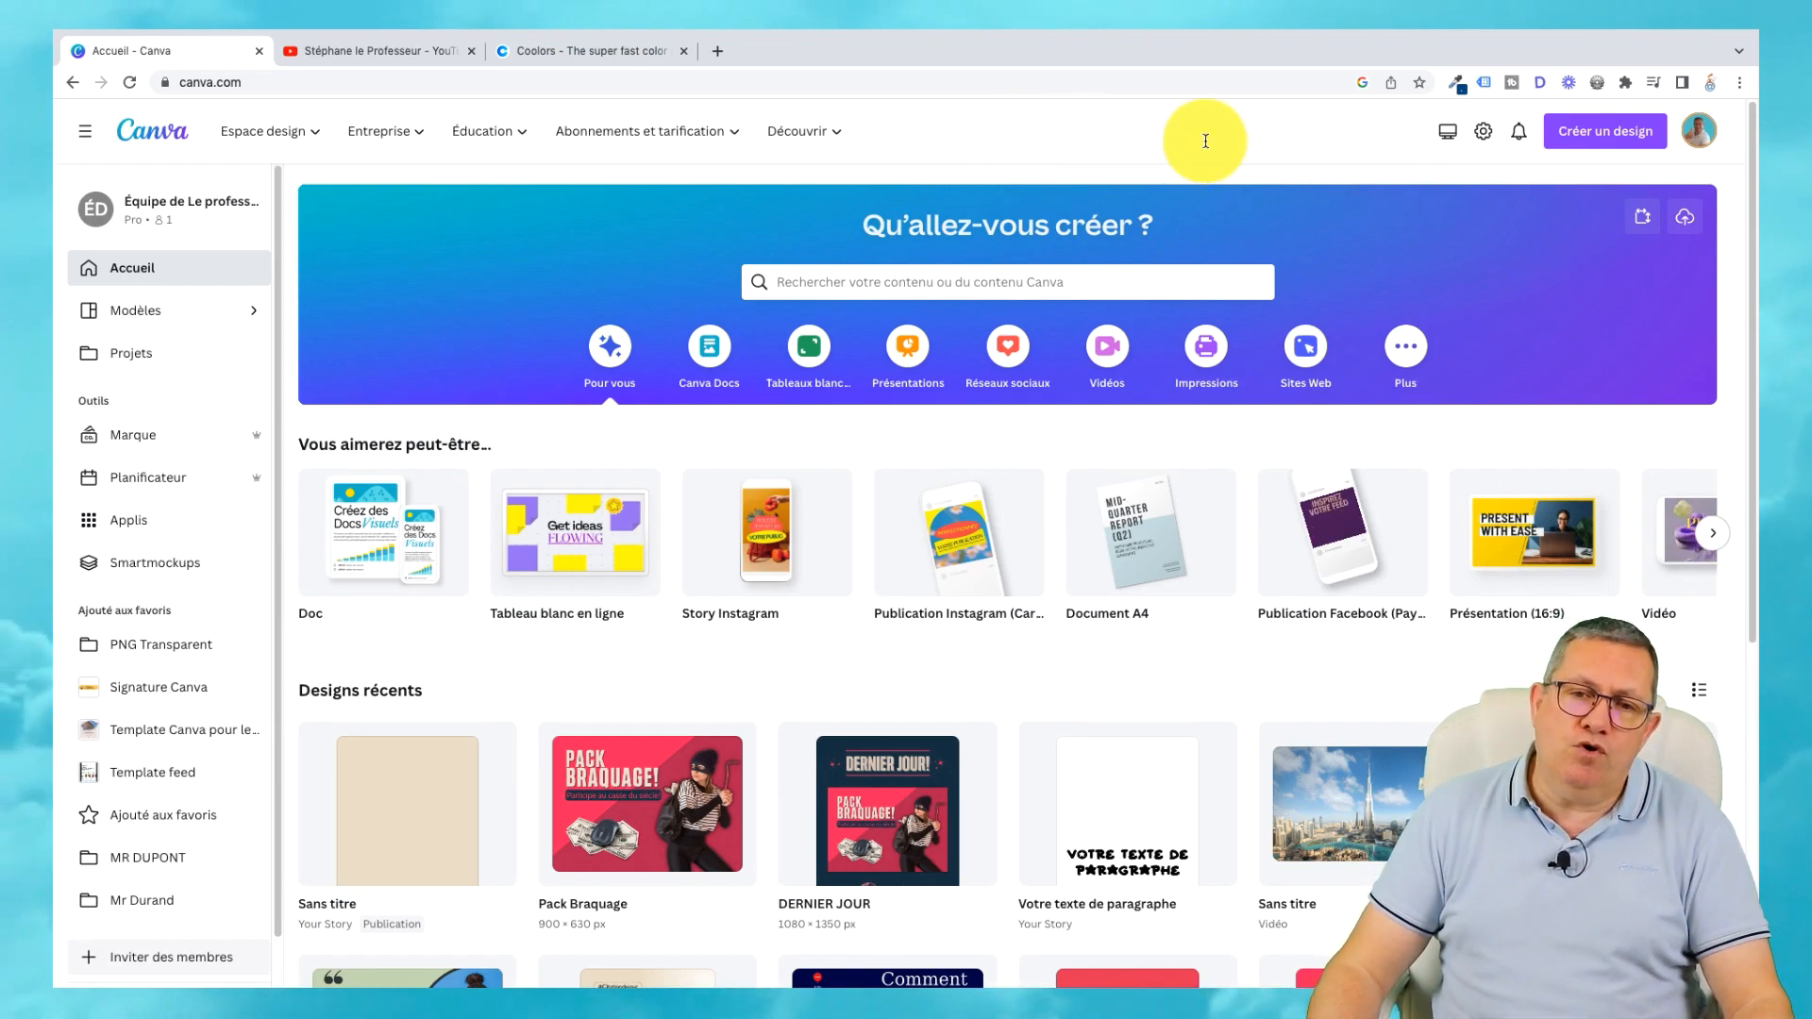
Switch to the YouTube channel's videos page and examine how the recent thumbnails reuse the same brand colors and fonts.
{"action": "left_click", "coordinate": [386, 53]}
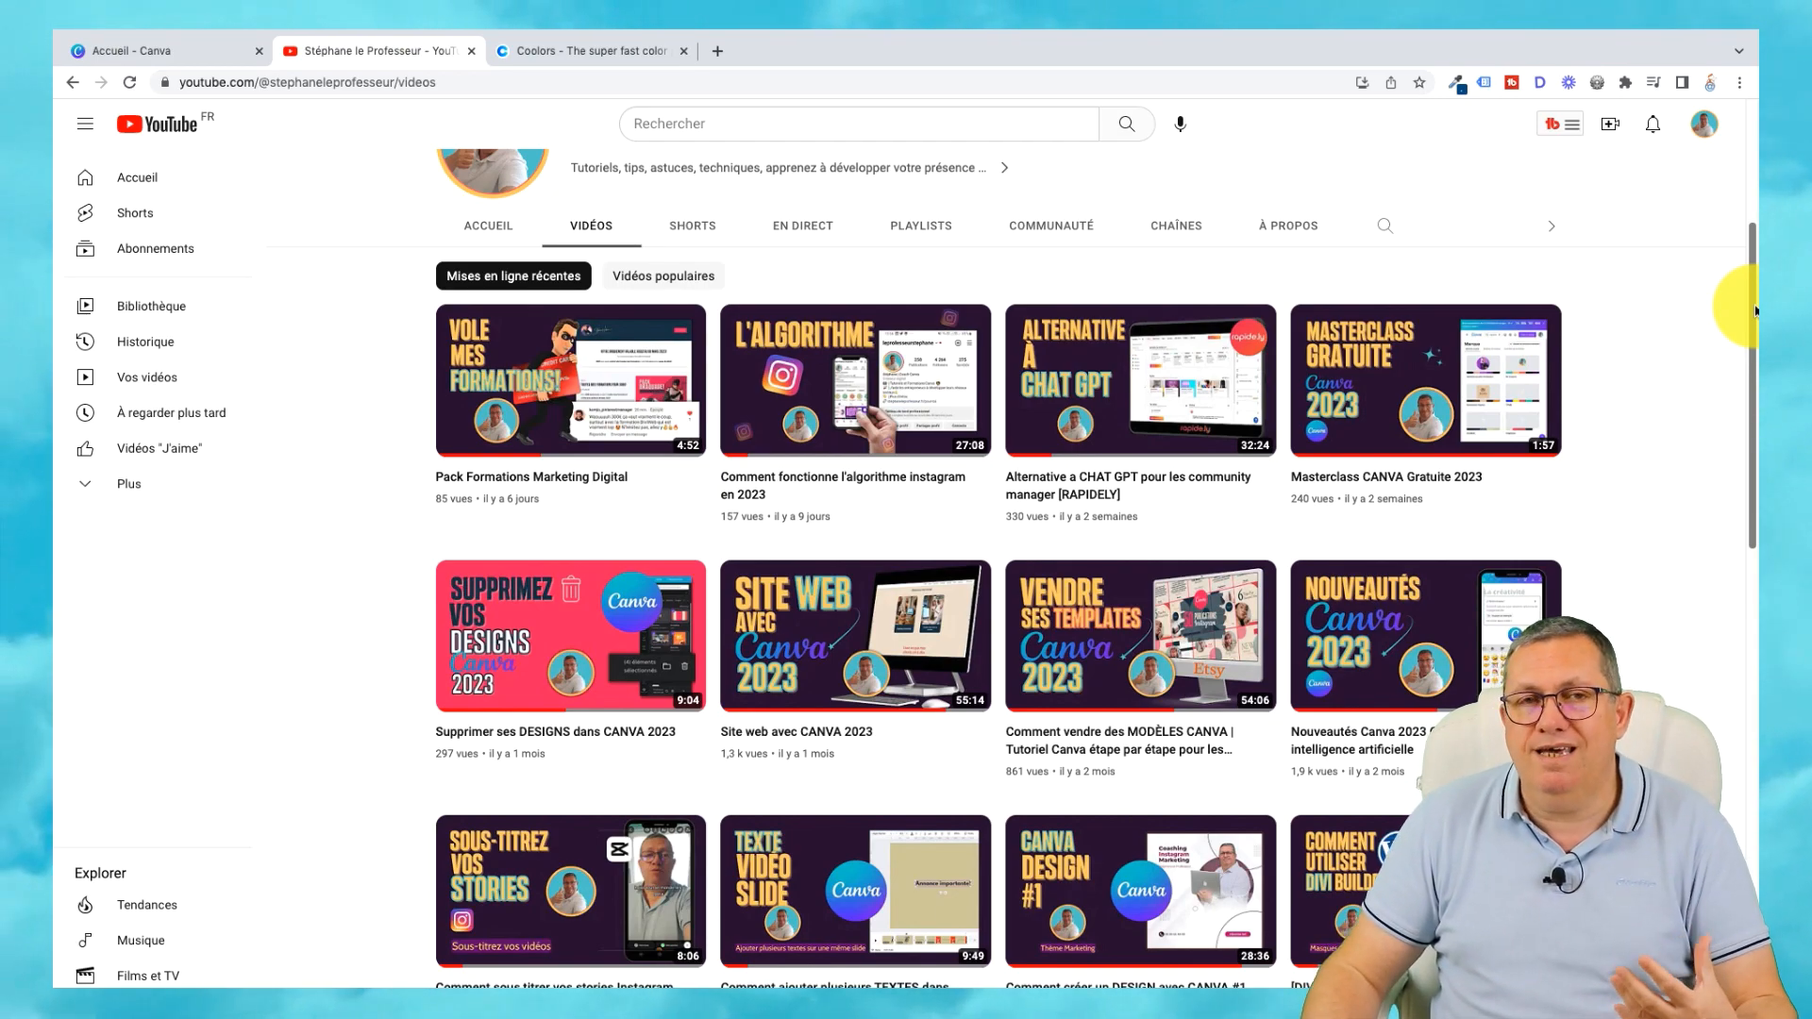
{"action": "left_click_drag", "start_coordinate": [1755, 310], "coordinate": [1752, 453]}
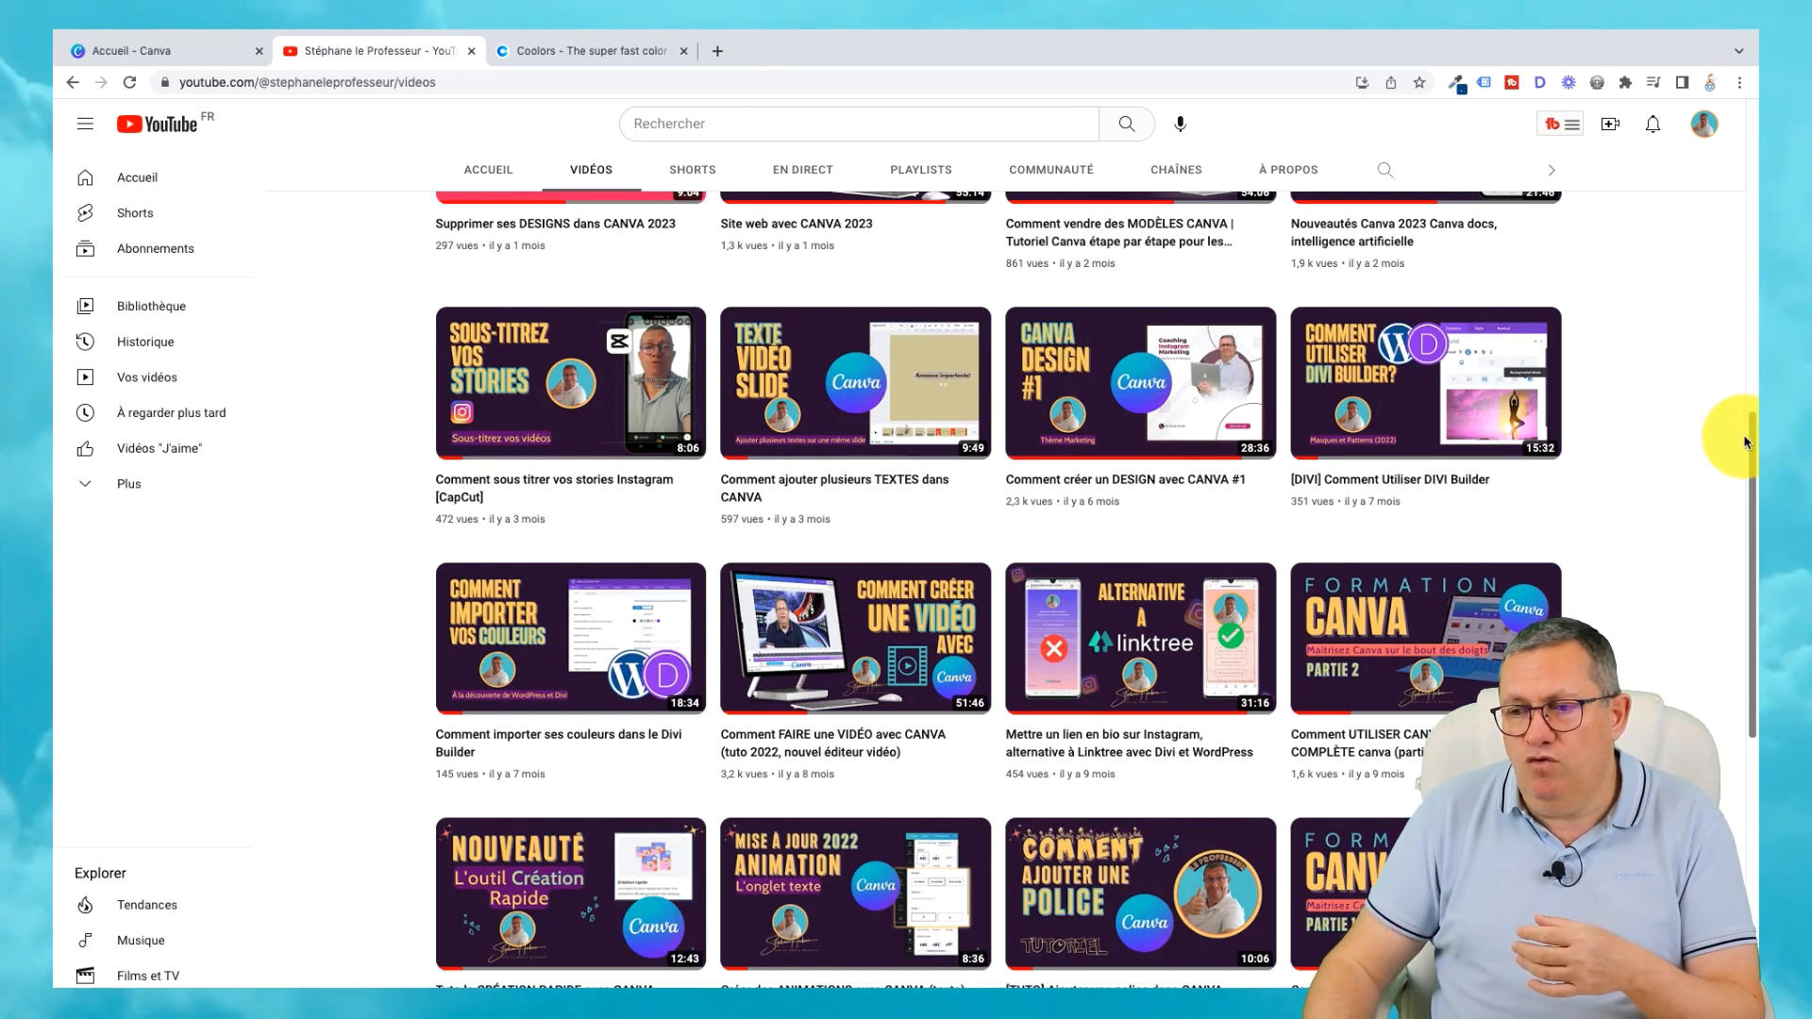
{"action": "left_click_drag", "start_coordinate": [1742, 427], "coordinate": [1733, 356]}
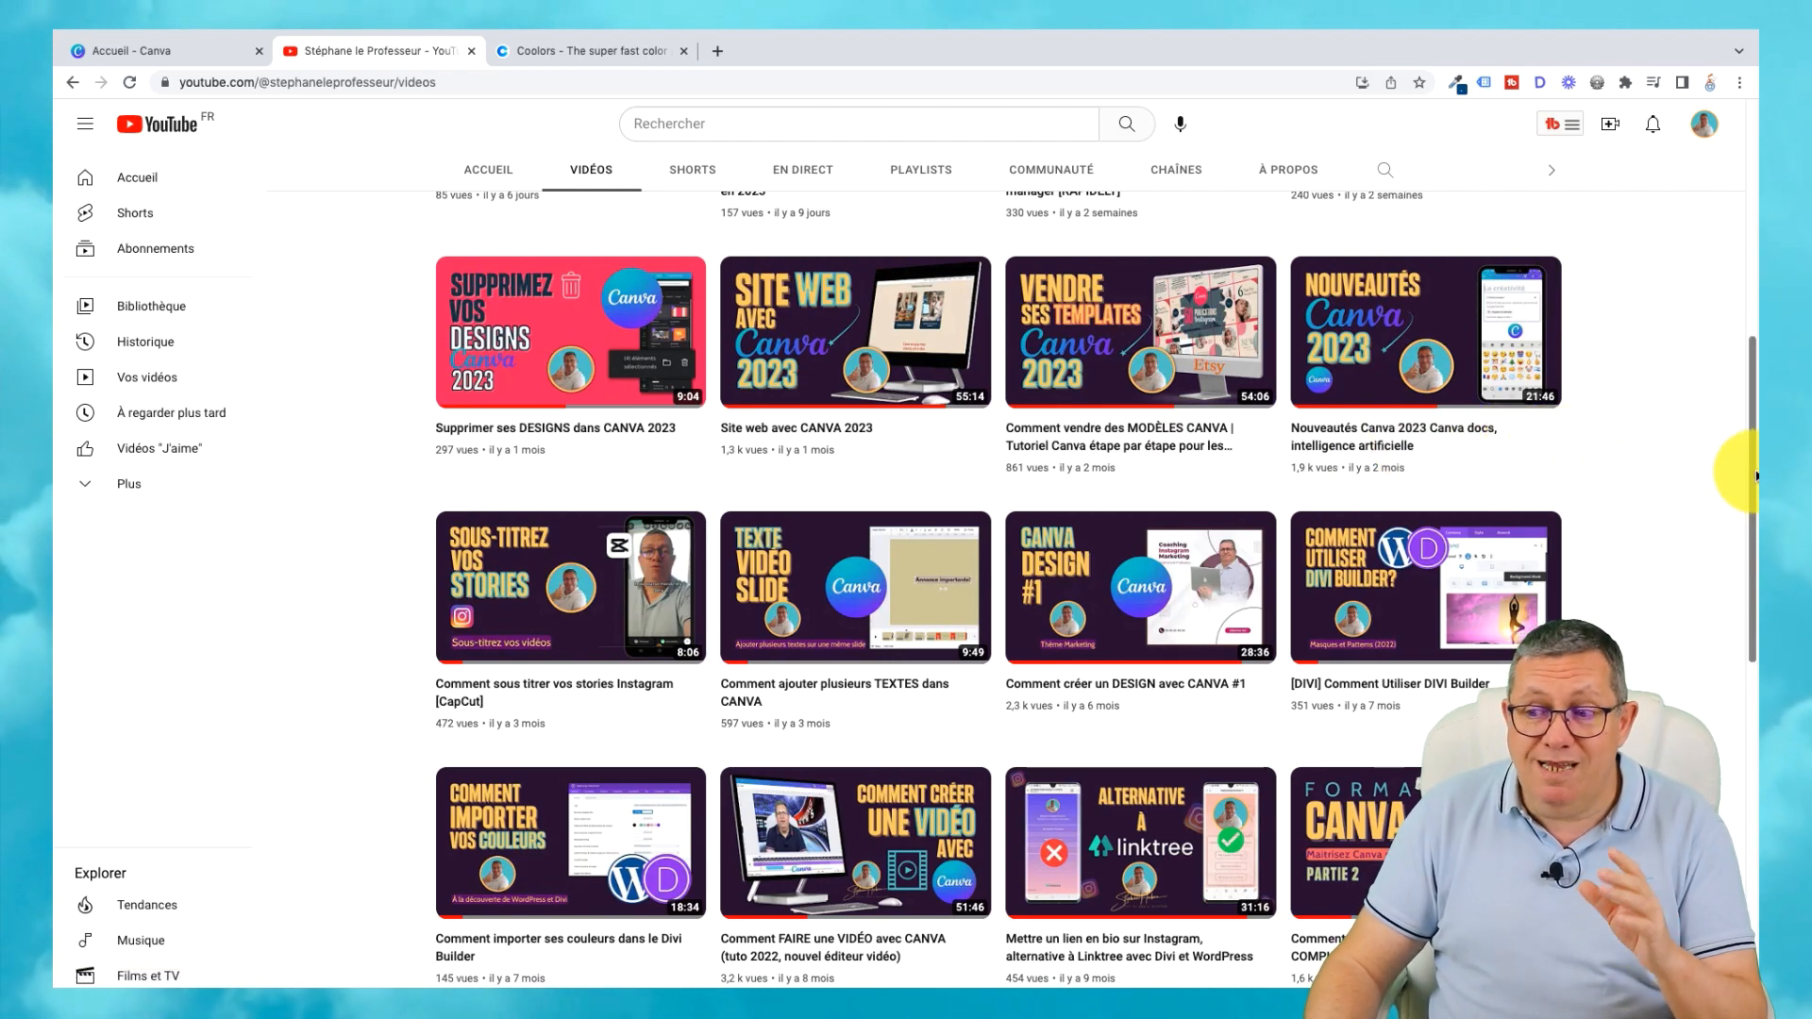
{"action": "left_click_drag", "start_coordinate": [1755, 477], "coordinate": [1756, 441]}
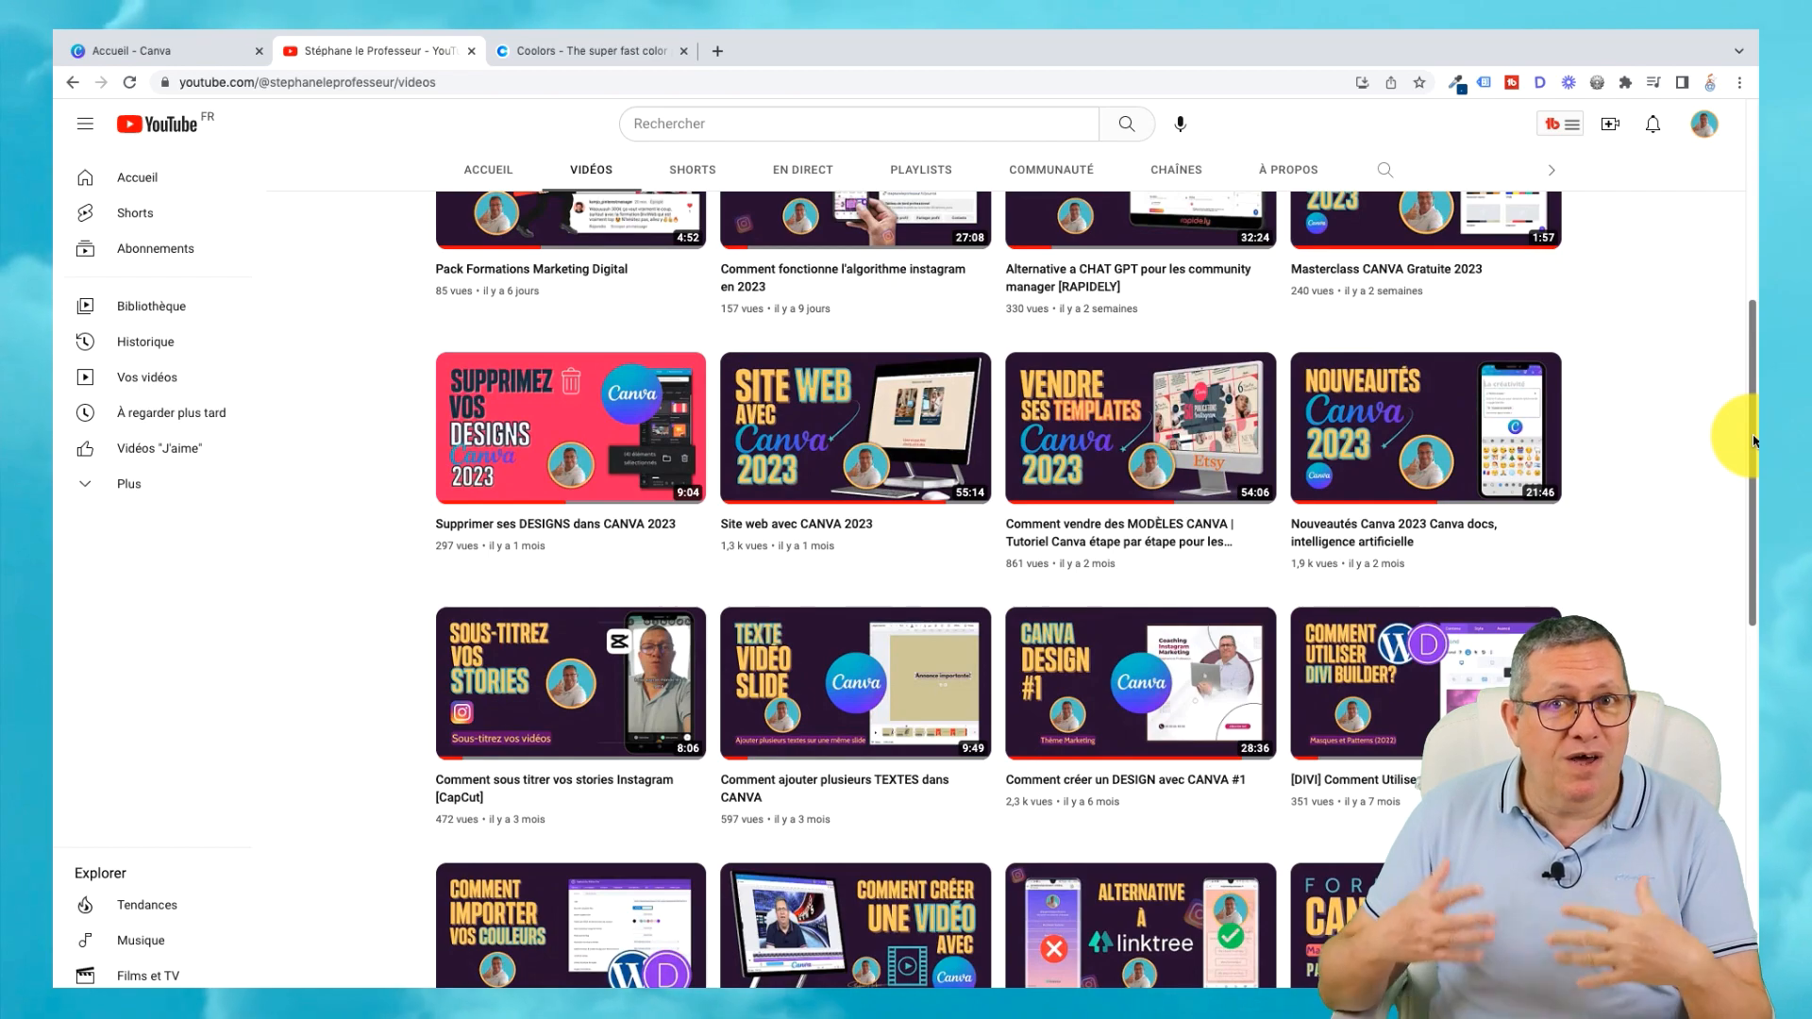
{"action": "left_click_drag", "start_coordinate": [1756, 441], "coordinate": [1756, 369]}
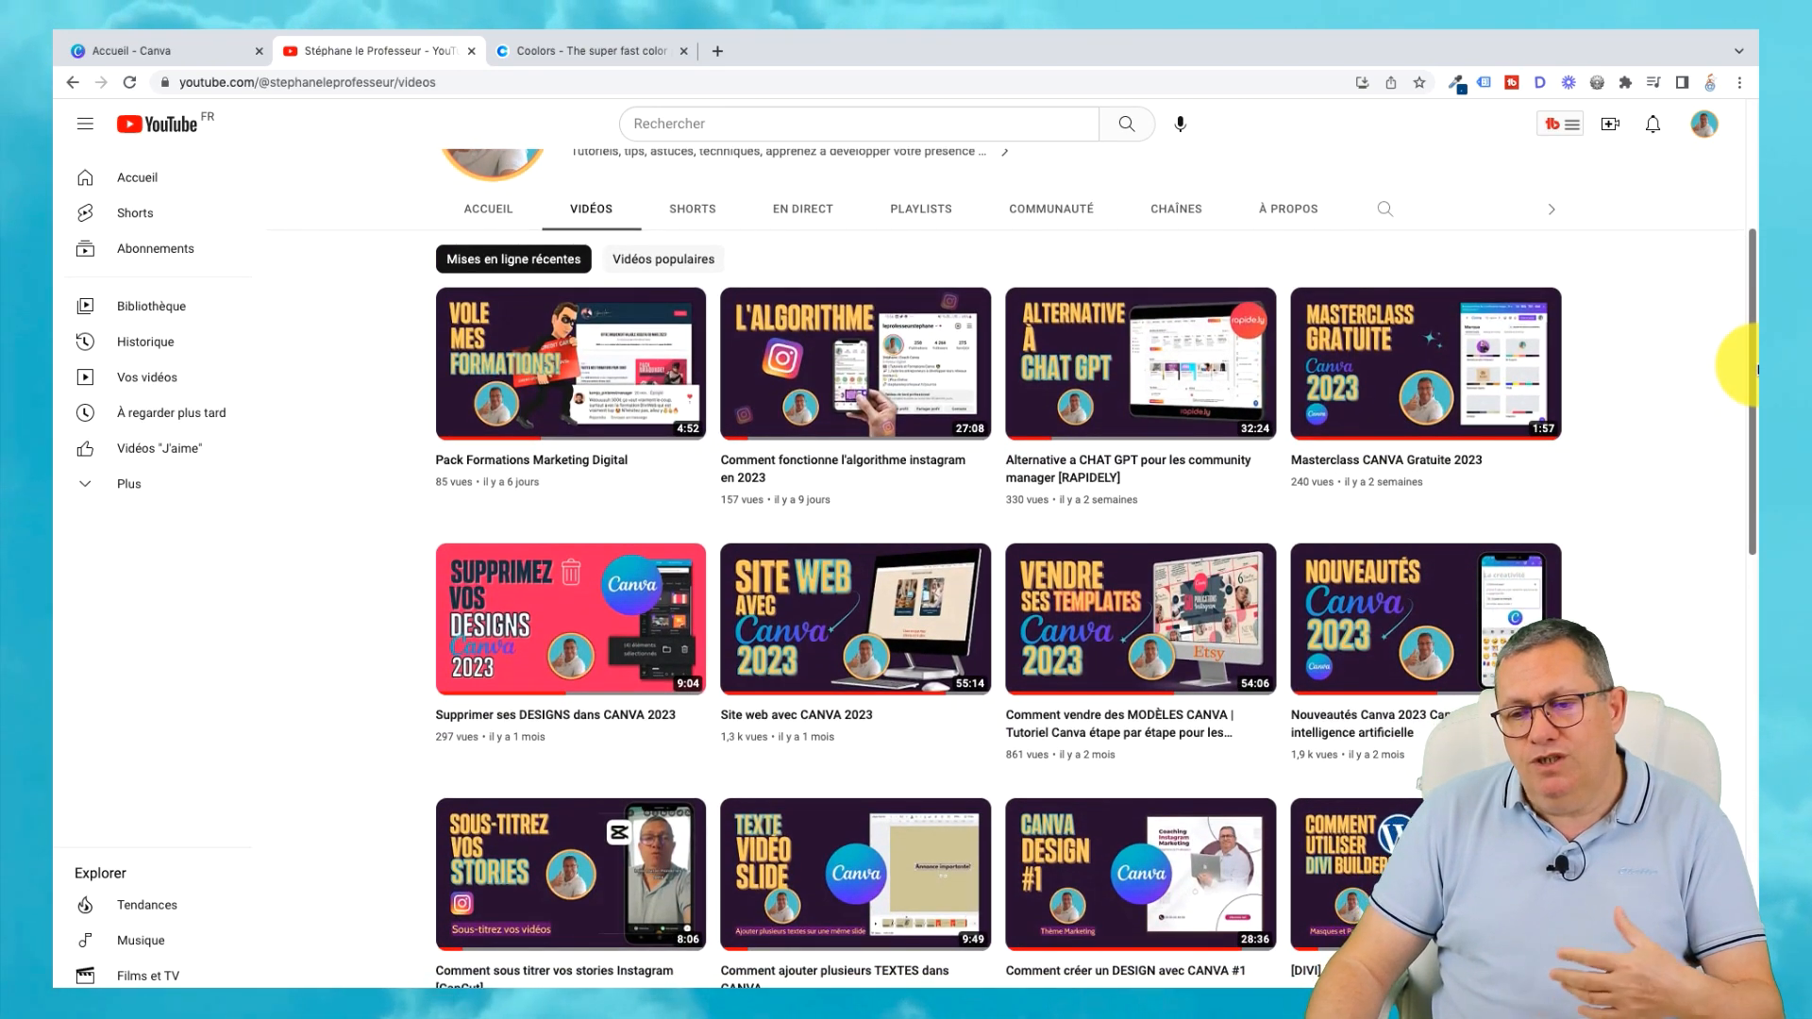
{"action": "left_click_drag", "start_coordinate": [1755, 369], "coordinate": [1757, 448]}
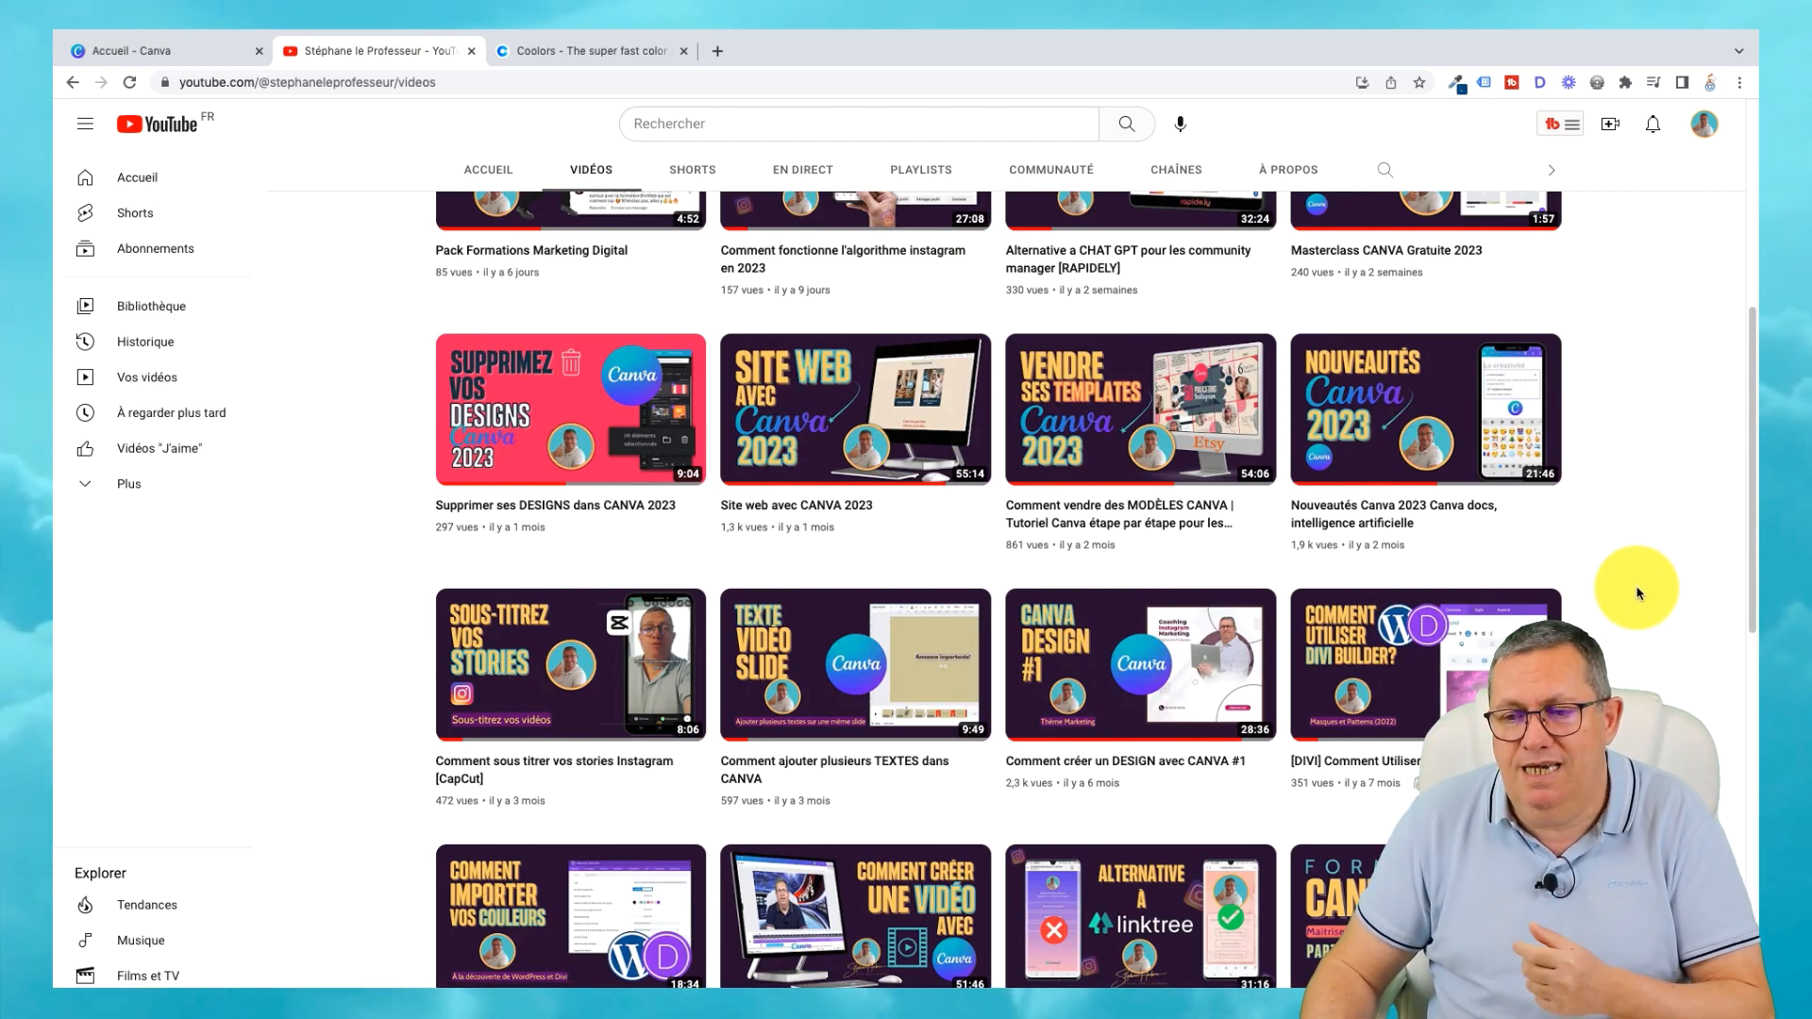
{"action": "left_click_drag", "start_coordinate": [1752, 505], "coordinate": [1577, 324]}
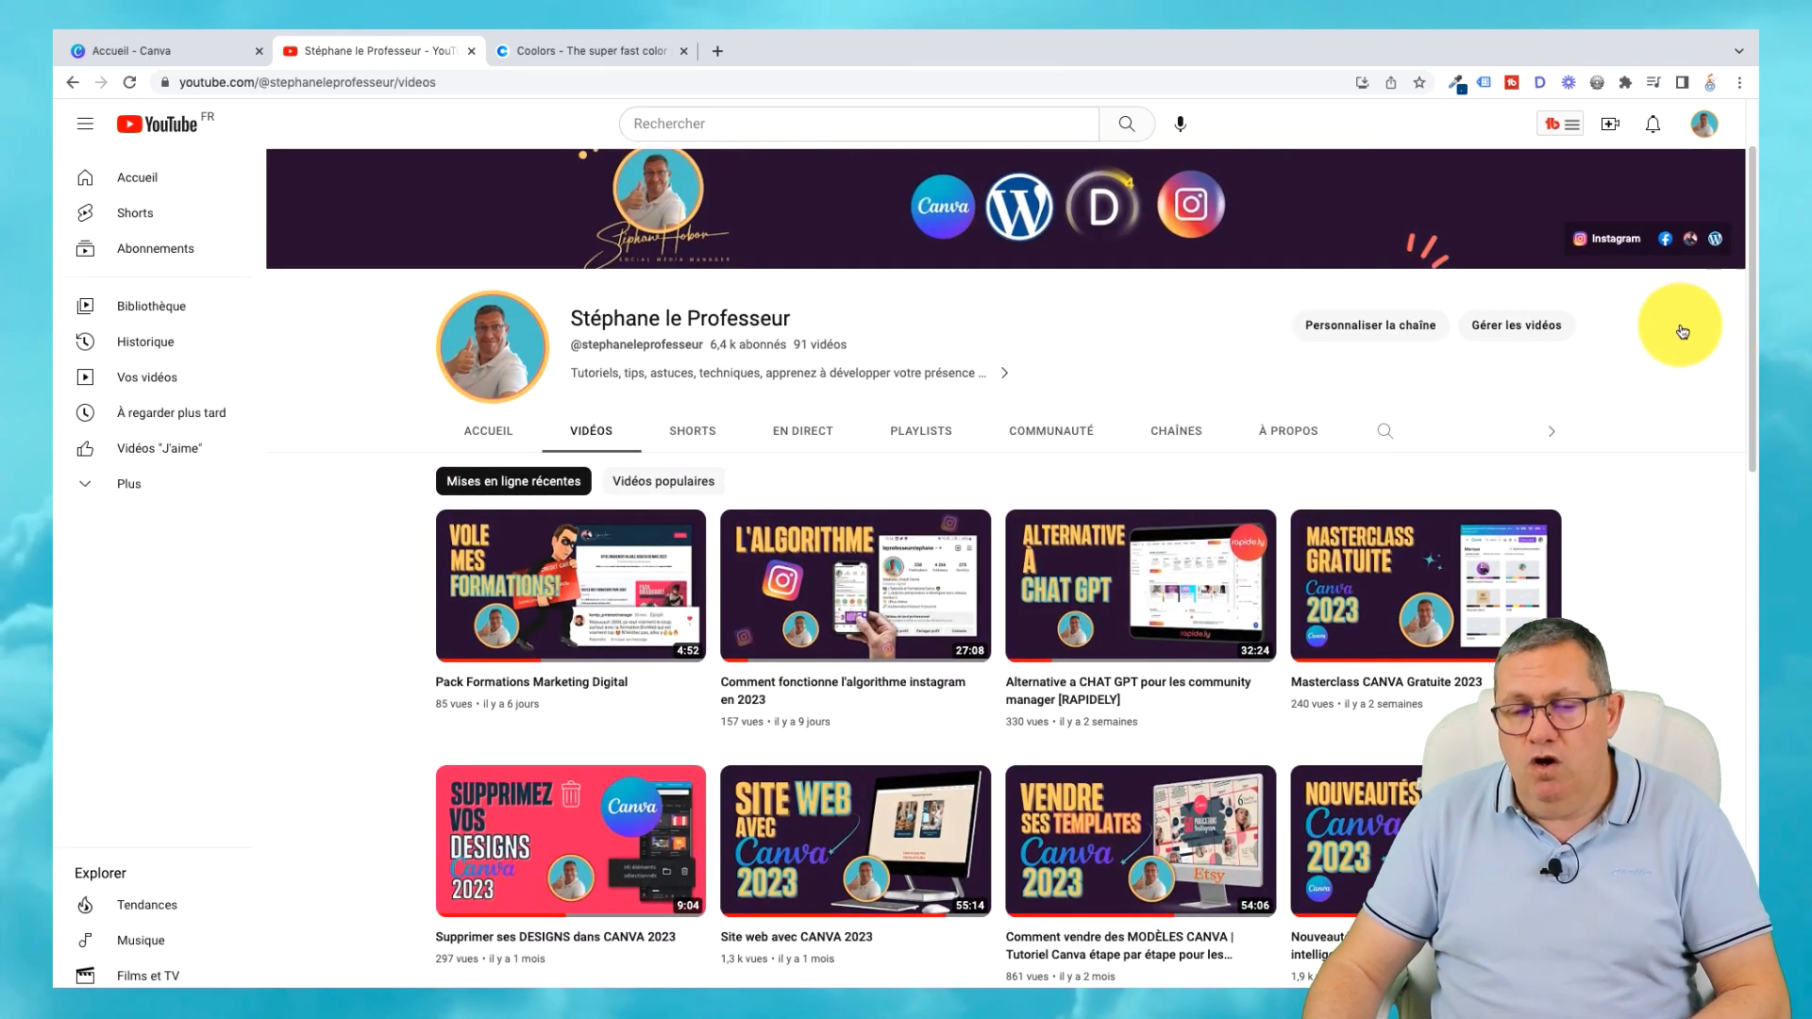
Switch to Coolors, start the palette generator and generate successive random palettes until one includes the bright pink F45B69.
{"action": "left_click", "coordinate": [603, 49]}
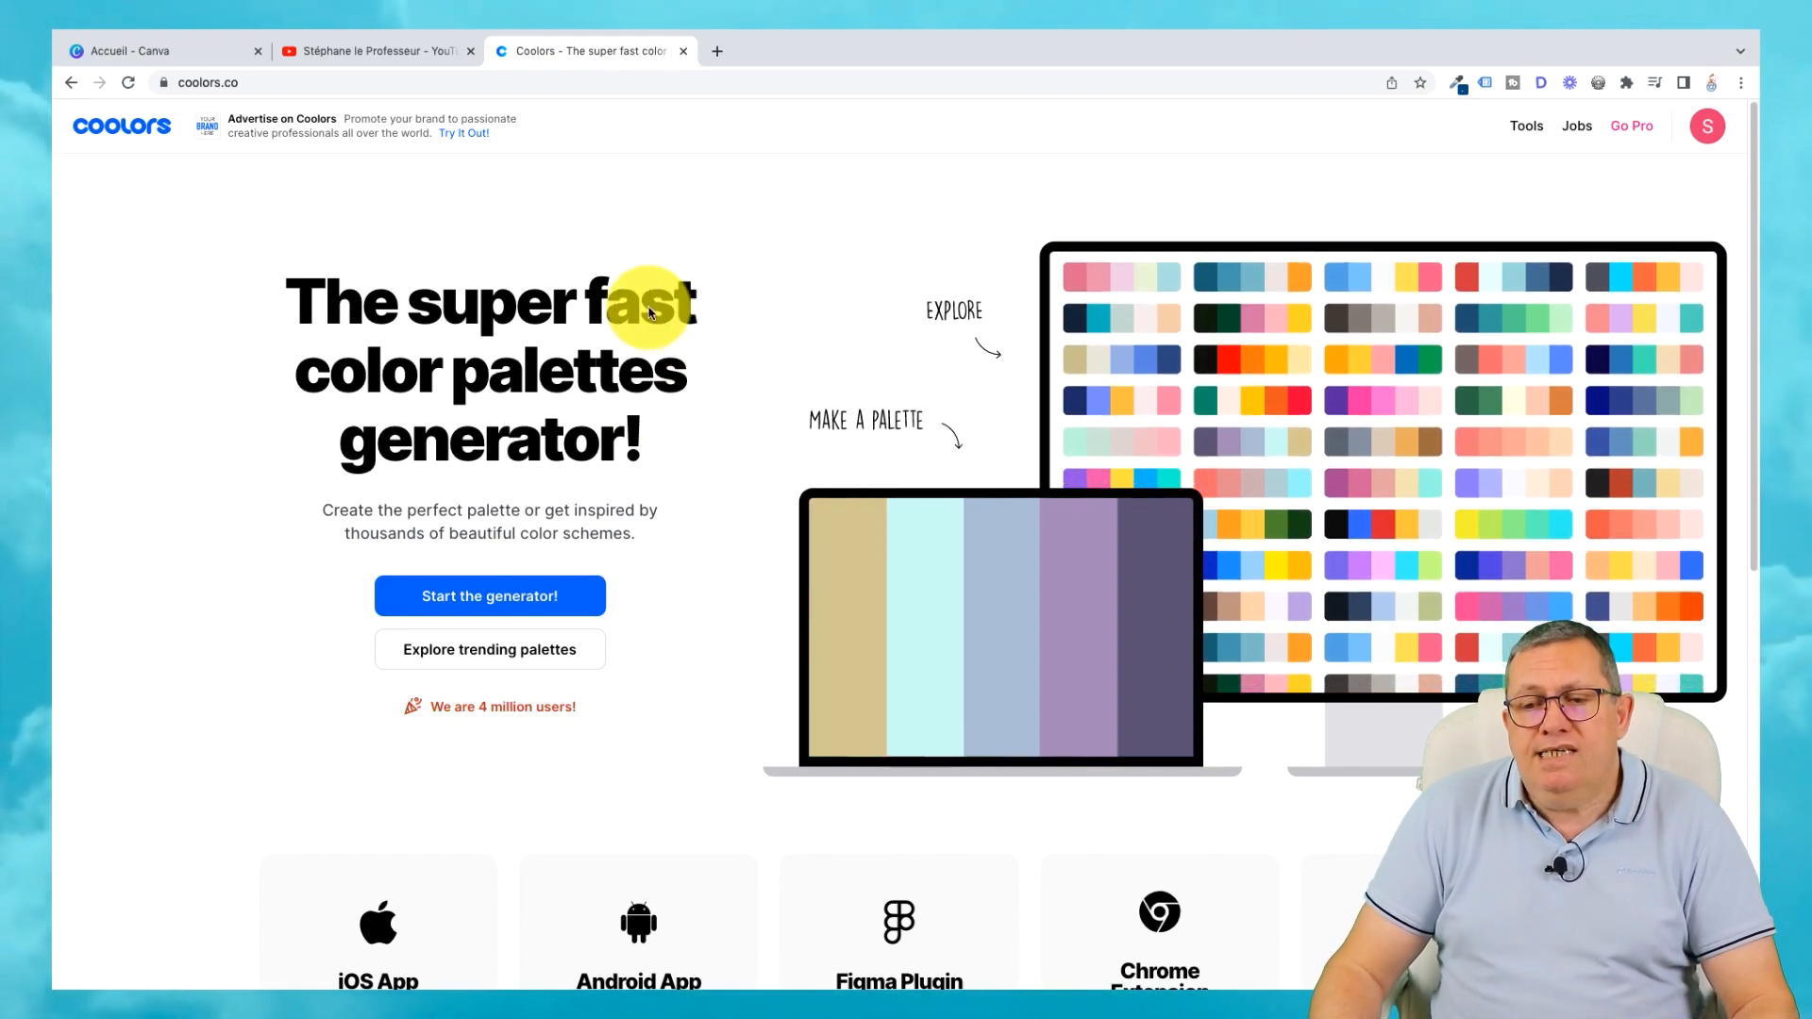
{"action": "left_click", "coordinate": [508, 604]}
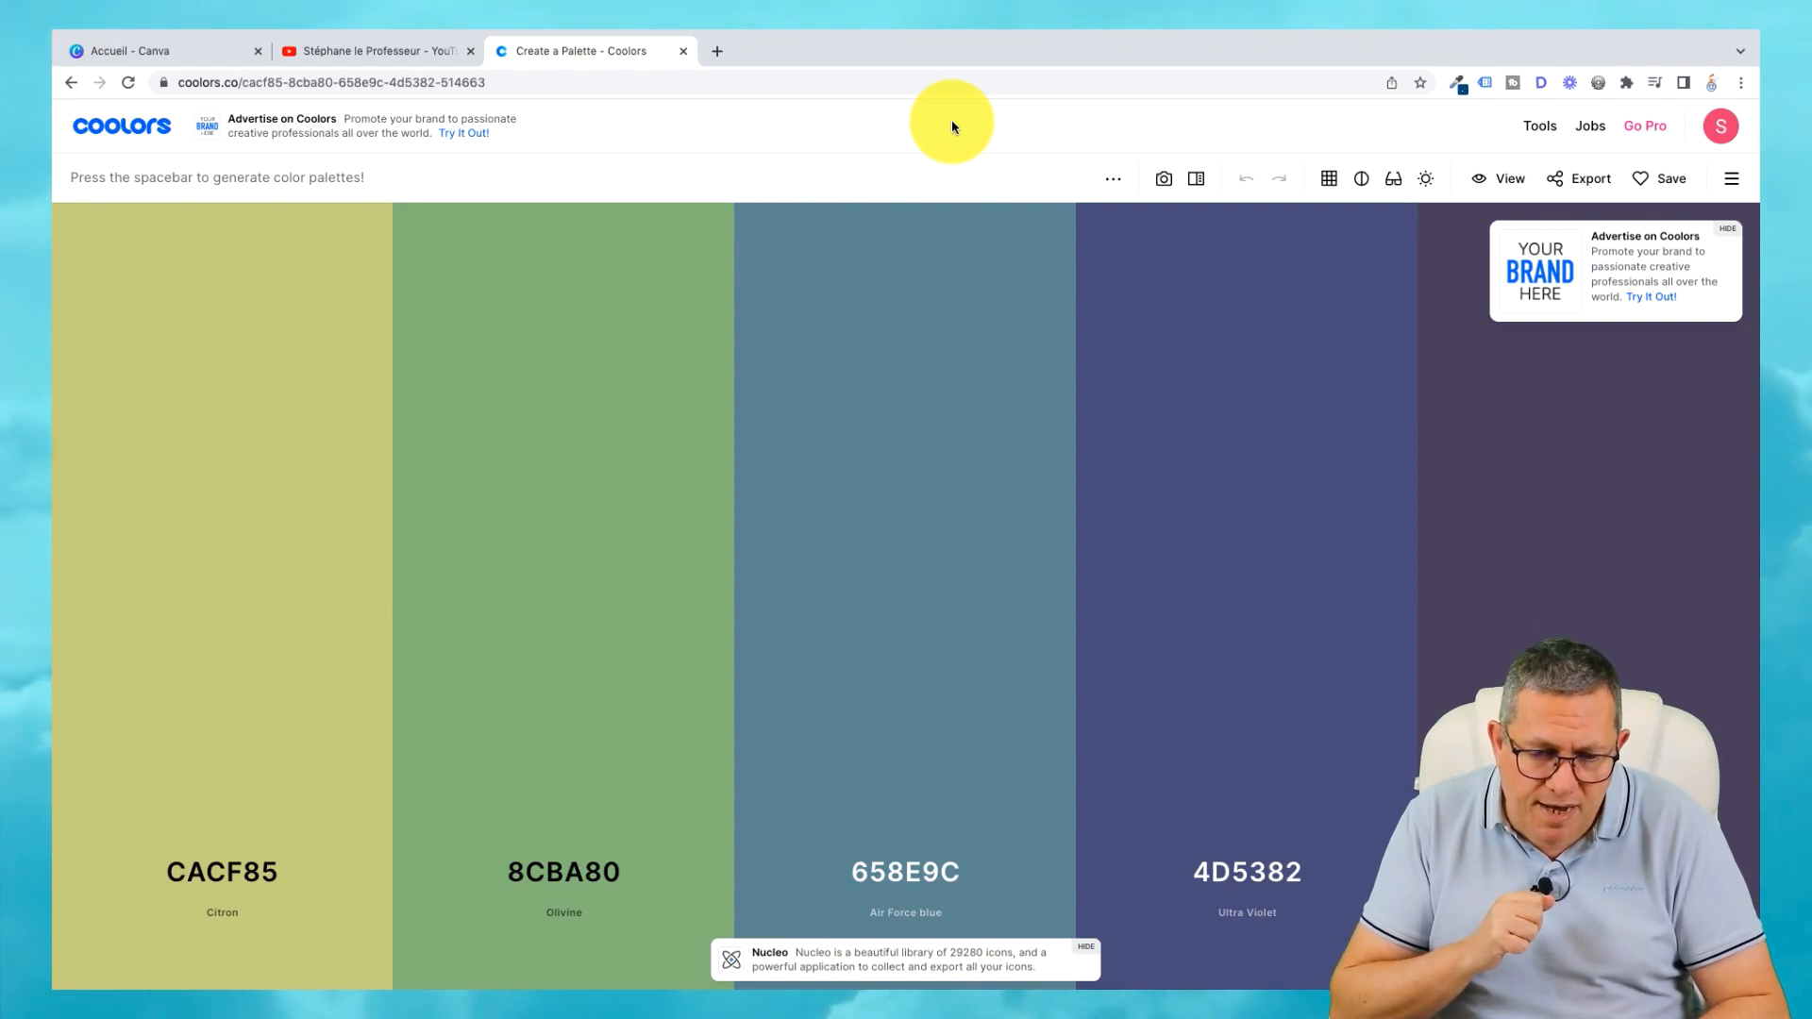
{"action": "key", "text": "space"}
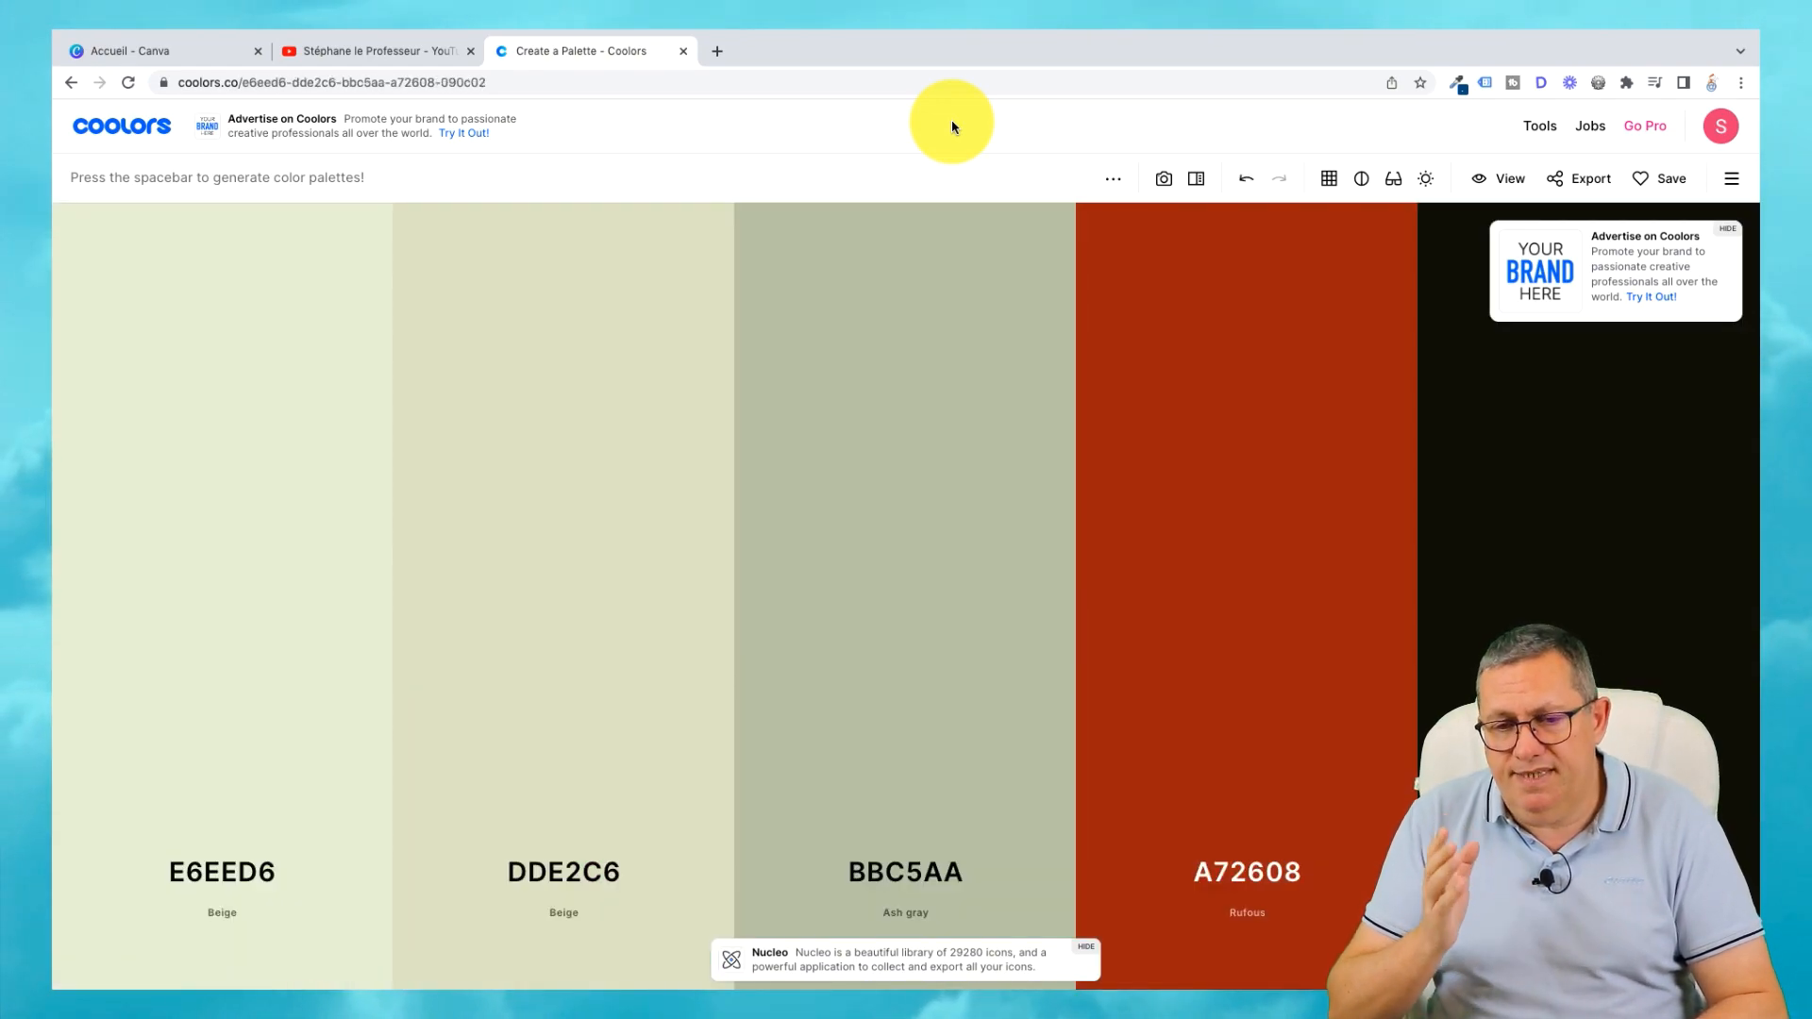
{"action": "key", "text": "space"}
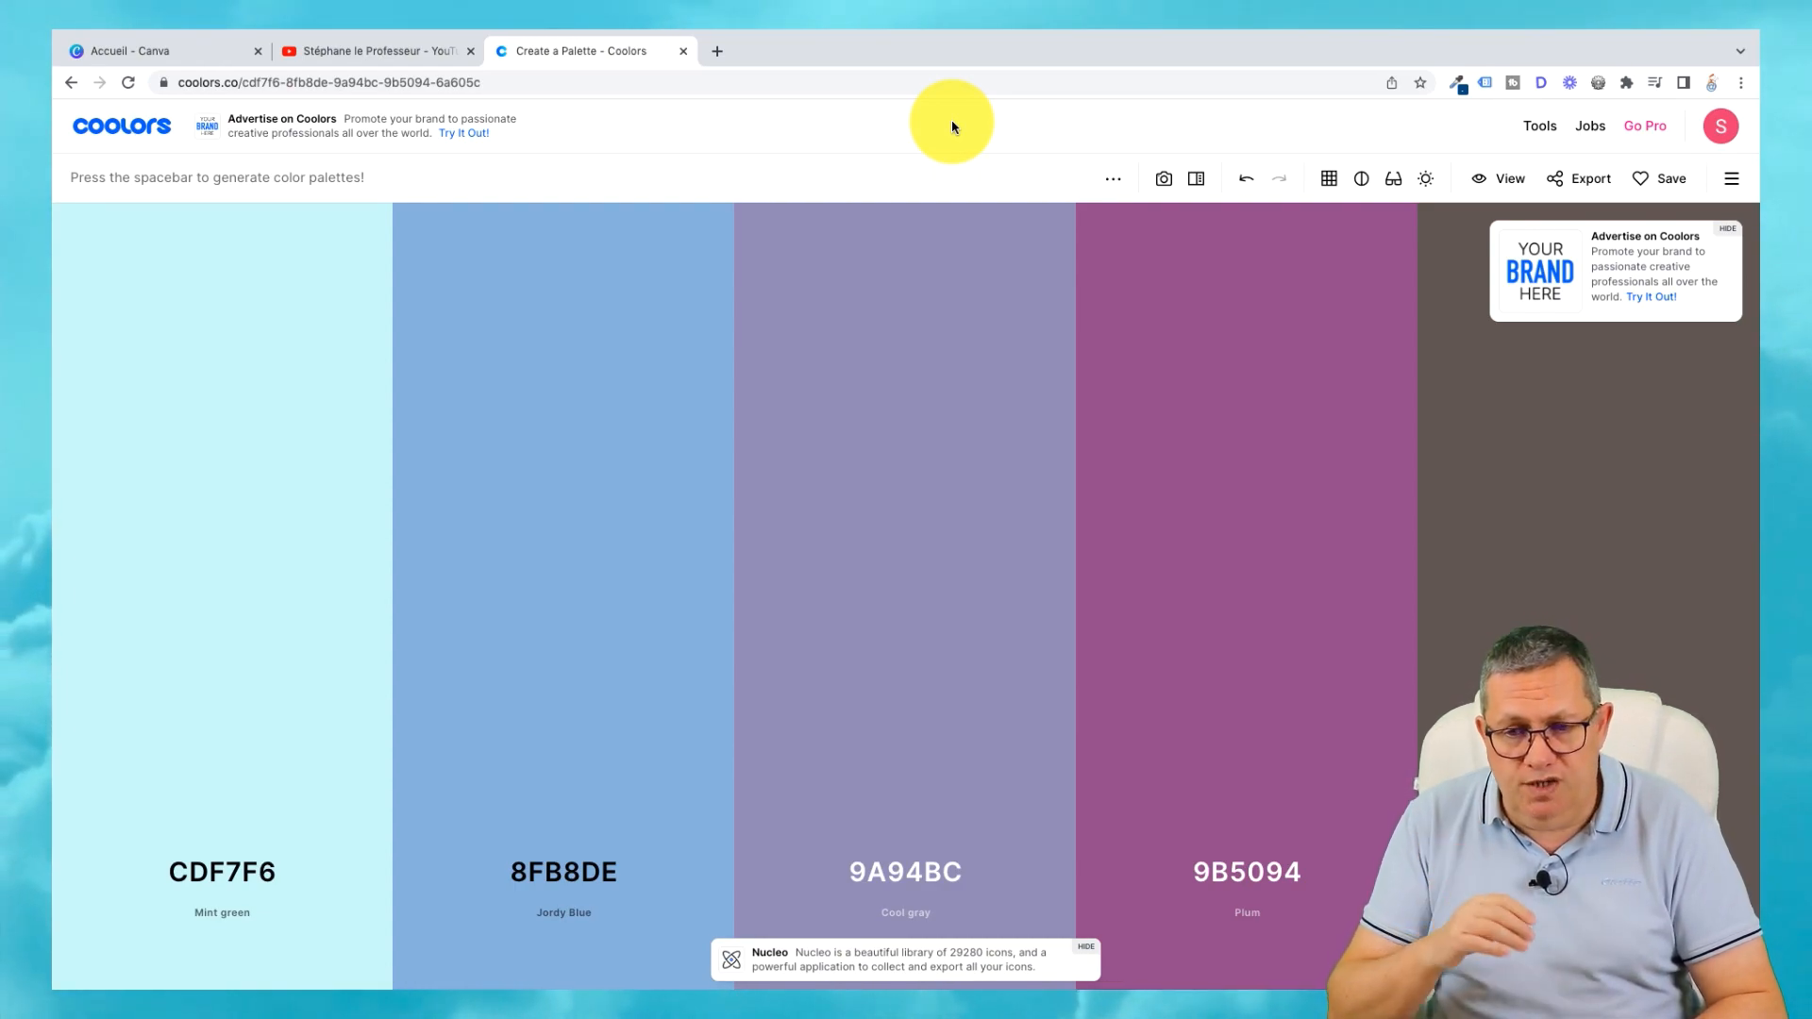
{"action": "key", "text": "space"}
{"action": "key", "text": "space"}
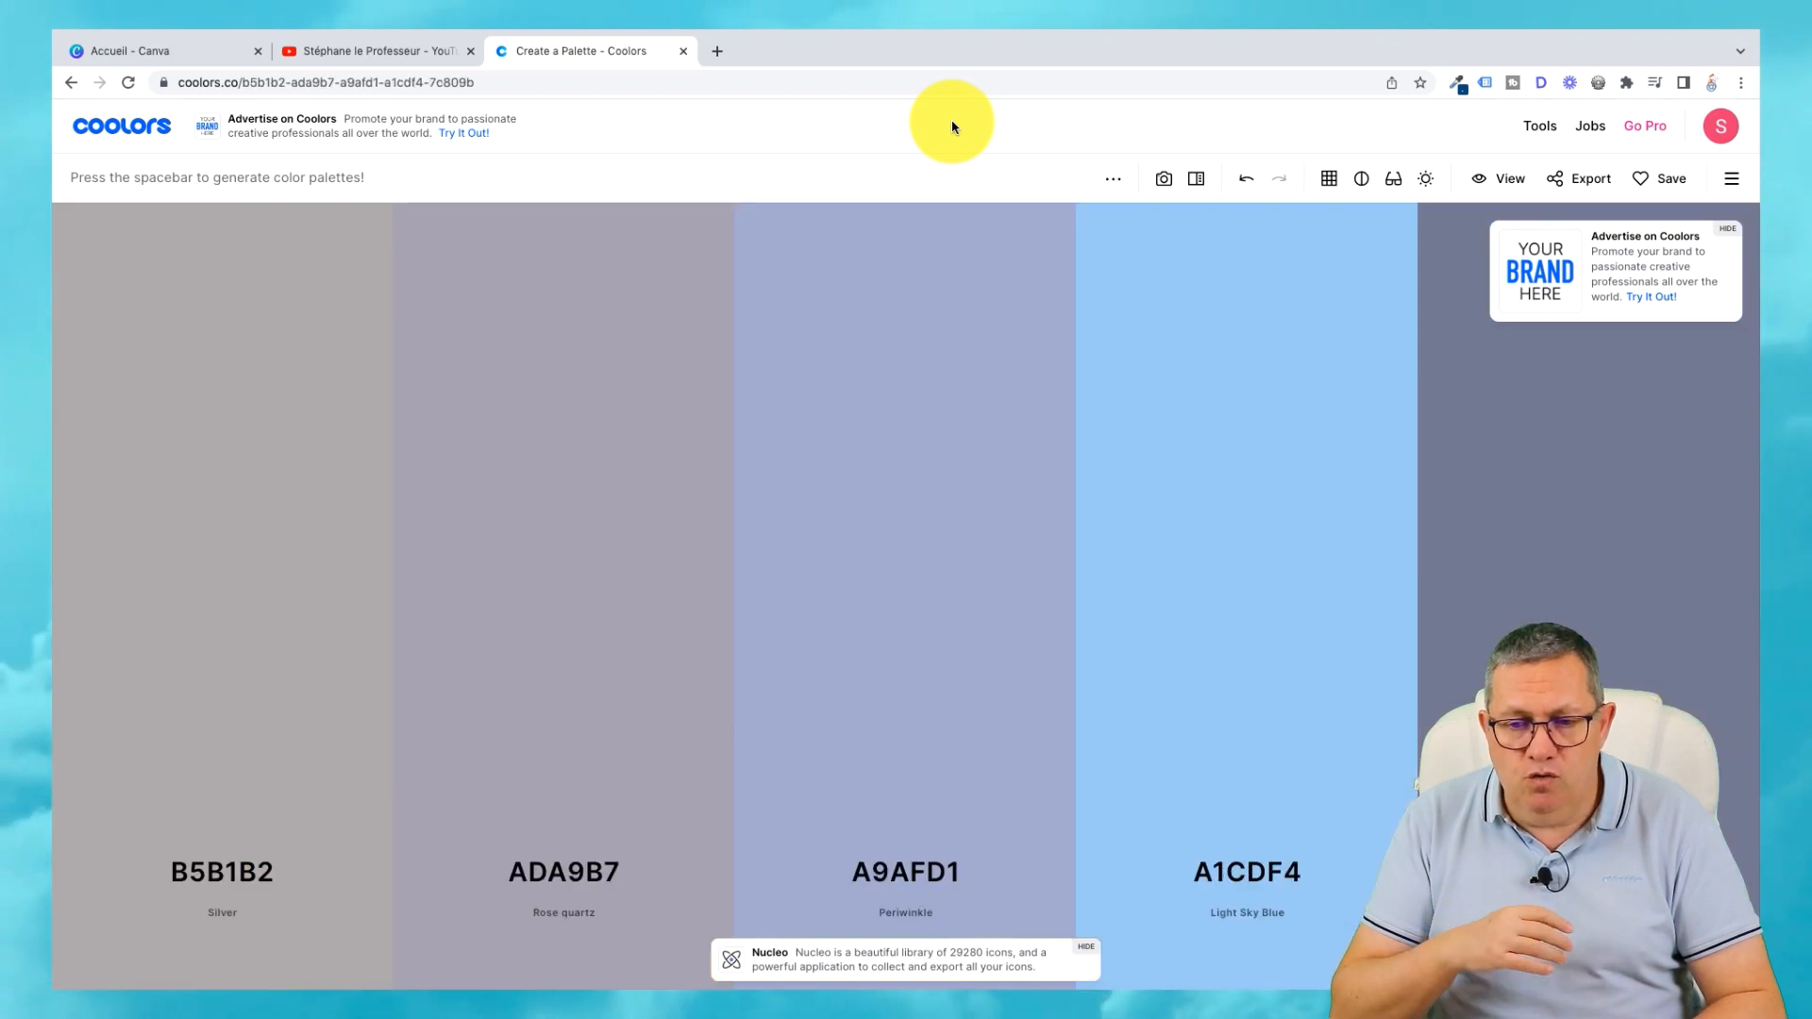
{"action": "key", "text": "space"}
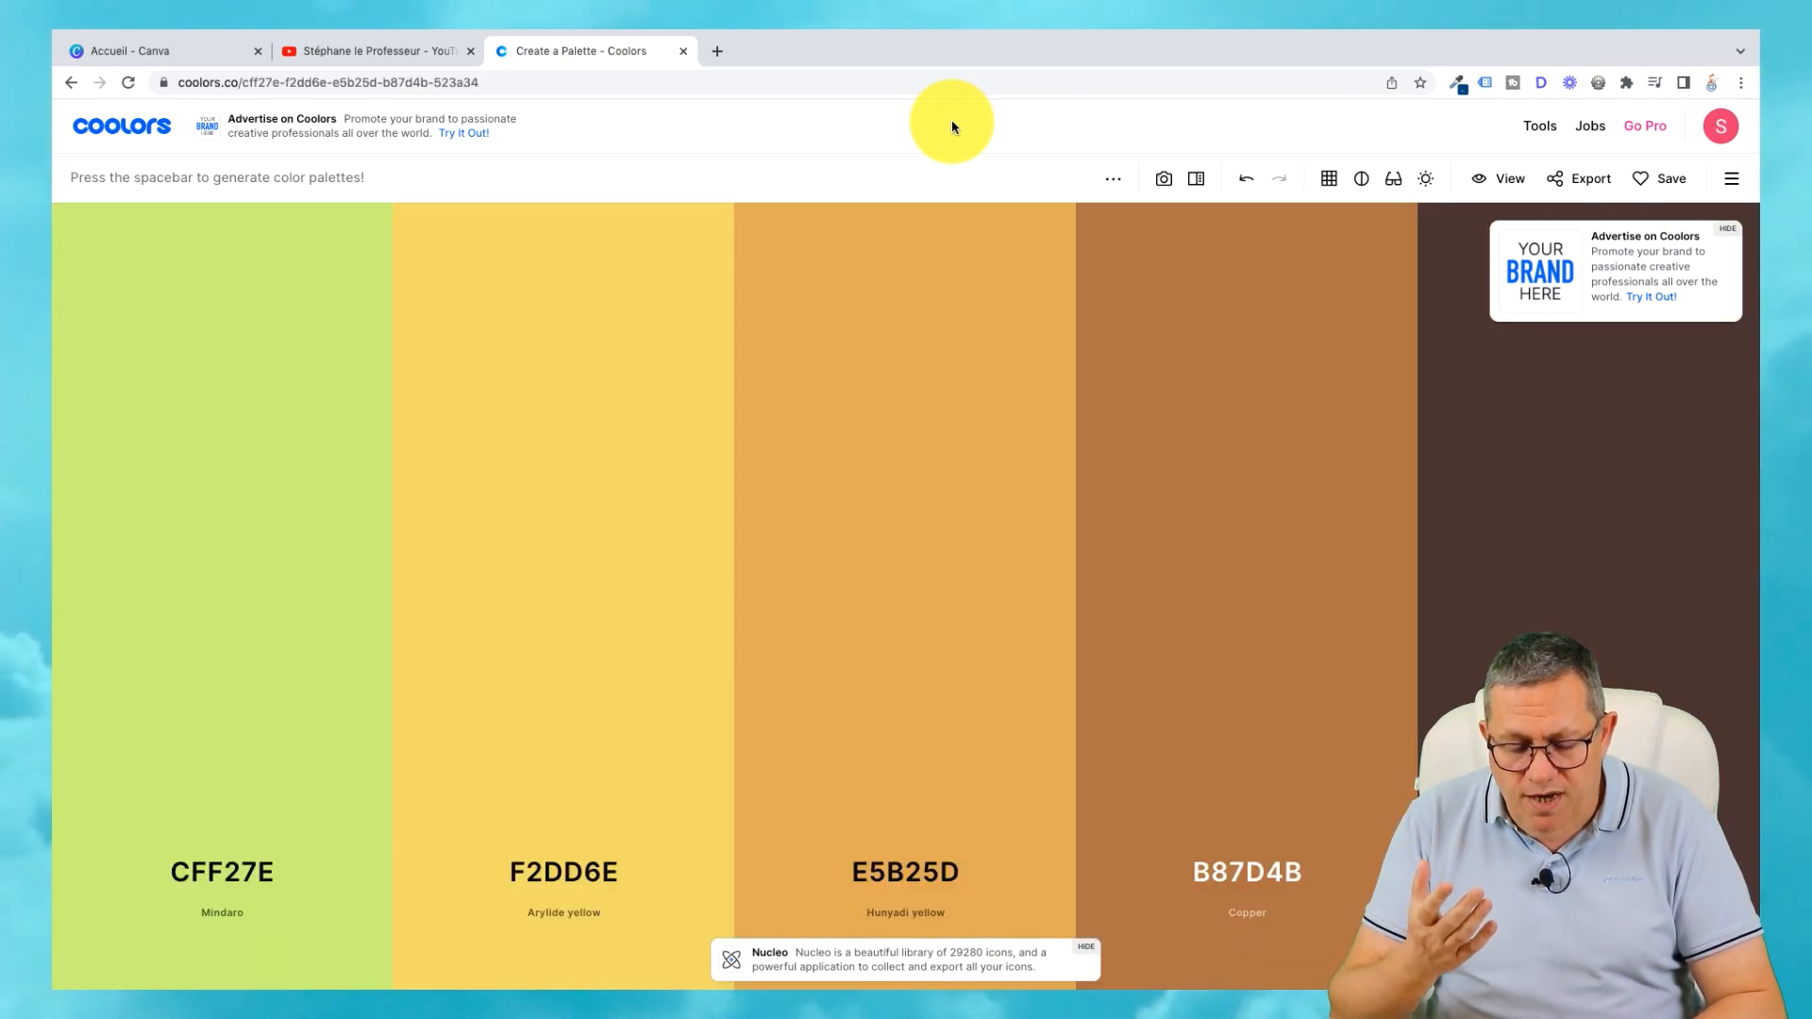
{"action": "key", "text": "space"}
{"action": "key", "text": "space"}
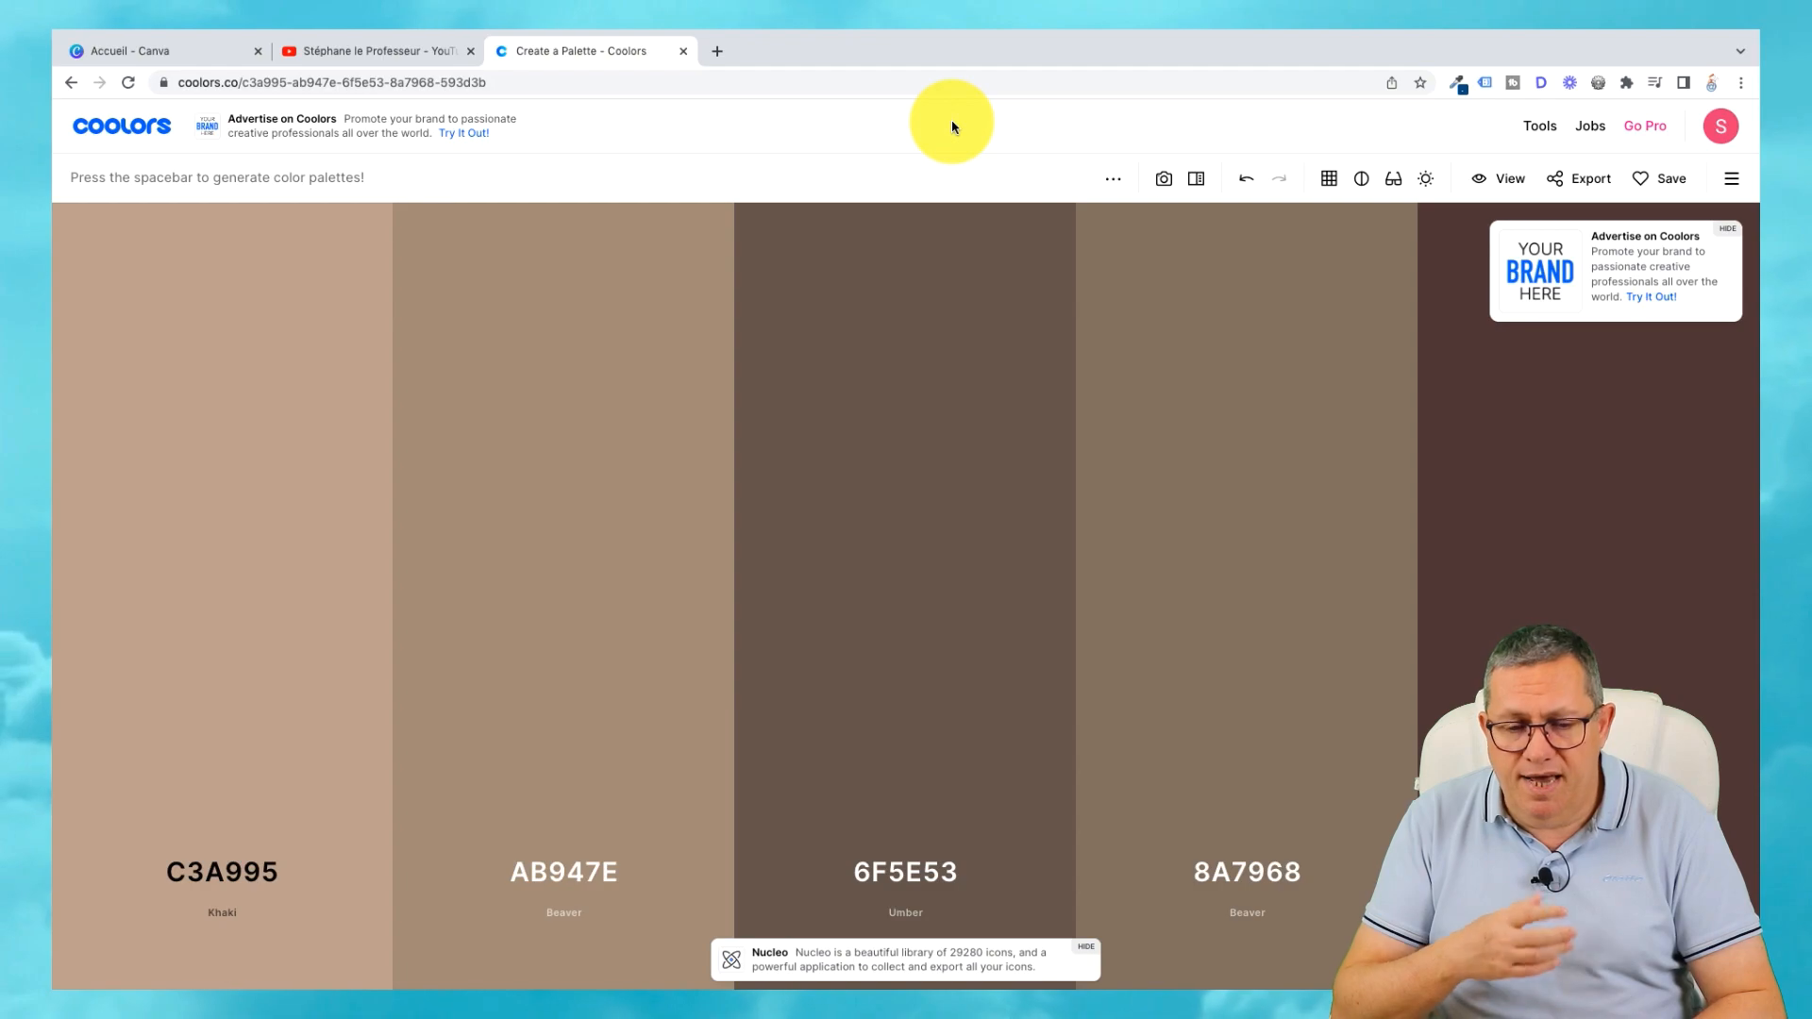
{"action": "key", "text": "space"}
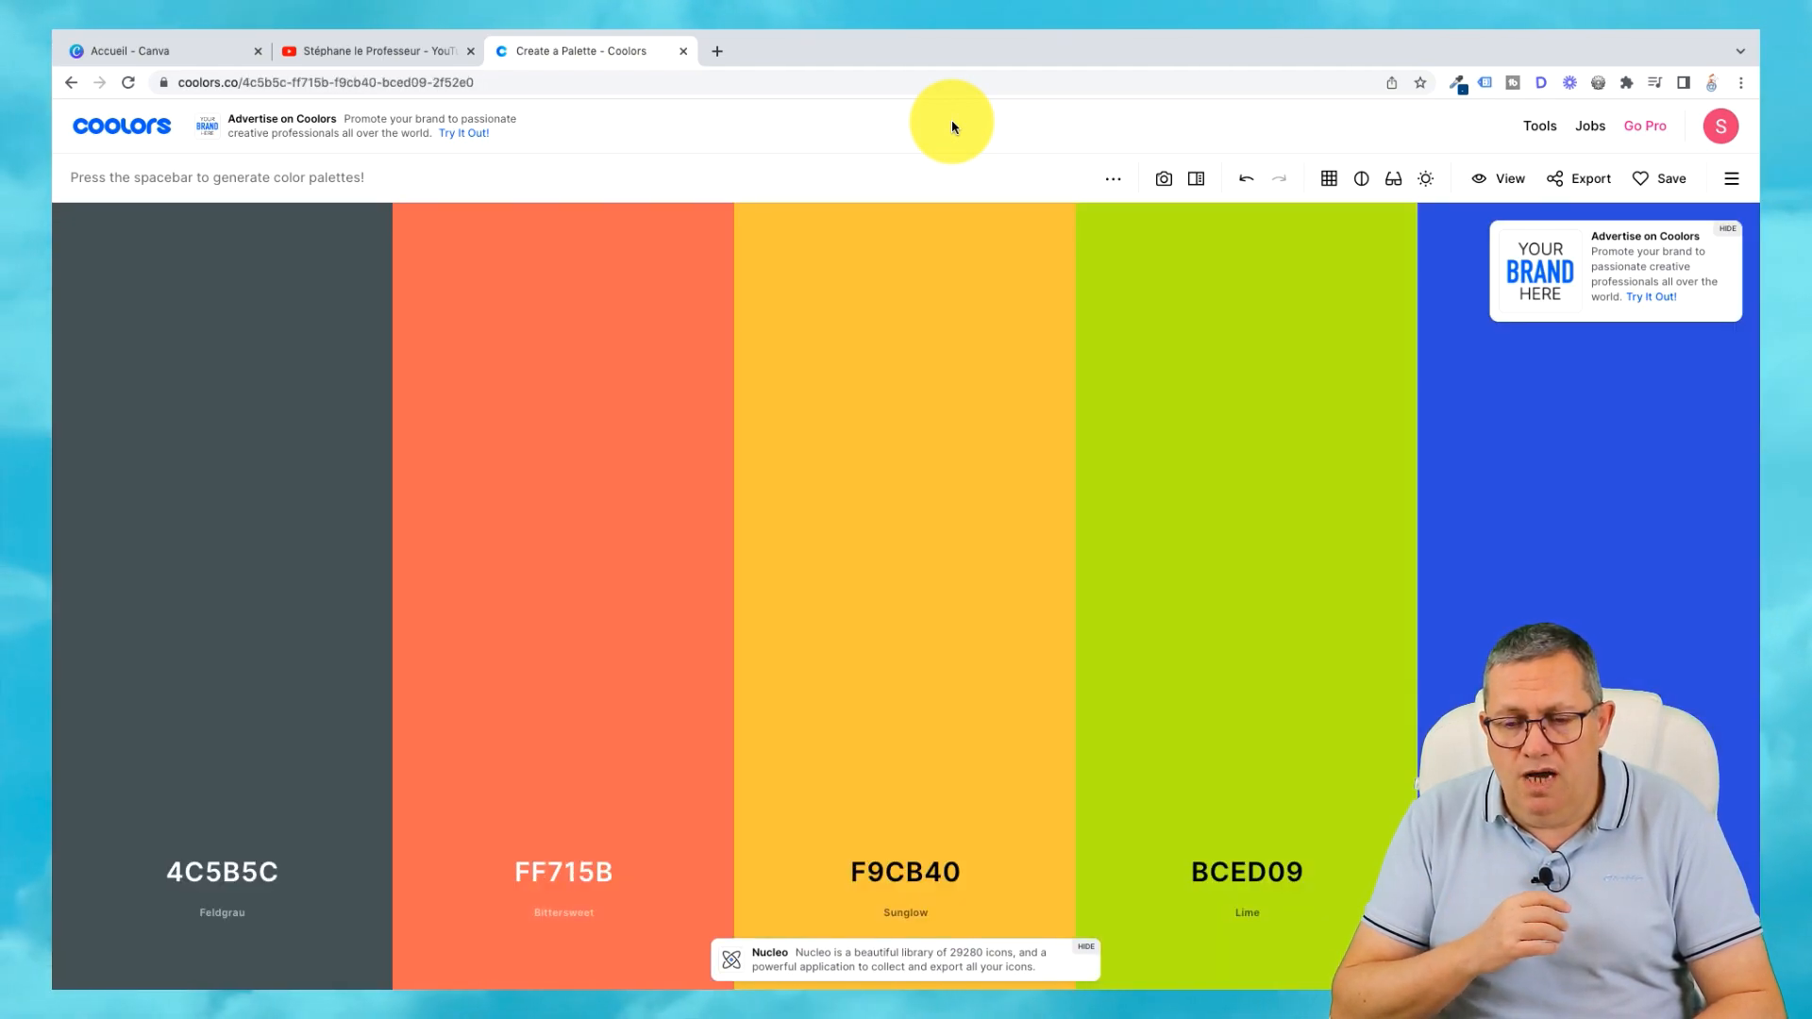
{"action": "key", "text": "space"}
{"action": "key", "text": "space"}
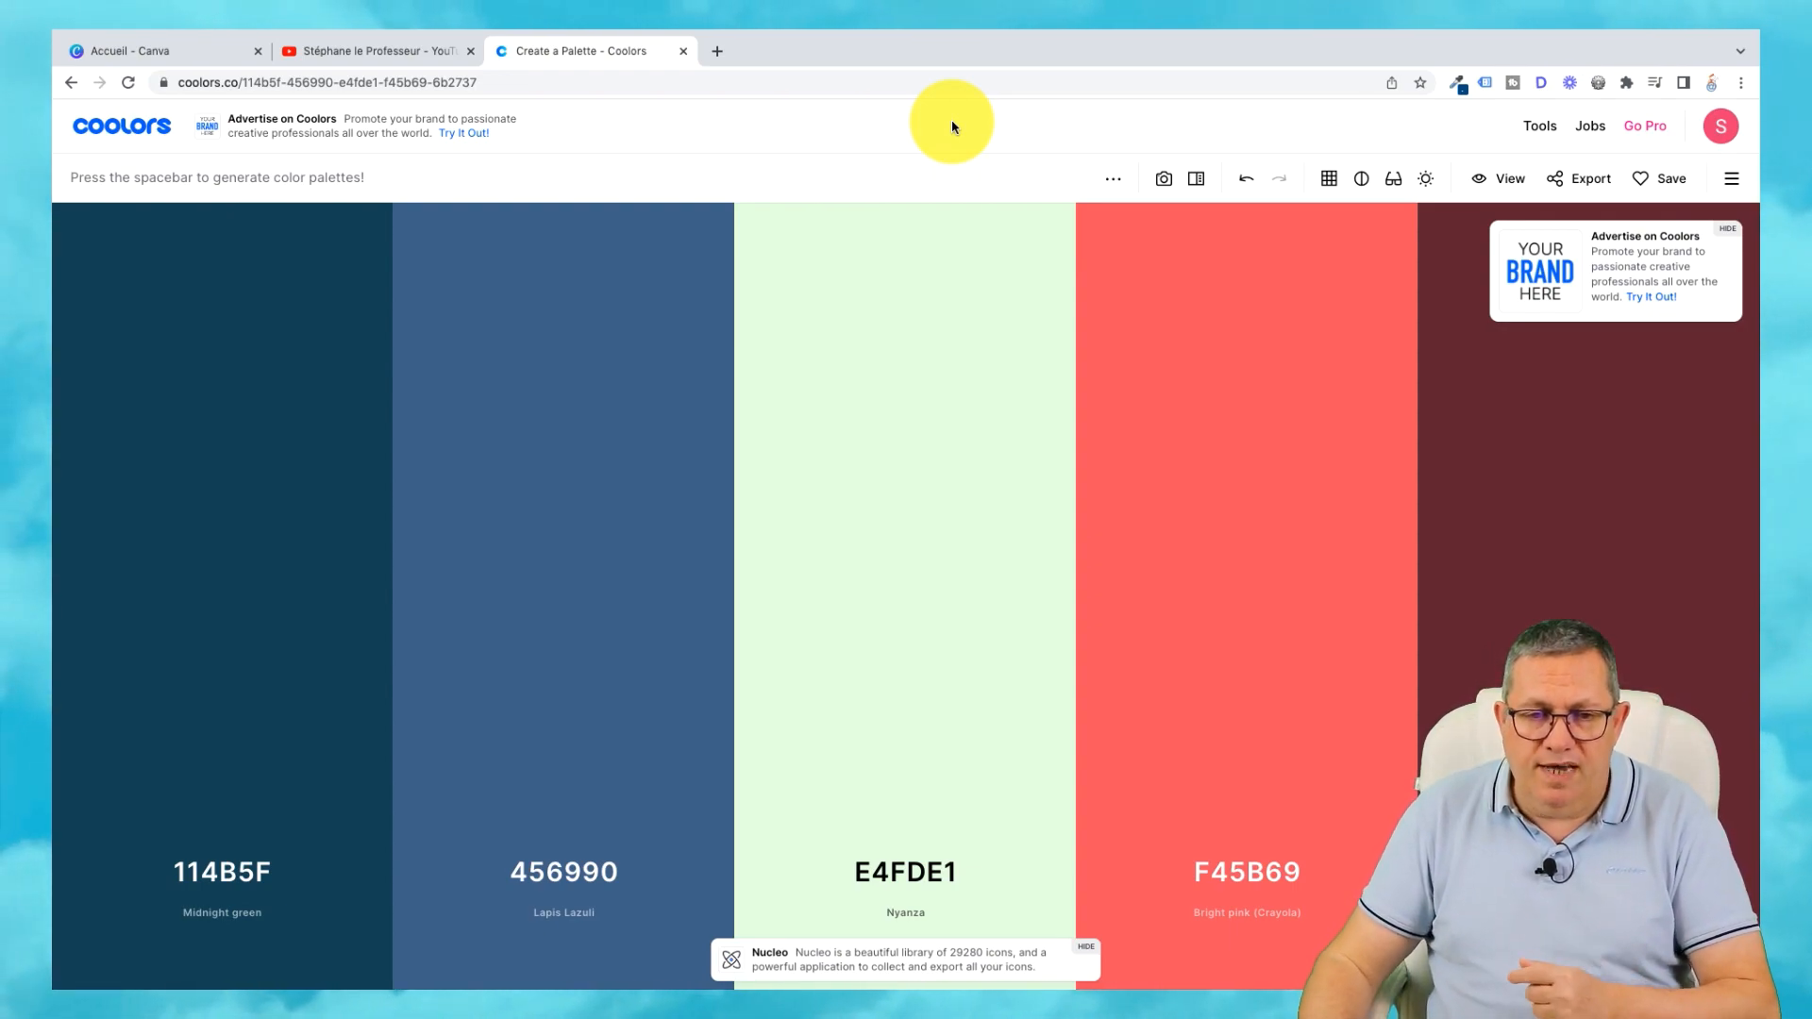
Lock the bright pink F45B69 in the palette and generate new combinations around it, ending on A2ABAB, B4C4AE and E5E8B6.
{"action": "mouse_move", "coordinate": [190, 627]}
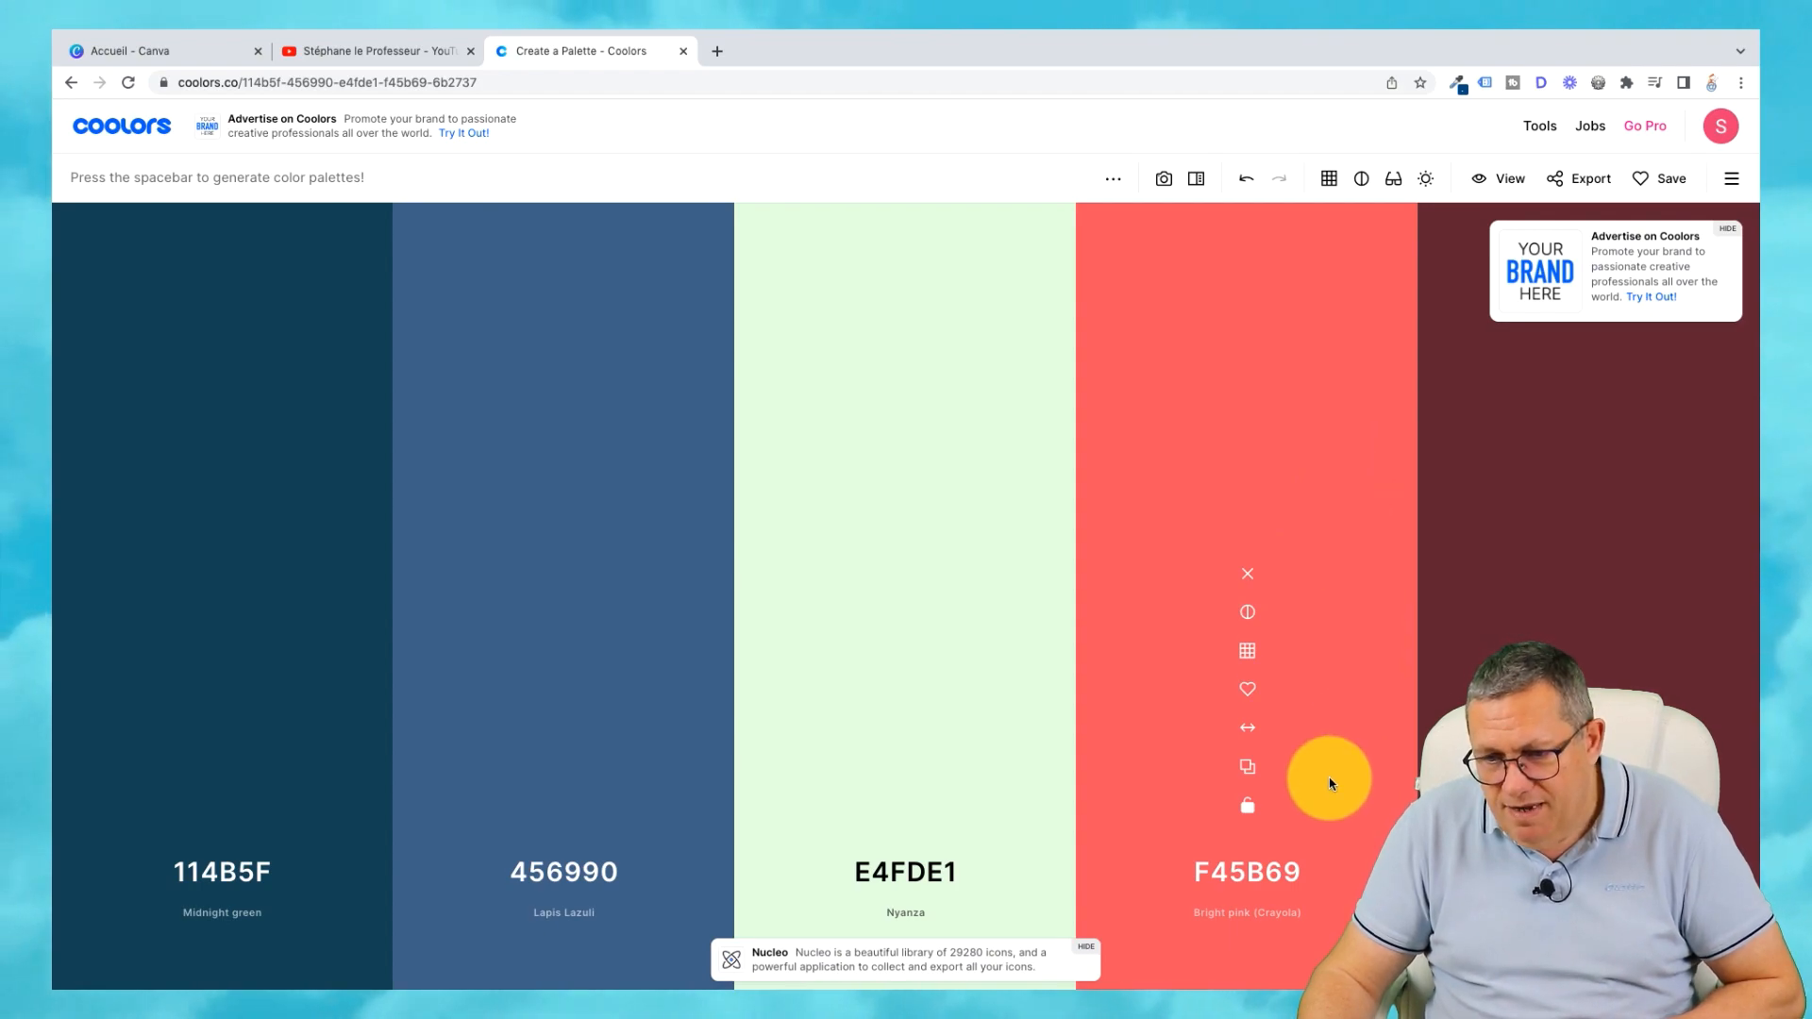
{"action": "left_click", "coordinate": [1248, 813]}
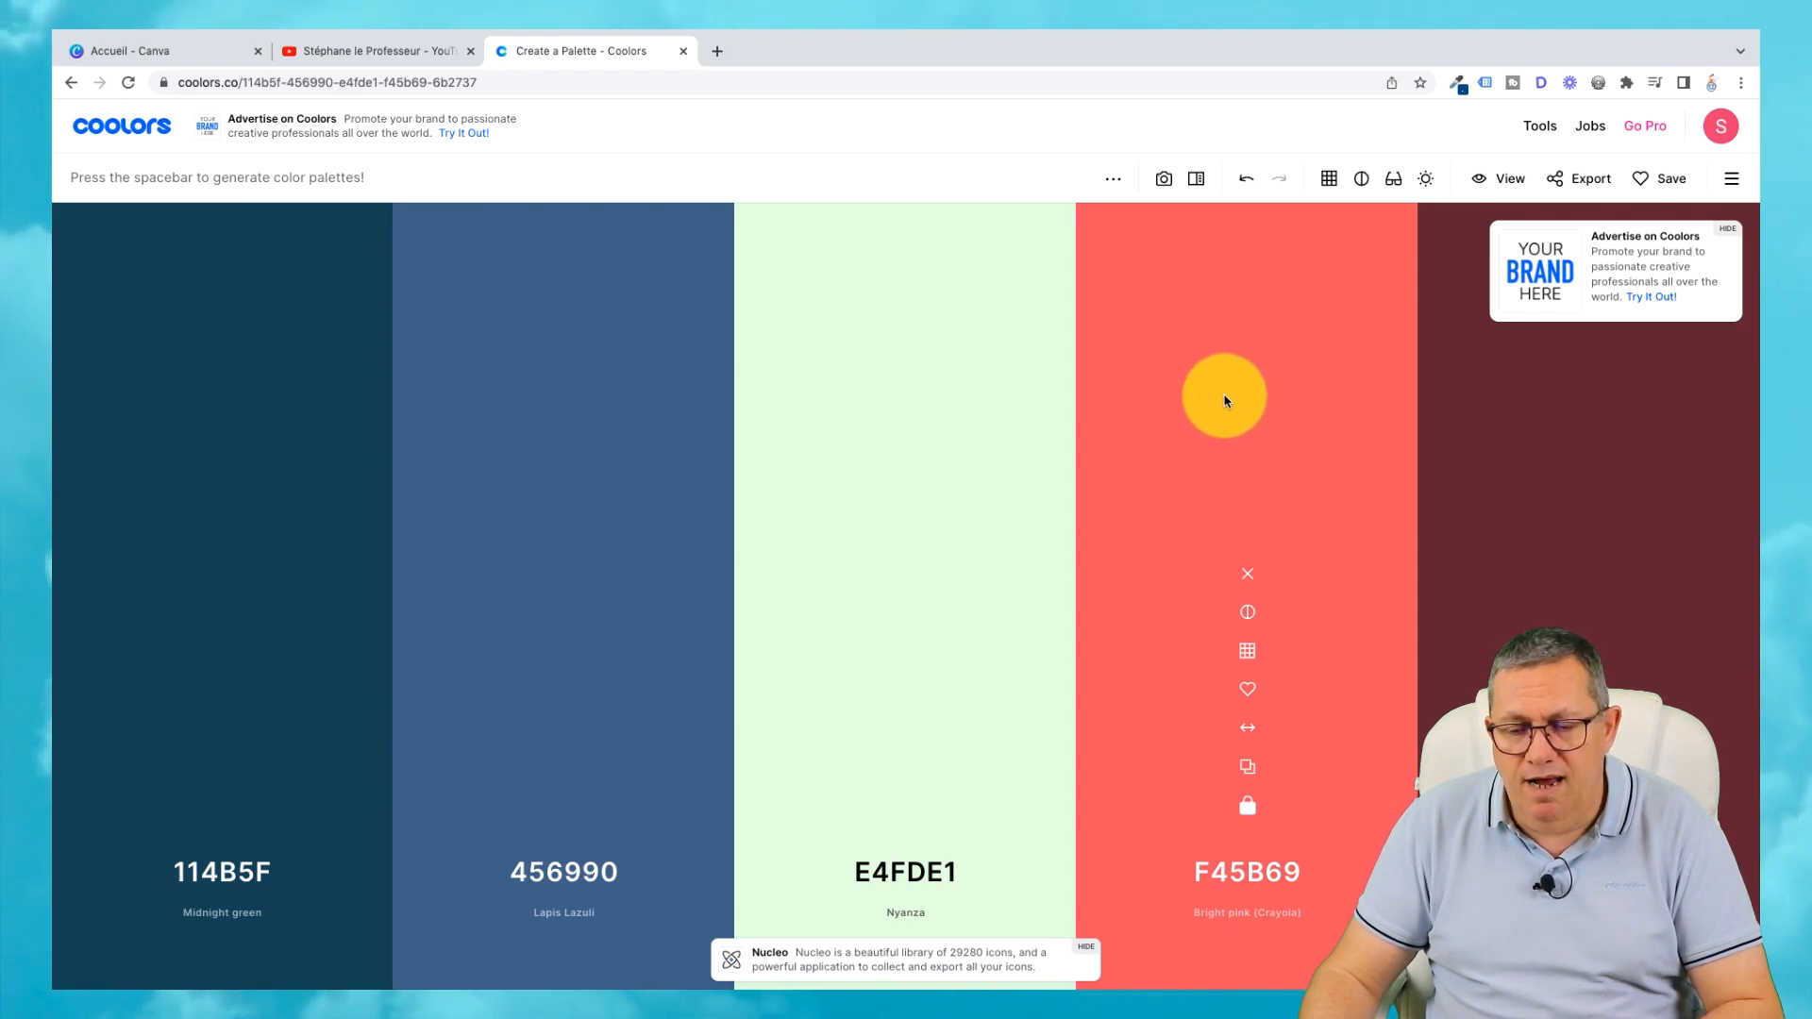
{"action": "key", "text": "space"}
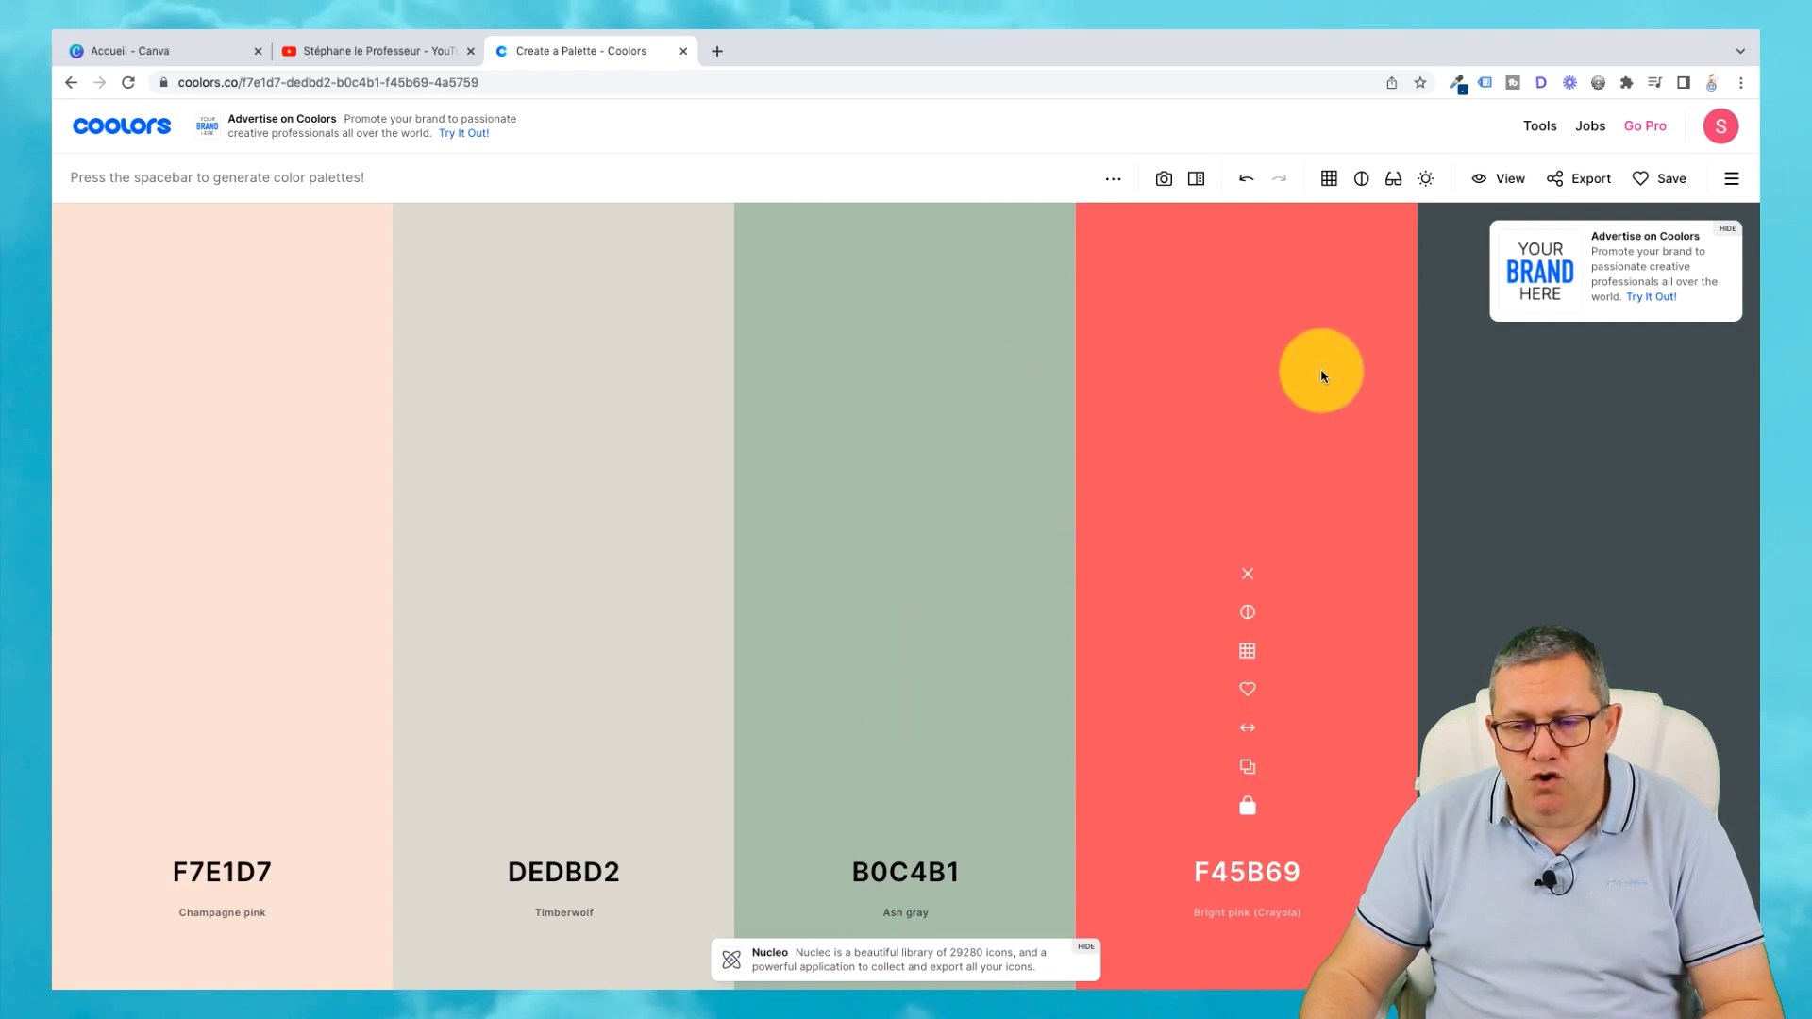
{"action": "key", "text": "space"}
{"action": "key", "text": "space"}
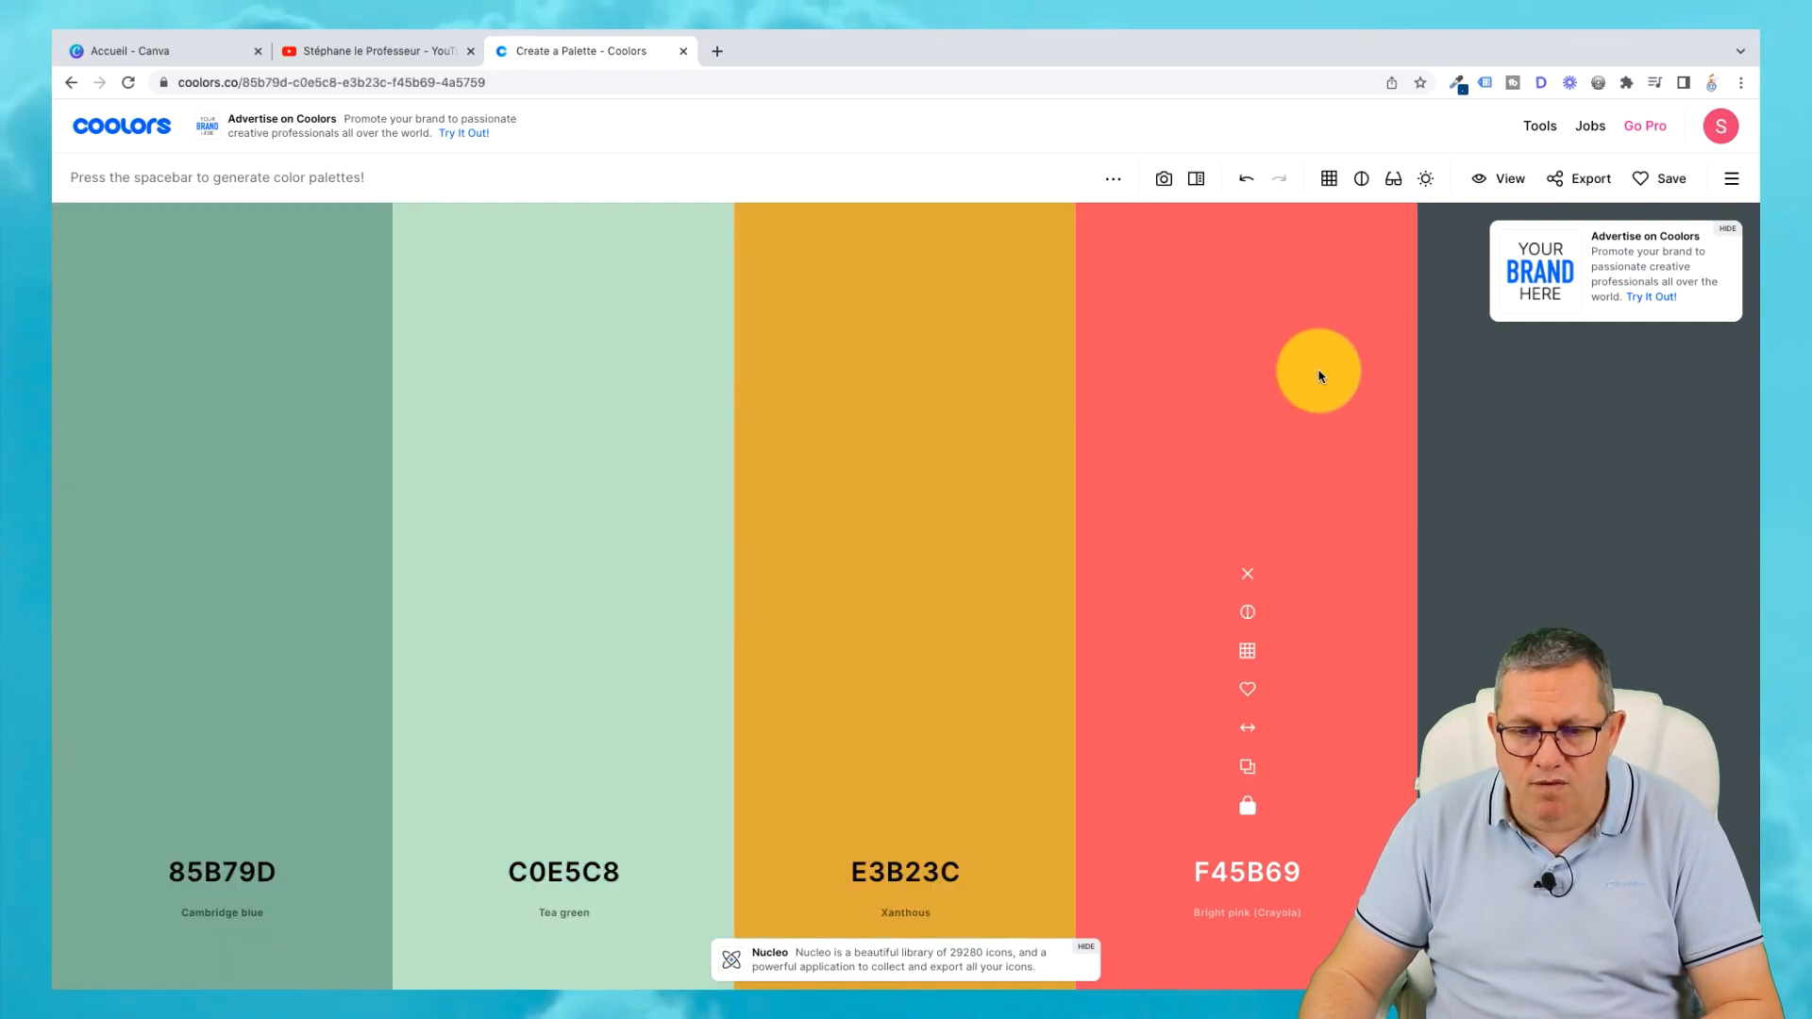
{"action": "key", "text": "space"}
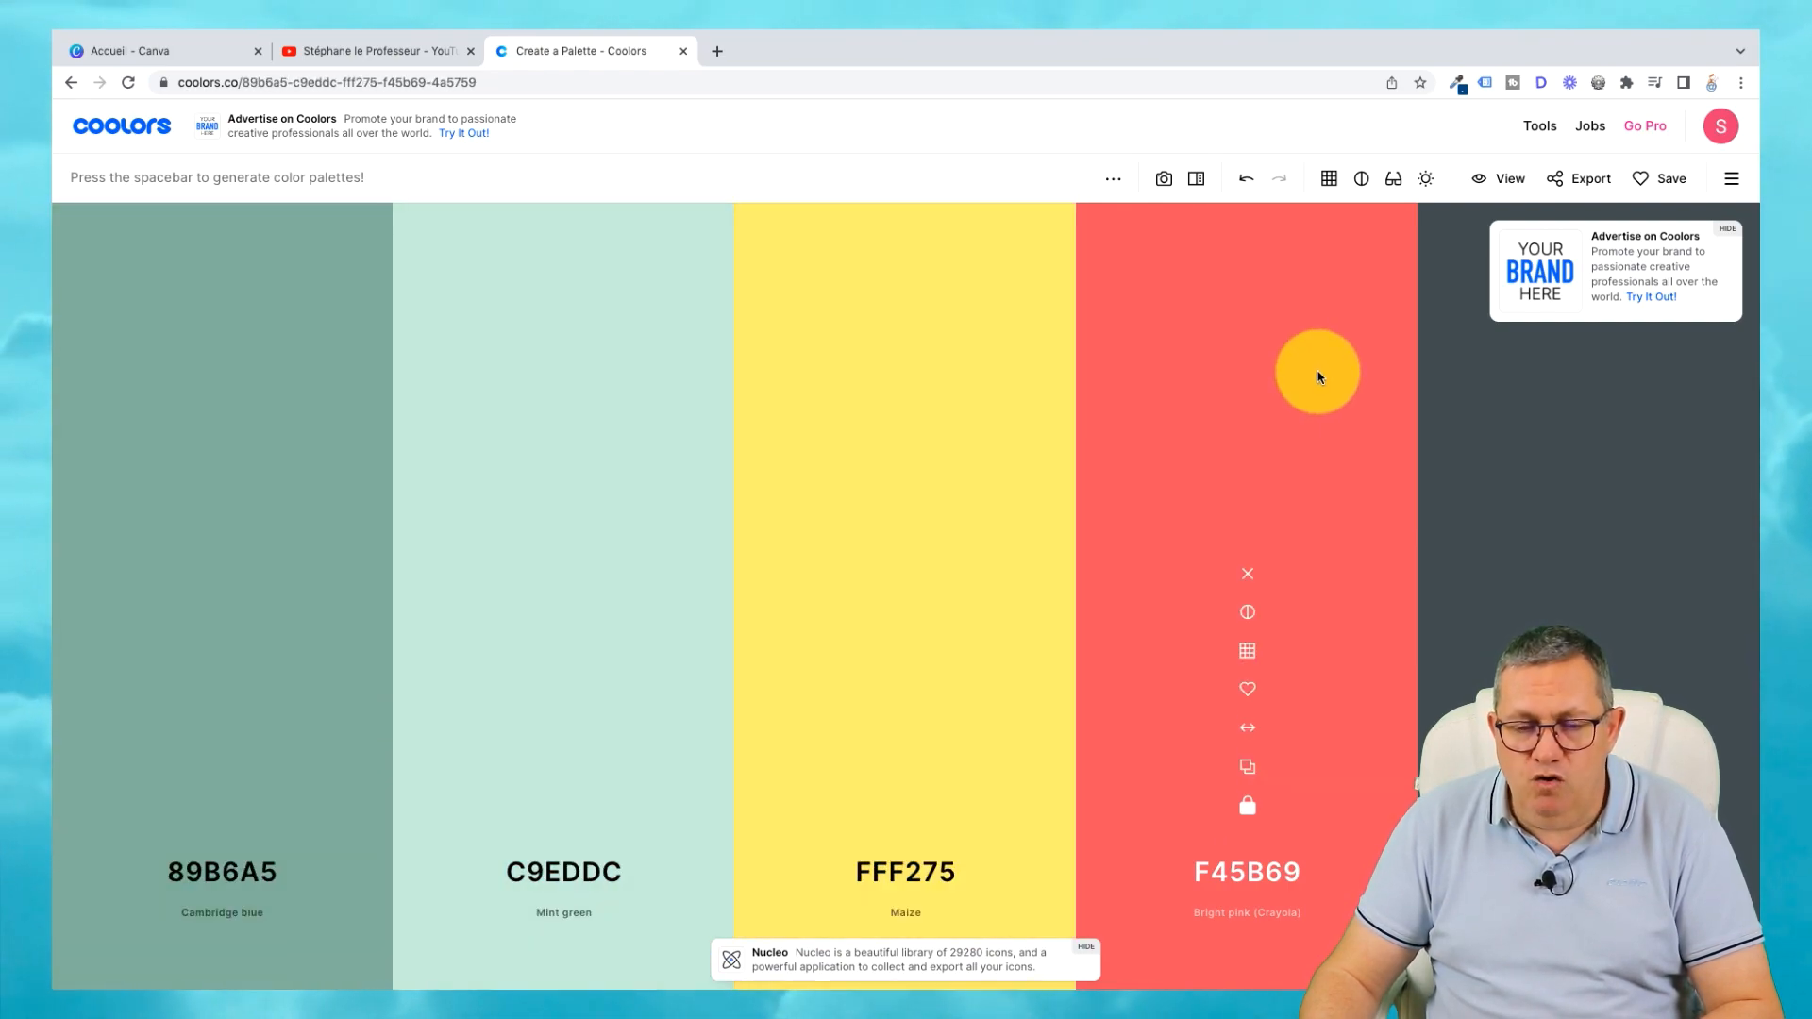
{"action": "key", "text": "space"}
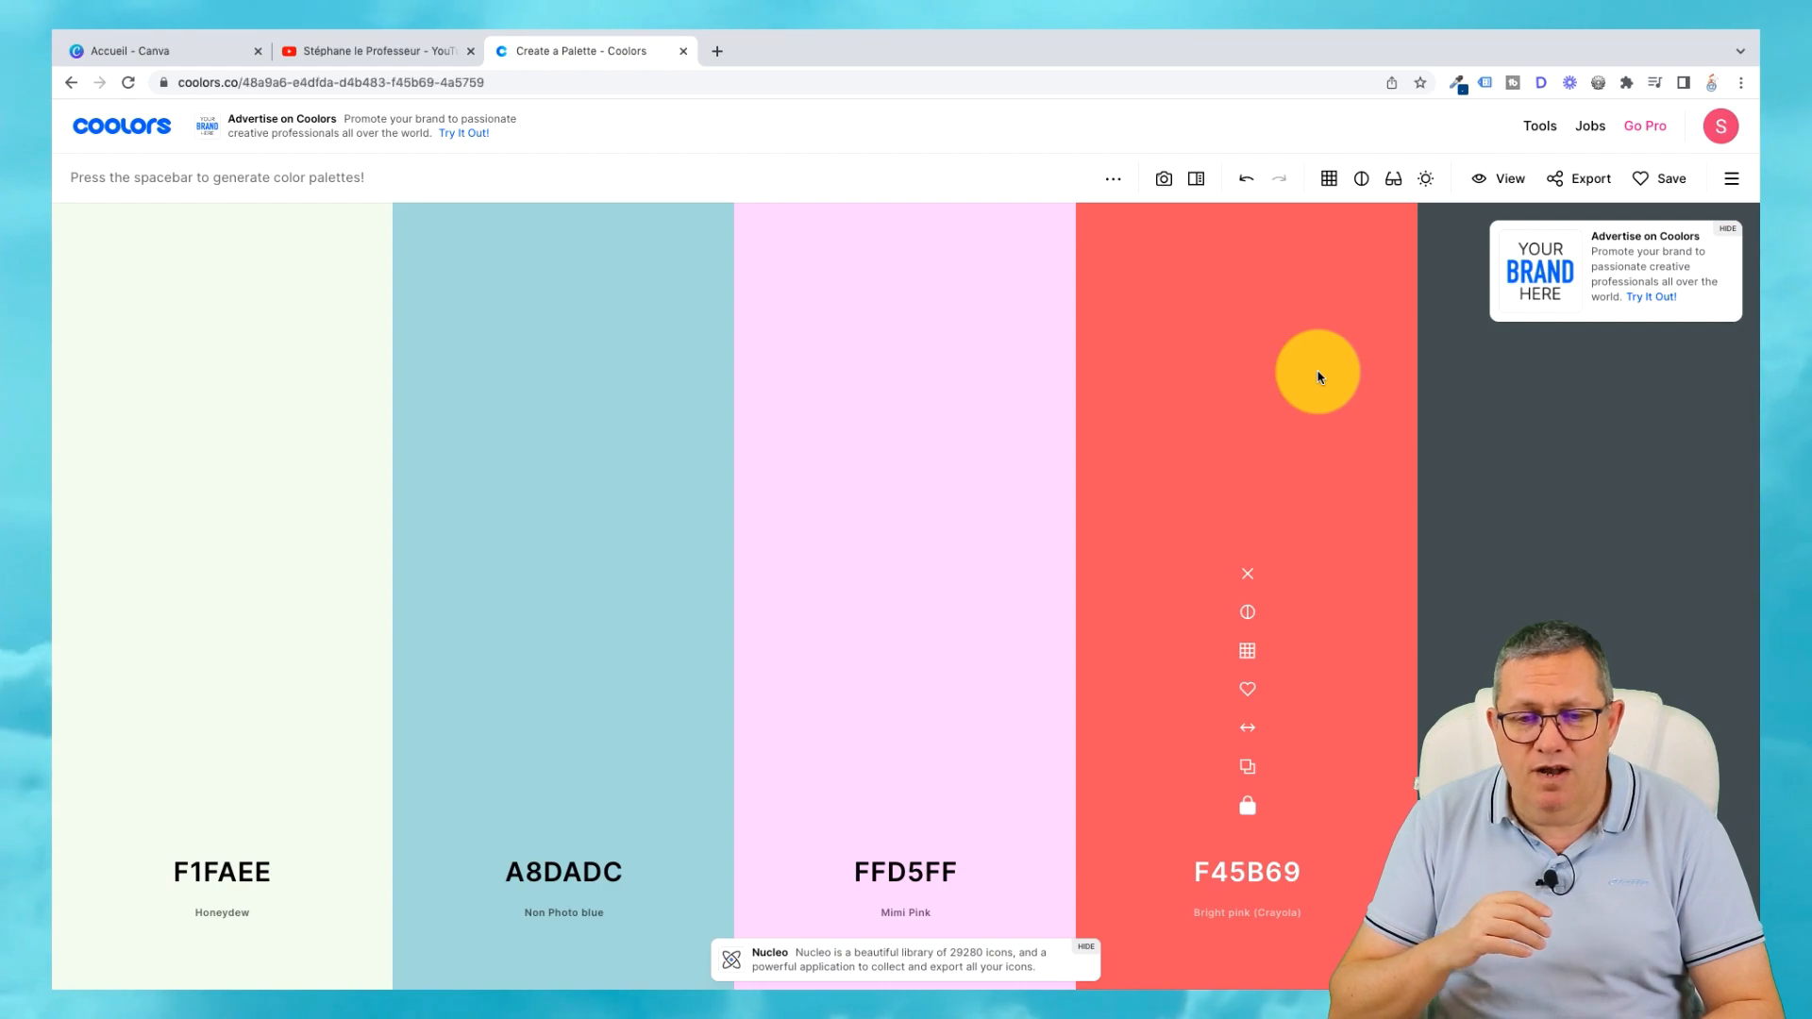
{"action": "key", "text": "space"}
{"action": "key", "text": "space"}
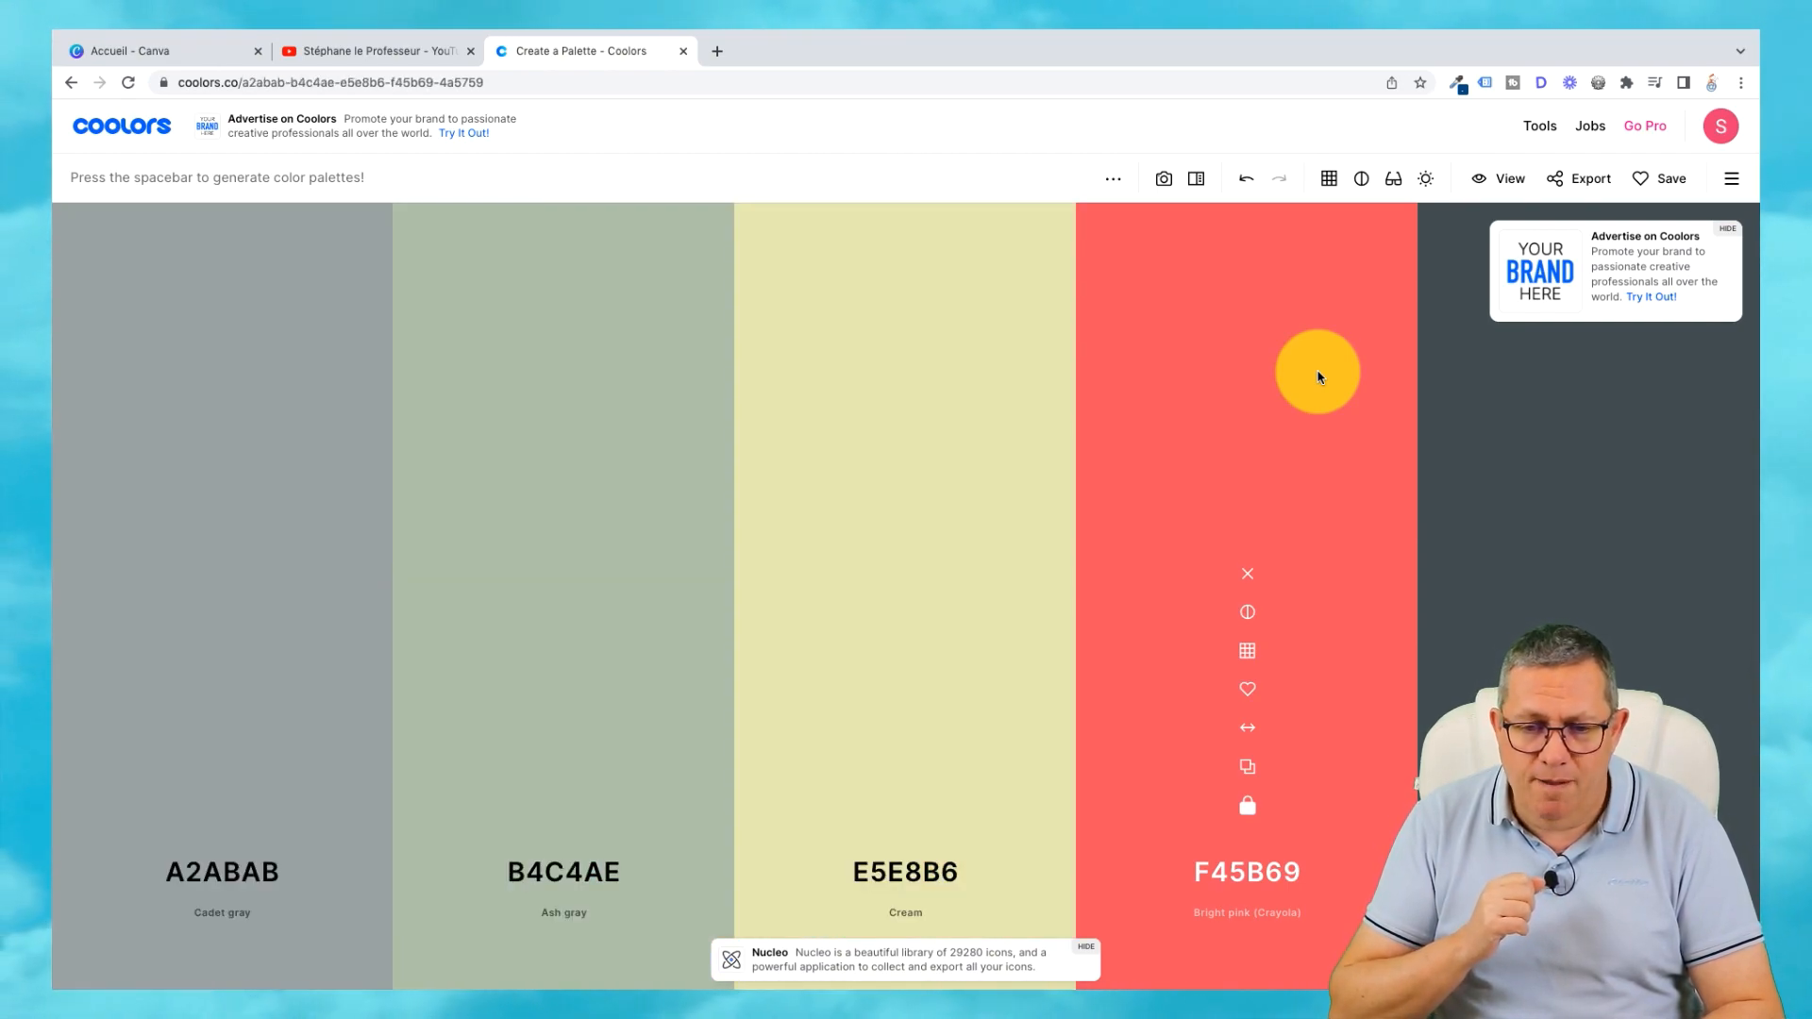
{"action": "key", "text": "space"}
{"action": "key", "text": "space"}
{"action": "key", "text": "space"}
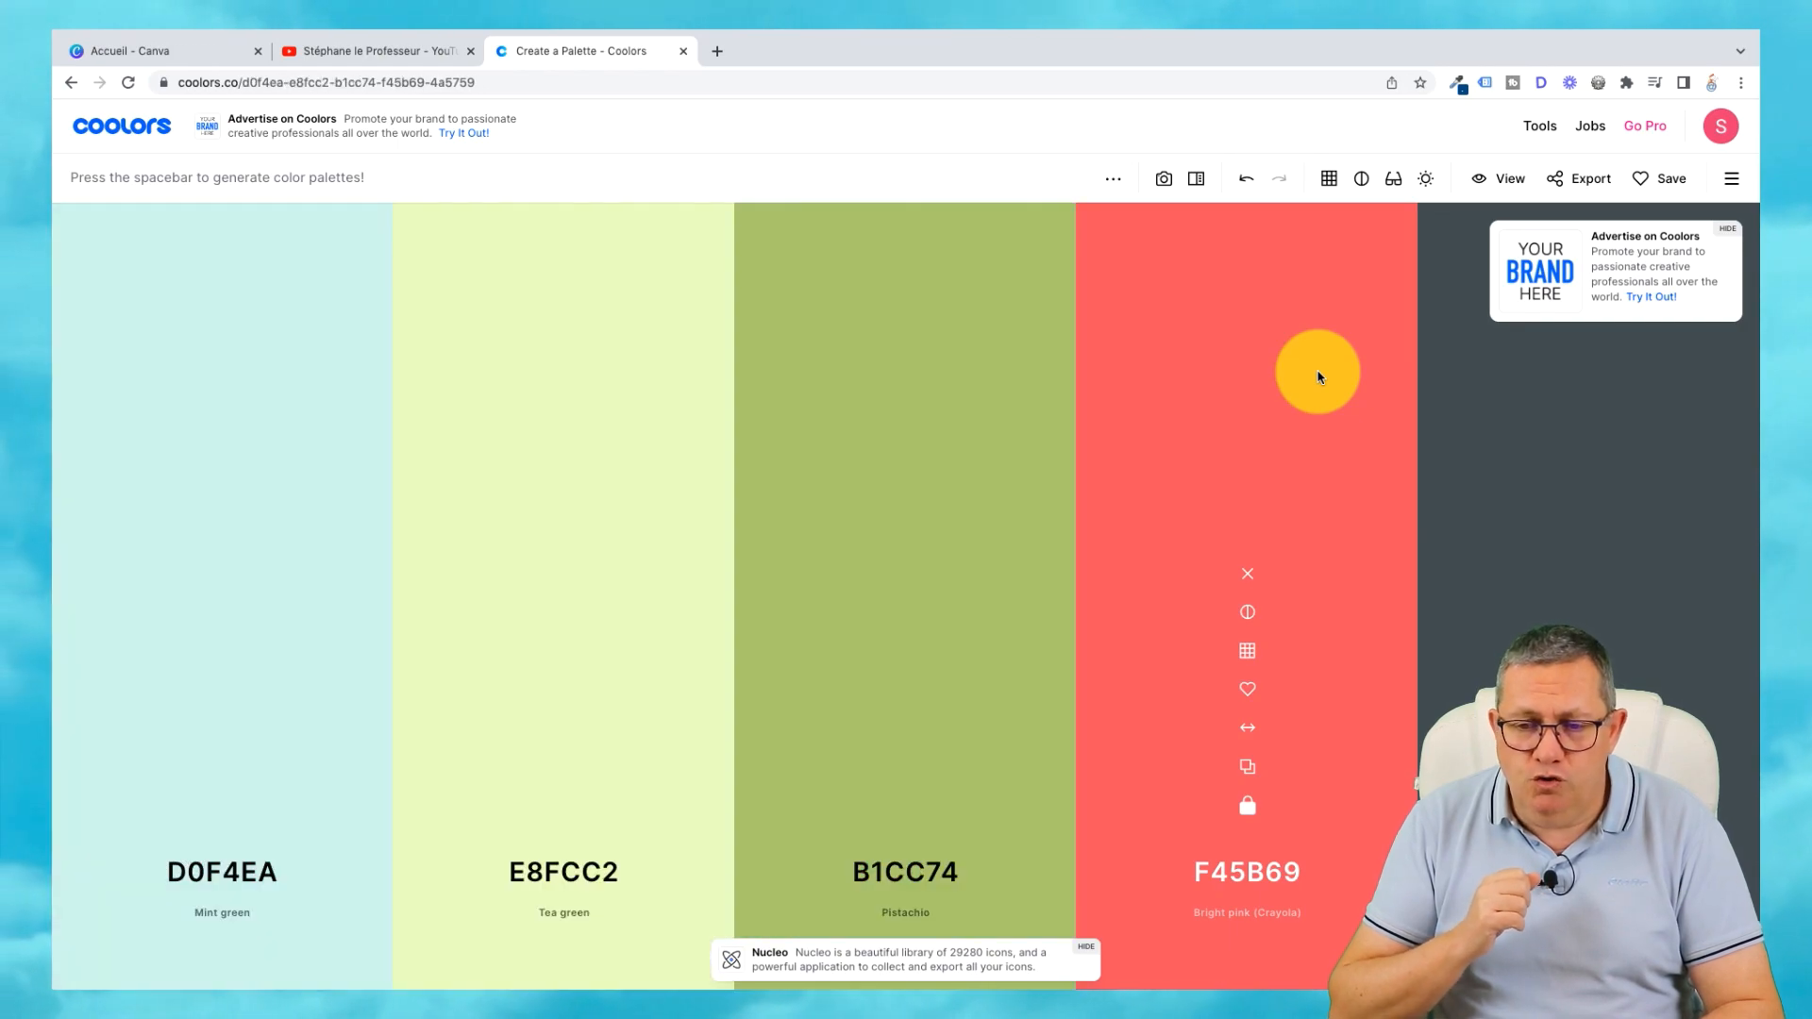
{"action": "key", "text": "space"}
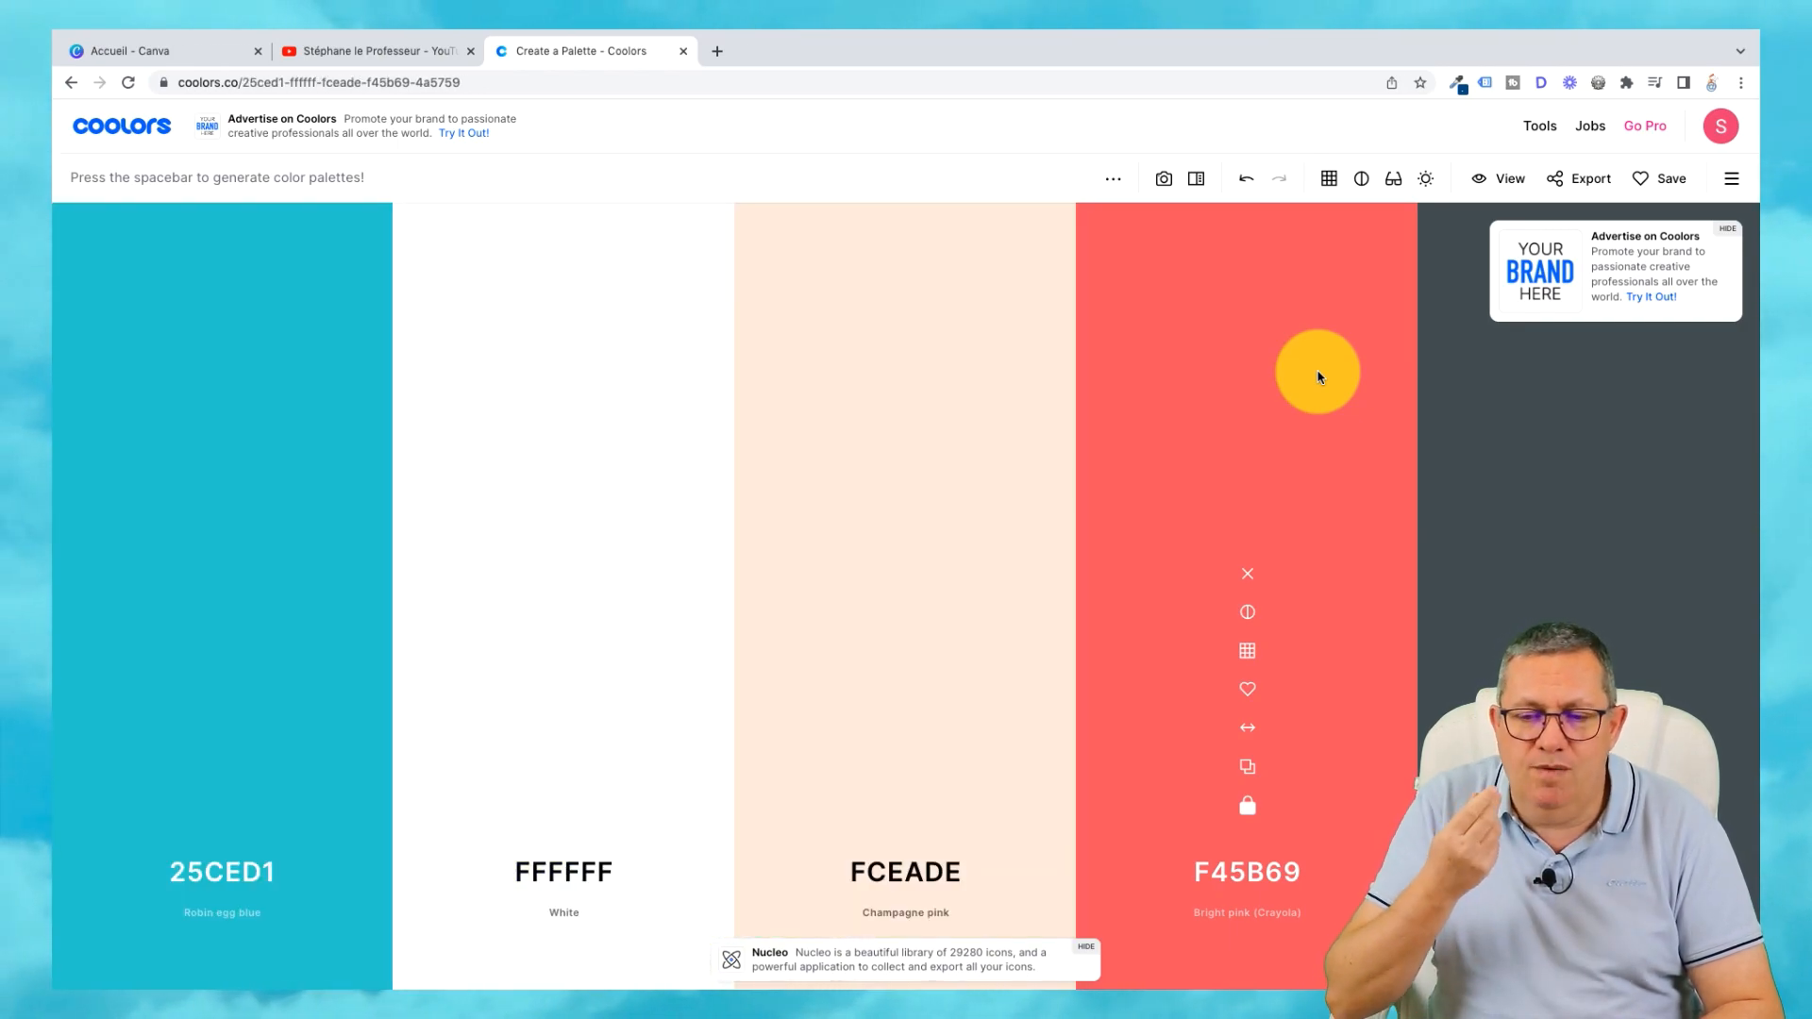
{"action": "key", "text": "space"}
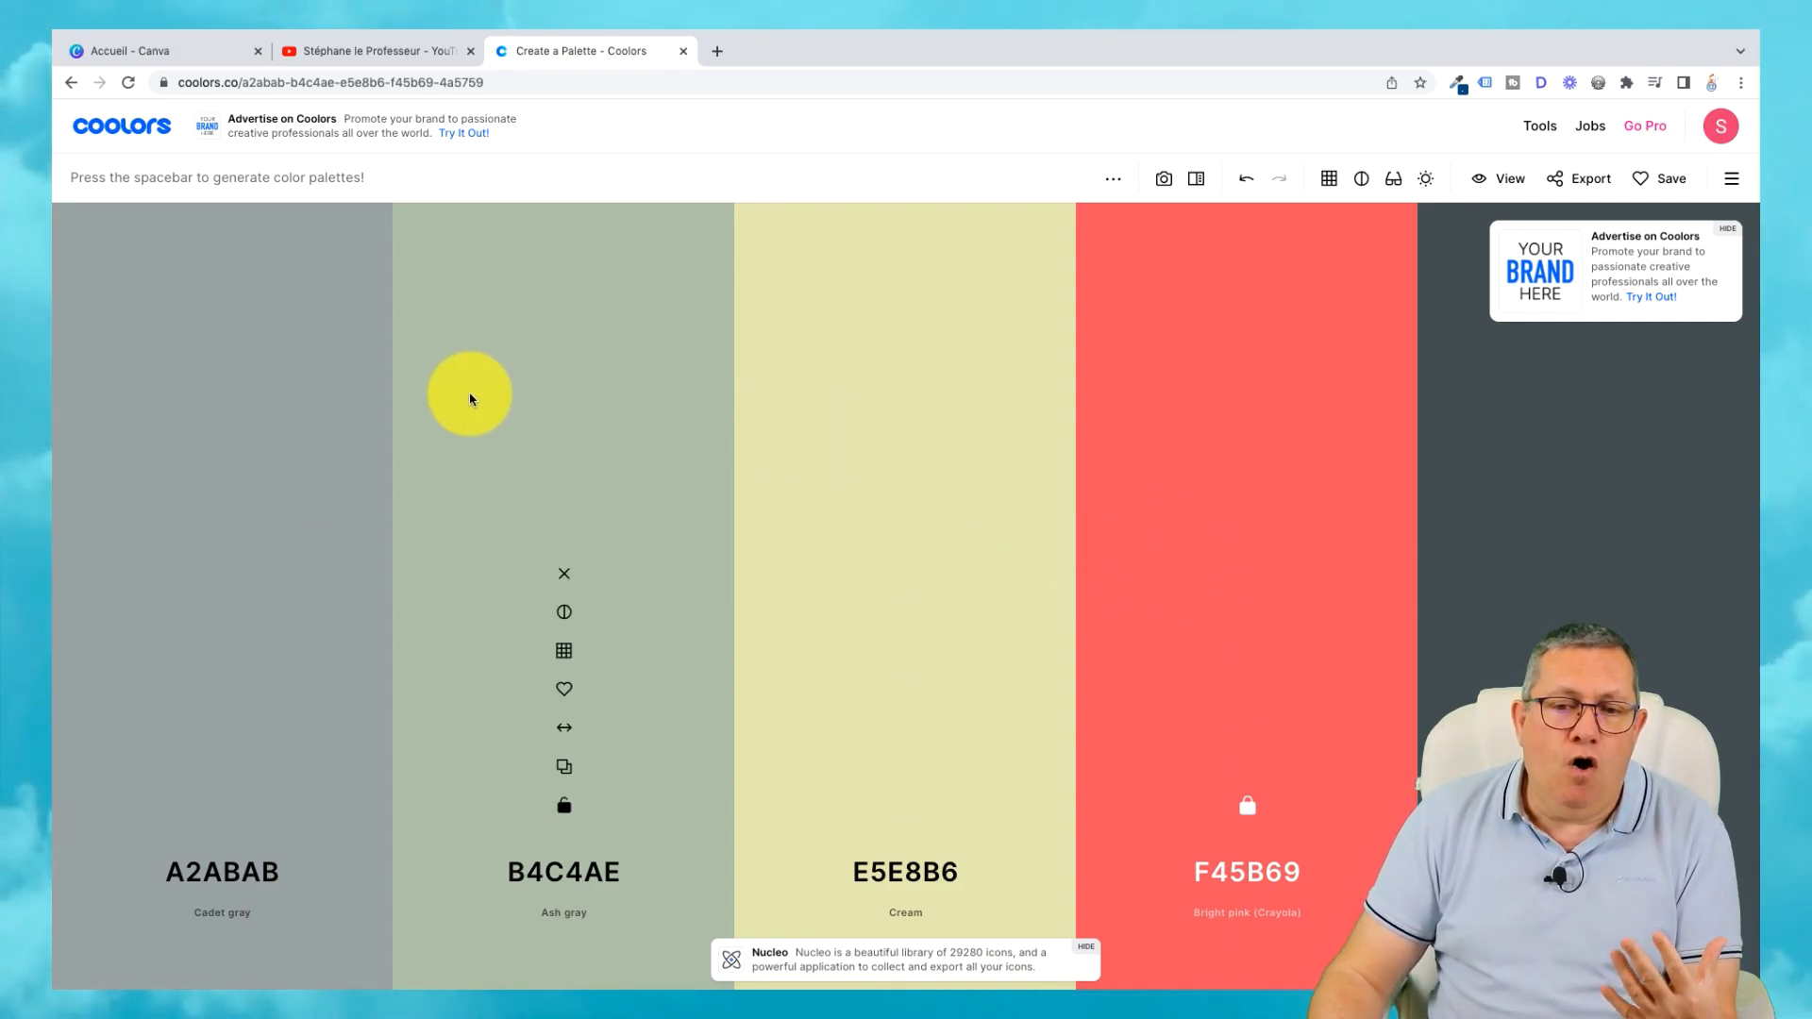
Switch to Canva and create a new visual identity (Identité visuelle) in the brand area, entering the client's name as its name.
{"action": "left_click", "coordinate": [158, 55]}
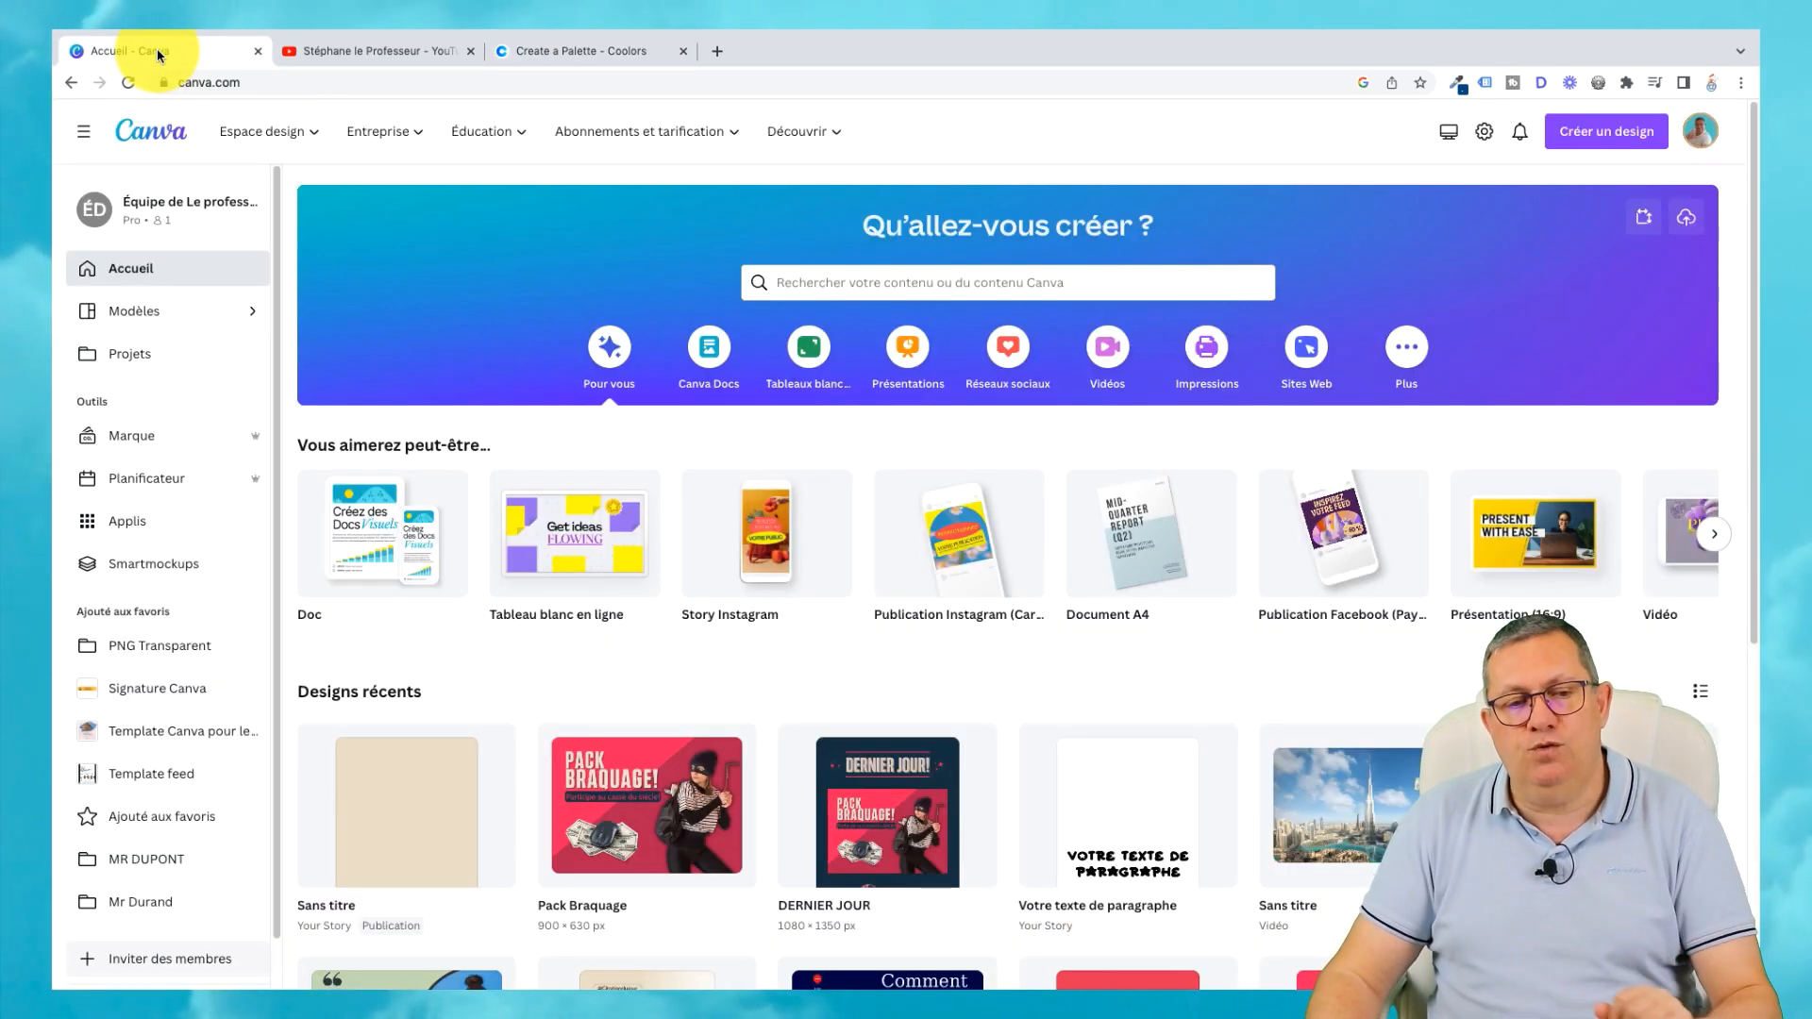
{"action": "left_click", "coordinate": [144, 434]}
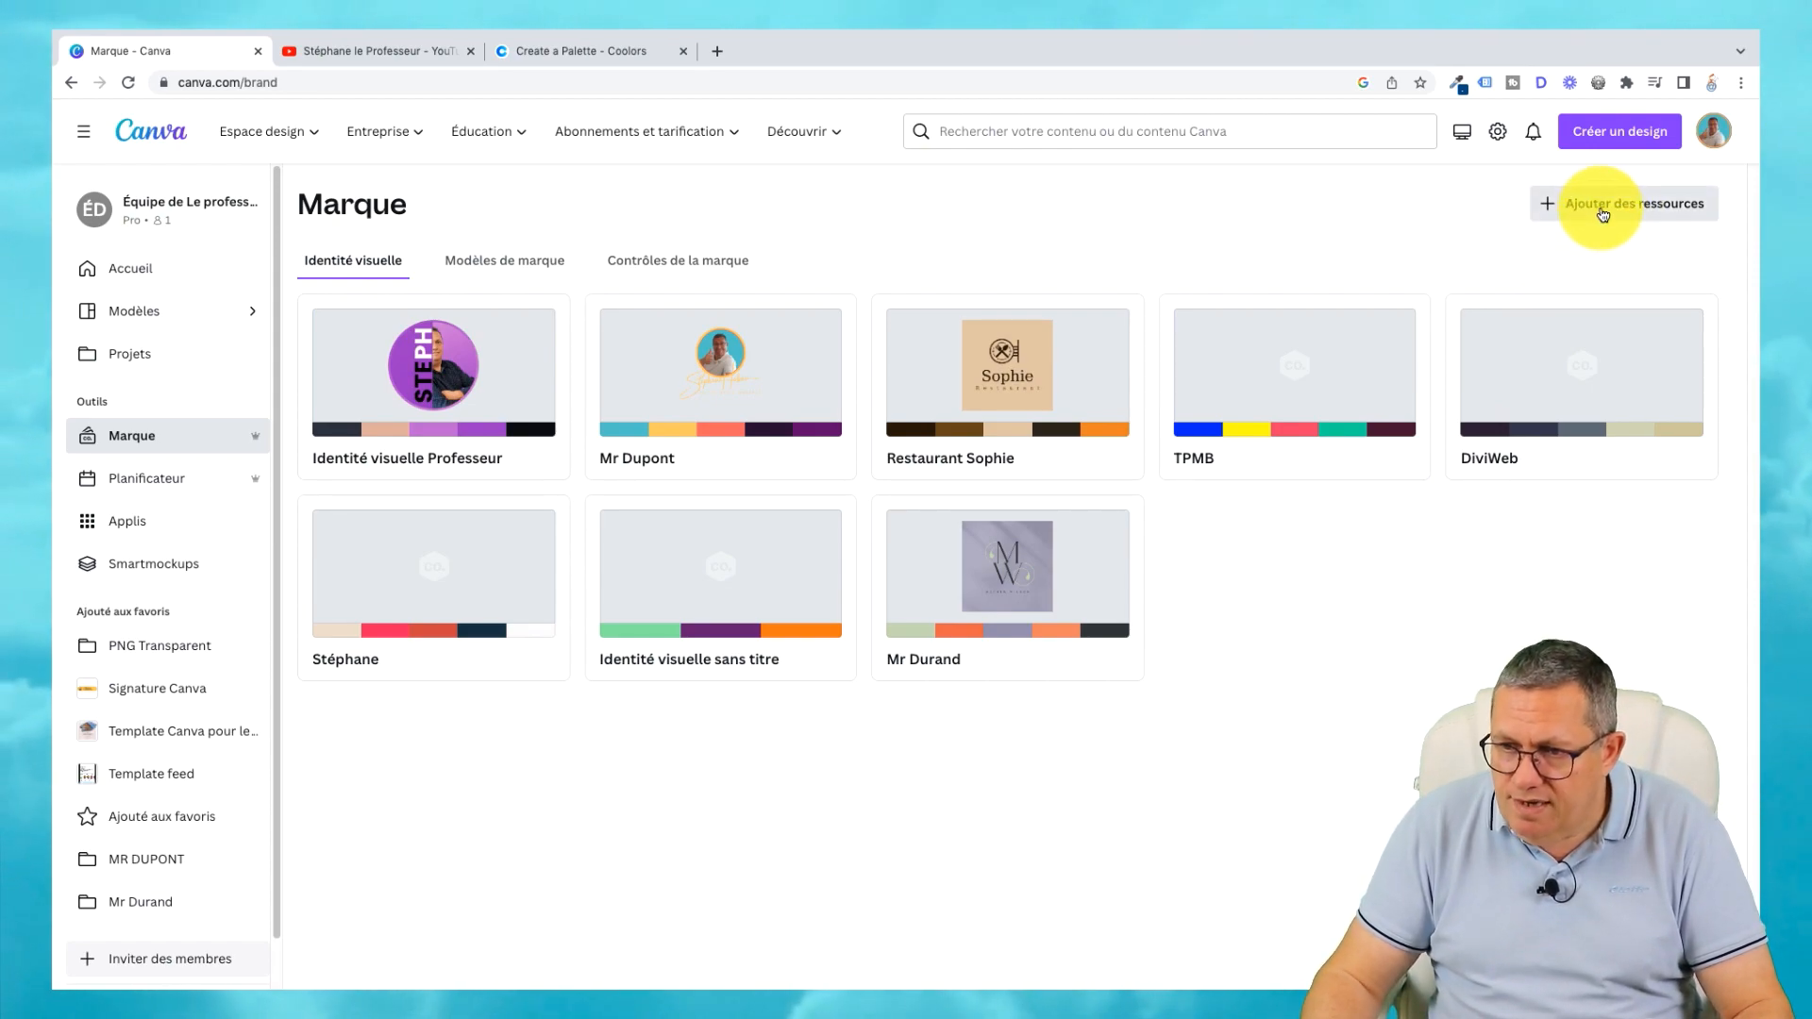
{"action": "left_click", "coordinate": [1604, 215]}
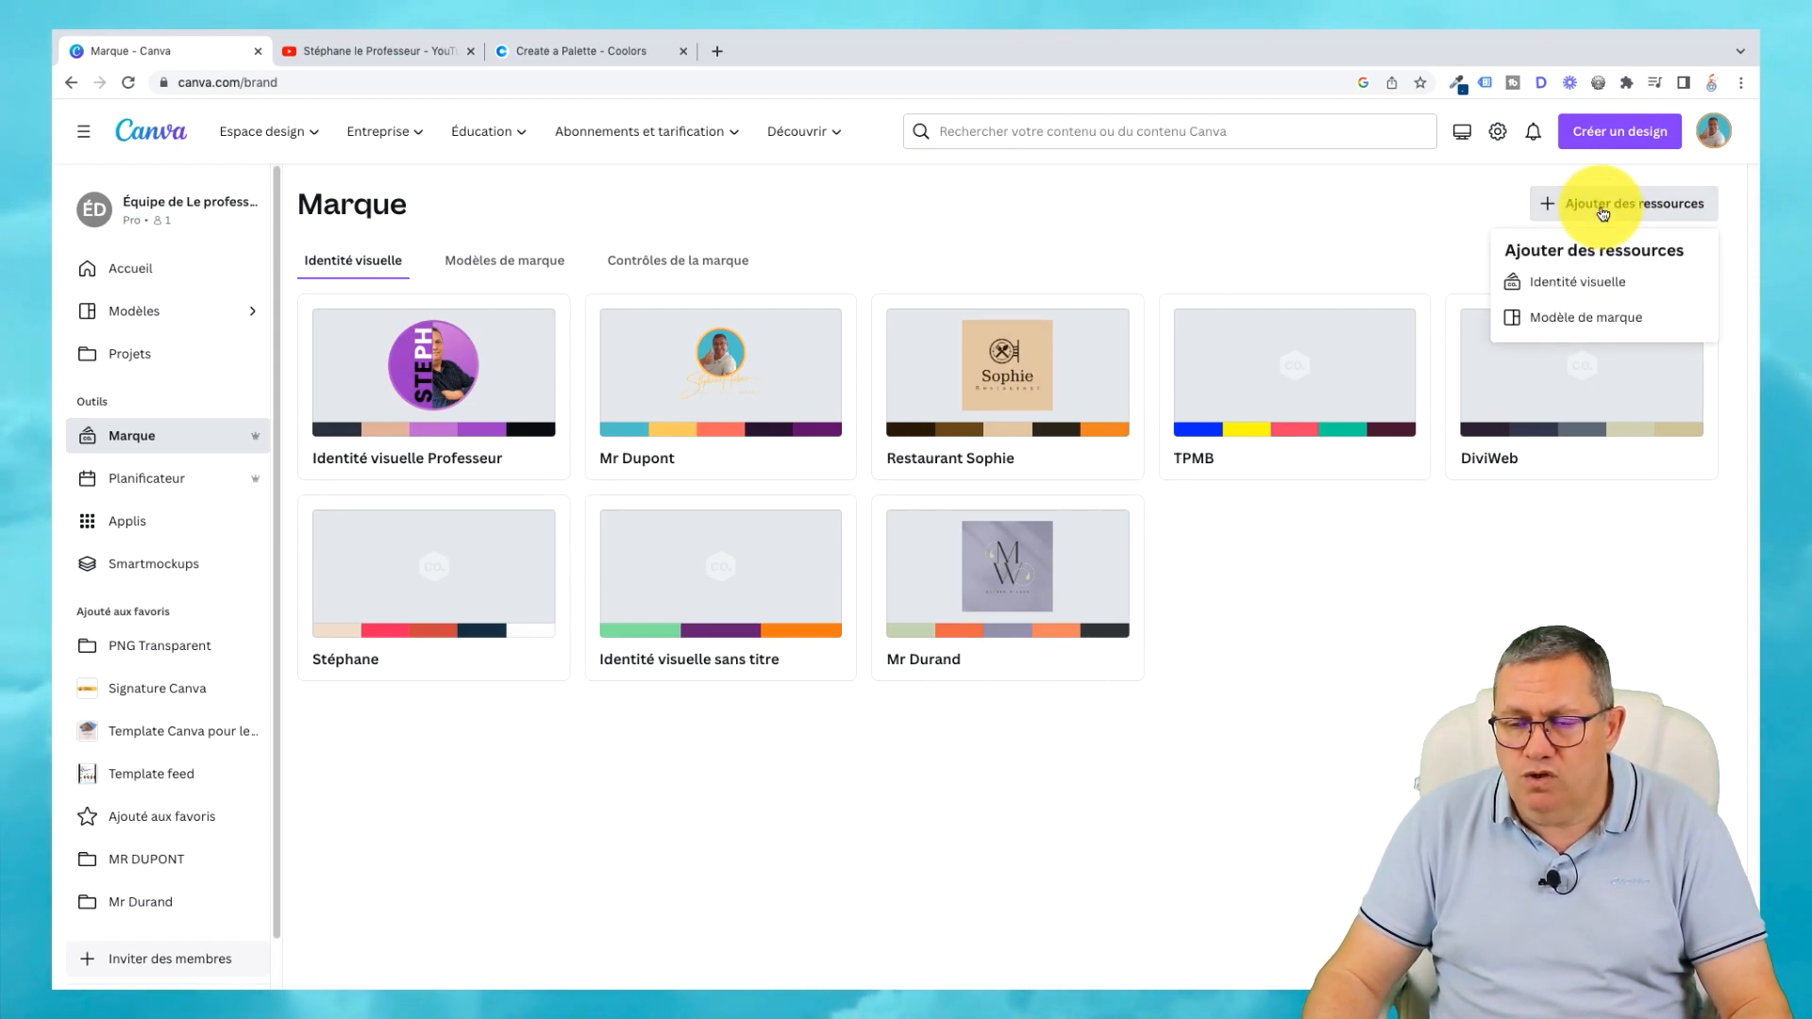
{"action": "left_click", "coordinate": [1593, 285]}
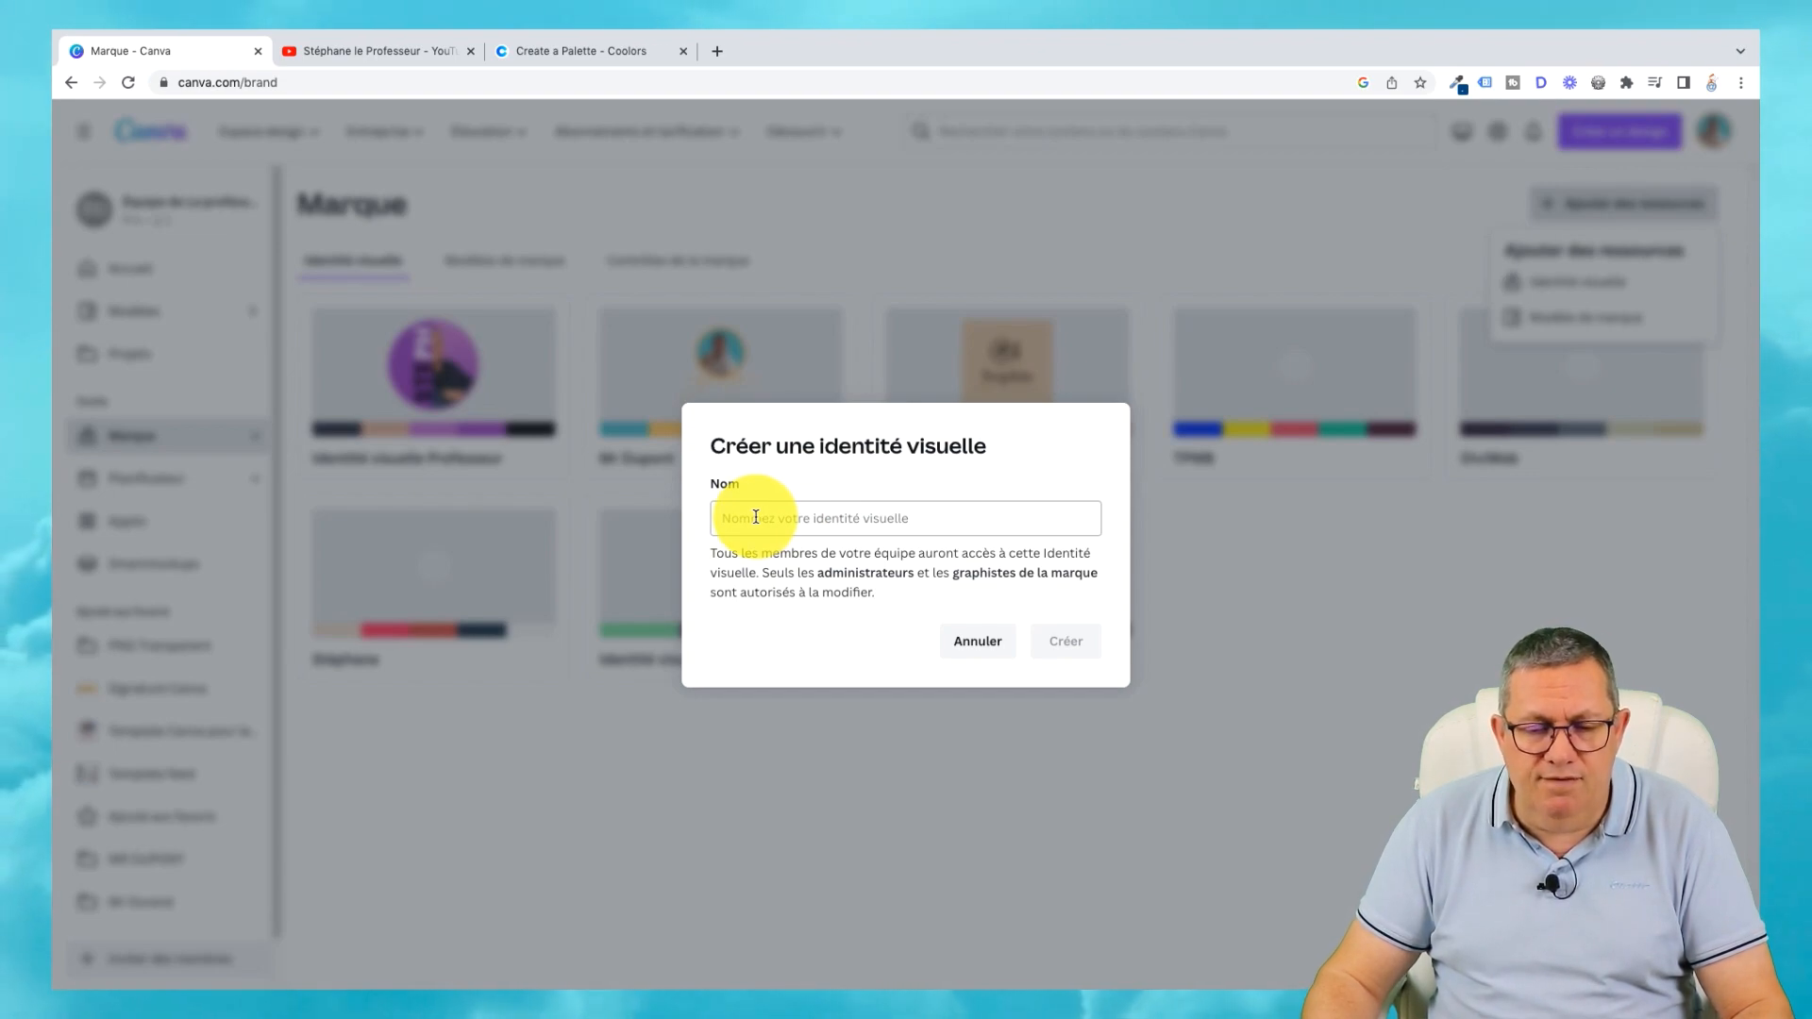
{"action": "left_click", "coordinate": [755, 517]}
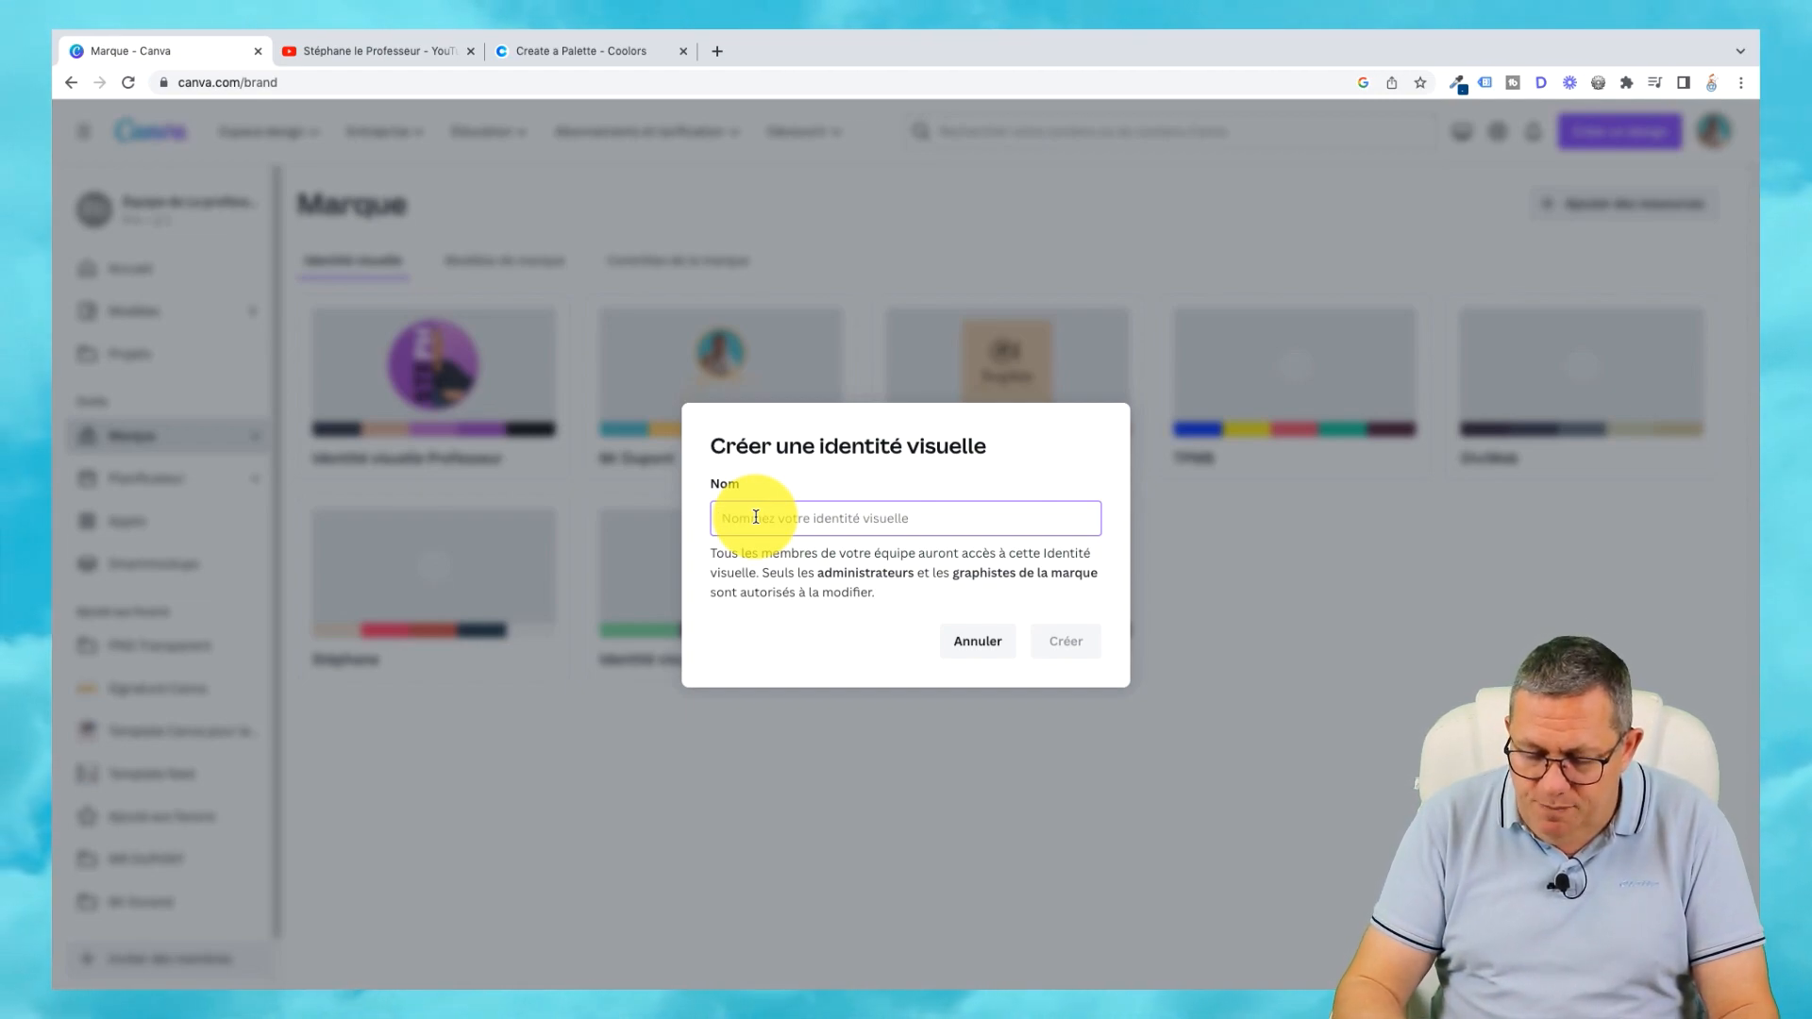
{"action": "type", "text": "M"}
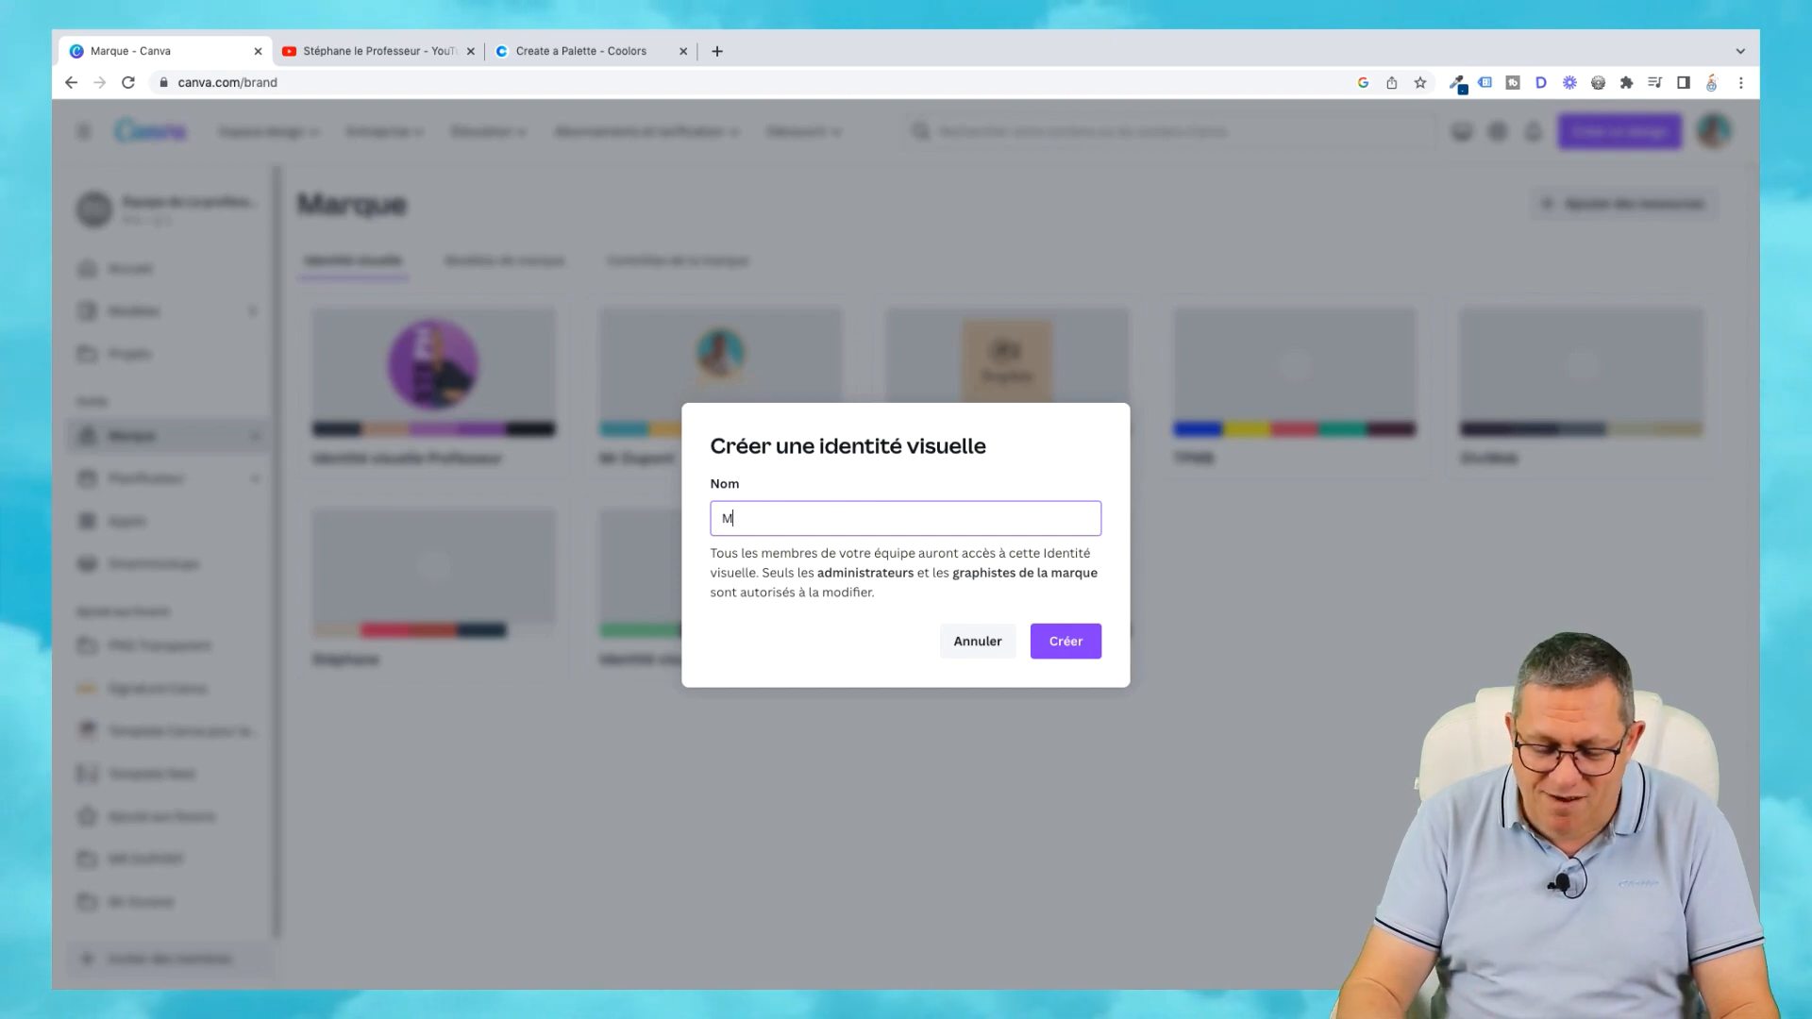
{"action": "type", "text": "r Cas"}
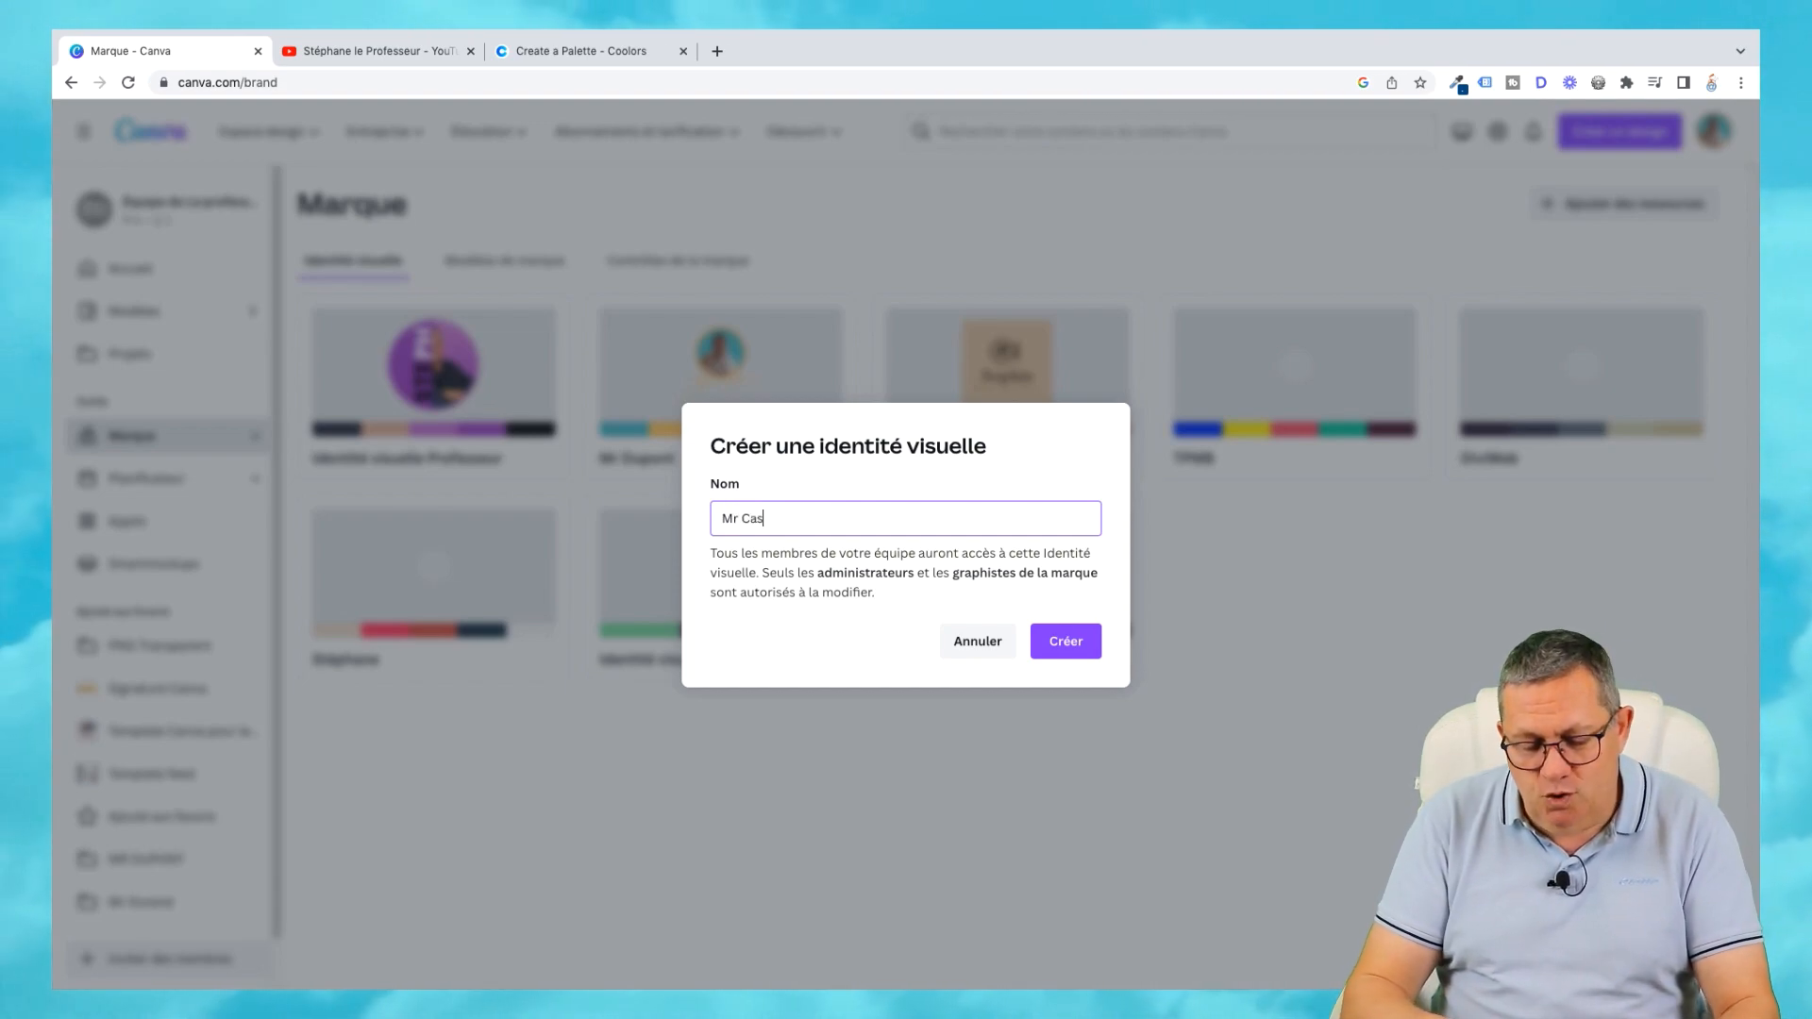
{"action": "type", "text": "to"}
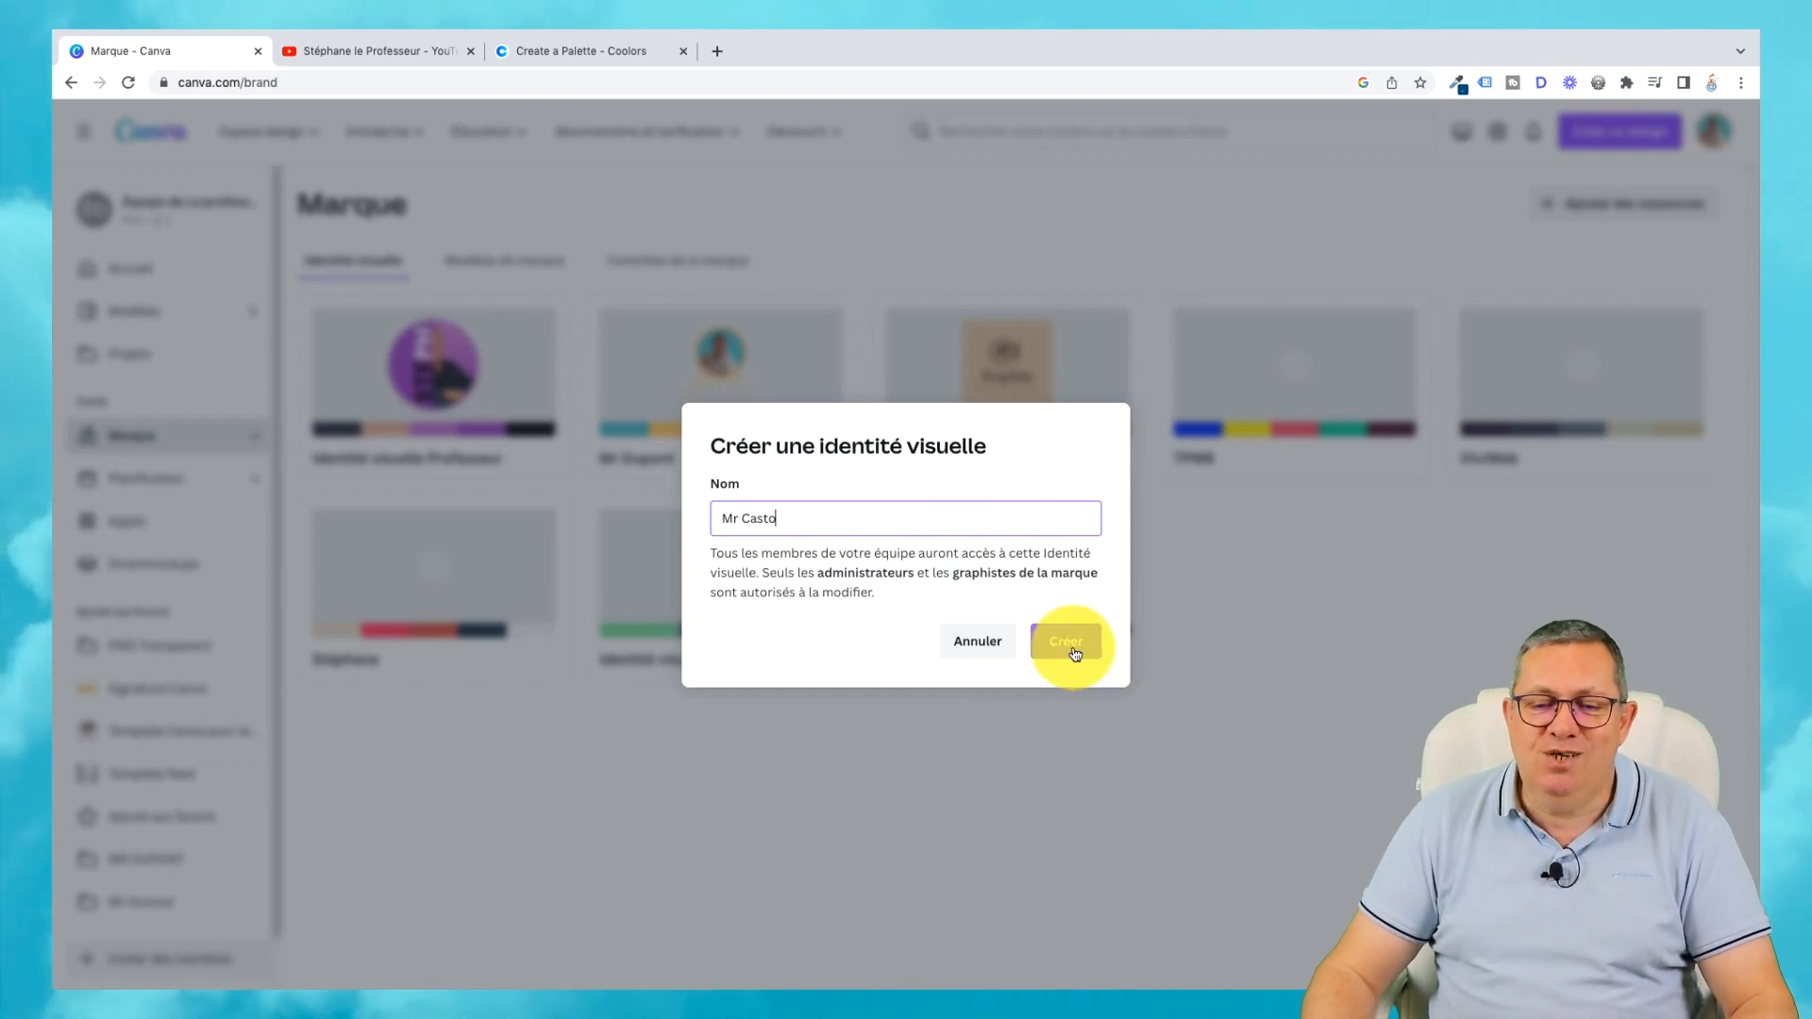
{"action": "left_click", "coordinate": [1074, 649]}
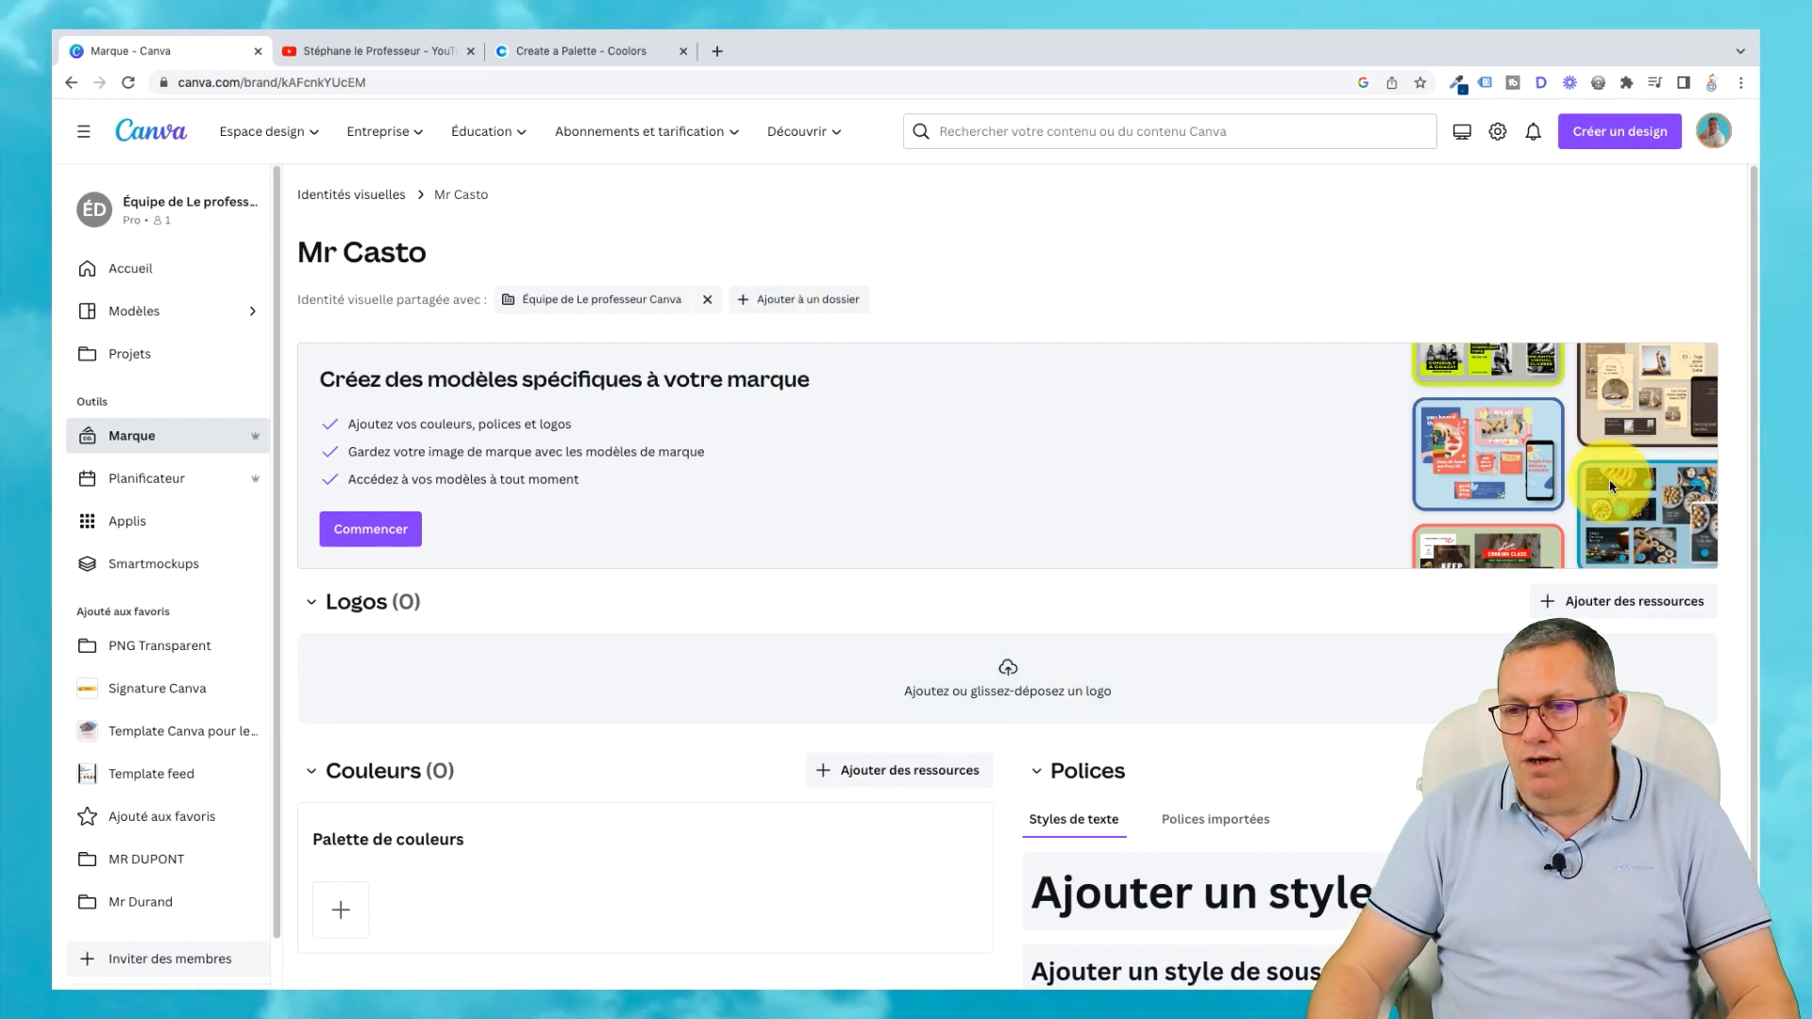
Rename the color palette with the client's name, and add the cadet gray #A2ABAB, copied from Coolors, as its first color in Canva.
{"action": "left_click_drag", "start_coordinate": [1755, 257], "coordinate": [1757, 422]}
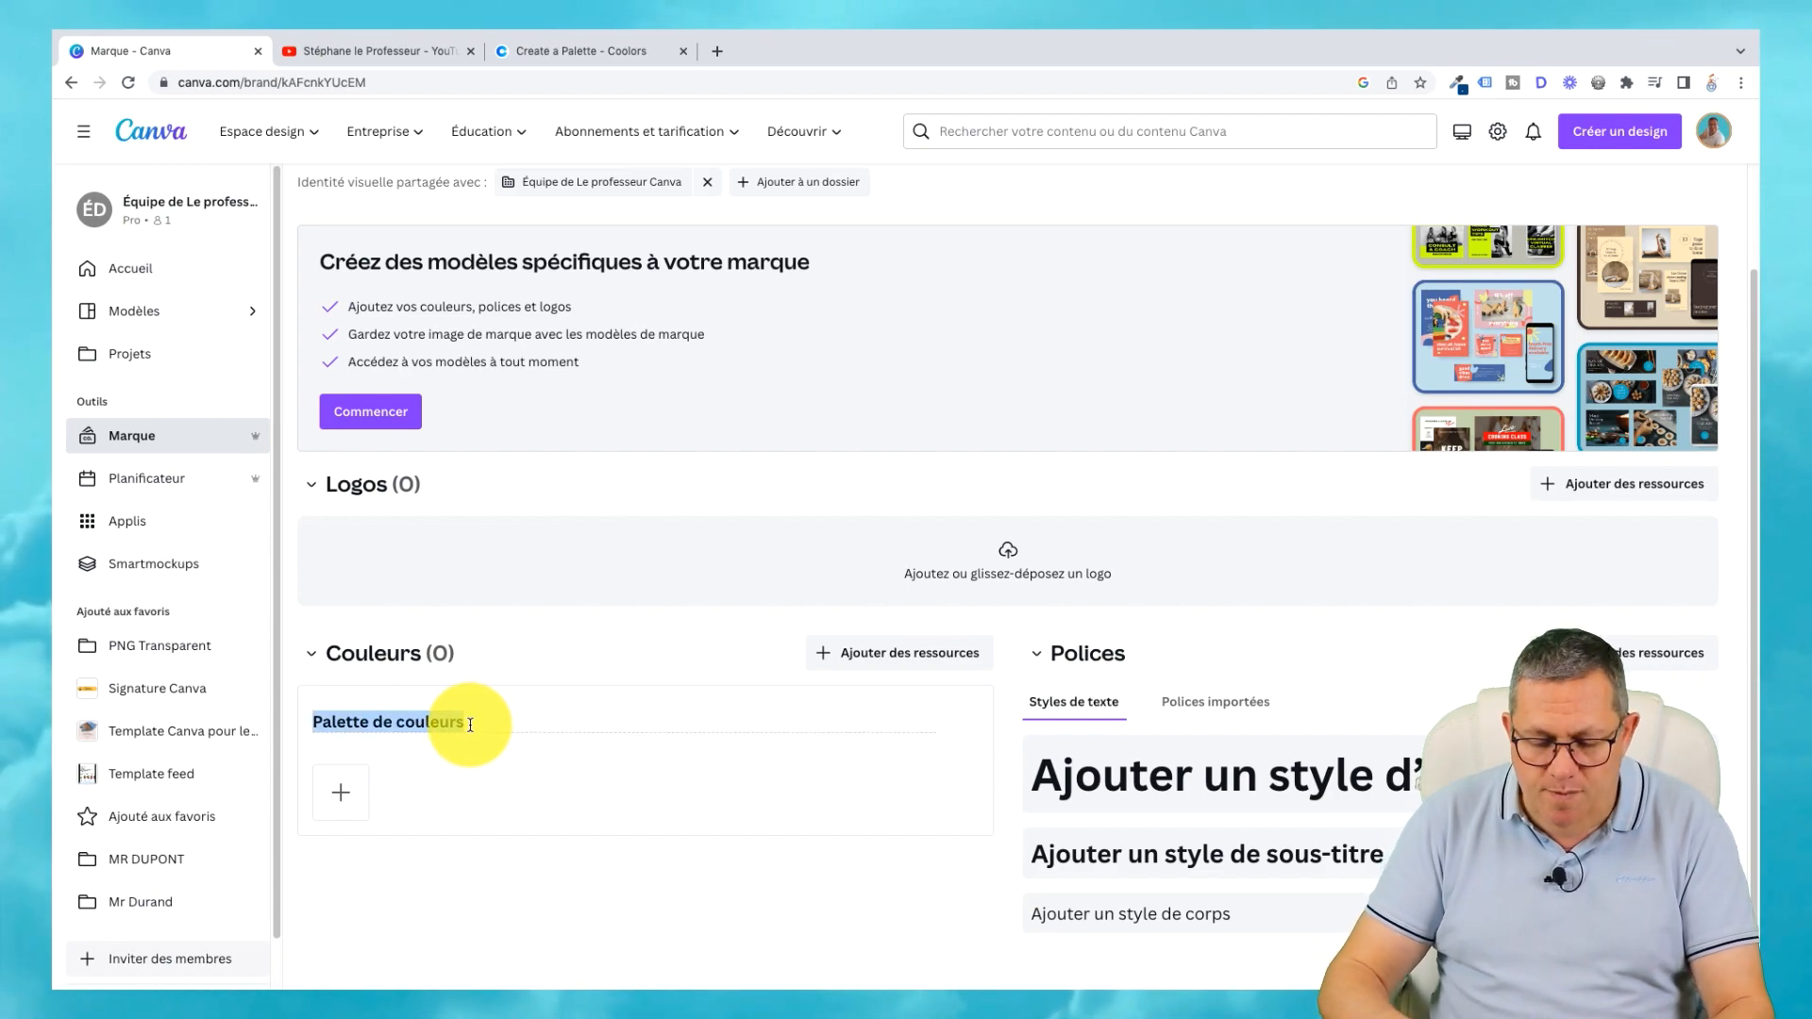
{"action": "type", "text": "Mr Casto"}
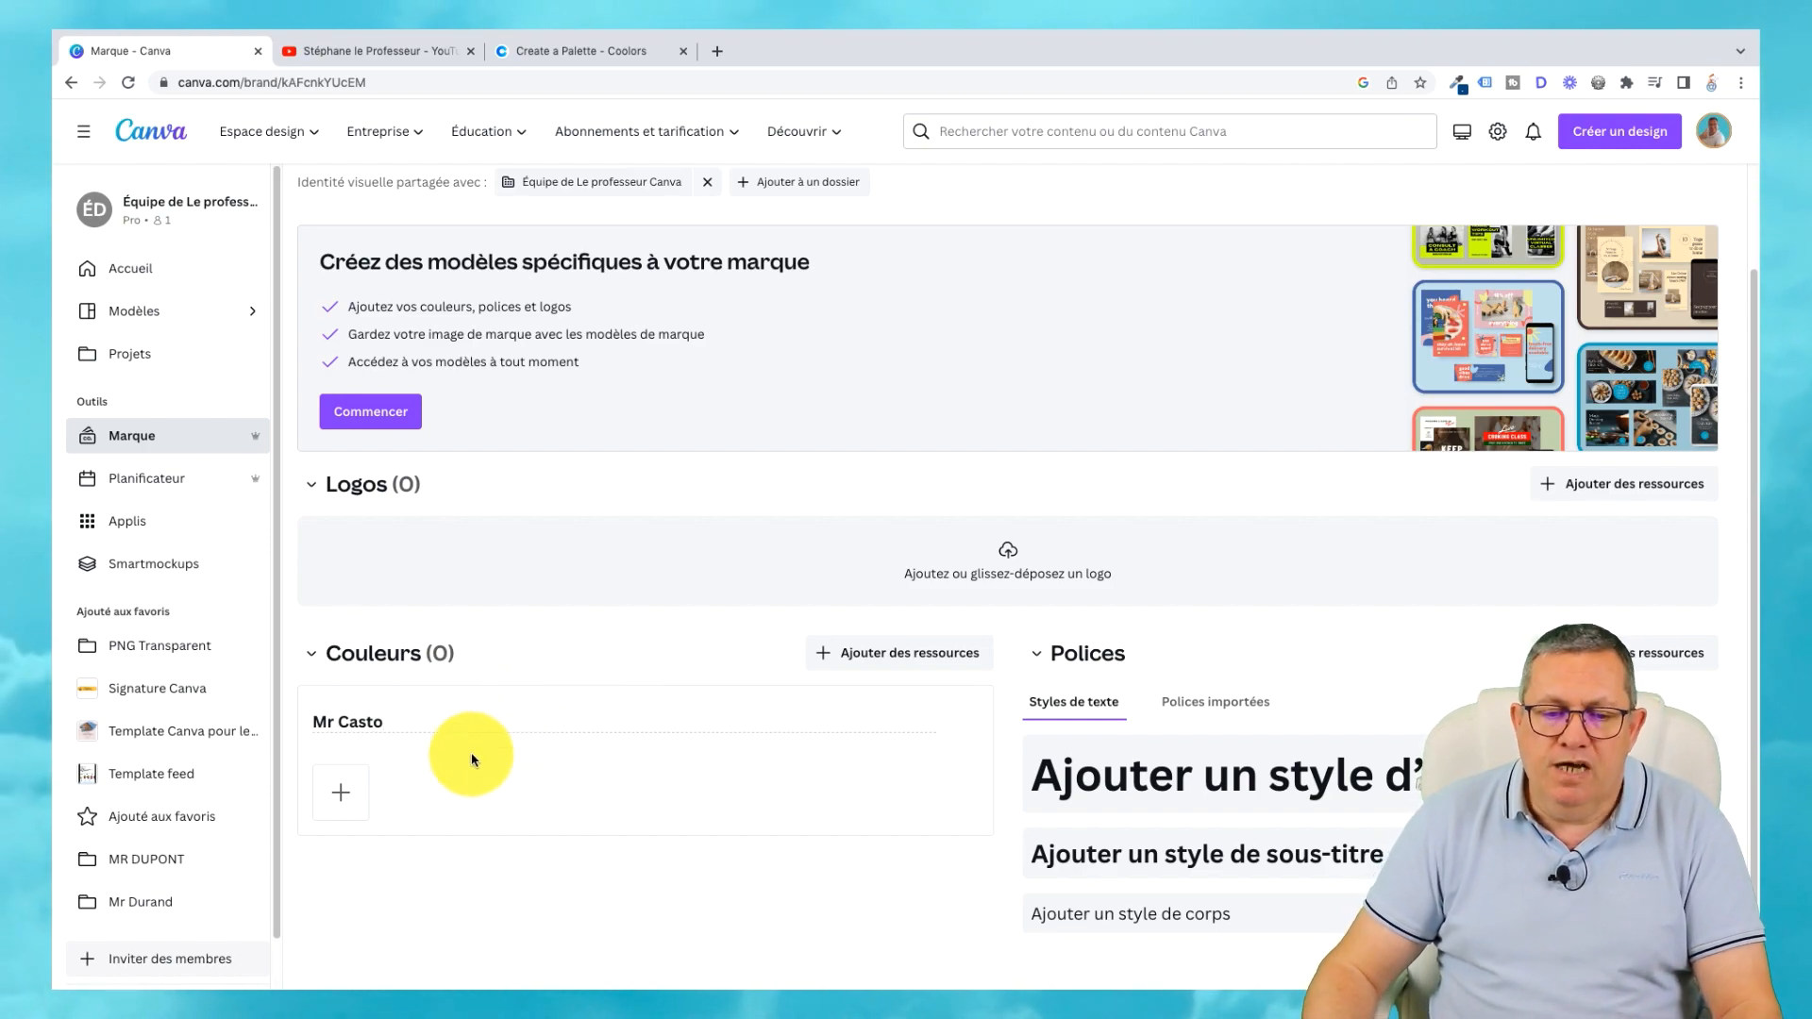
{"action": "left_click", "coordinate": [579, 51]}
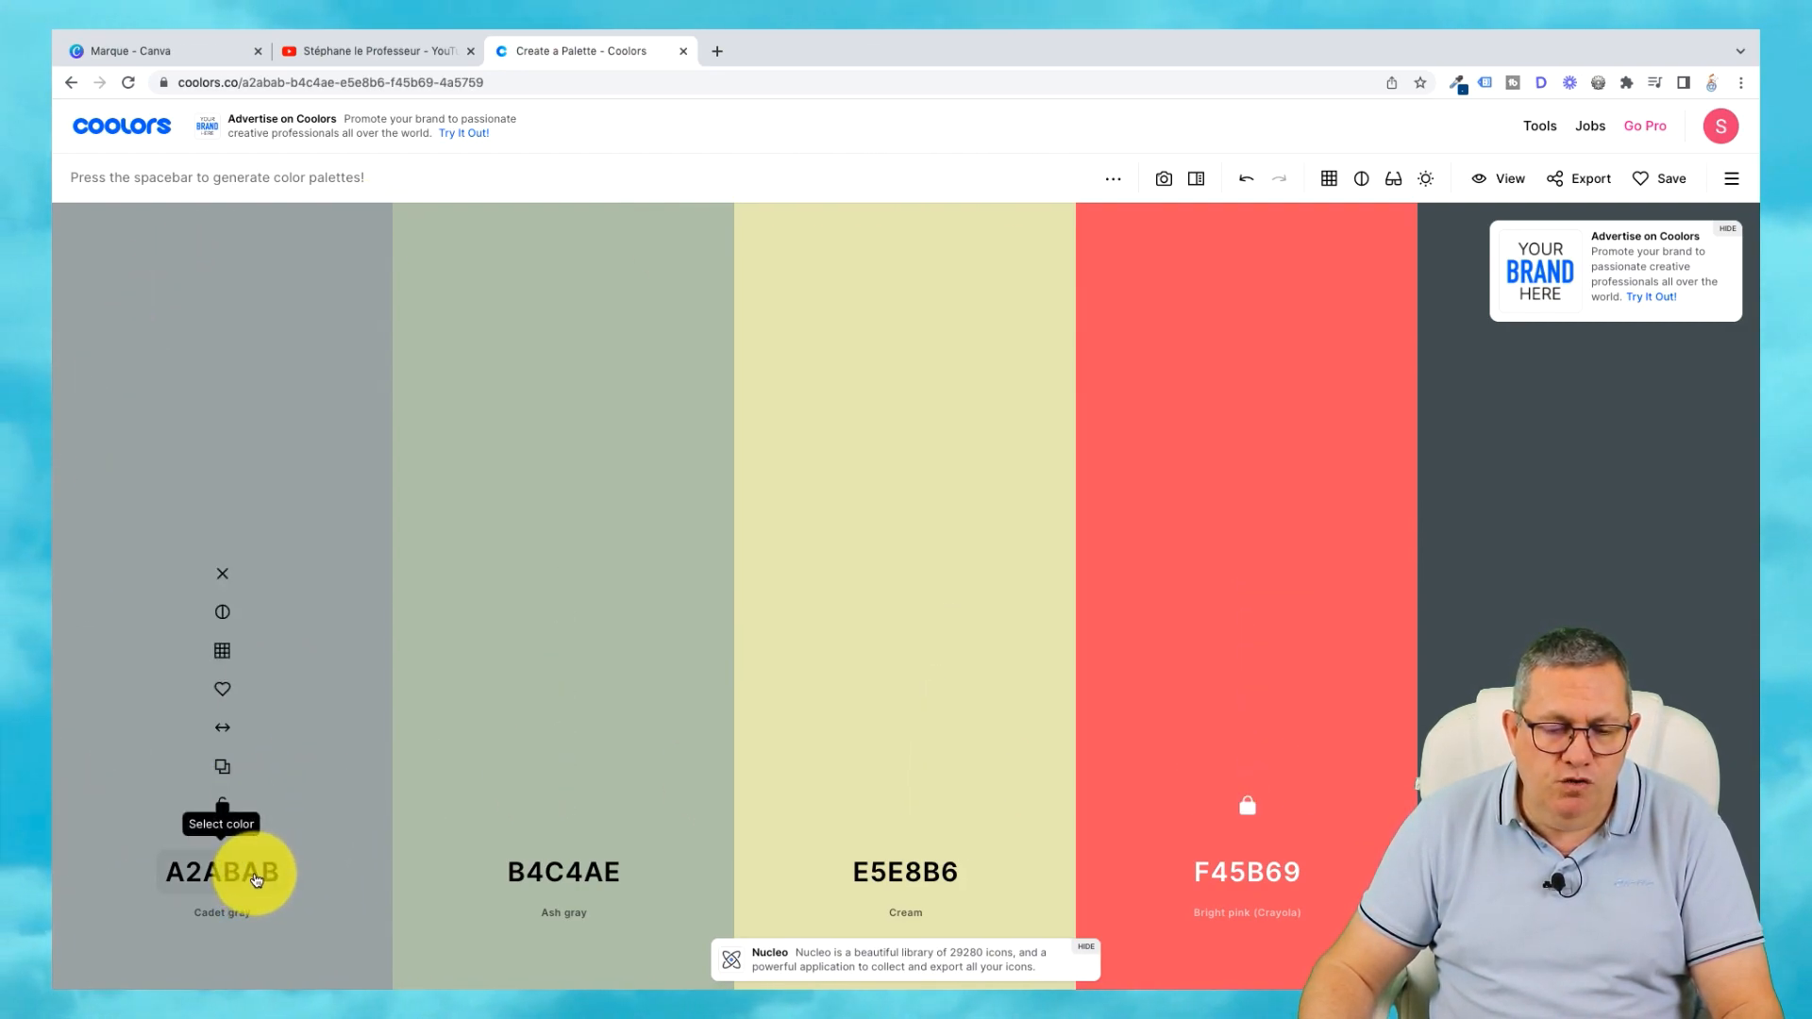
{"action": "left_click", "coordinate": [254, 876]}
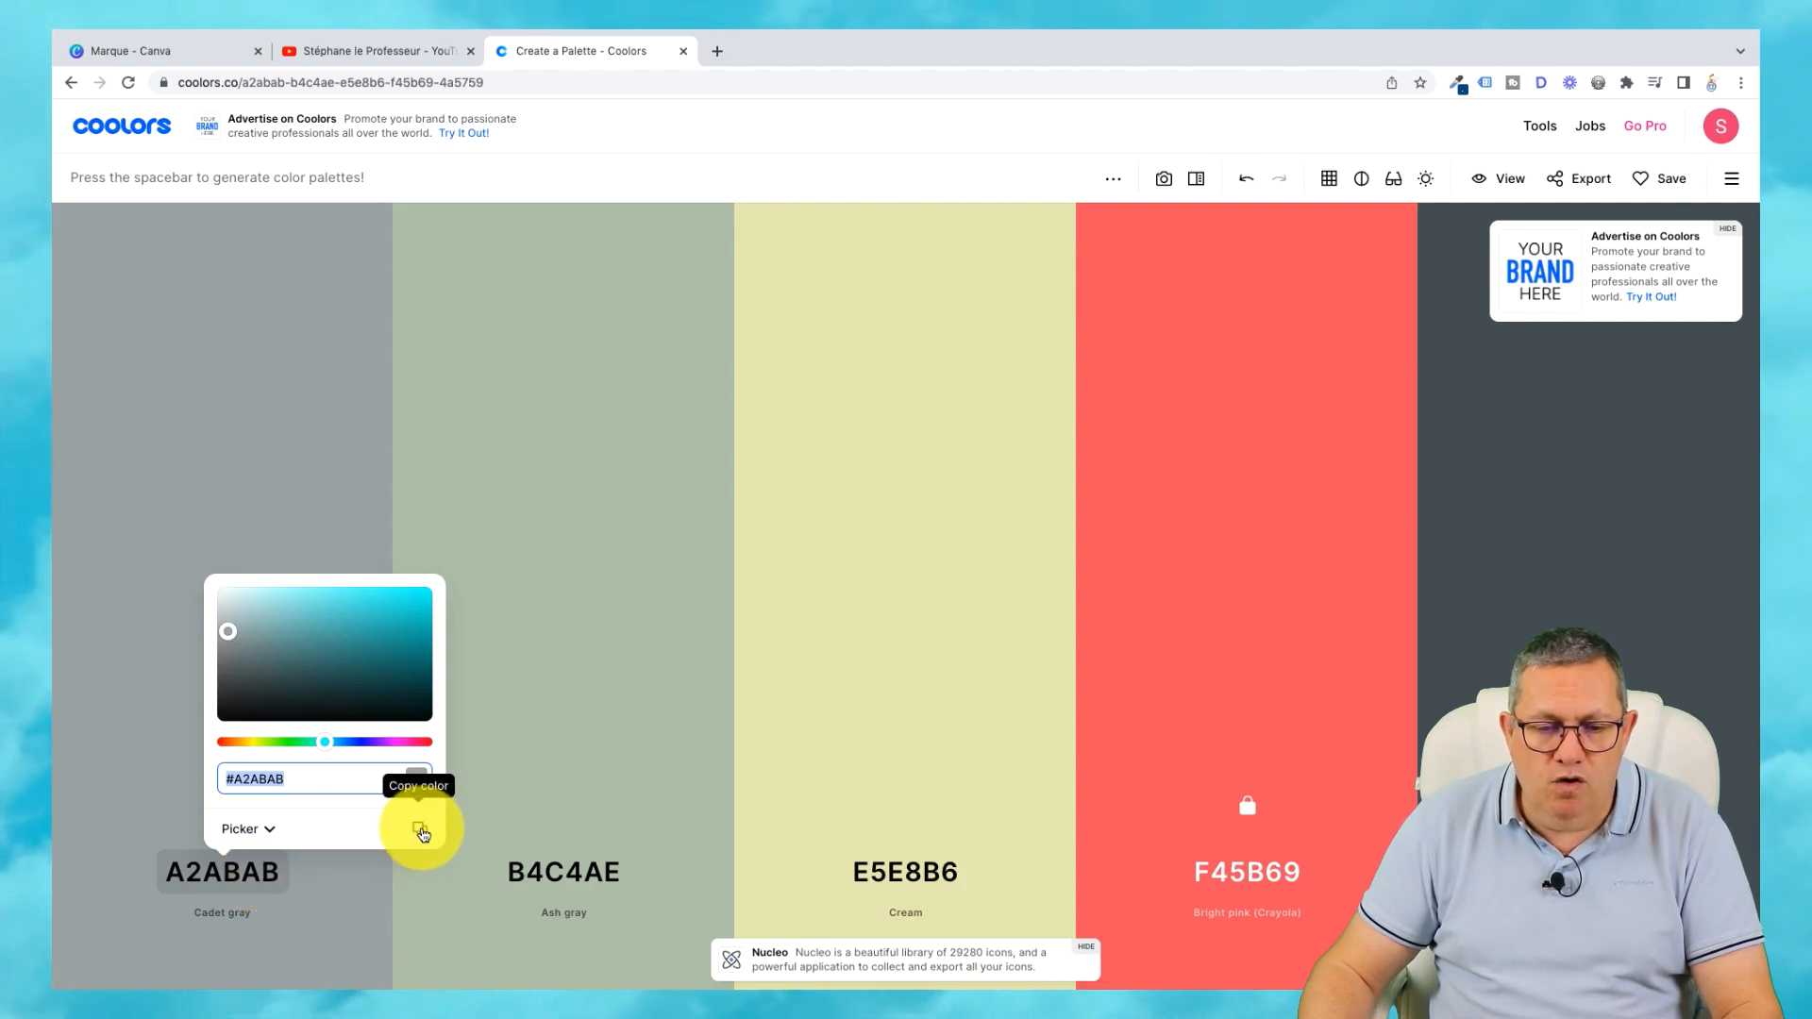
{"action": "left_click", "coordinate": [420, 830]}
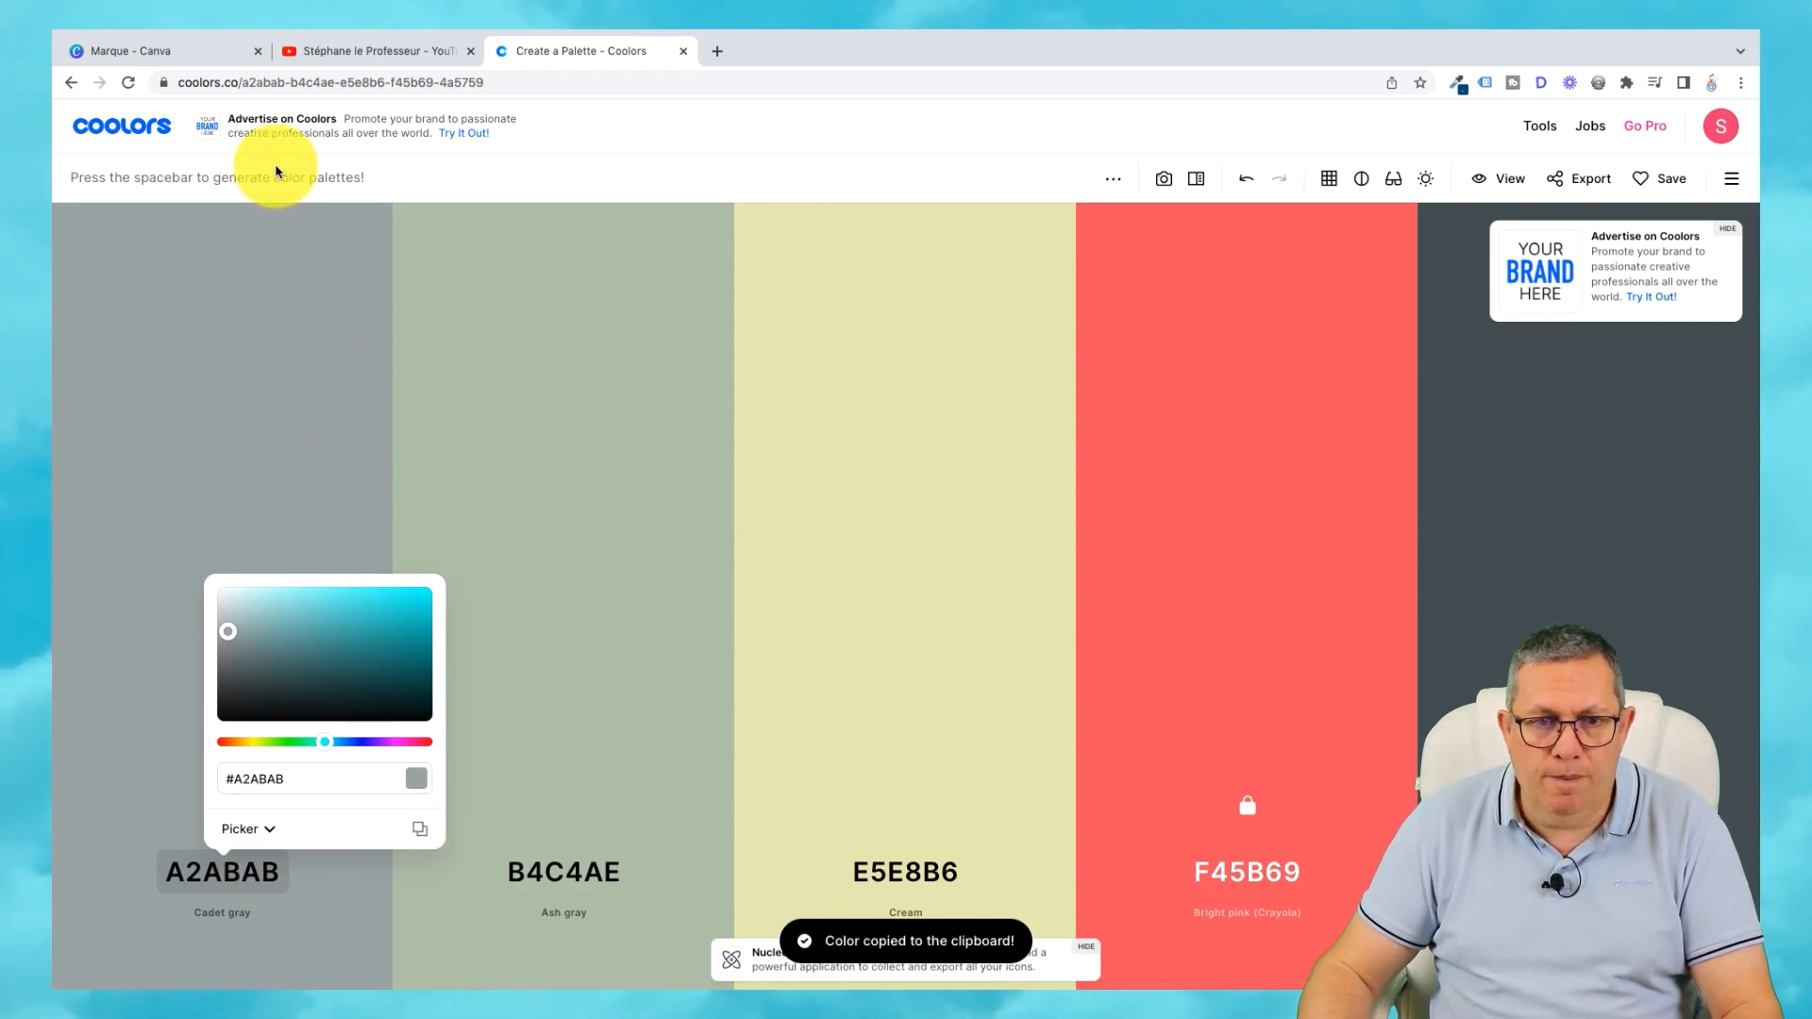
{"action": "left_click", "coordinate": [205, 60]}
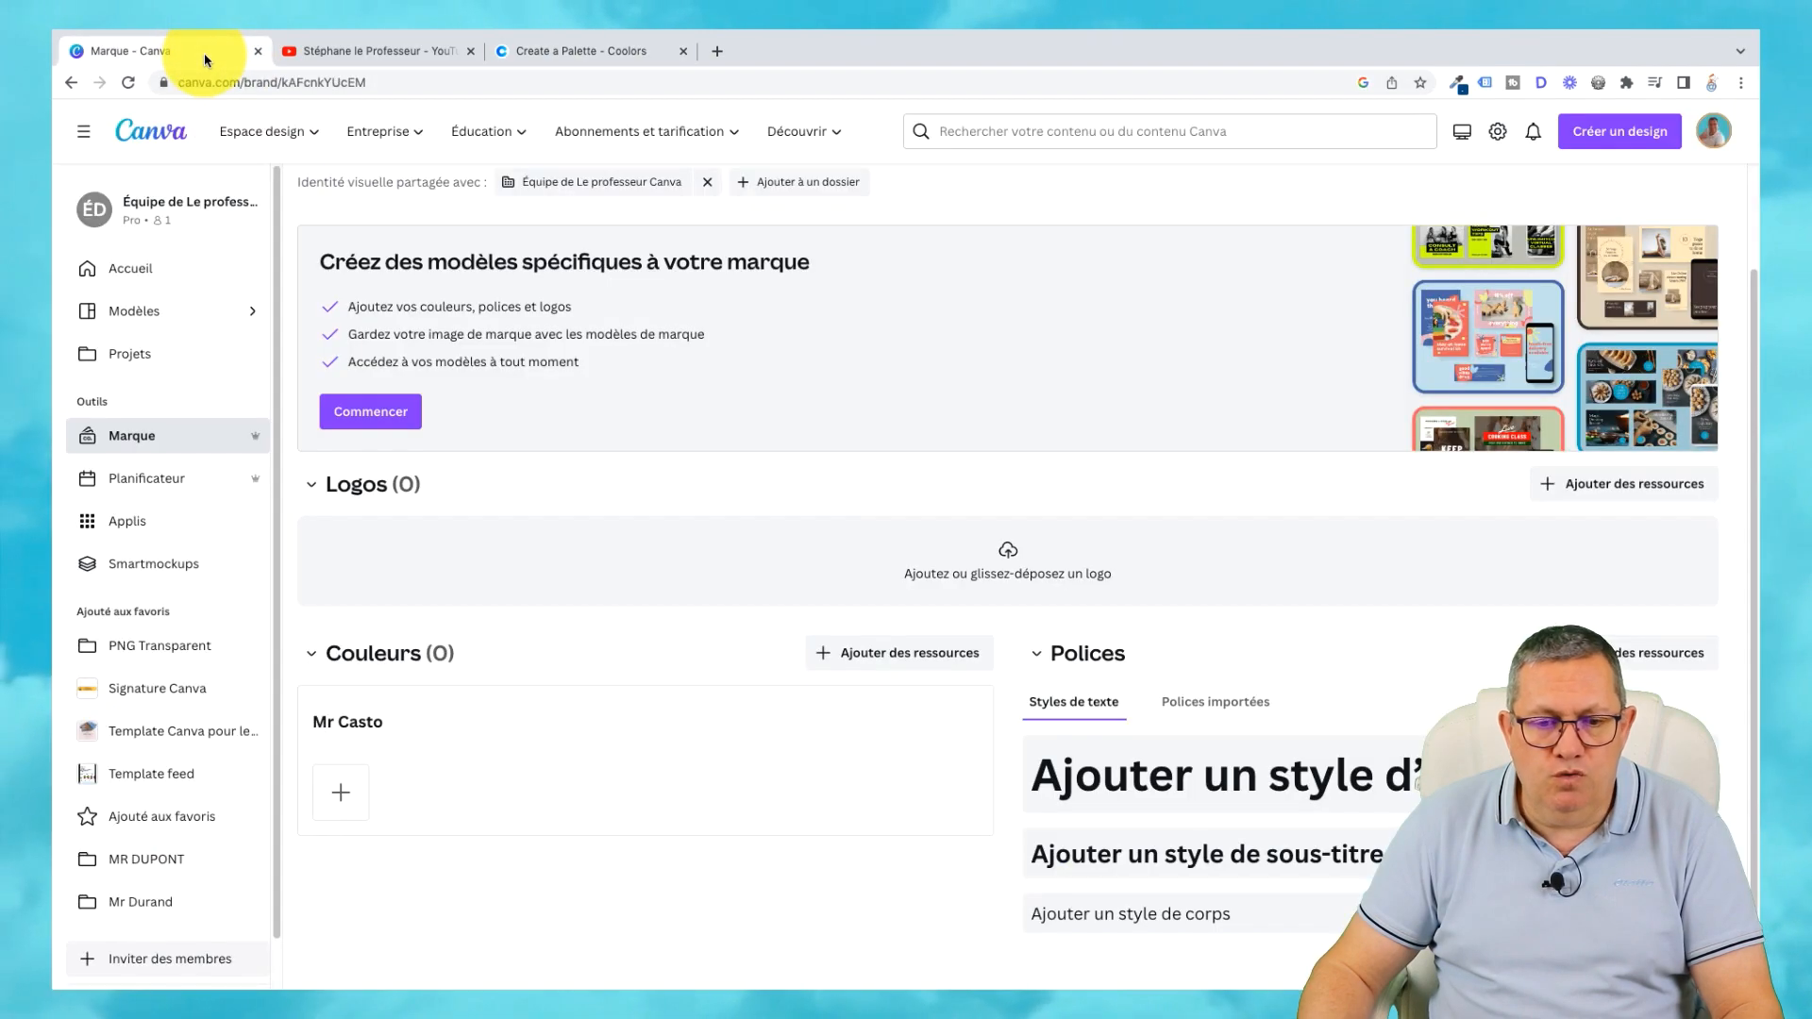
{"action": "left_click", "coordinate": [341, 792]}
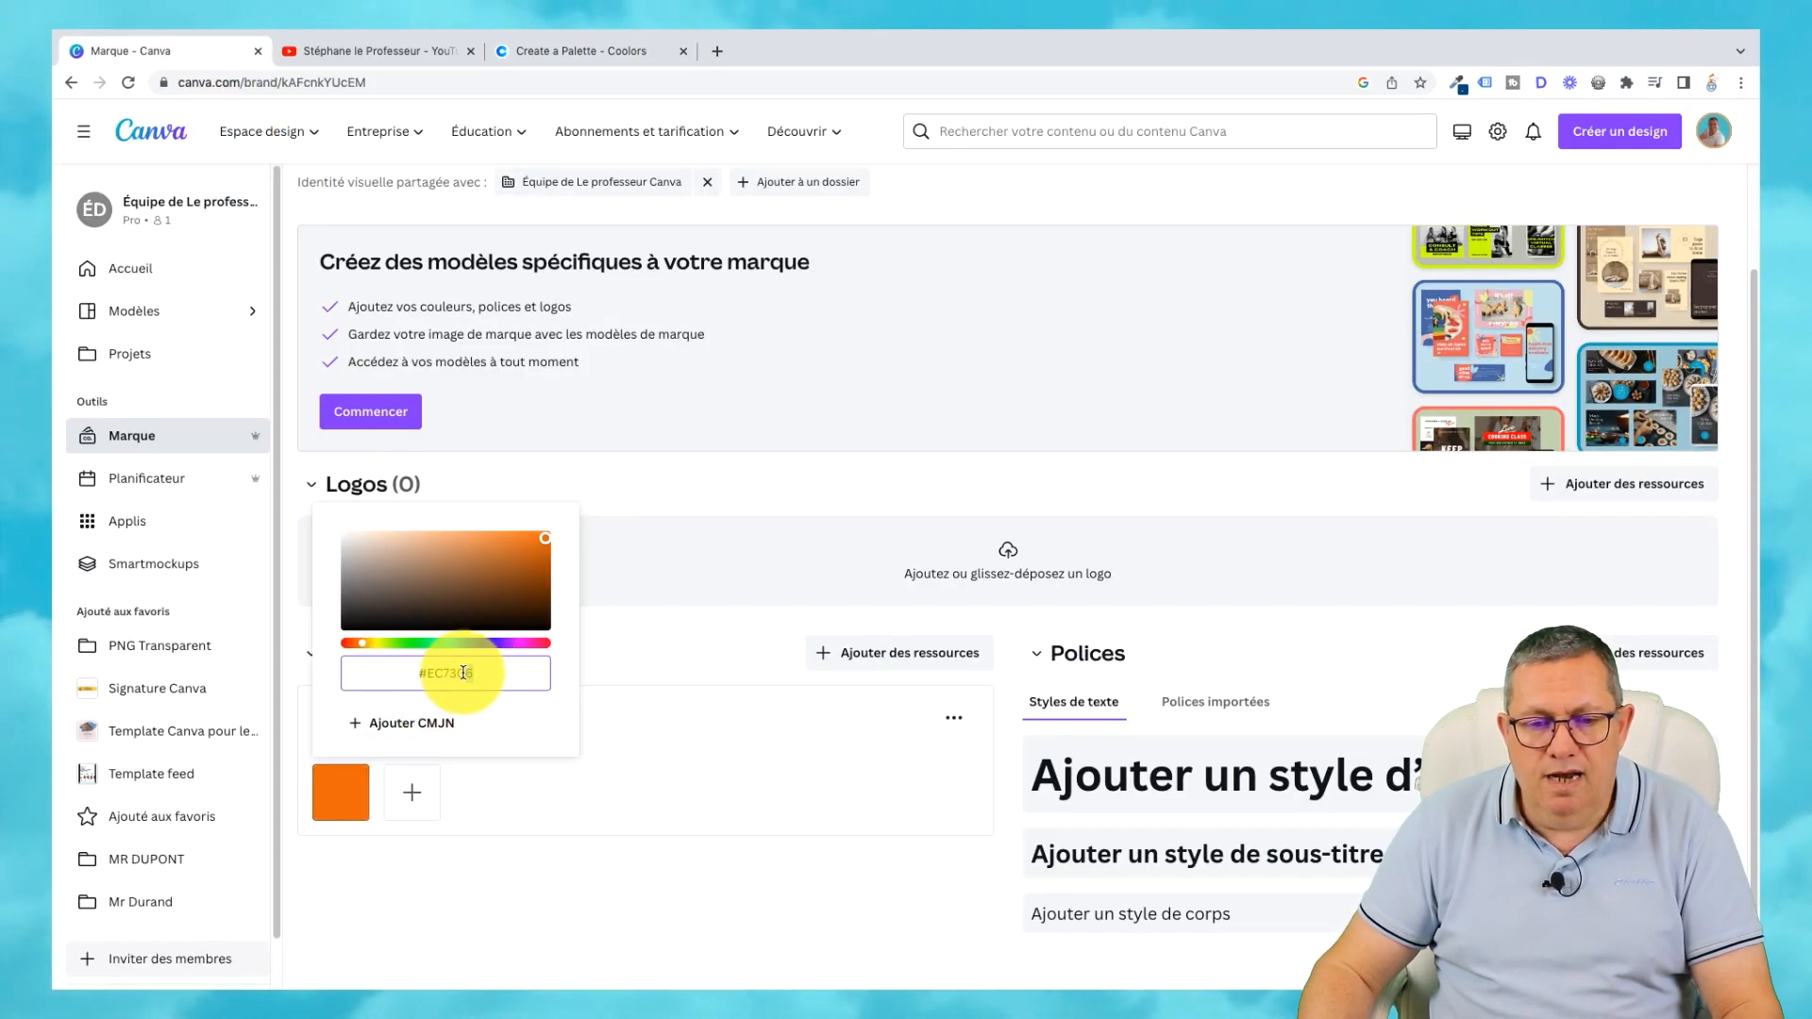
{"action": "right_click", "coordinate": [421, 679]}
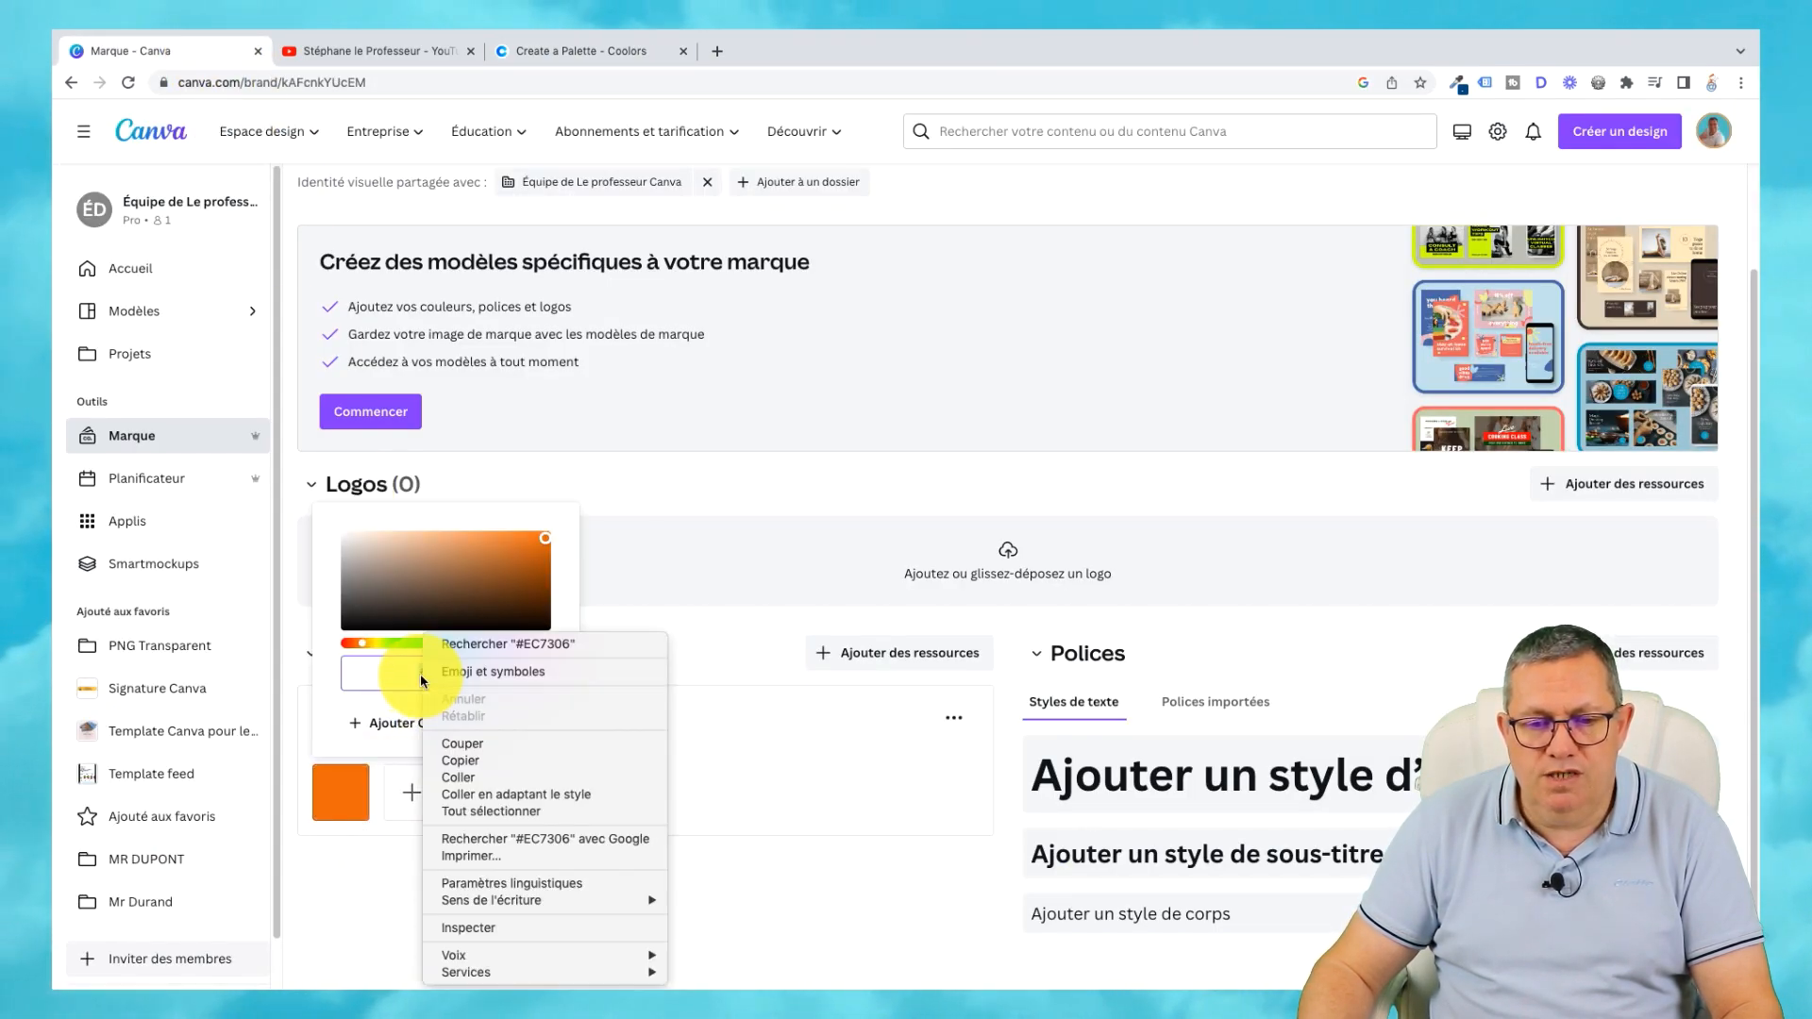
{"action": "left_click", "coordinate": [465, 776]}
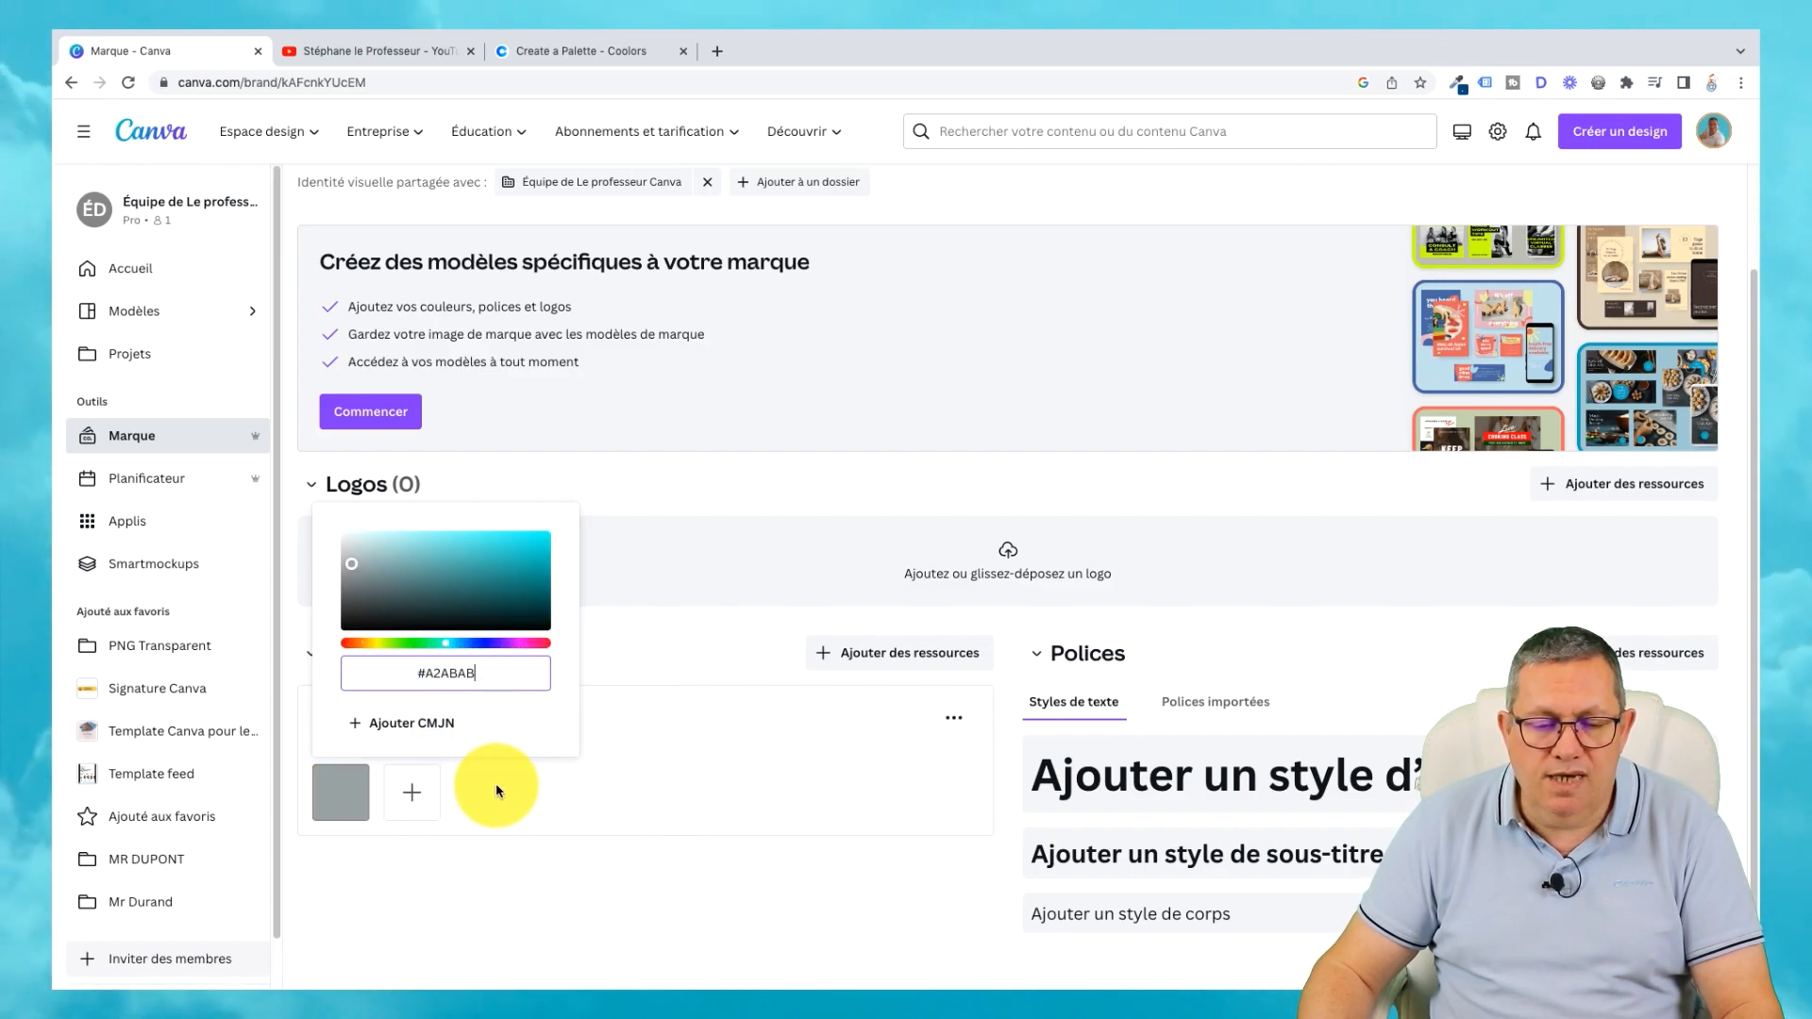
{"action": "left_click", "coordinate": [495, 789]}
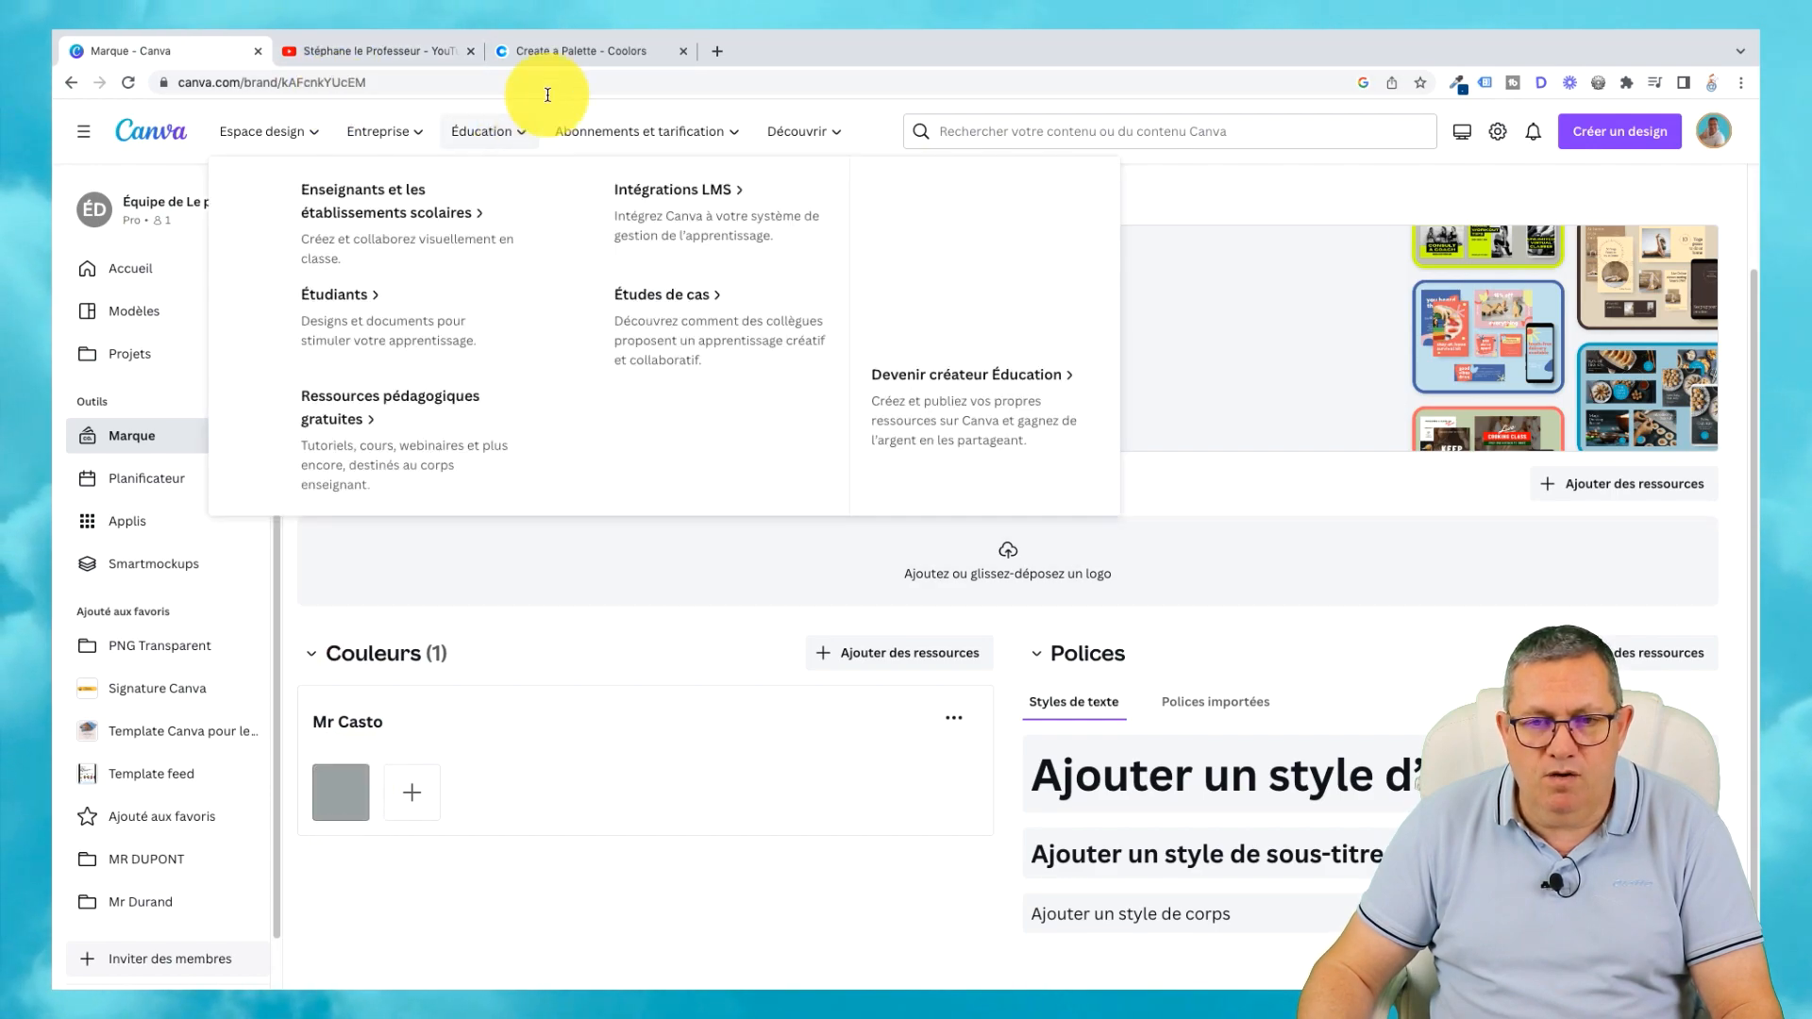
Copy the ash gray #B4C4AE from Coolors and add it in Canva as the second color of the client's palette.
{"action": "left_click", "coordinate": [564, 62]}
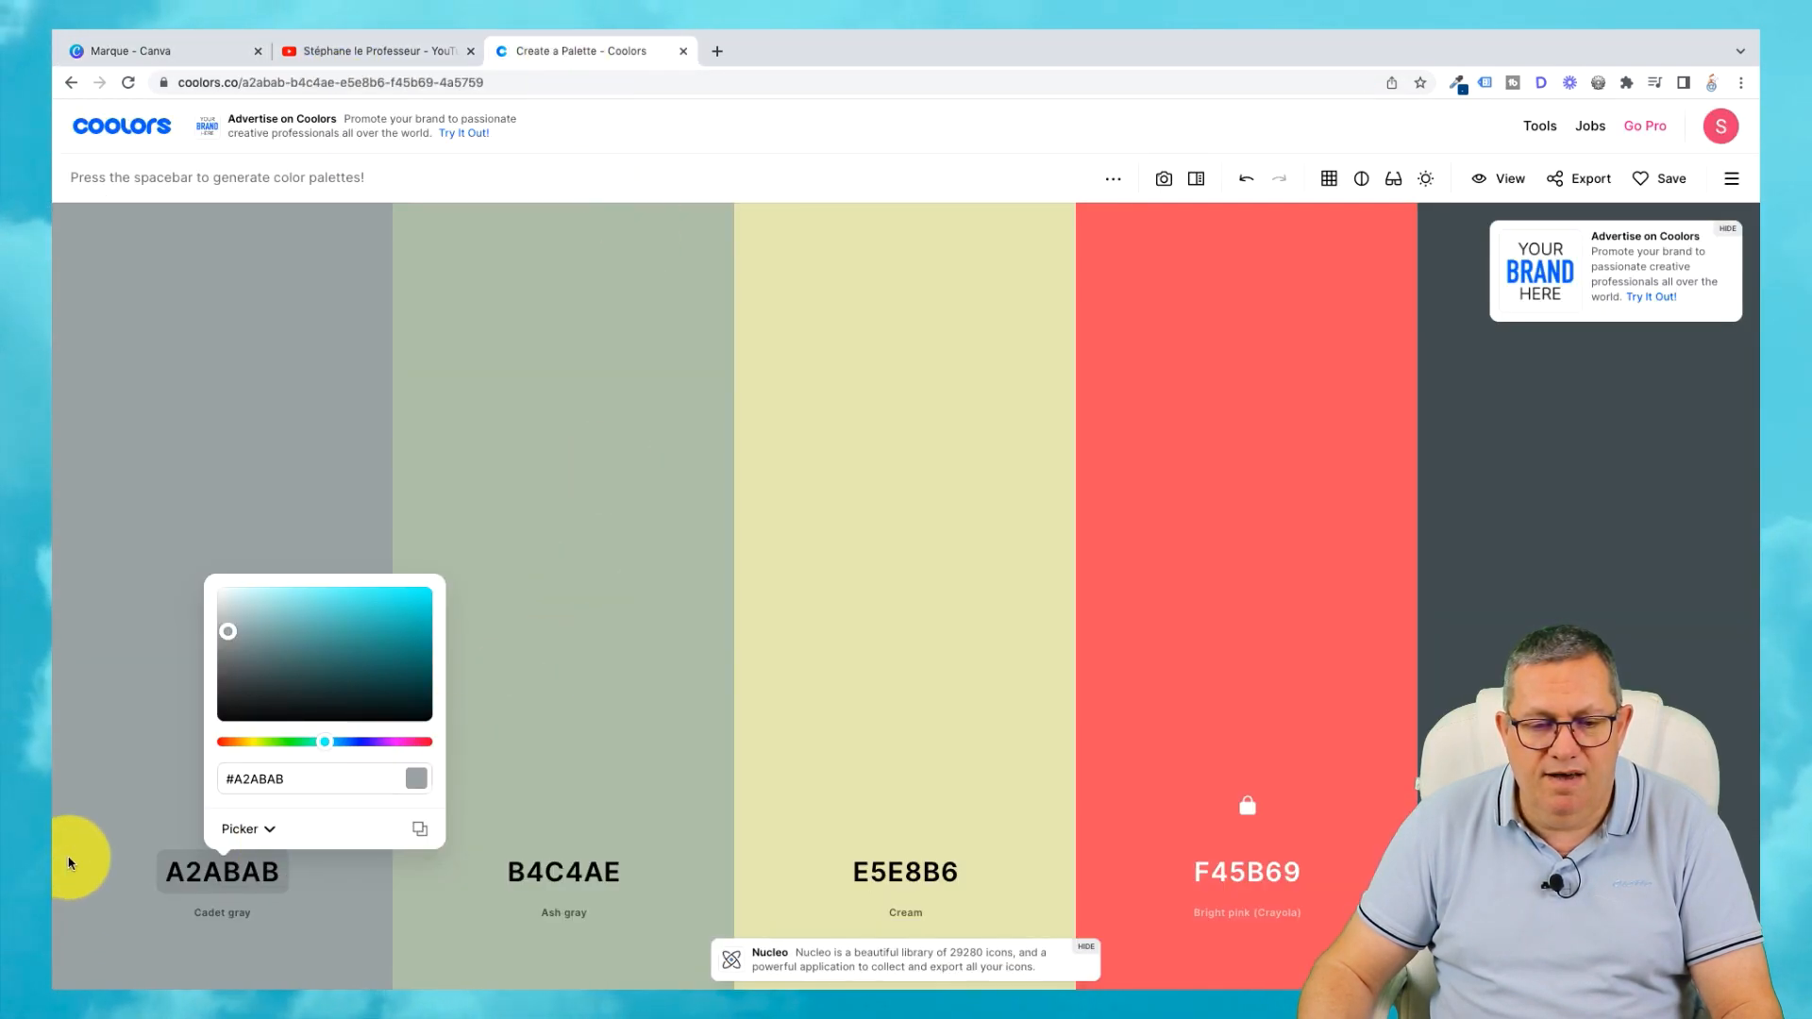
{"action": "left_click", "coordinate": [139, 755]}
{"action": "left_click", "coordinate": [566, 871]}
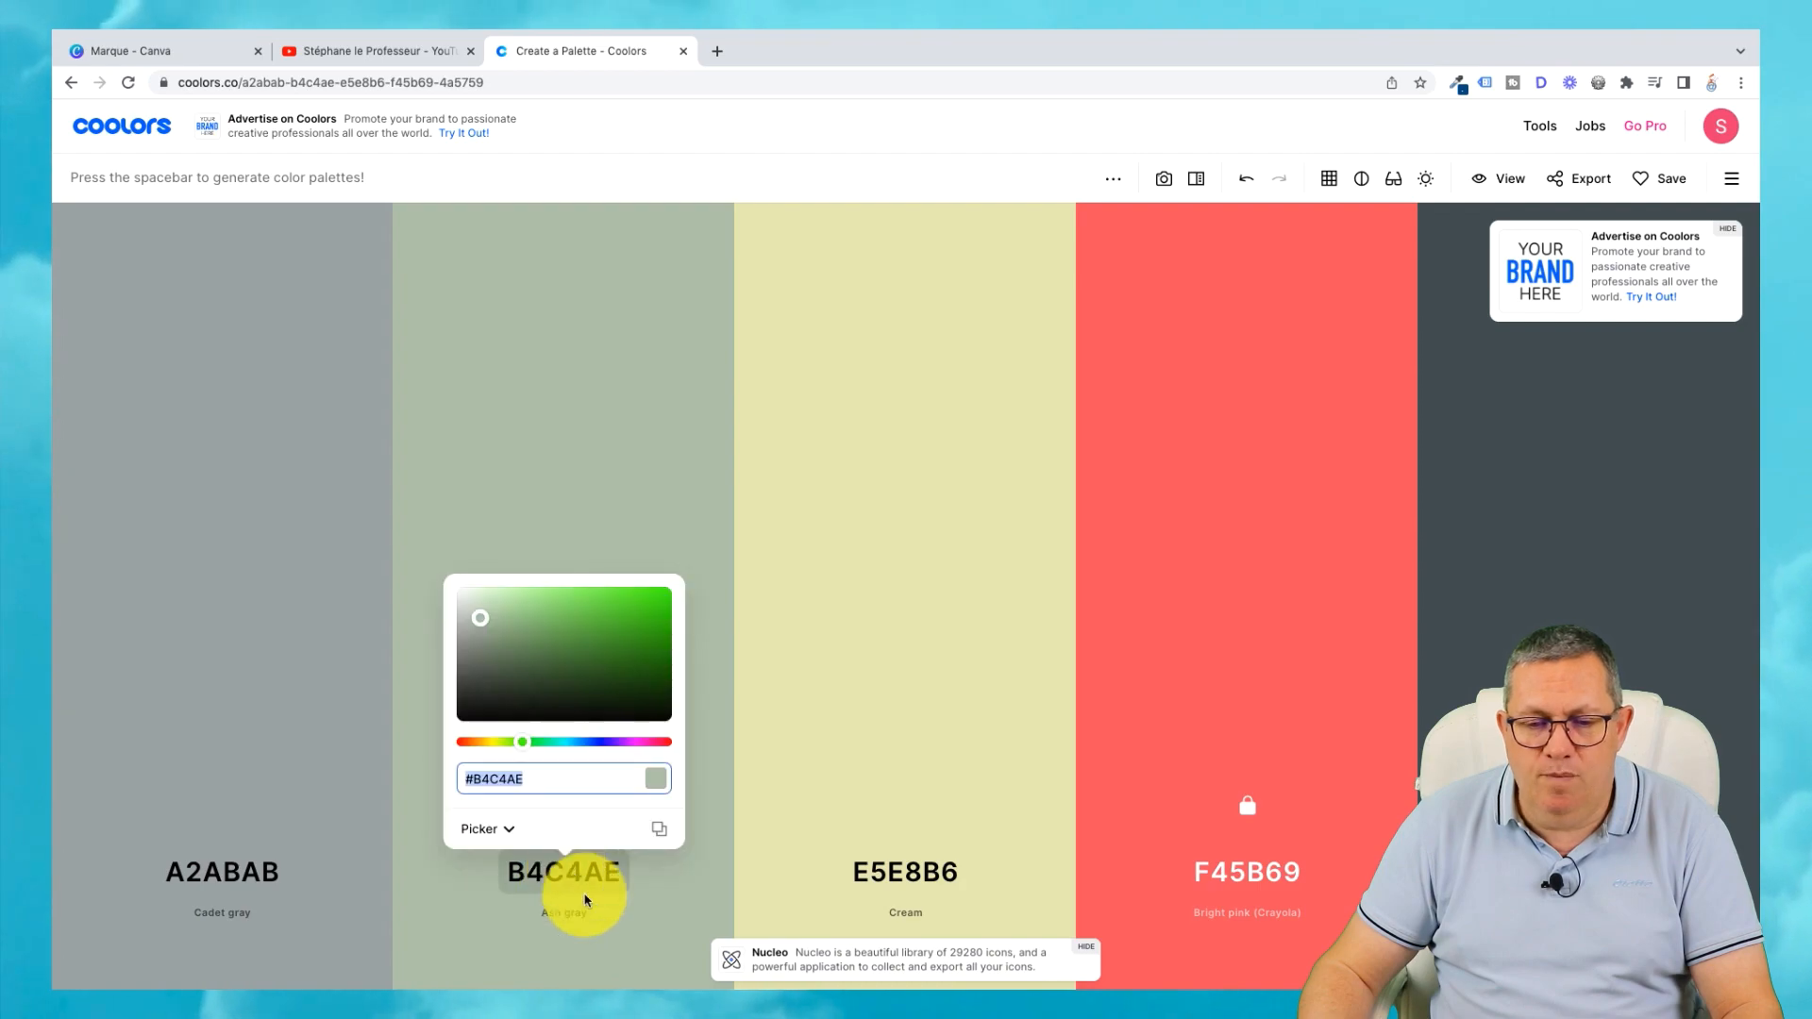
{"action": "left_click", "coordinate": [664, 837]}
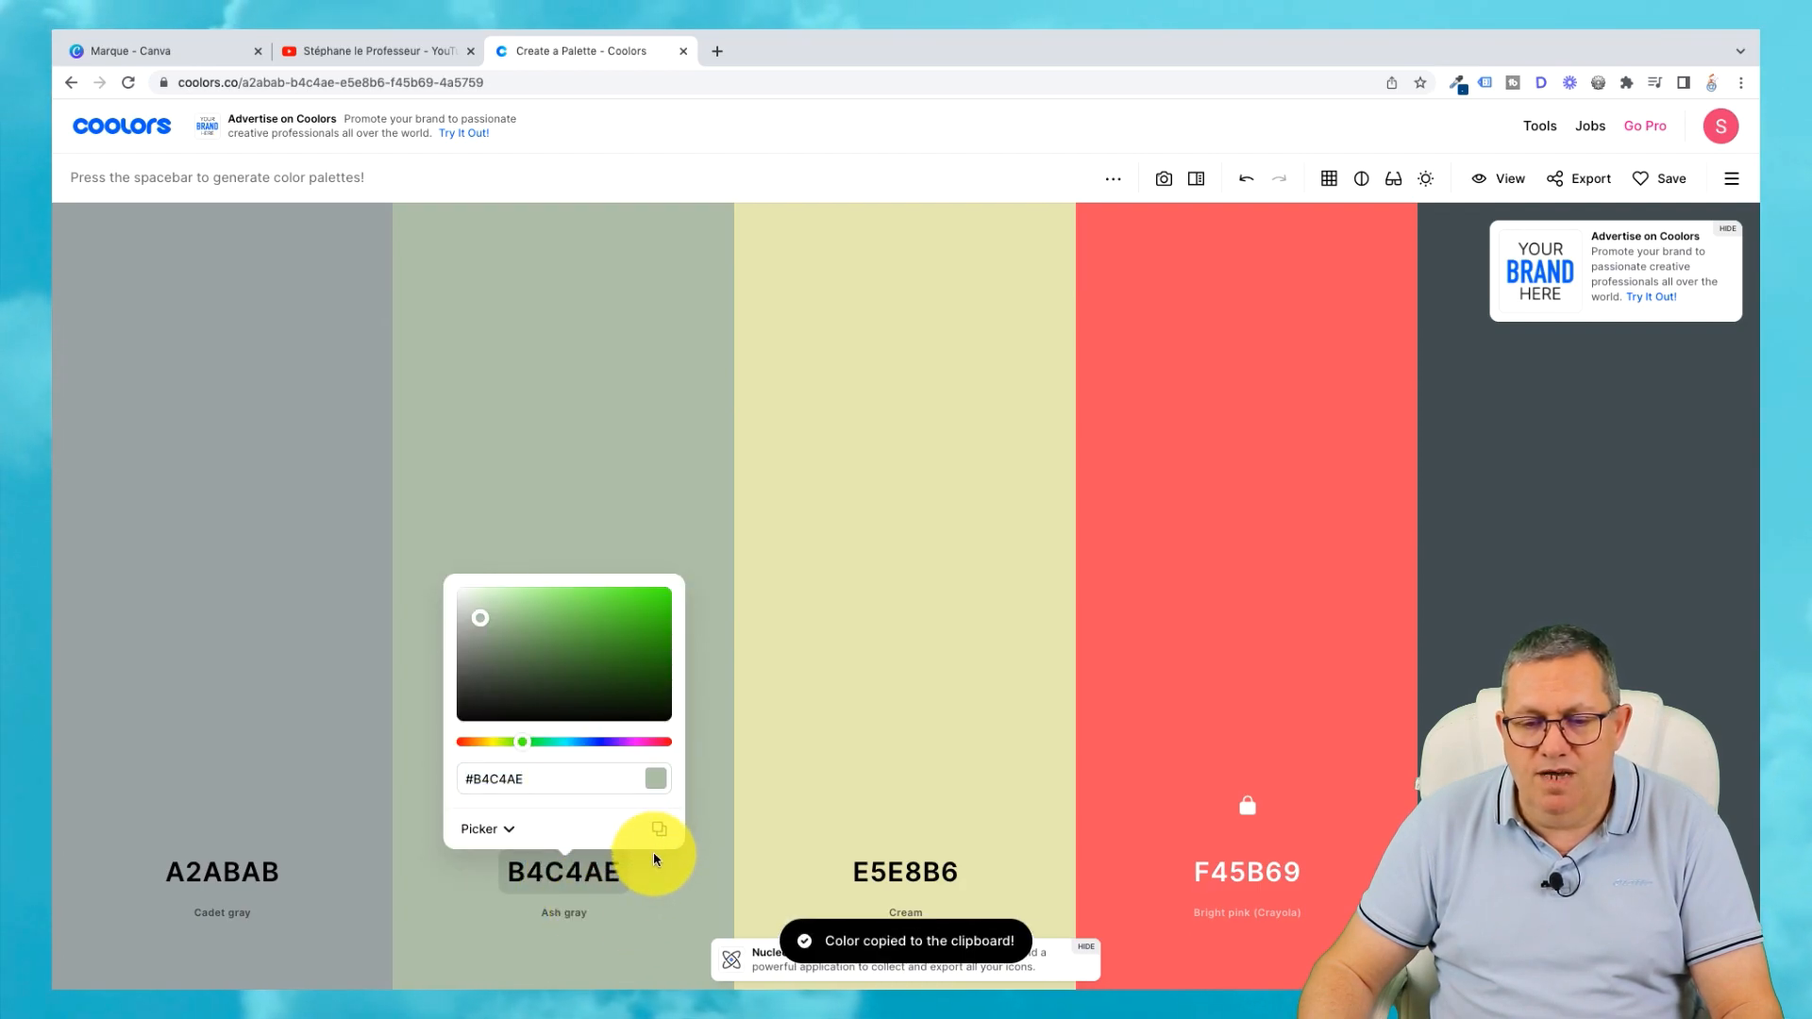
{"action": "left_click", "coordinate": [151, 53]}
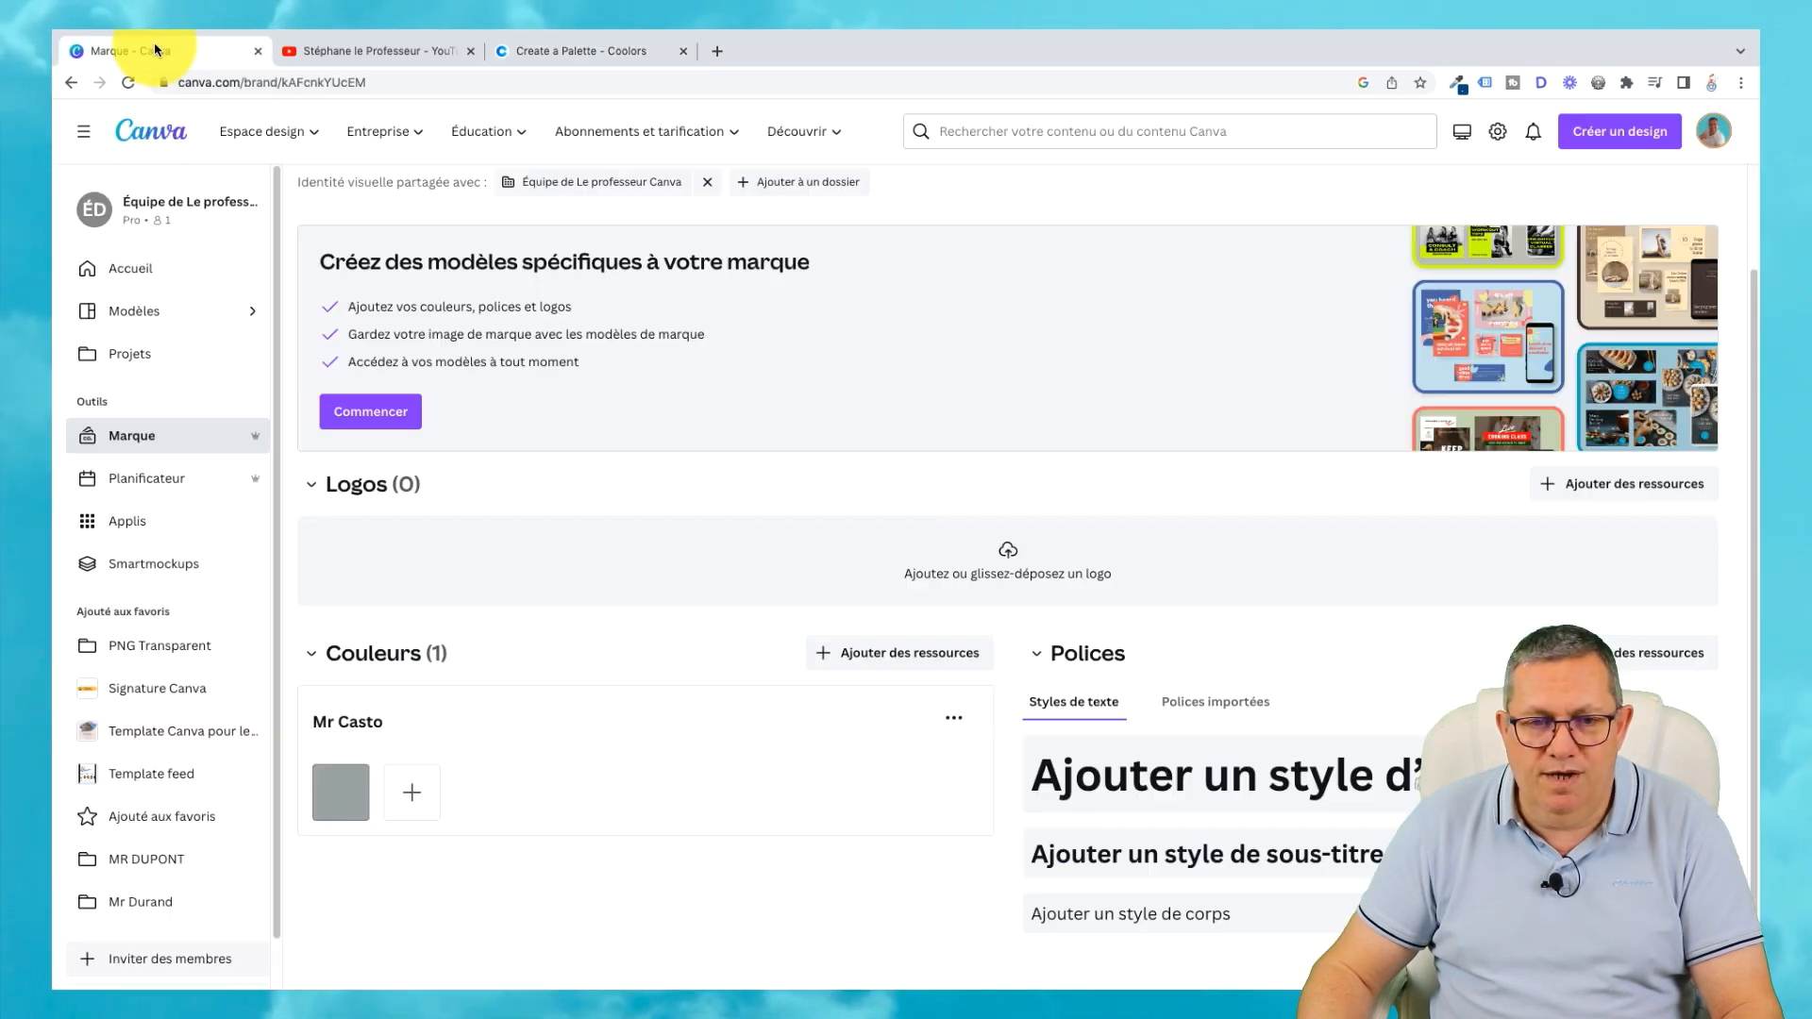
{"action": "left_click", "coordinate": [412, 795]}
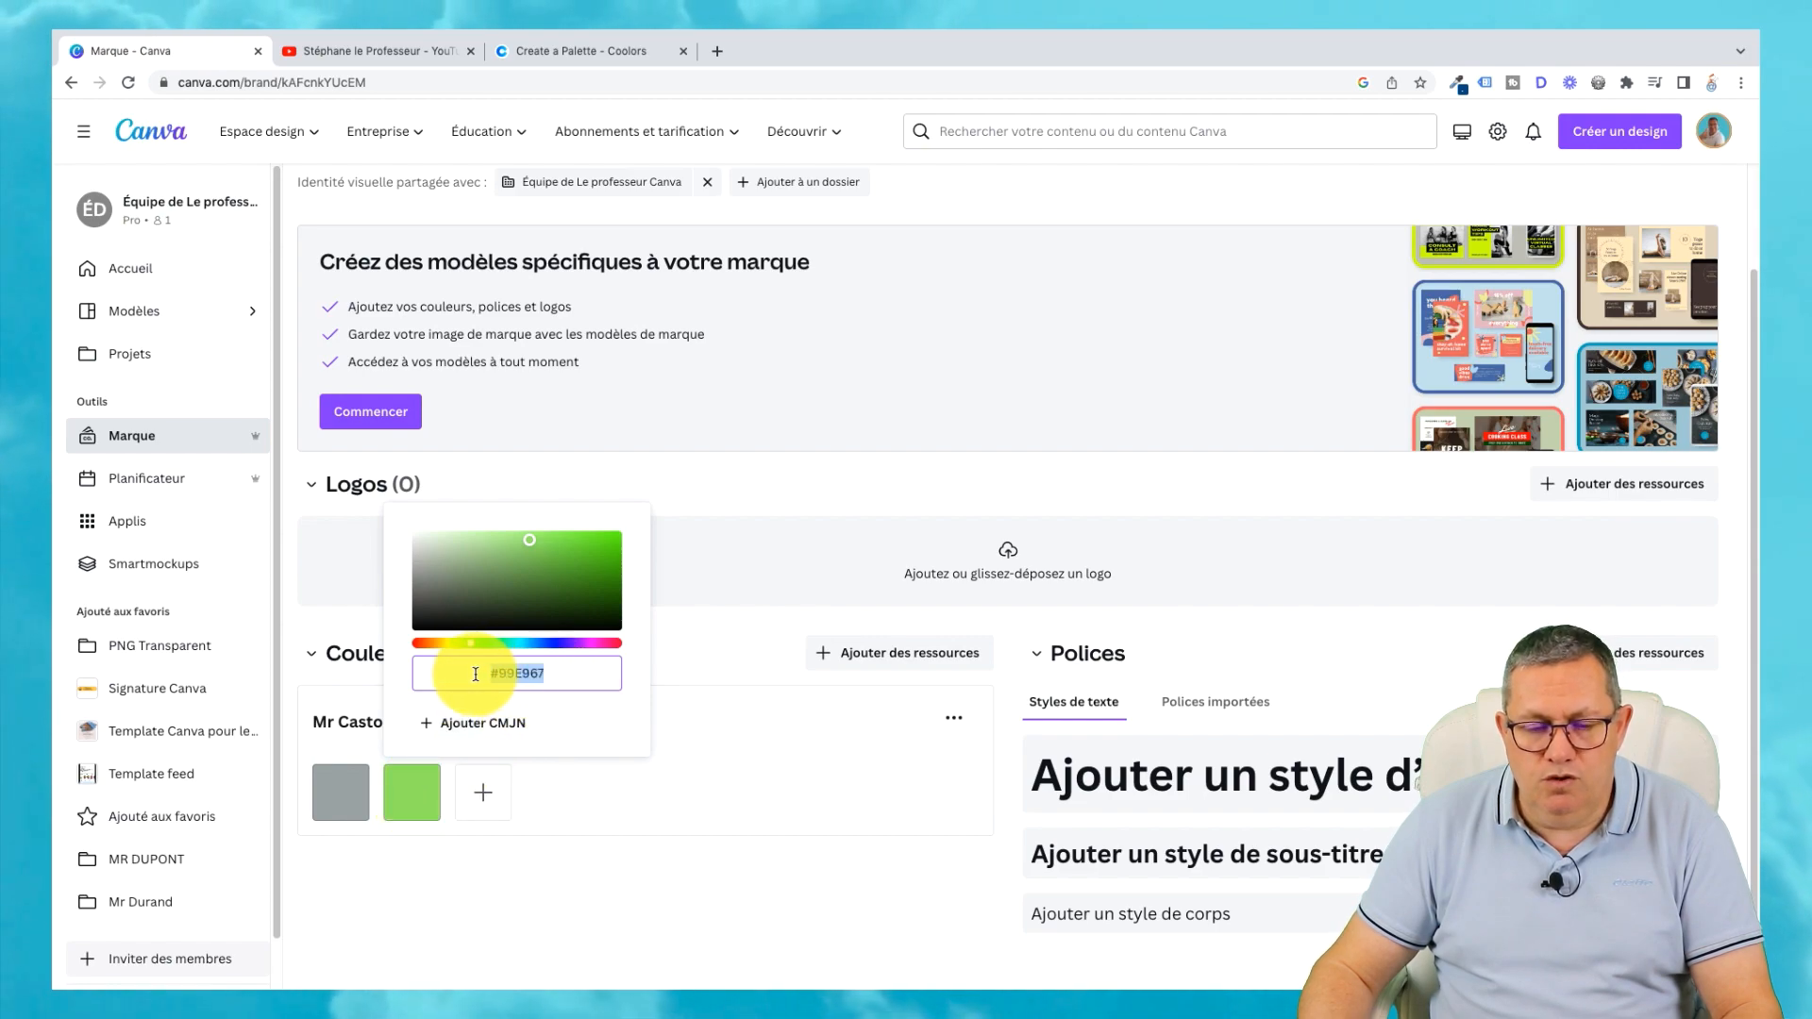
{"action": "key", "text": "ctrl+v"}
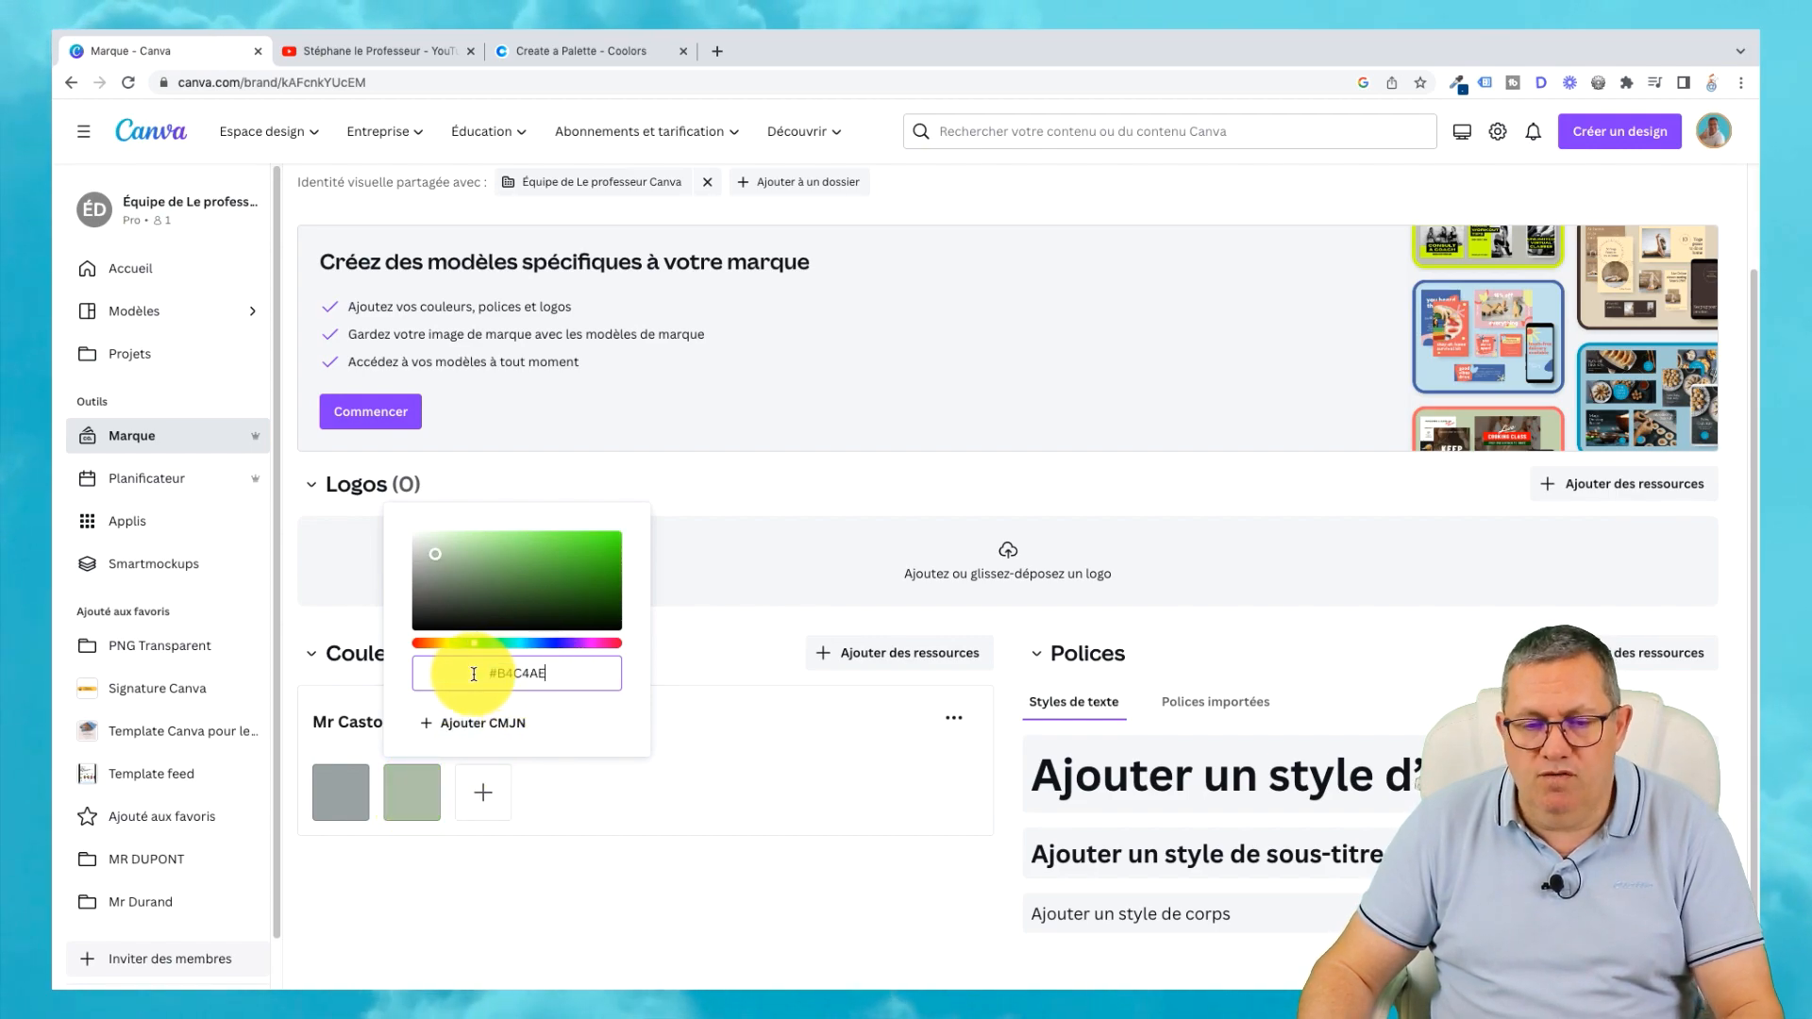
{"action": "left_click", "coordinate": [605, 804]}
Copy the cream #E5E8B6 from Coolors and add it in Canva as the third color of the client's palette.
{"action": "left_click", "coordinate": [522, 53]}
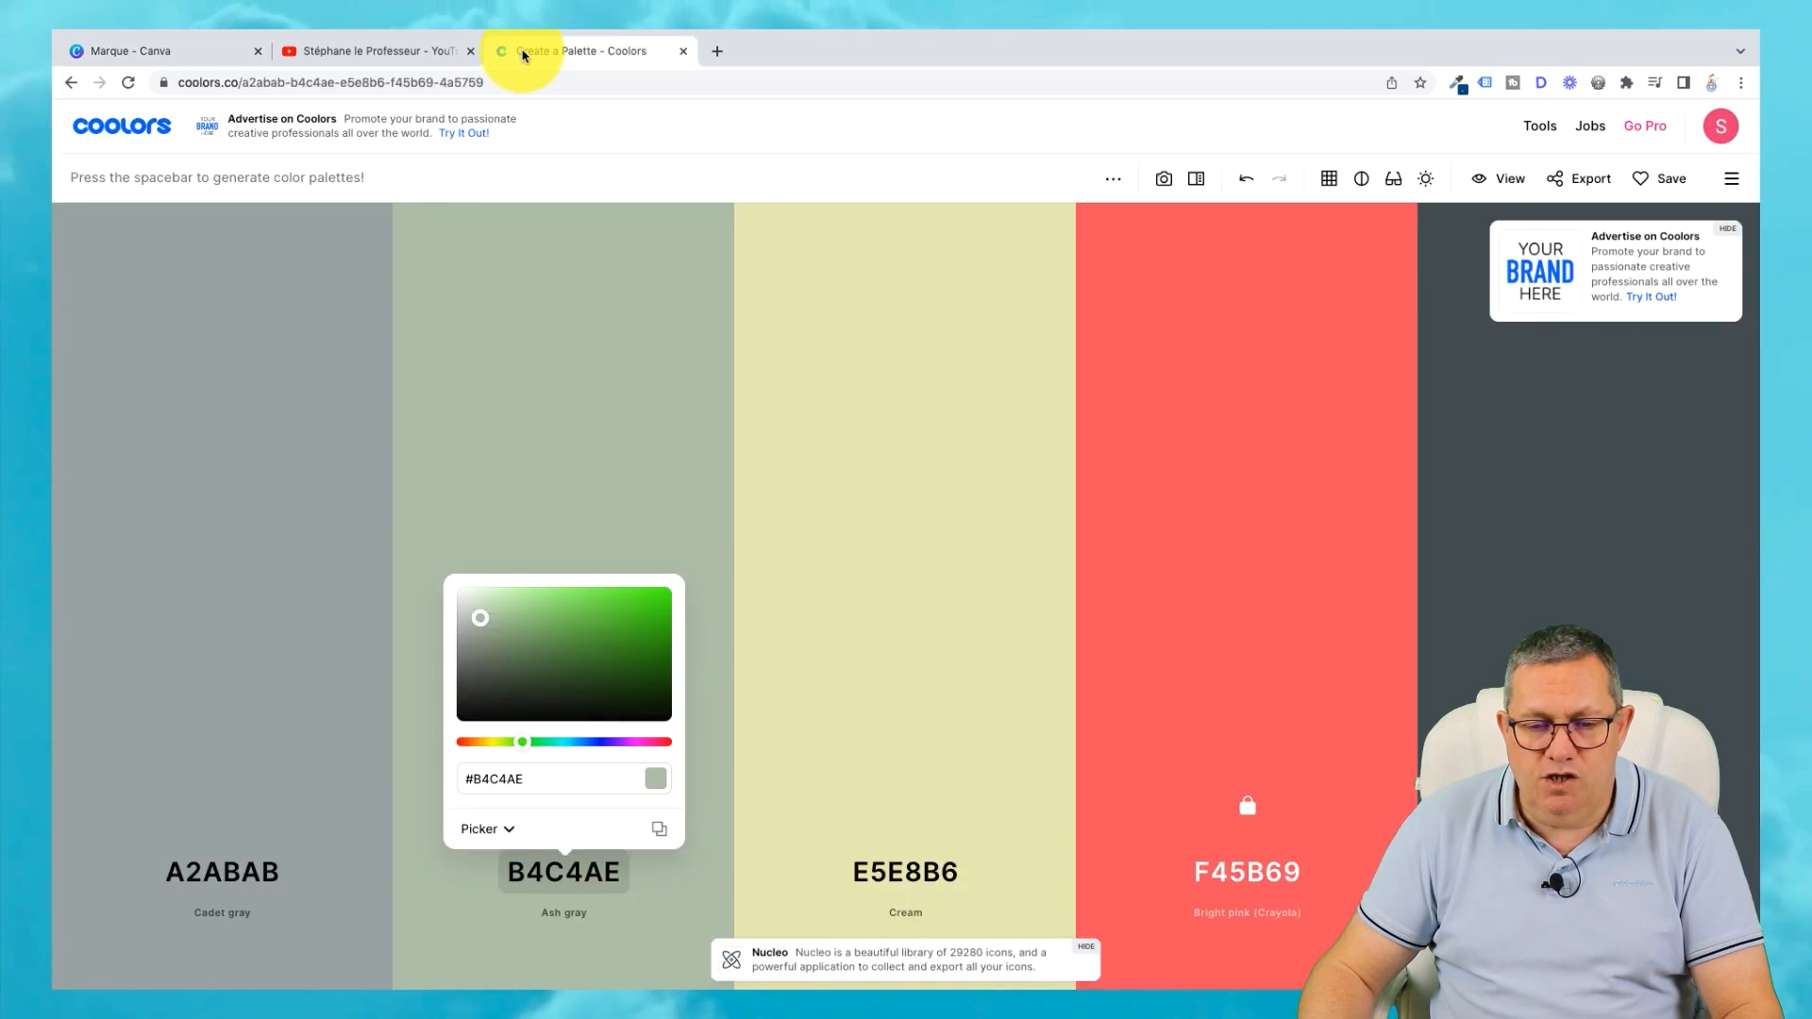
{"action": "left_click", "coordinate": [926, 880]}
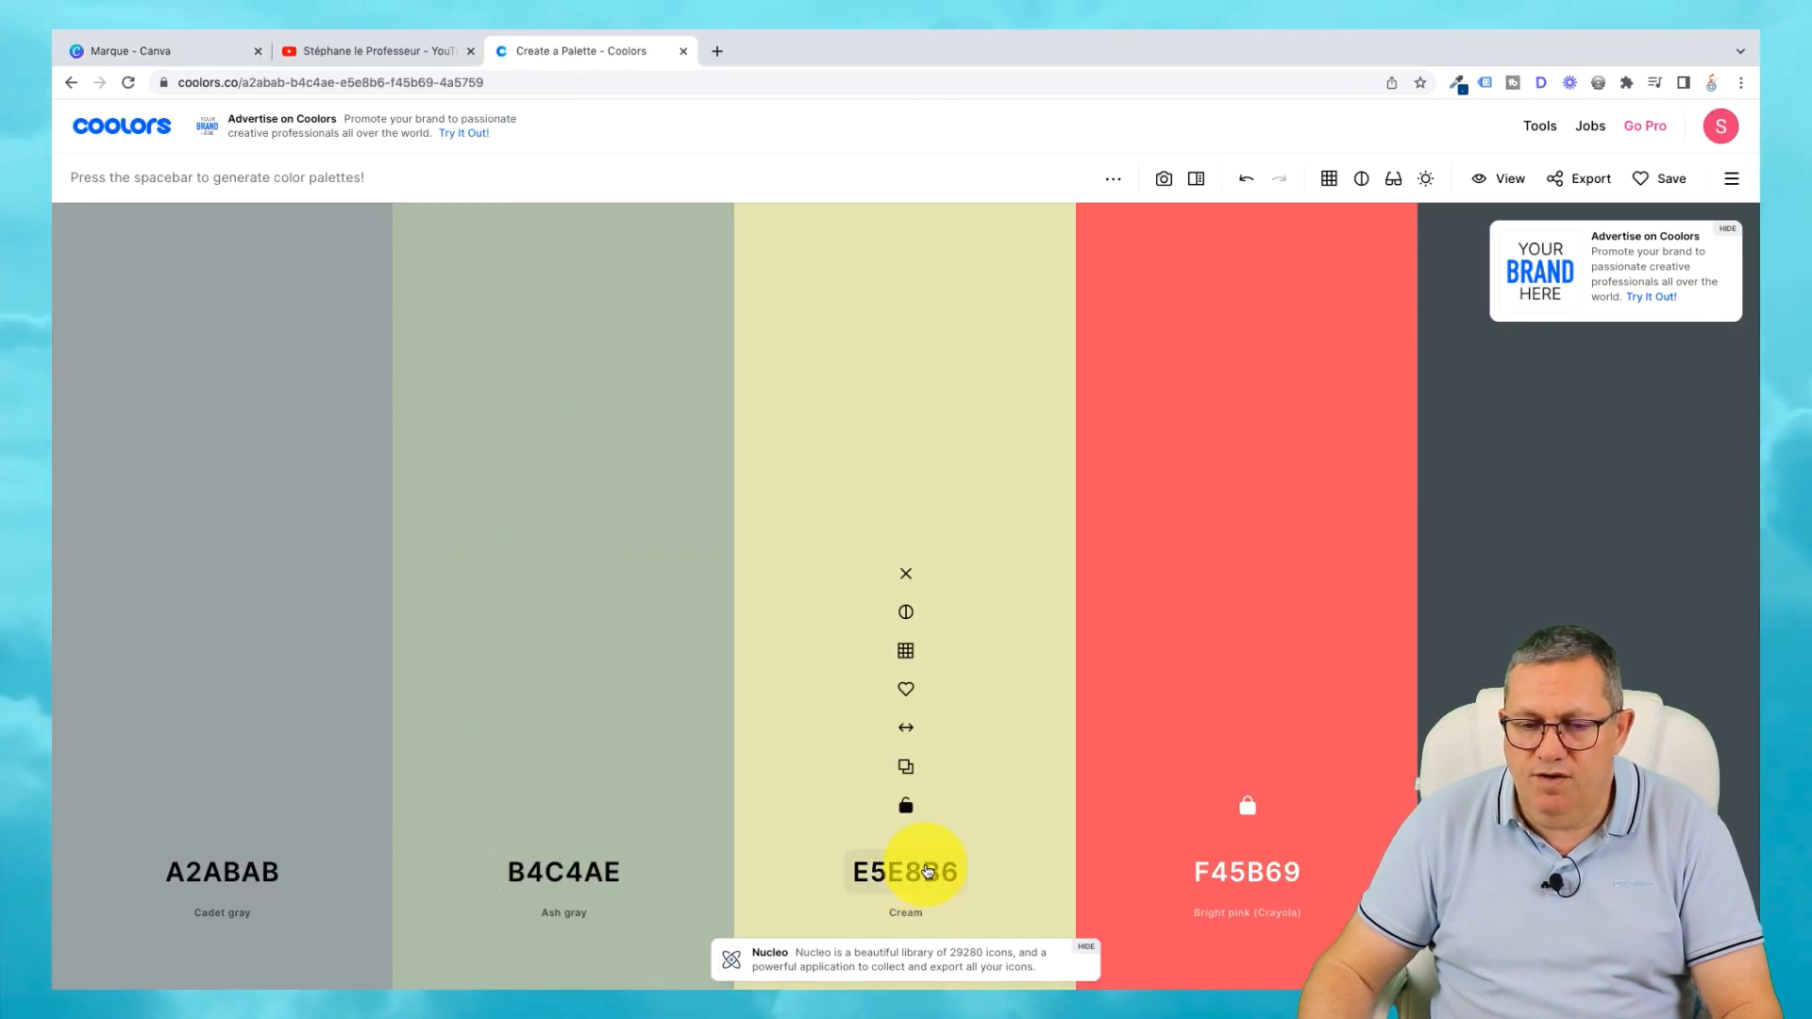
{"action": "left_click", "coordinate": [922, 880]}
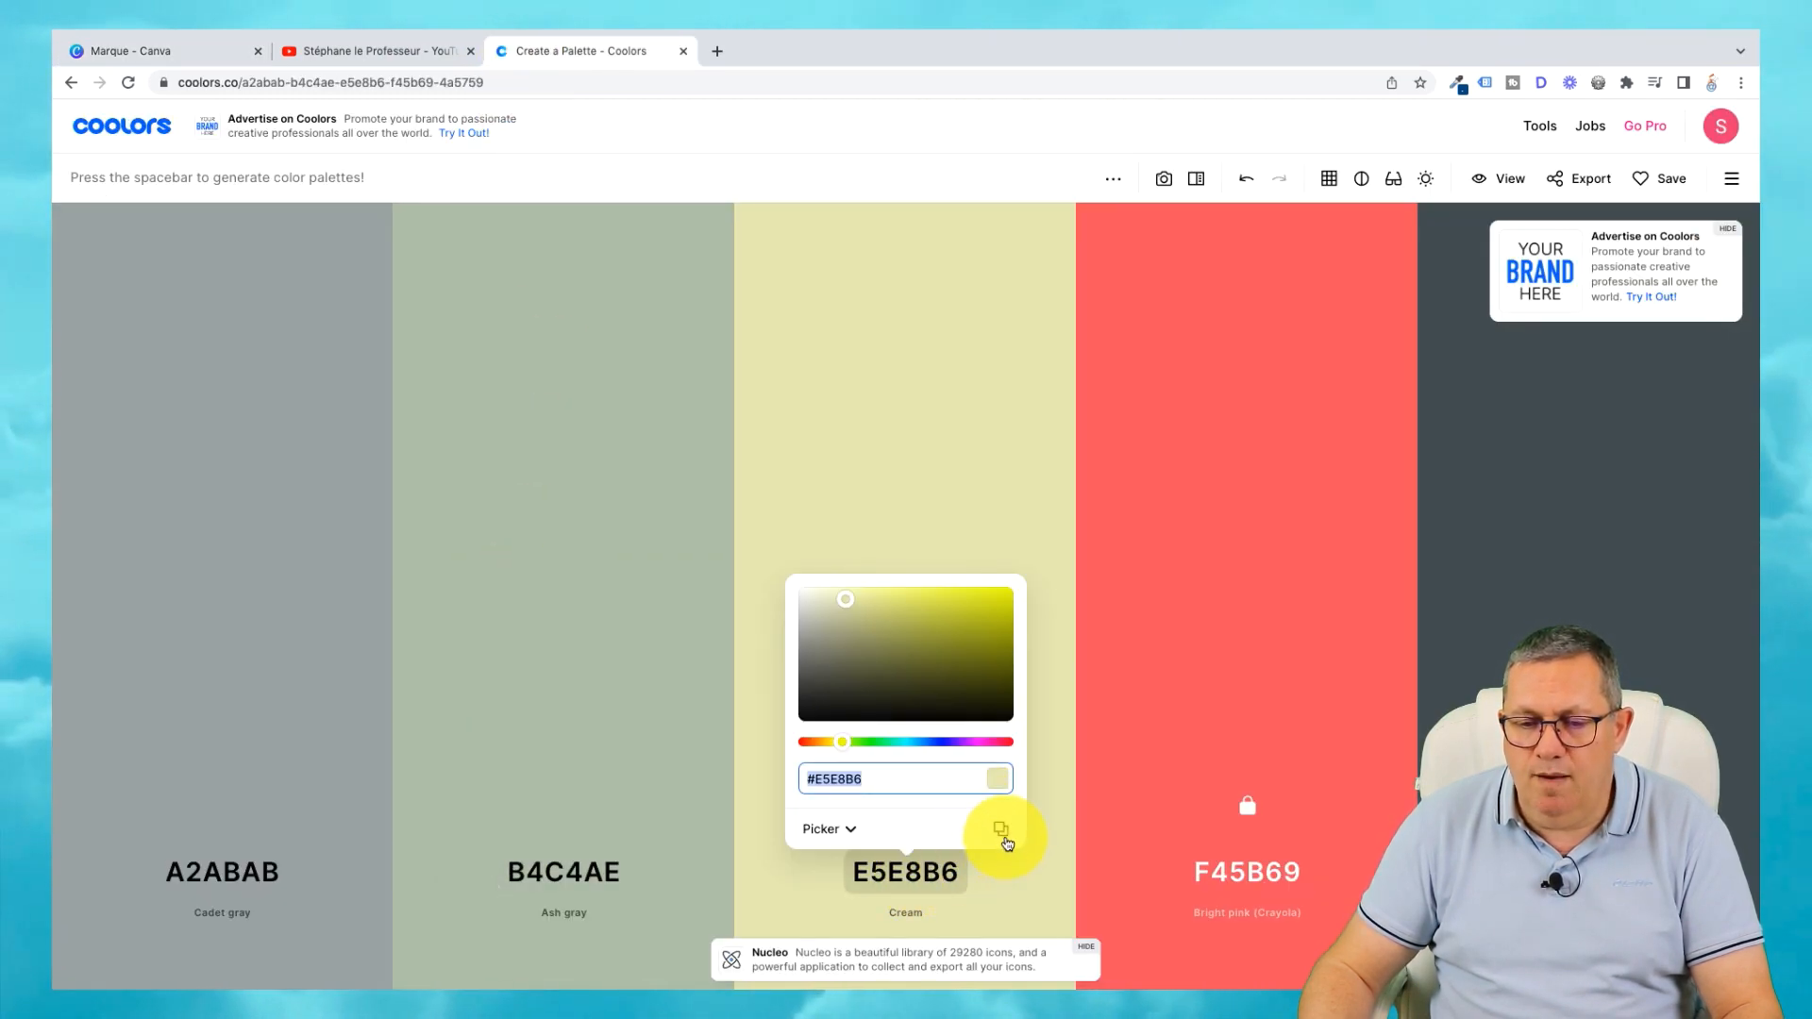
{"action": "left_click", "coordinate": [1003, 833]}
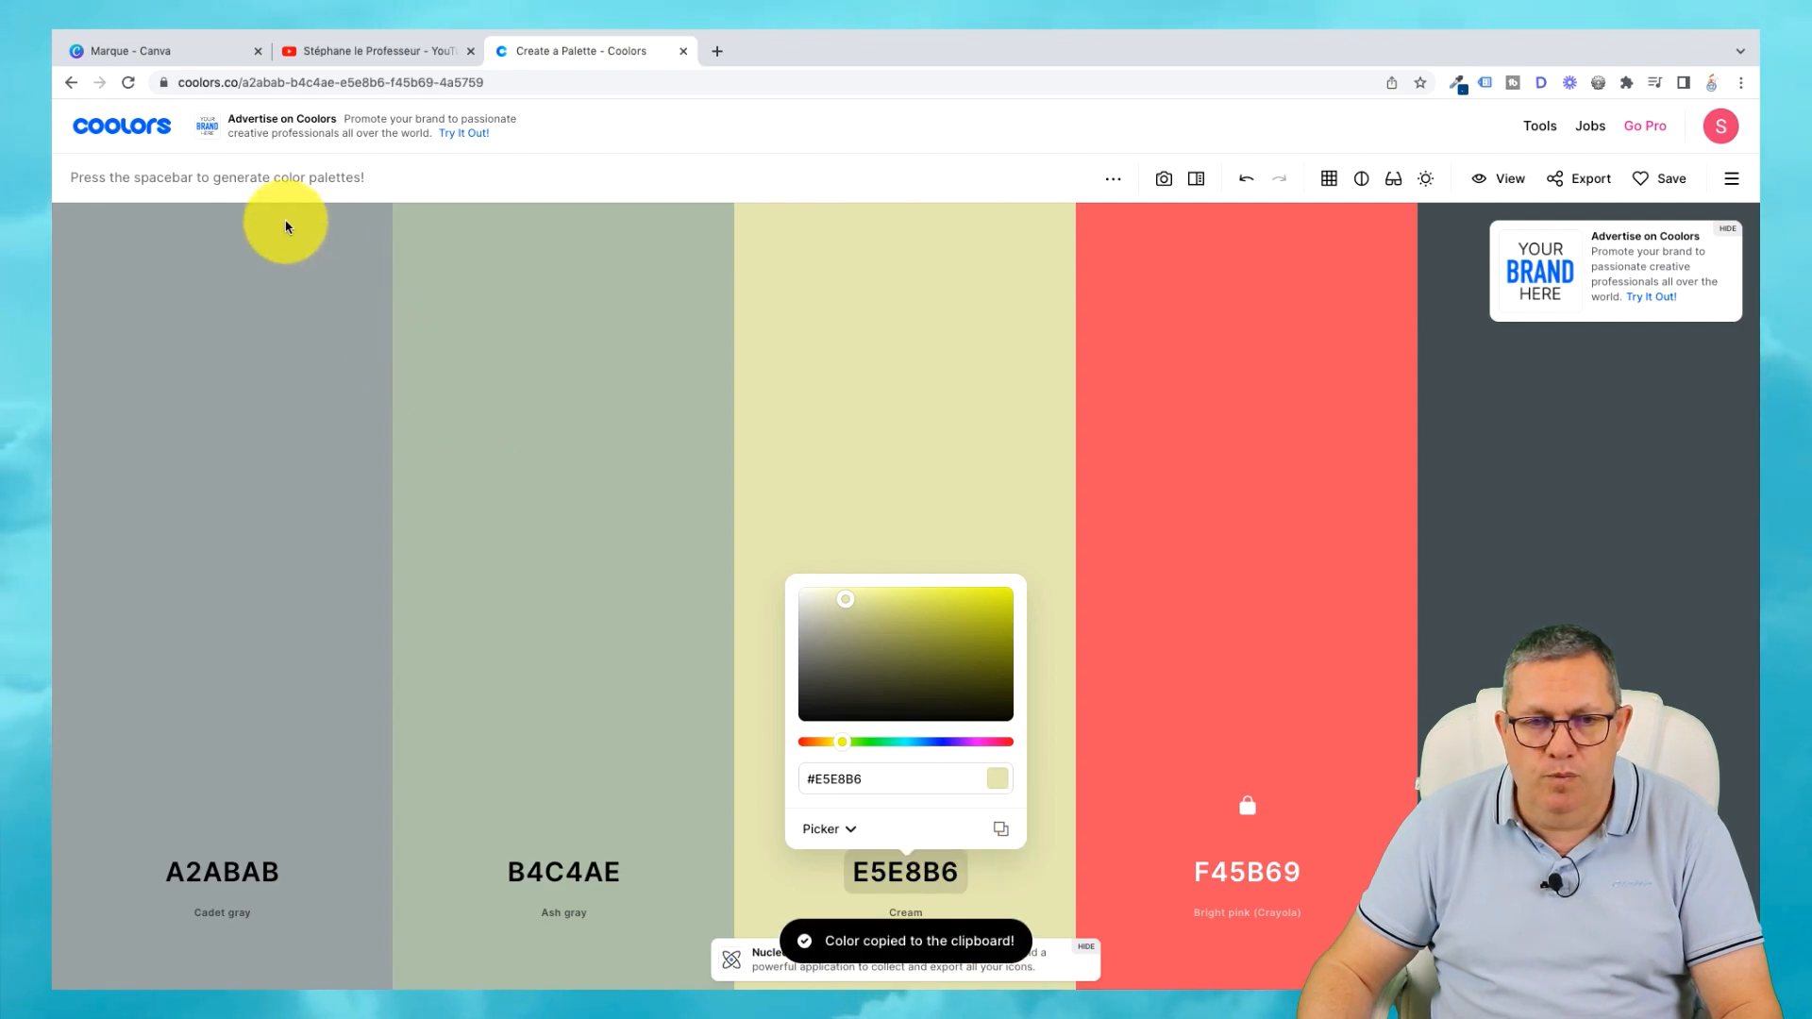
{"action": "left_click", "coordinate": [179, 51]}
{"action": "left_click", "coordinate": [476, 814]}
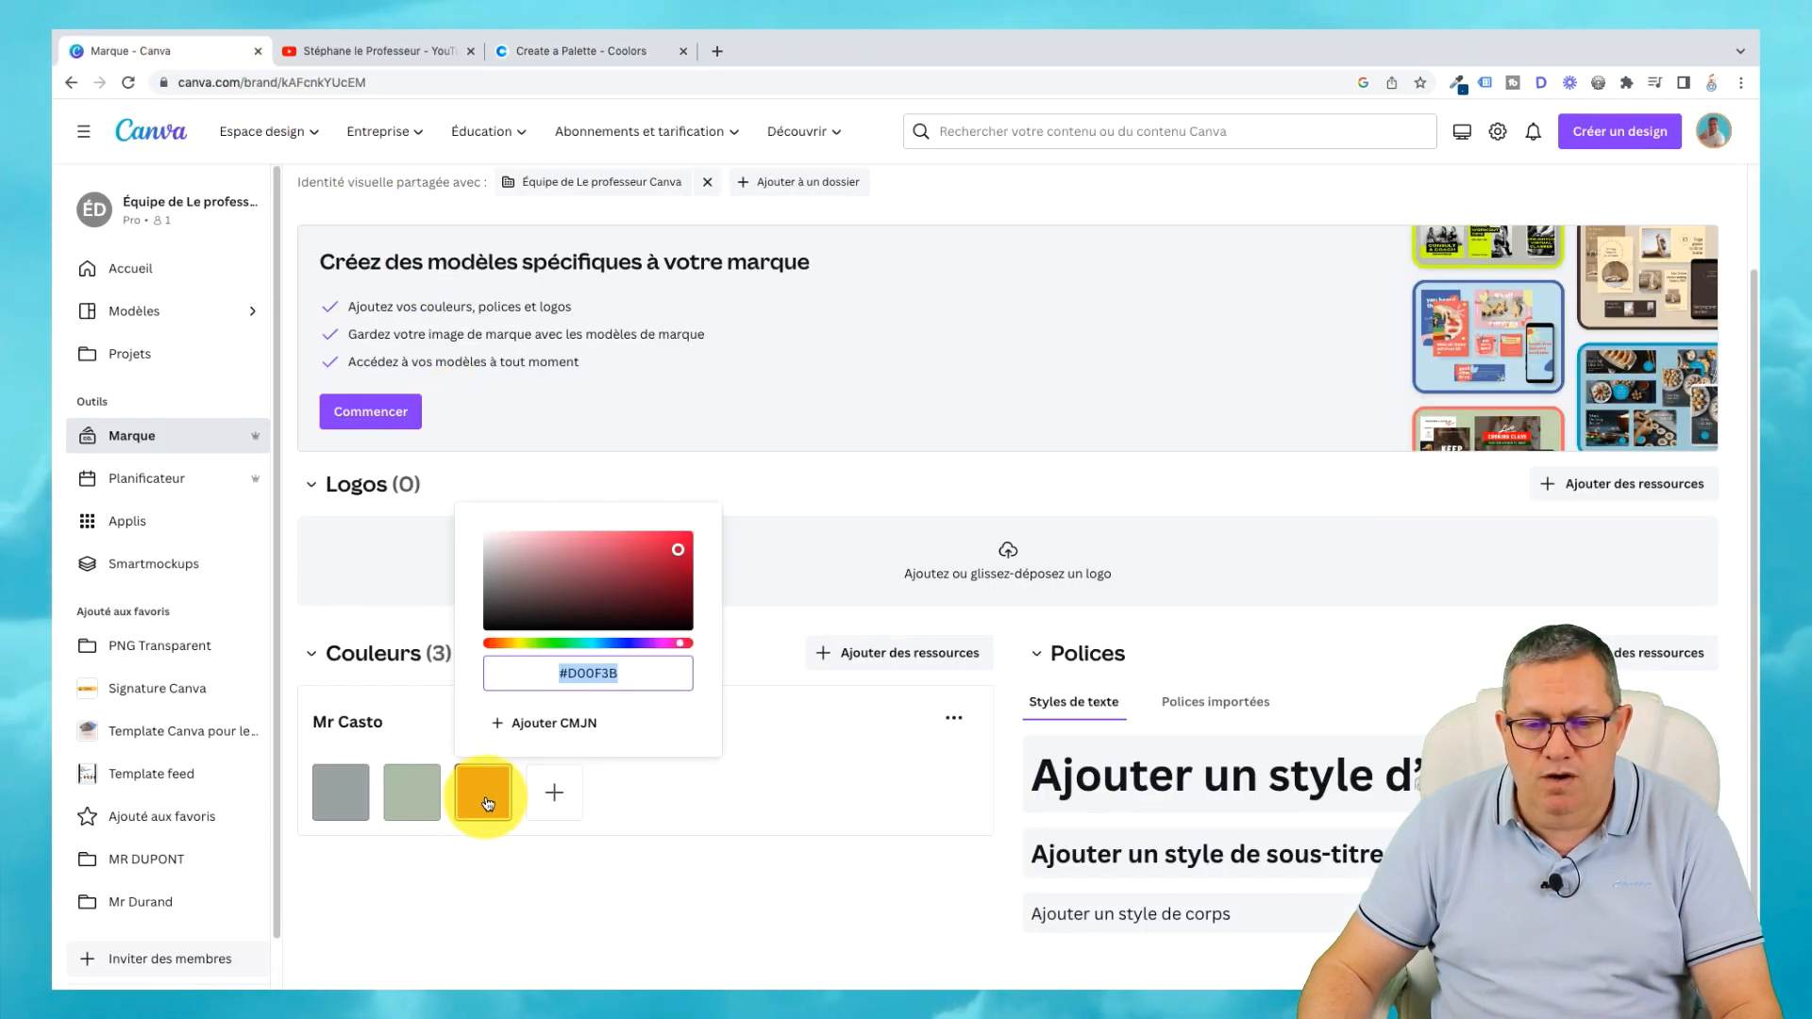
{"action": "left_click", "coordinate": [589, 674]}
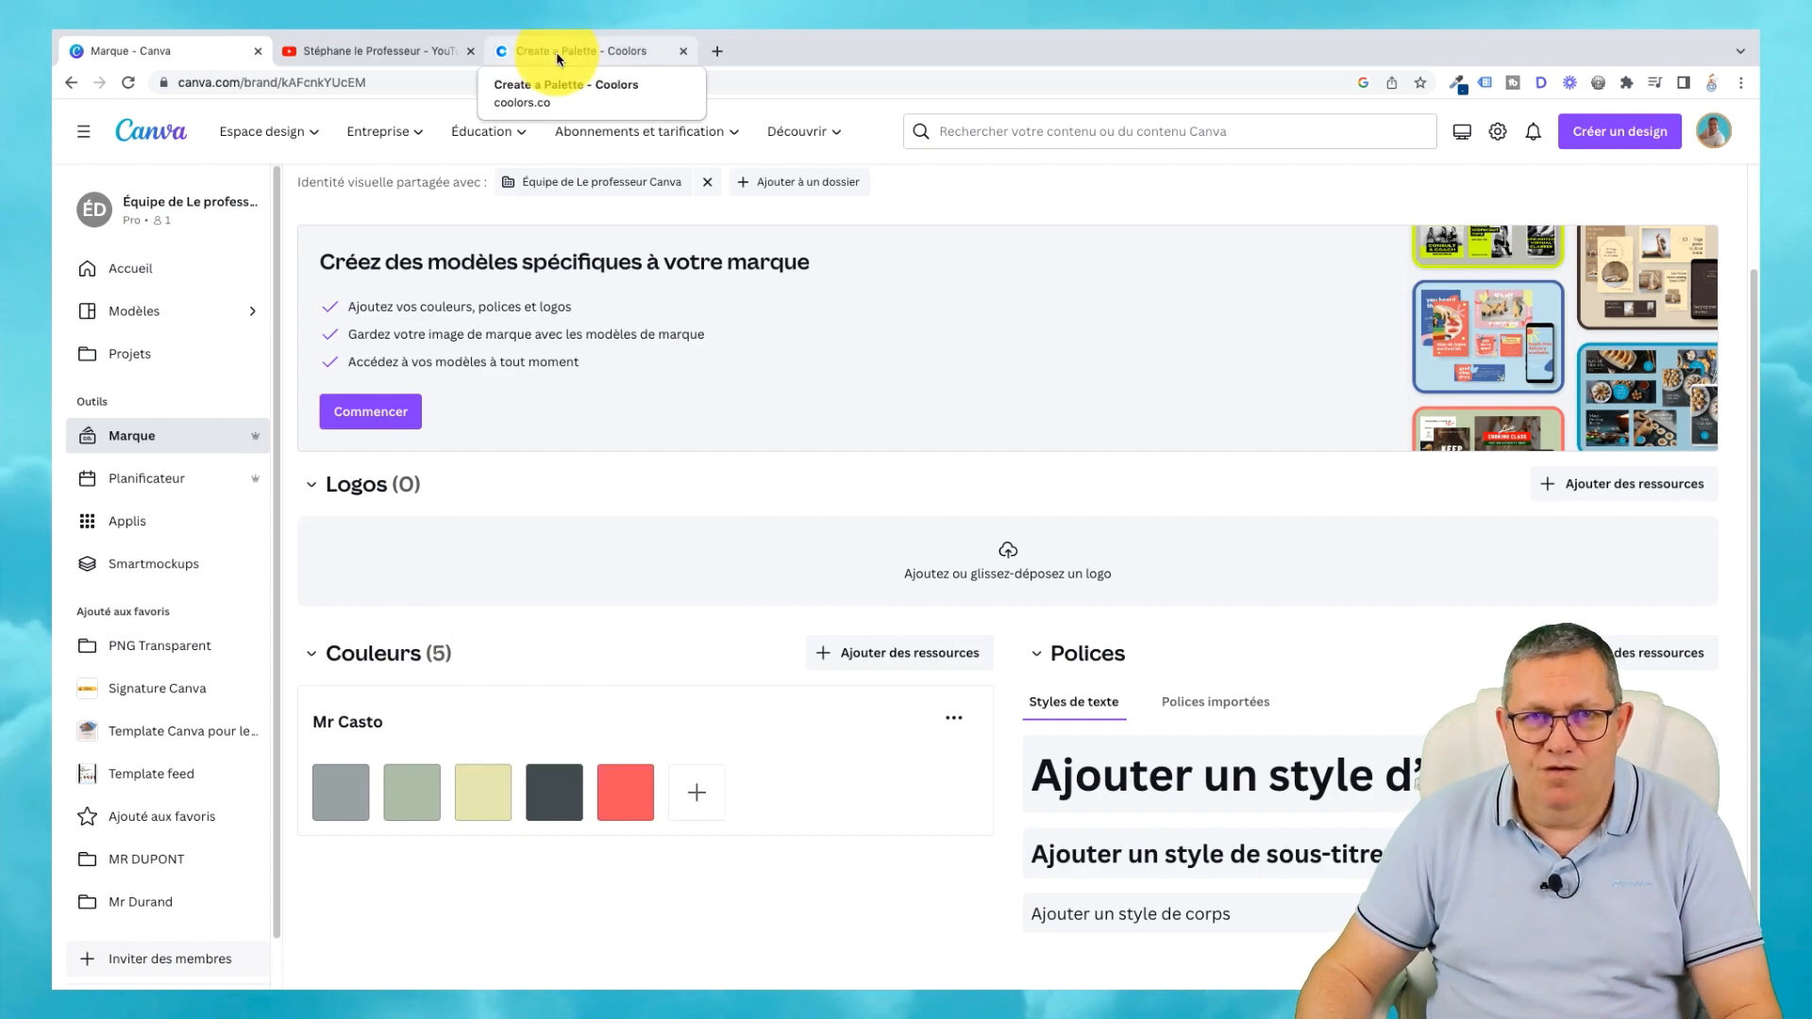
{"action": "left_click", "coordinate": [559, 53]}
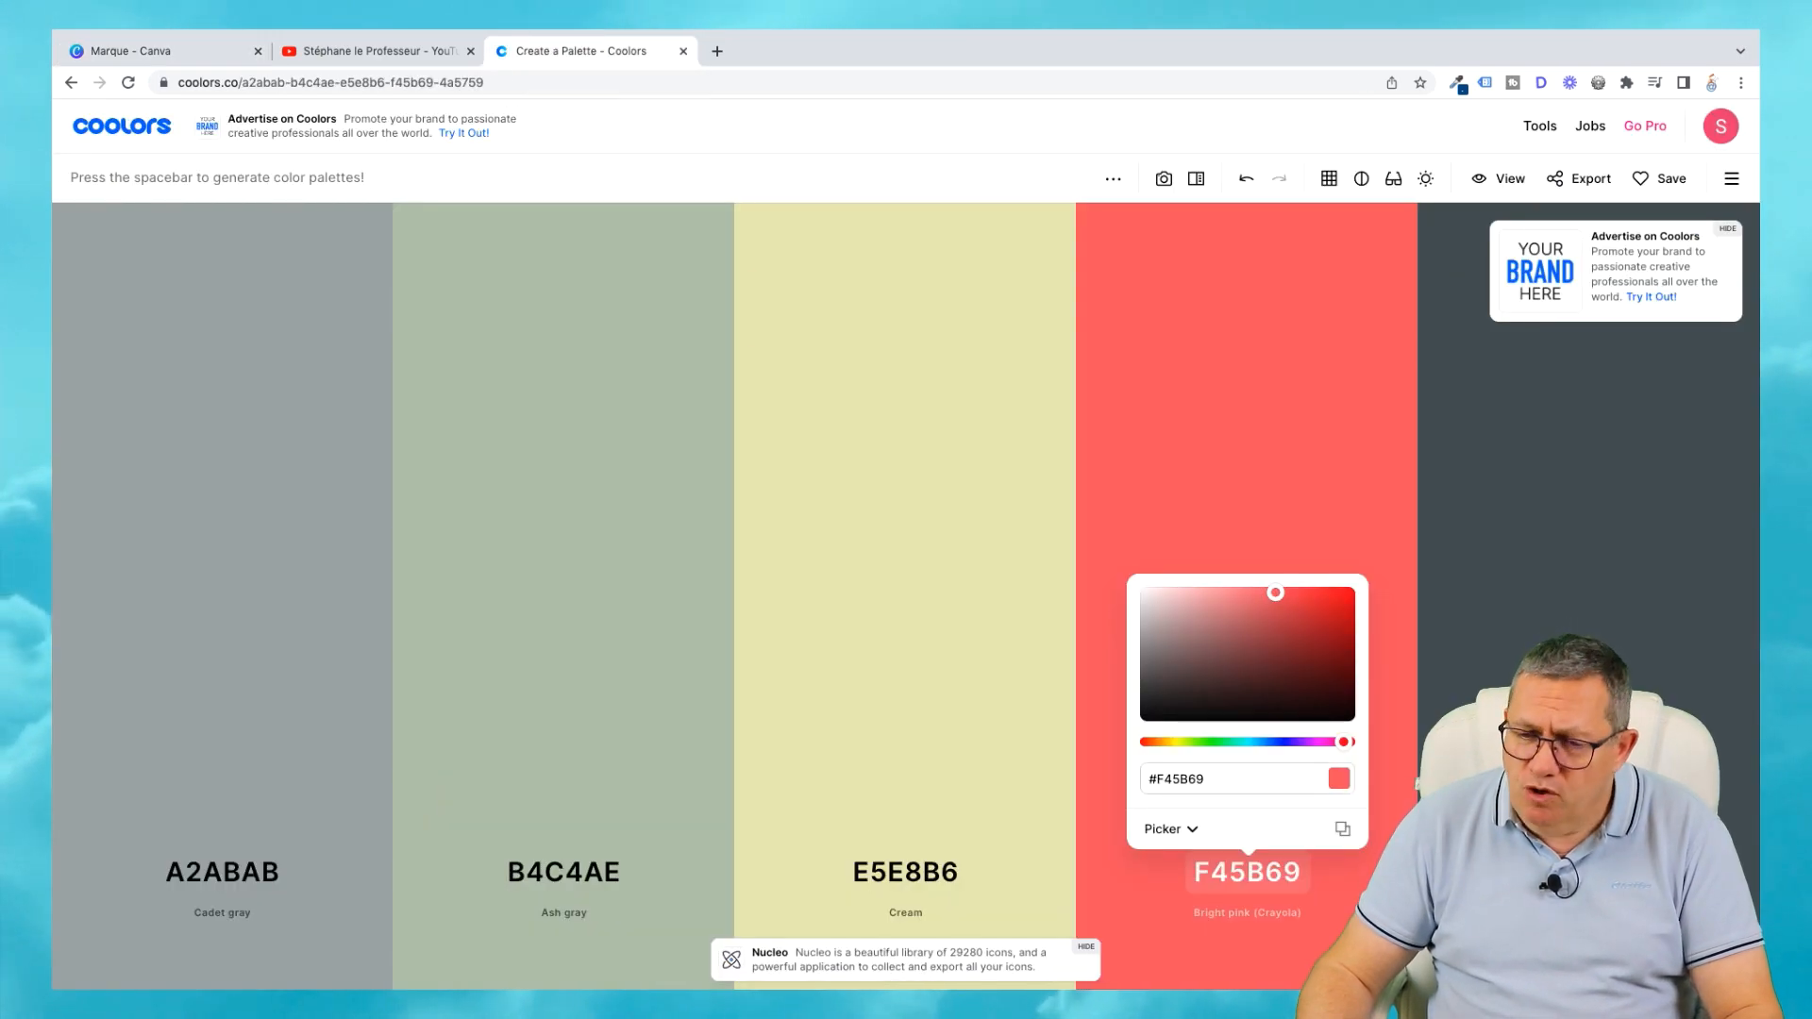
{"action": "left_click", "coordinate": [123, 51]}
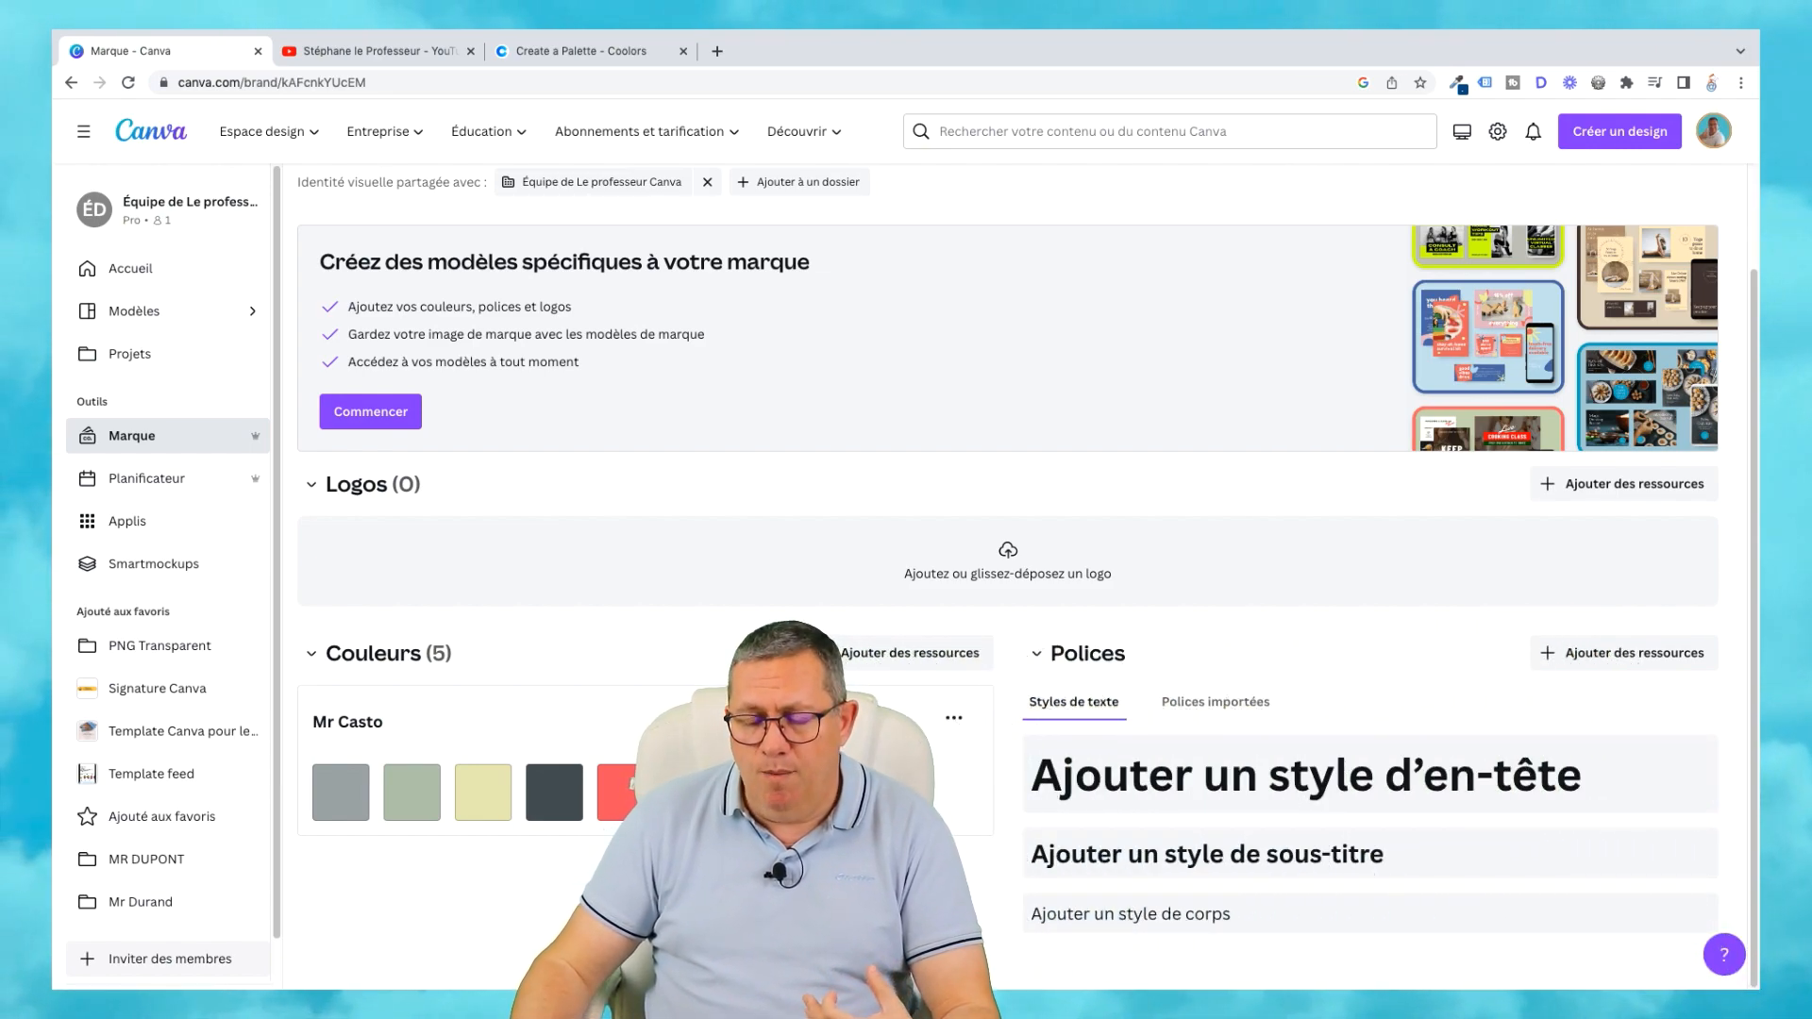
Define the brand's heading text style (style d'en-tête) with the Anton font at size 28.
{"action": "left_click", "coordinate": [1319, 781]}
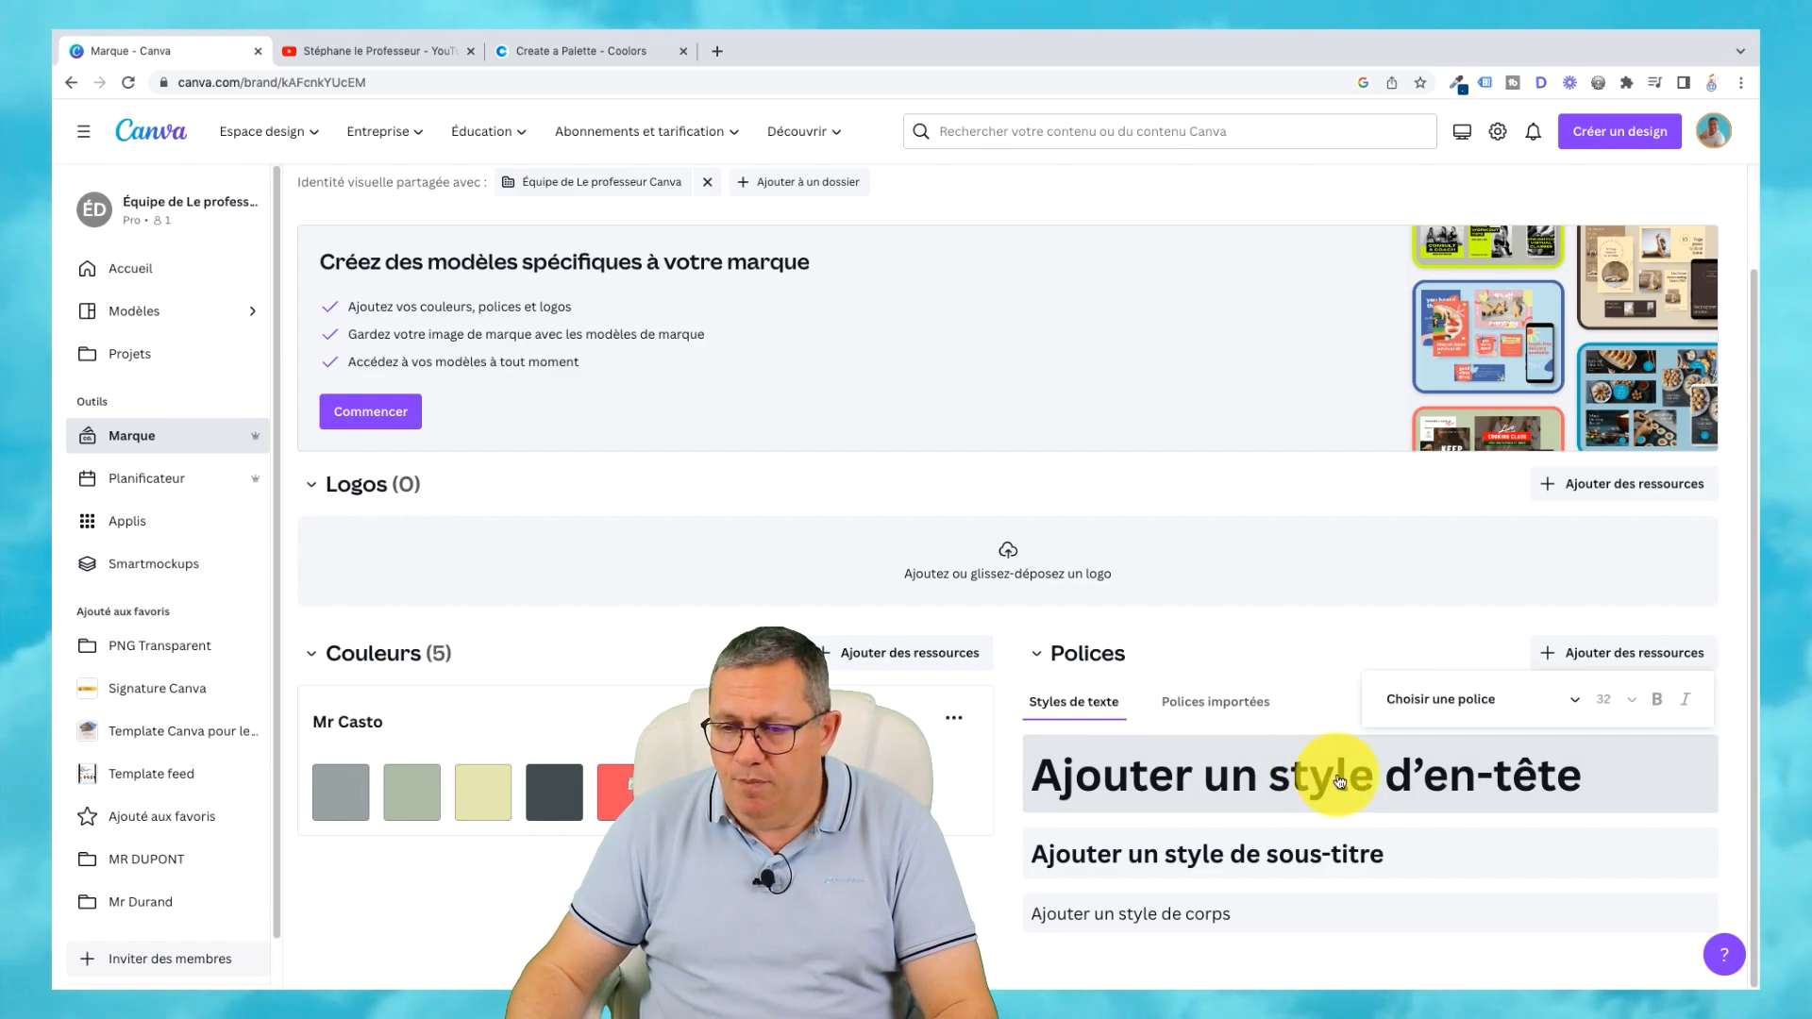
{"action": "left_click", "coordinate": [1575, 710]}
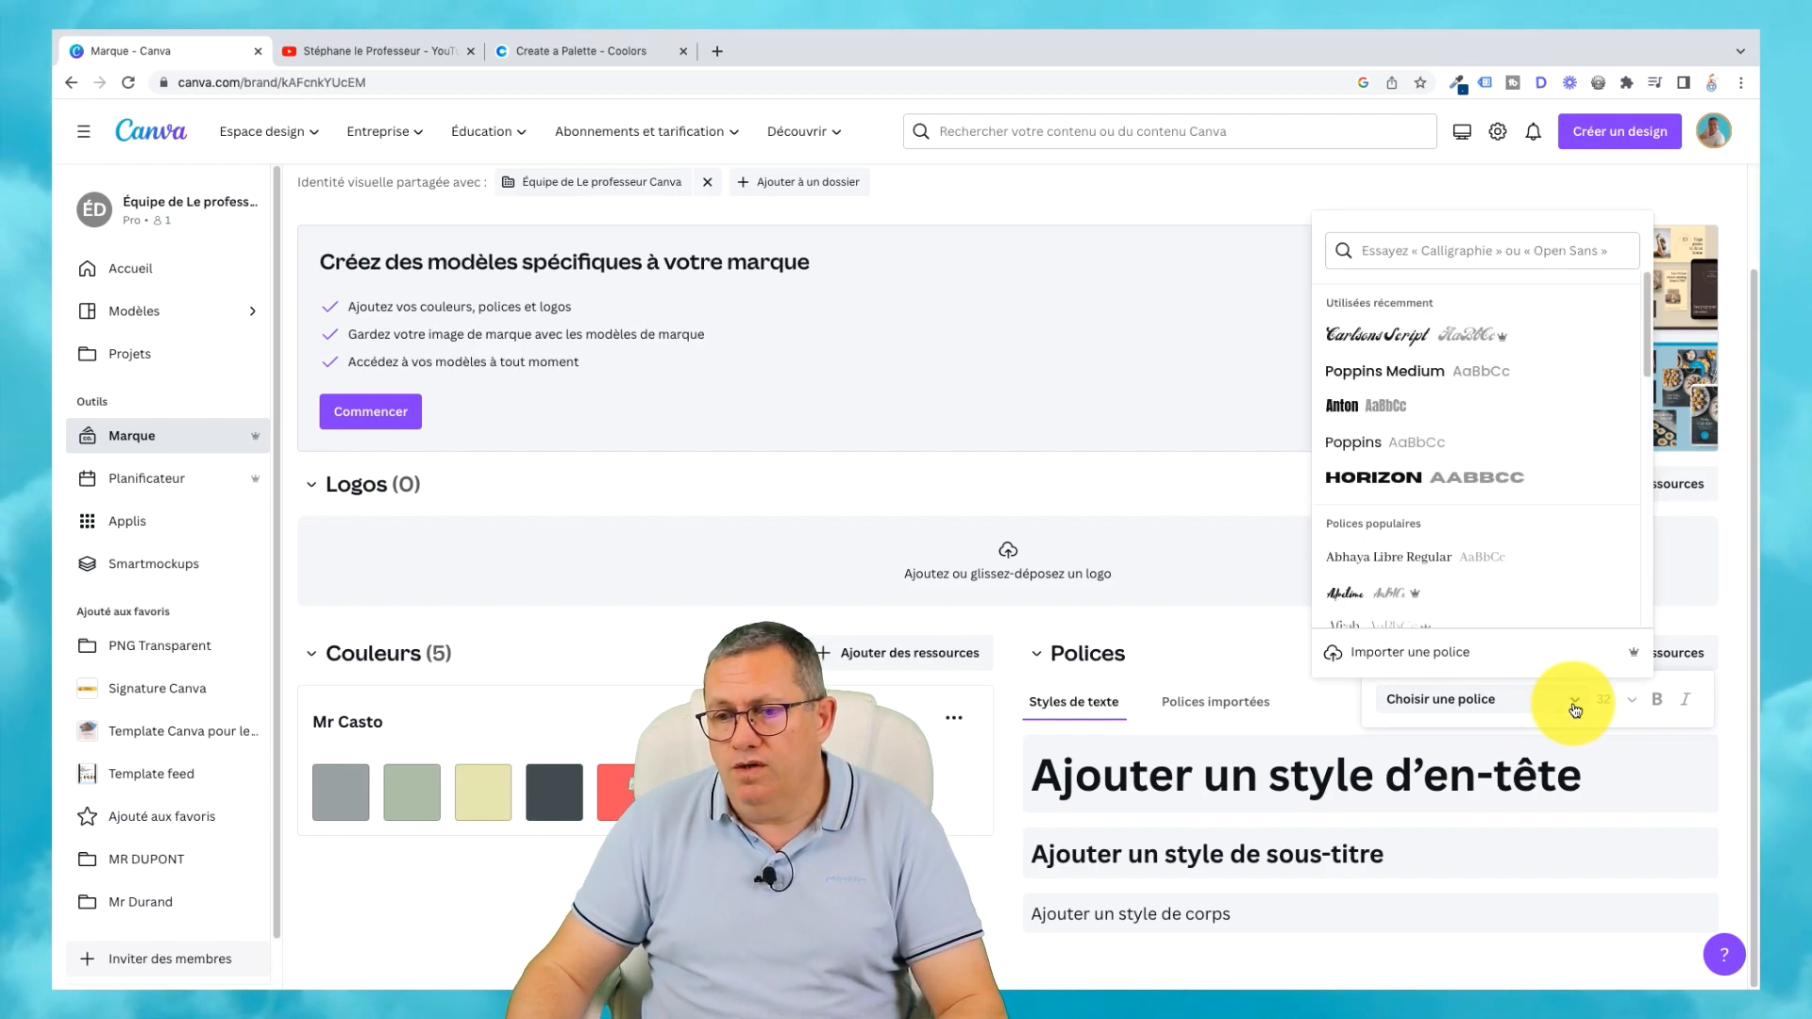
{"action": "left_click", "coordinate": [1364, 407]}
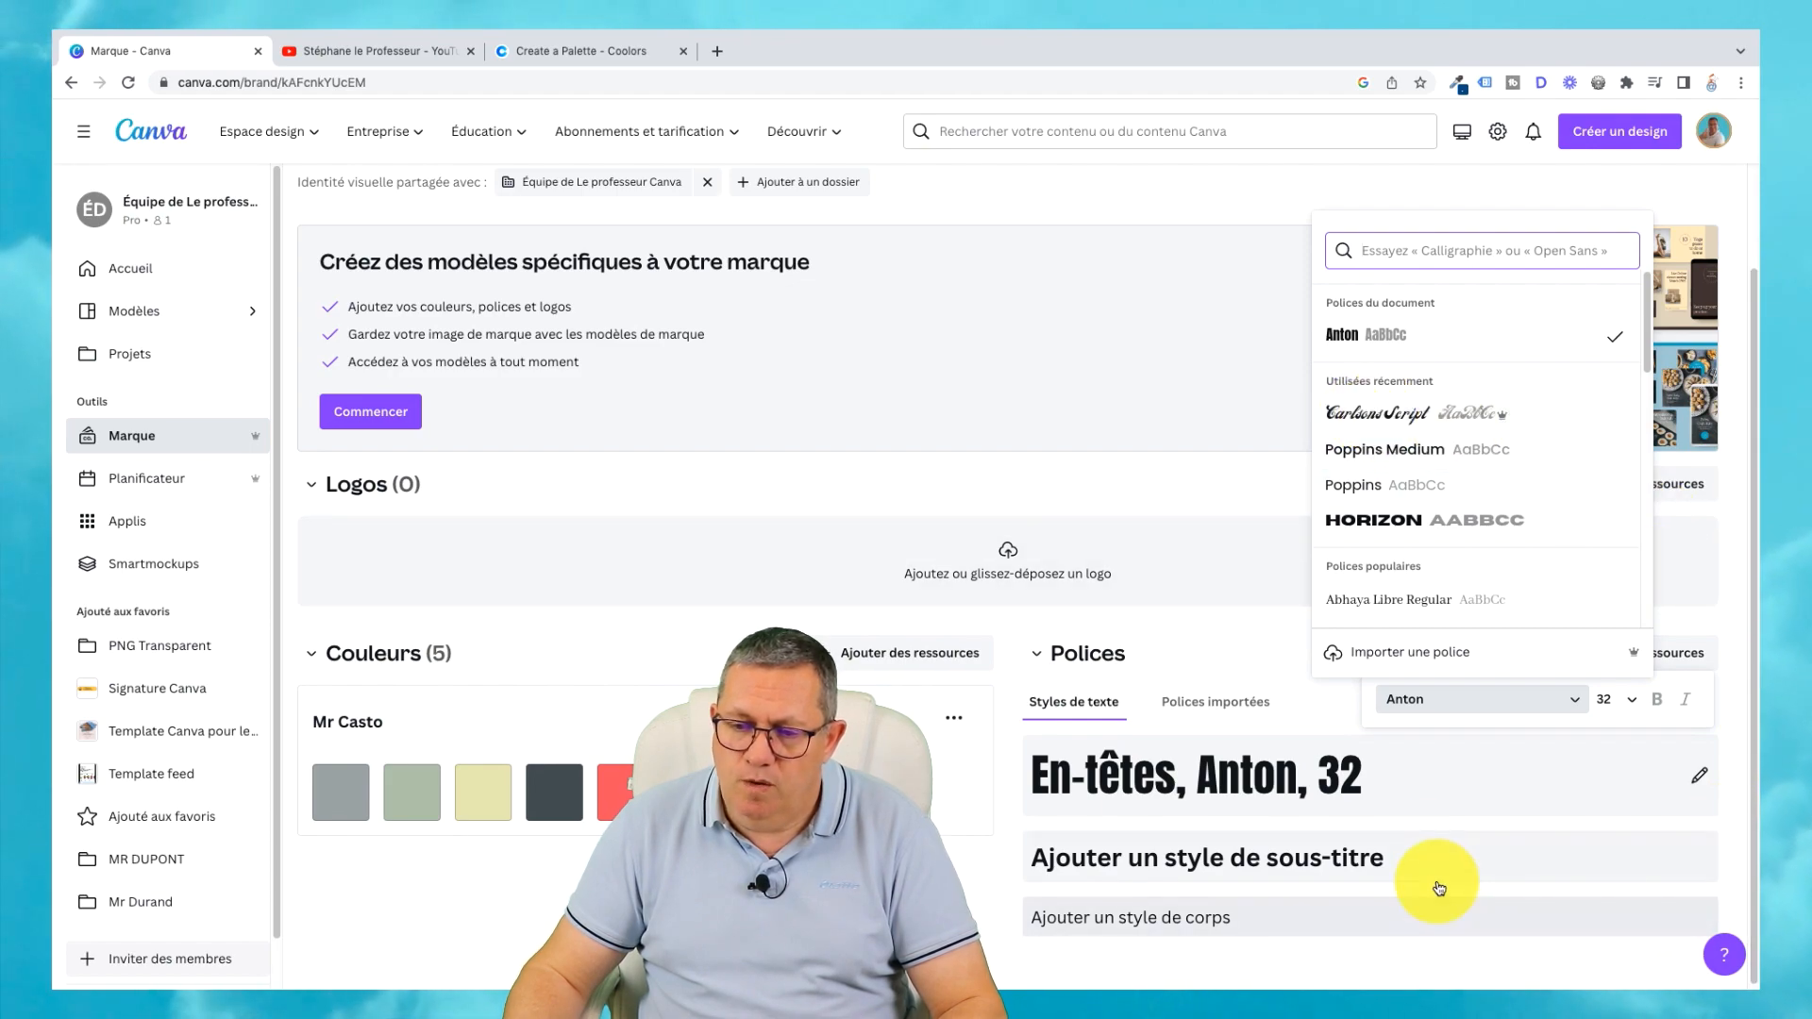
{"action": "left_click", "coordinate": [1624, 708]}
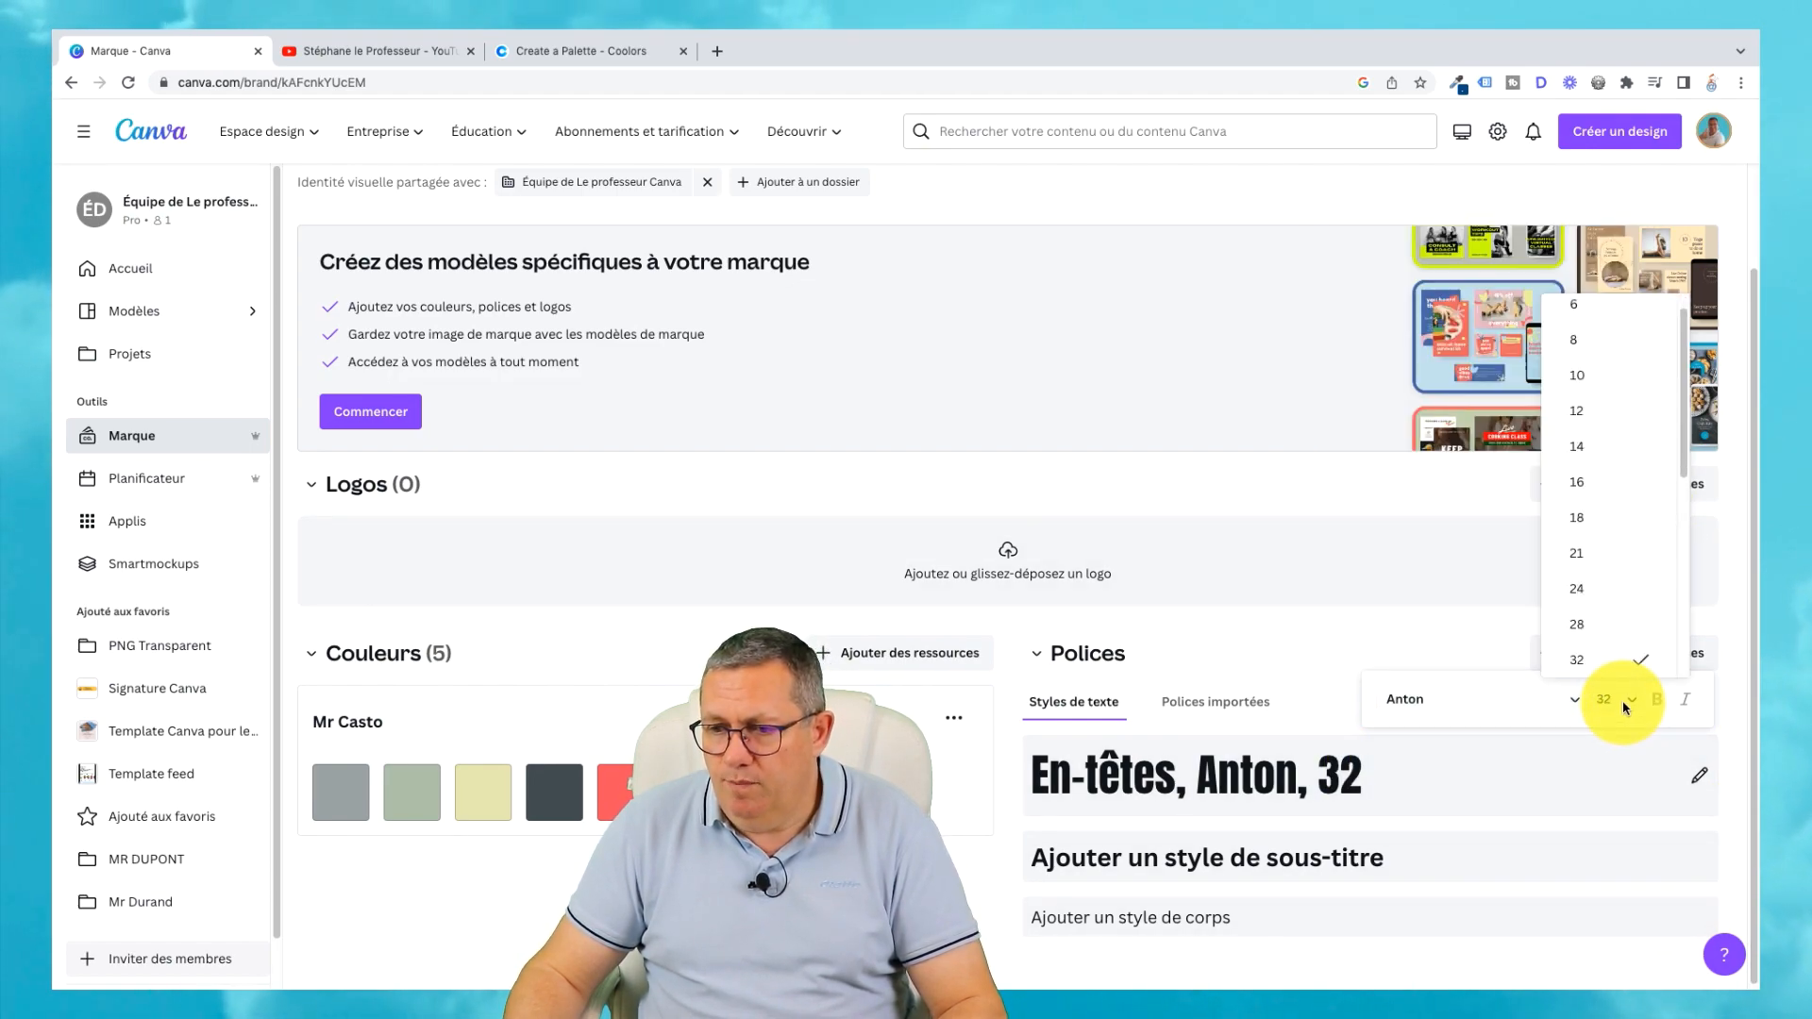
{"action": "left_click", "coordinate": [1607, 629]}
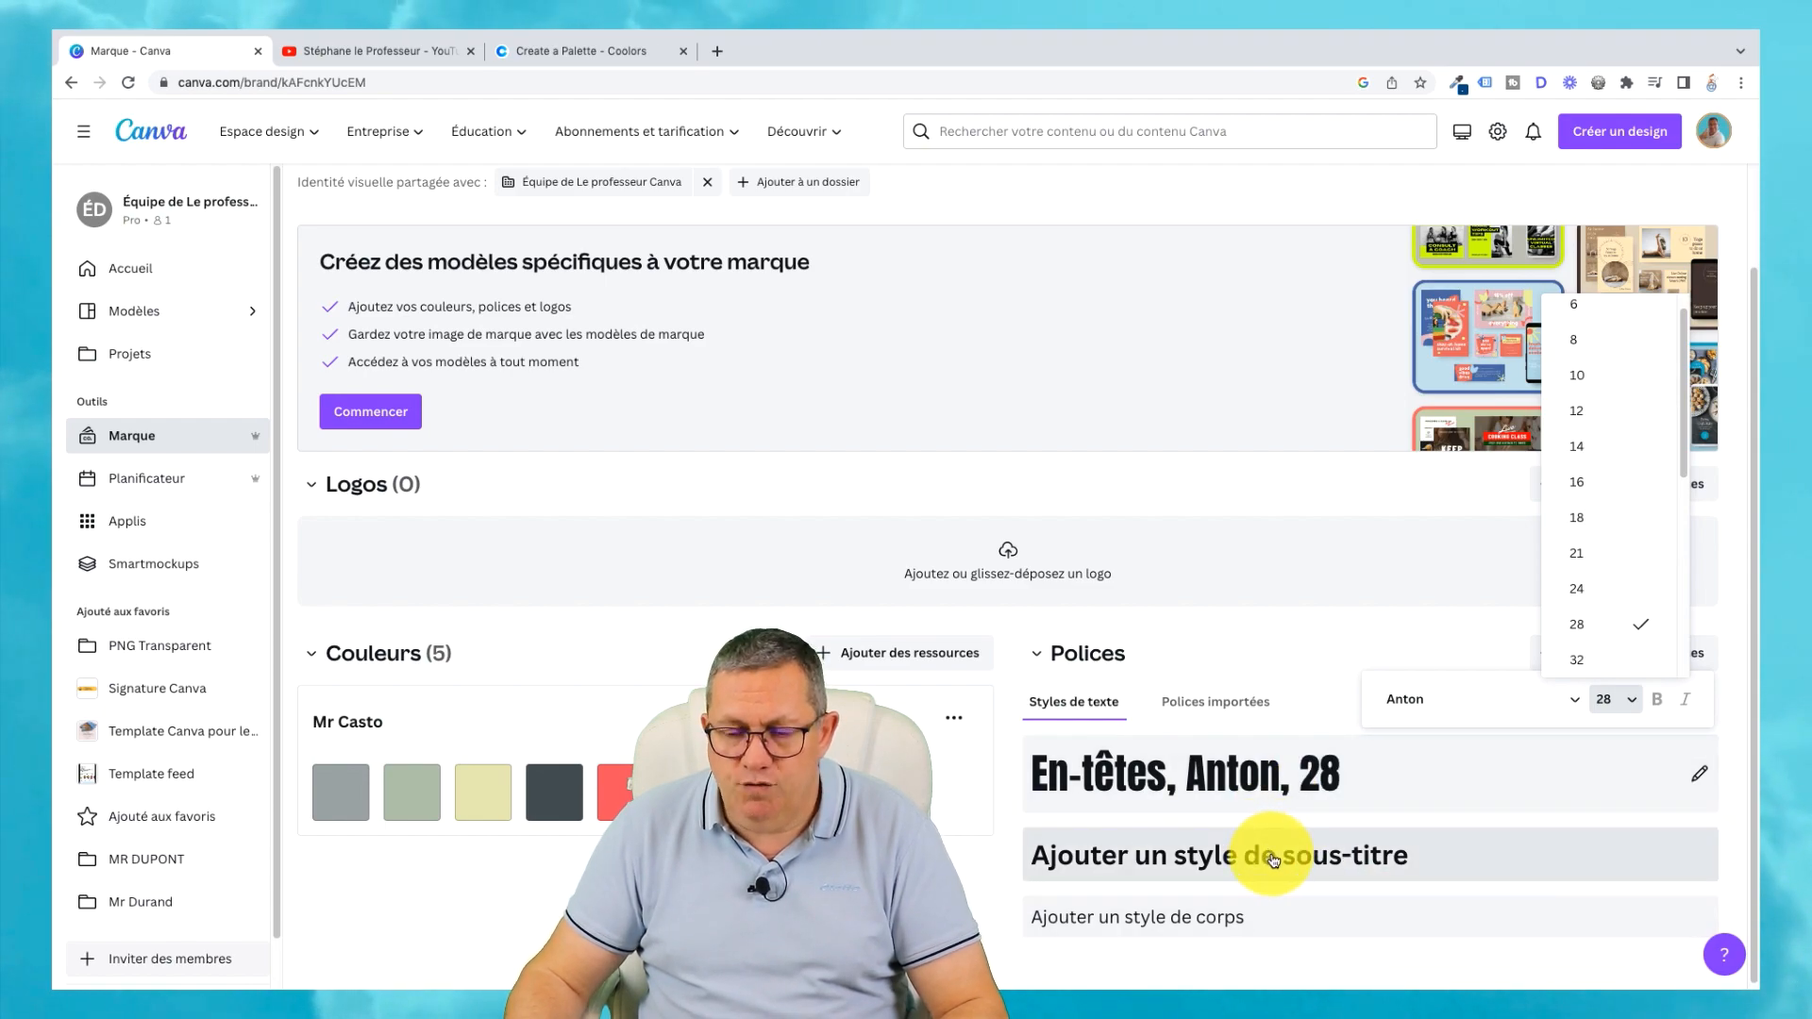
{"action": "left_click", "coordinate": [1315, 647]}
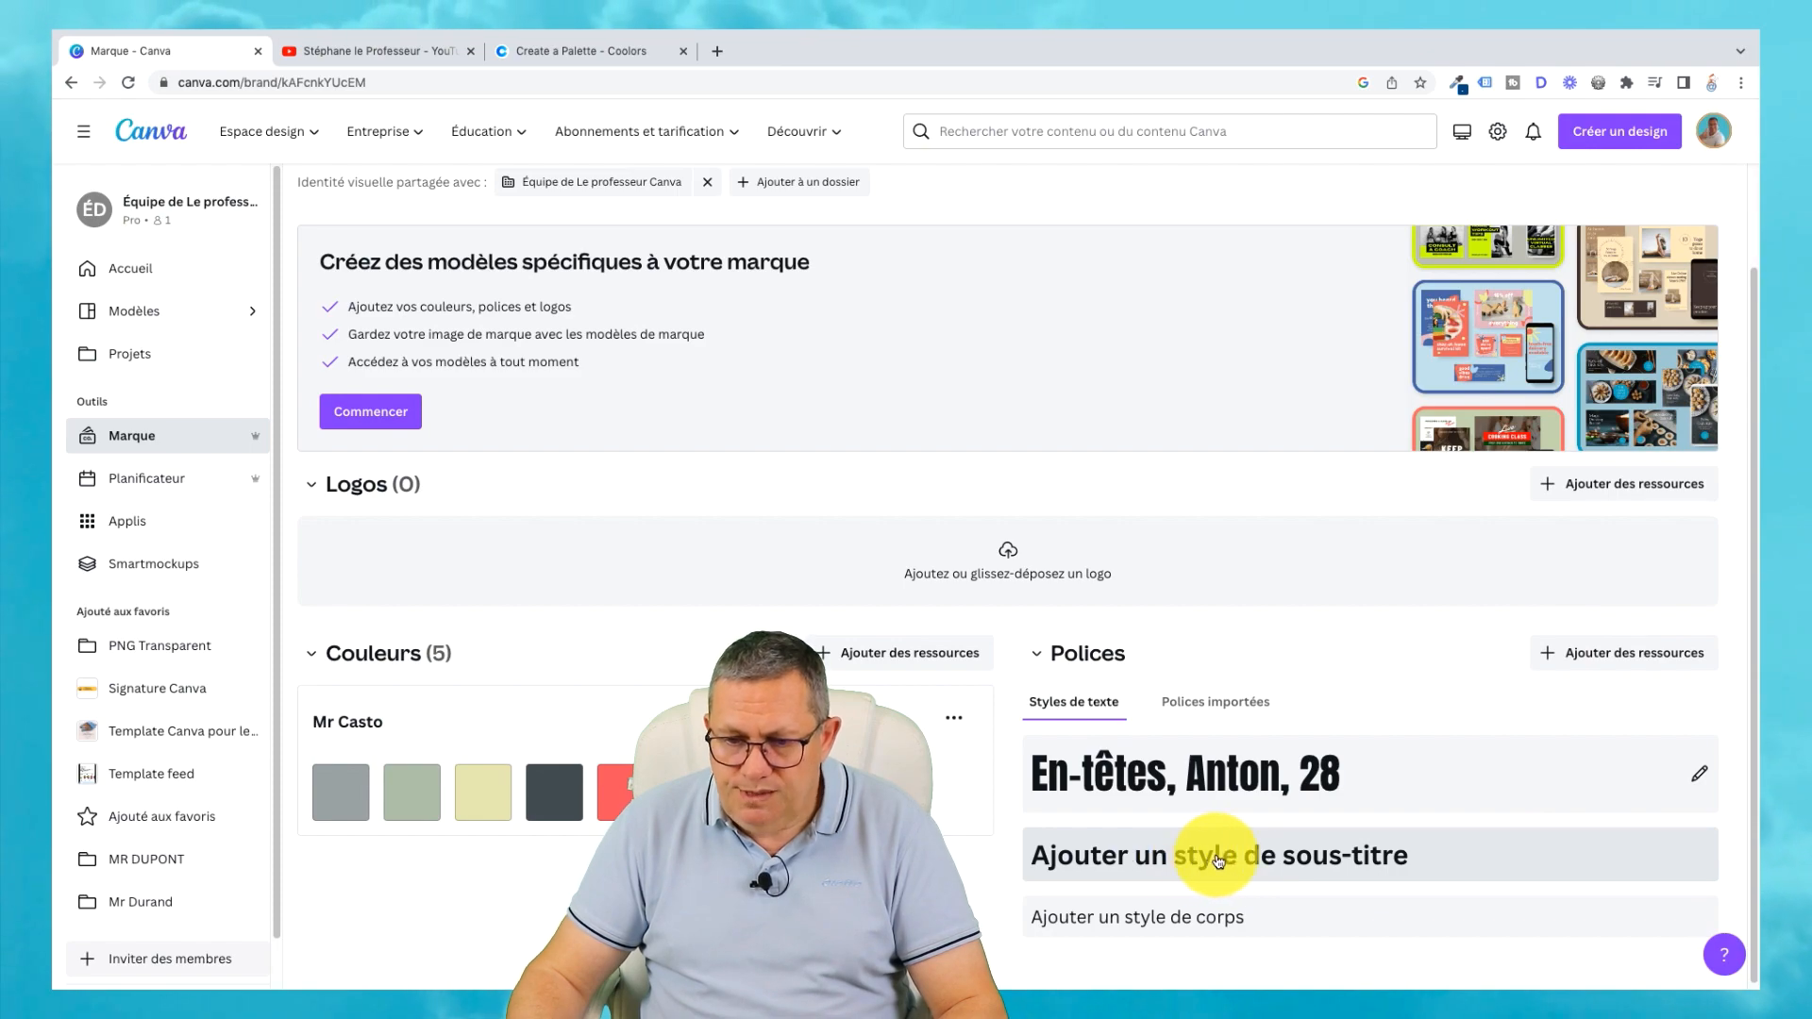
Define the brand's subtitle text style (style de sous-titre) with the Poppins font.
{"action": "left_click", "coordinate": [1253, 860]}
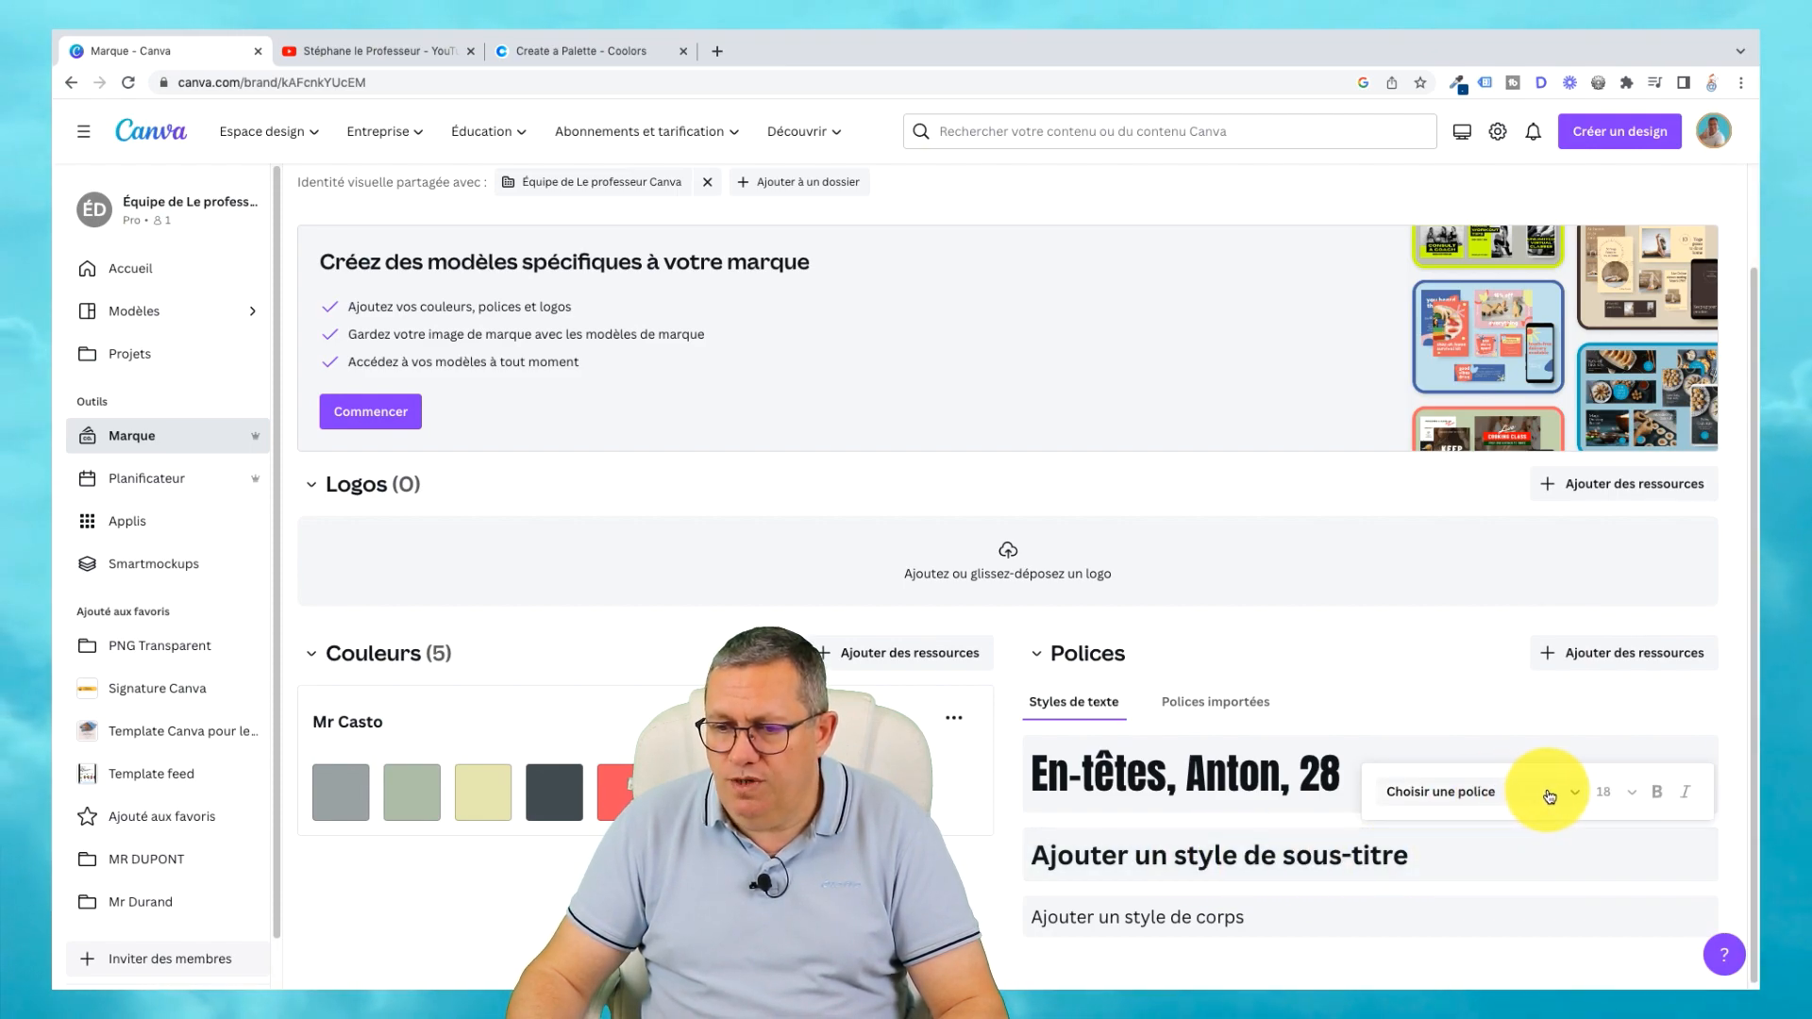
{"action": "left_click", "coordinate": [1572, 799]}
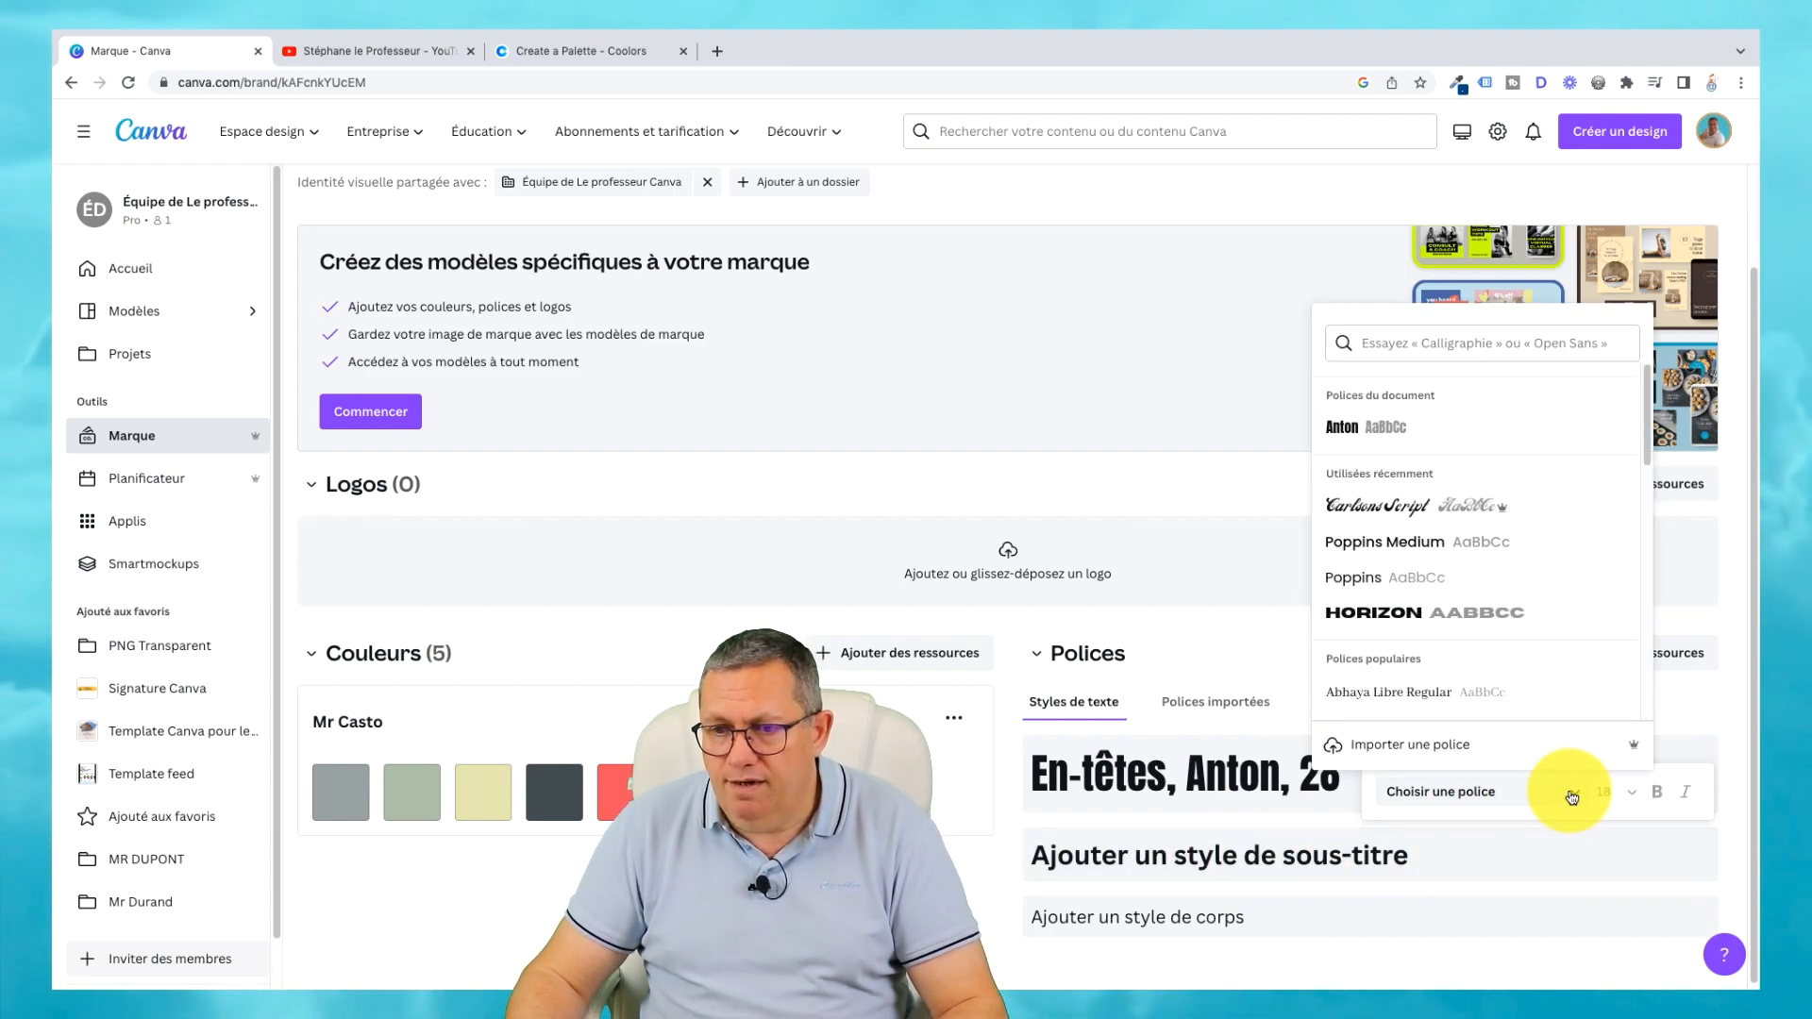
{"action": "left_click", "coordinate": [1407, 576]}
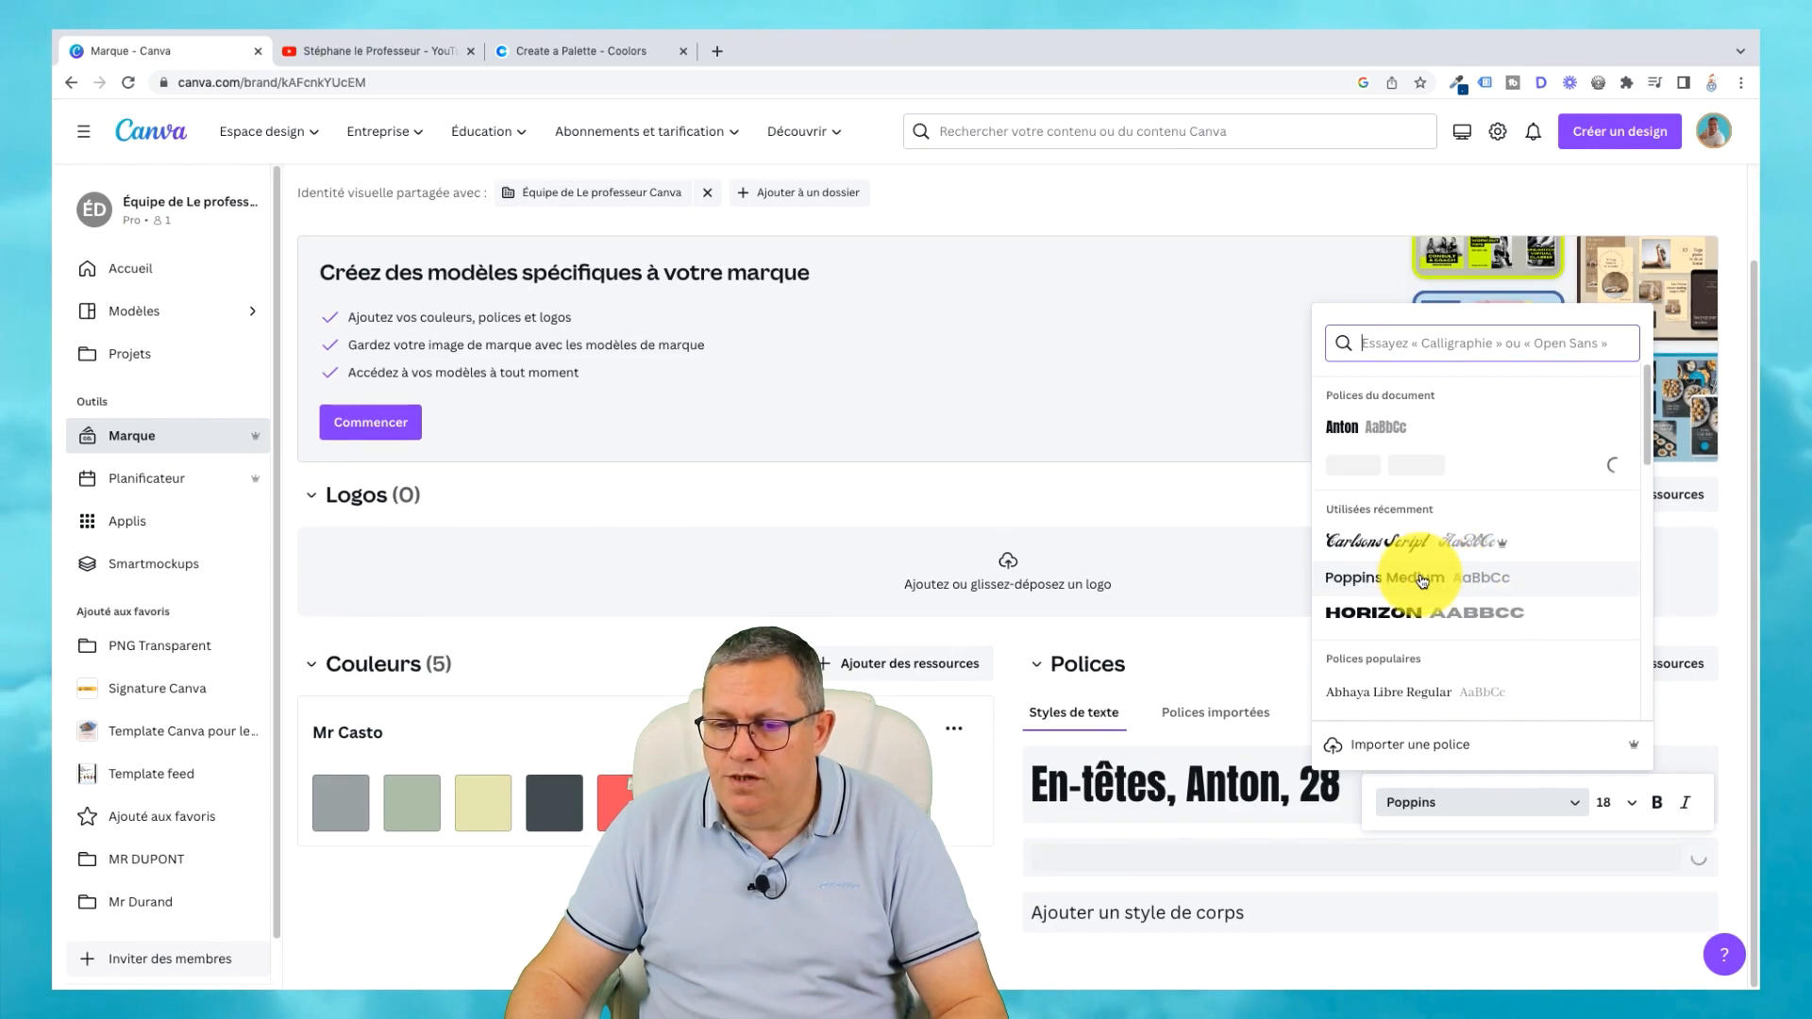
{"action": "left_click", "coordinate": [1424, 914]}
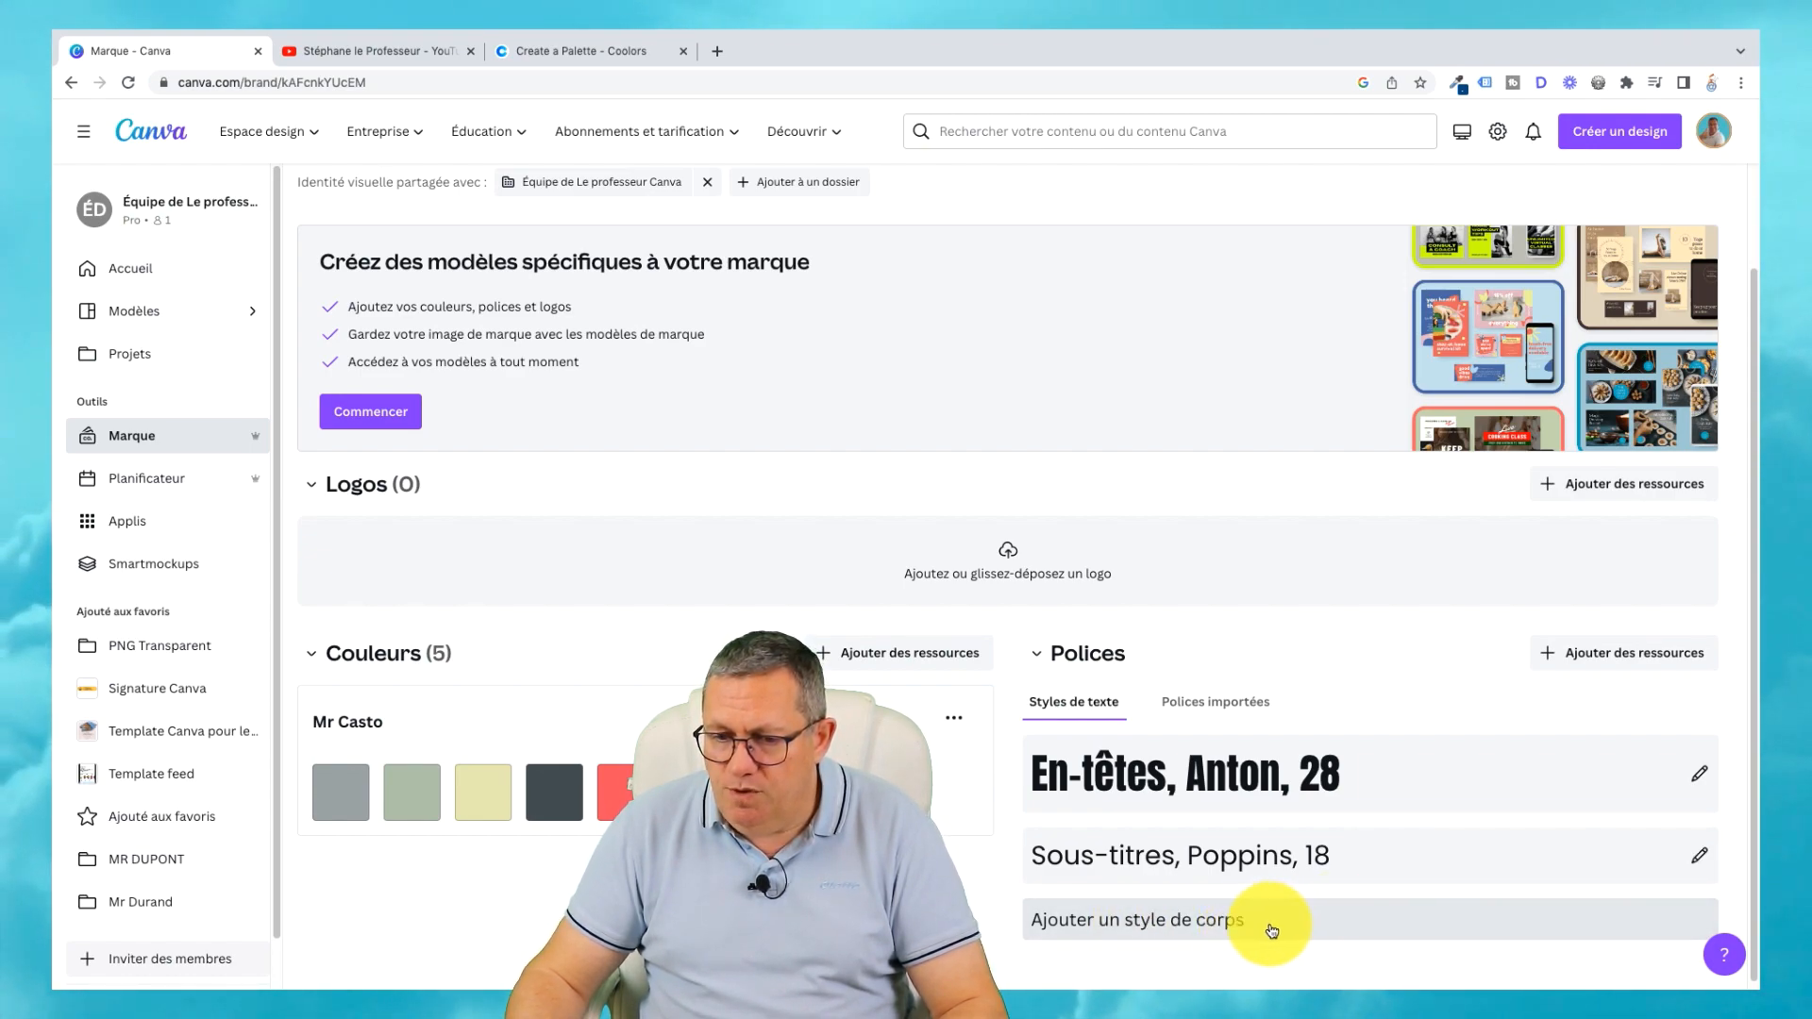
Define the brand's body text style (style de corps) with the Clicker Script font, searching for "script", and check the imported fonts.
{"action": "left_click", "coordinate": [1424, 917]}
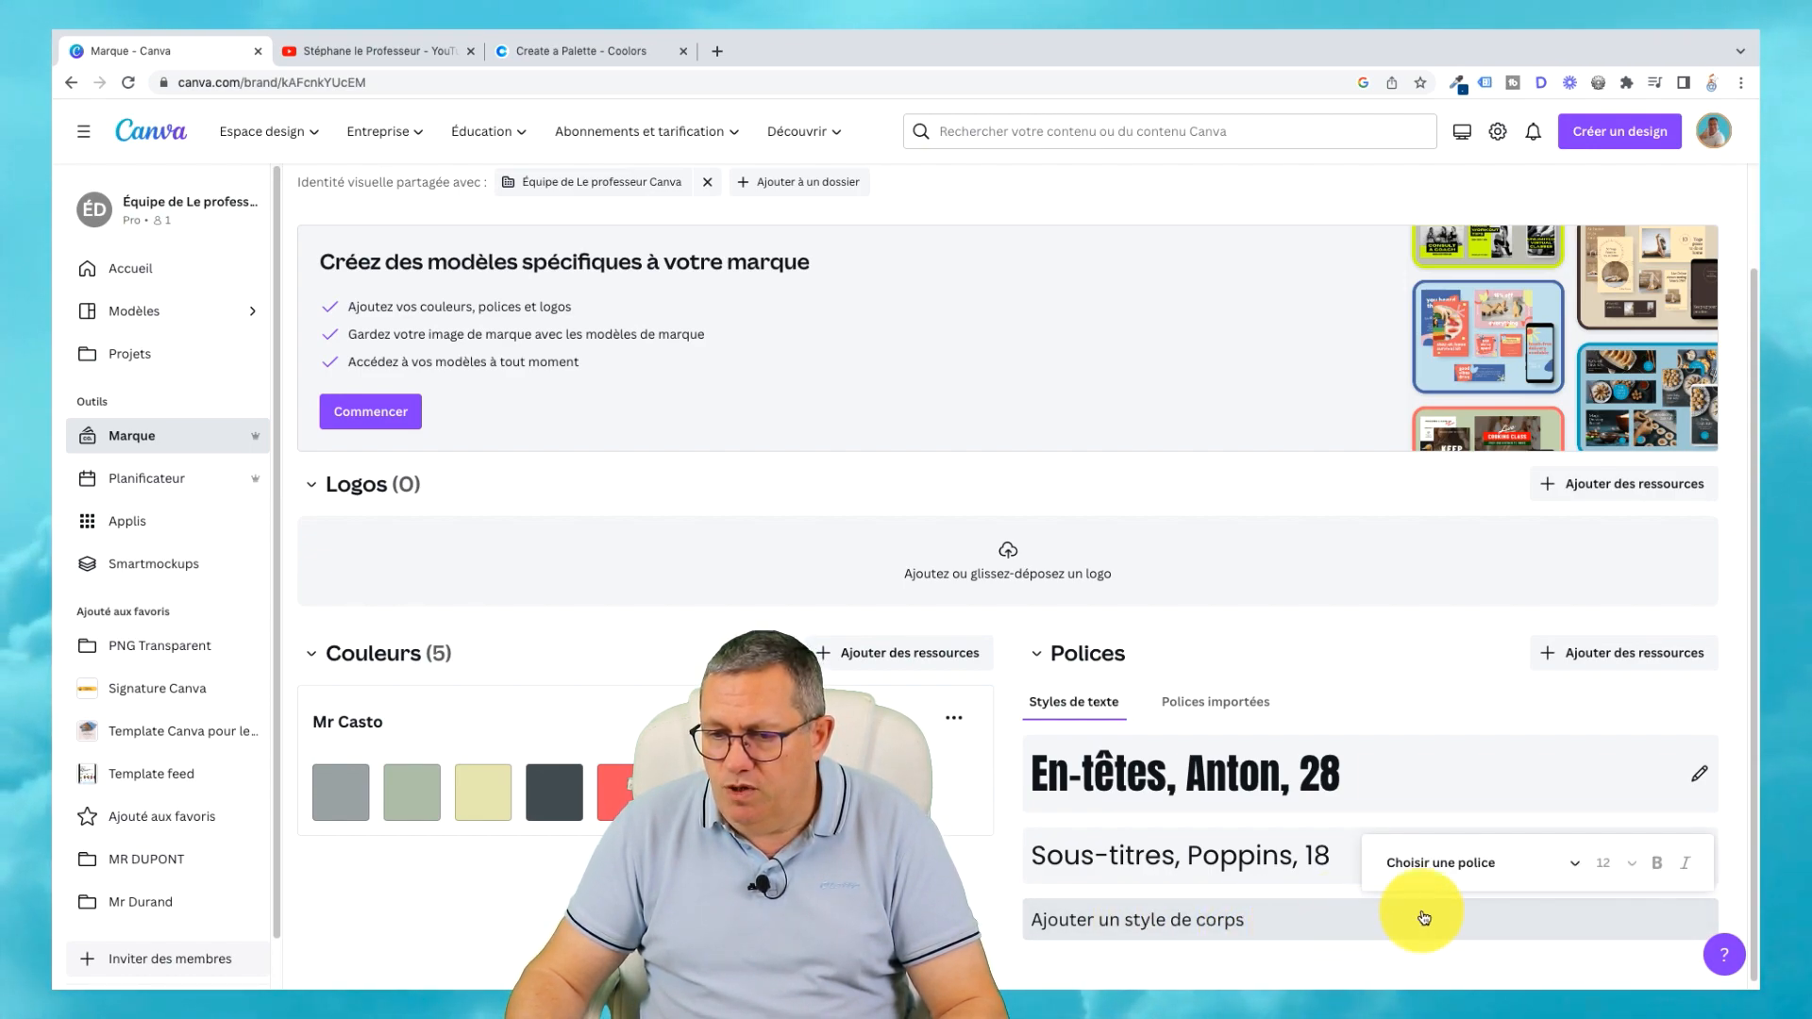
{"action": "left_click", "coordinate": [1576, 866]}
{"action": "left_click", "coordinate": [1400, 416]}
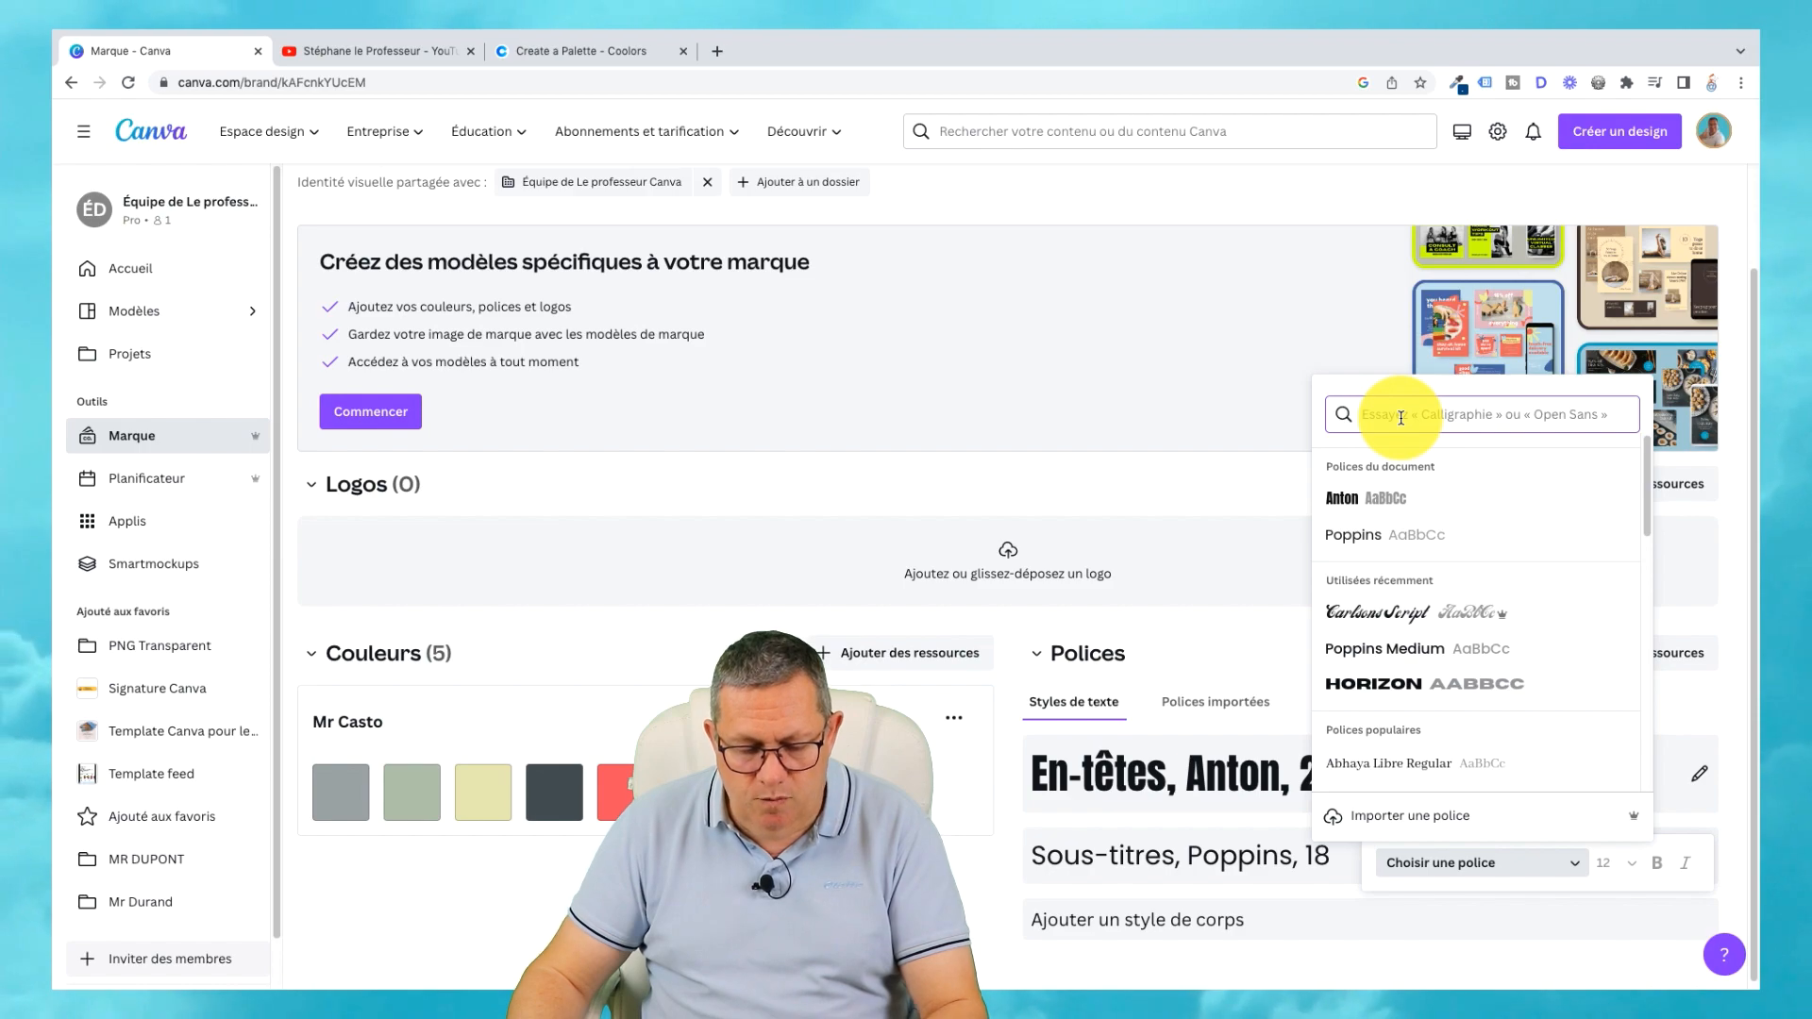
{"action": "type", "text": "sc"}
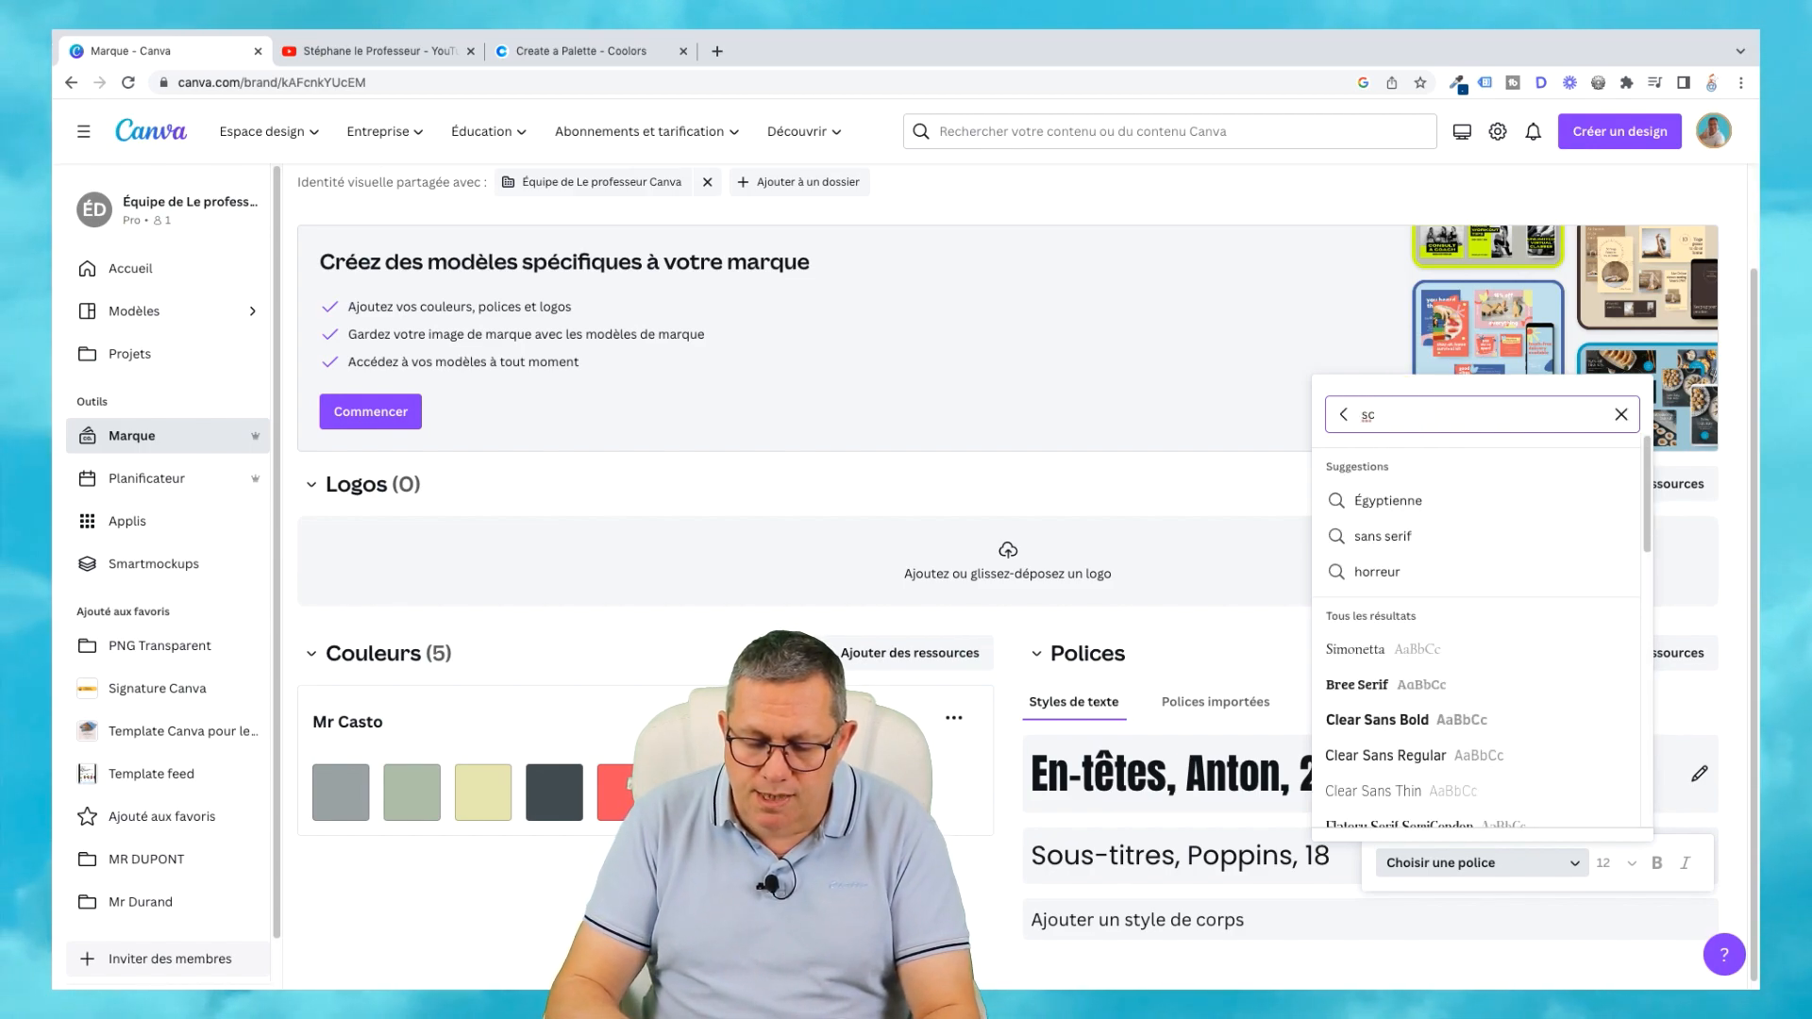
{"action": "type", "text": "ript"}
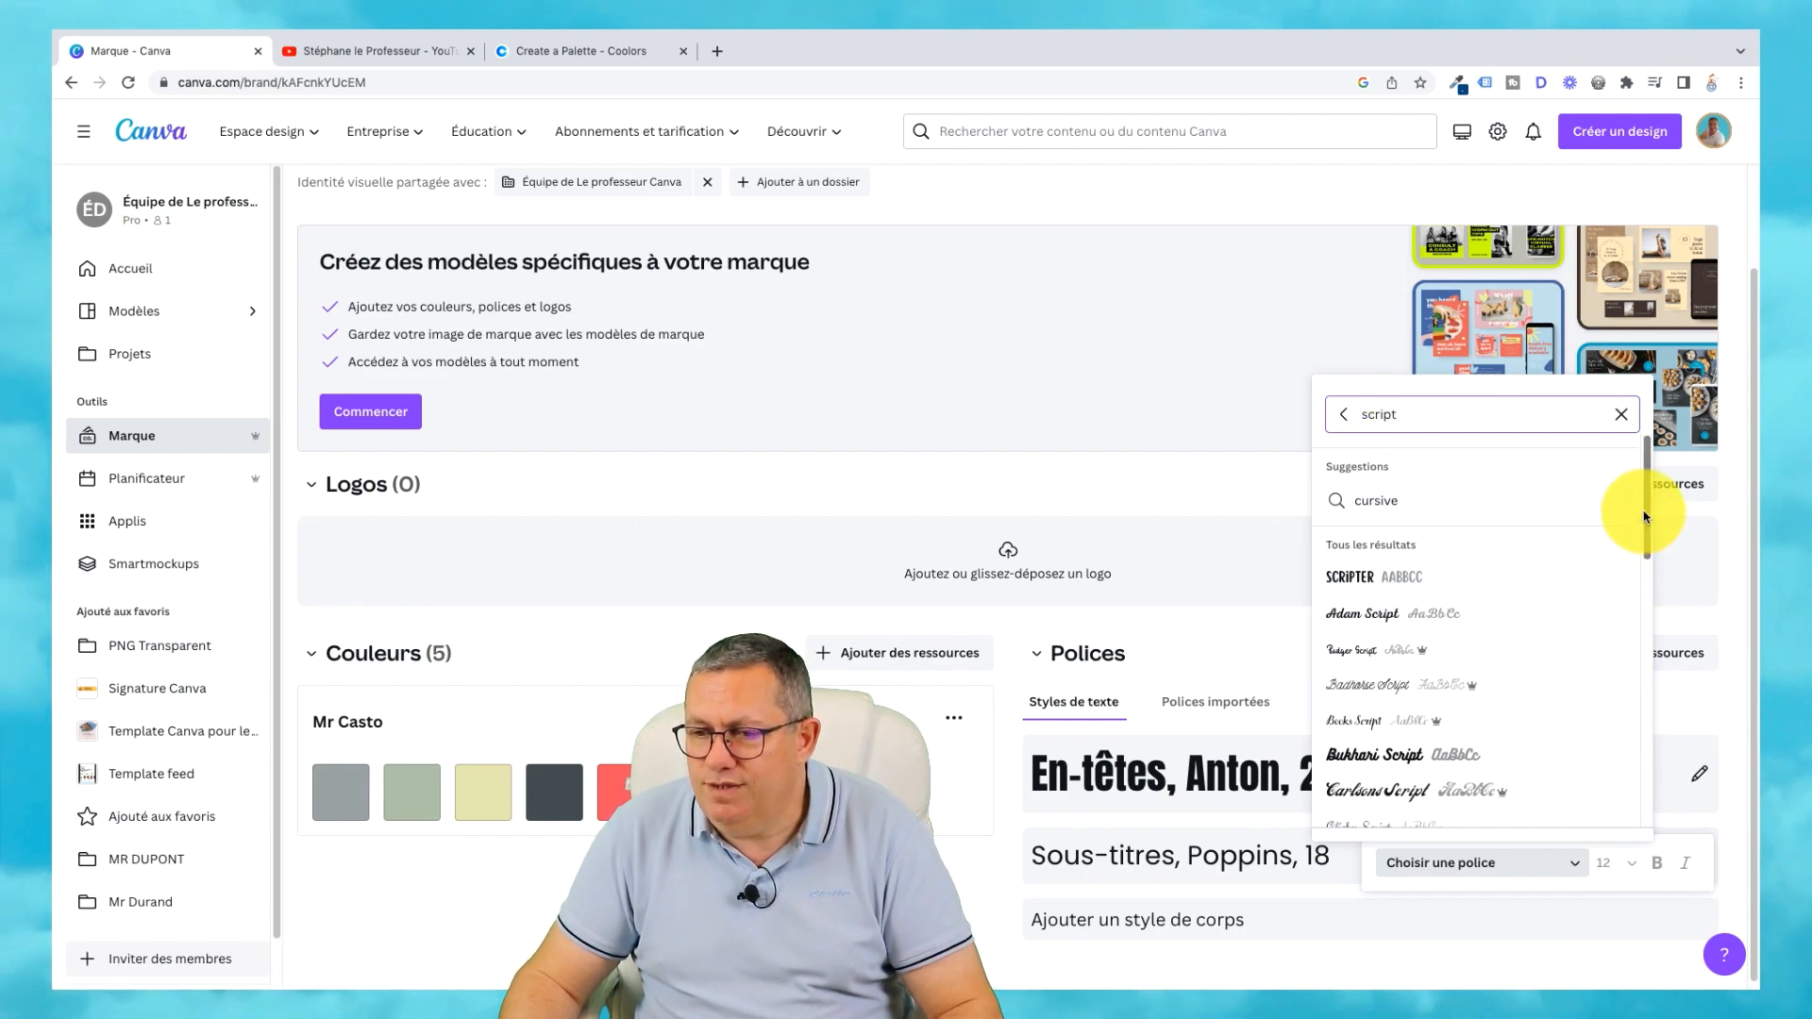
{"action": "left_click_drag", "start_coordinate": [1647, 514], "coordinate": [1646, 567]}
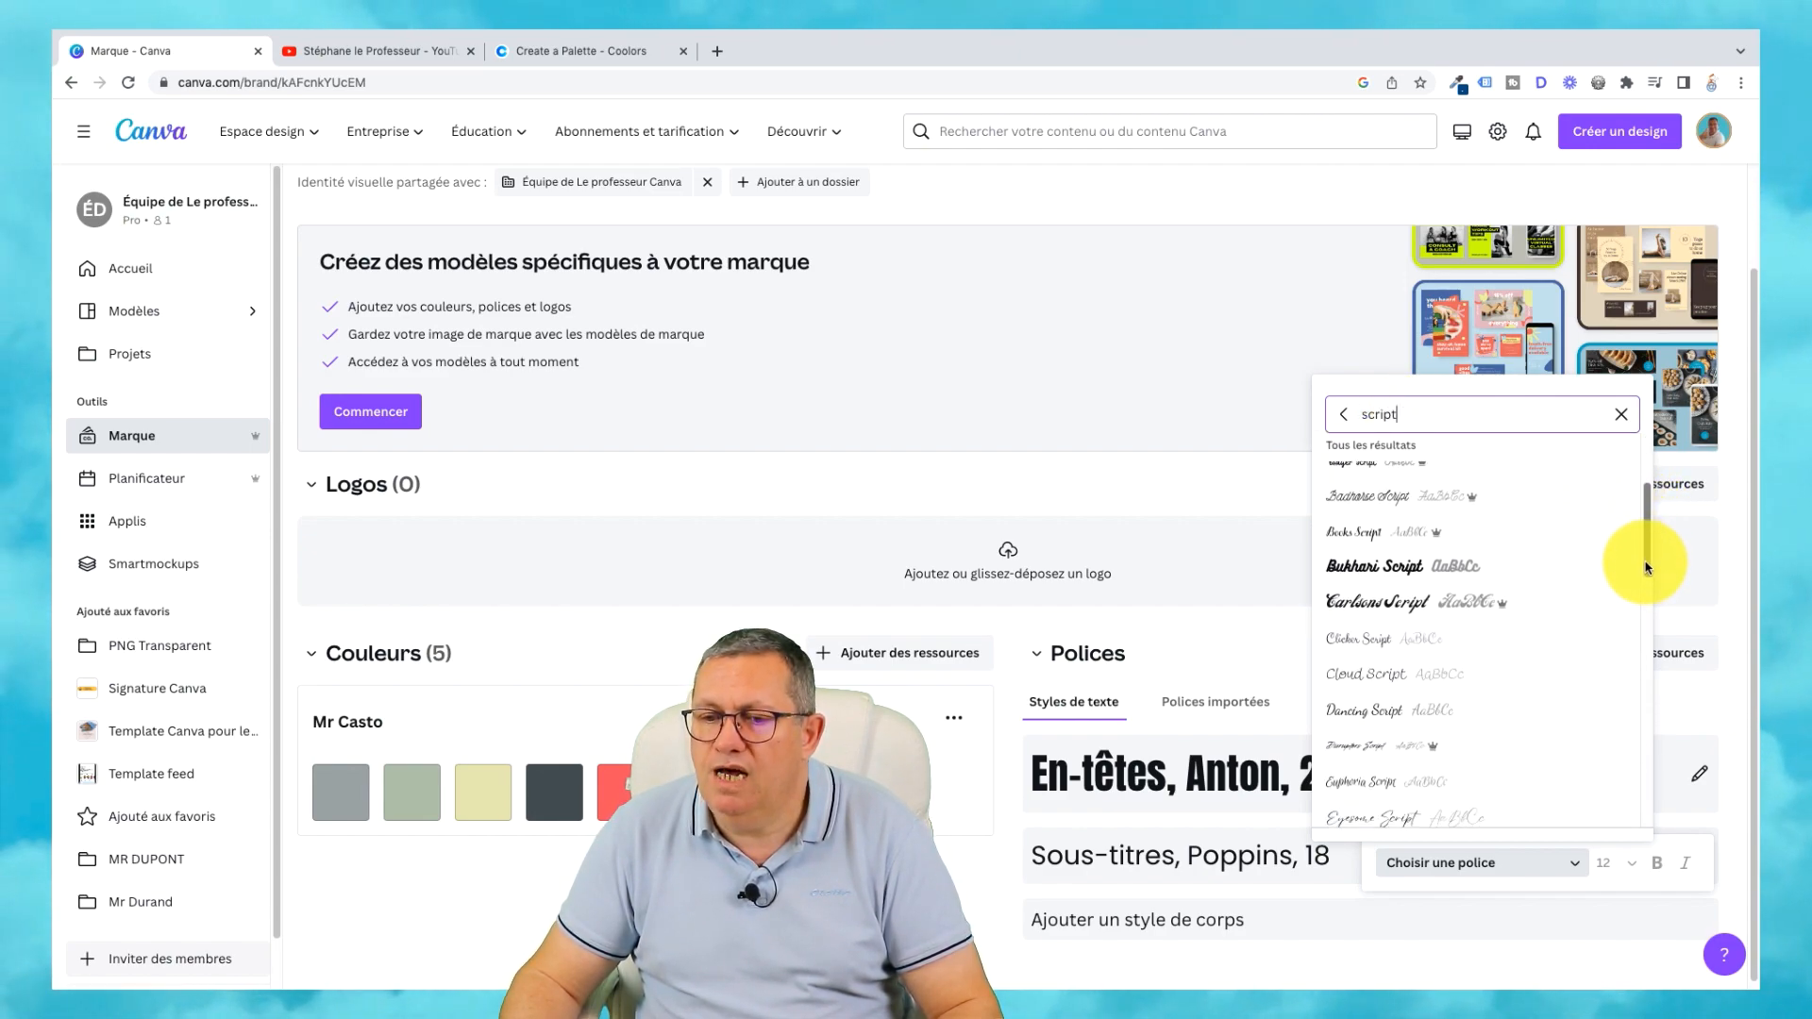
{"action": "left_click", "coordinate": [1360, 639]}
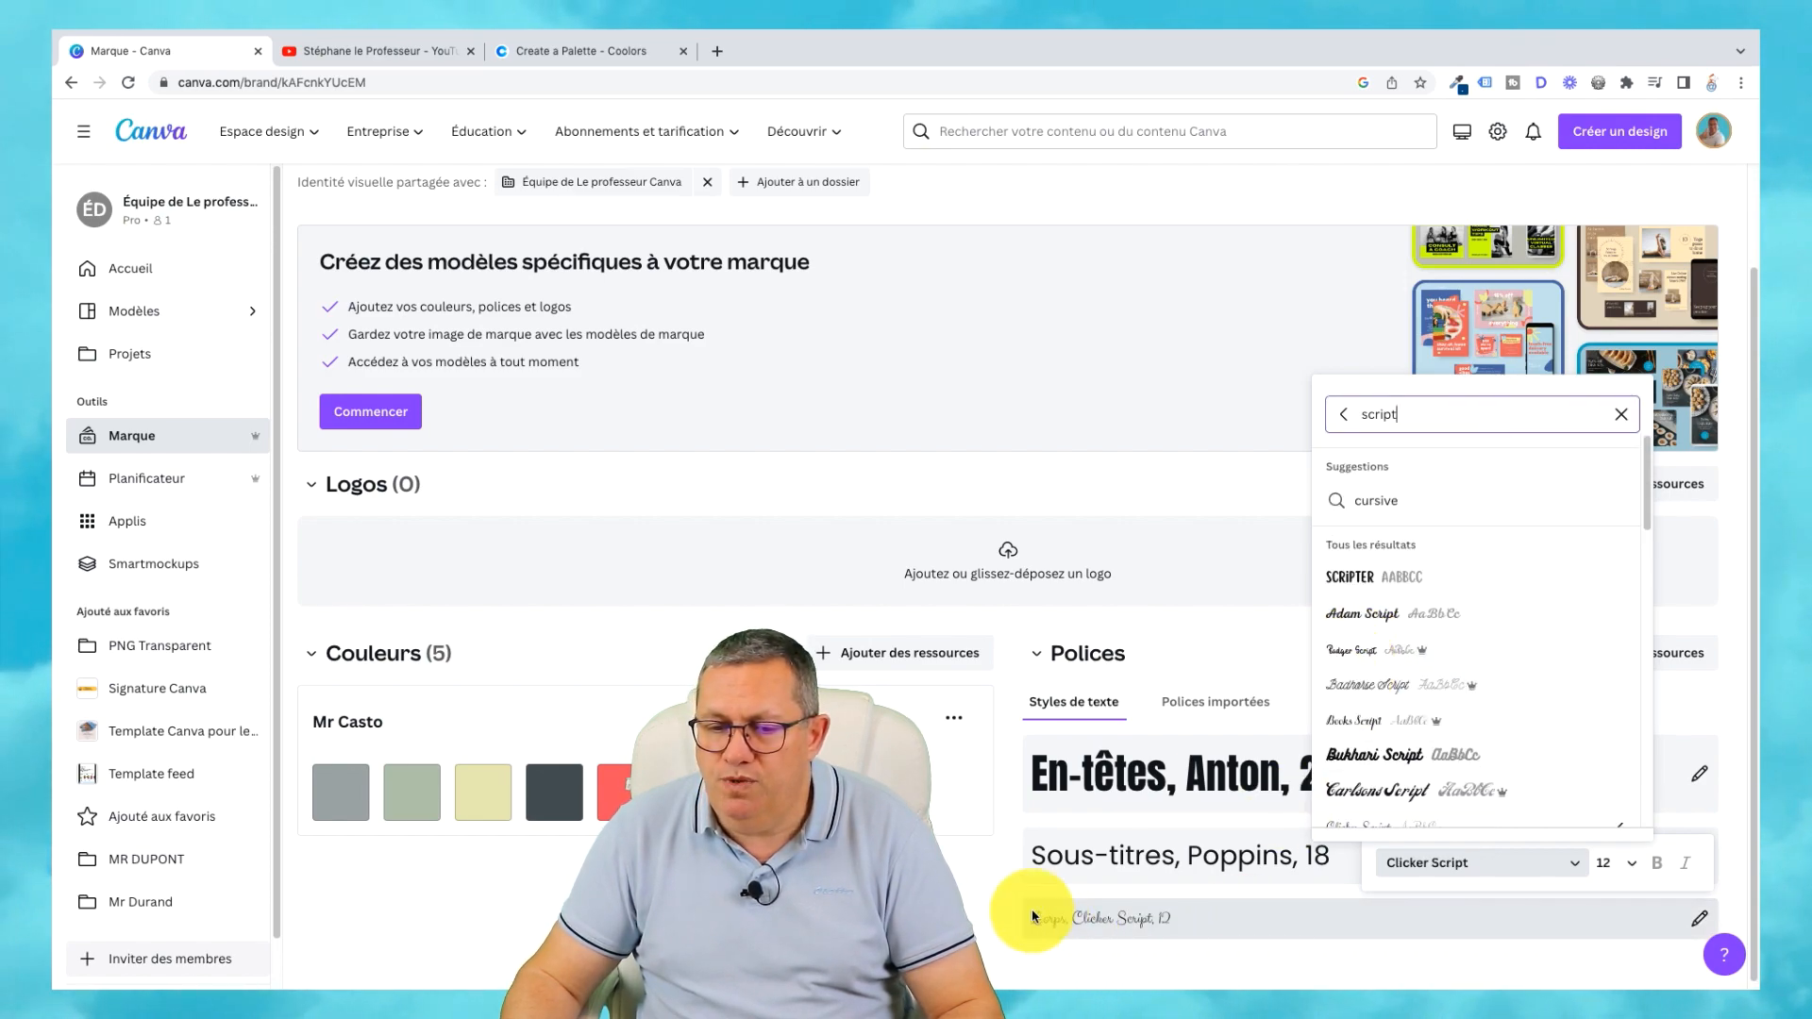
{"action": "left_click", "coordinate": [995, 898]}
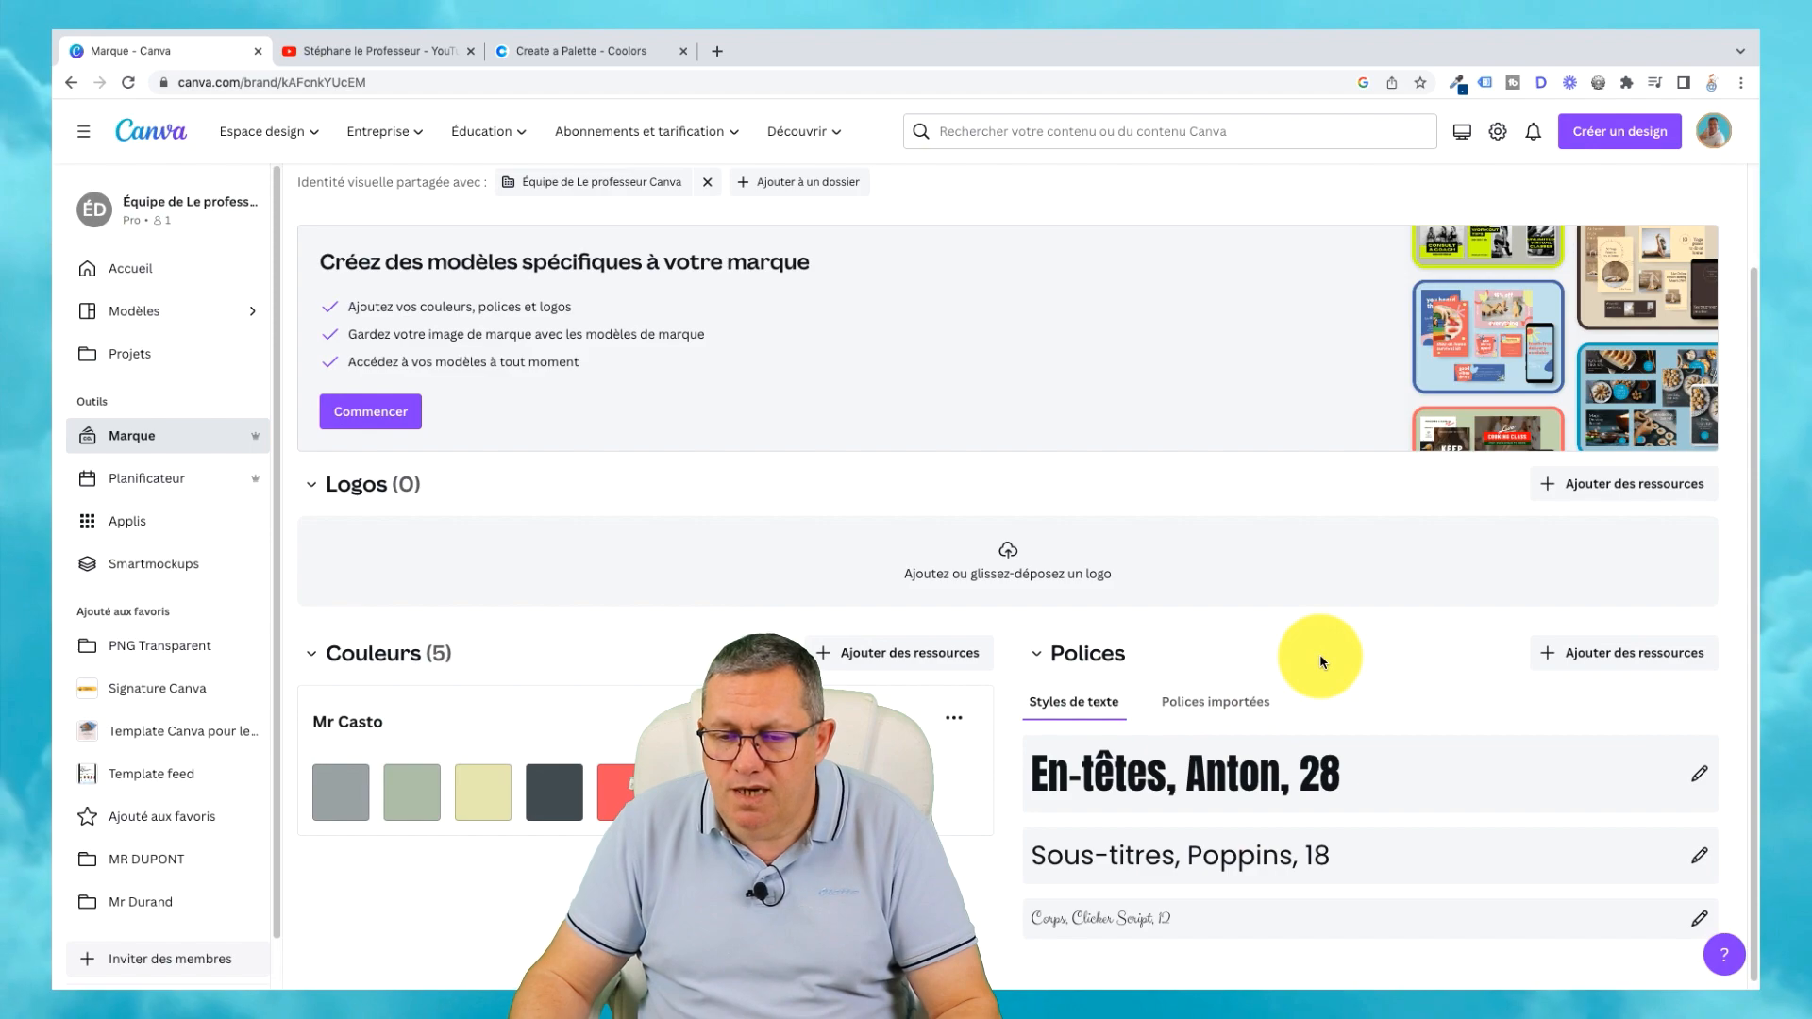
{"action": "left_click", "coordinate": [1247, 709]}
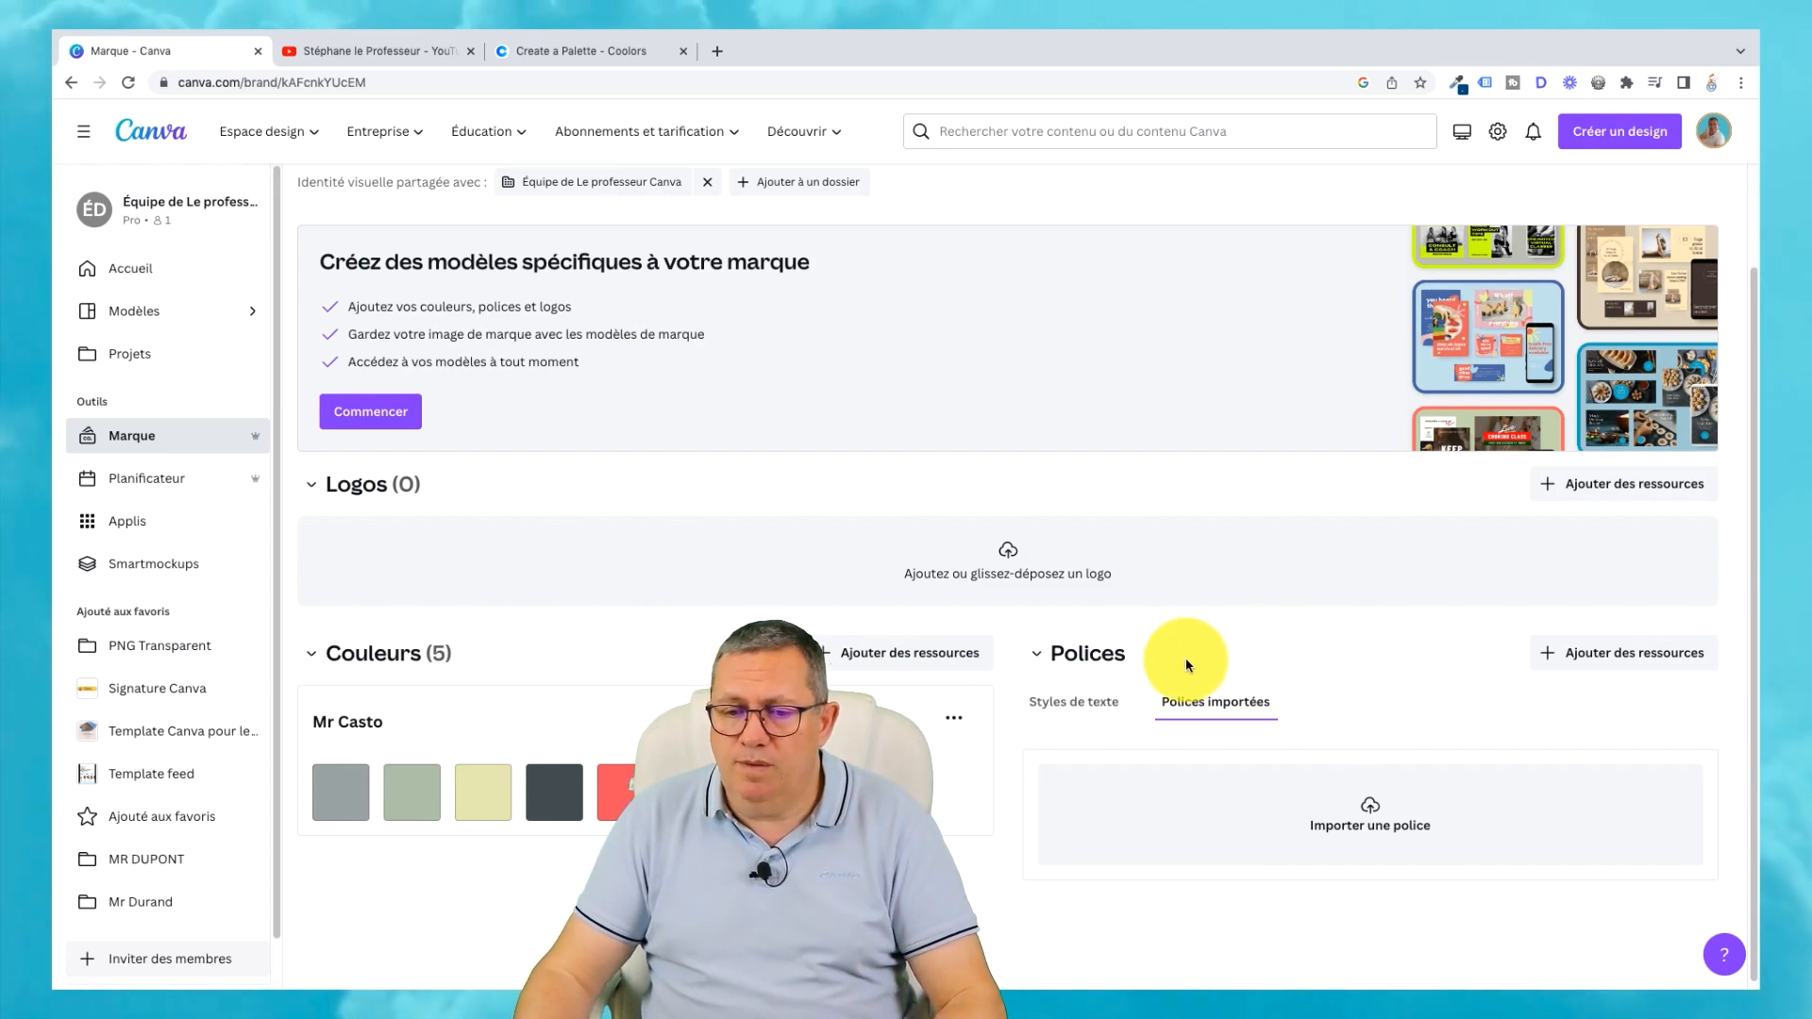
{"action": "left_click", "coordinate": [1093, 710]}
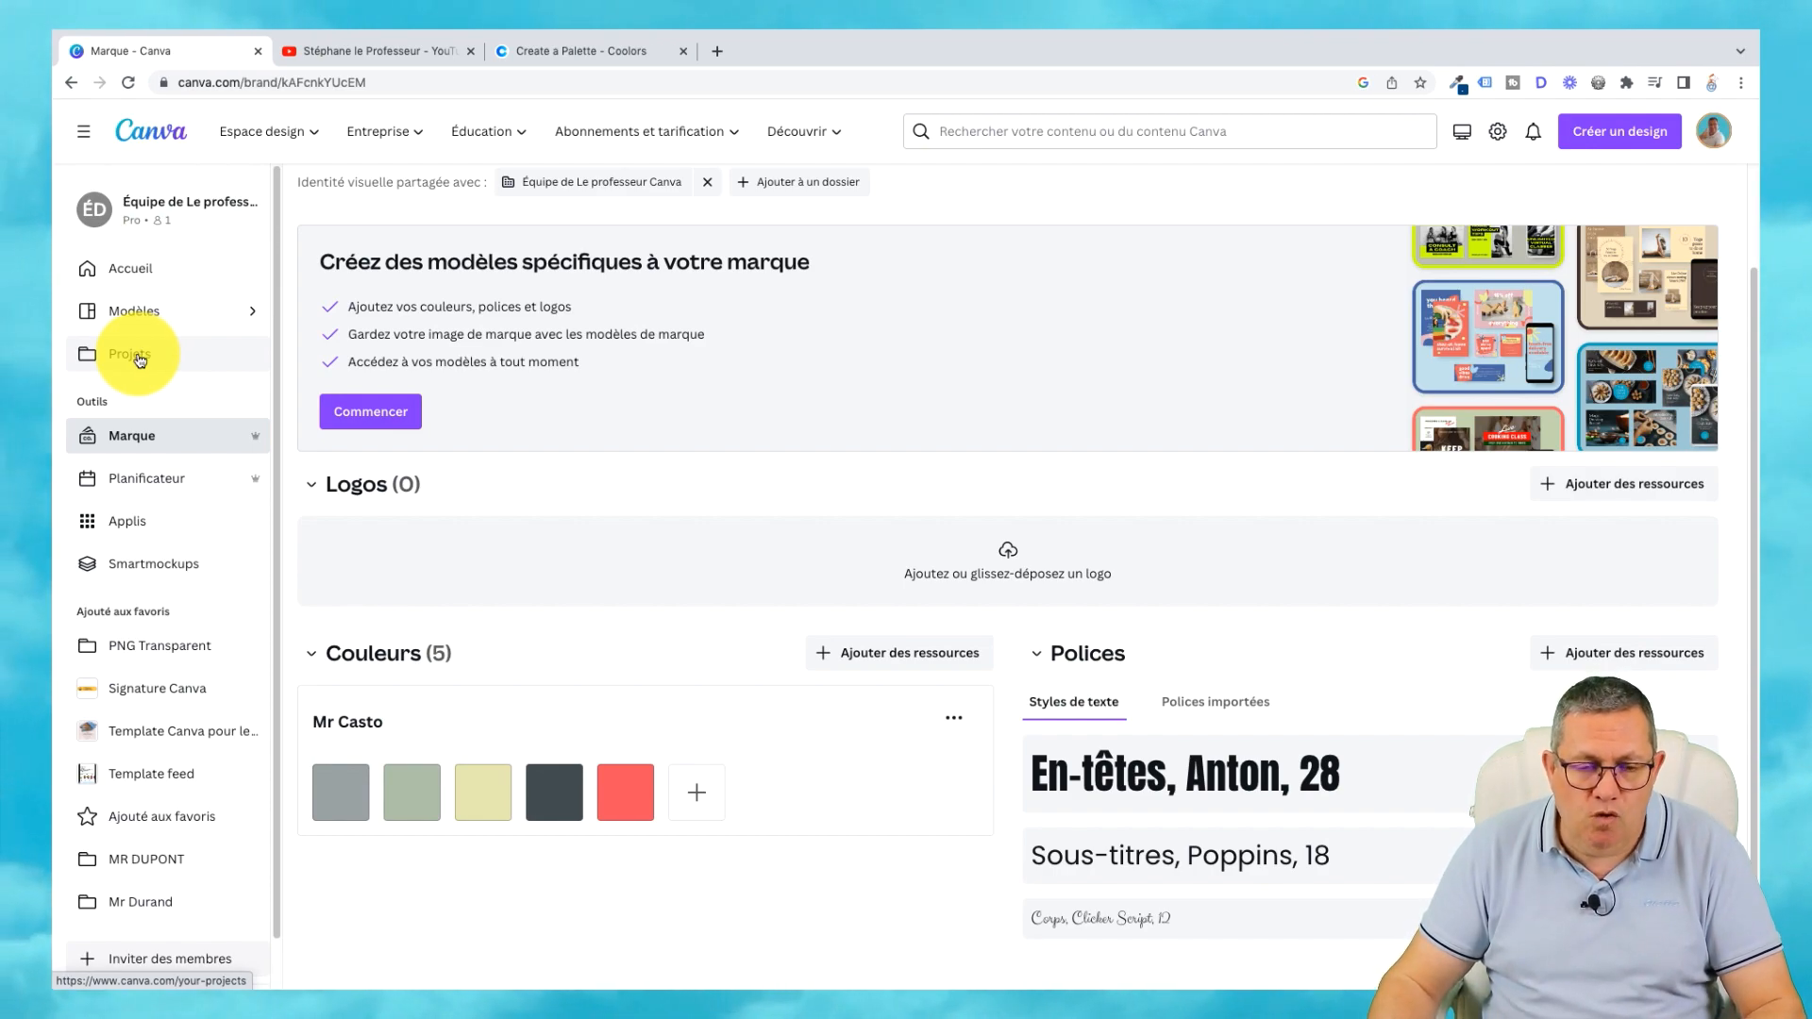
Create a new folder in the projects area, named after the client.
{"action": "left_click", "coordinate": [140, 359]}
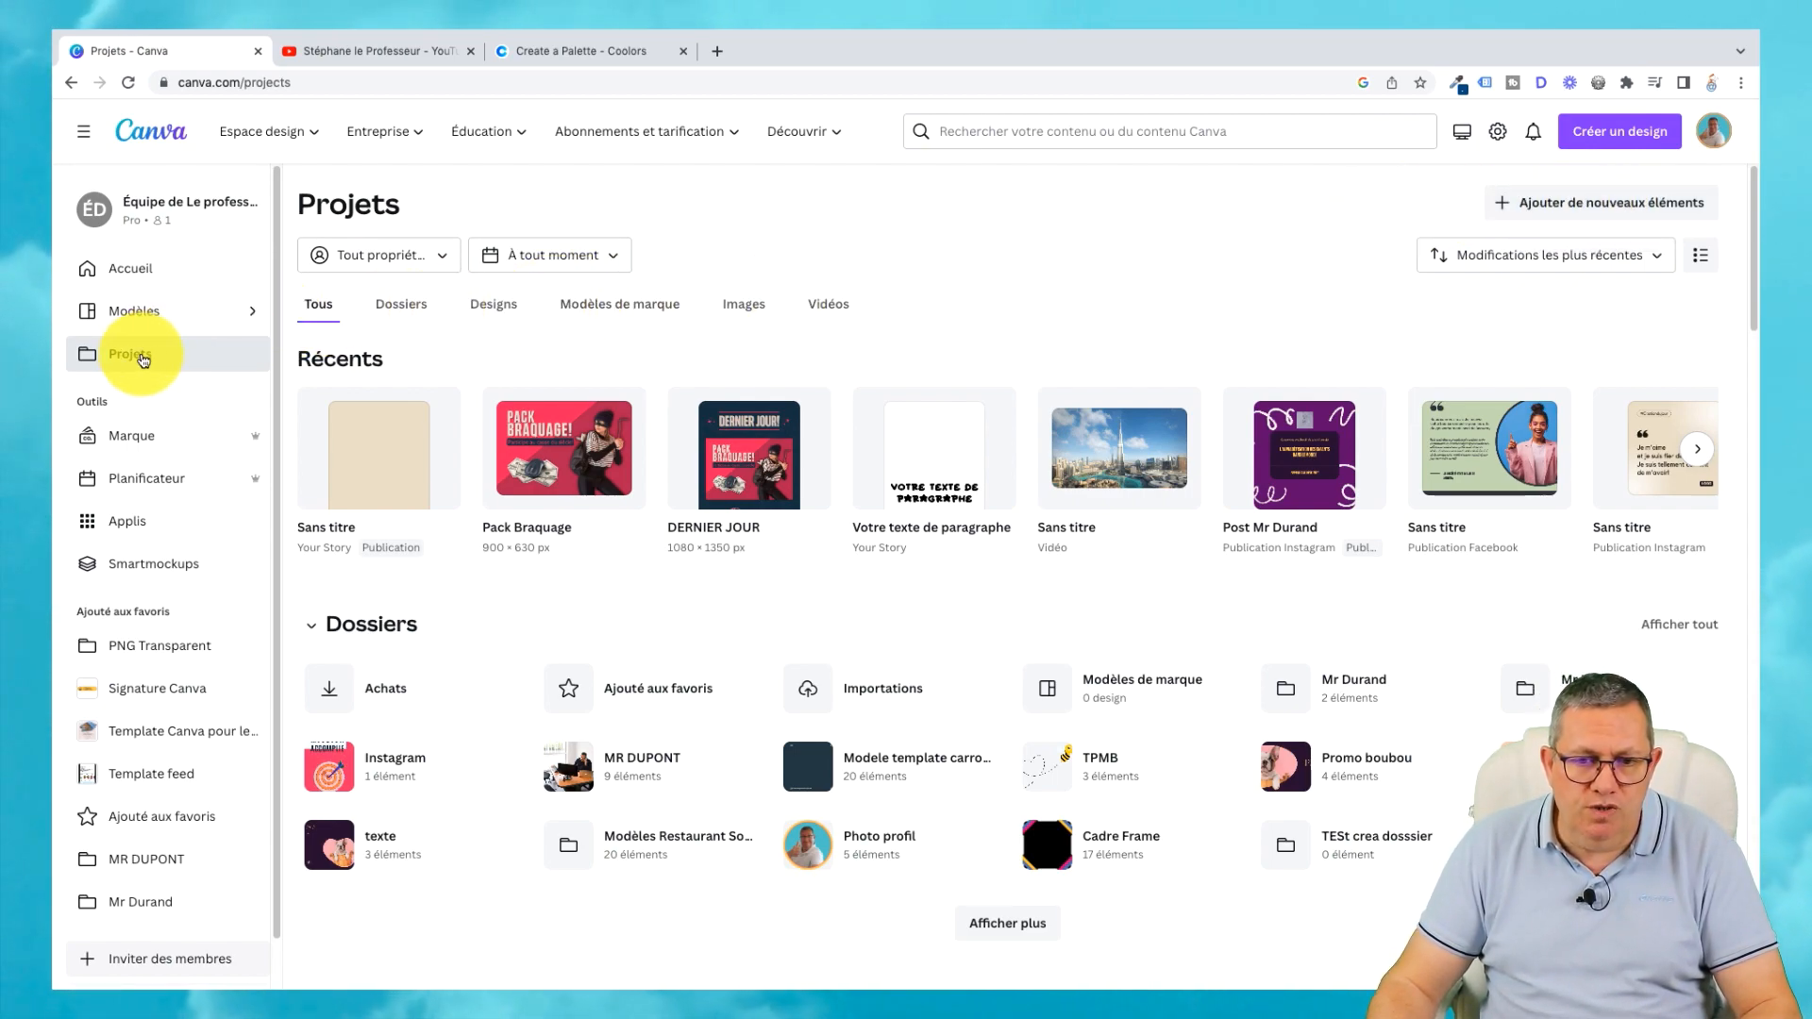
{"action": "left_click", "coordinate": [1592, 213]}
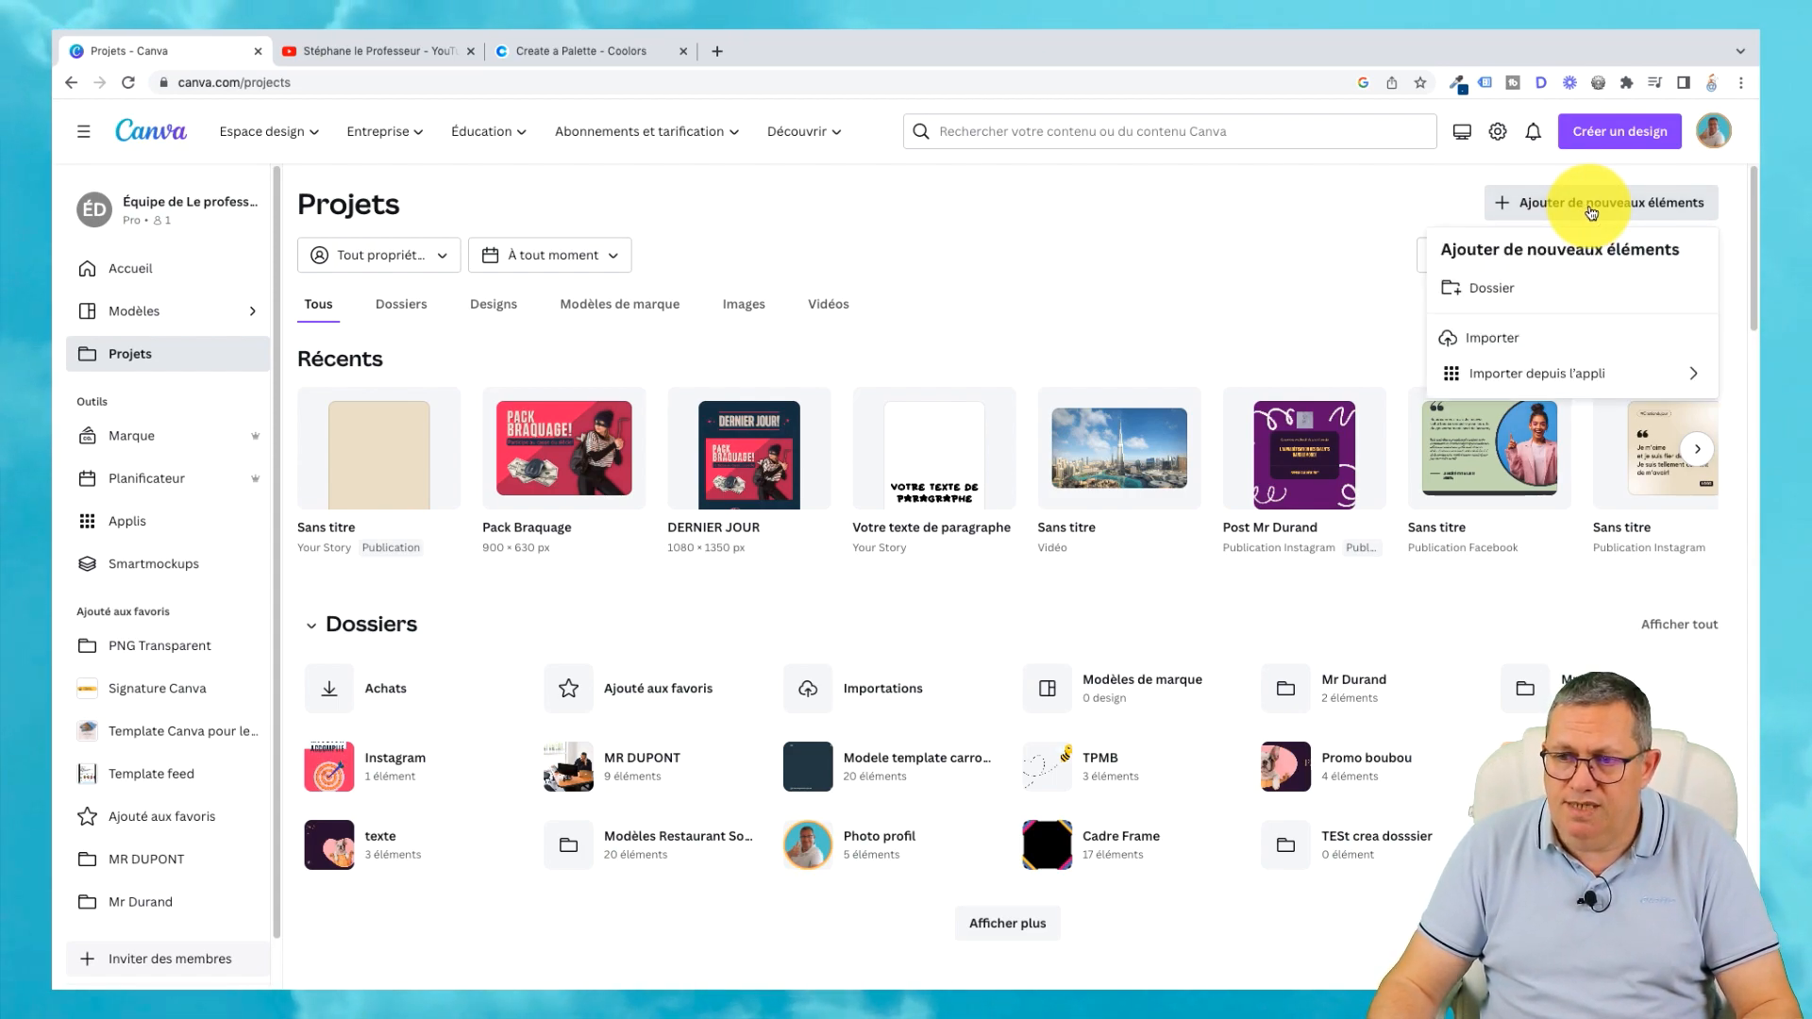
{"action": "left_click", "coordinate": [1511, 290]}
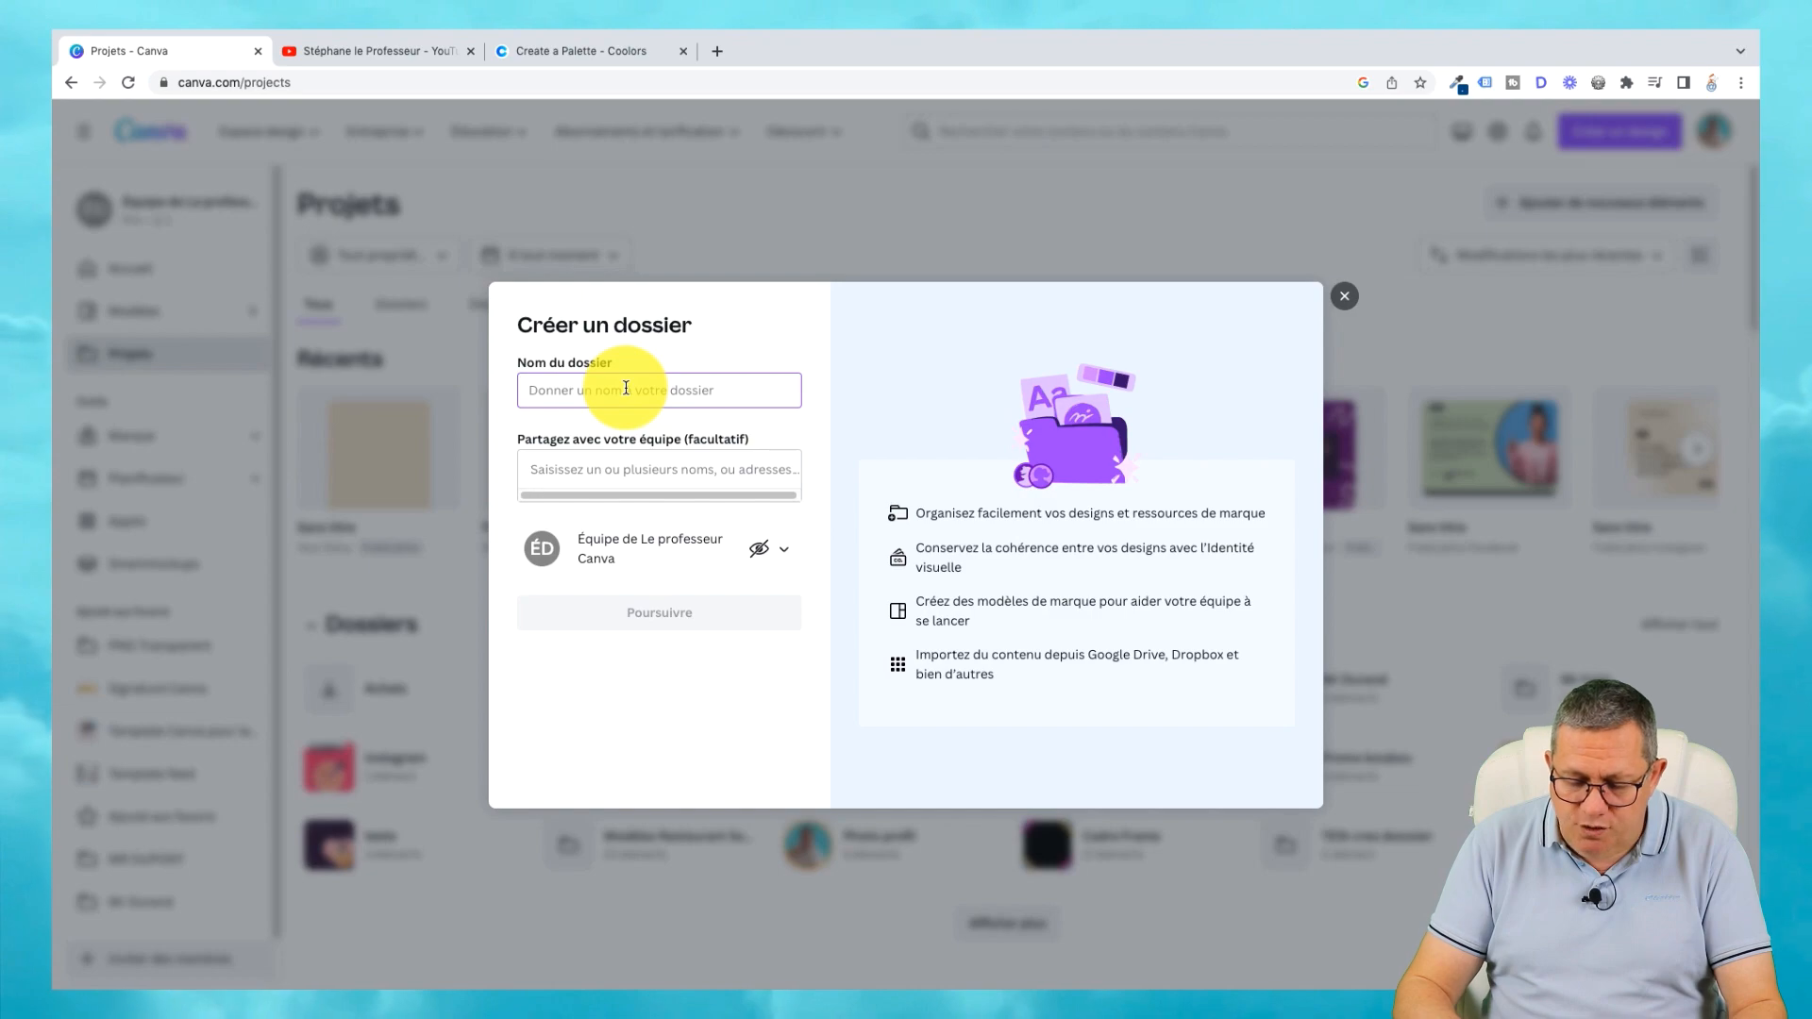
{"action": "type", "text": "Mr Casto"}
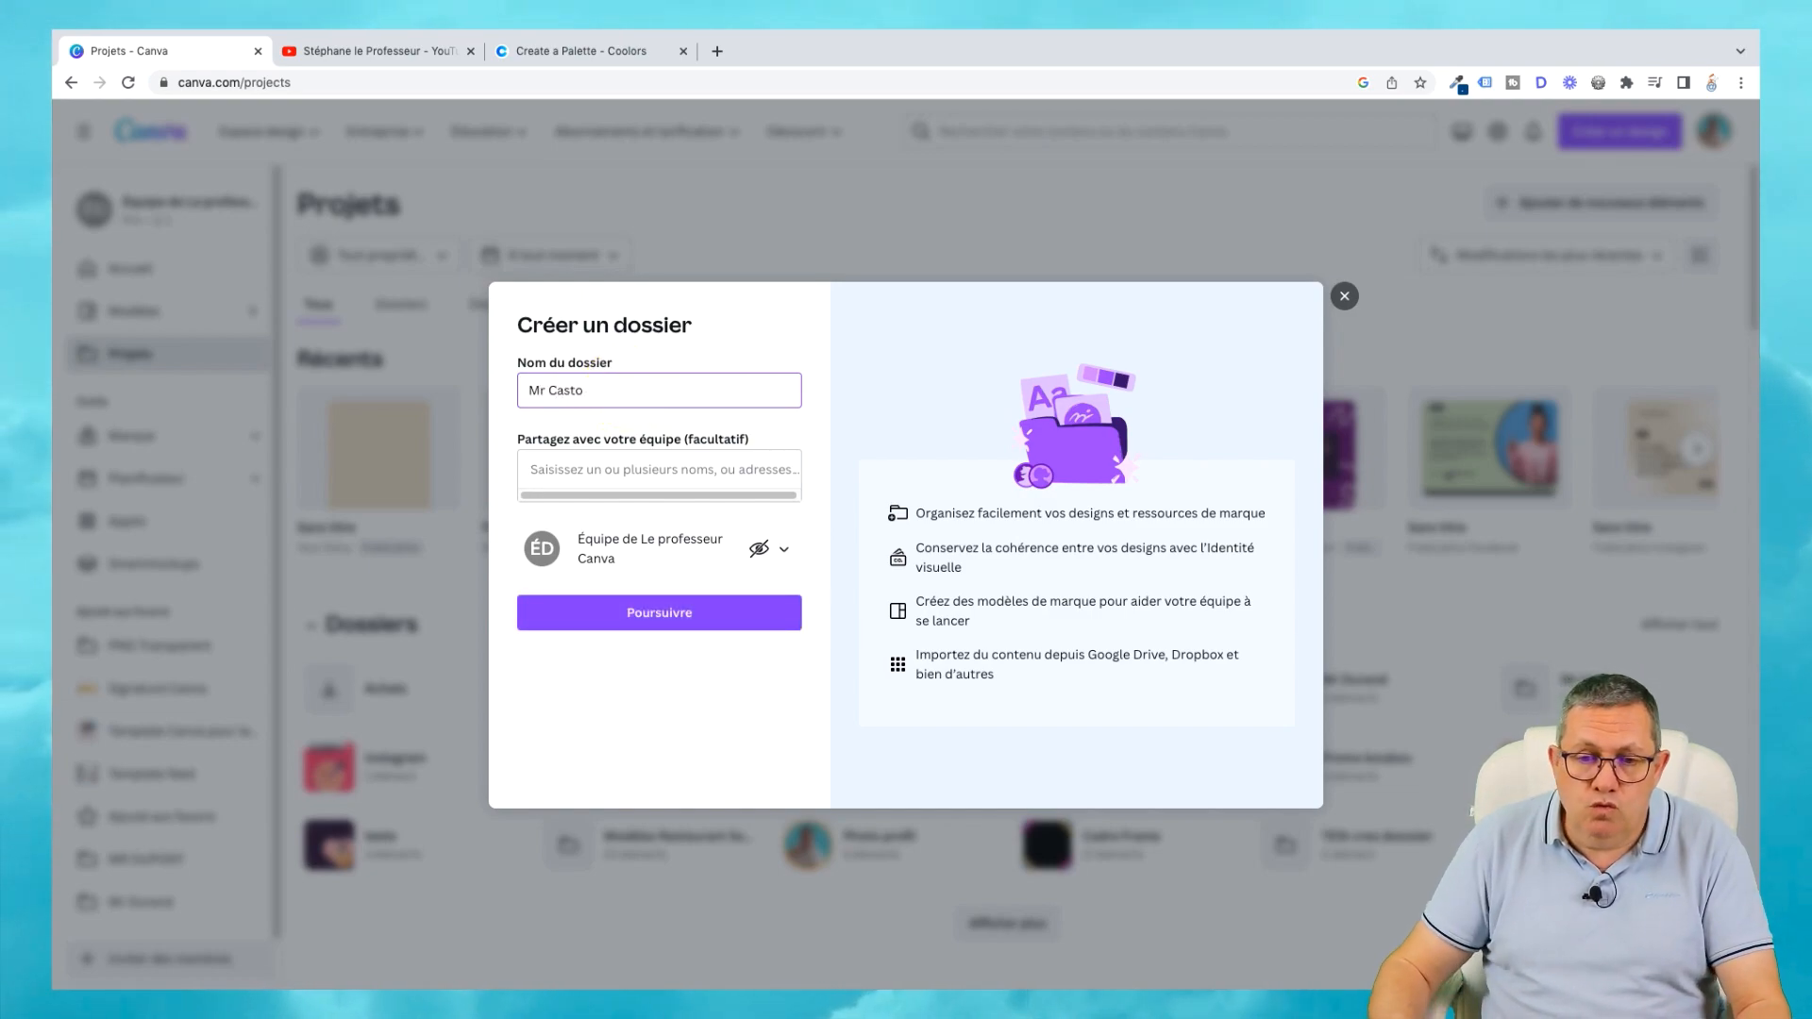
{"action": "left_click", "coordinate": [672, 616]}
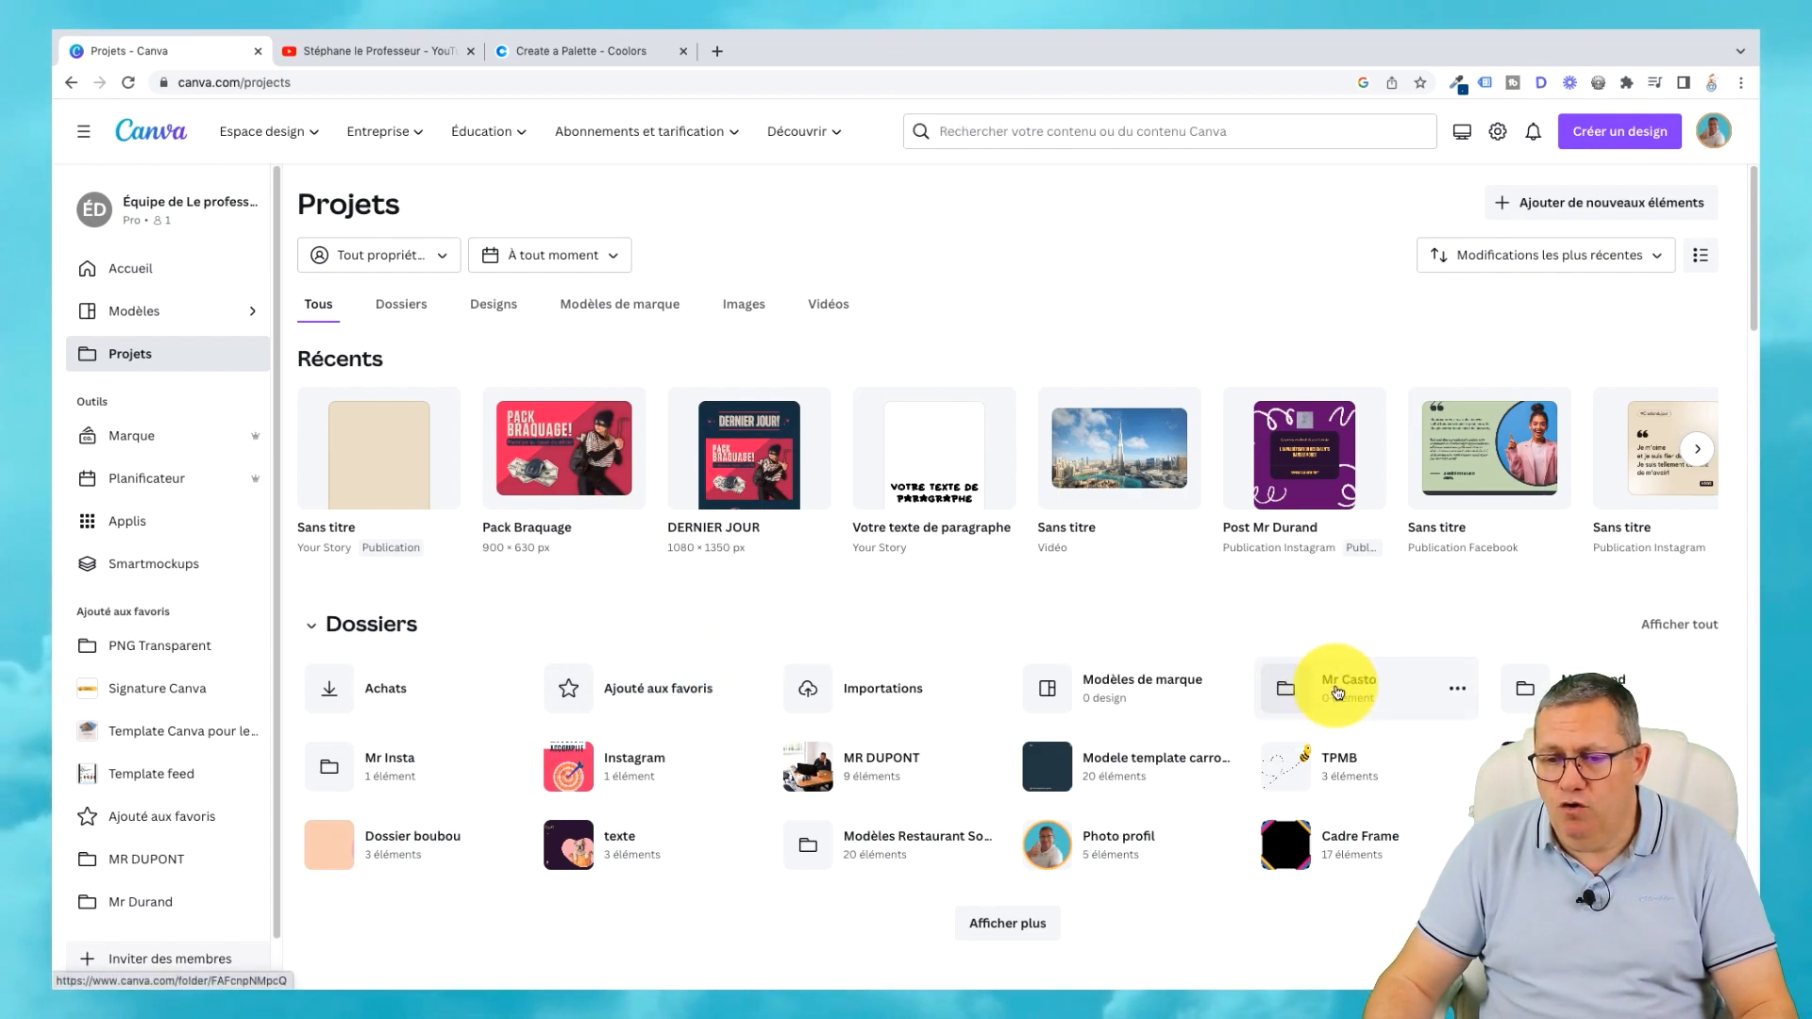
Create a subfolder named Instagram inside the client's new folder.
{"action": "left_click", "coordinate": [1363, 696]}
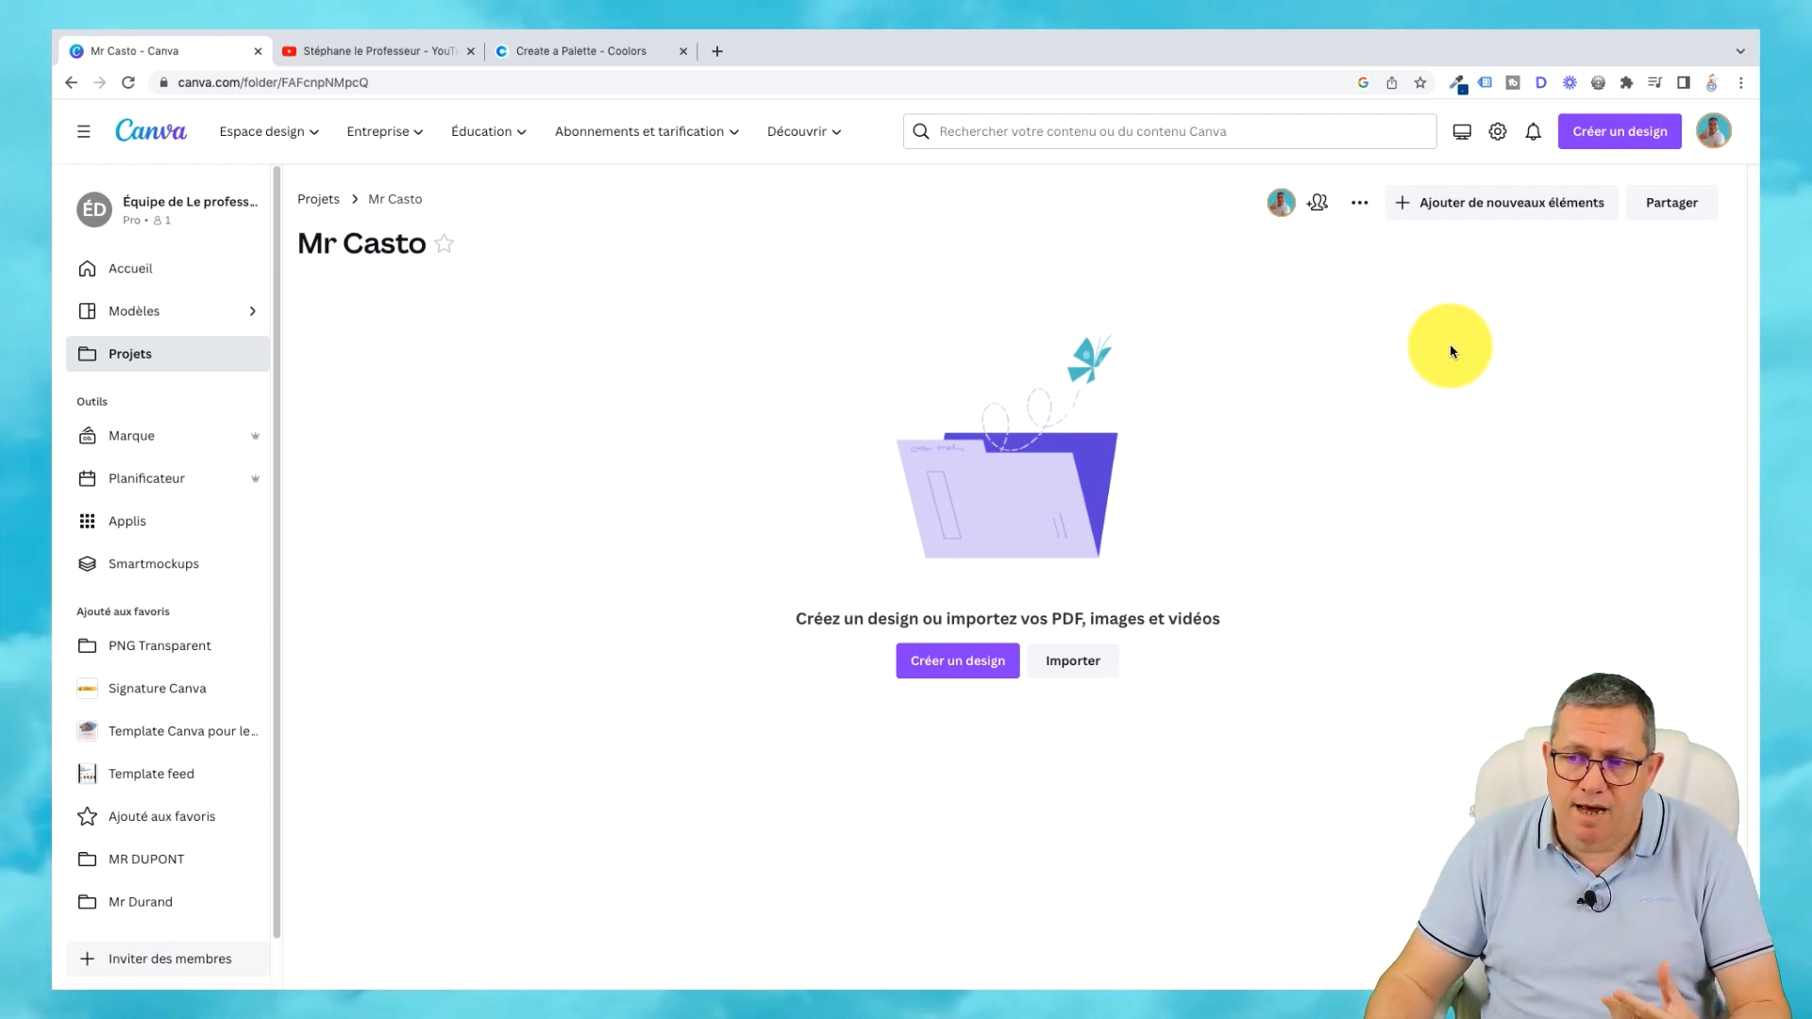
{"action": "left_click", "coordinate": [1487, 220]}
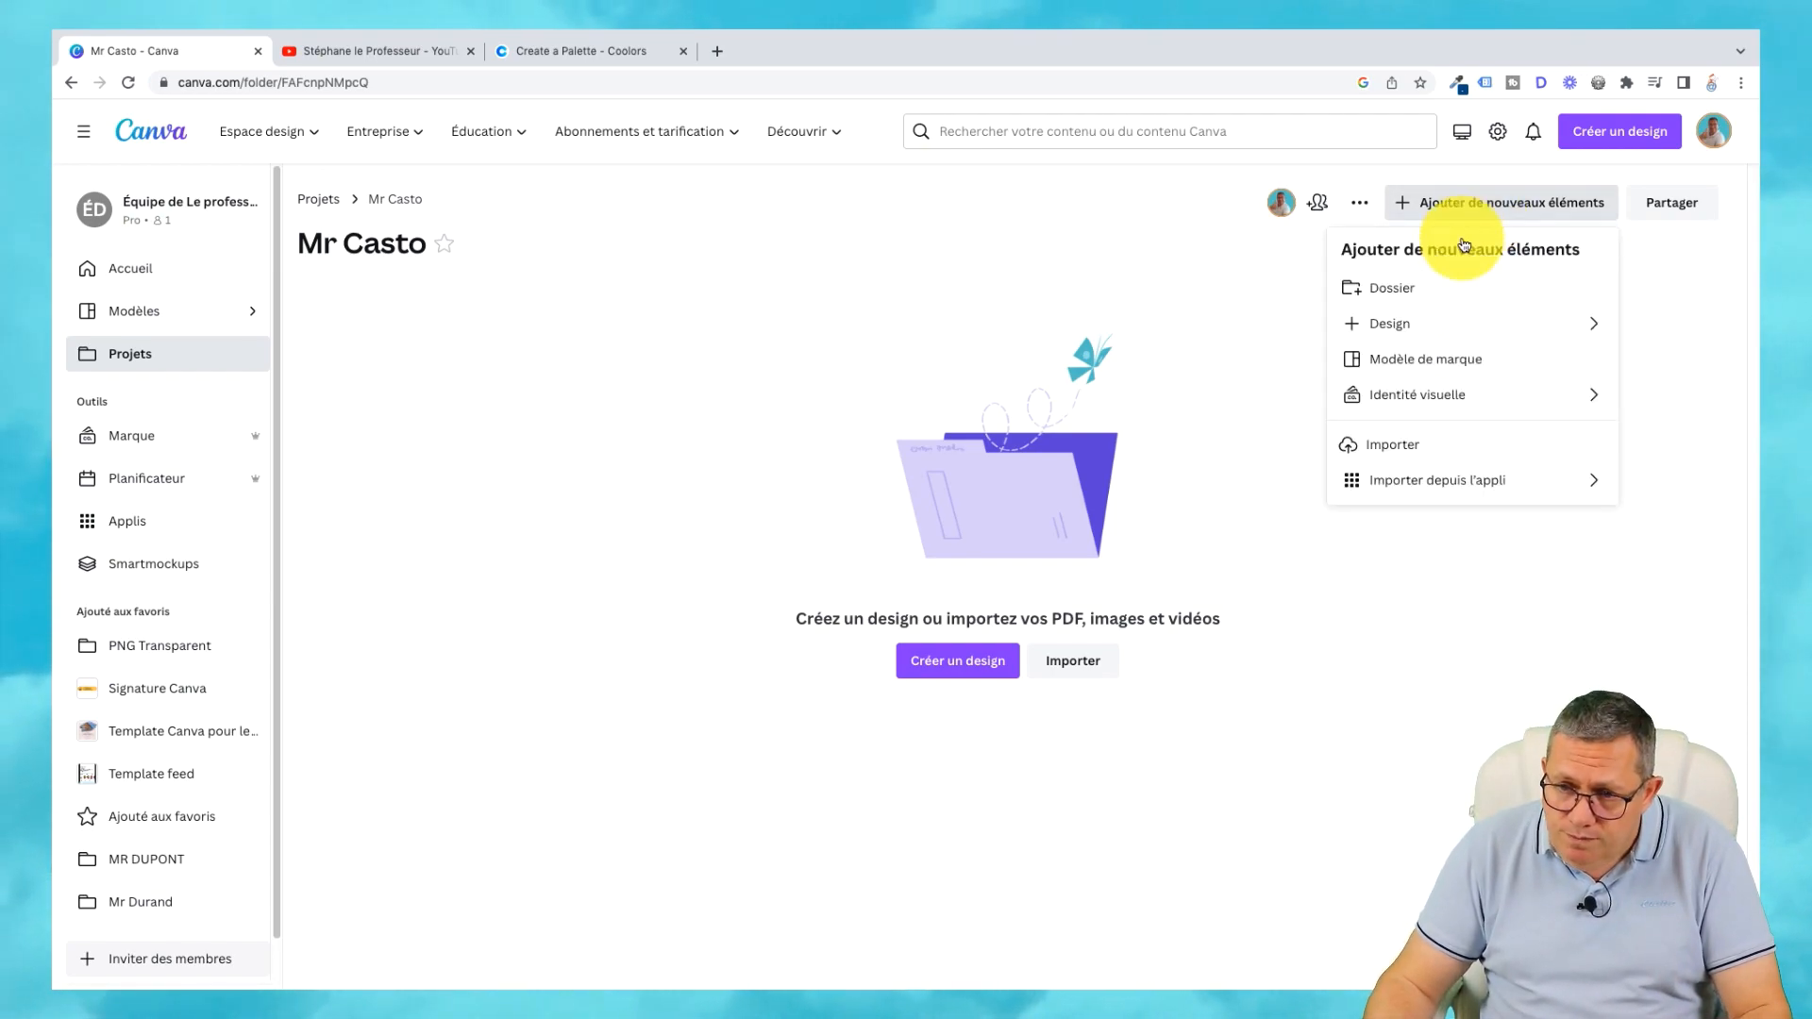
{"action": "left_click", "coordinate": [1404, 291]}
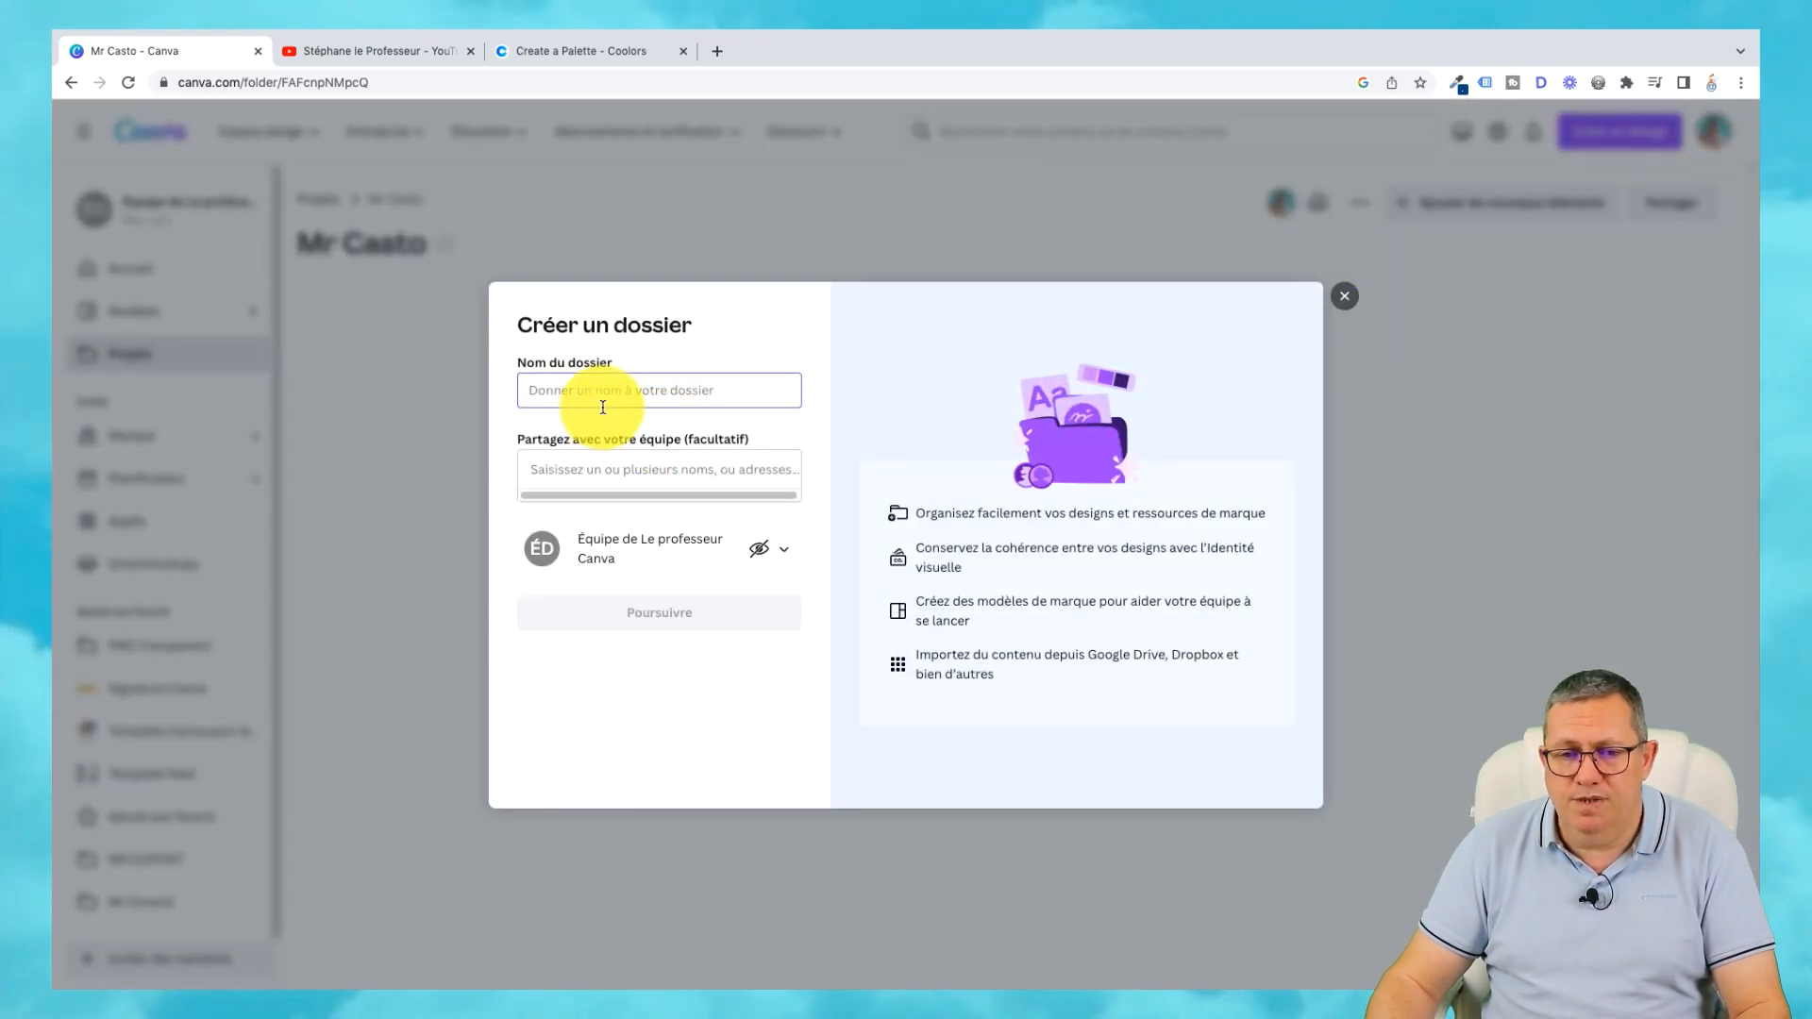
{"action": "type", "text": "Instagram"}
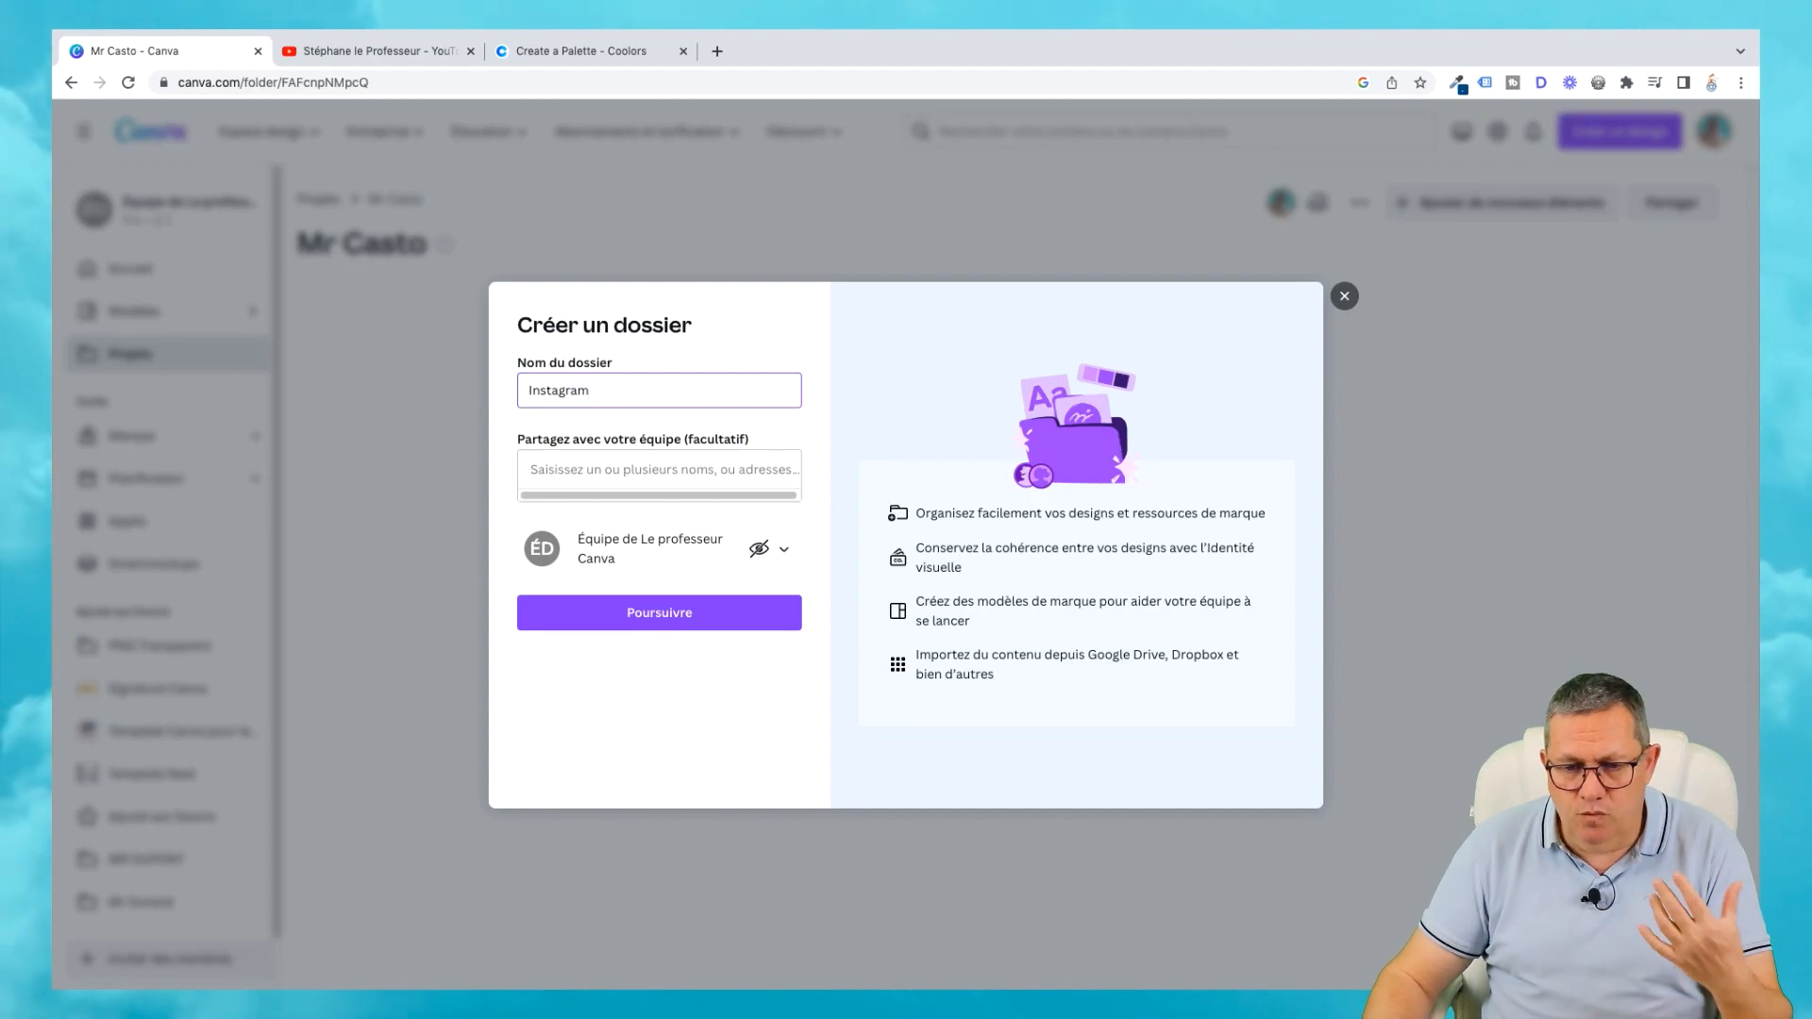
{"action": "left_click", "coordinate": [663, 619]}
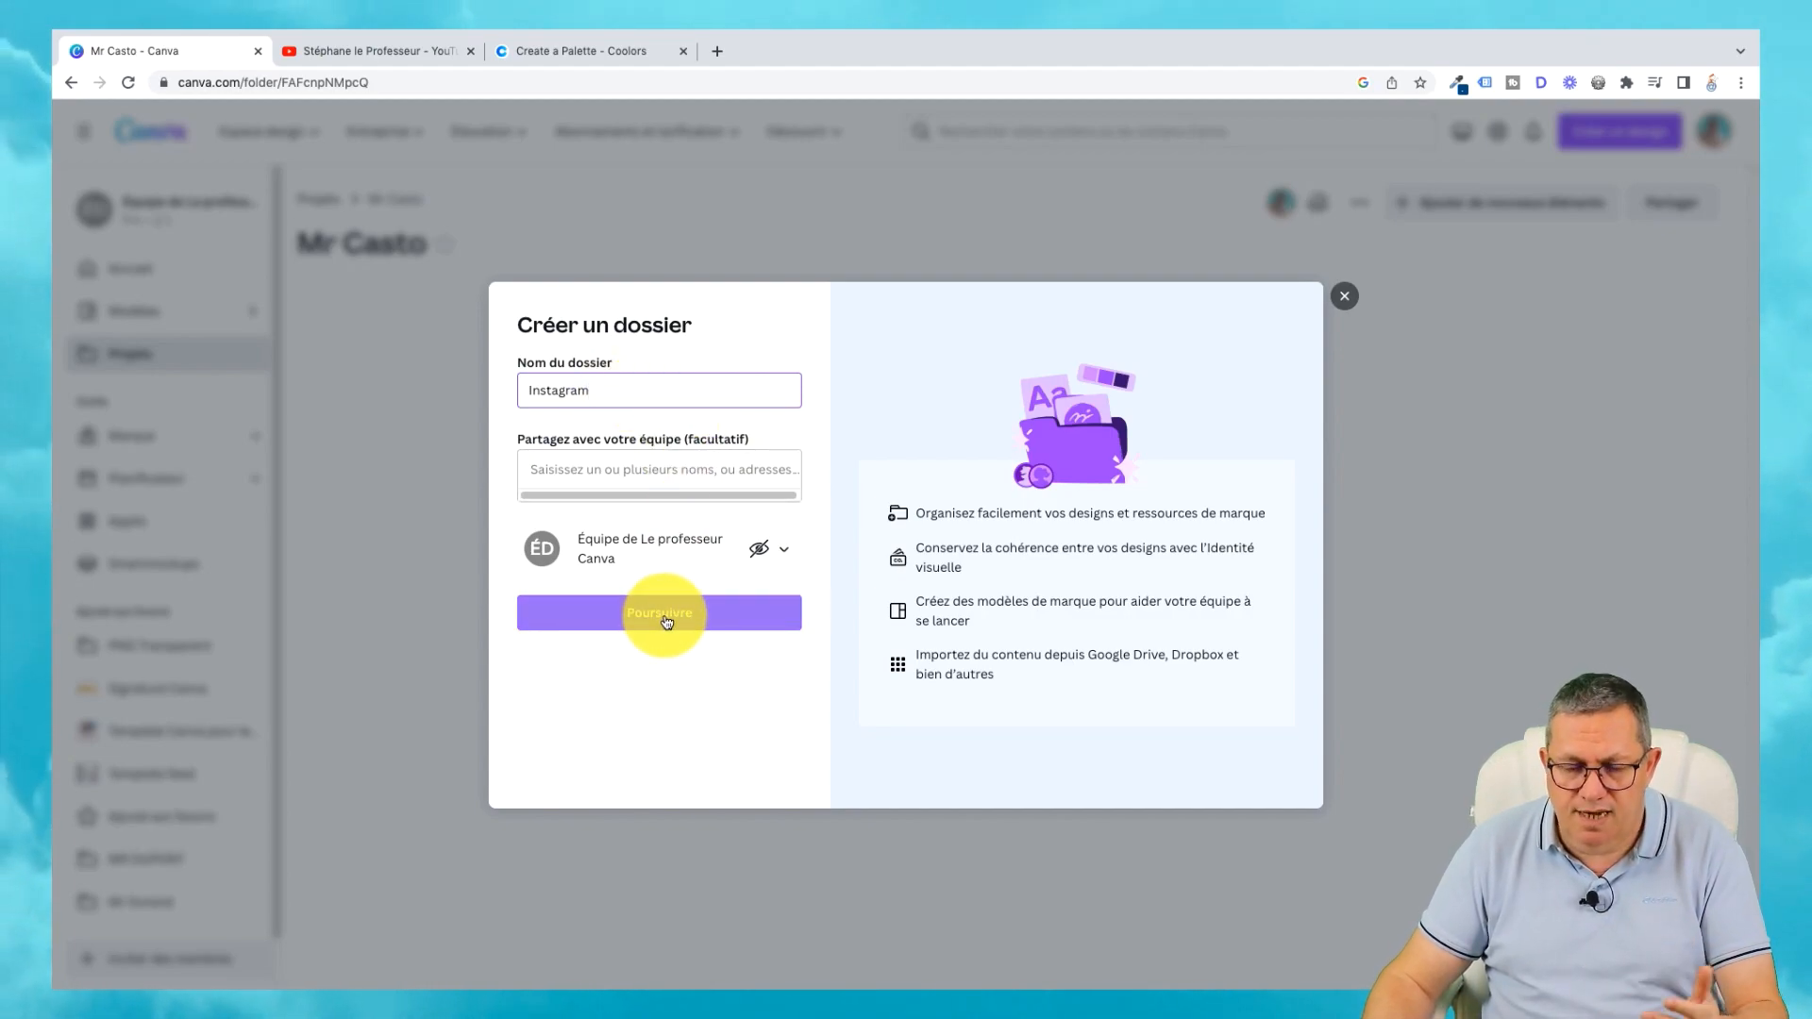
{"action": "left_click", "coordinate": [665, 618]}
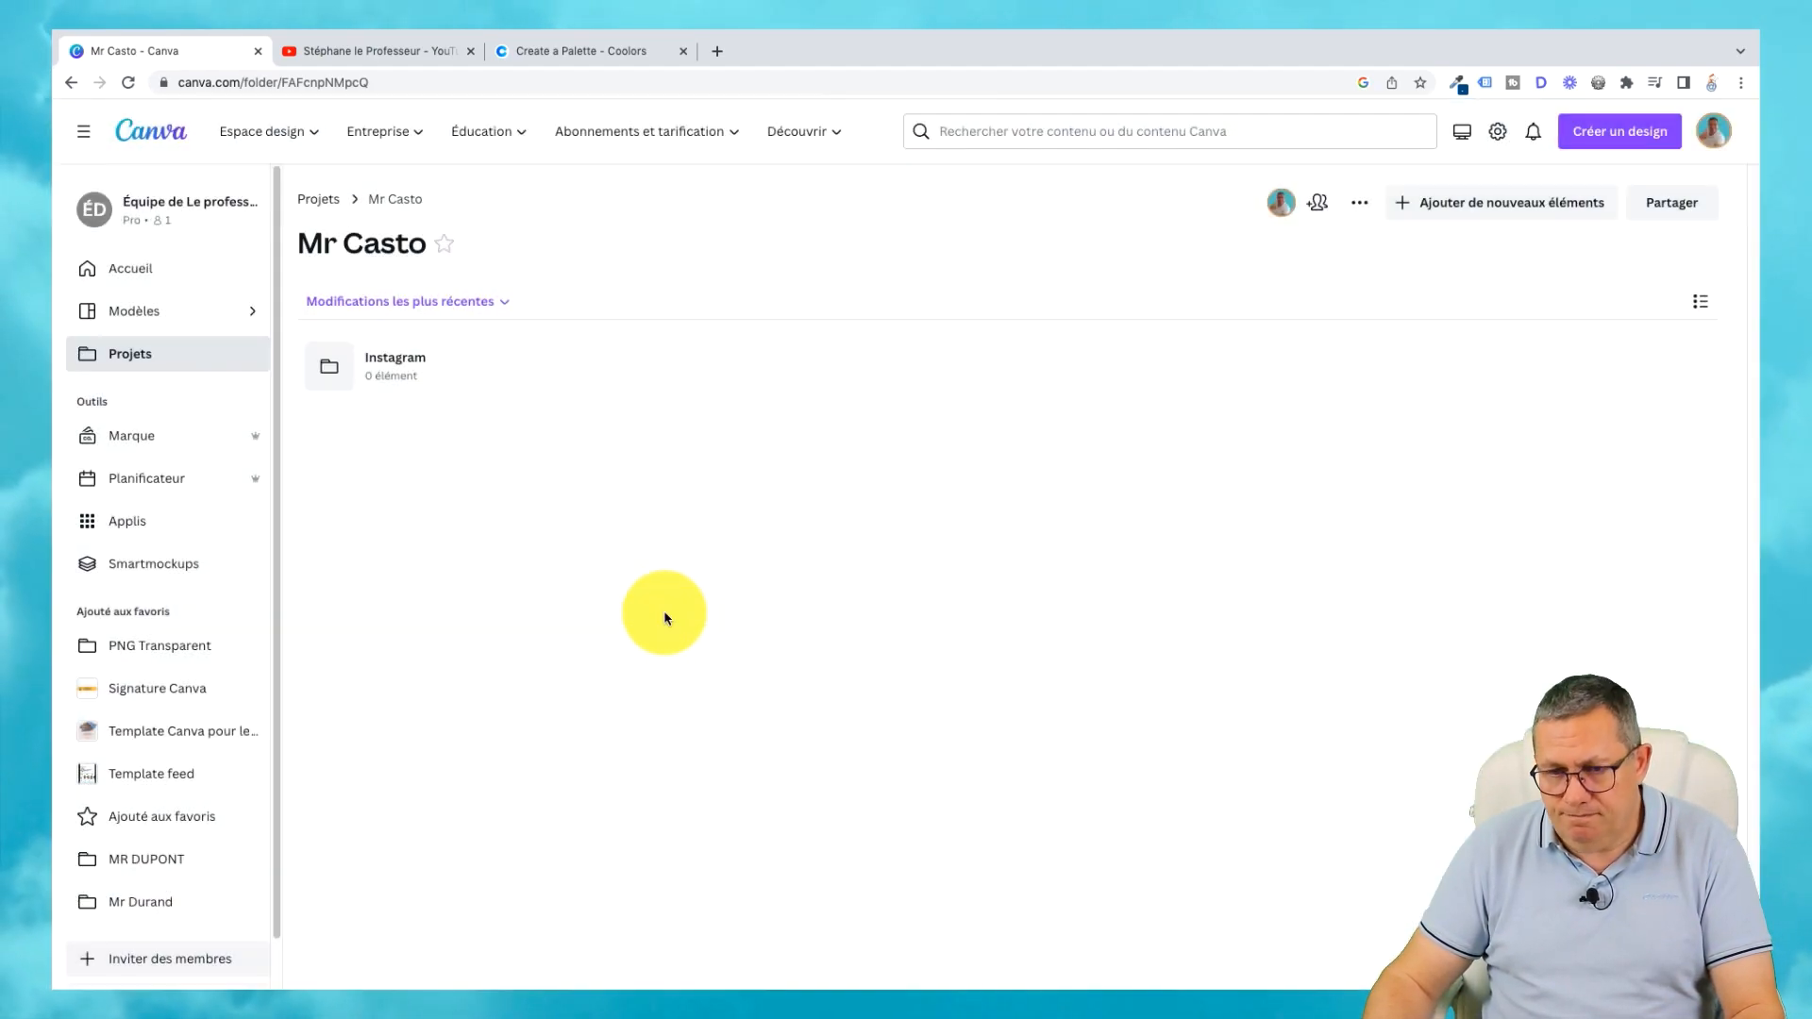
Create a subfolder named "Post simple" inside the Instagram folder.
{"action": "left_click", "coordinate": [390, 375]}
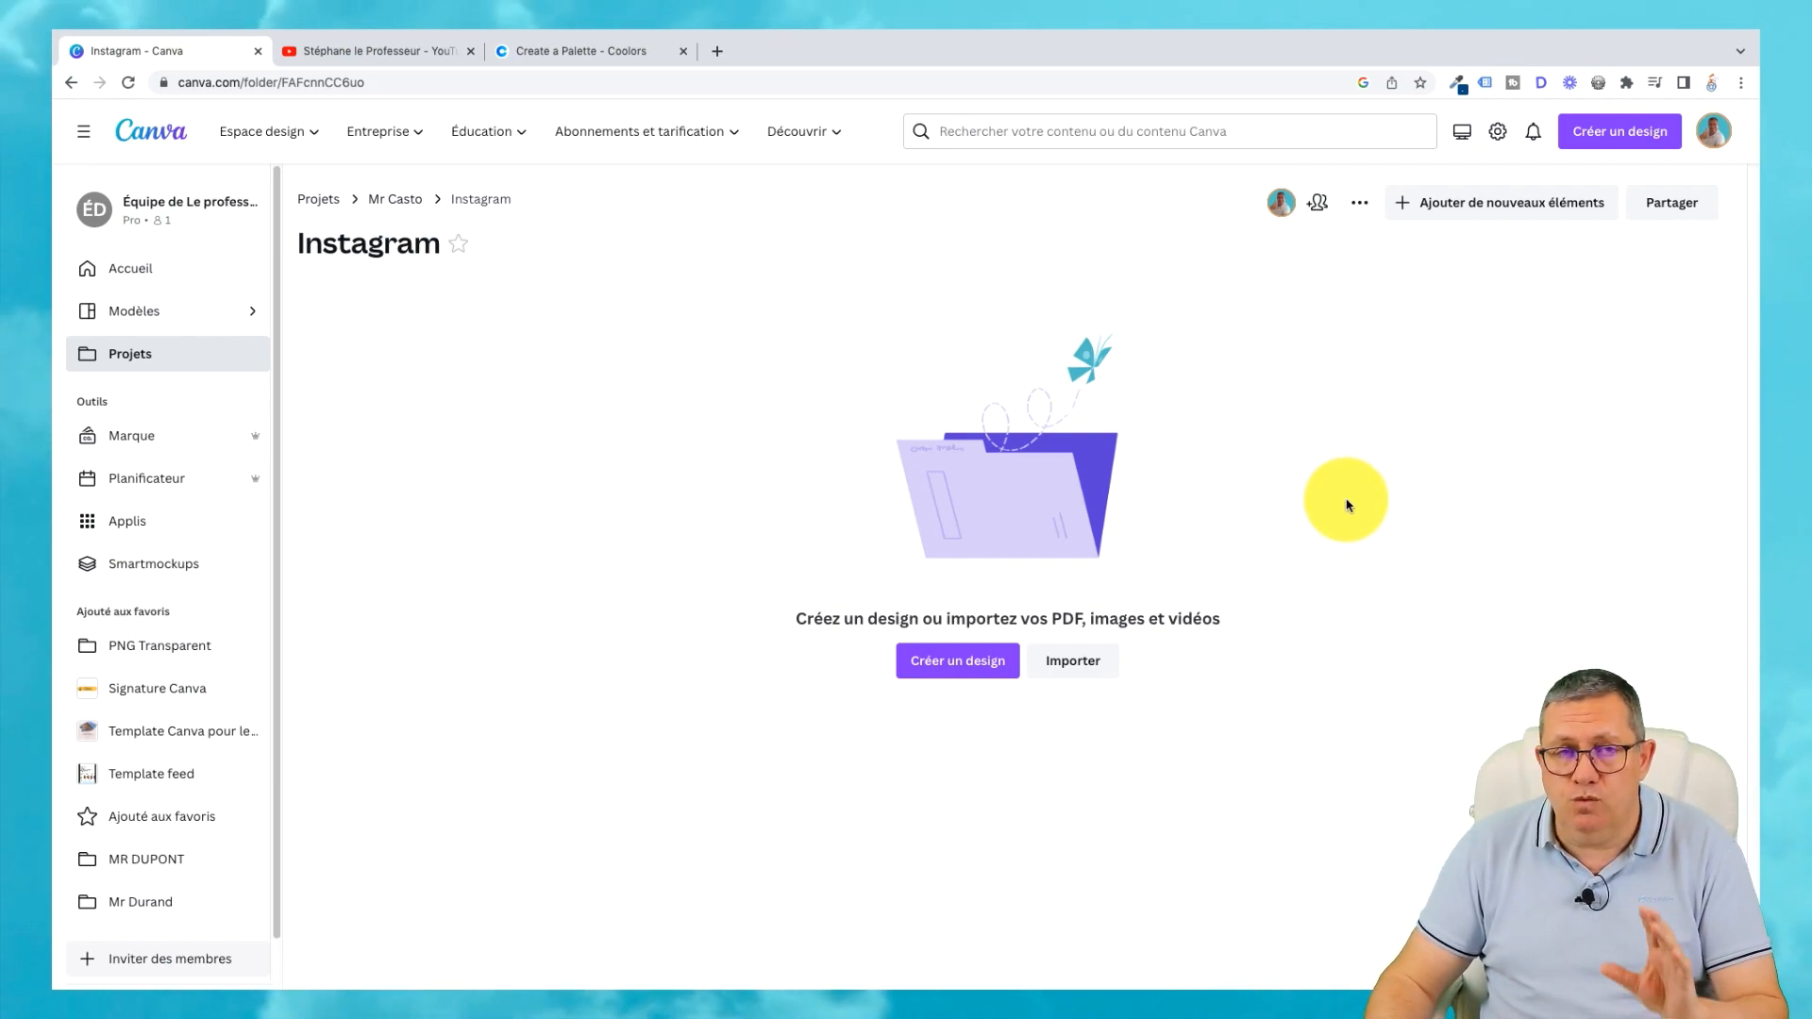
{"action": "left_click", "coordinate": [1465, 212]}
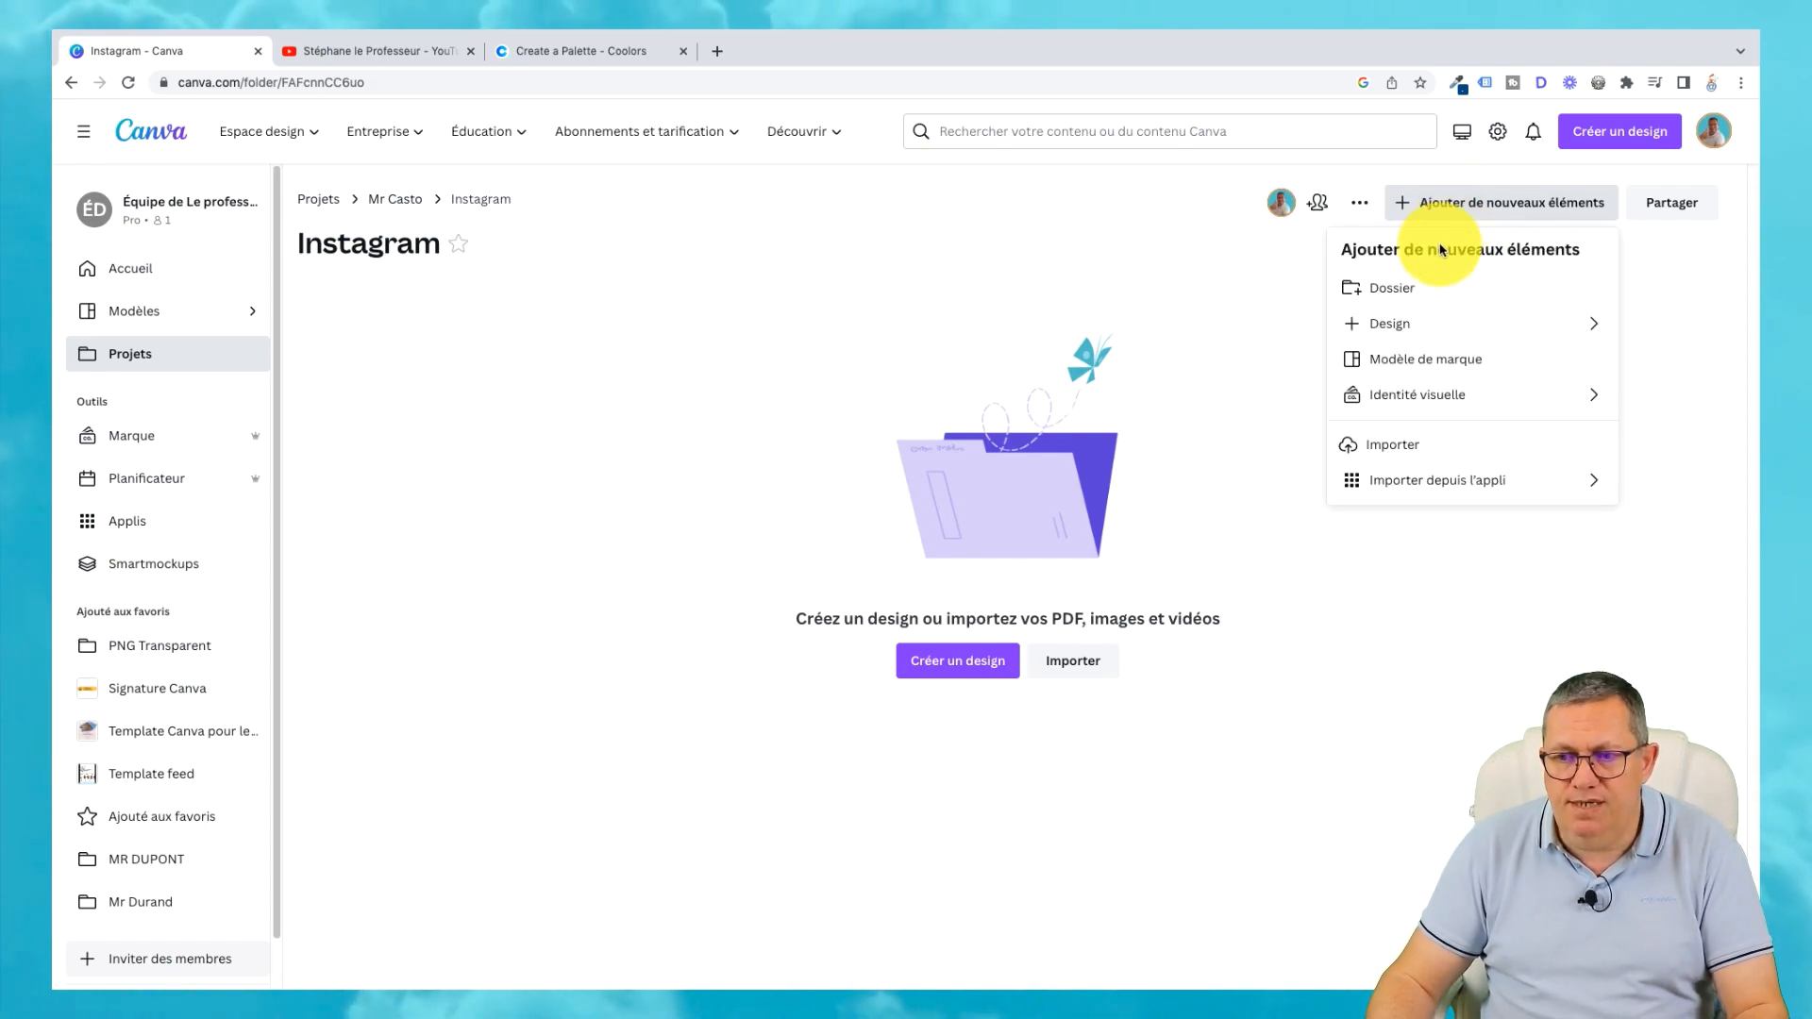
{"action": "left_click", "coordinate": [1406, 284]}
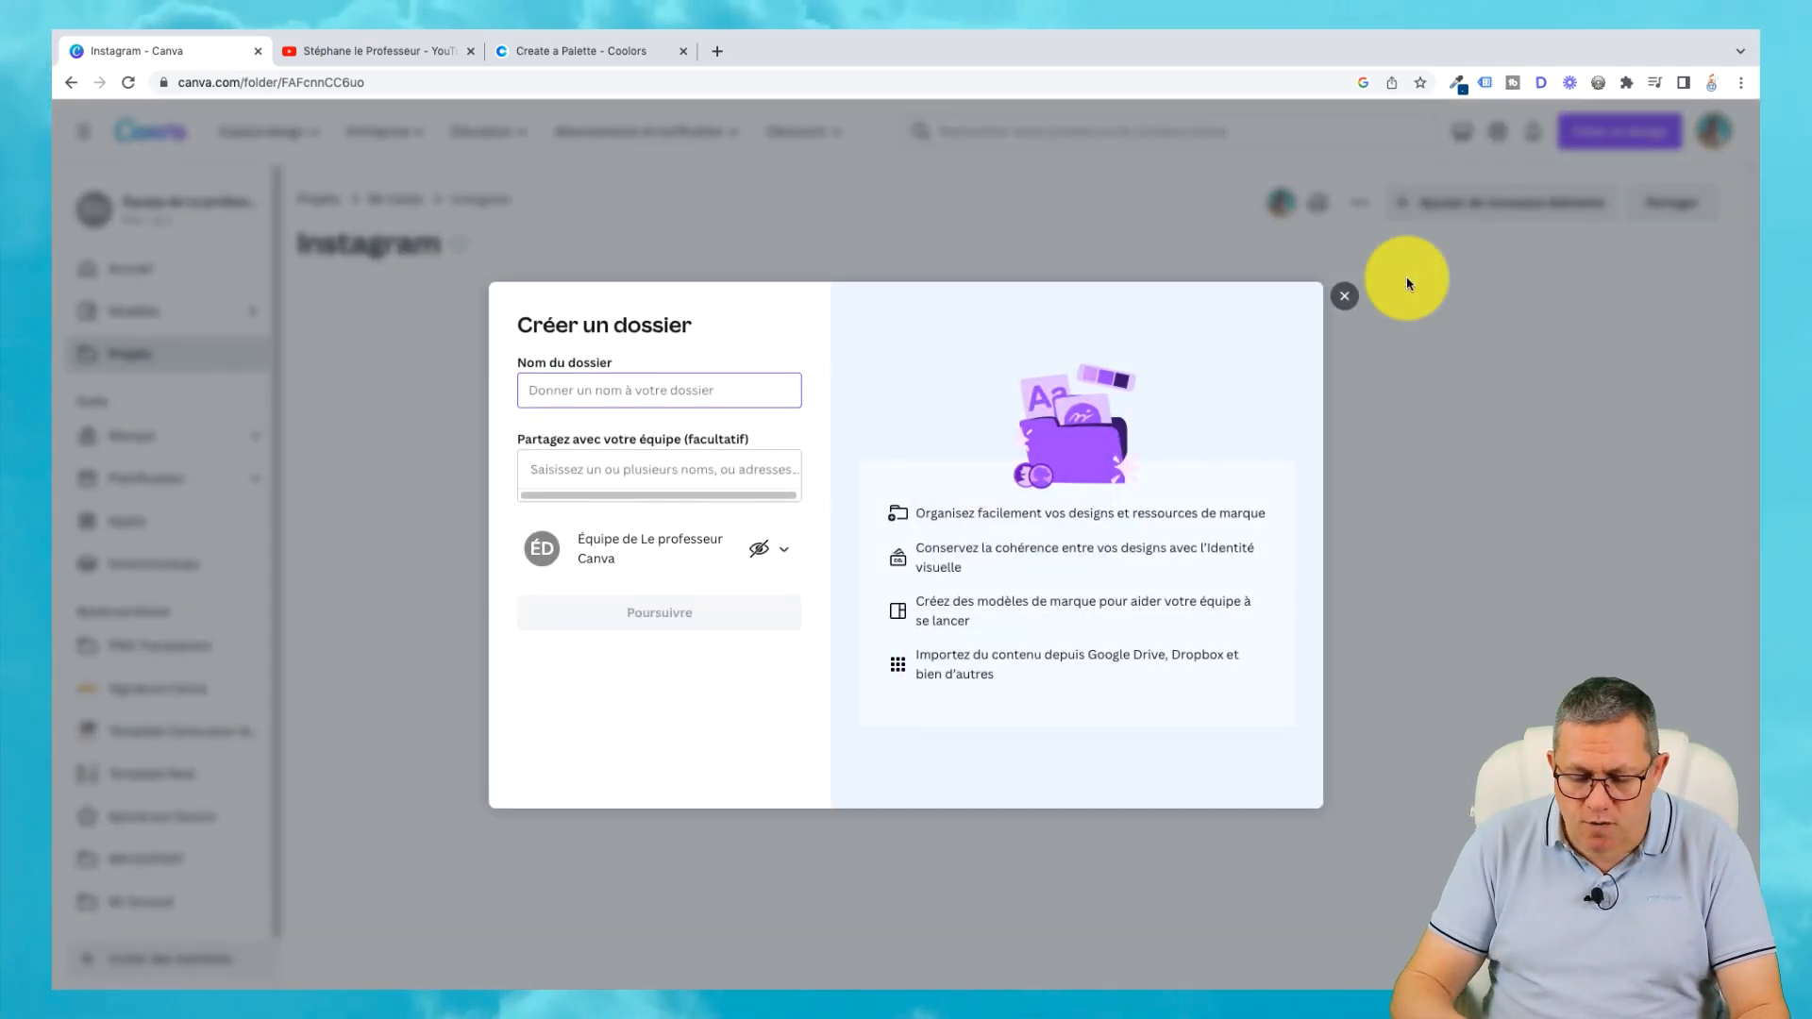
{"action": "type", "text": "Post"}
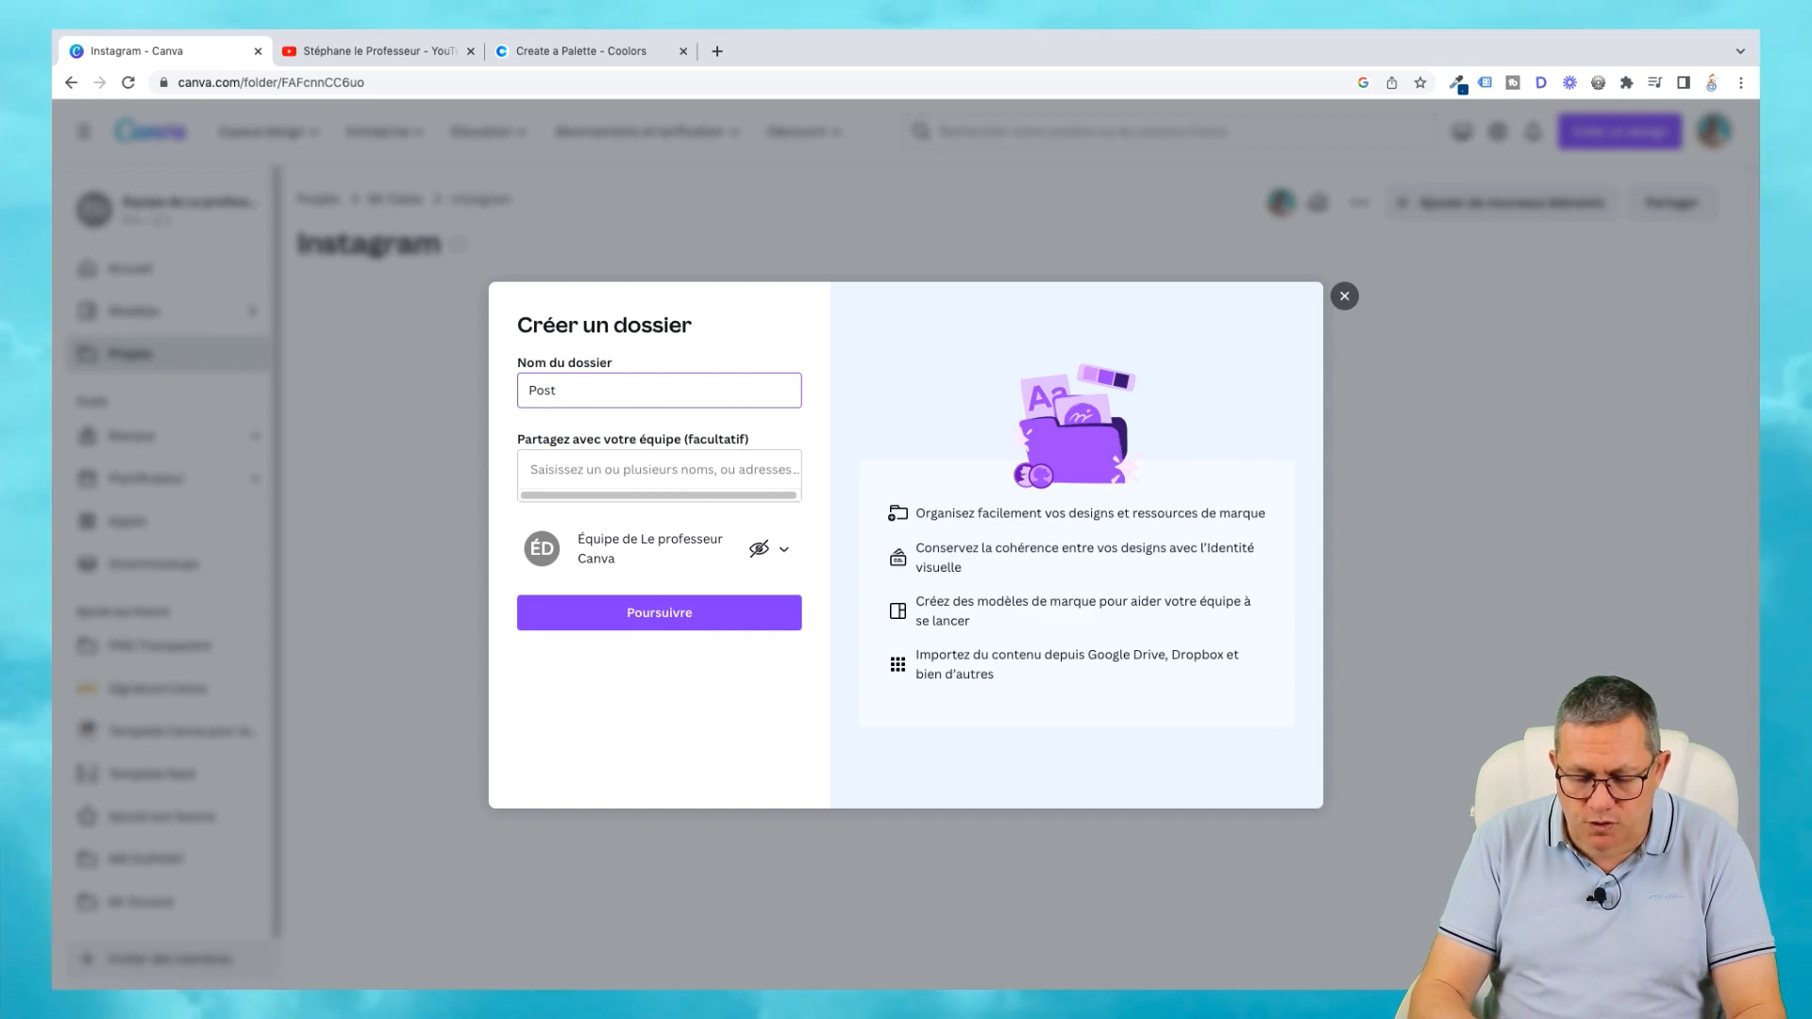
{"action": "type", "text": " simple"}
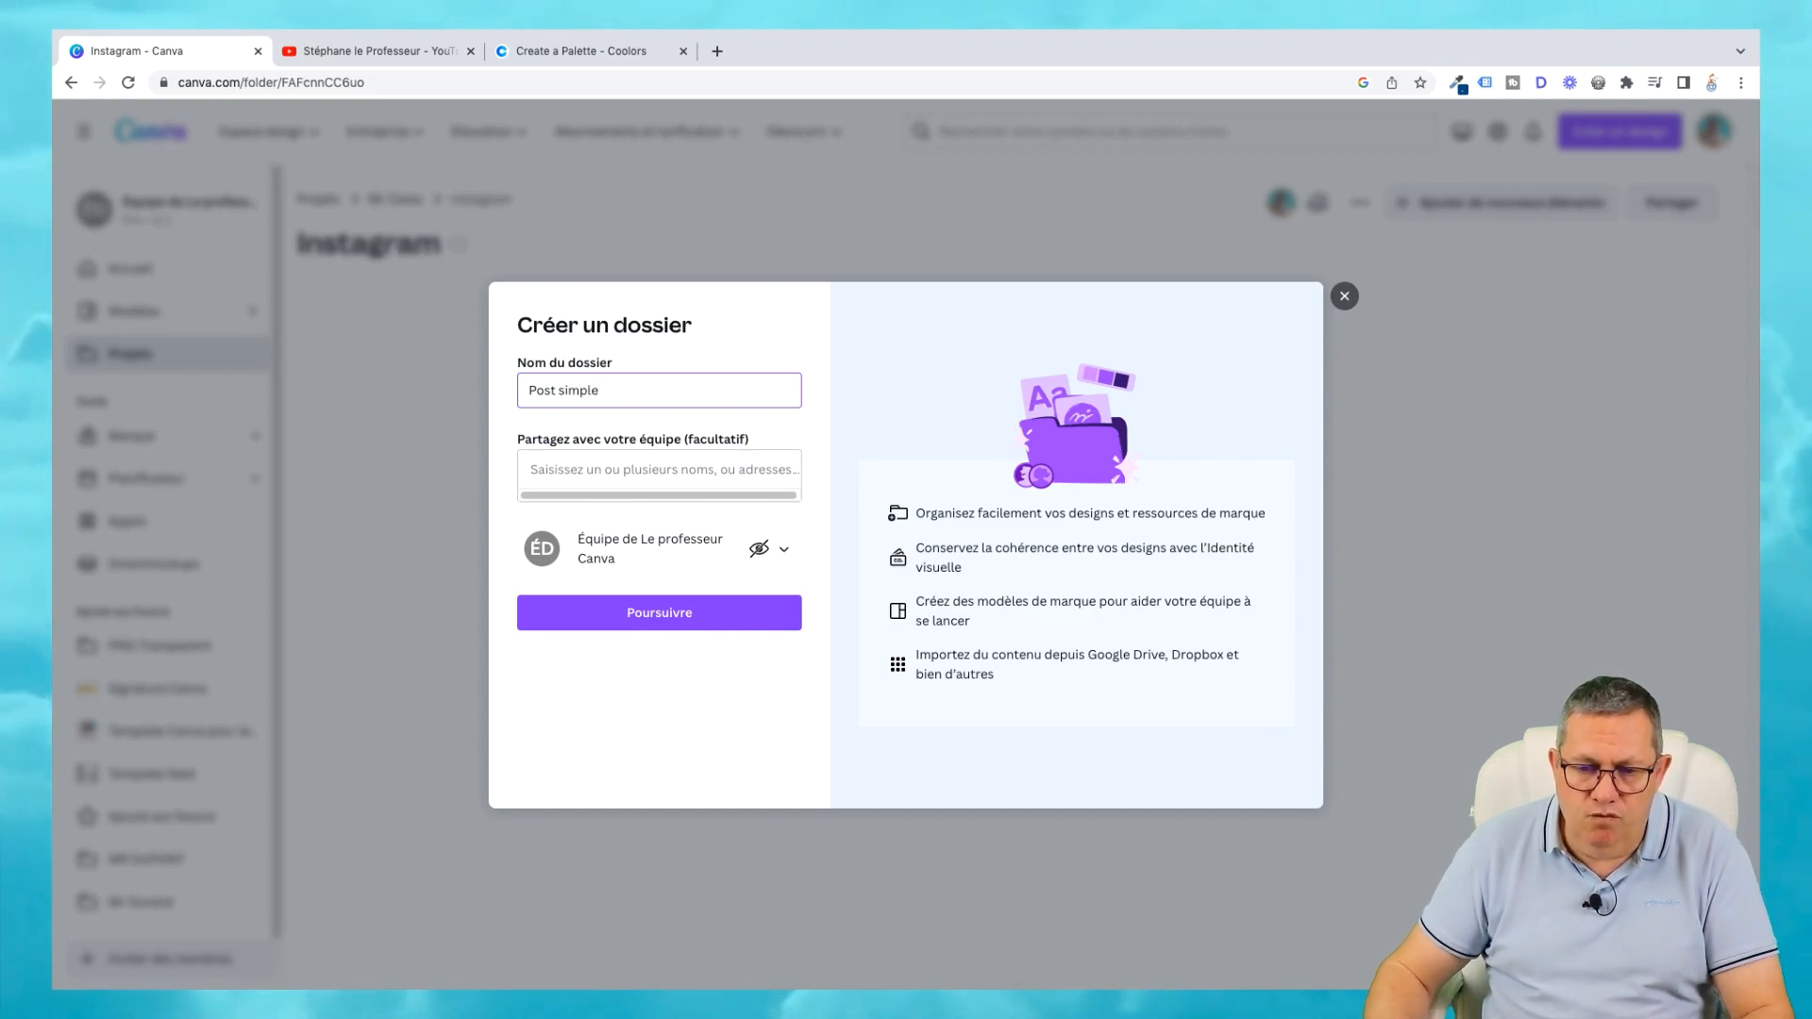
{"action": "left_click", "coordinate": [677, 618]}
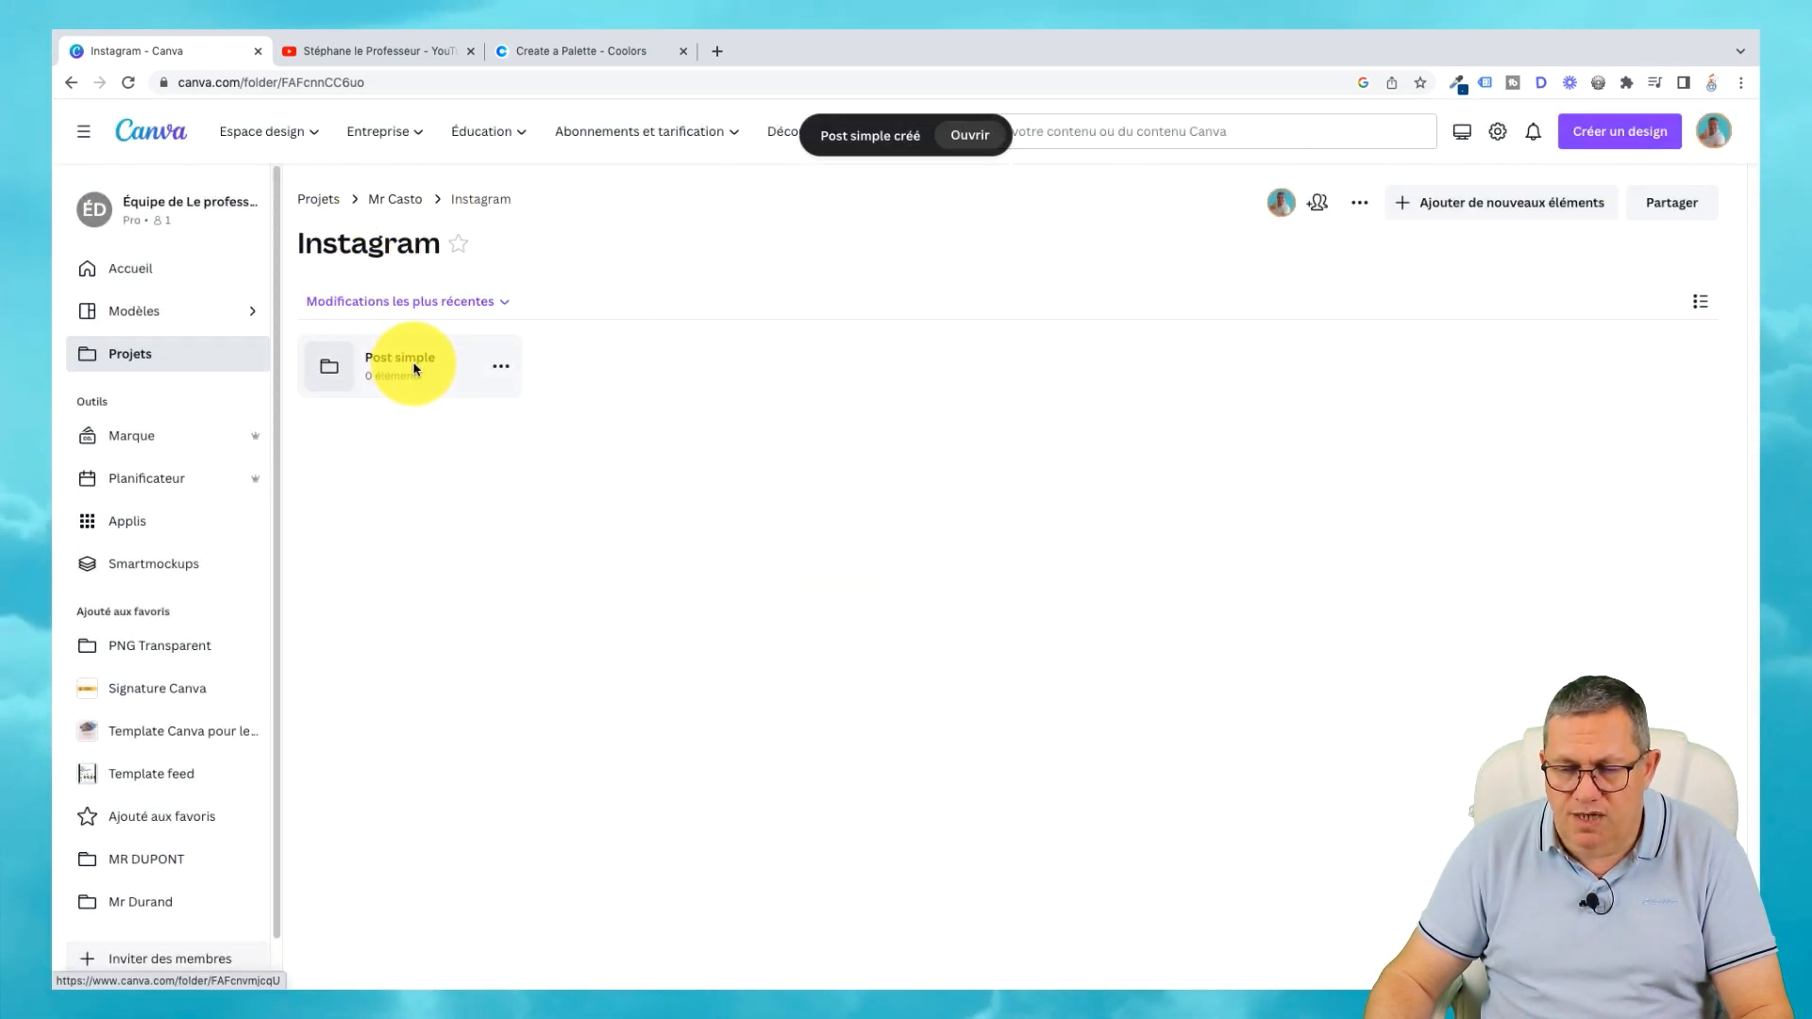
Add a second subfolder named "Storie" to the Instagram folder.
{"action": "left_click", "coordinate": [1505, 216]}
{"action": "left_click", "coordinate": [1401, 286]}
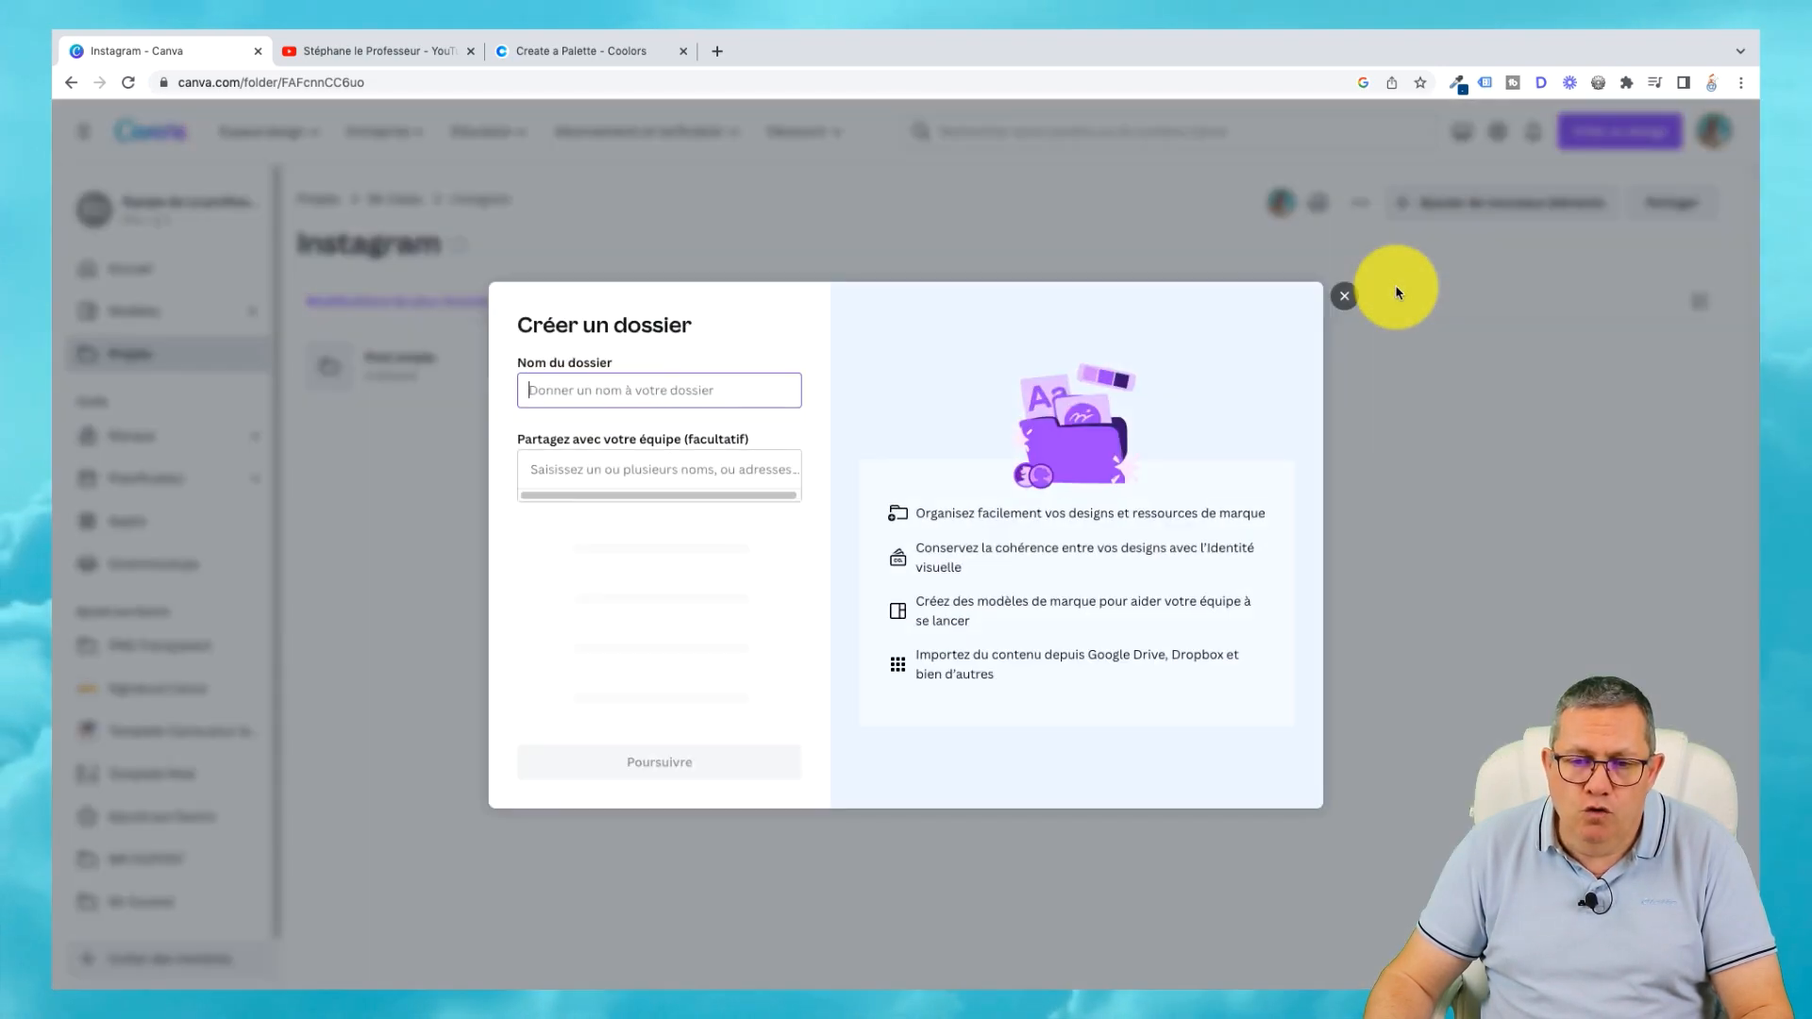
{"action": "type", "text": "storie"}
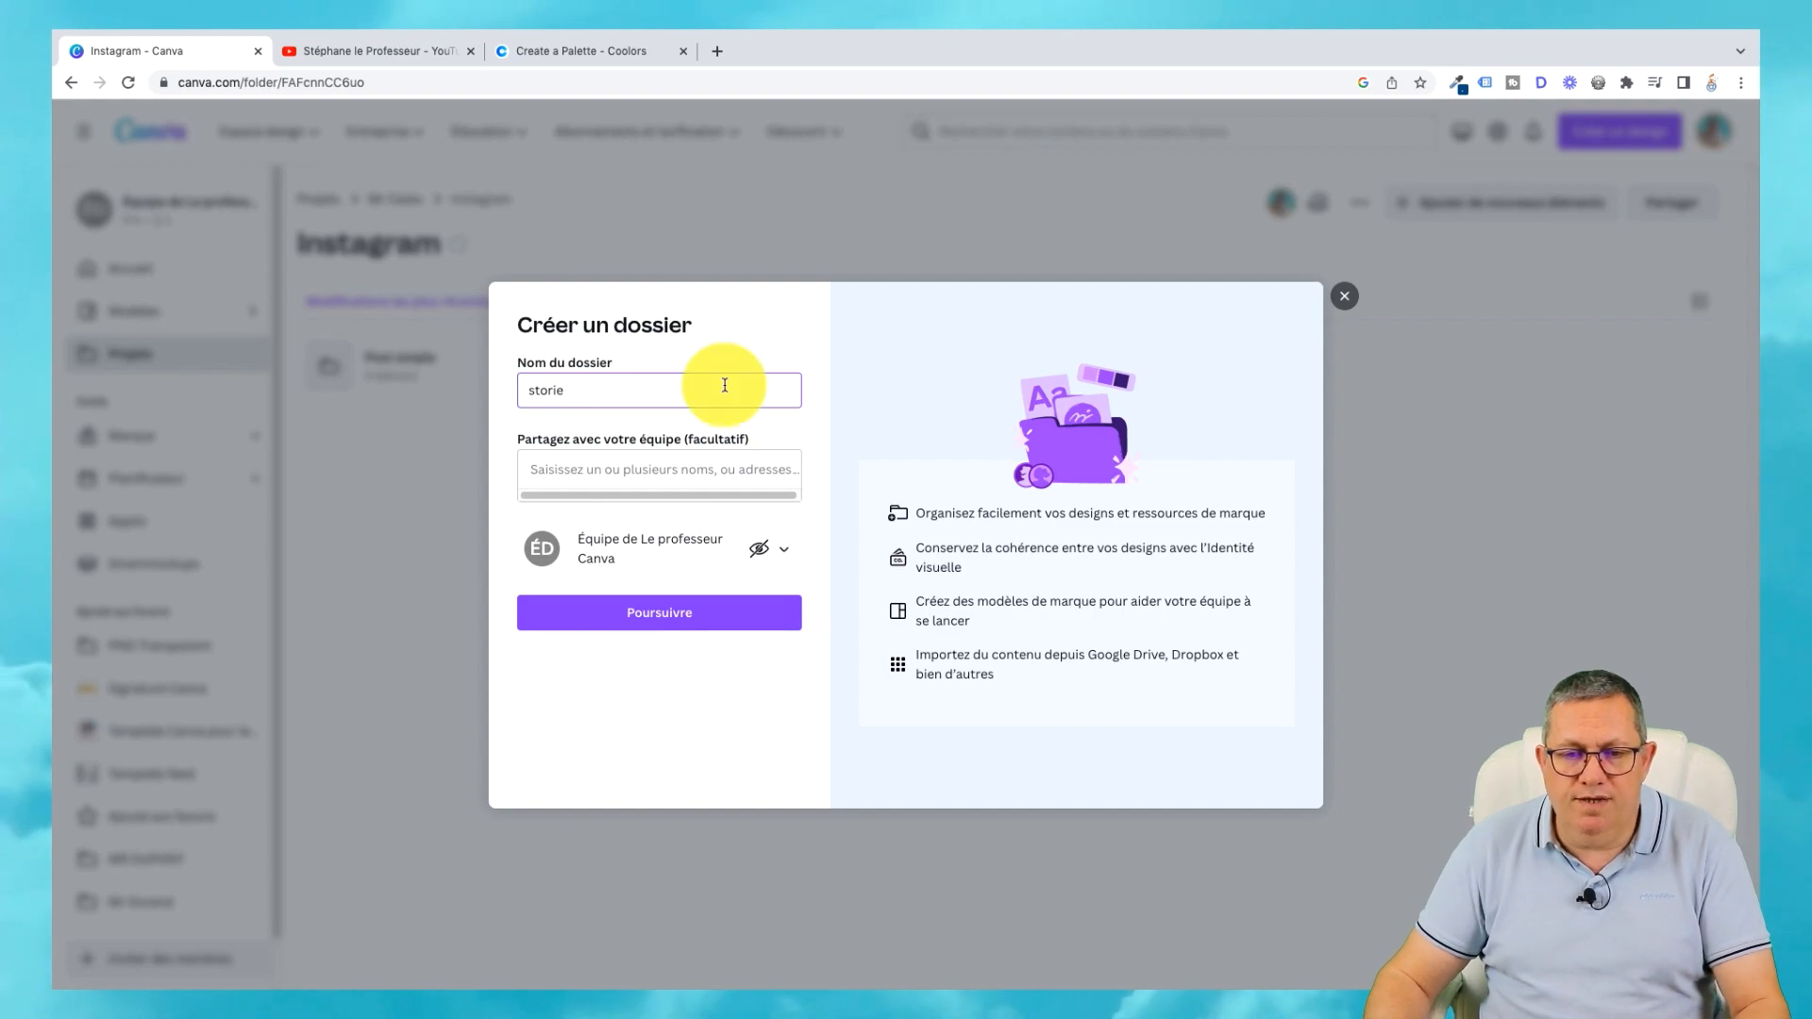
{"action": "left_click", "coordinate": [531, 392]}
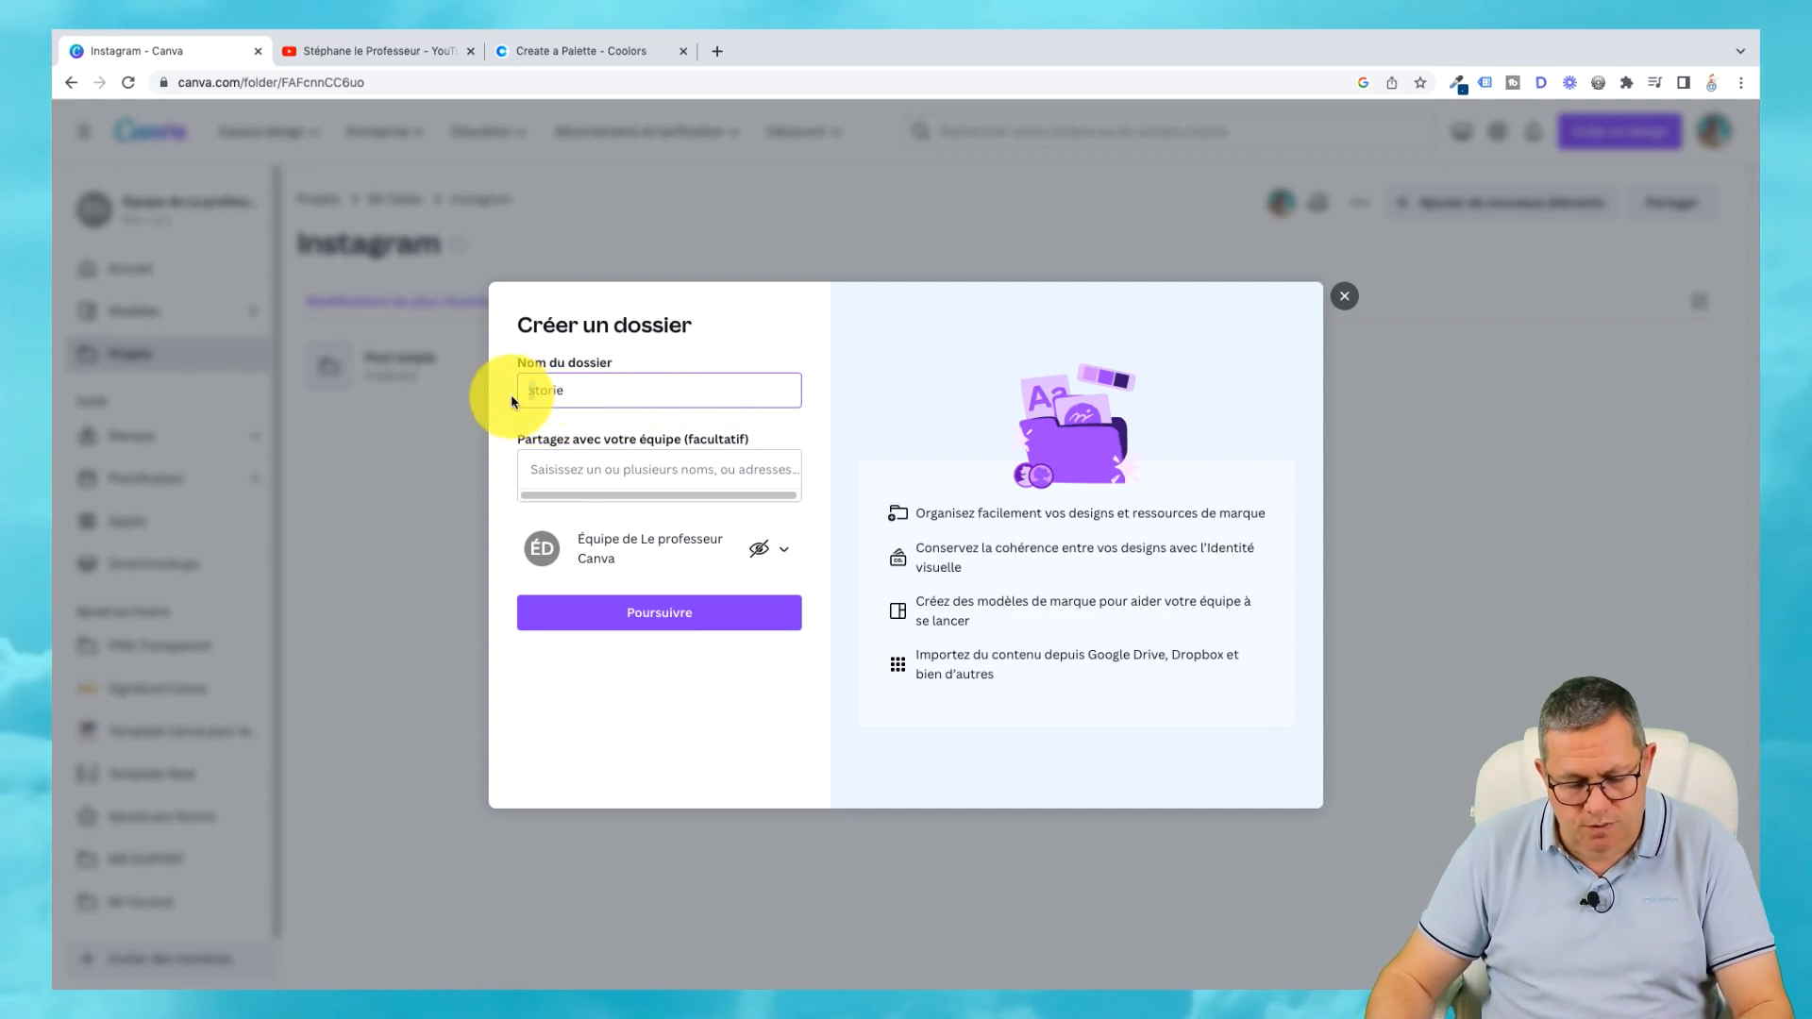
{"action": "type", "text": "S"}
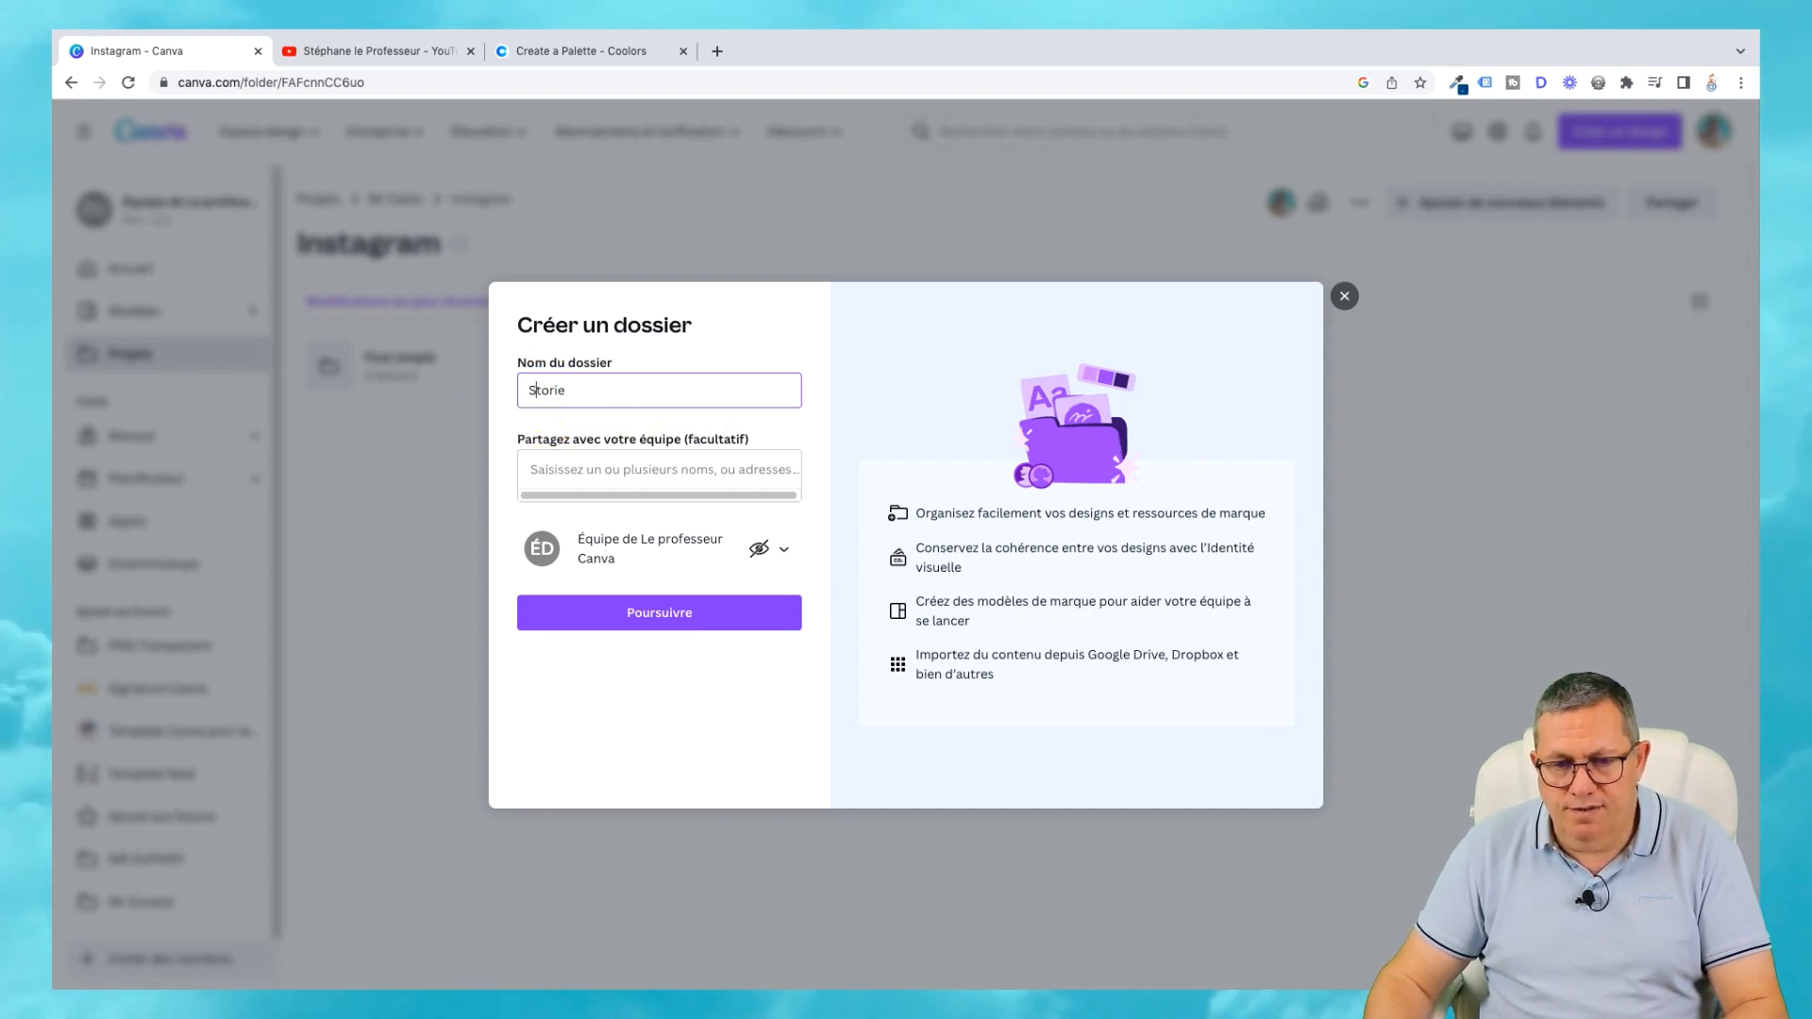
{"action": "left_click", "coordinate": [679, 615]}
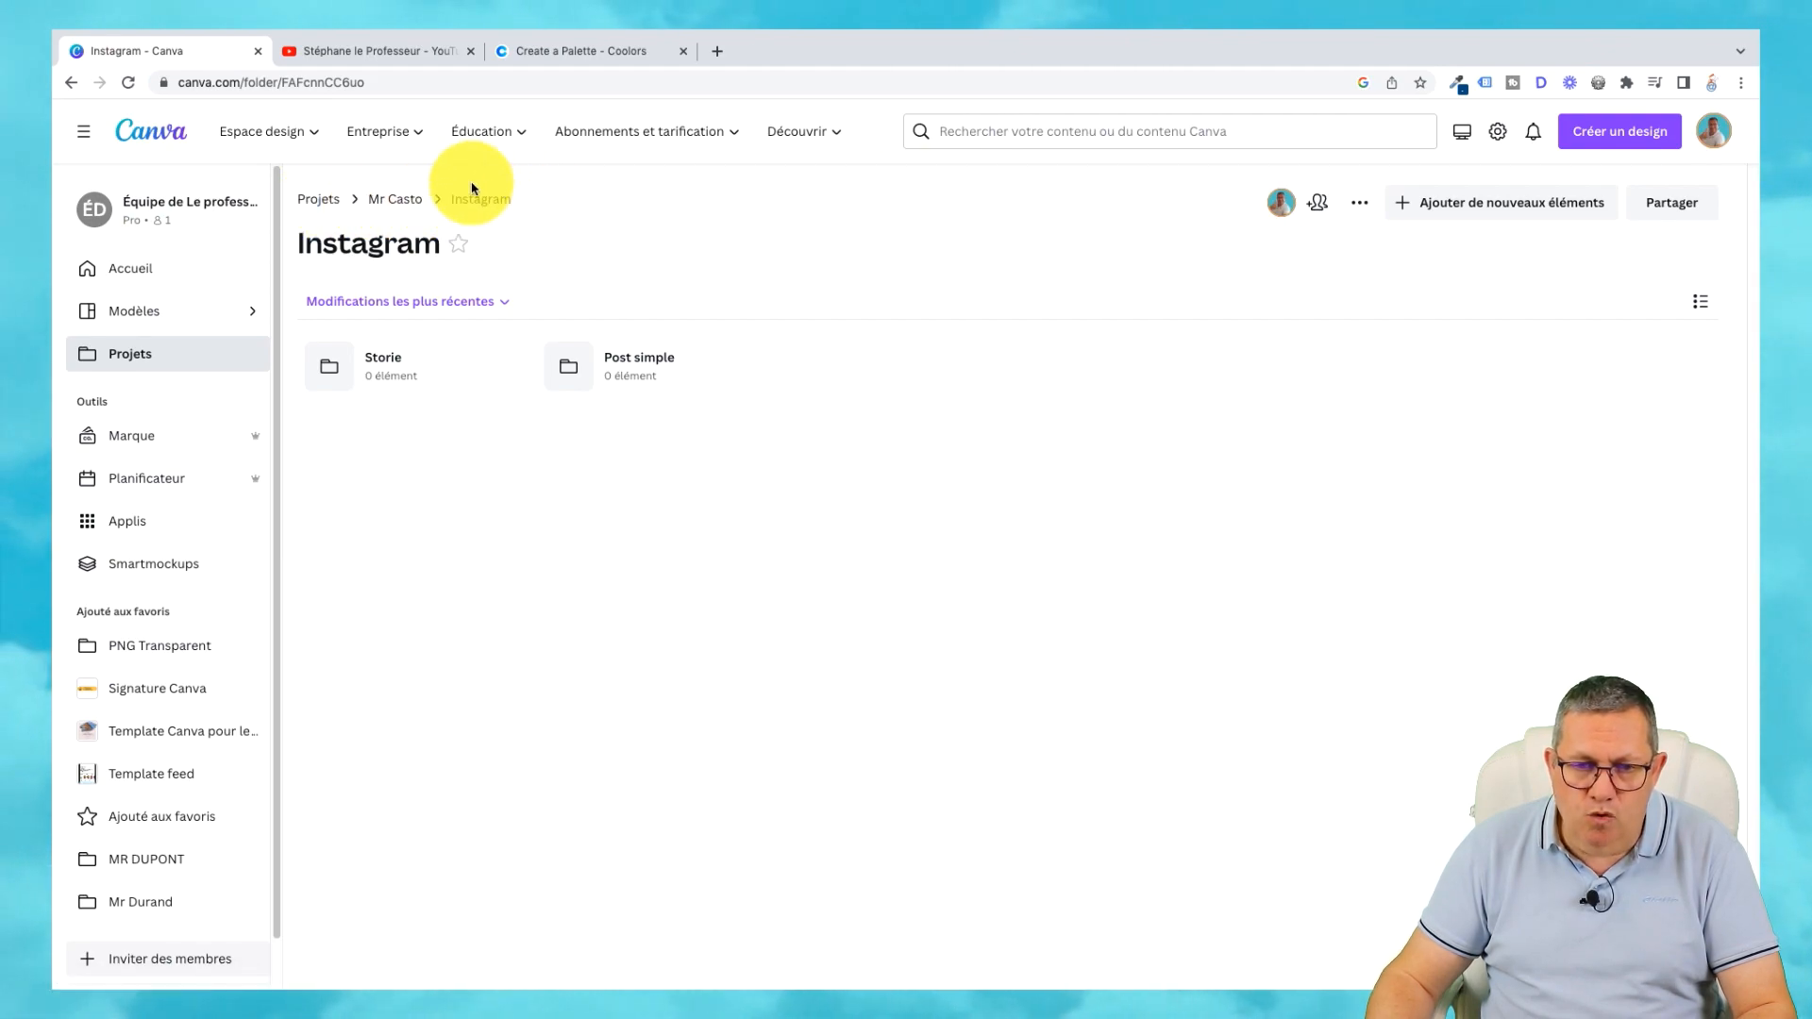
Create a subfolder named Facebook in the client's folder, alongside the Instagram folder.
{"action": "left_click", "coordinate": [395, 200]}
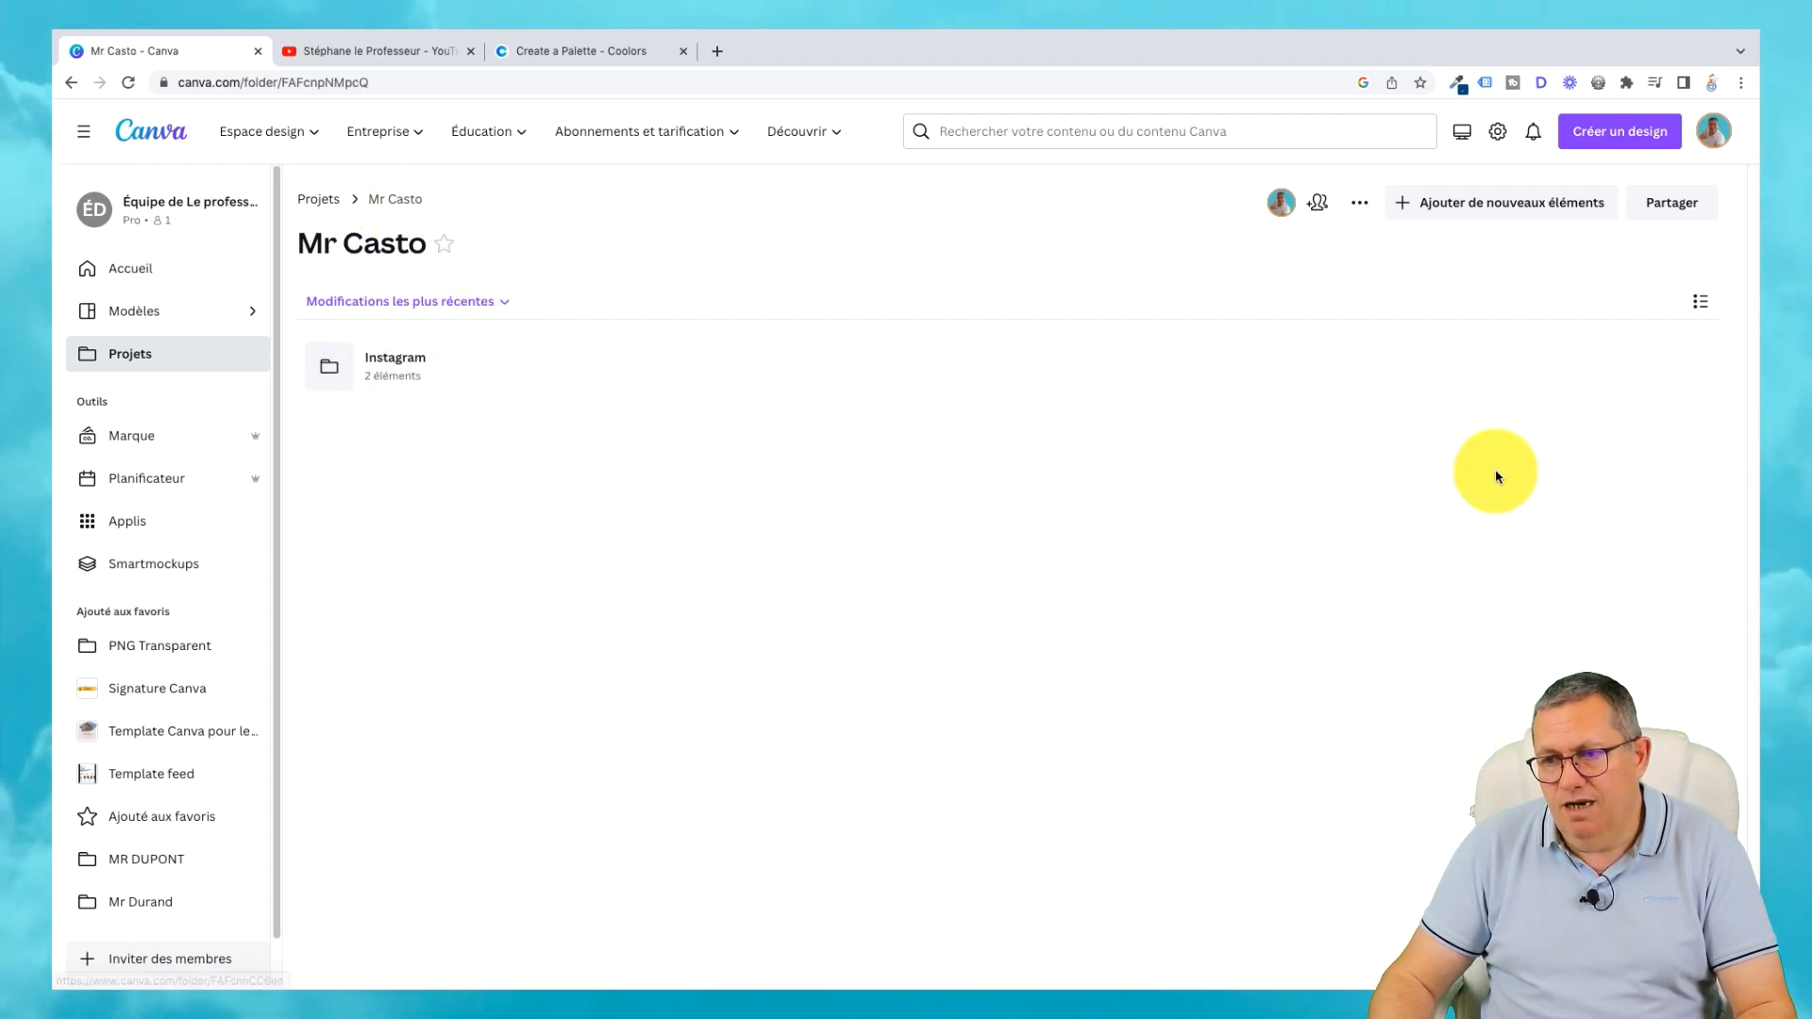
{"action": "left_click", "coordinate": [1509, 214]}
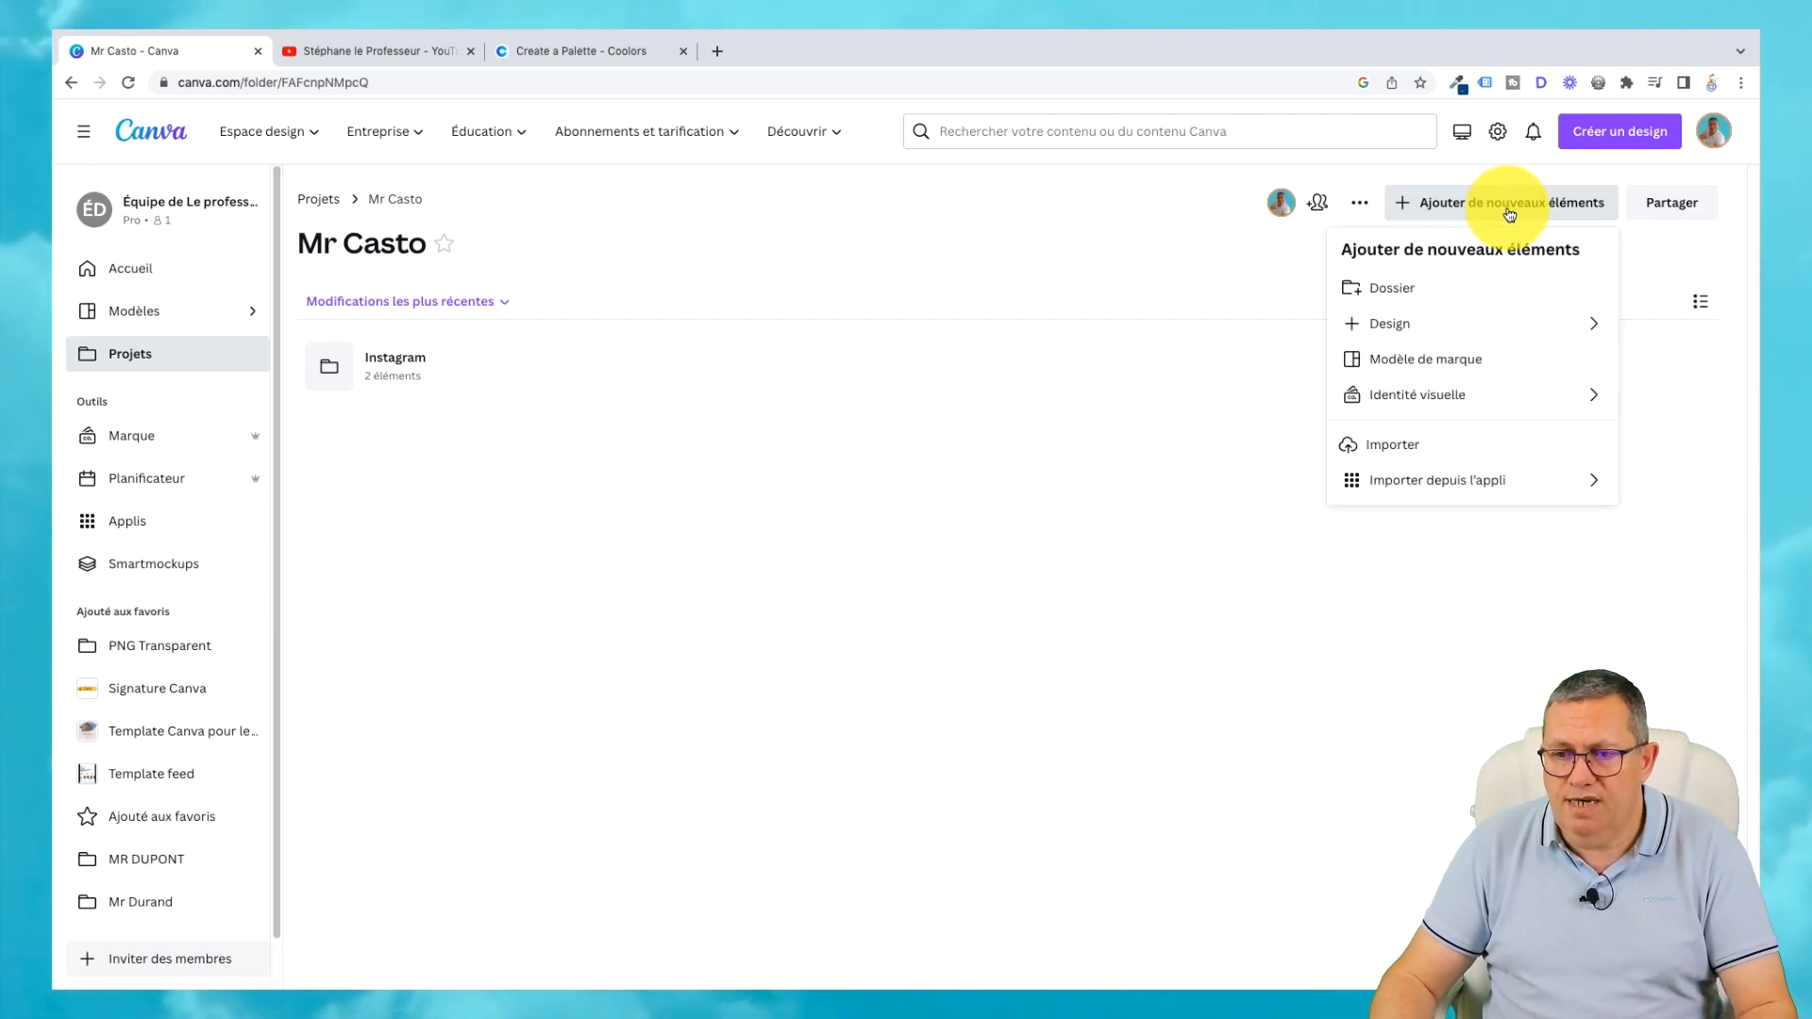
{"action": "left_click", "coordinate": [1406, 286]}
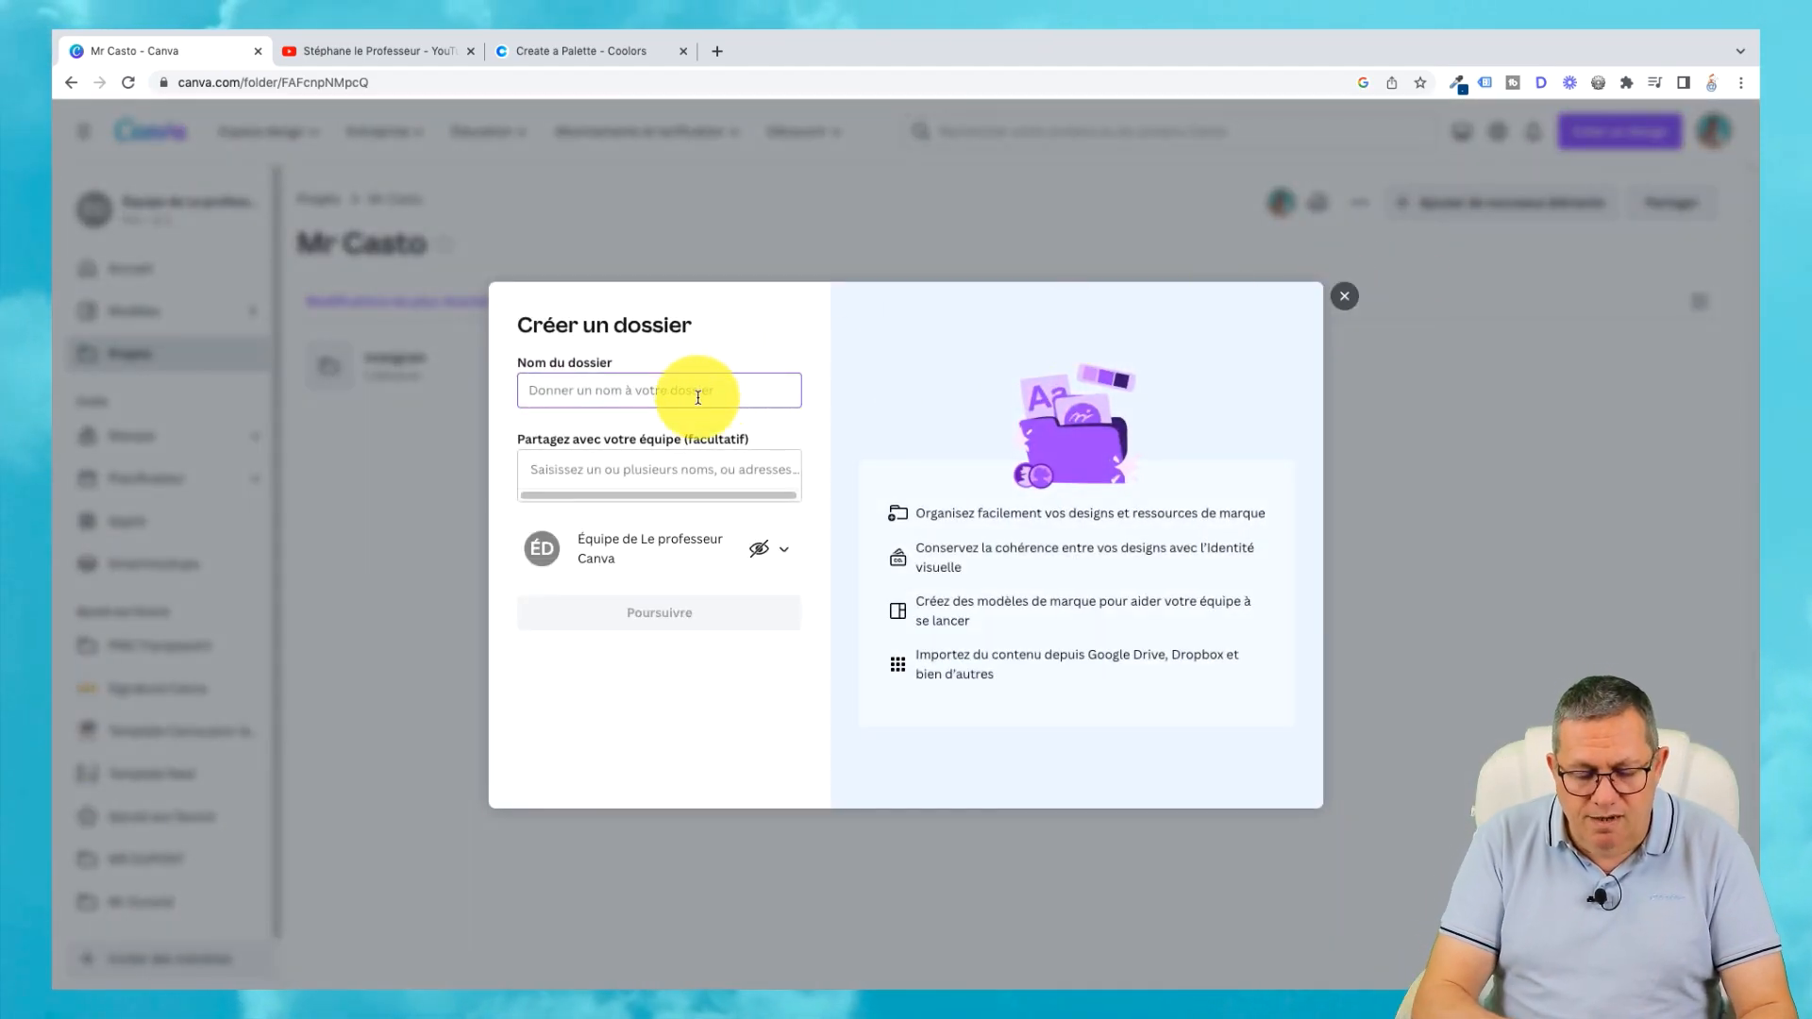
{"action": "type", "text": "Faceb"}
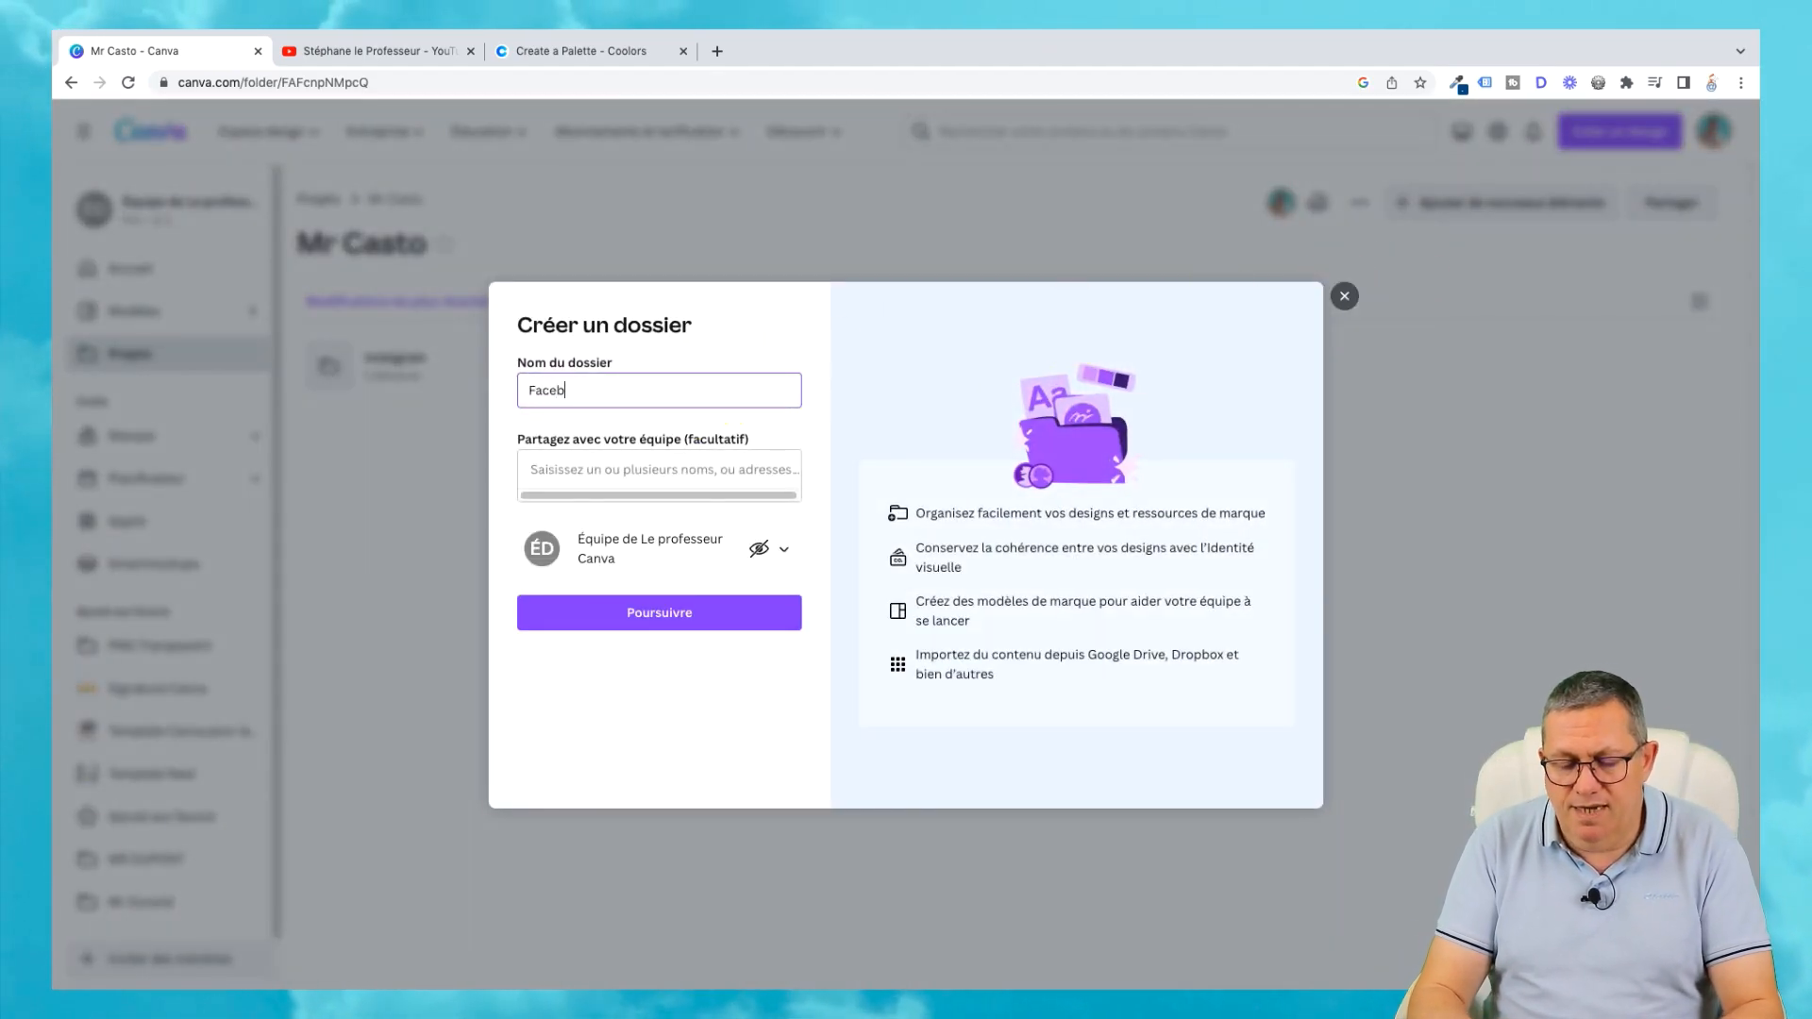
{"action": "type", "text": "ook"}
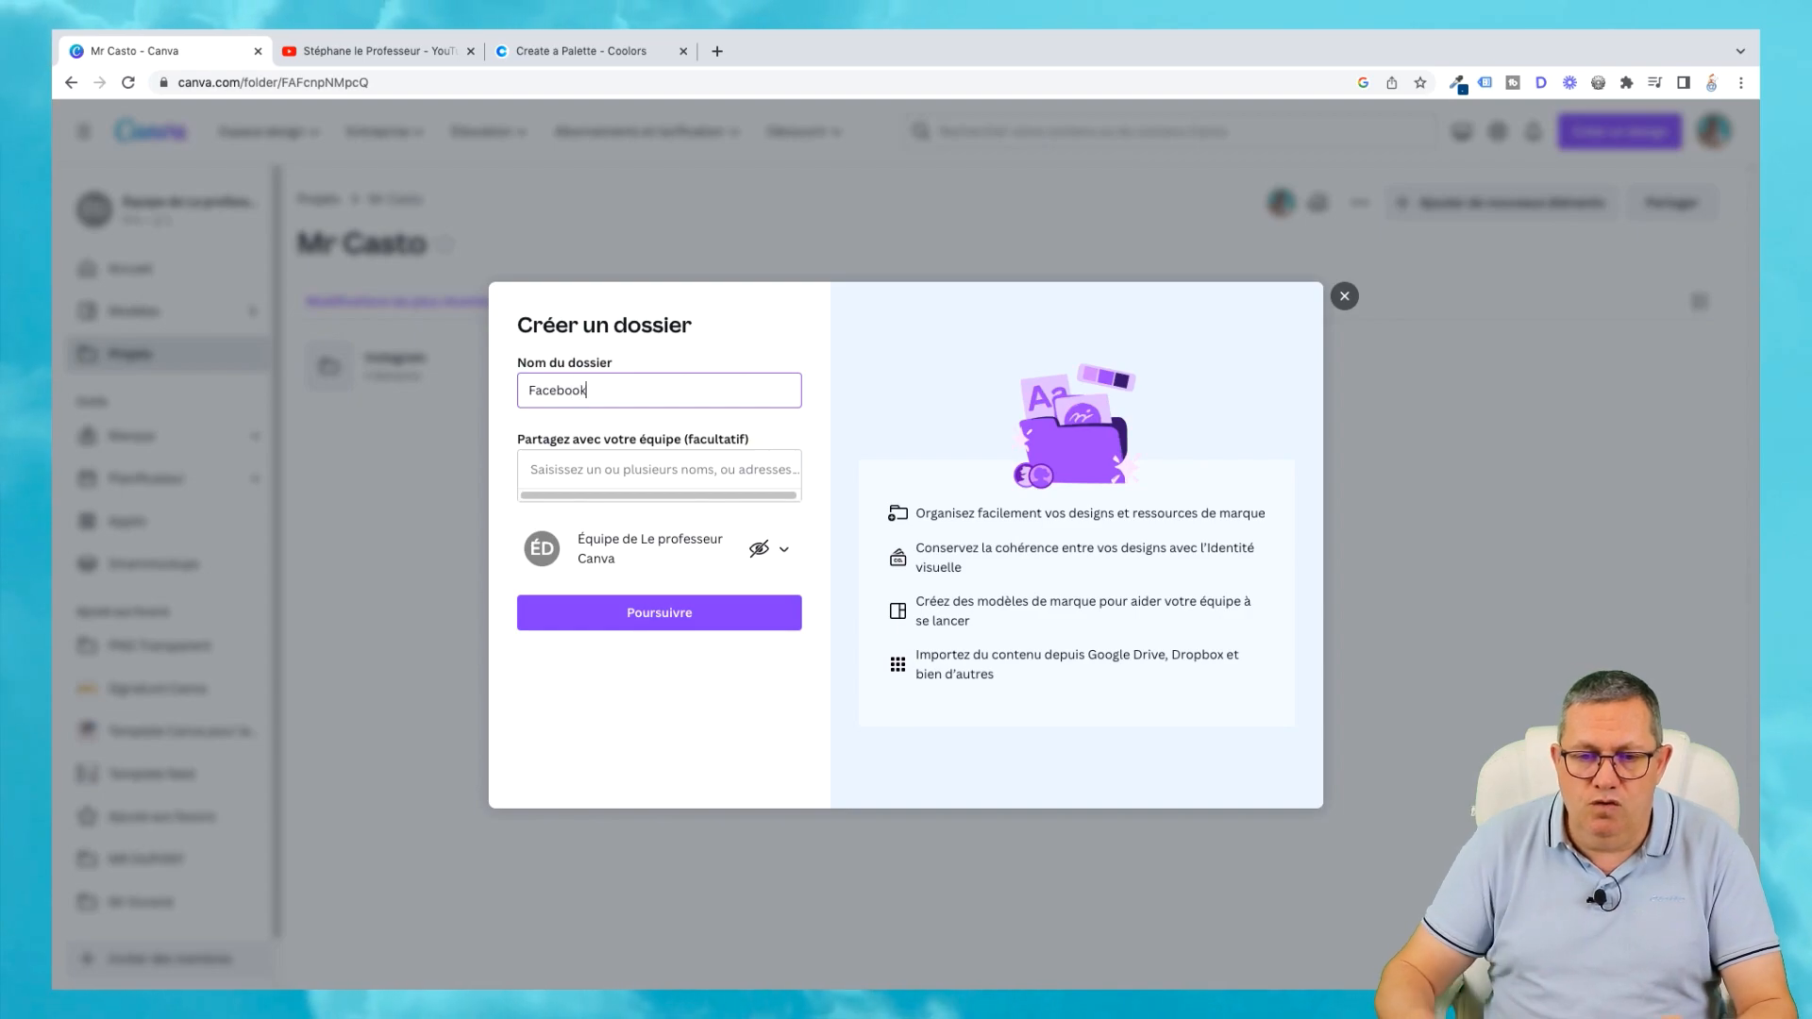
{"action": "left_click", "coordinate": [665, 618]}
{"action": "left_click", "coordinate": [667, 618]}
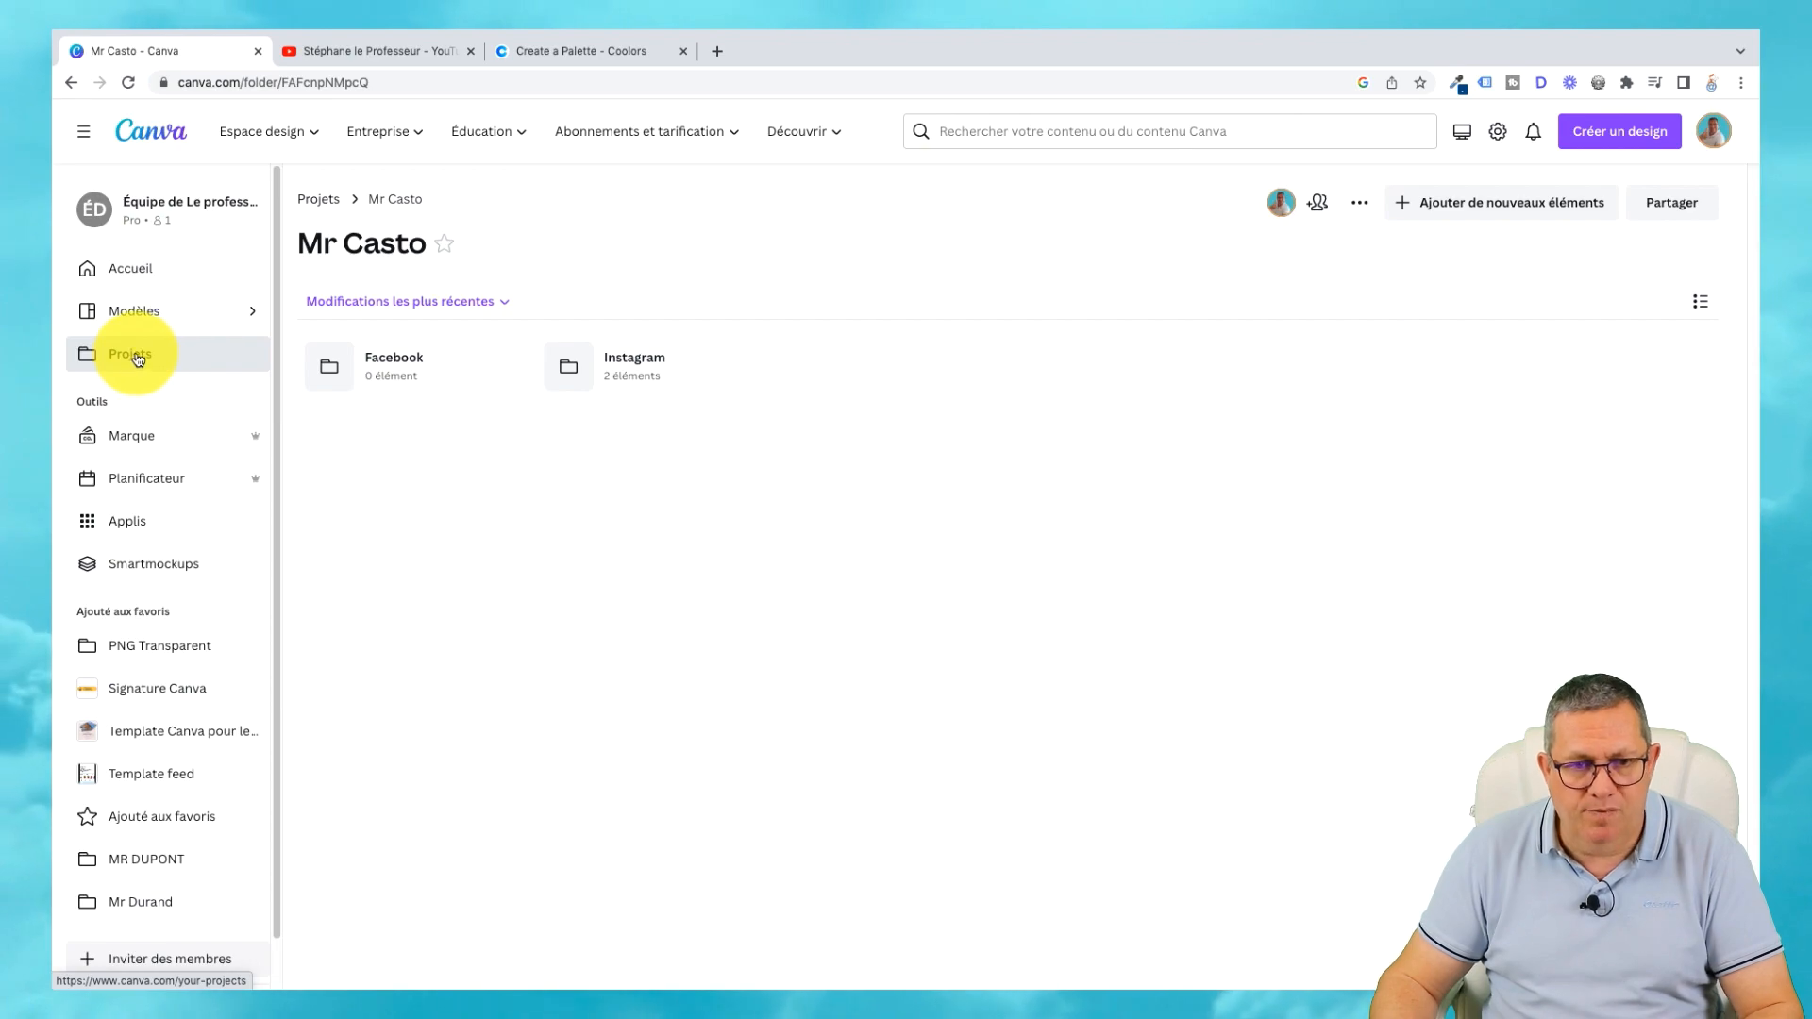
Search the templates for restaurant logos and open "Blanc et Orange Simple Gastronomie Nourriture Logo" for customizing.
{"action": "left_click", "coordinate": [155, 140]}
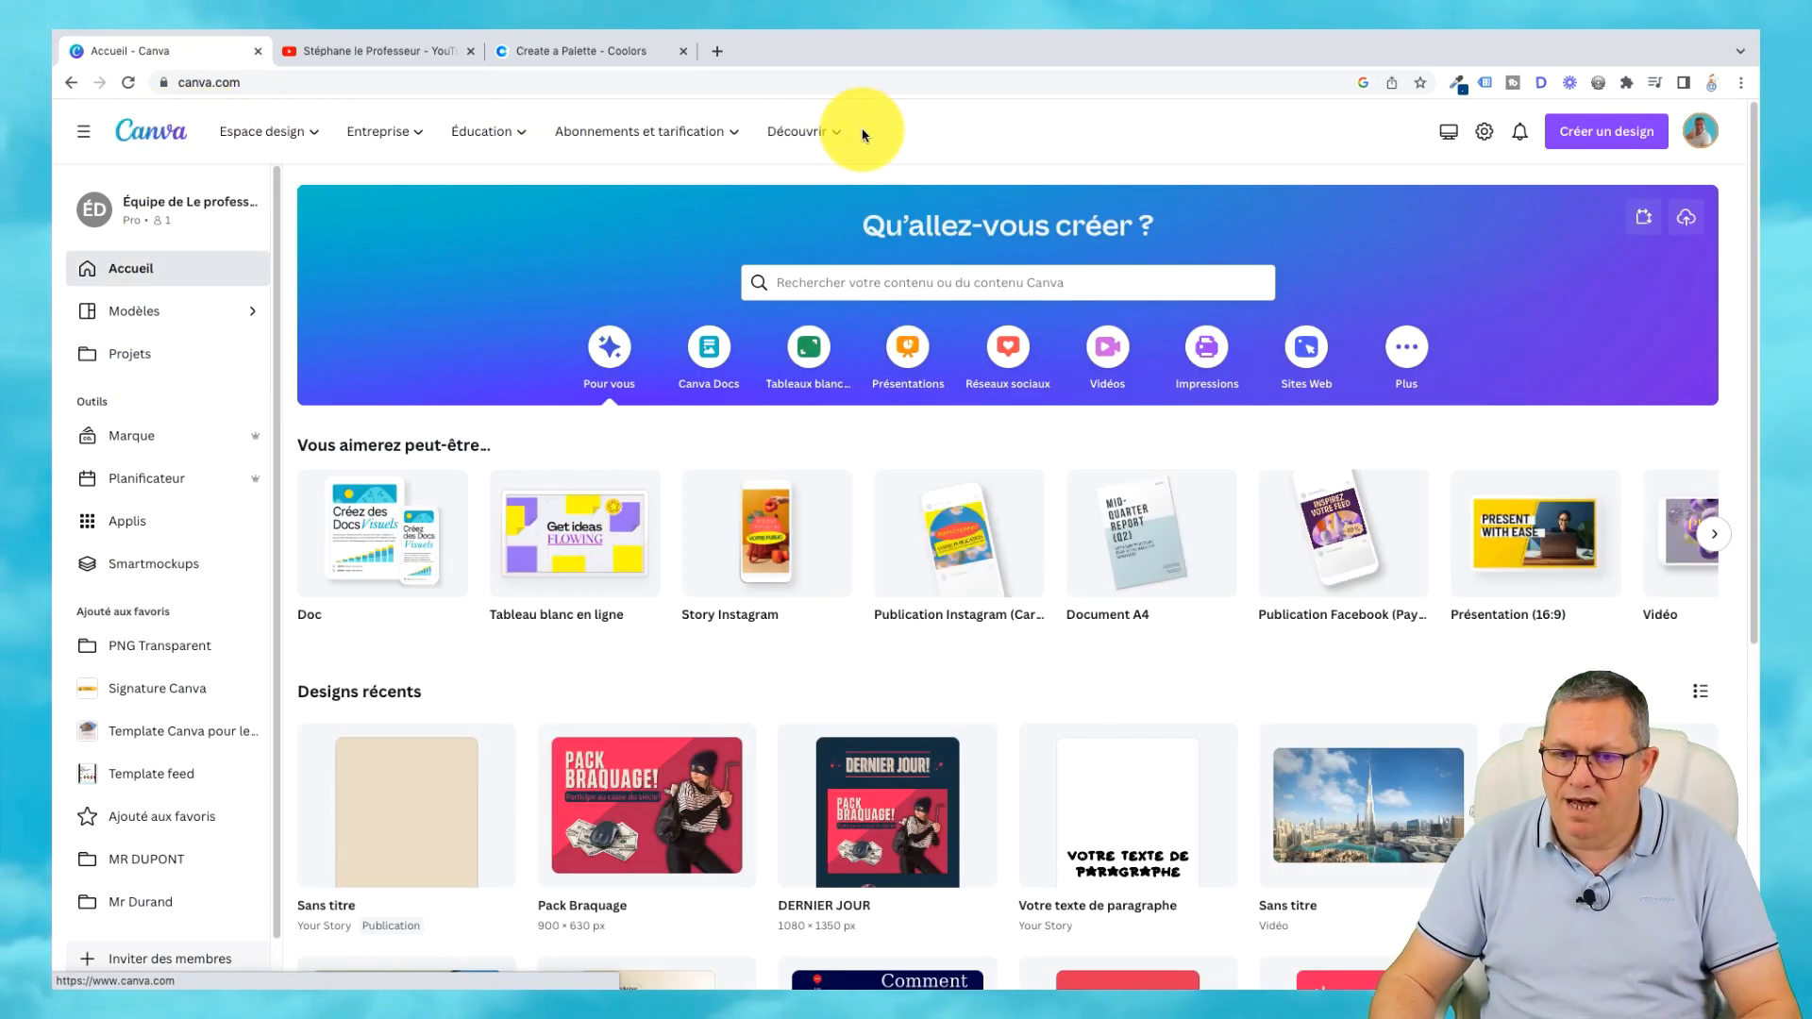
{"action": "left_click", "coordinate": [879, 284]}
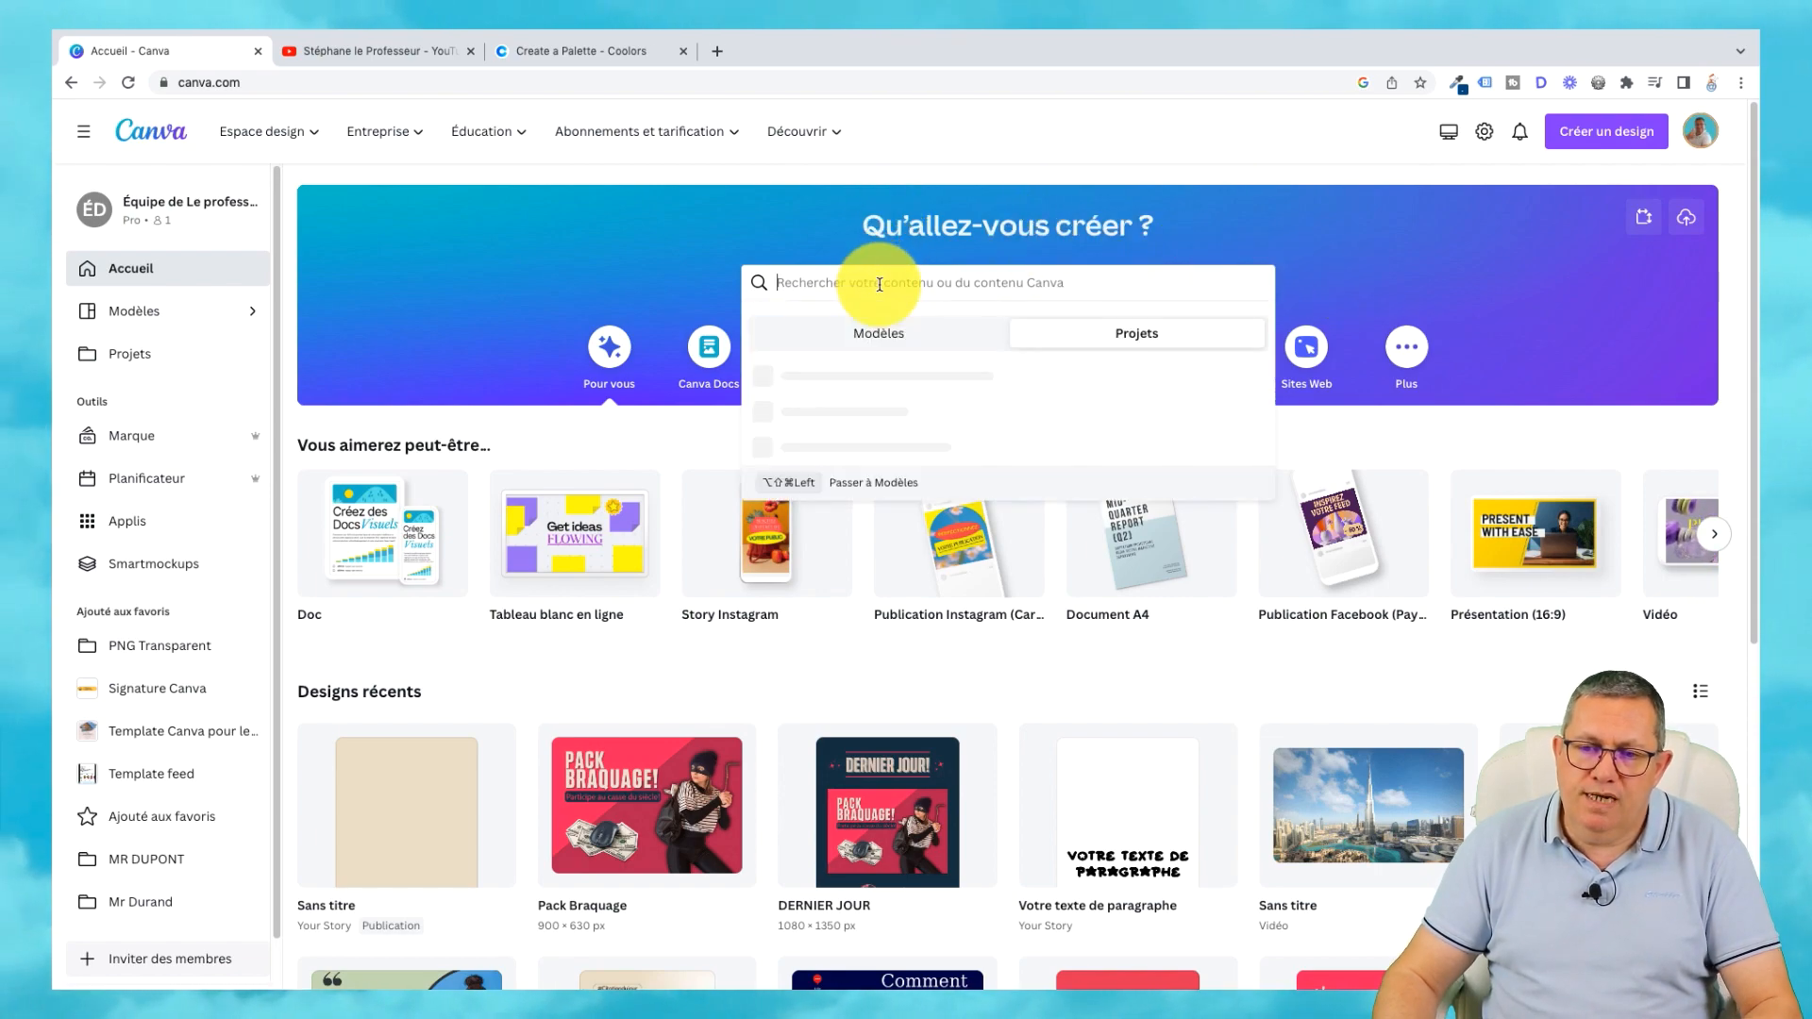
{"action": "type", "text": "logo"}
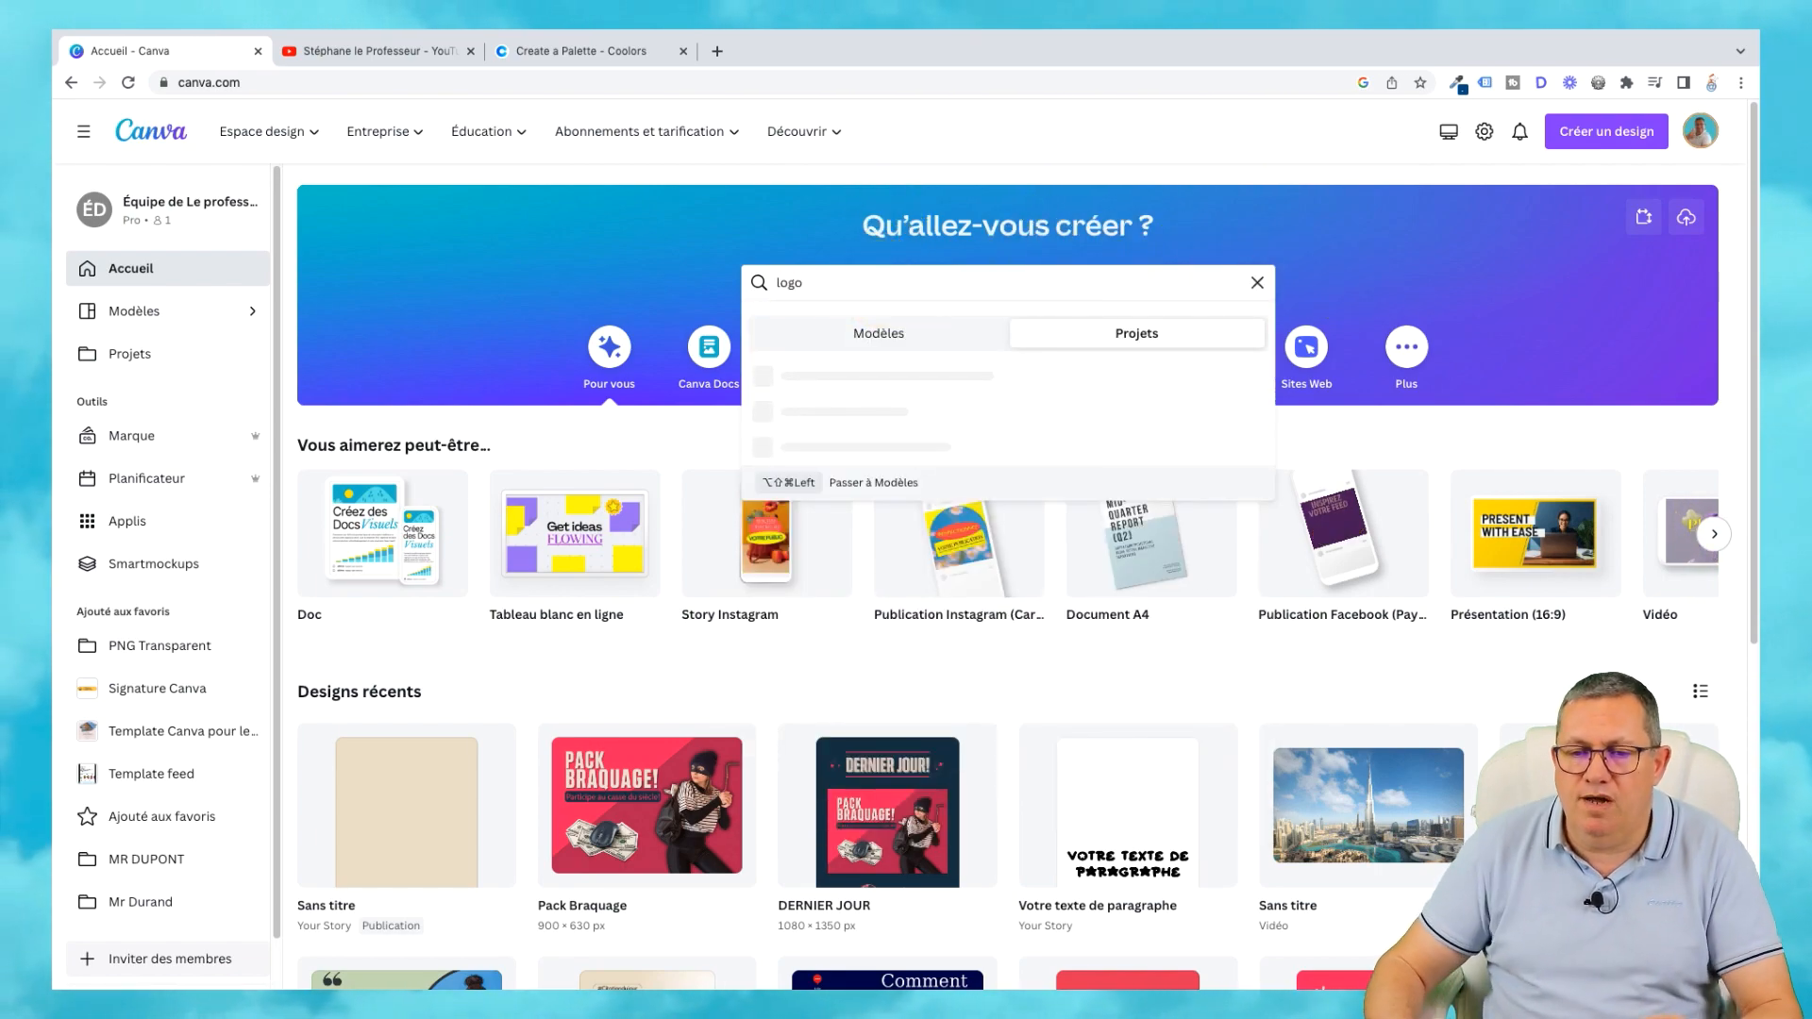
{"action": "left_click", "coordinate": [958, 339]}
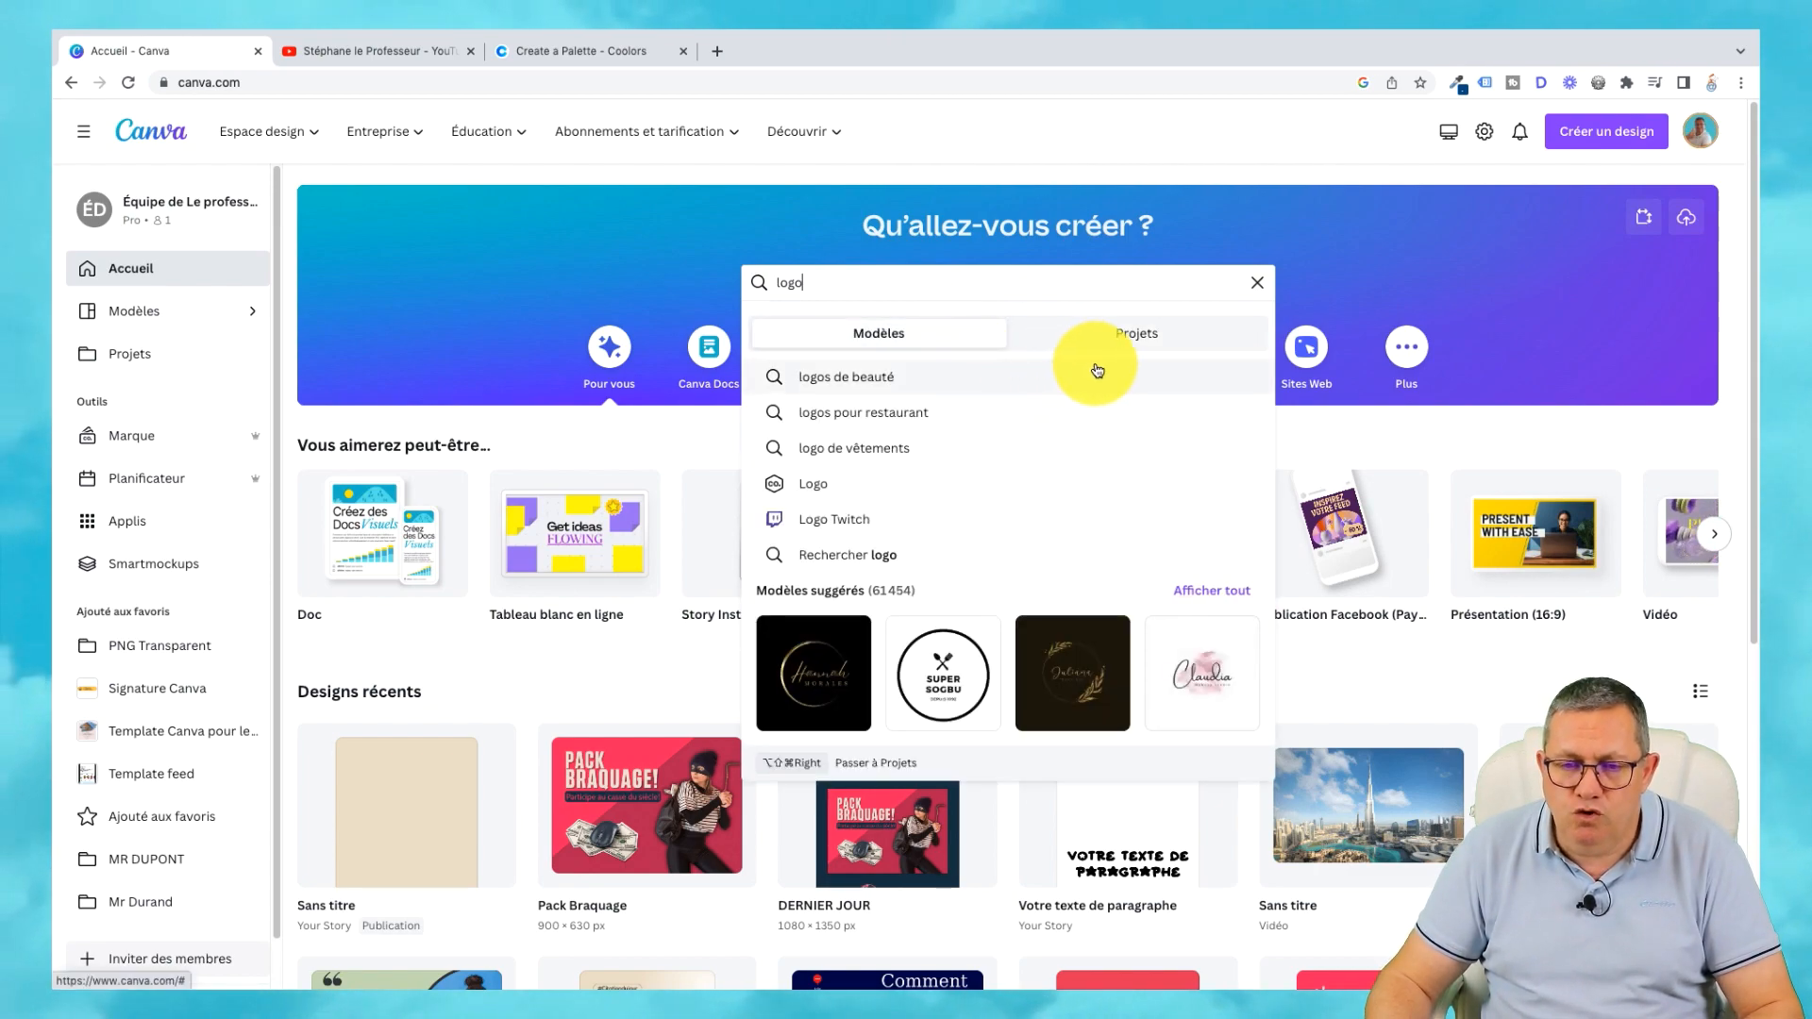
{"action": "left_click", "coordinate": [887, 416]}
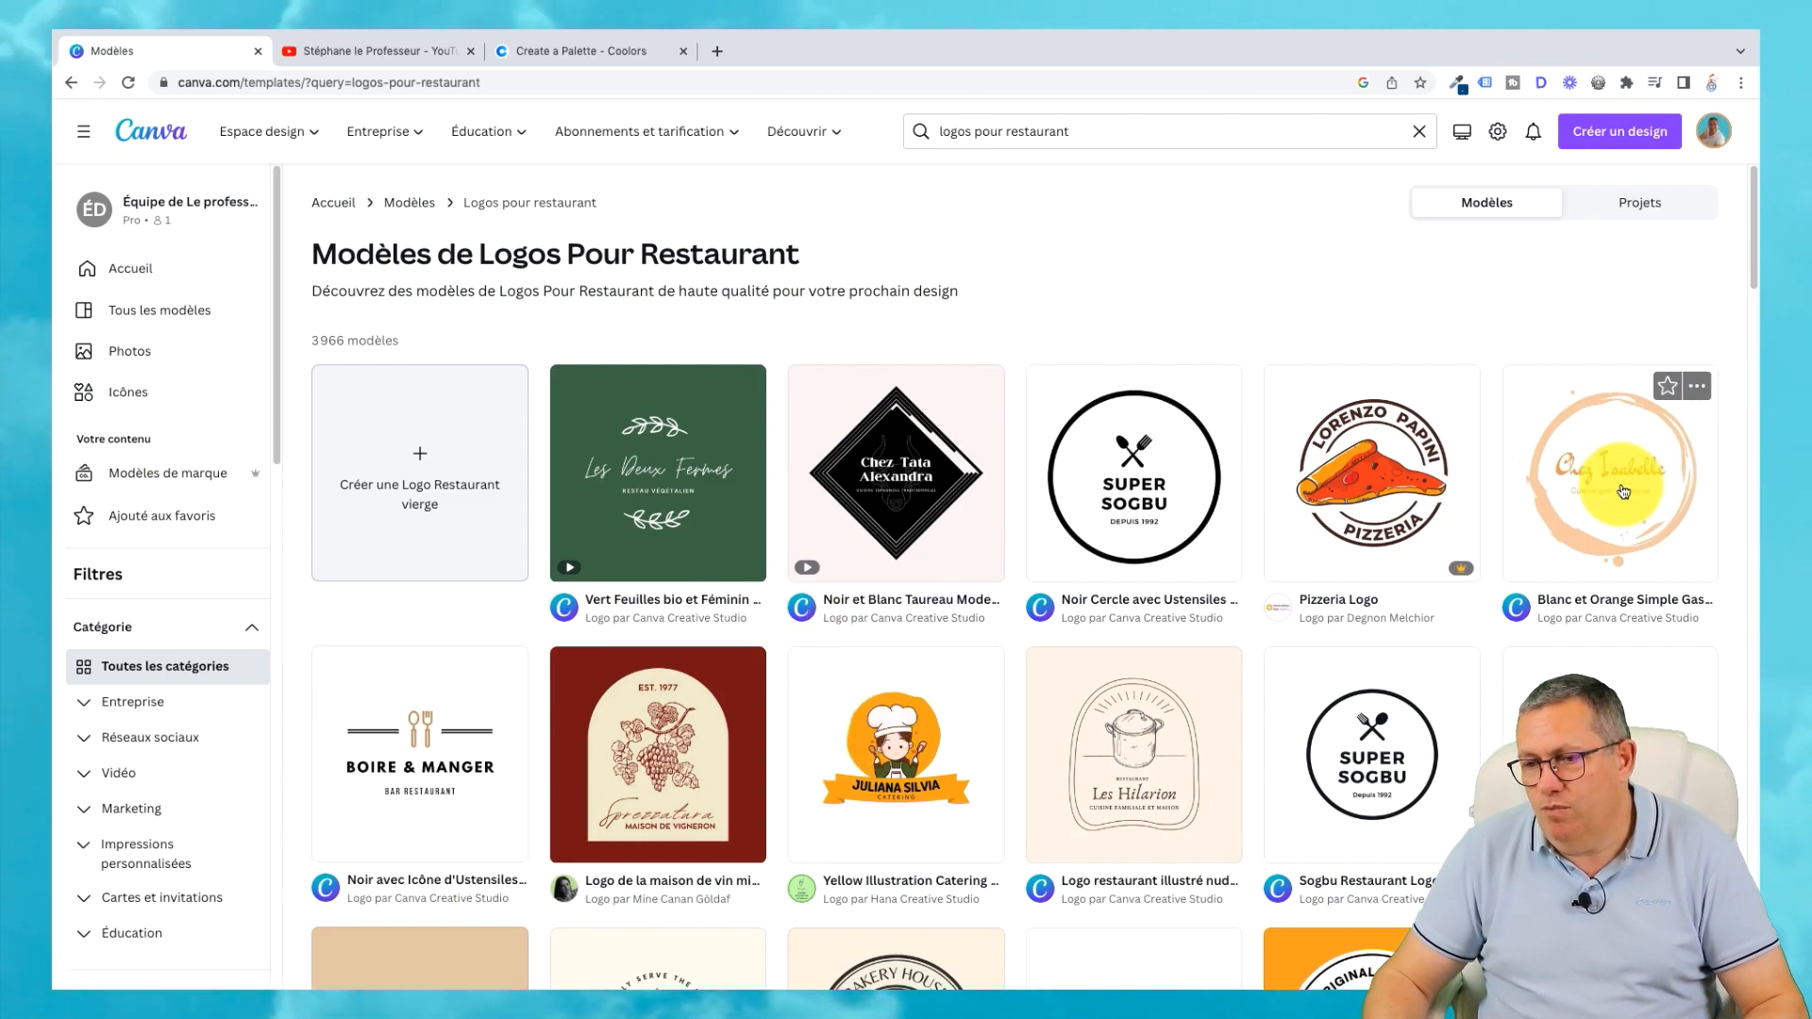
{"action": "left_click", "coordinate": [1602, 495]}
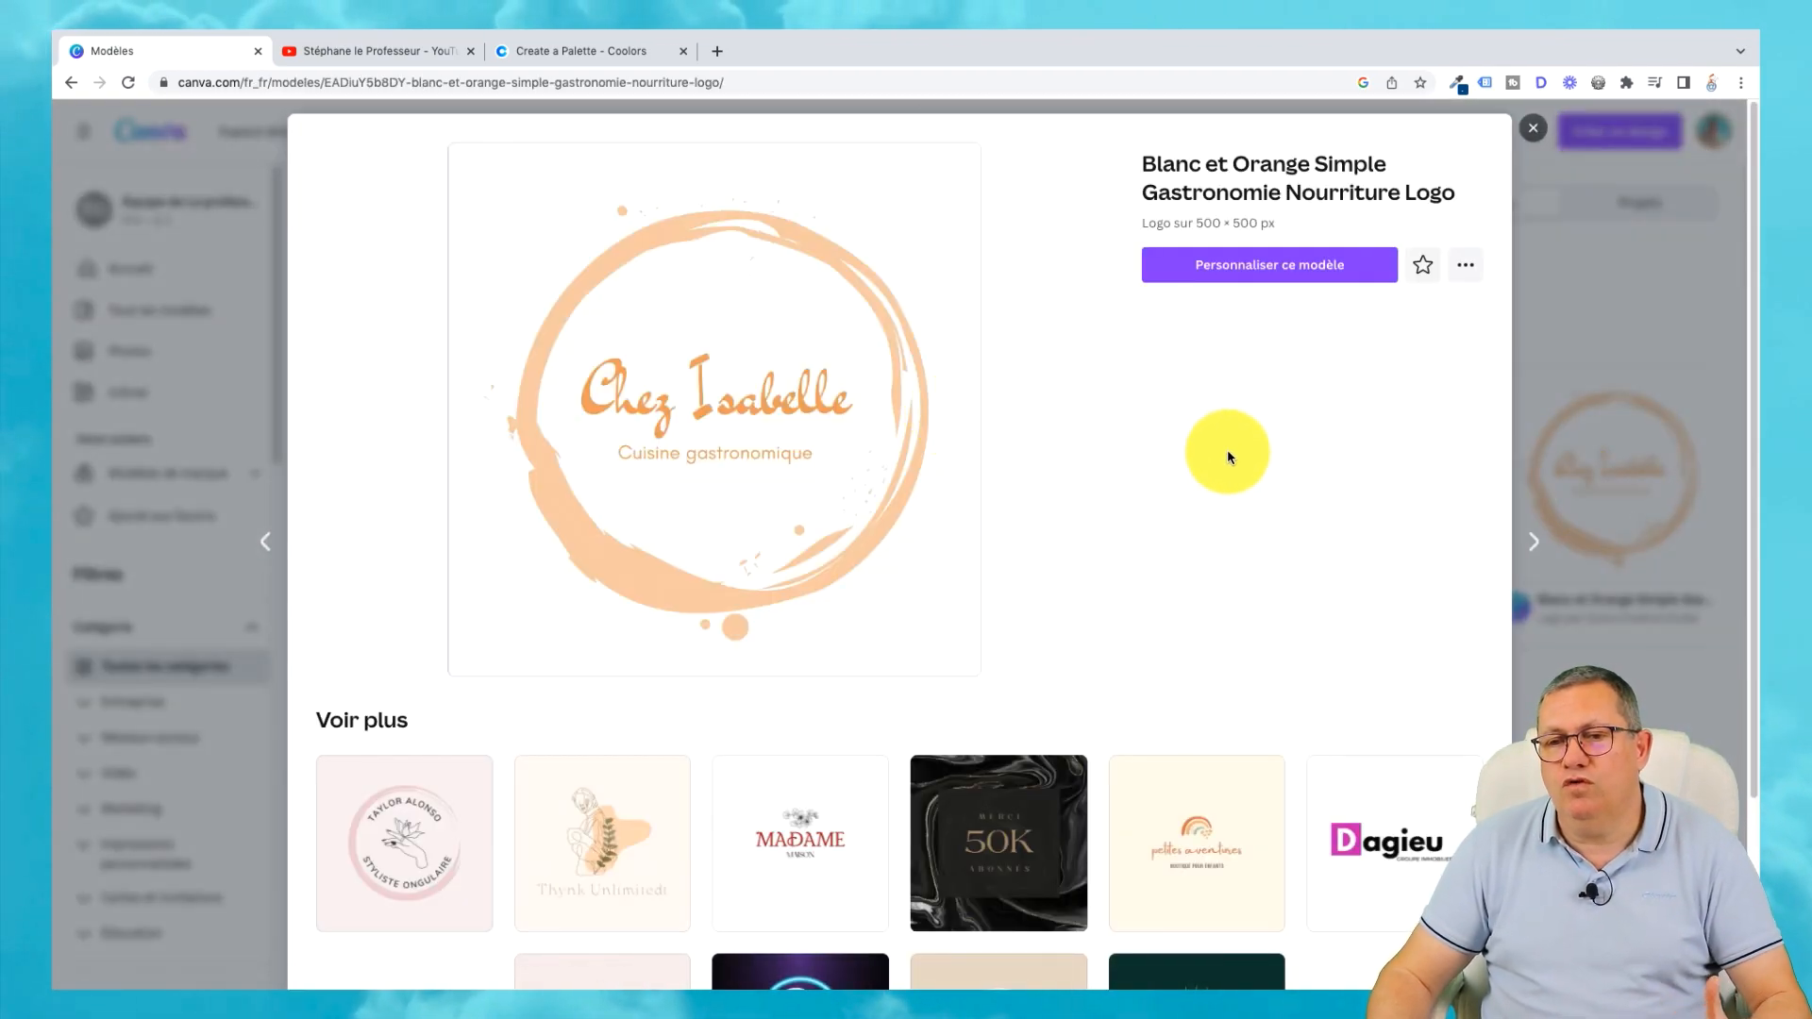
{"action": "left_click", "coordinate": [1244, 276]}
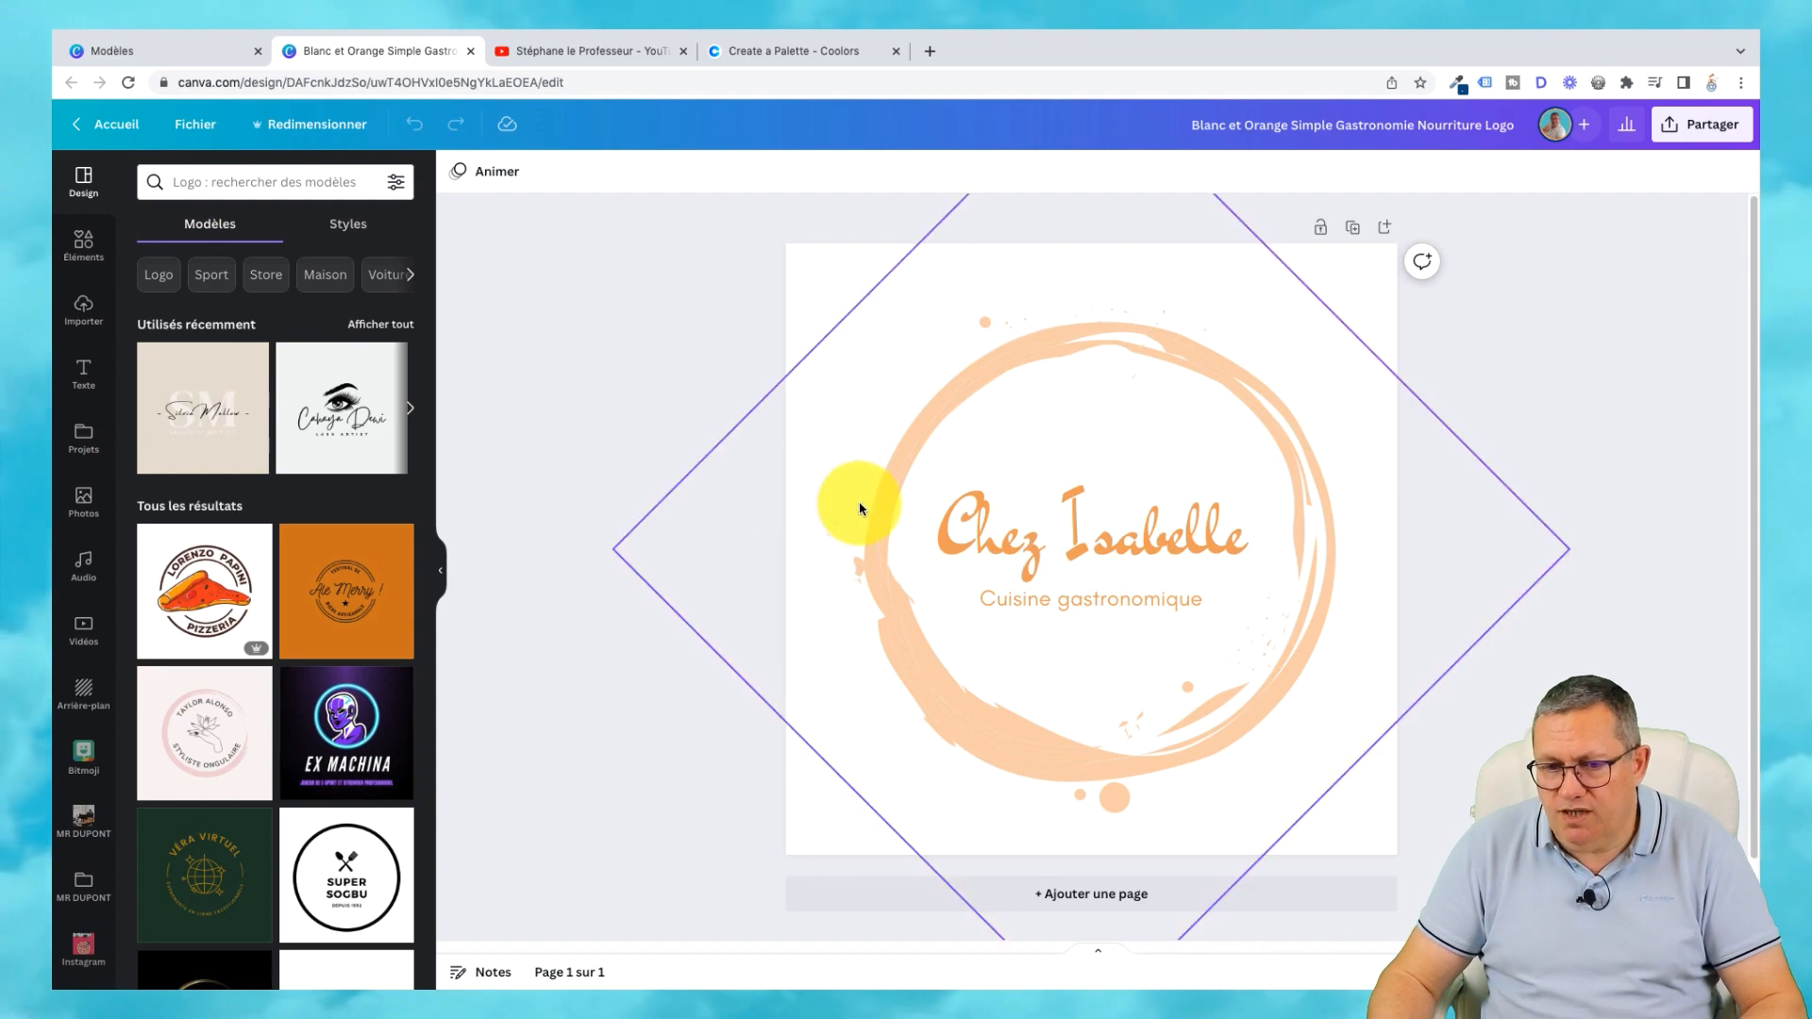
Replace the large restaurant name inside the logo's ring with the client's name.
{"action": "left_click", "coordinate": [1181, 536]}
{"action": "double_click", "coordinate": [1242, 540]}
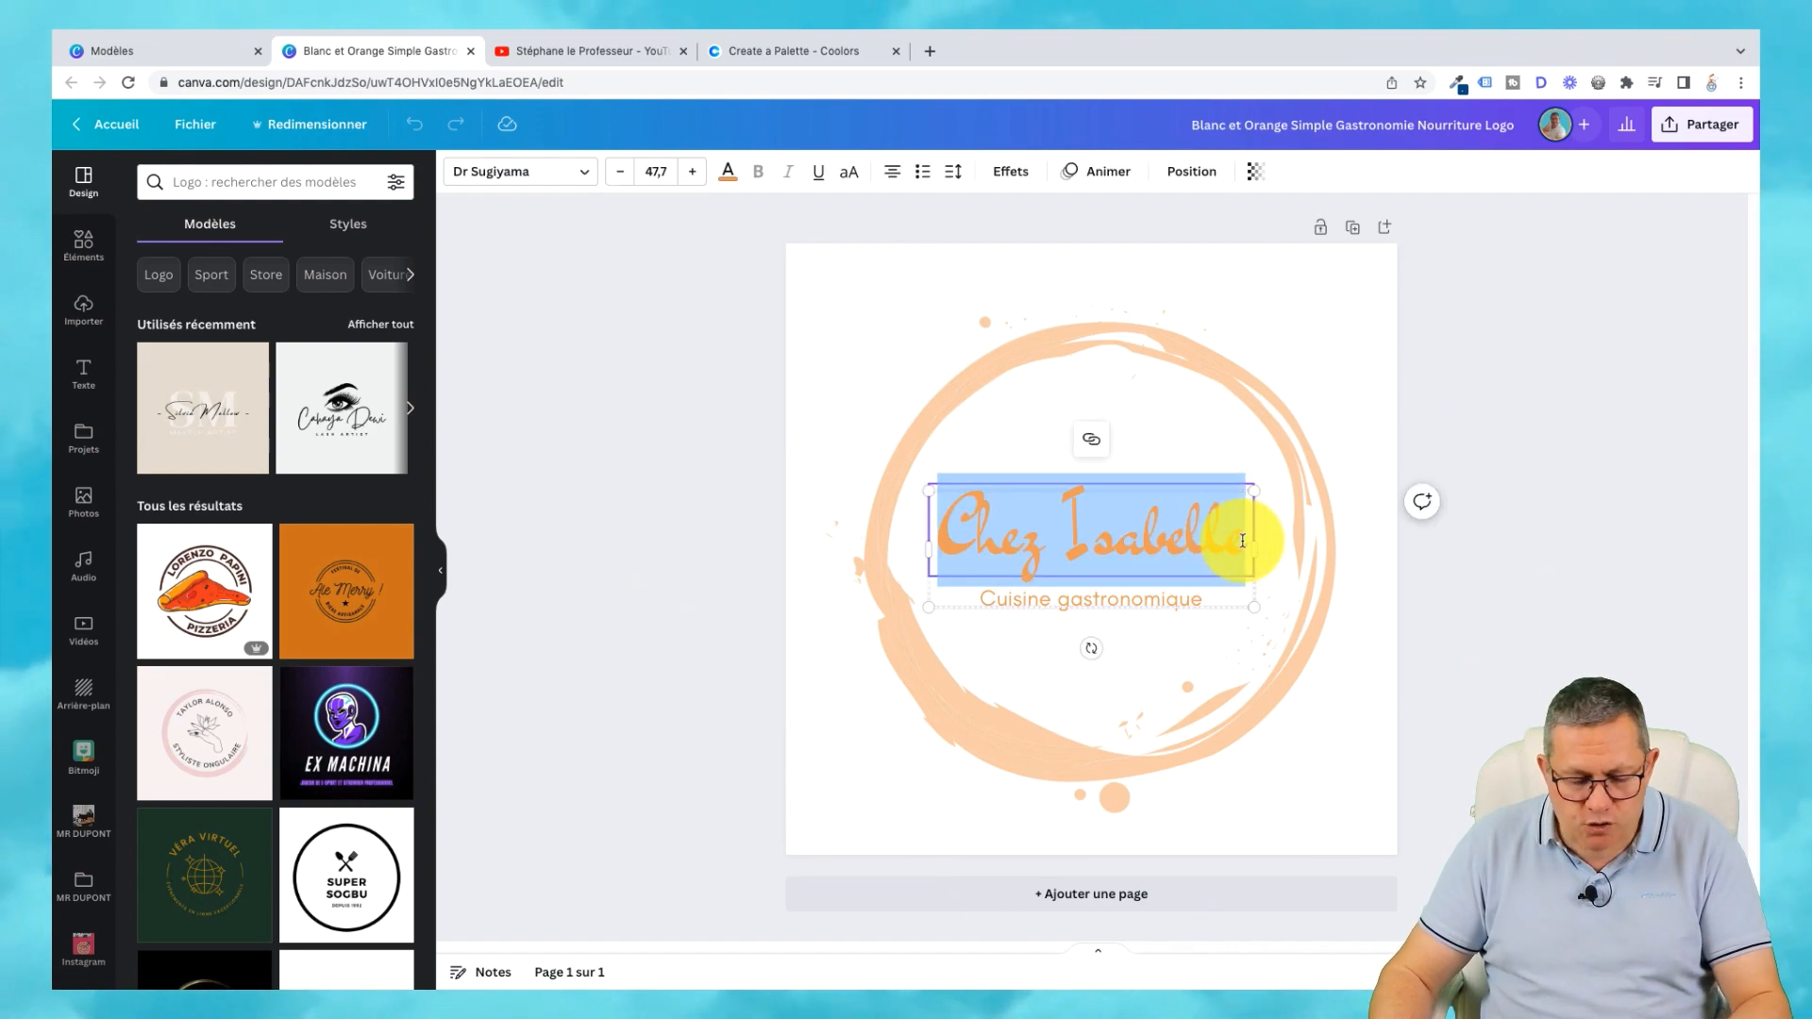
{"action": "type", "text": "Mr C"}
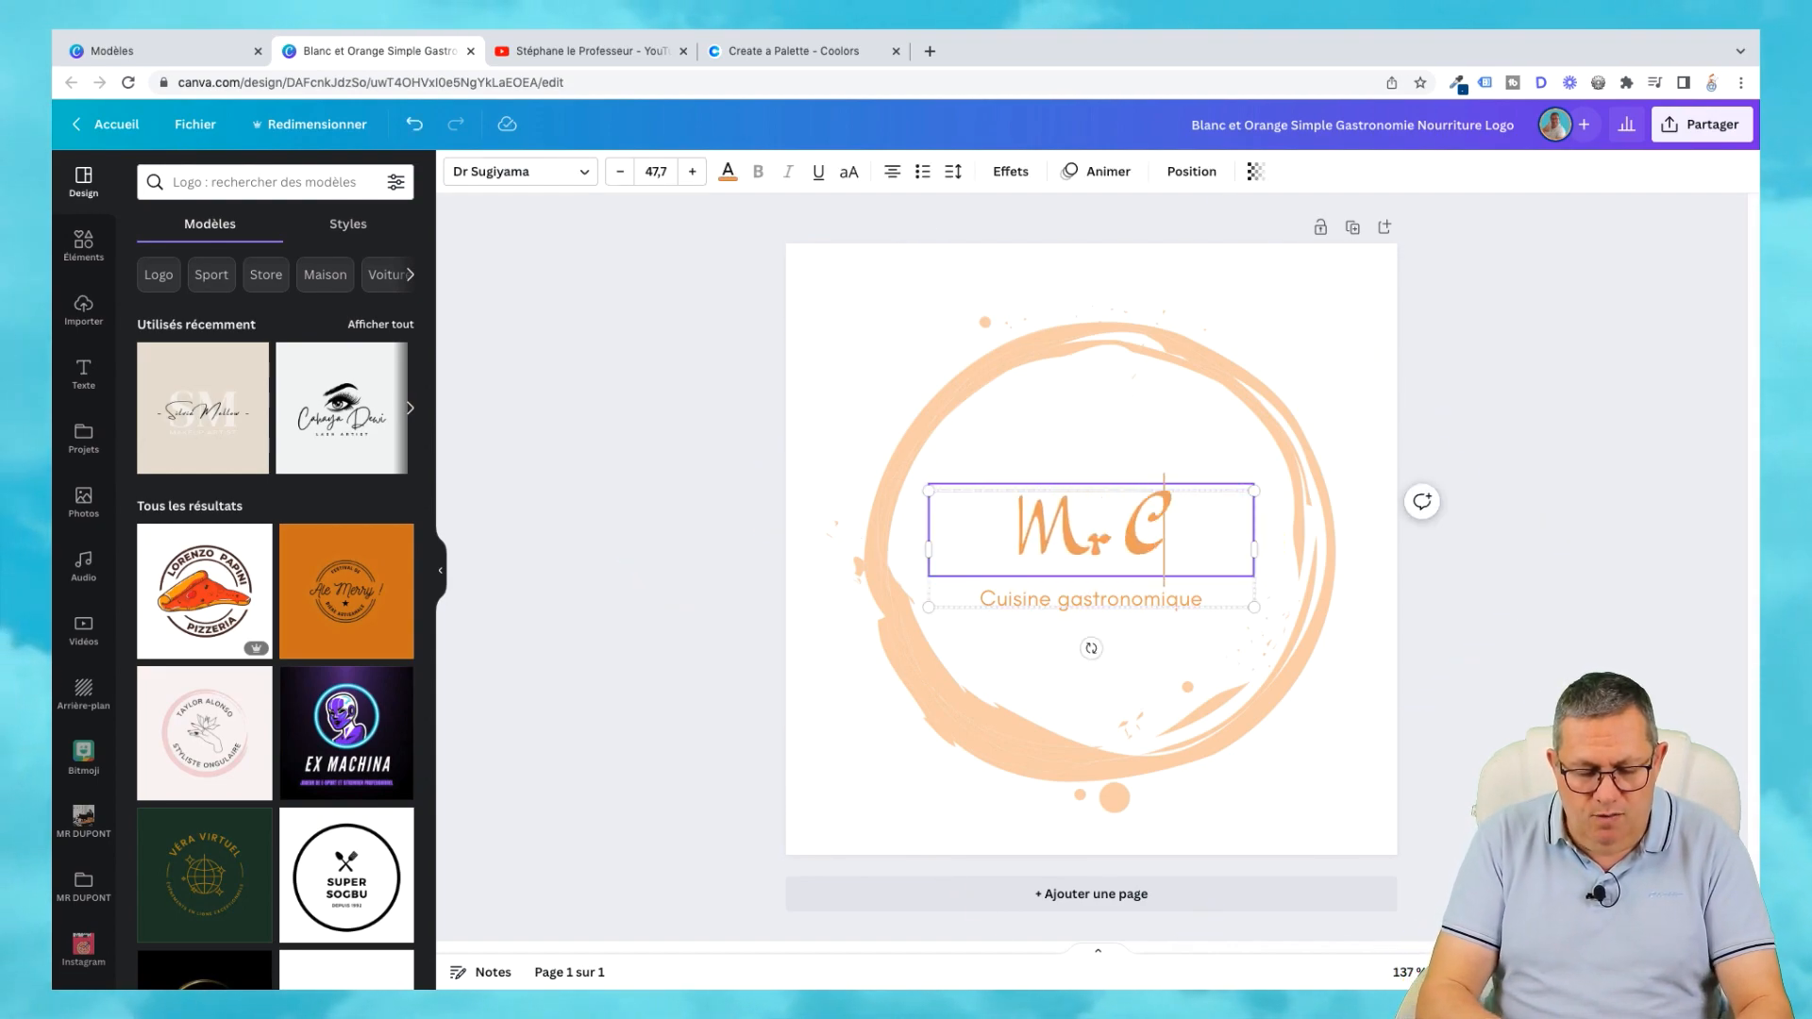
{"action": "type", "text": "asto"}
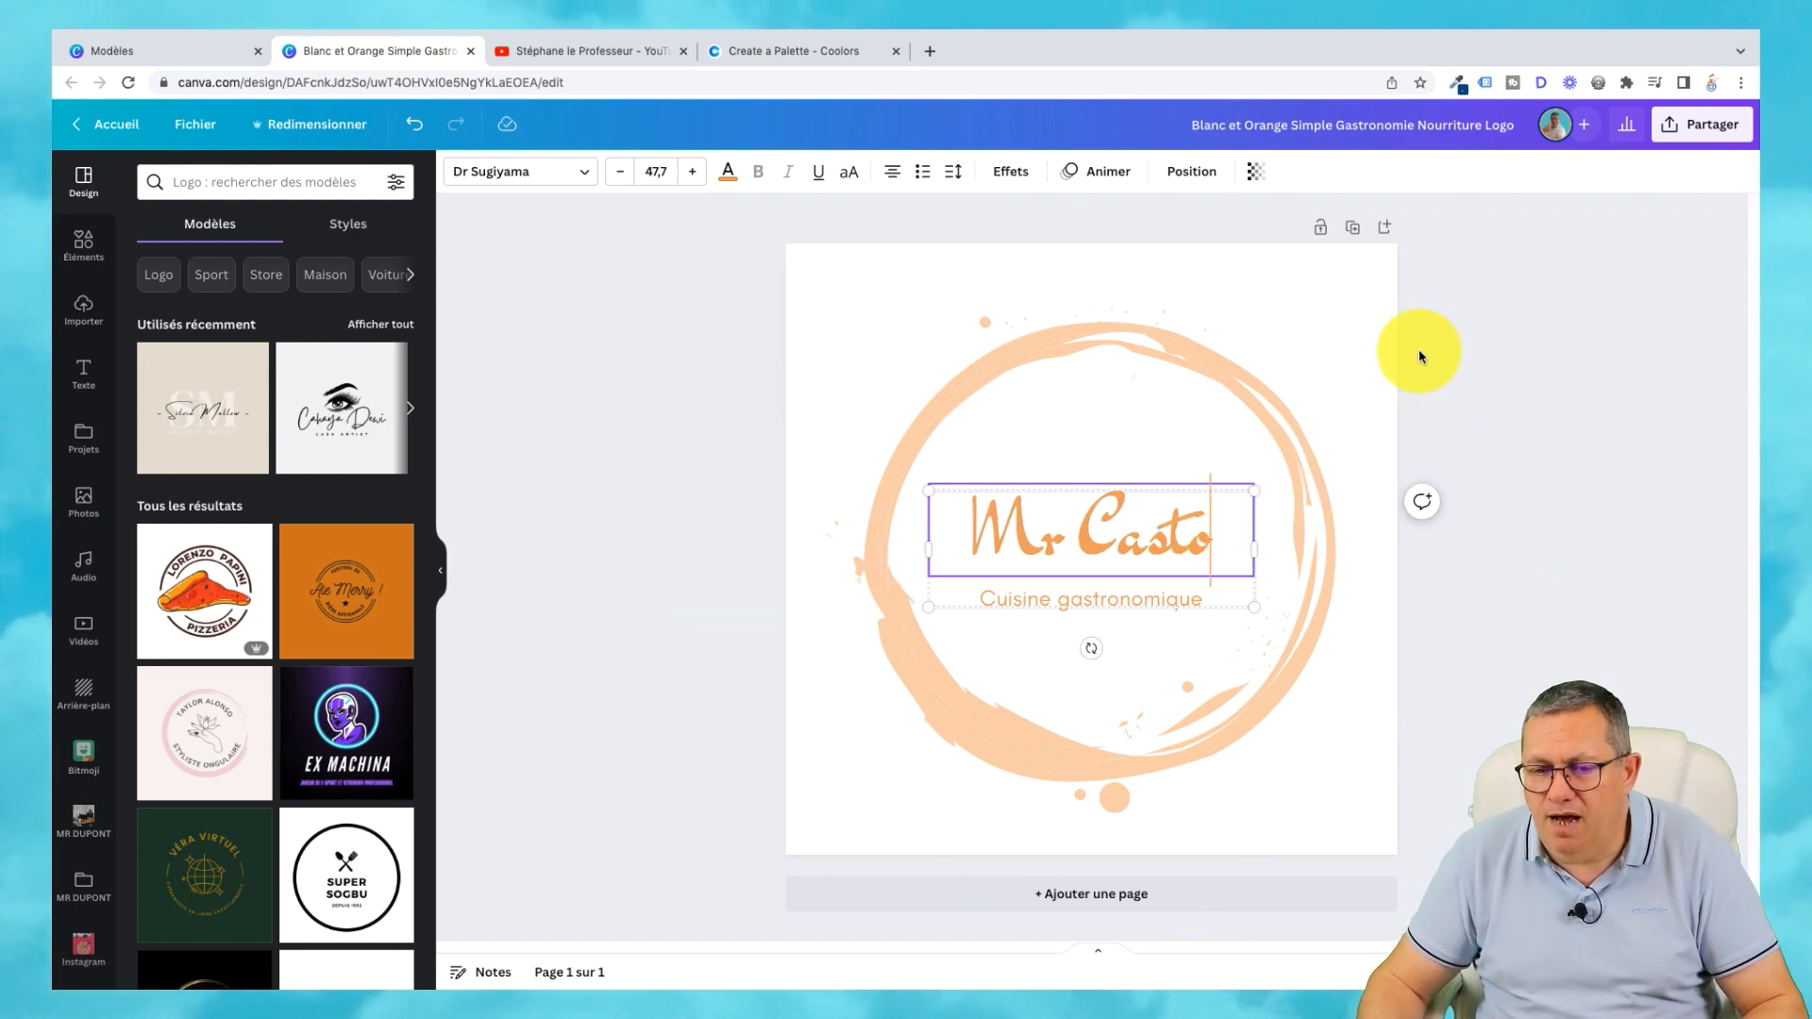
{"action": "left_click", "coordinate": [1480, 423]}
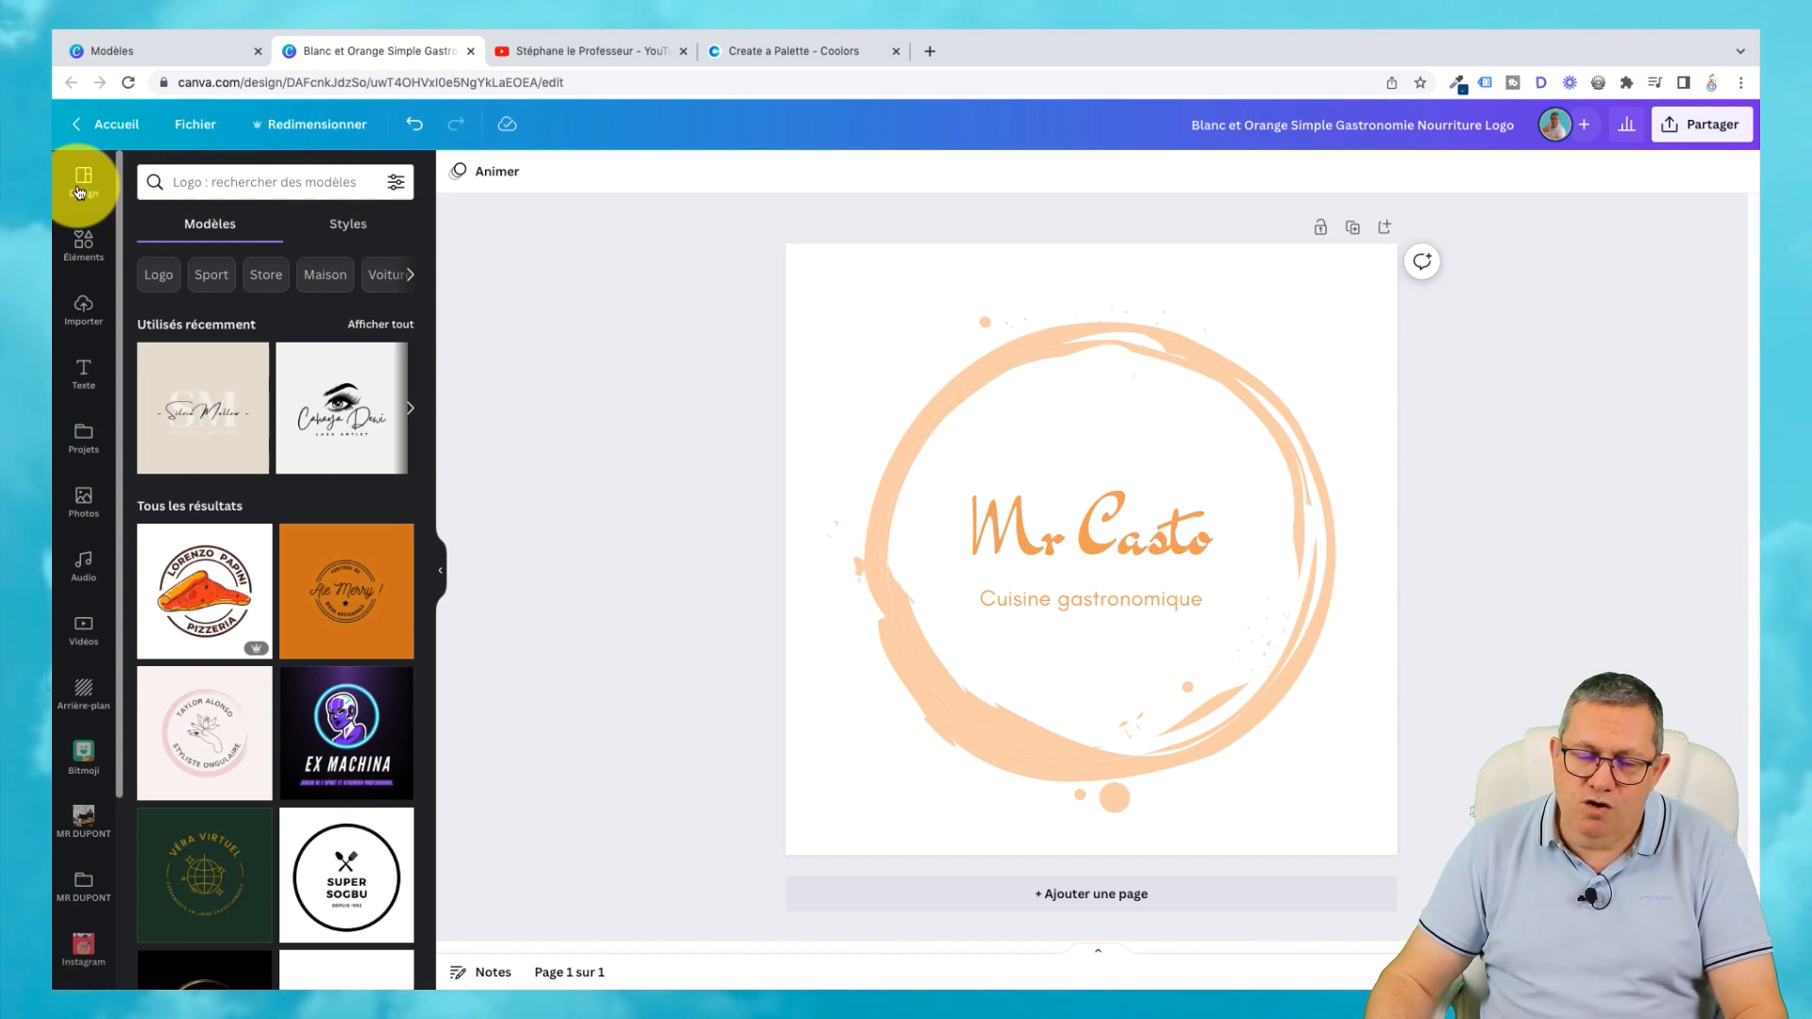
Switch the brand identity used for the design's colours and styles to the client's.
{"action": "left_click", "coordinate": [359, 234]}
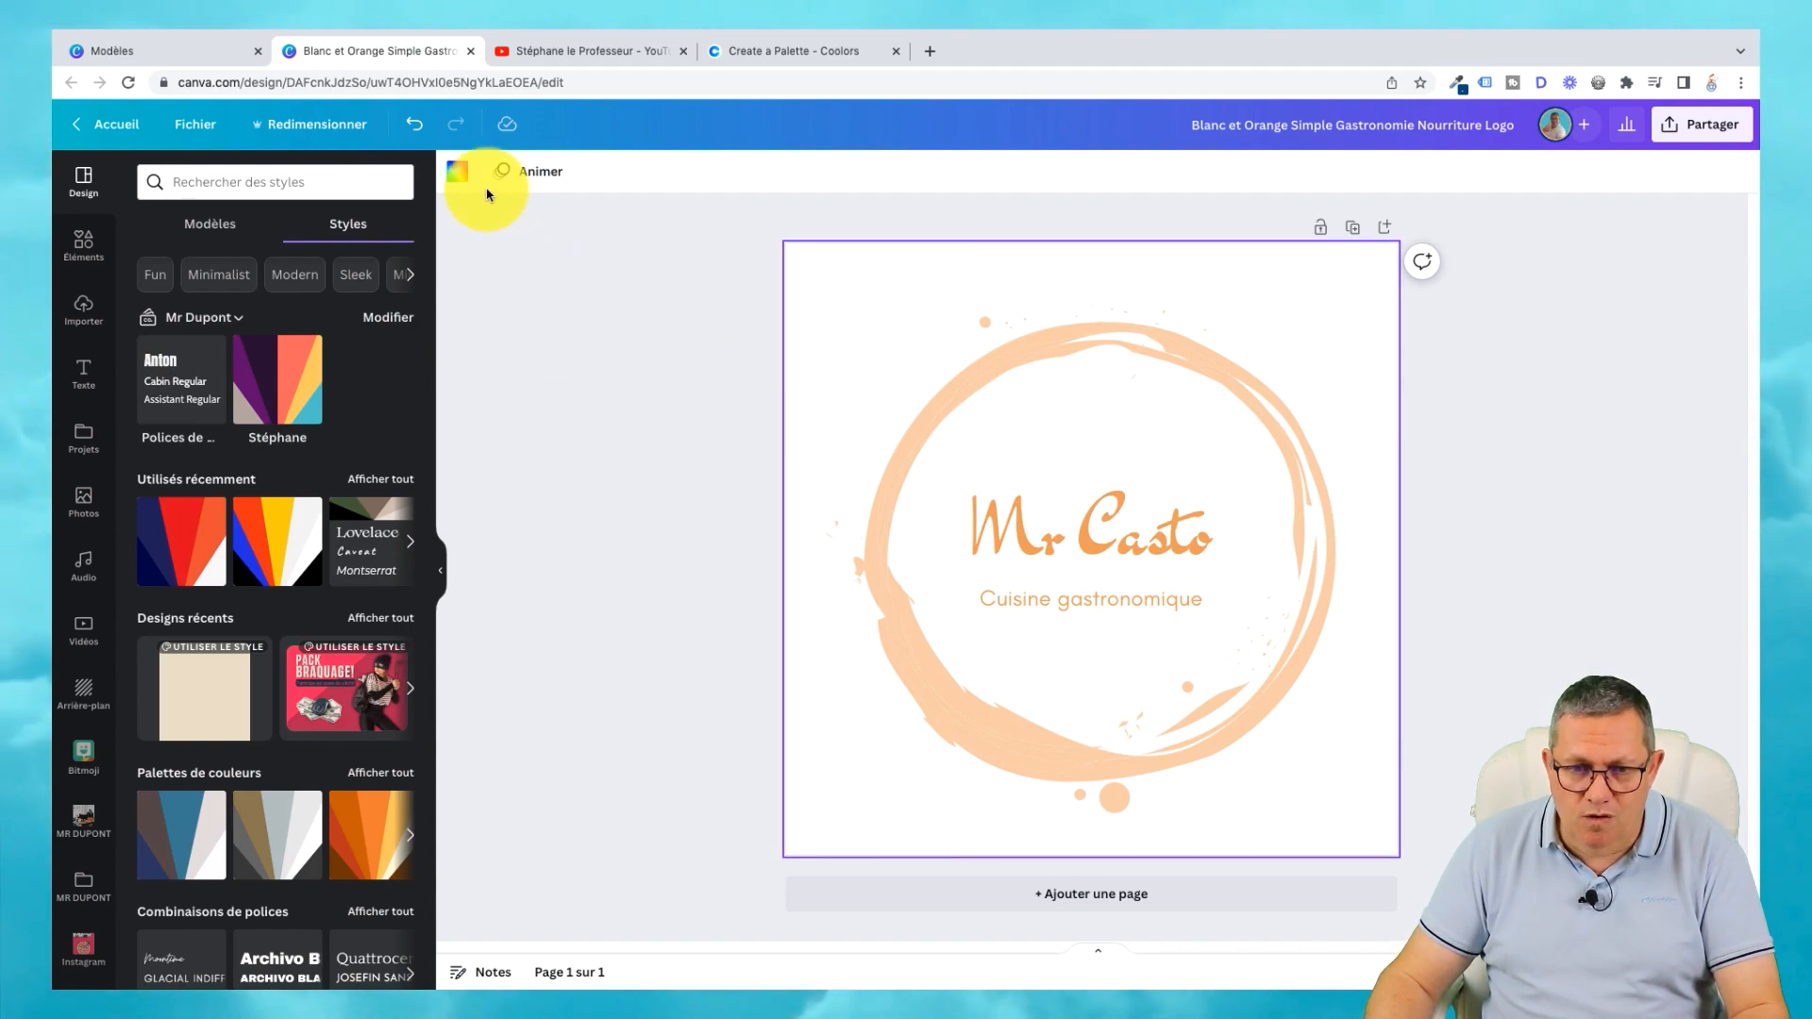
{"action": "left_click", "coordinate": [457, 172]}
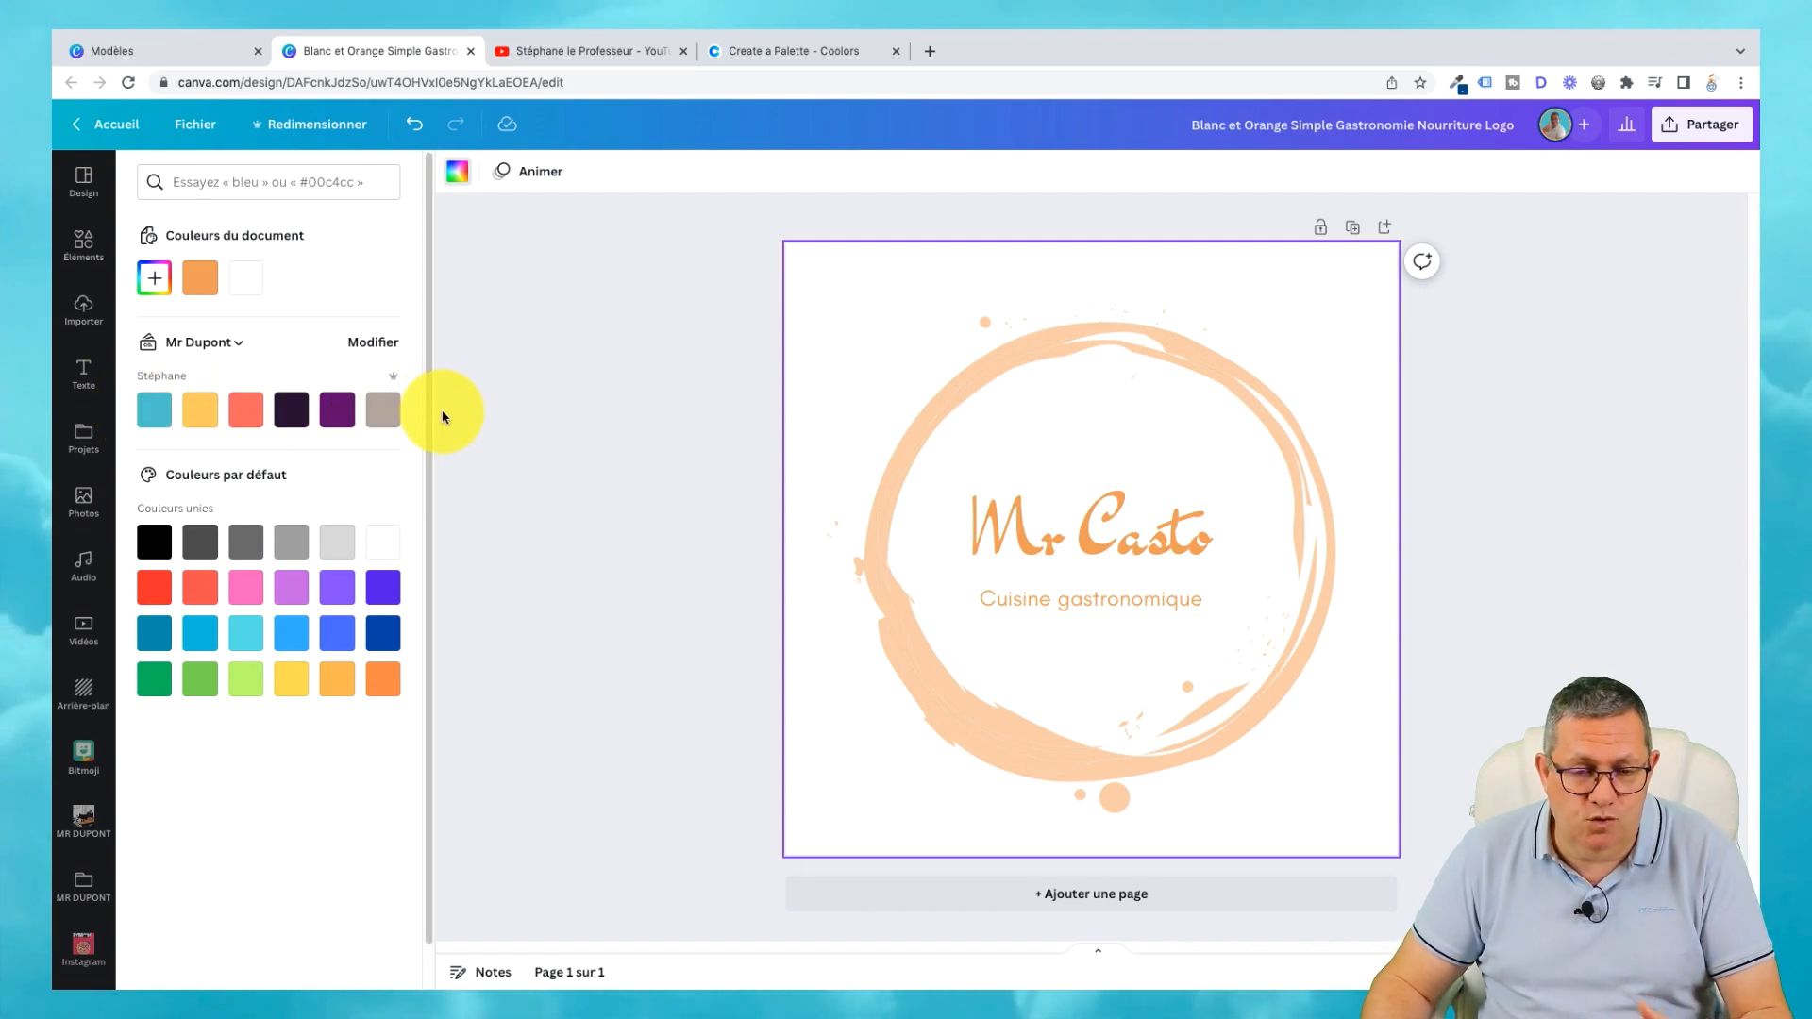
{"action": "left_click", "coordinate": [239, 348]}
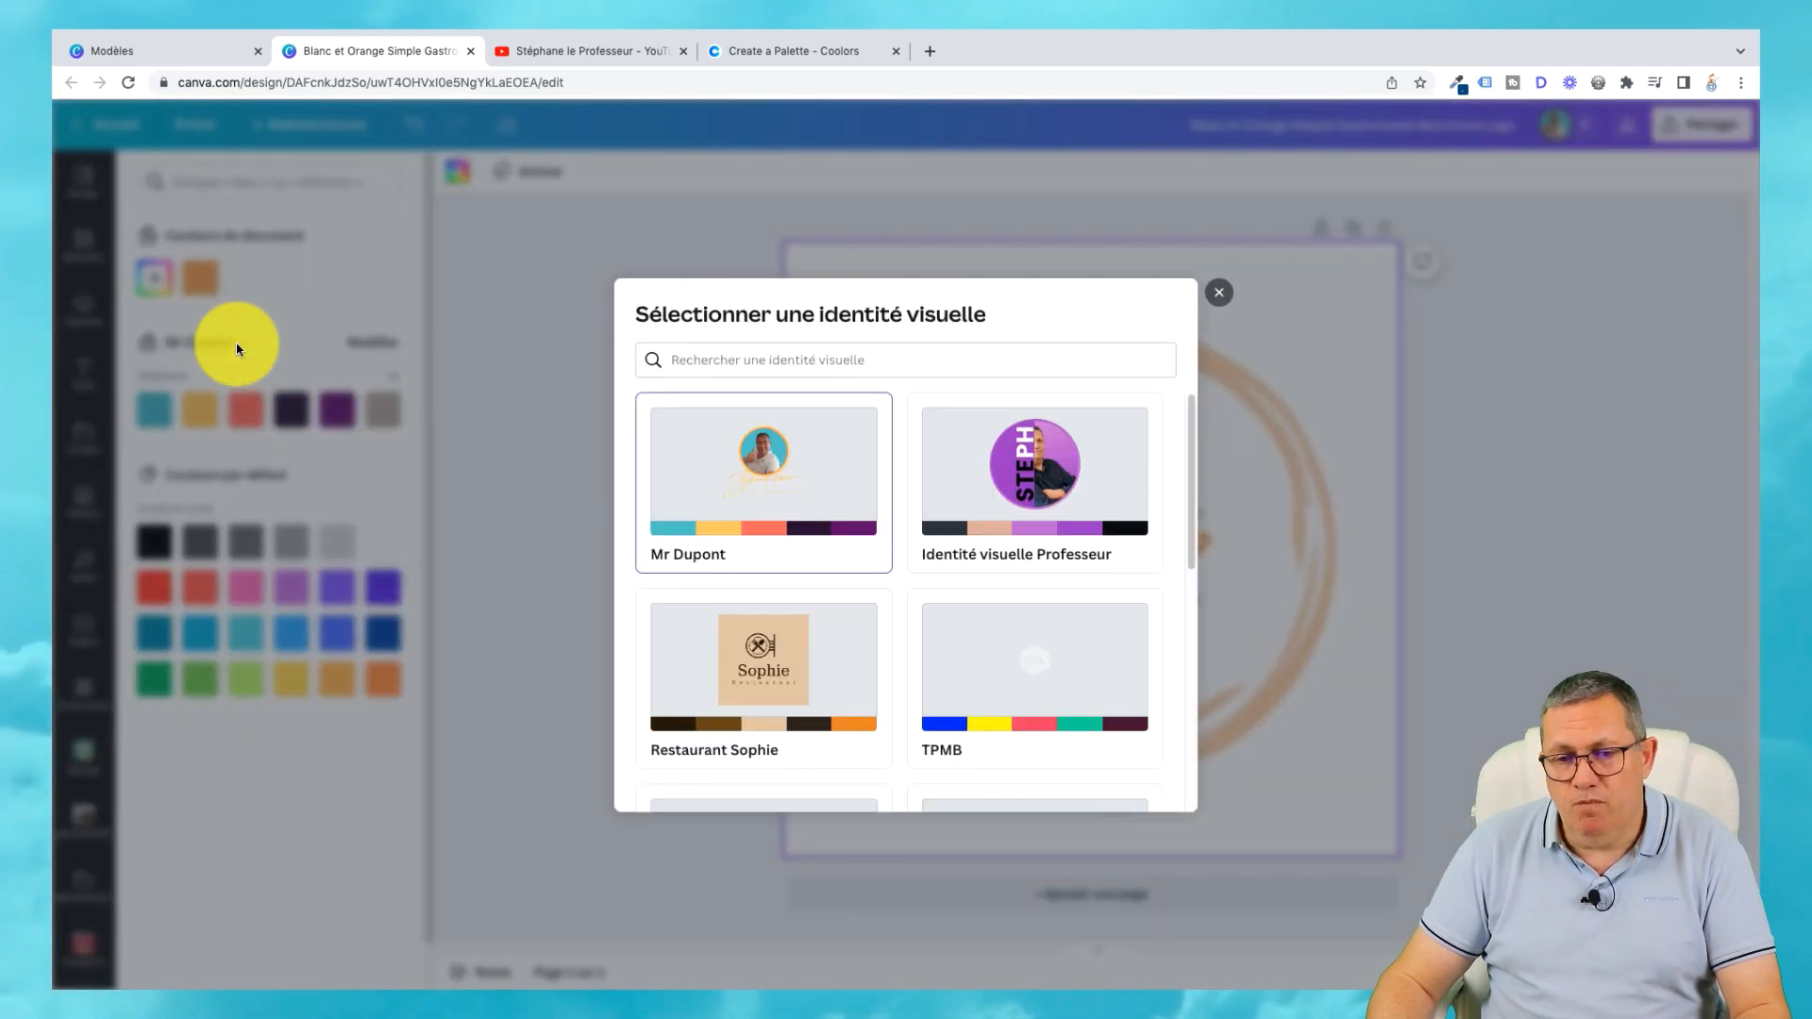
{"action": "left_click_drag", "start_coordinate": [1194, 519], "coordinate": [1191, 774]}
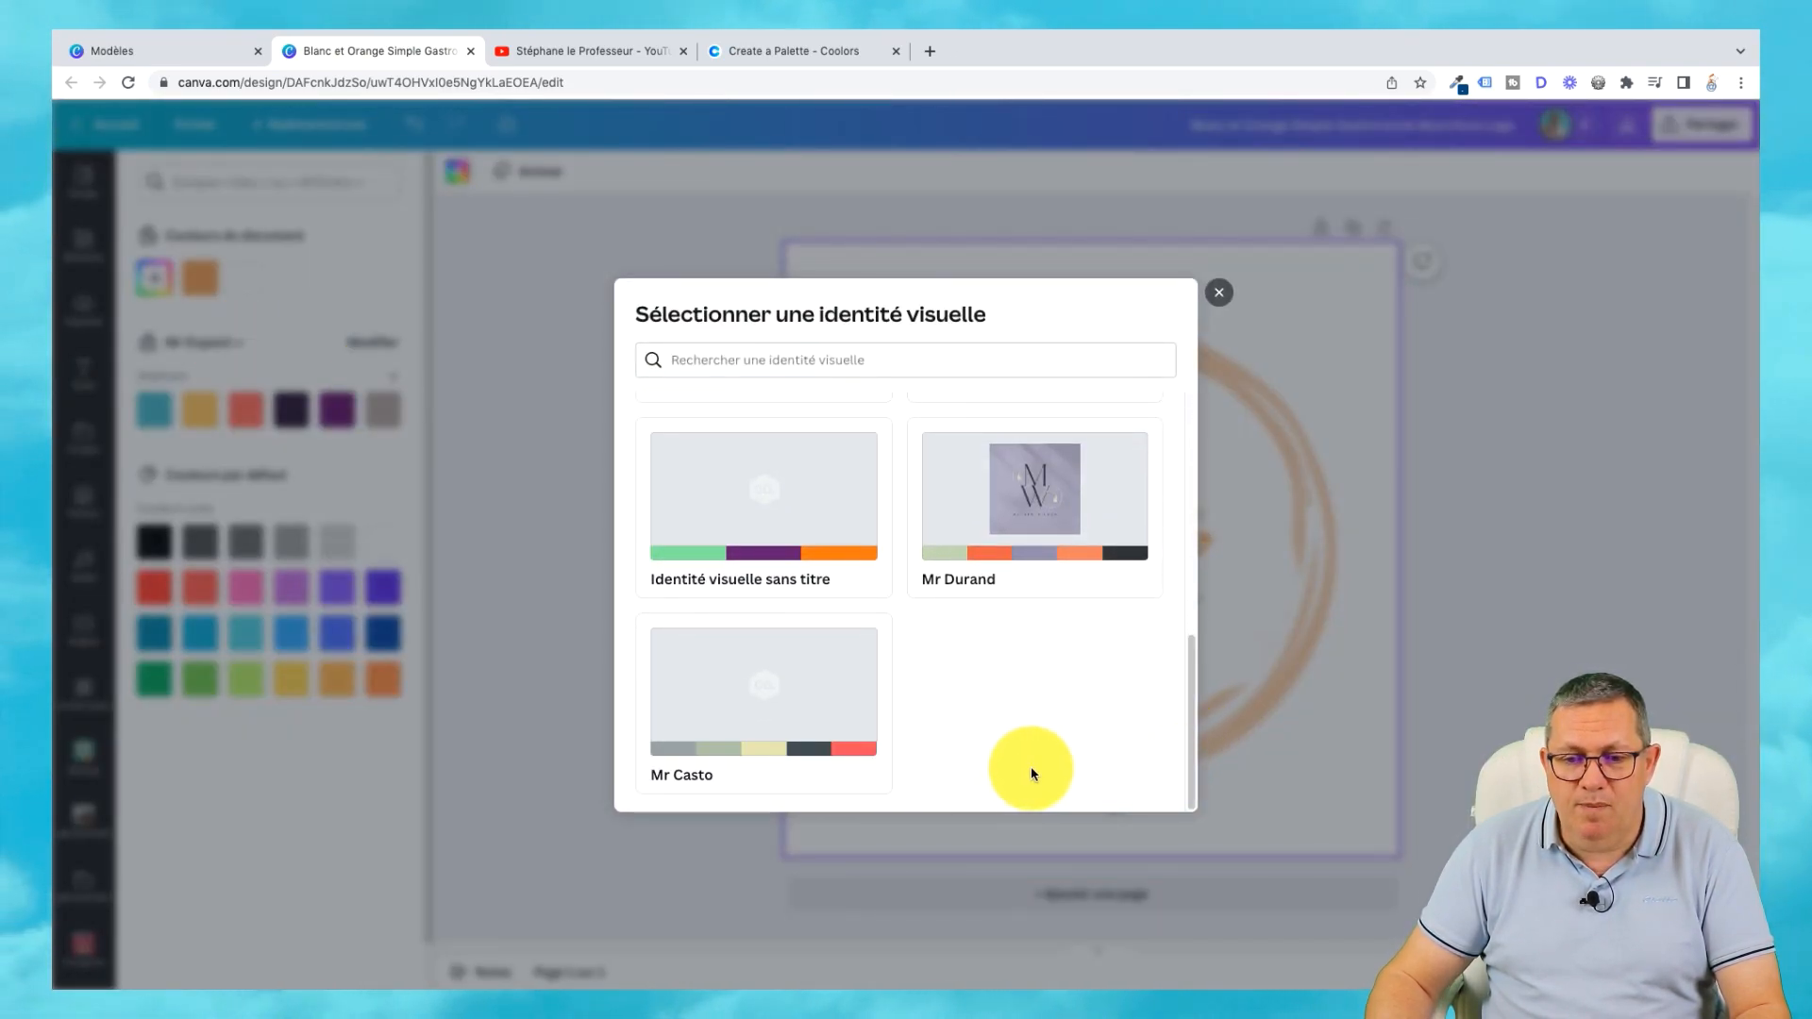
{"action": "left_click", "coordinate": [734, 696]}
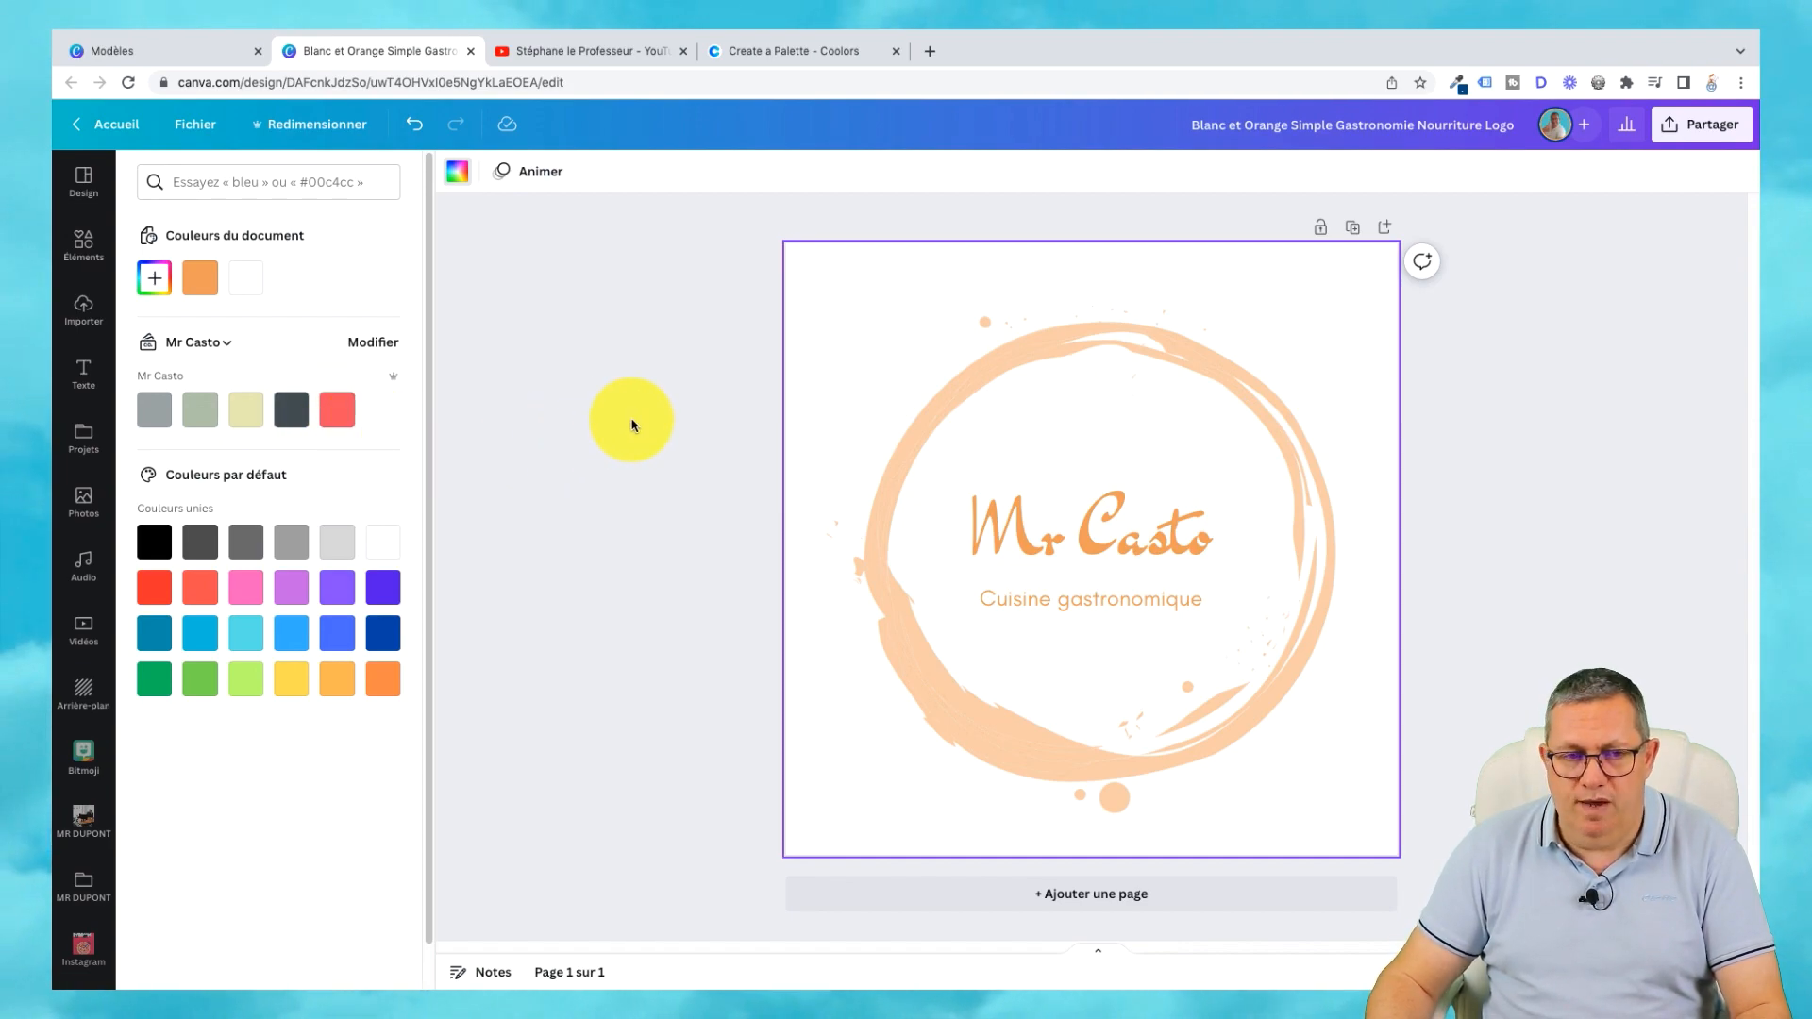
{"action": "left_click", "coordinate": [631, 425]}
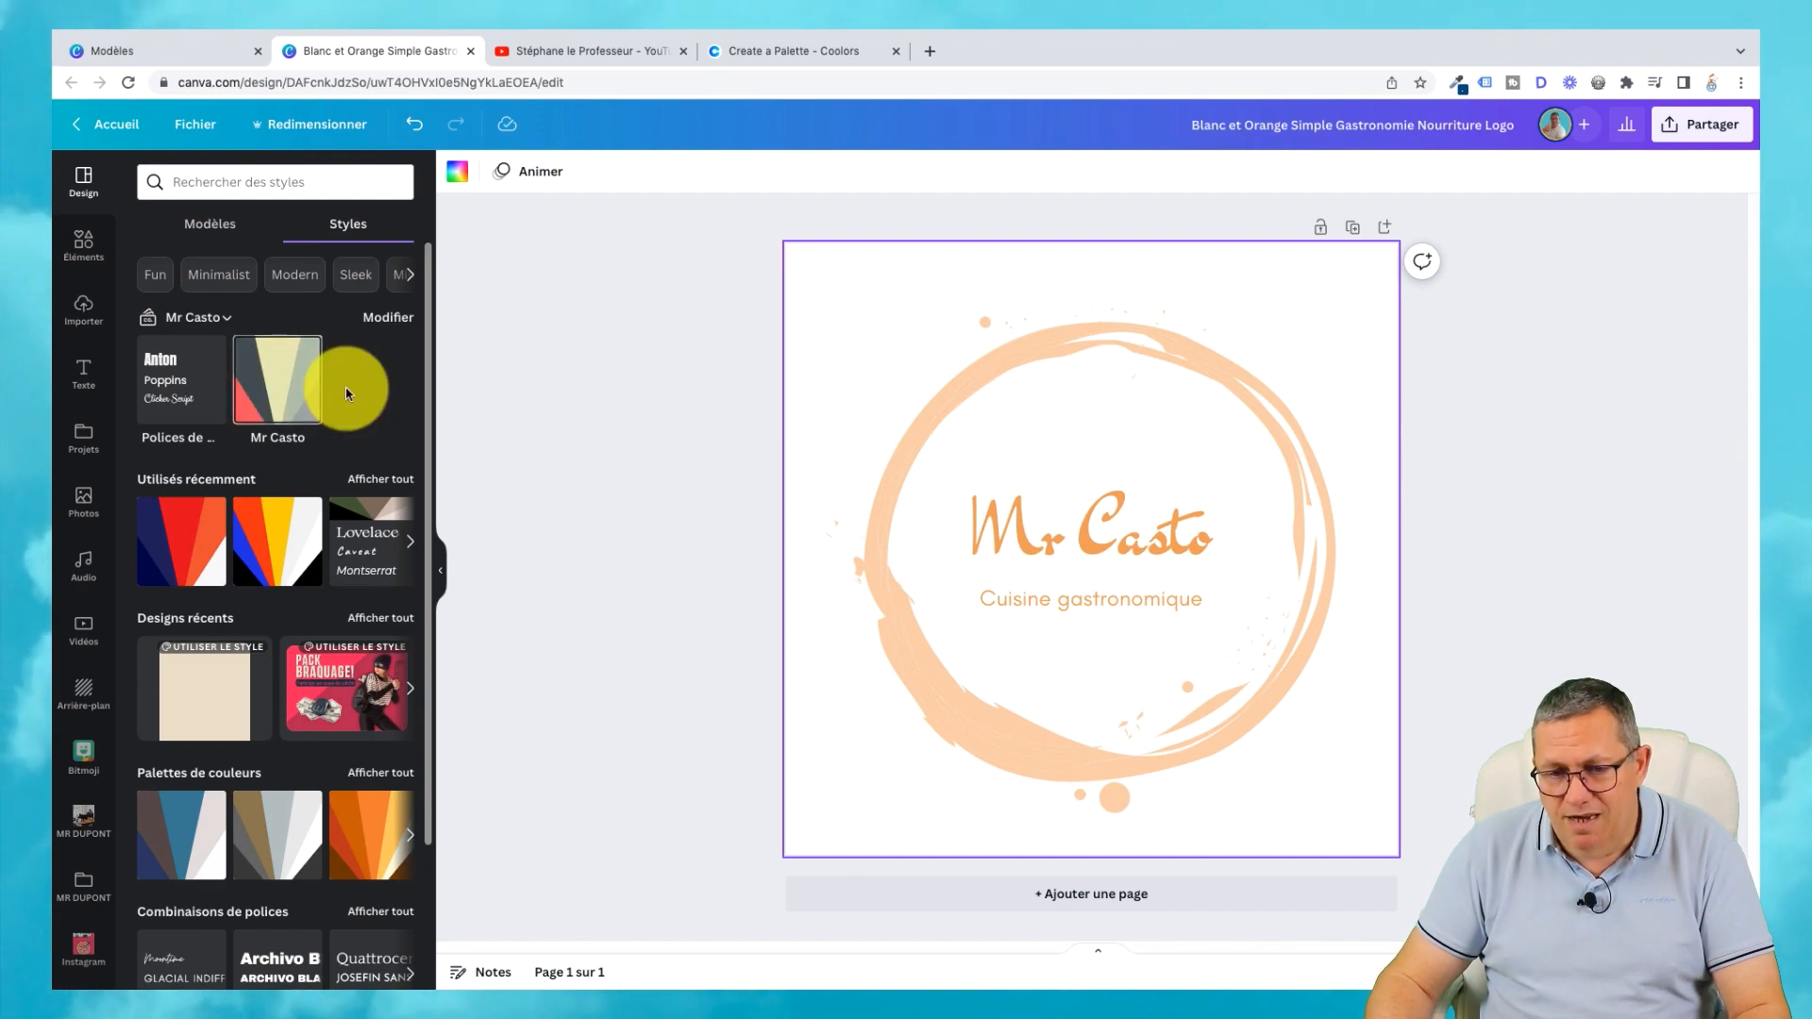
Apply the client's brand palette and shuffle its colours to get a dark slate background with pale yellow lettering.
{"action": "left_click", "coordinate": [276, 388]}
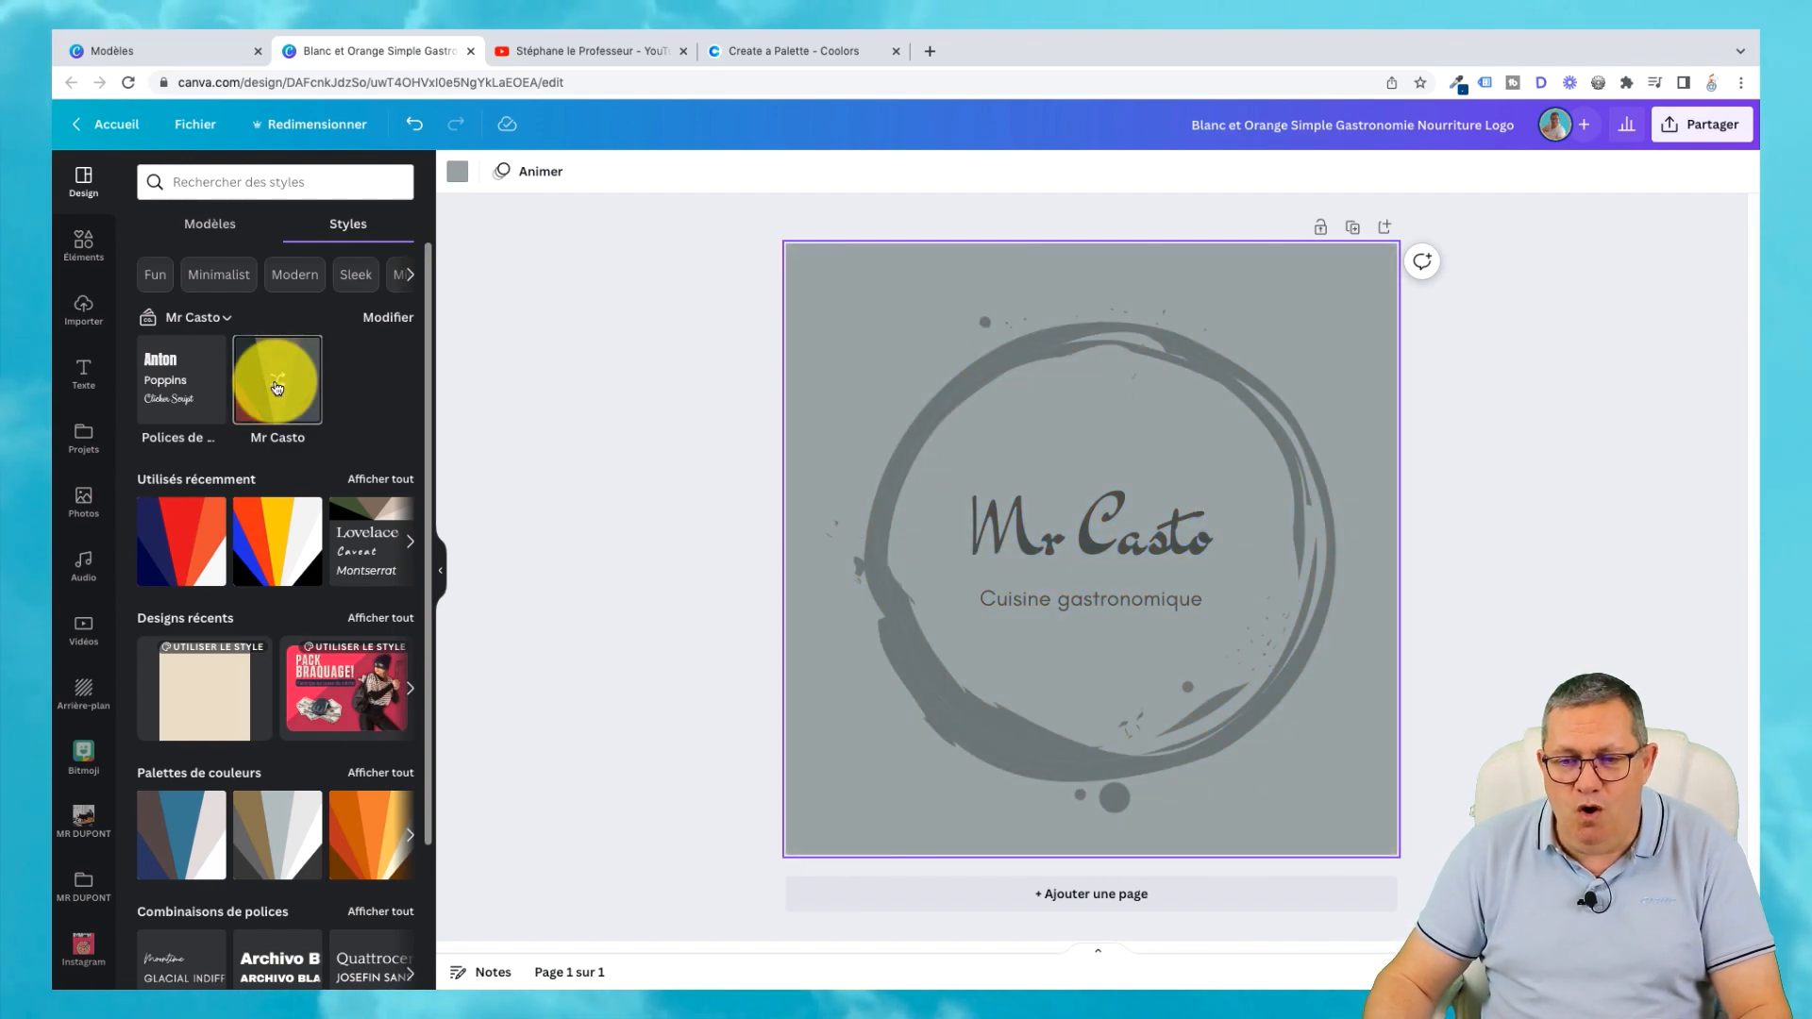
{"action": "left_click", "coordinate": [276, 388]}
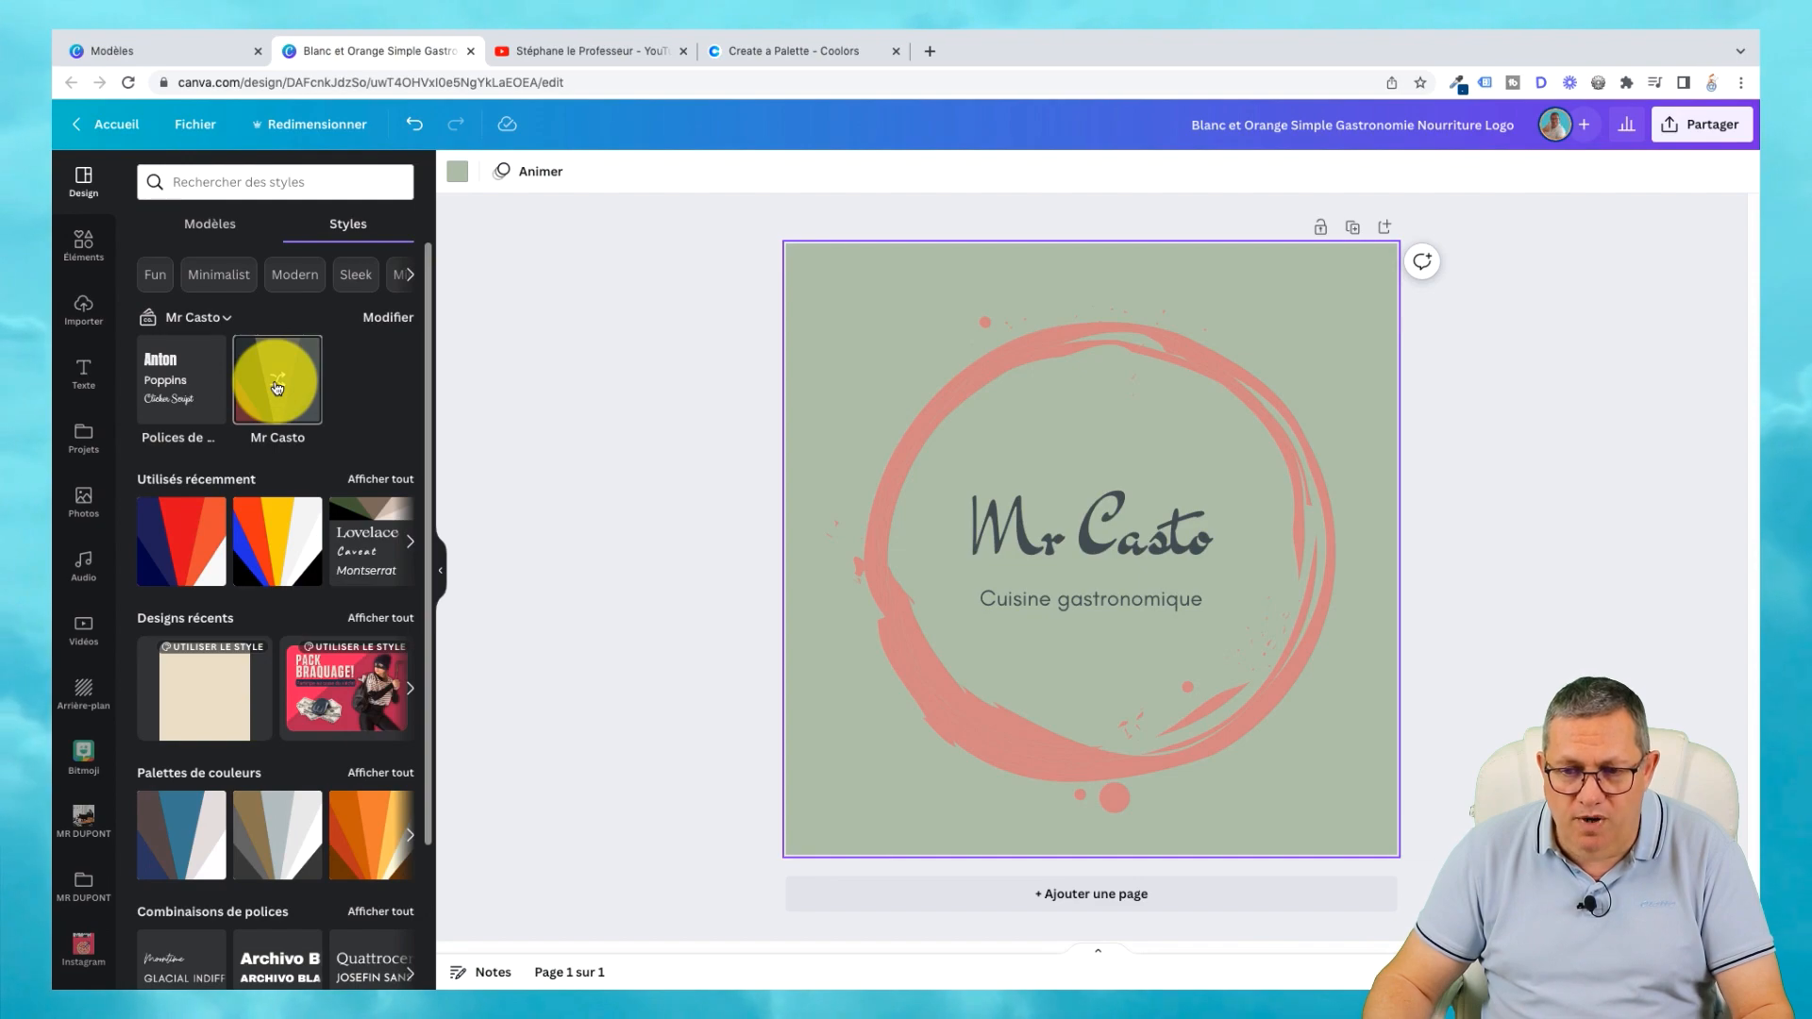
{"action": "left_click", "coordinate": [276, 387]}
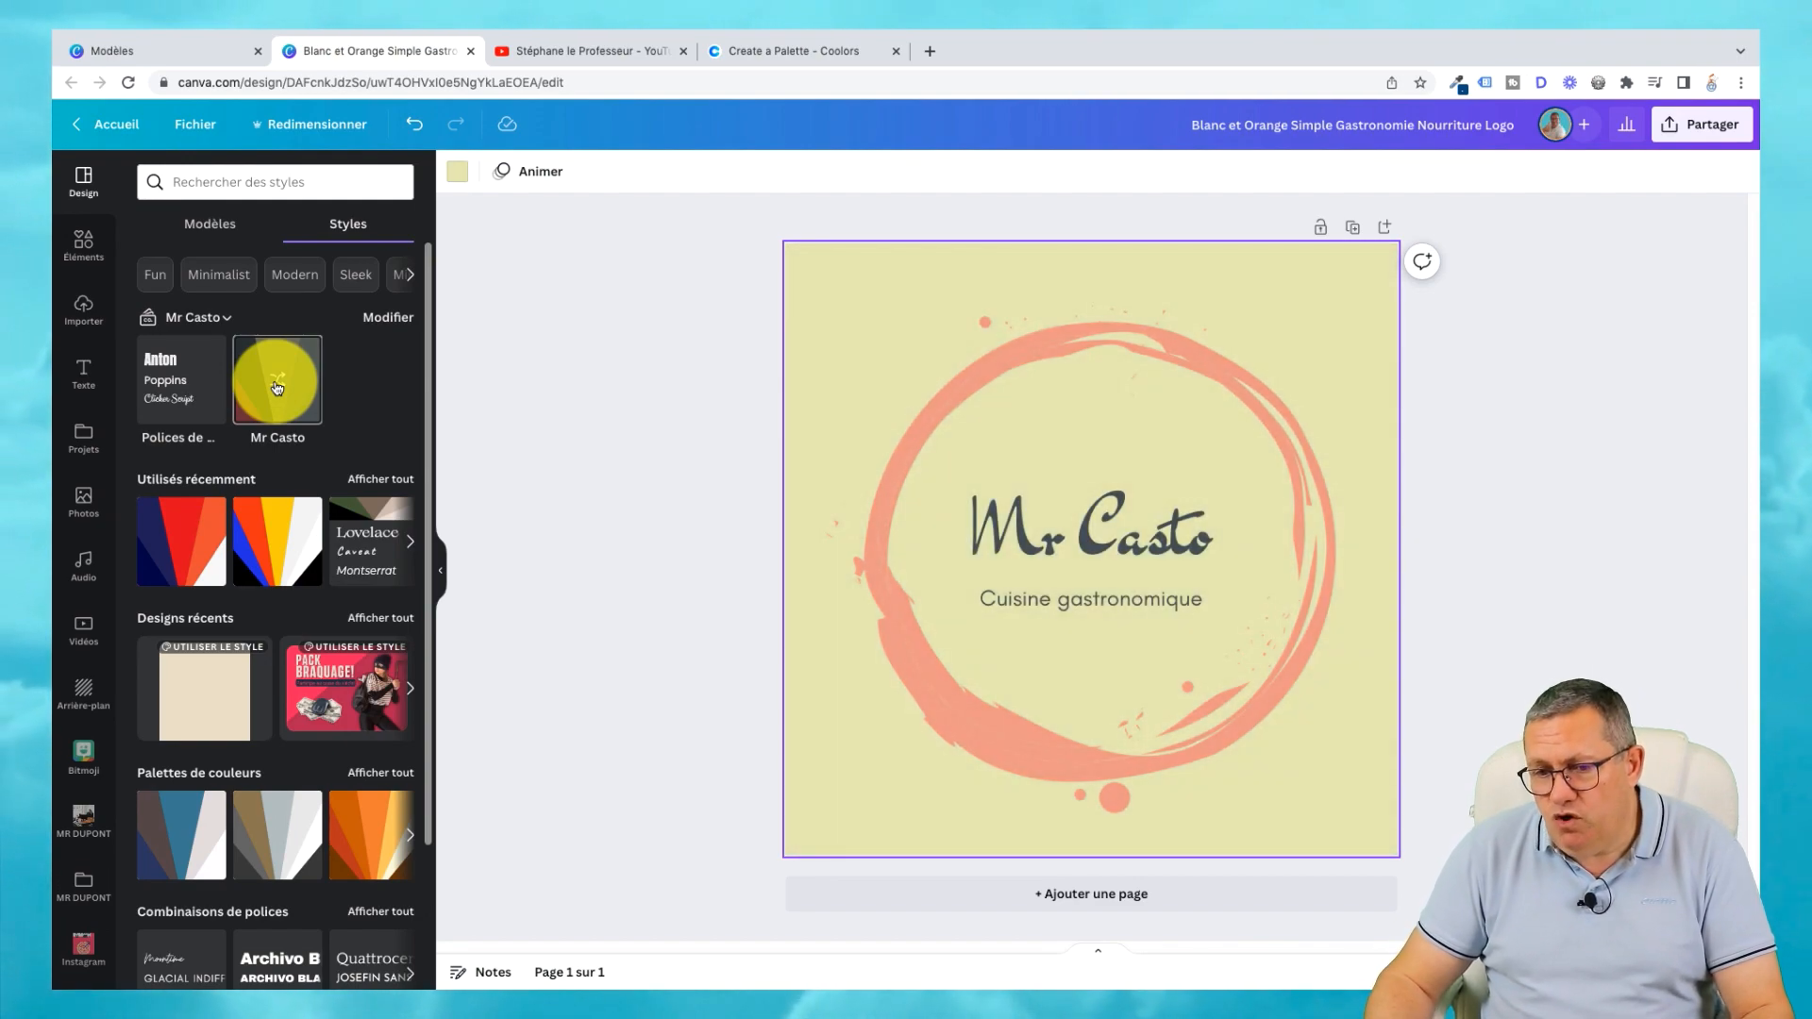
{"action": "left_click", "coordinate": [276, 387]}
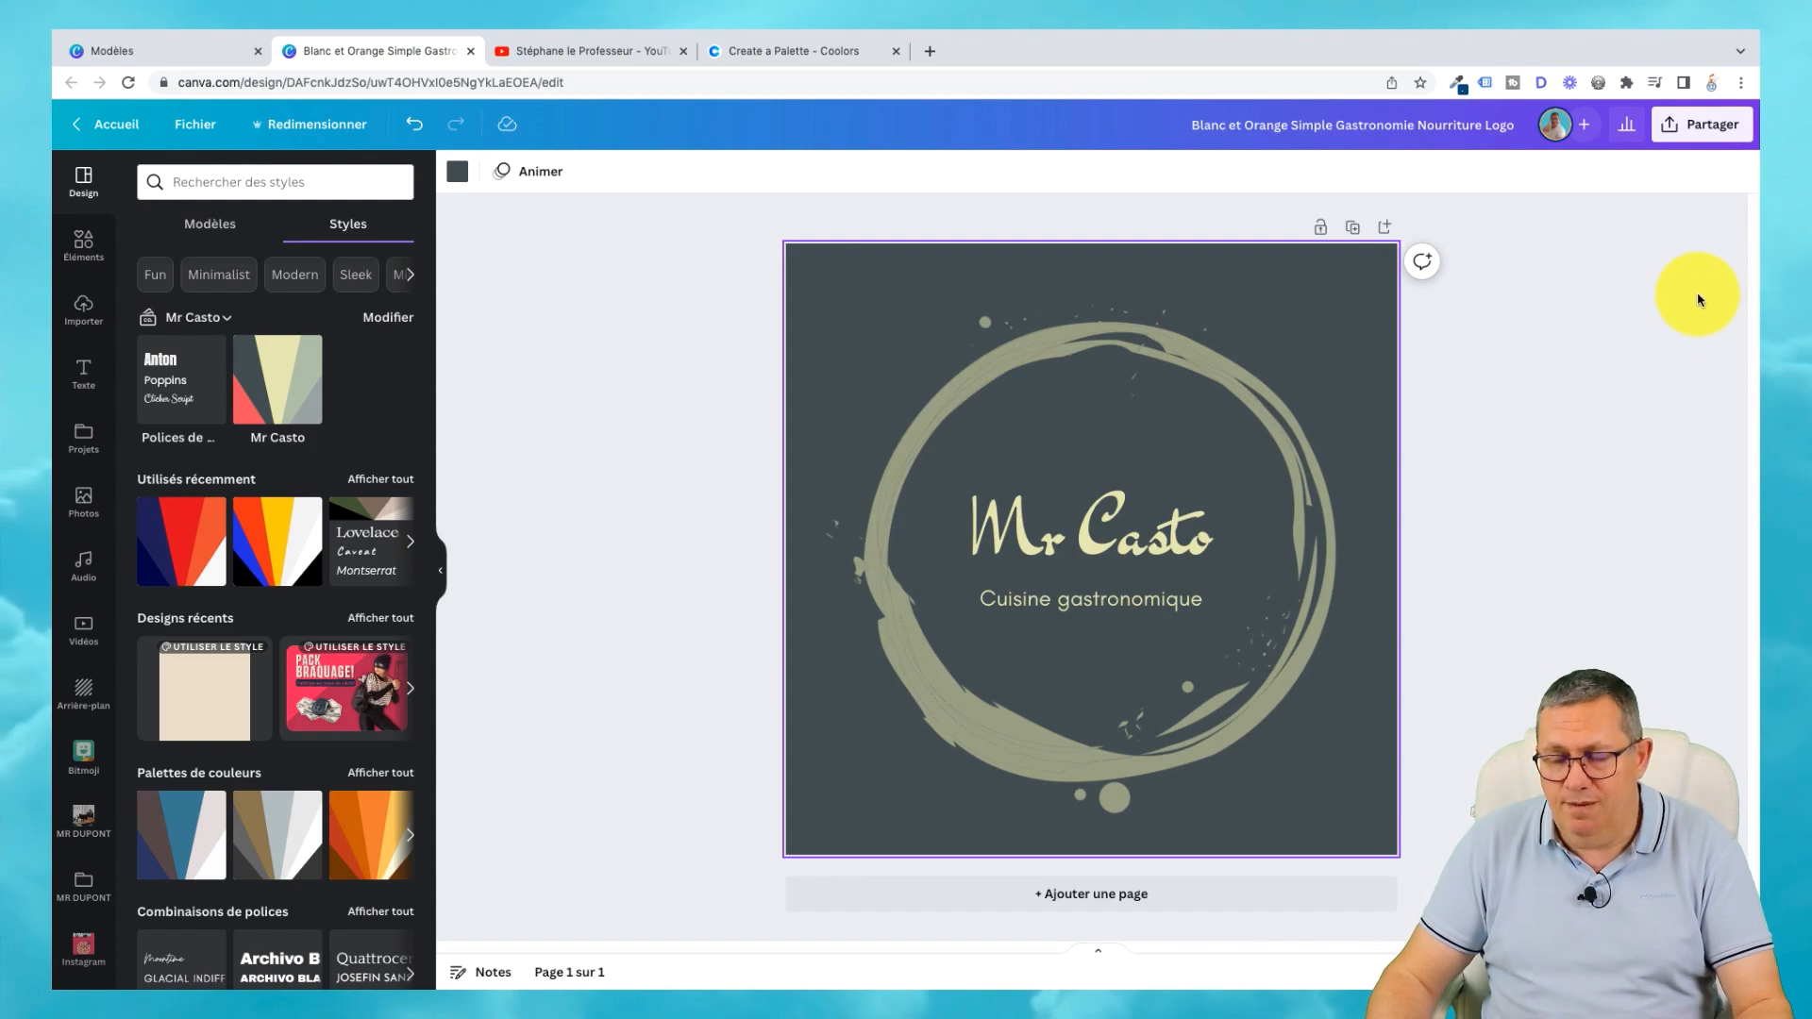
Download the logo as a PNG enlarged to size 3.125 (1563 × 1563 px).
{"action": "left_click", "coordinate": [1713, 121]}
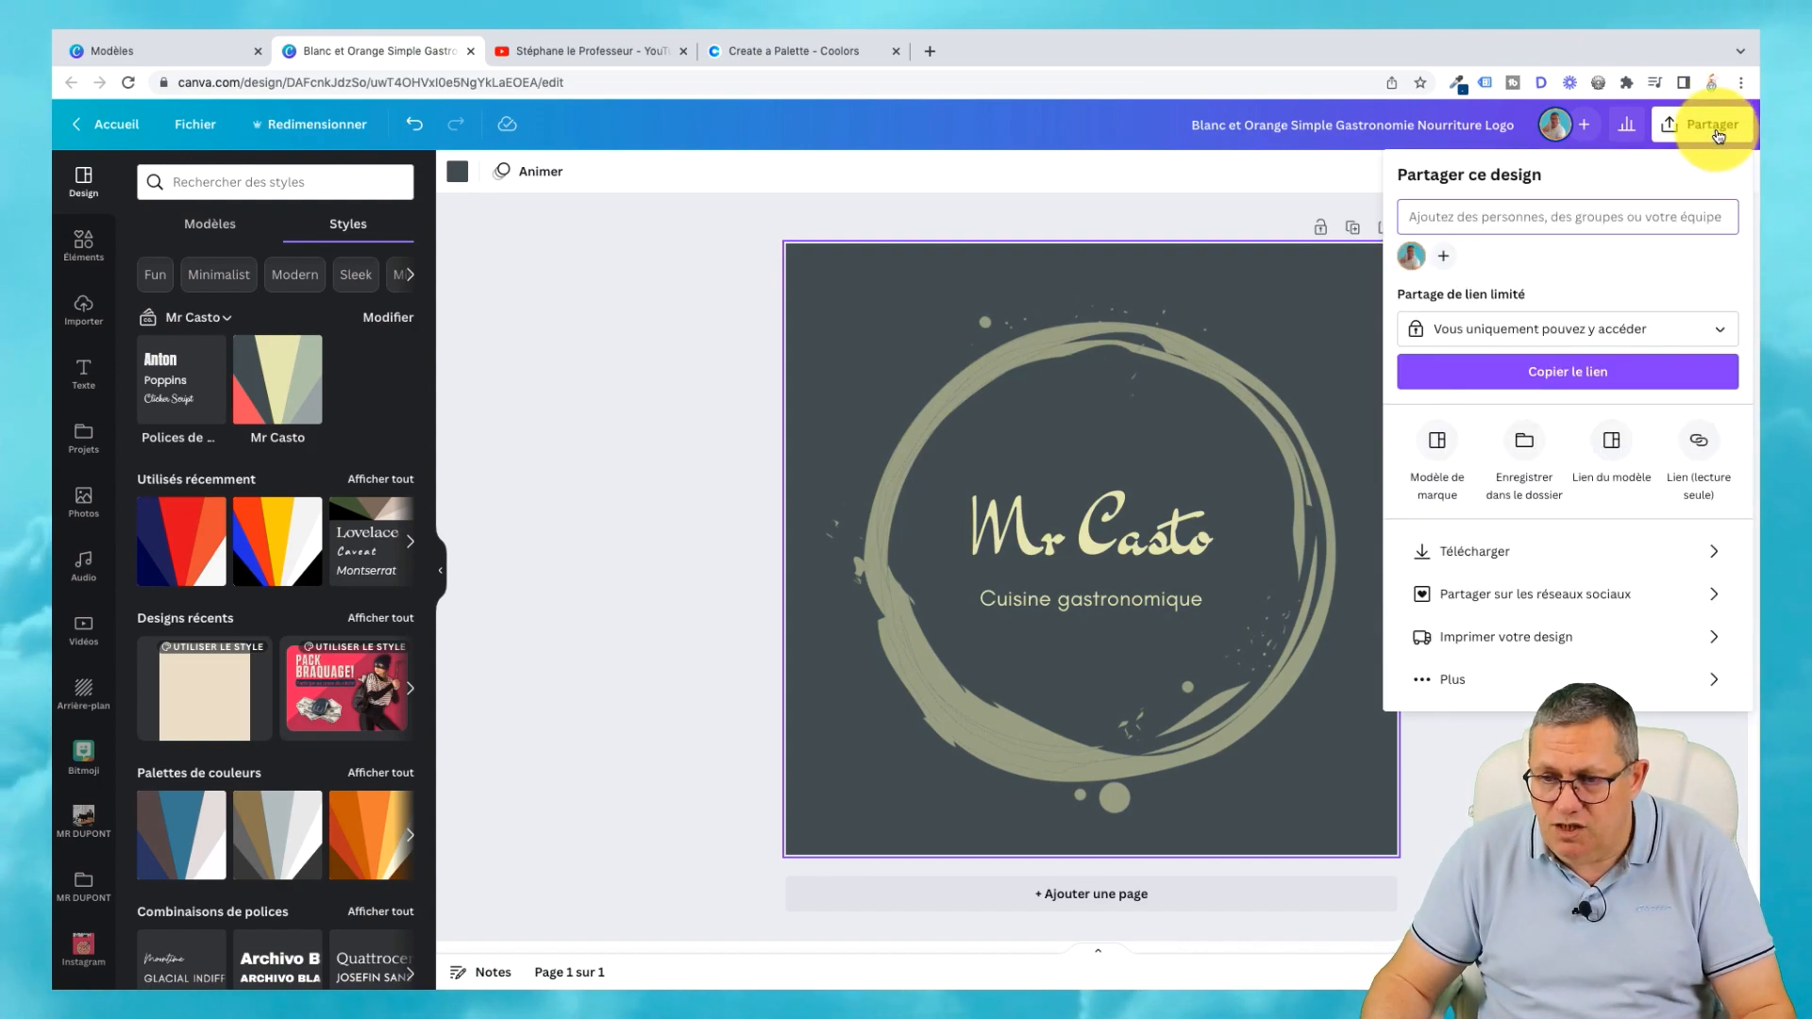
{"action": "left_click", "coordinate": [1720, 556]}
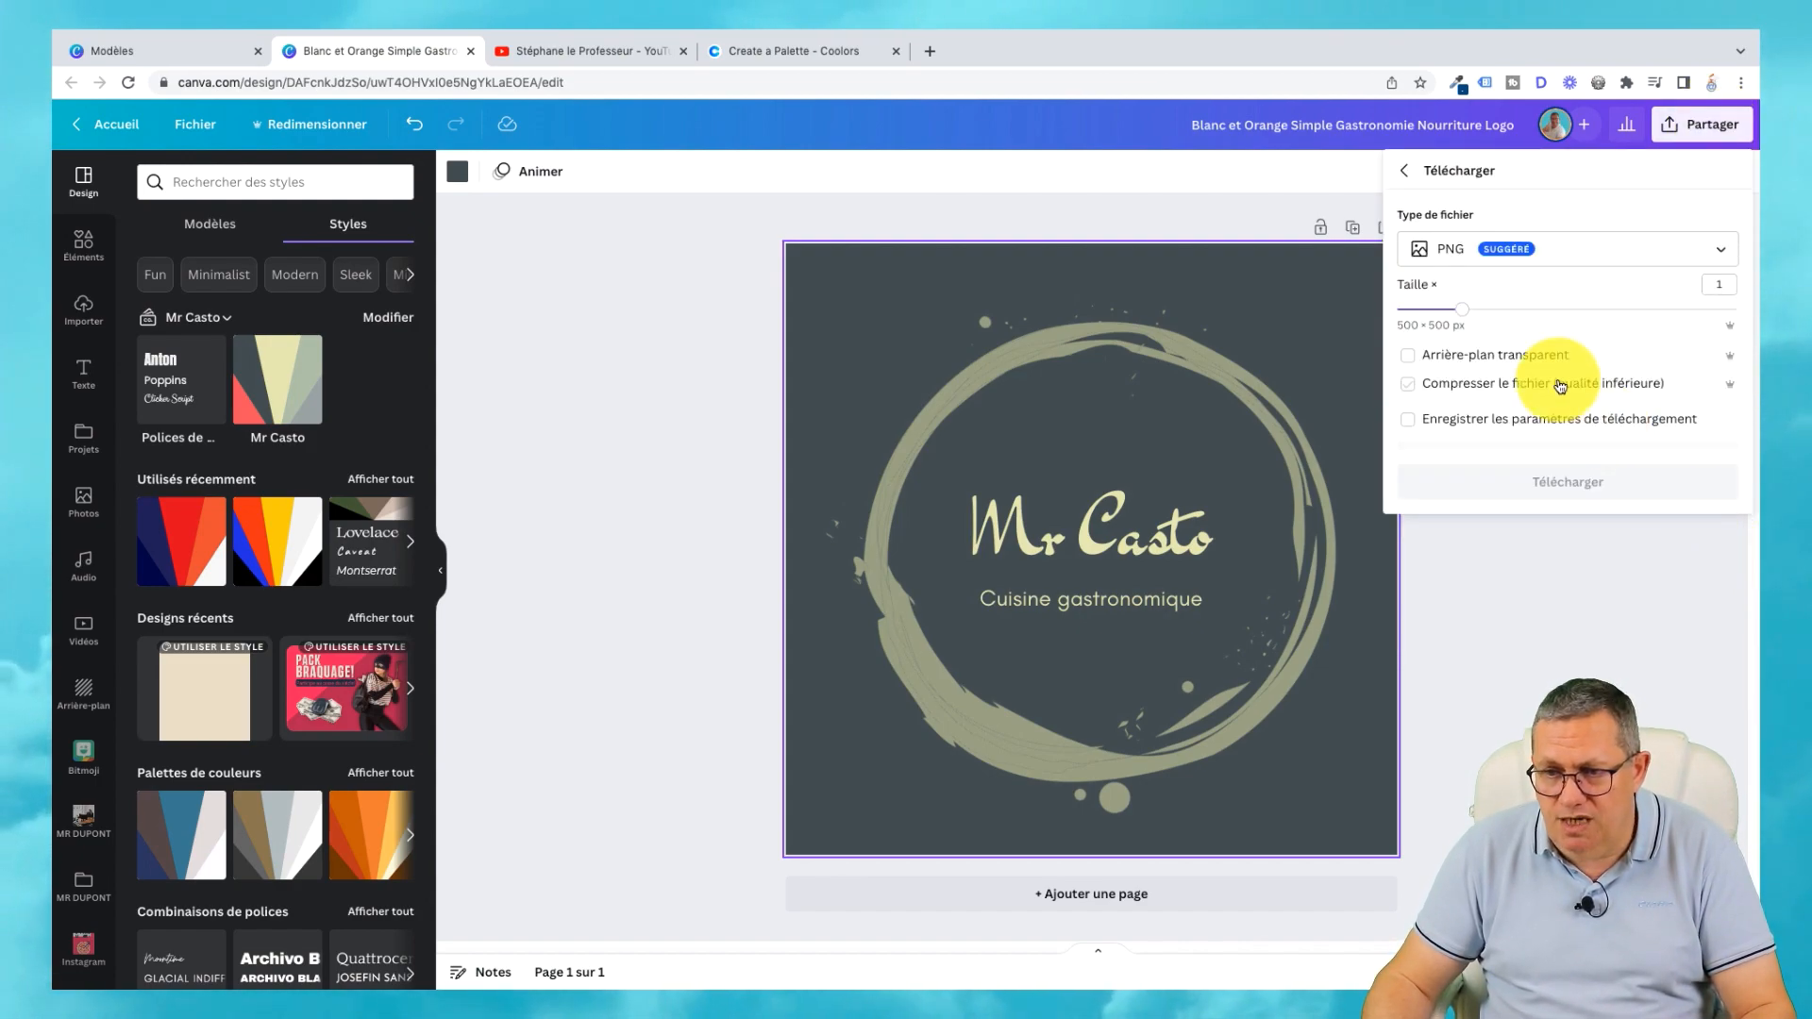
{"action": "left_click_drag", "start_coordinate": [1466, 314], "coordinate": [1756, 313]}
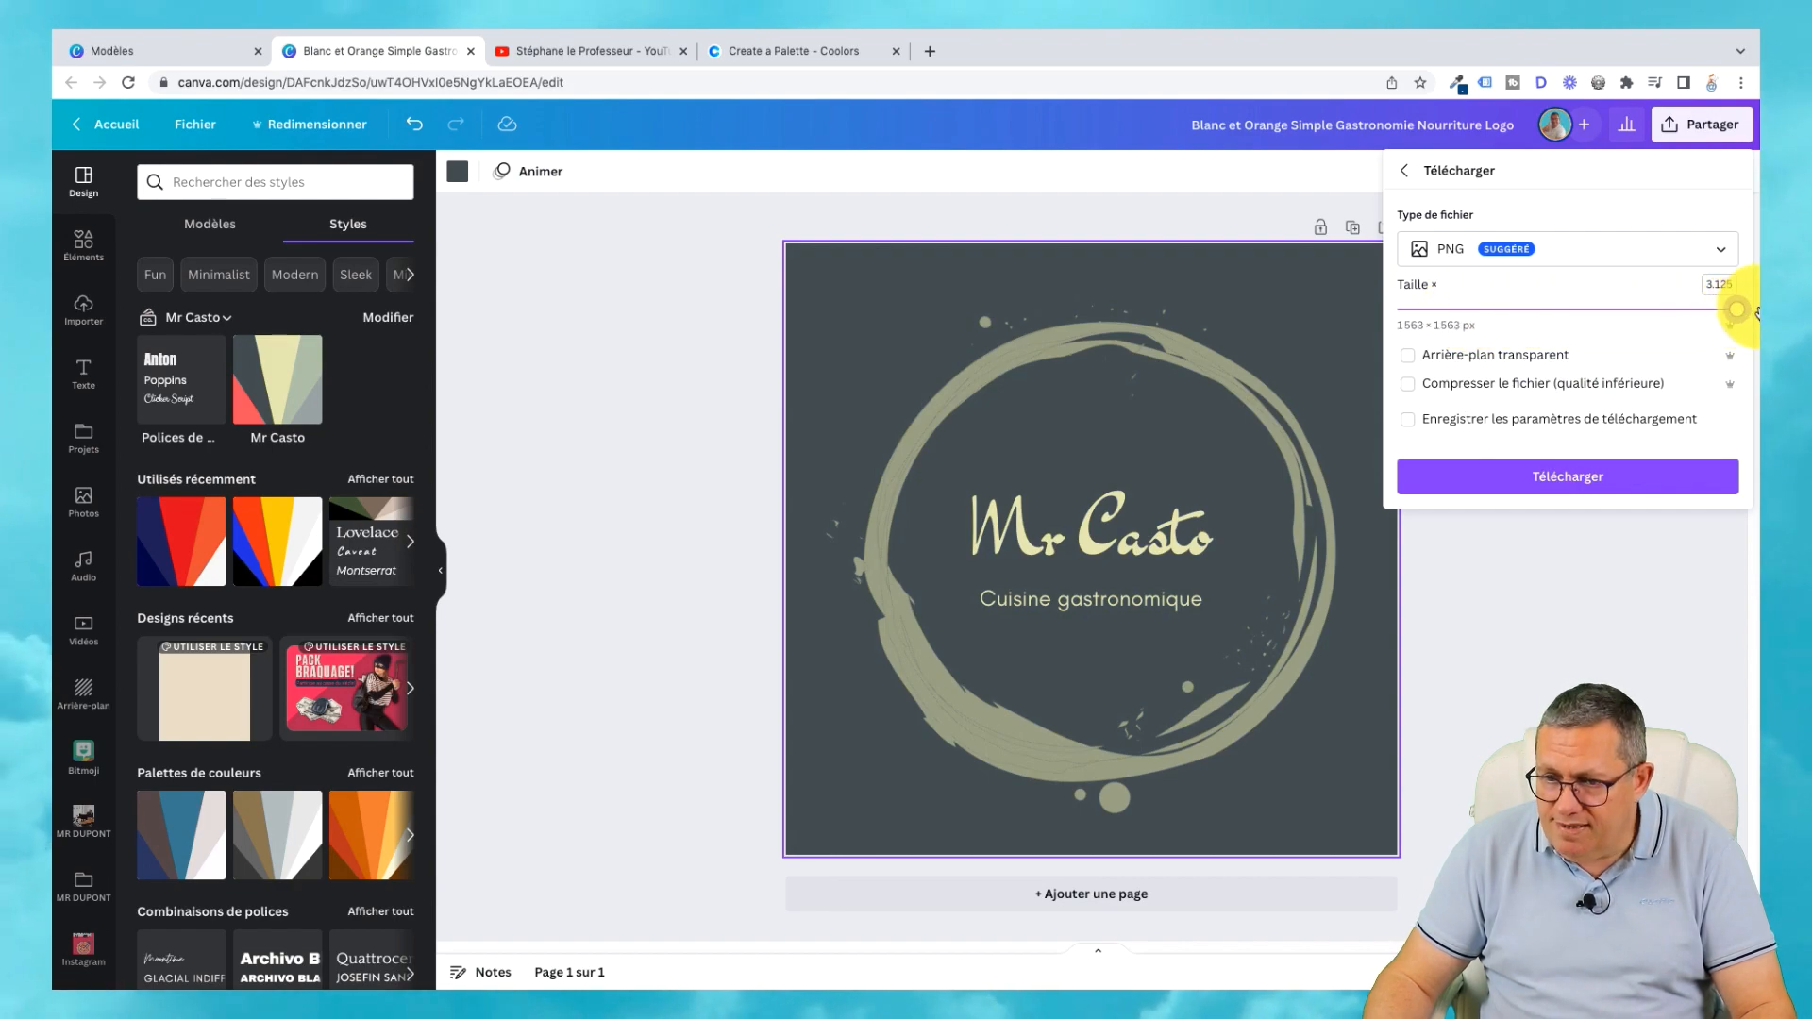
{"action": "left_click", "coordinate": [1558, 479]}
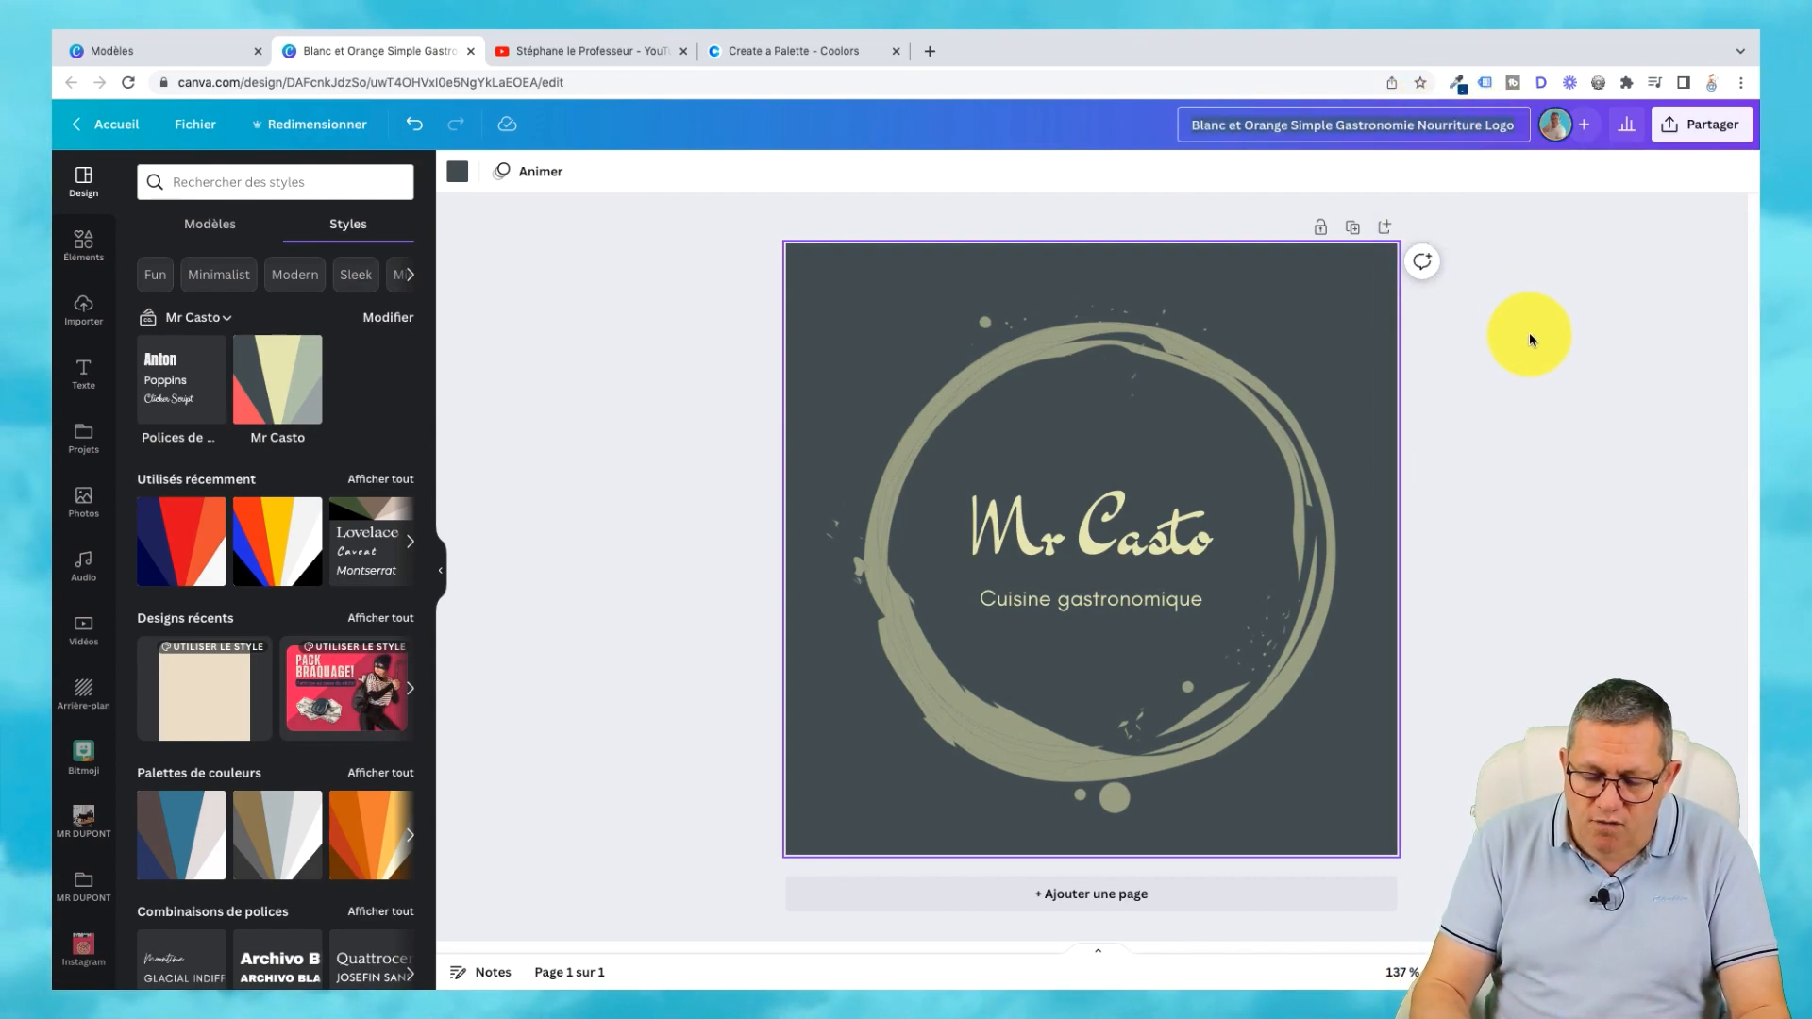
Rename the design "Logo couleur" followed by the client's name.
{"action": "type", "text": "Logo"}
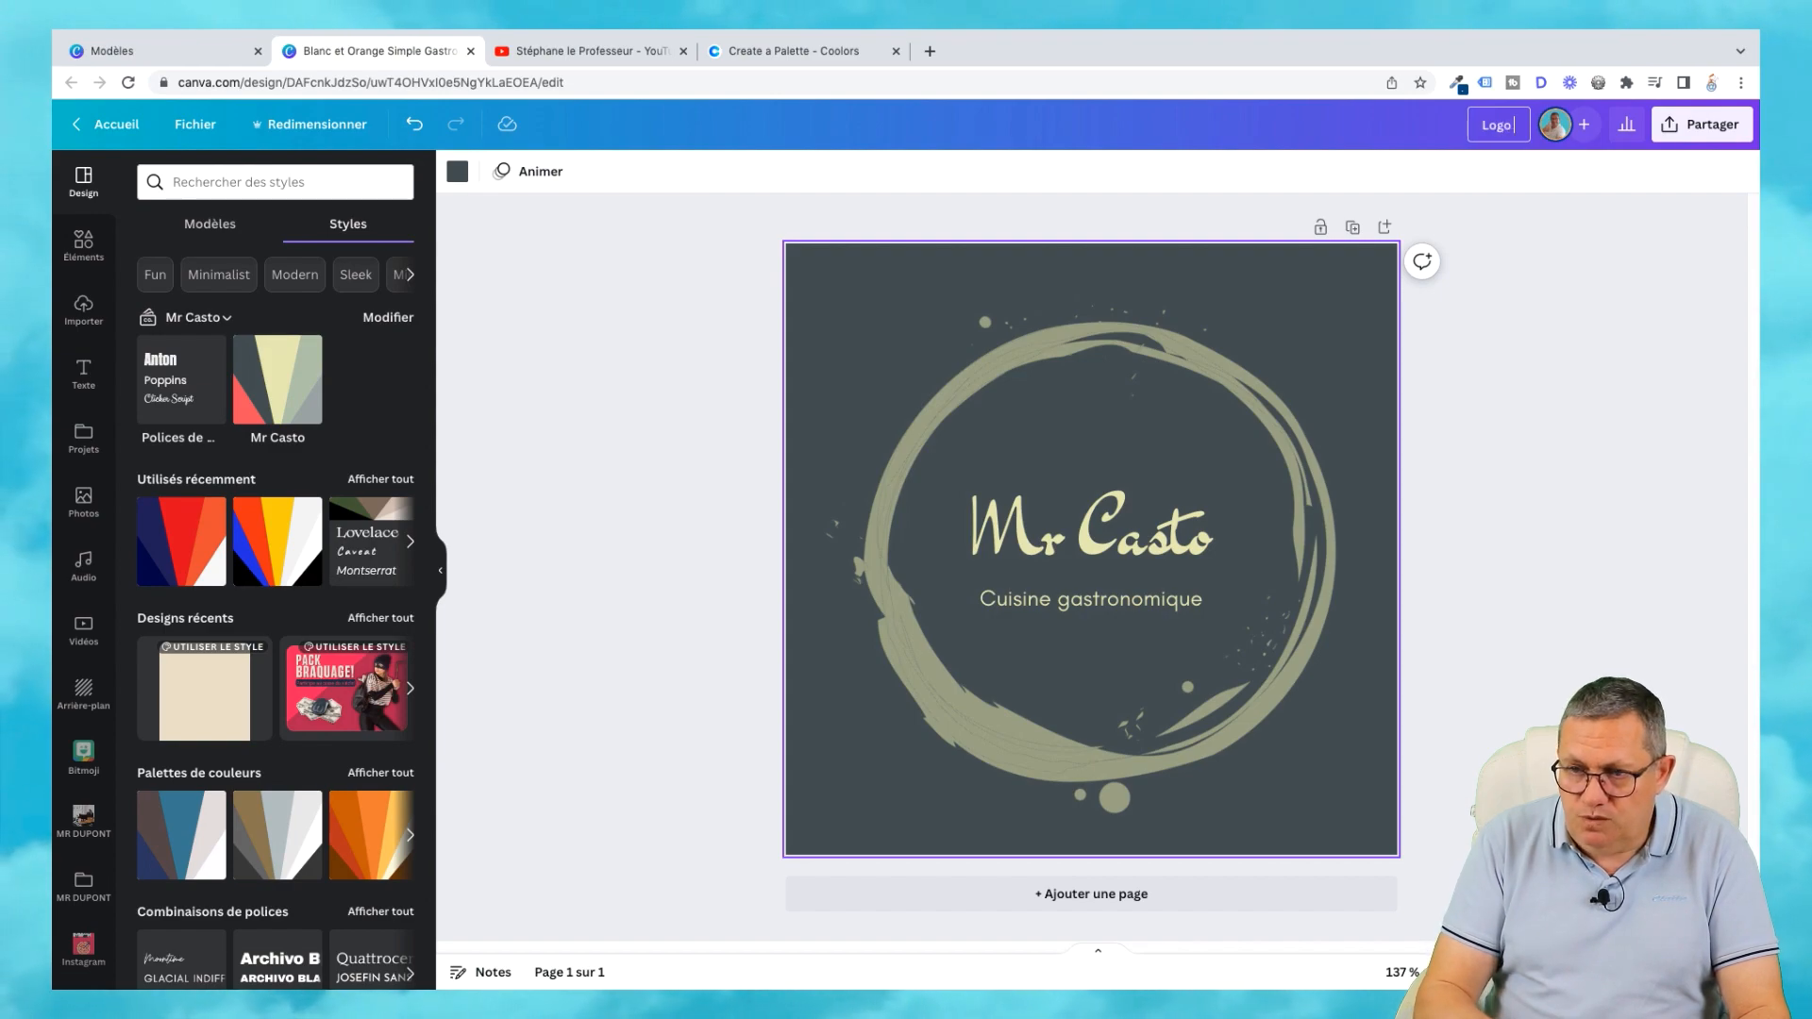
{"action": "type", "text": " couleur Mr Casto"}
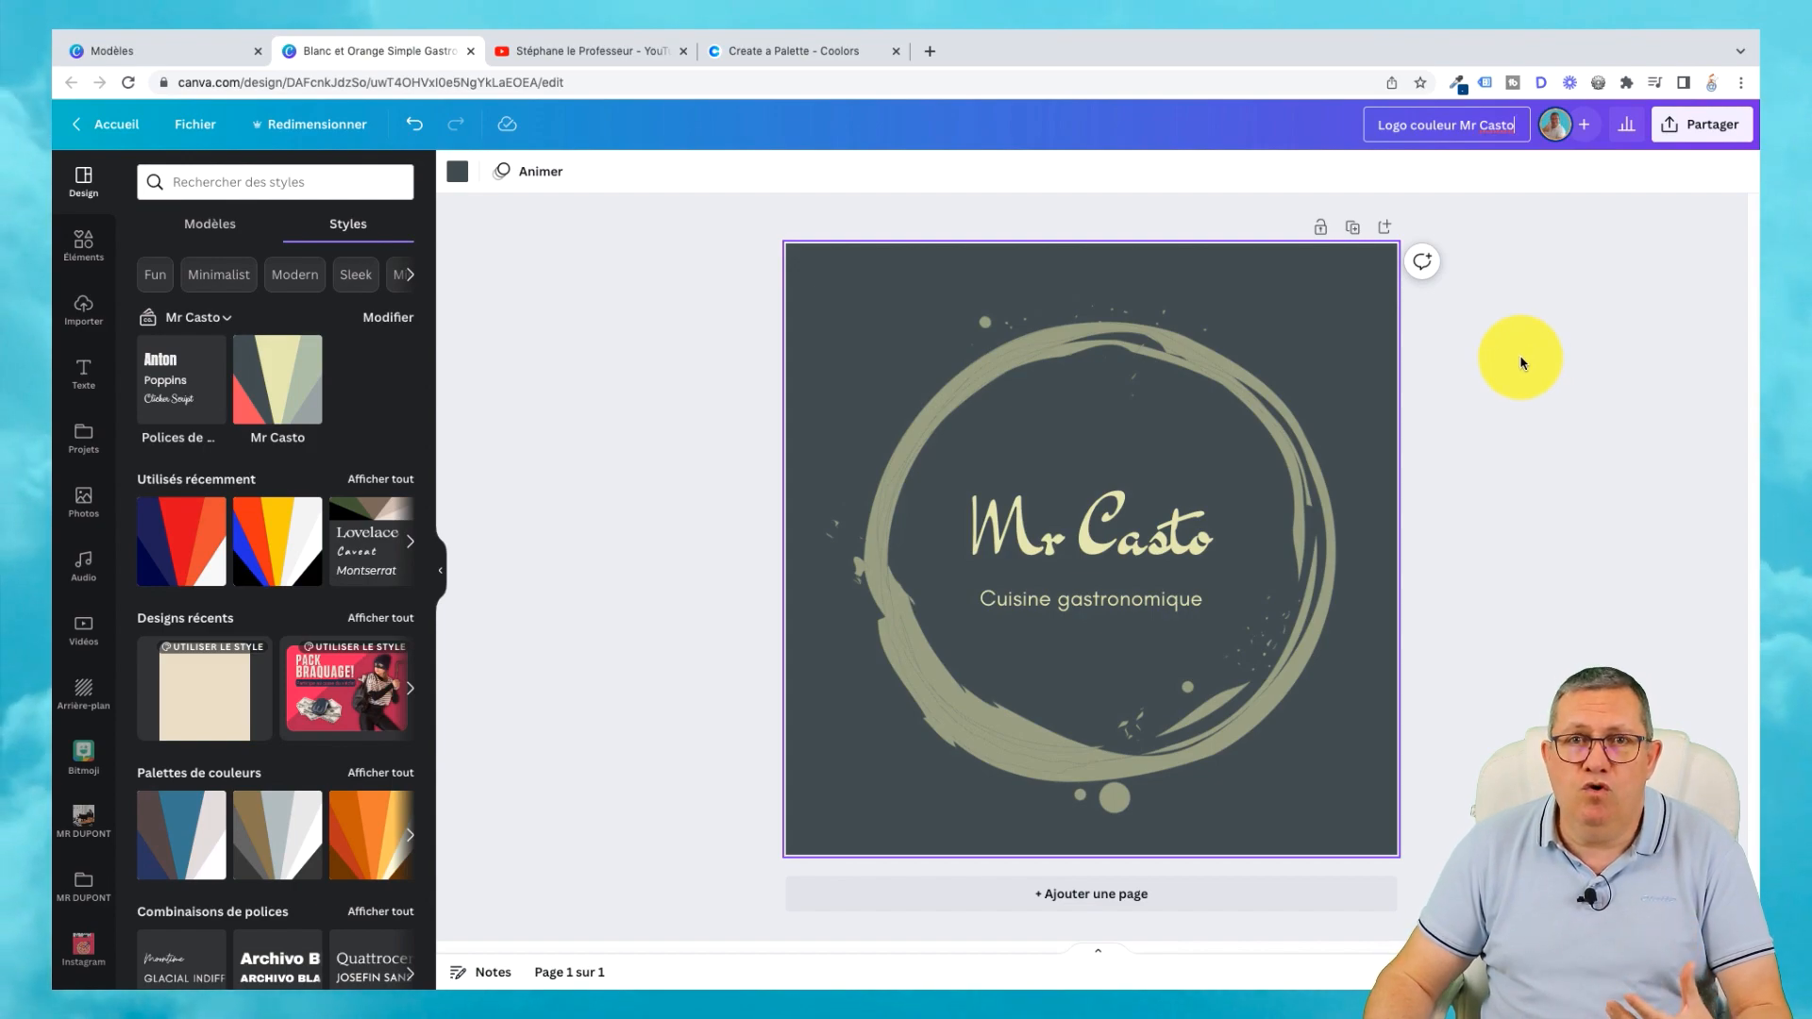
{"action": "left_click", "coordinate": [1521, 363]}
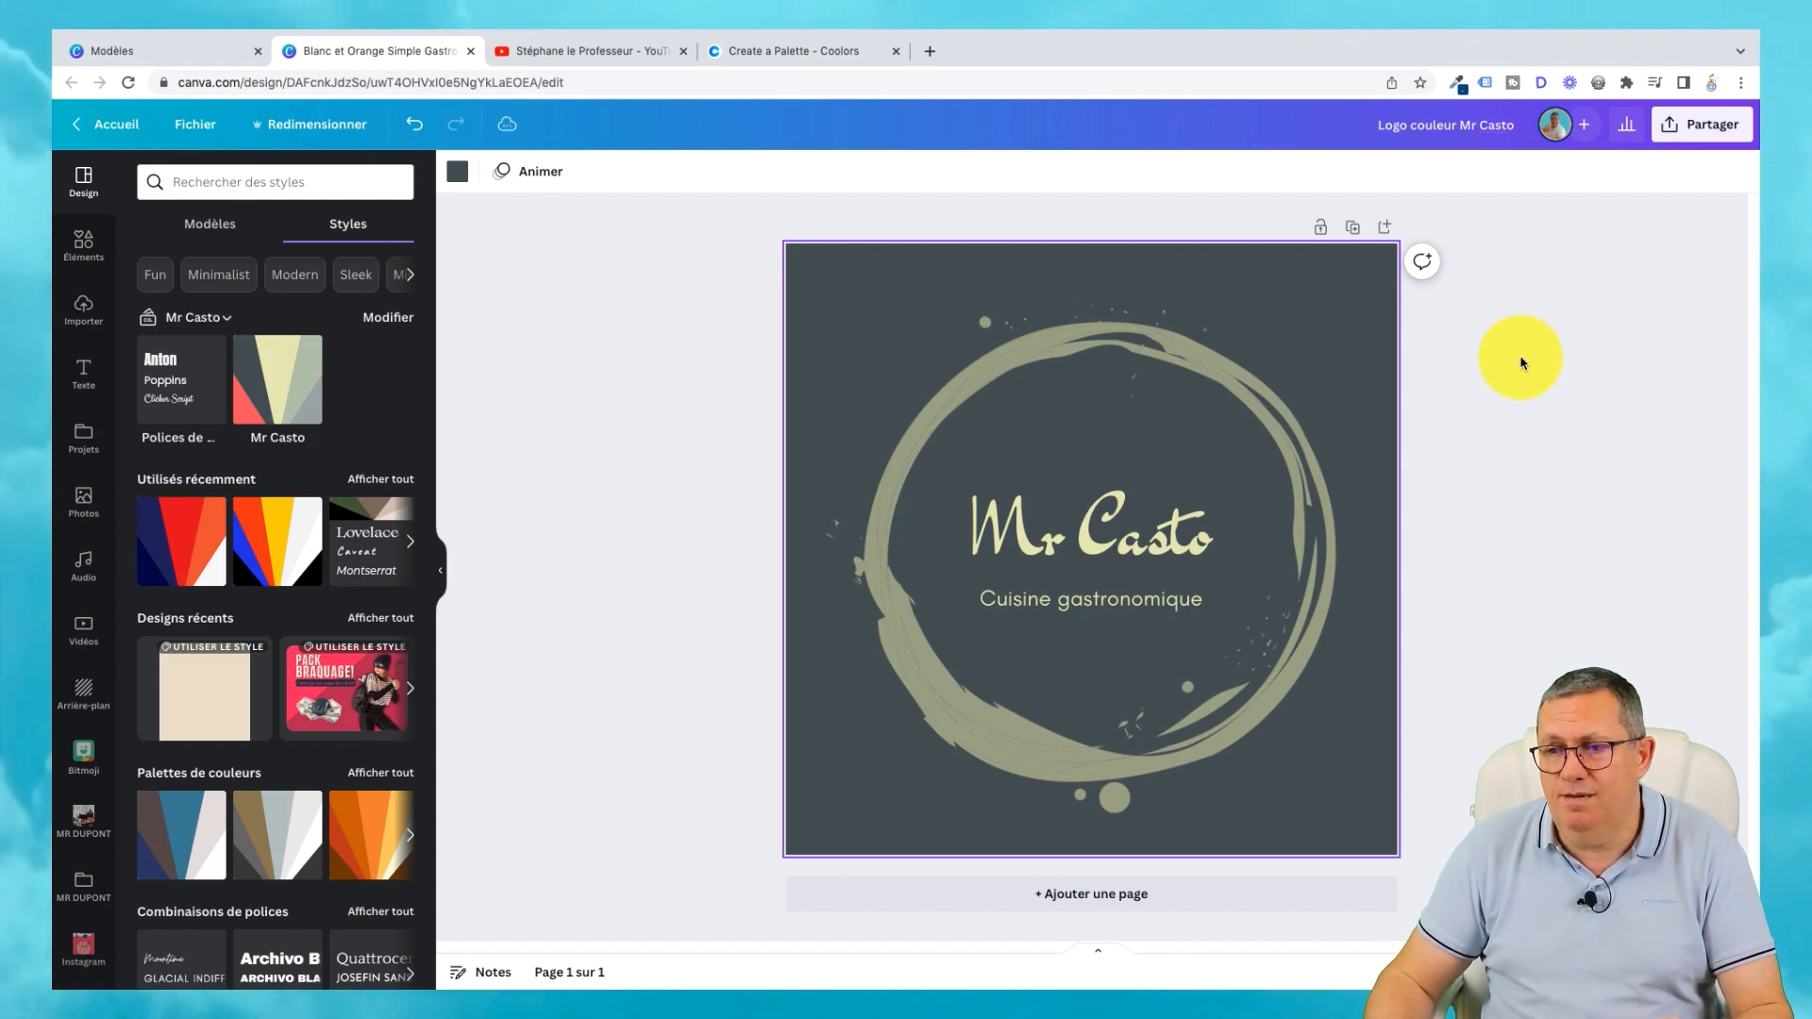
Download the renamed logo as a PNG enlarged to size 3.125 (1563 × 1563 px).
{"action": "left_click", "coordinate": [1713, 128]}
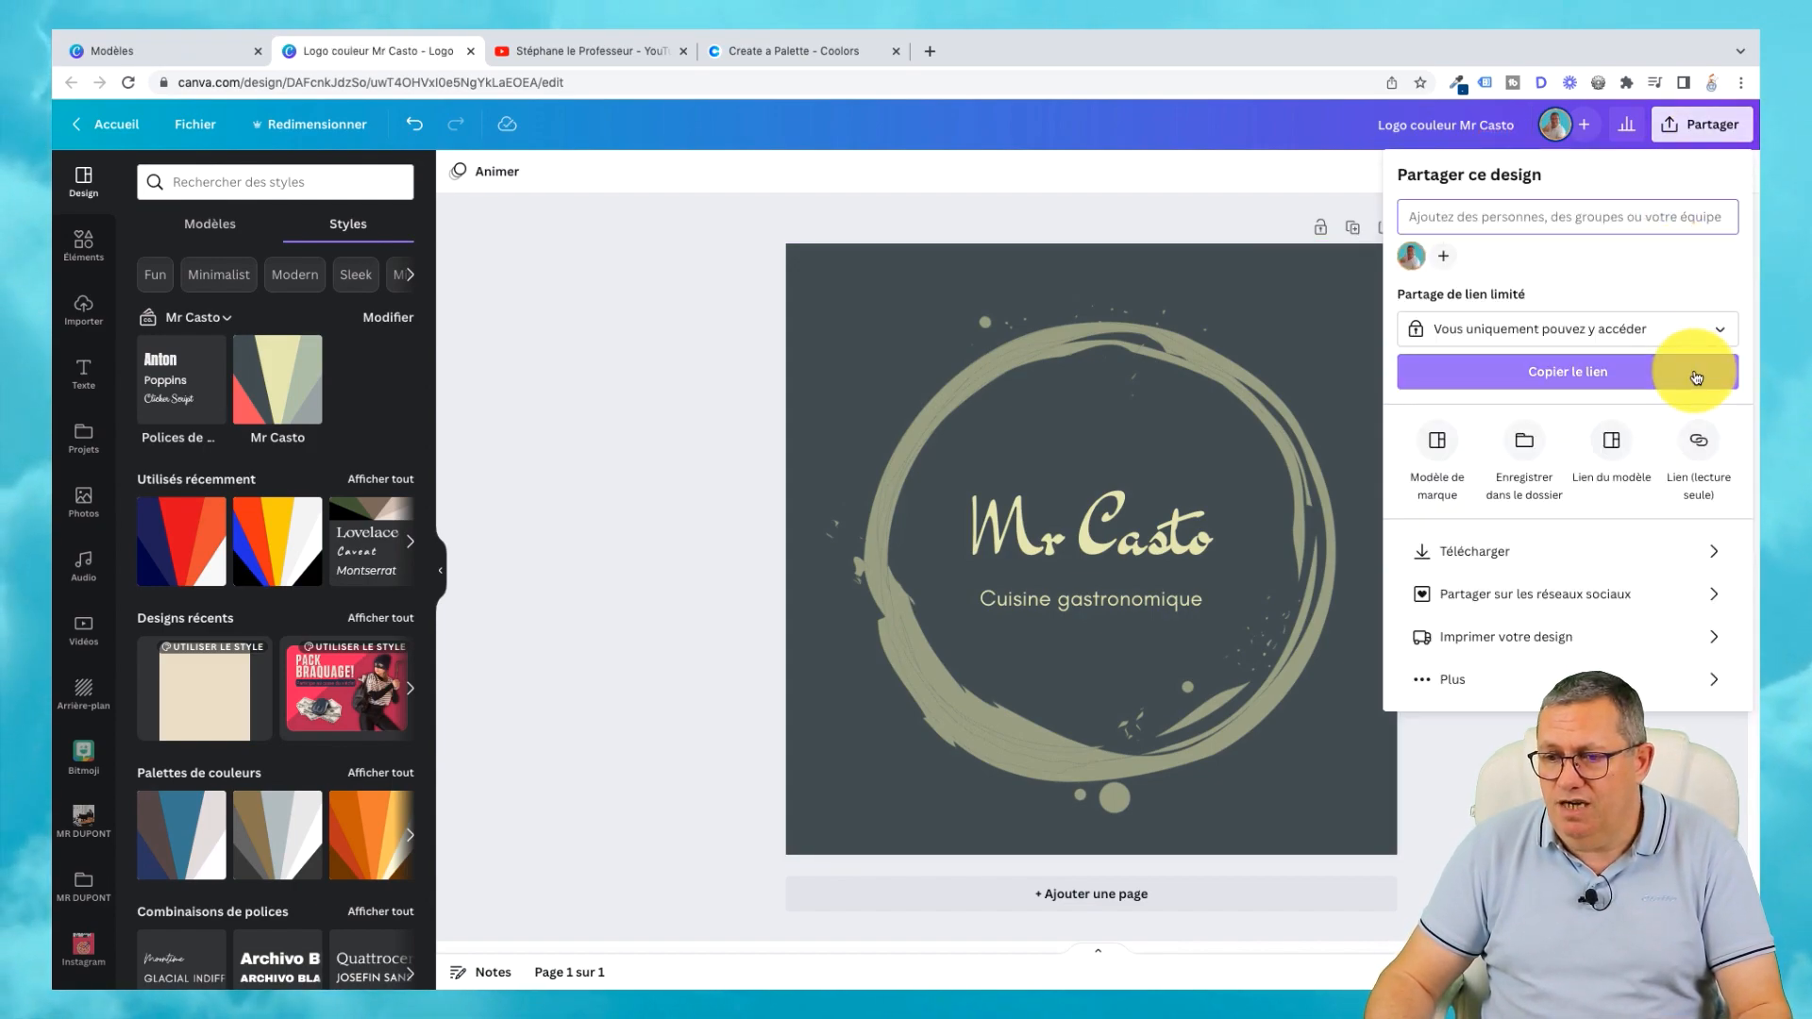
{"action": "left_click", "coordinate": [1711, 554]}
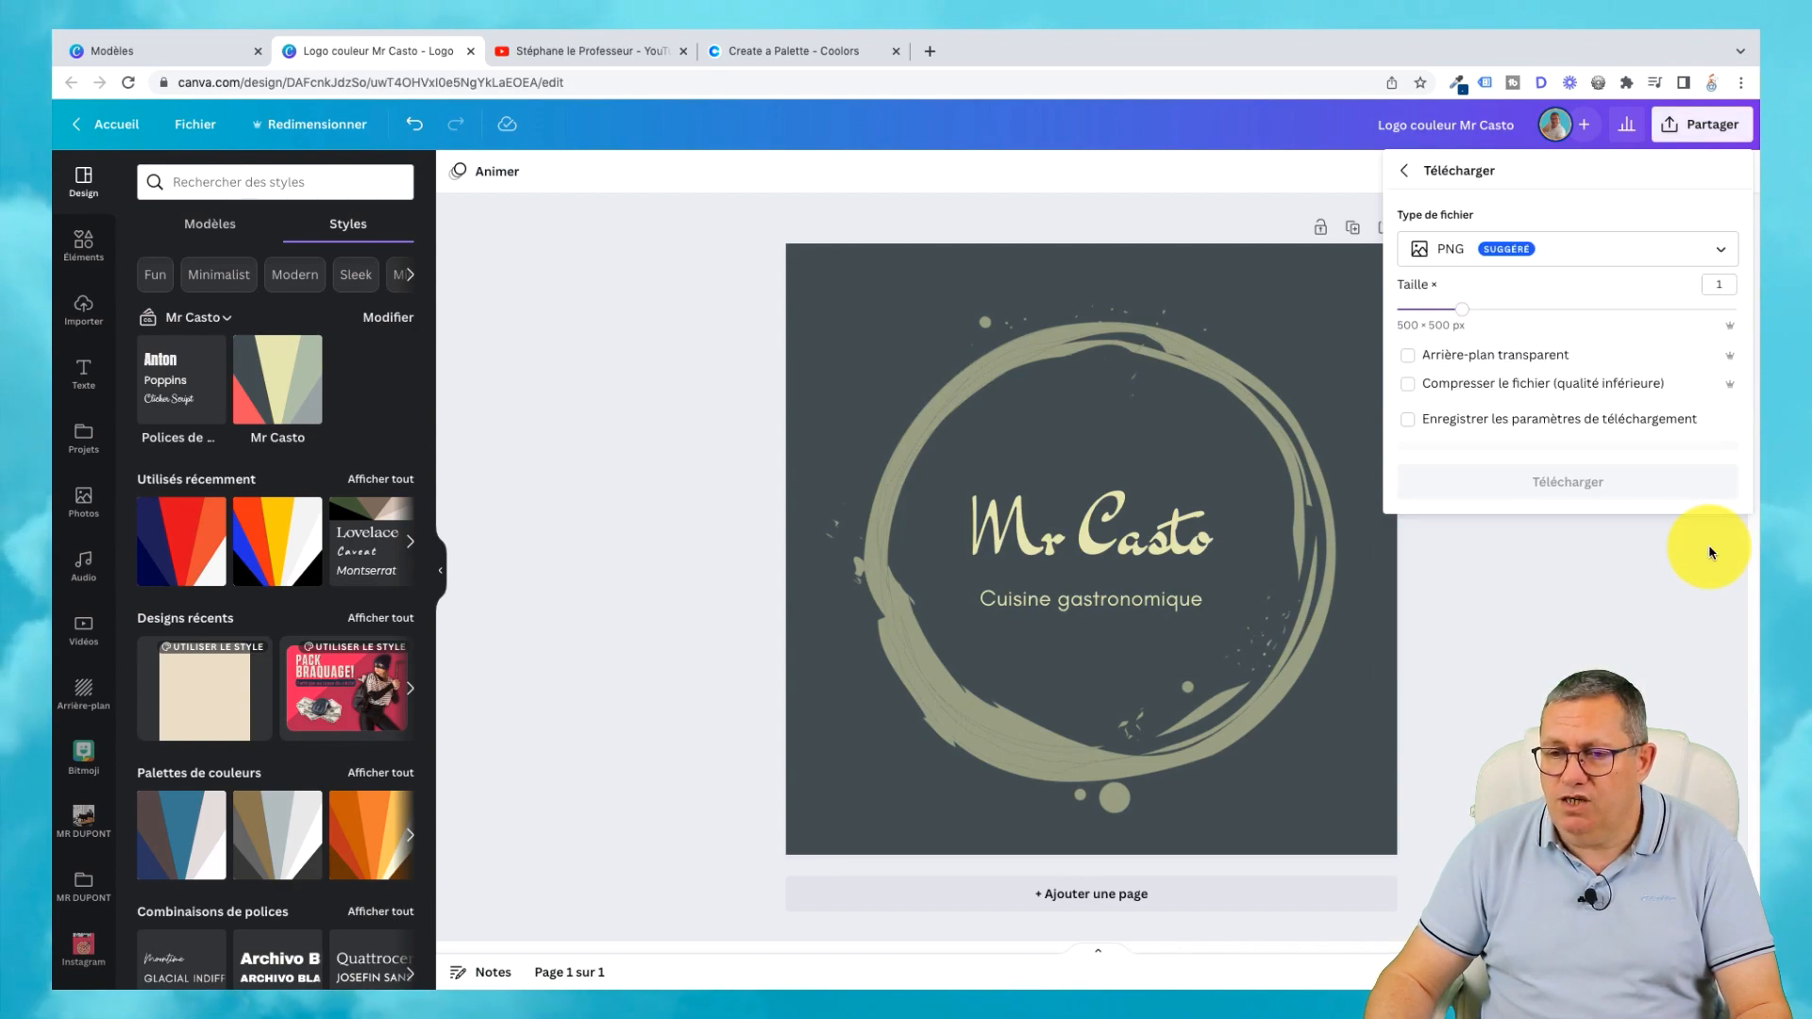
{"action": "left_click_drag", "start_coordinate": [1476, 311], "coordinate": [1754, 313]}
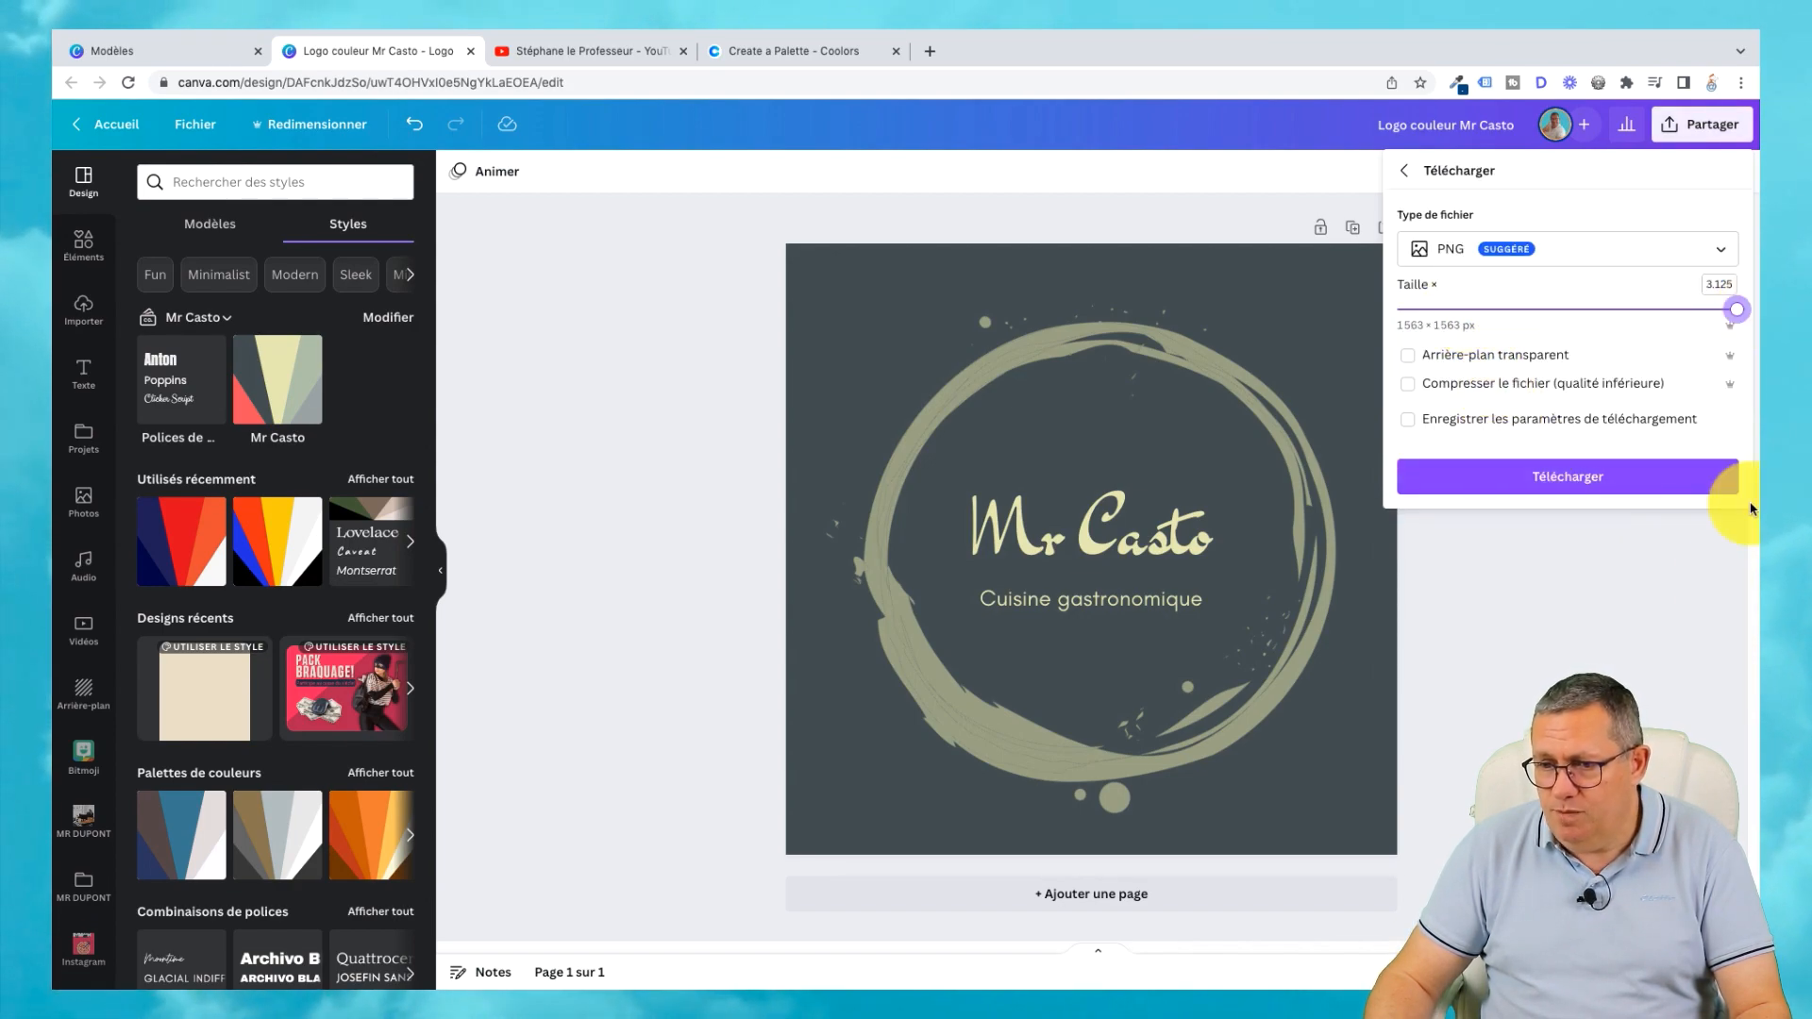
{"action": "left_click", "coordinate": [1581, 474]}
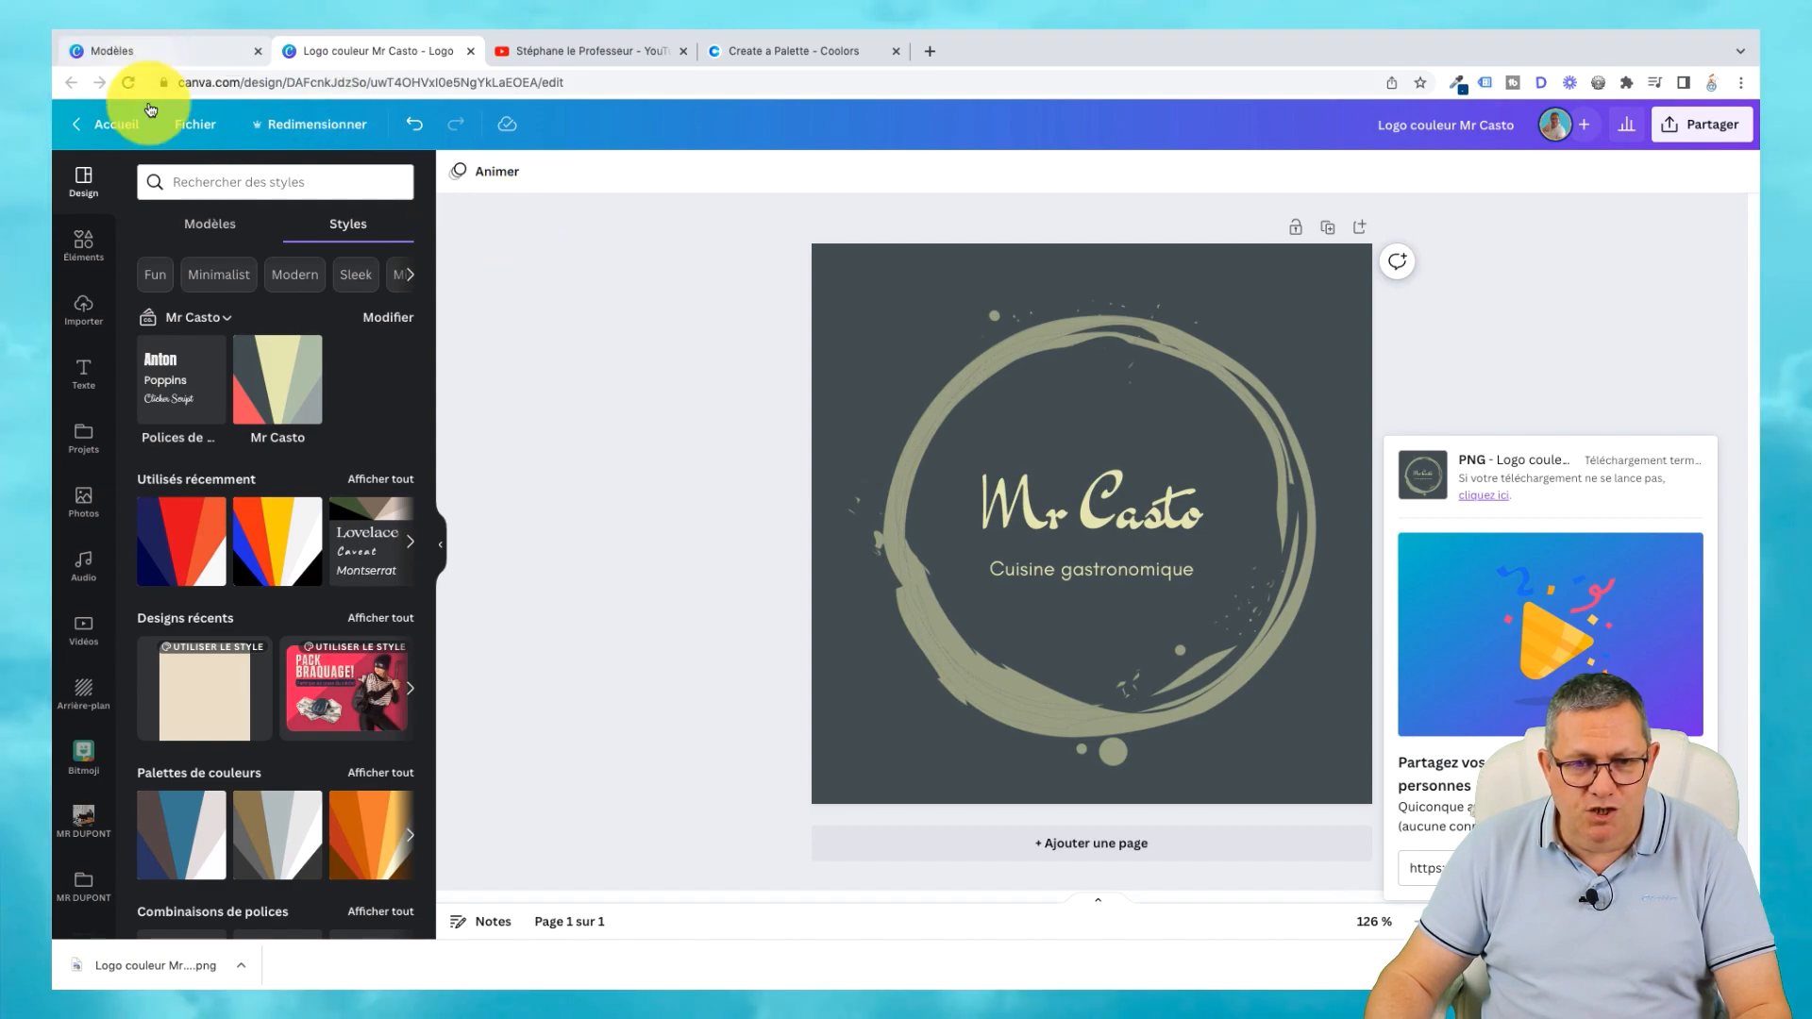
Add the downloaded colour logo PNG to the logos of the client's brand identity.
{"action": "left_click", "coordinate": [108, 126]}
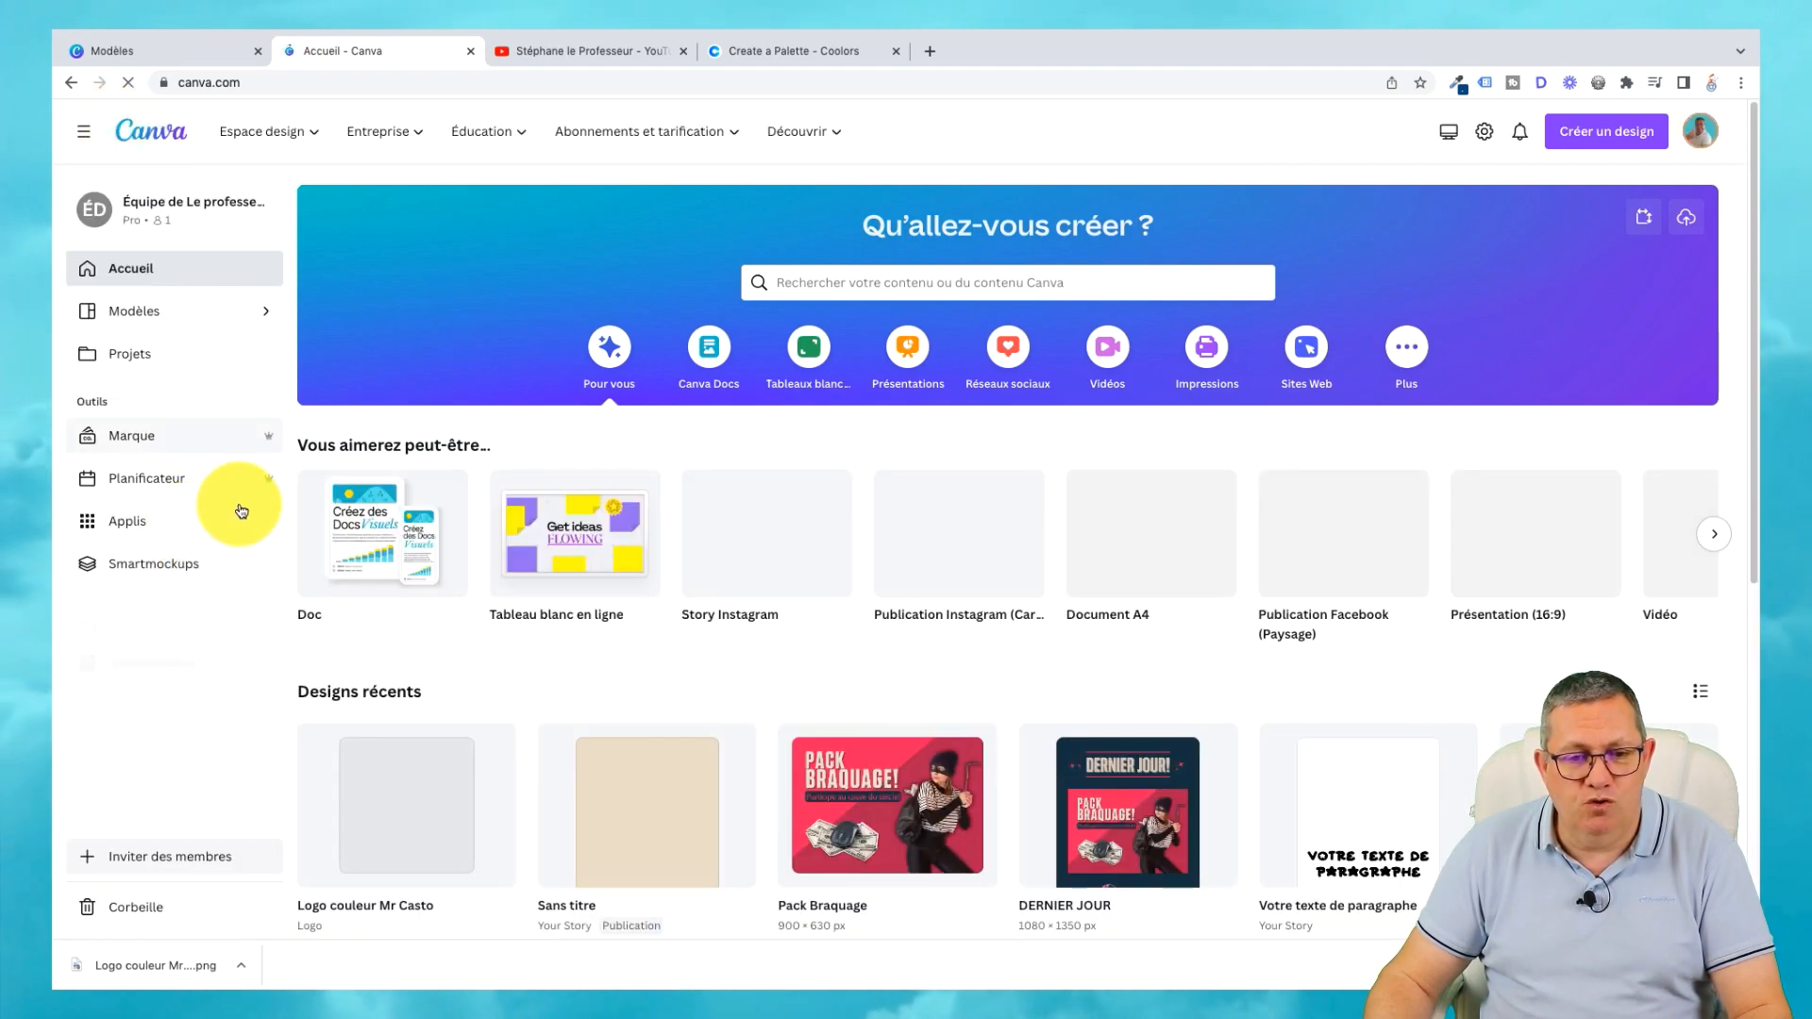
{"action": "left_click", "coordinate": [142, 356]}
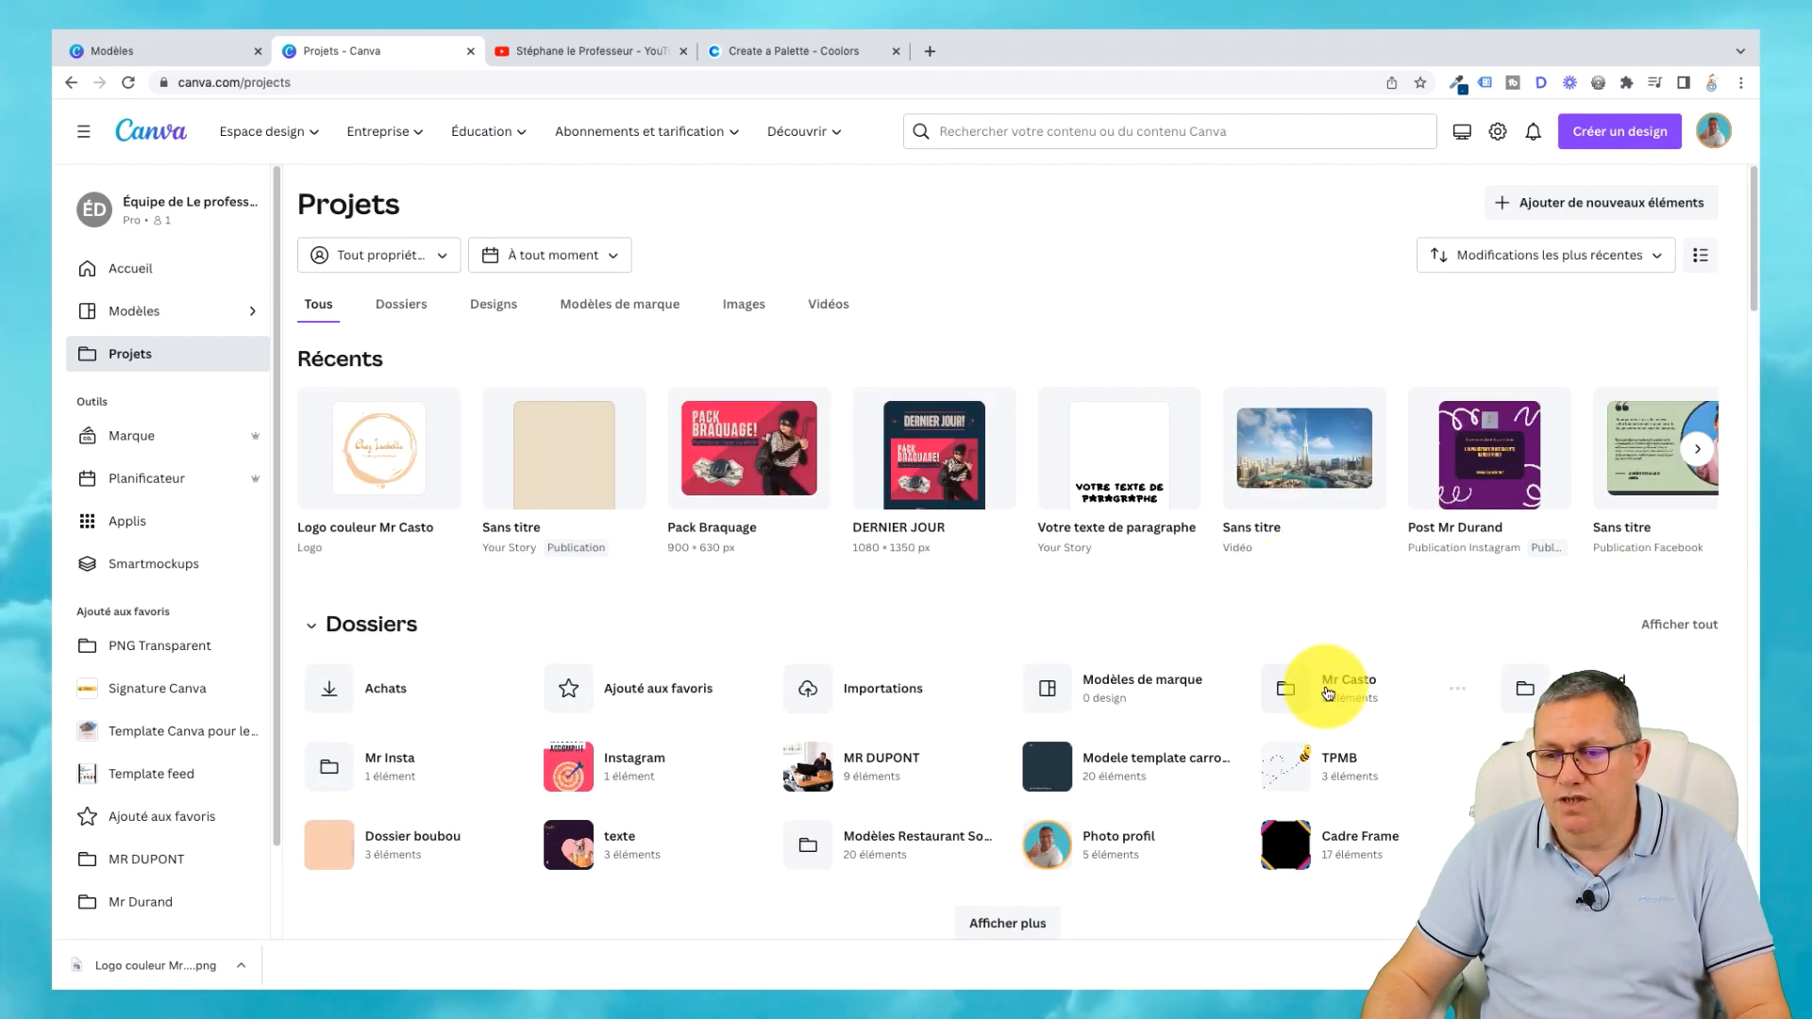
{"action": "left_click", "coordinate": [1347, 695]}
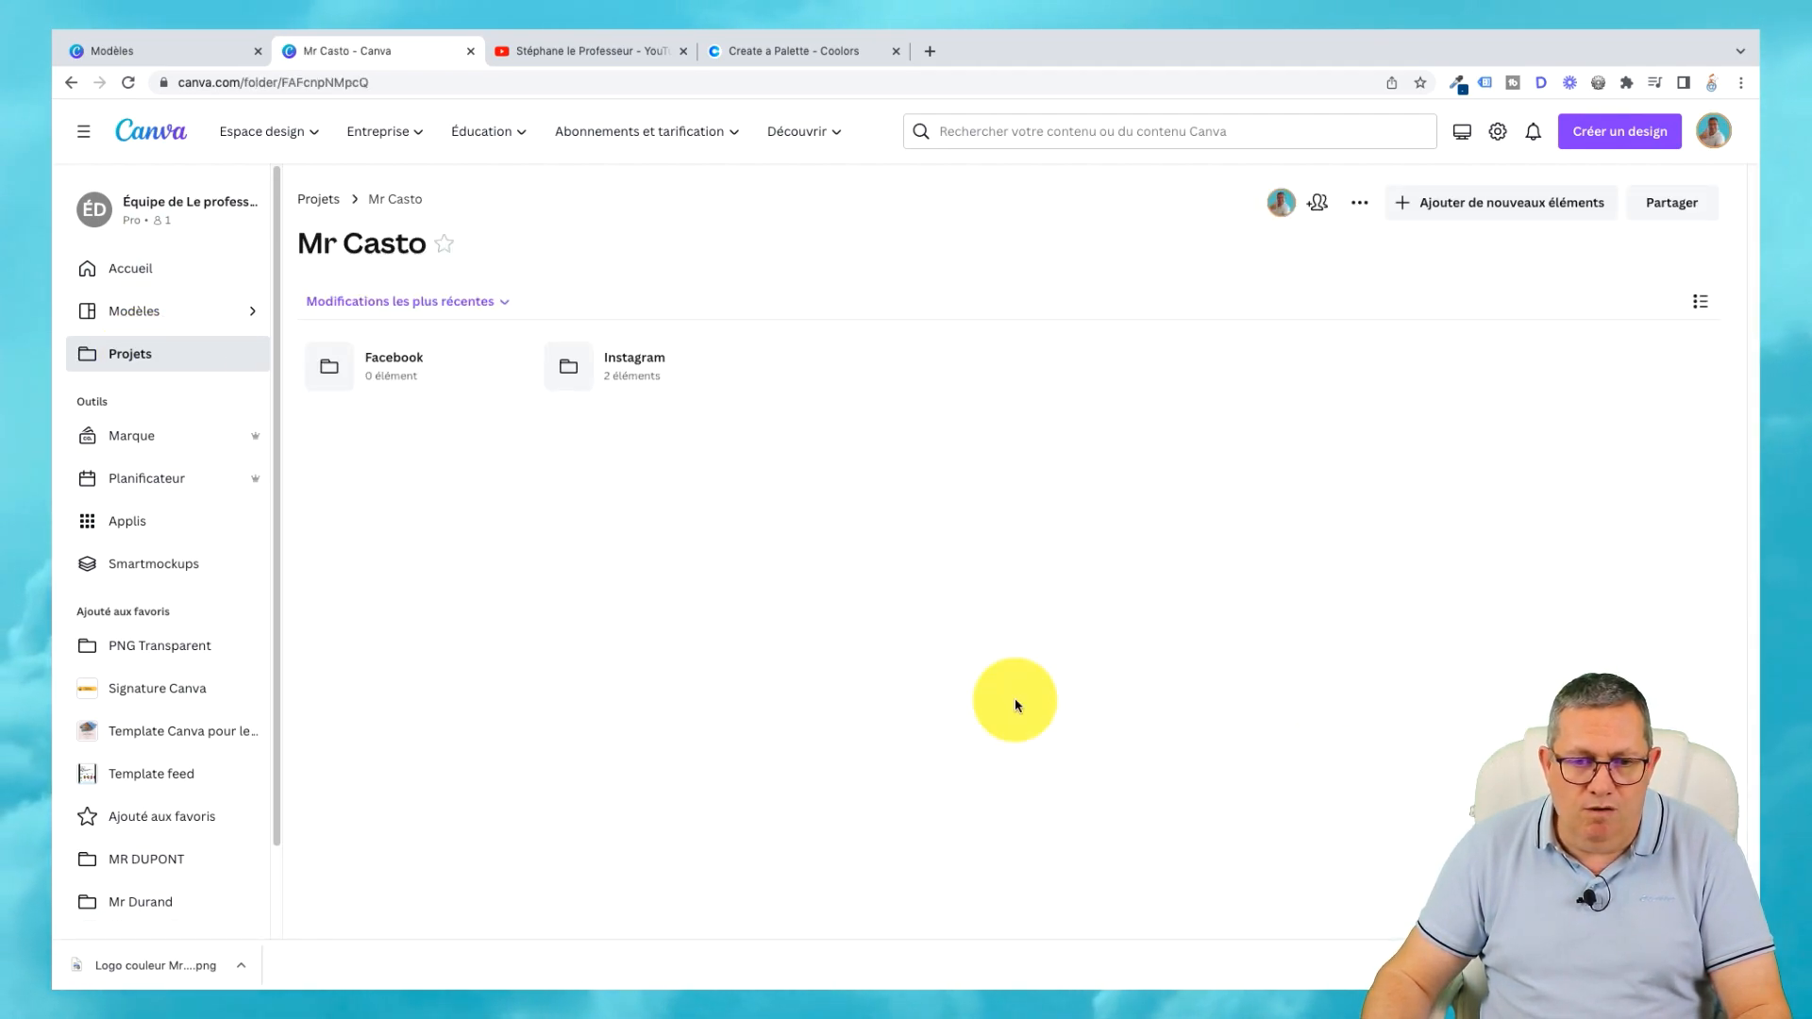
{"action": "left_click", "coordinate": [156, 436]}
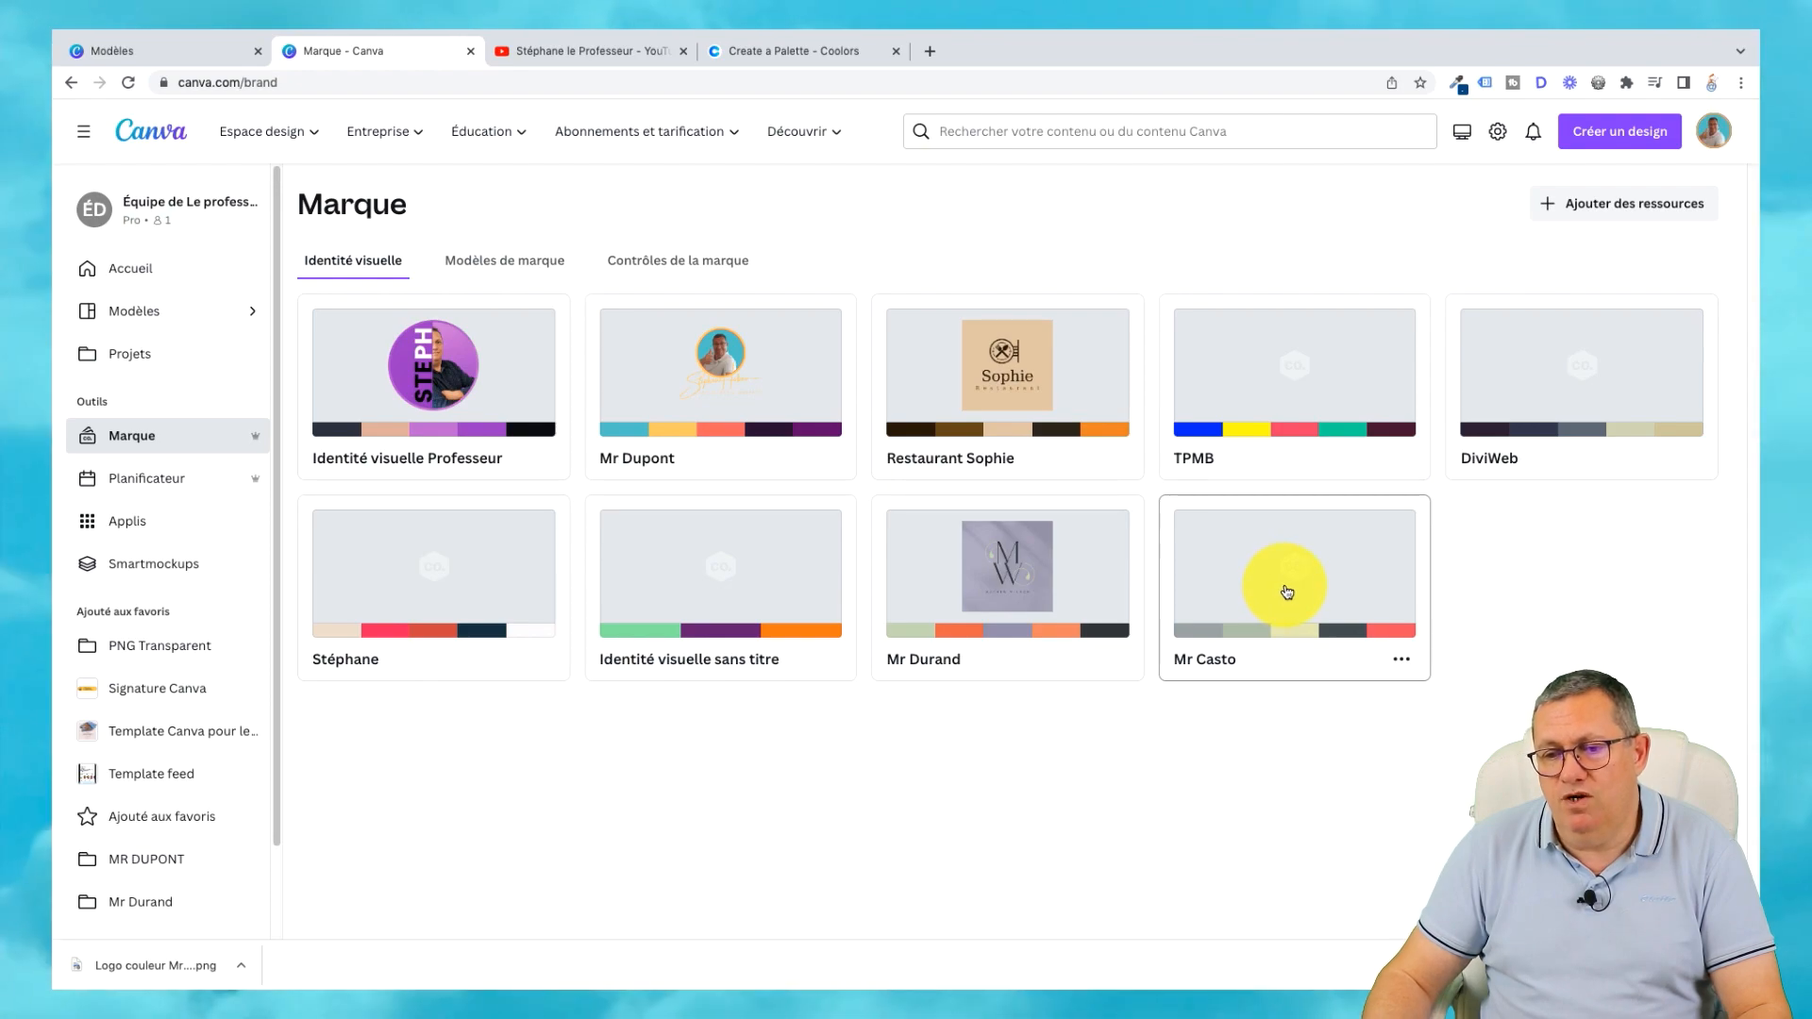
{"action": "left_click", "coordinate": [1285, 593]}
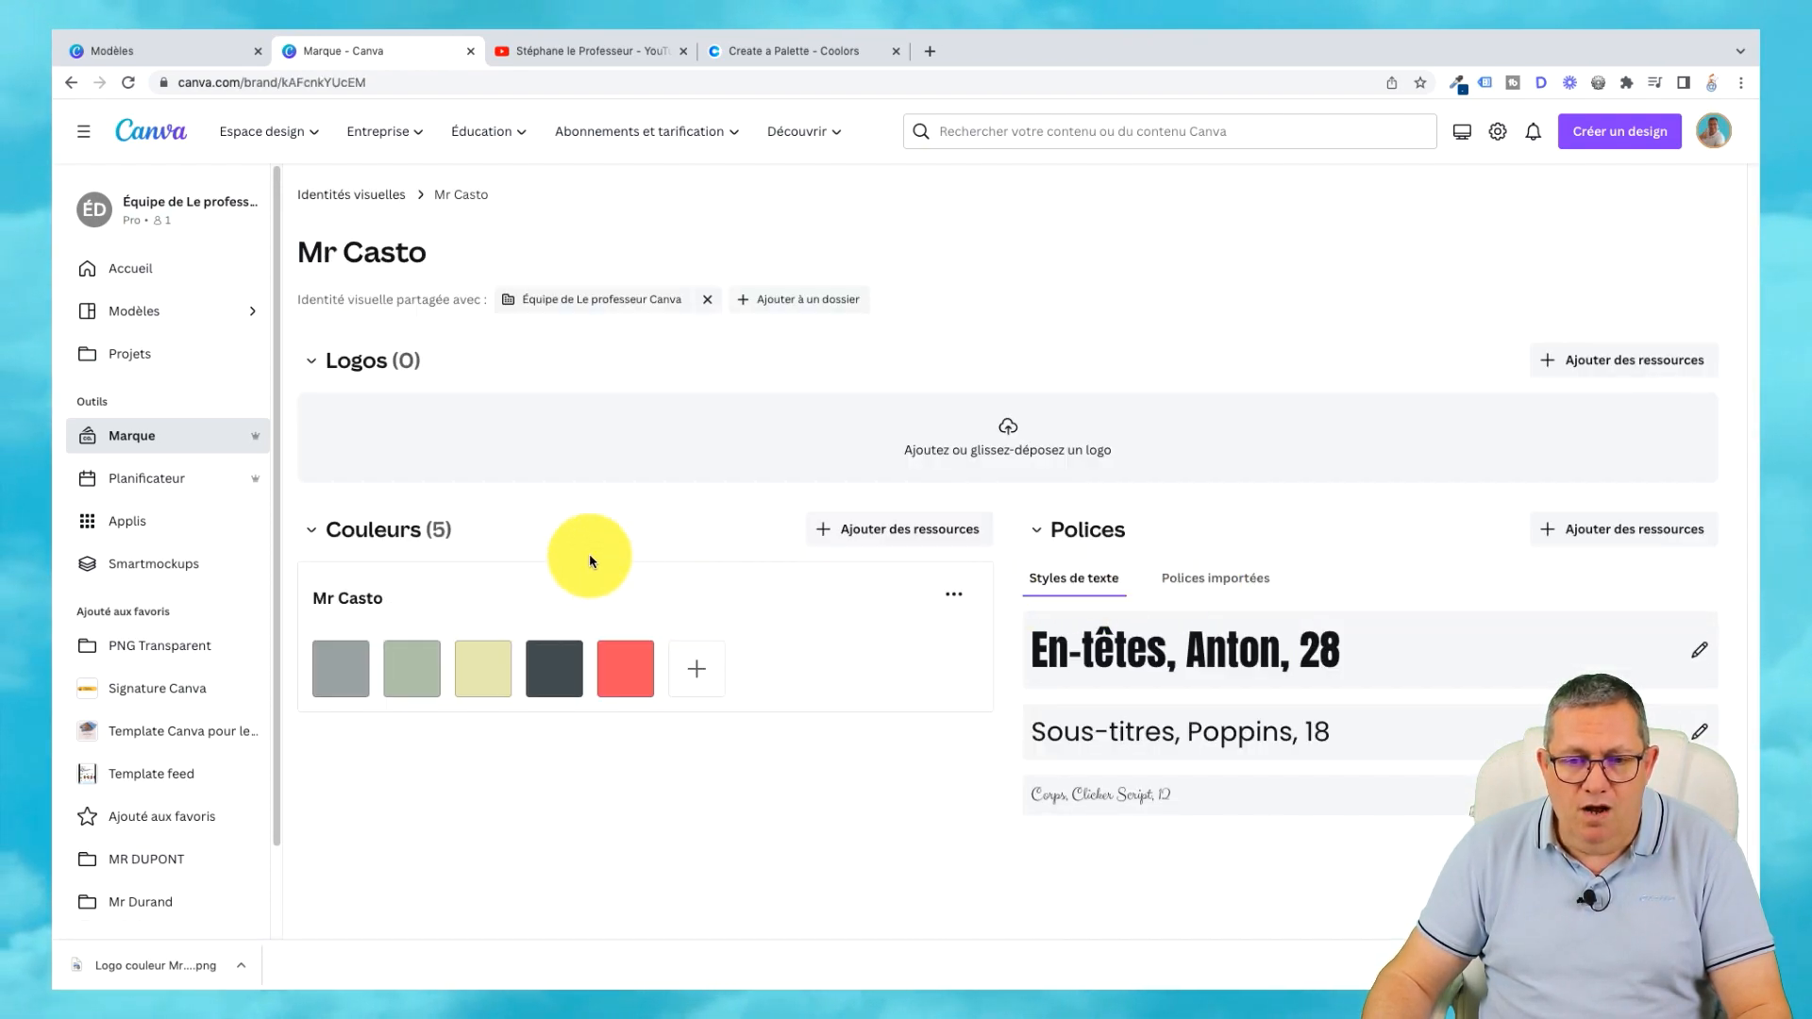
{"action": "left_click_drag", "start_coordinate": [121, 961], "coordinate": [1043, 429]}
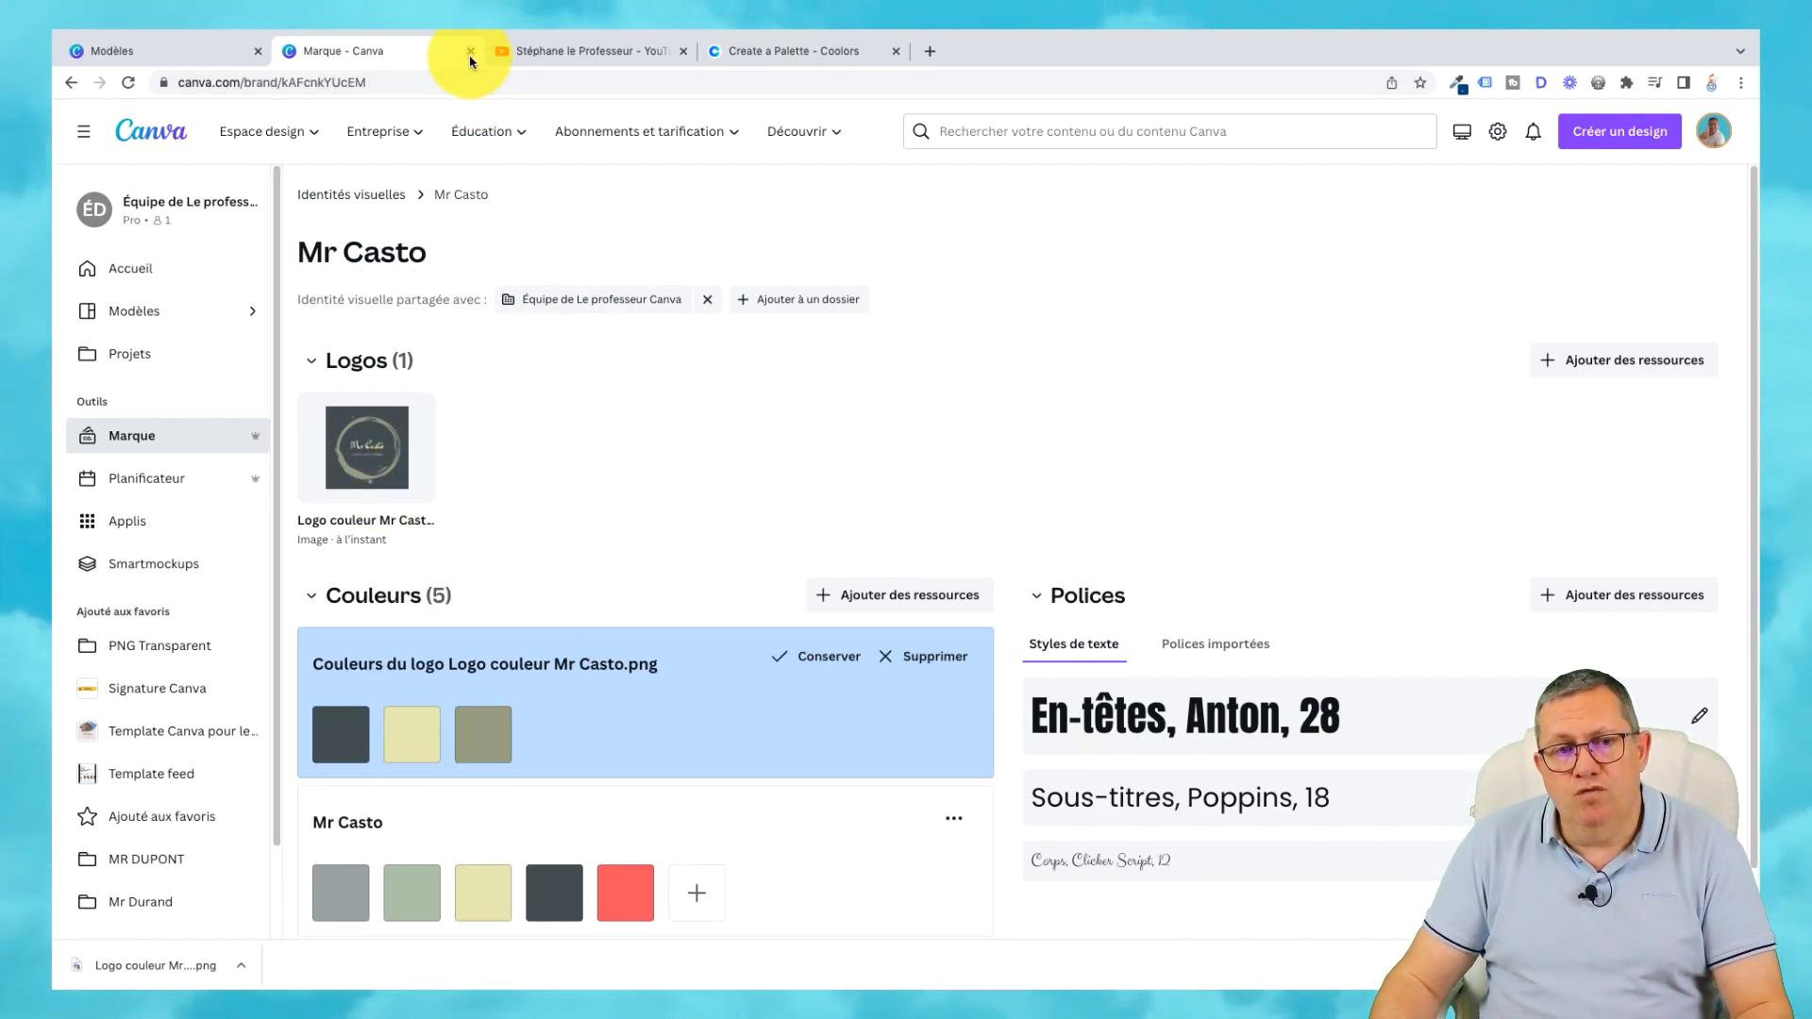
Close the restaurant logo template preview and add the client's project folder to the favourites.
{"action": "left_click", "coordinate": [229, 54]}
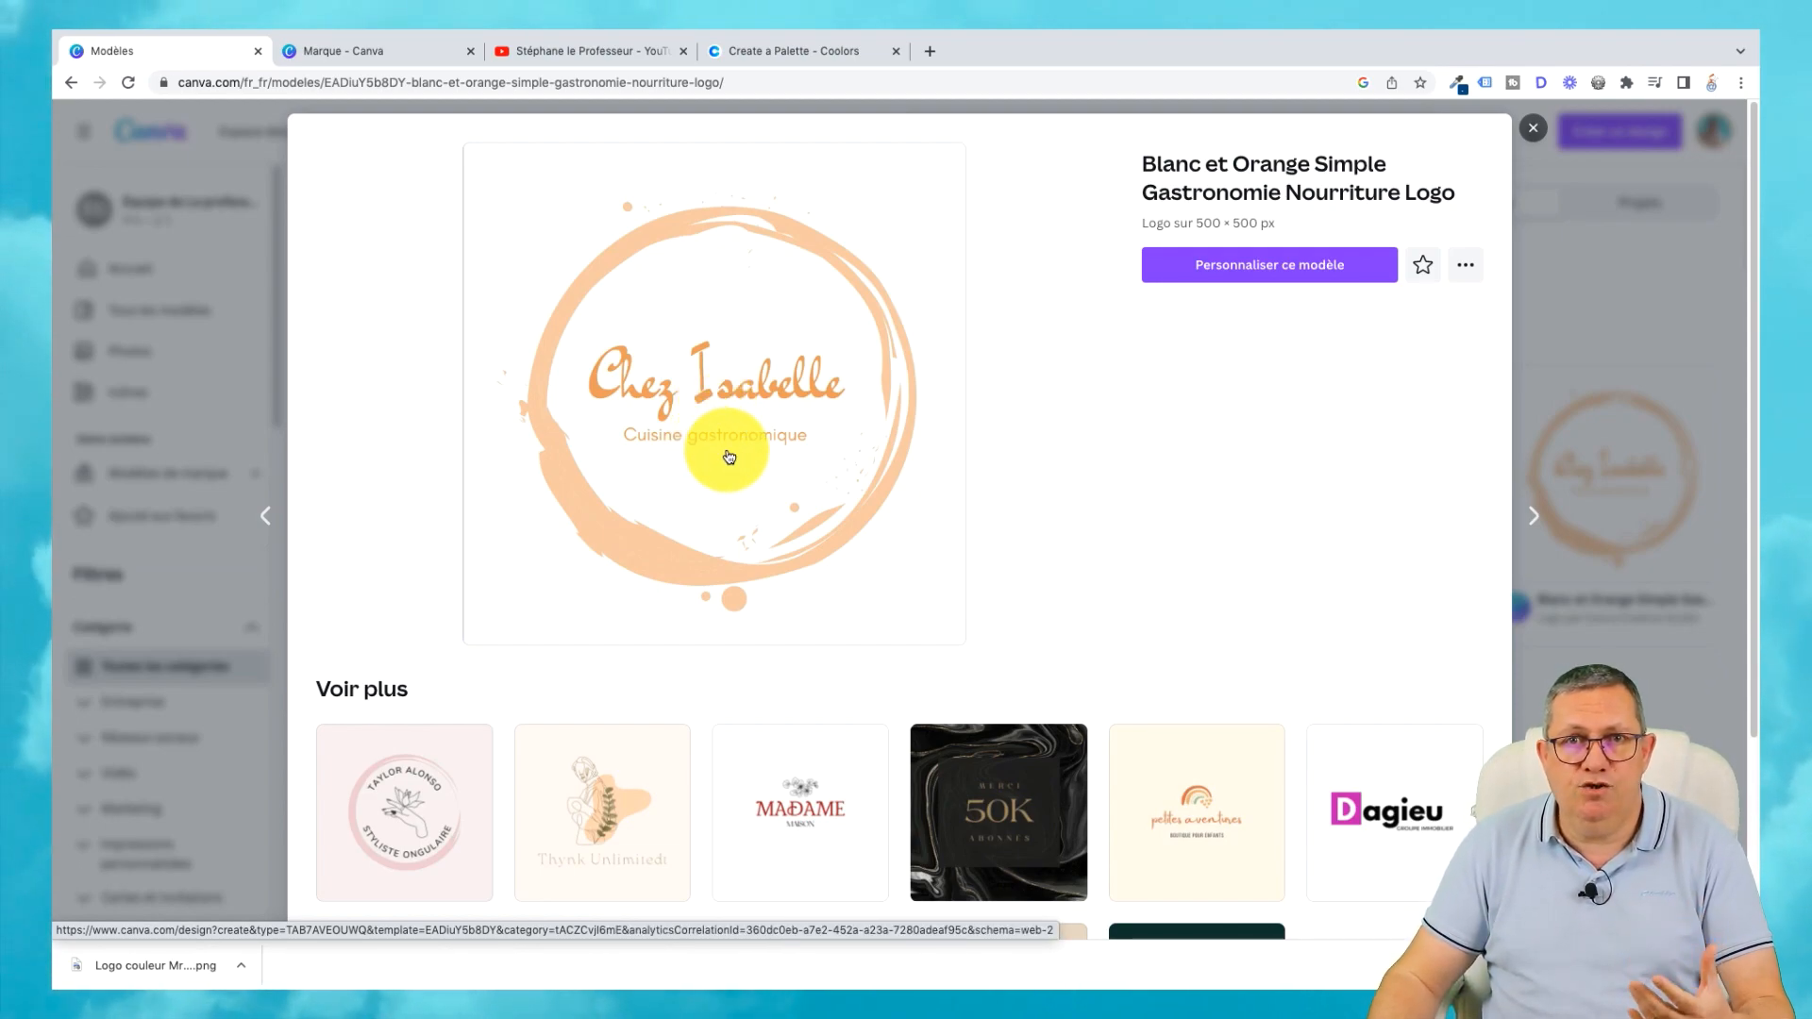
{"action": "left_click", "coordinate": [1533, 127]}
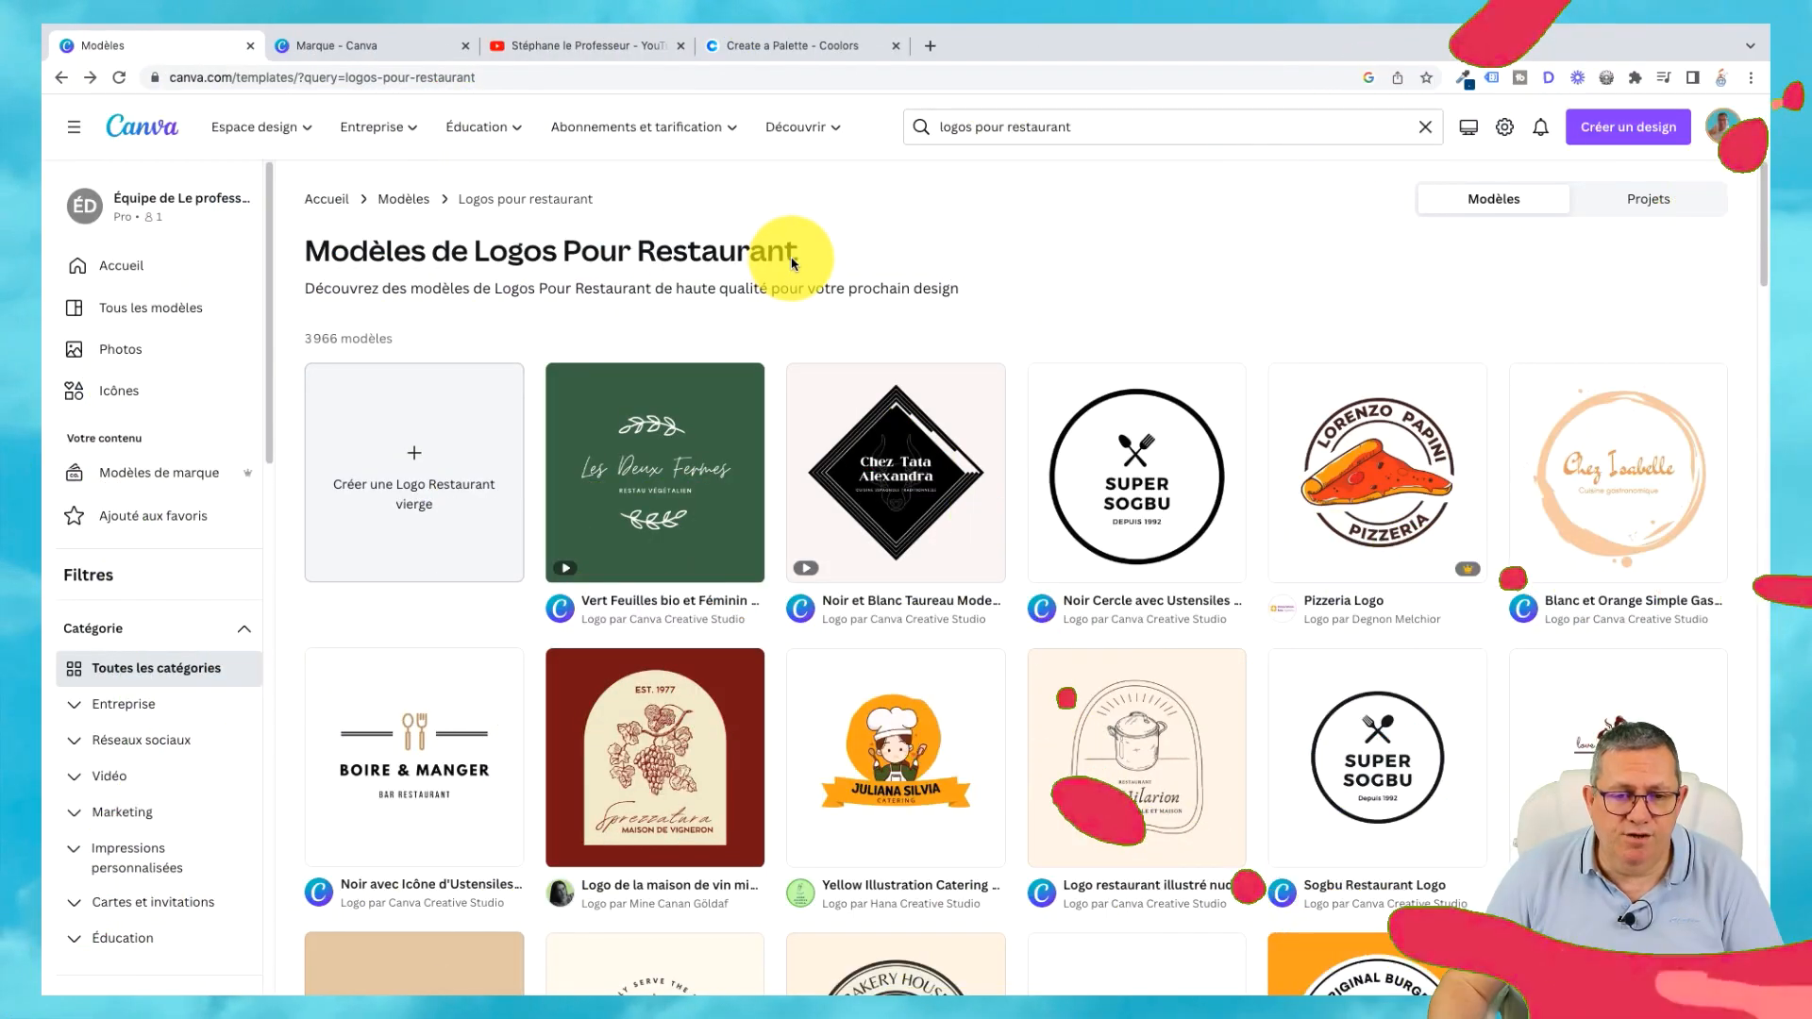
{"action": "left_click", "coordinate": [125, 269]}
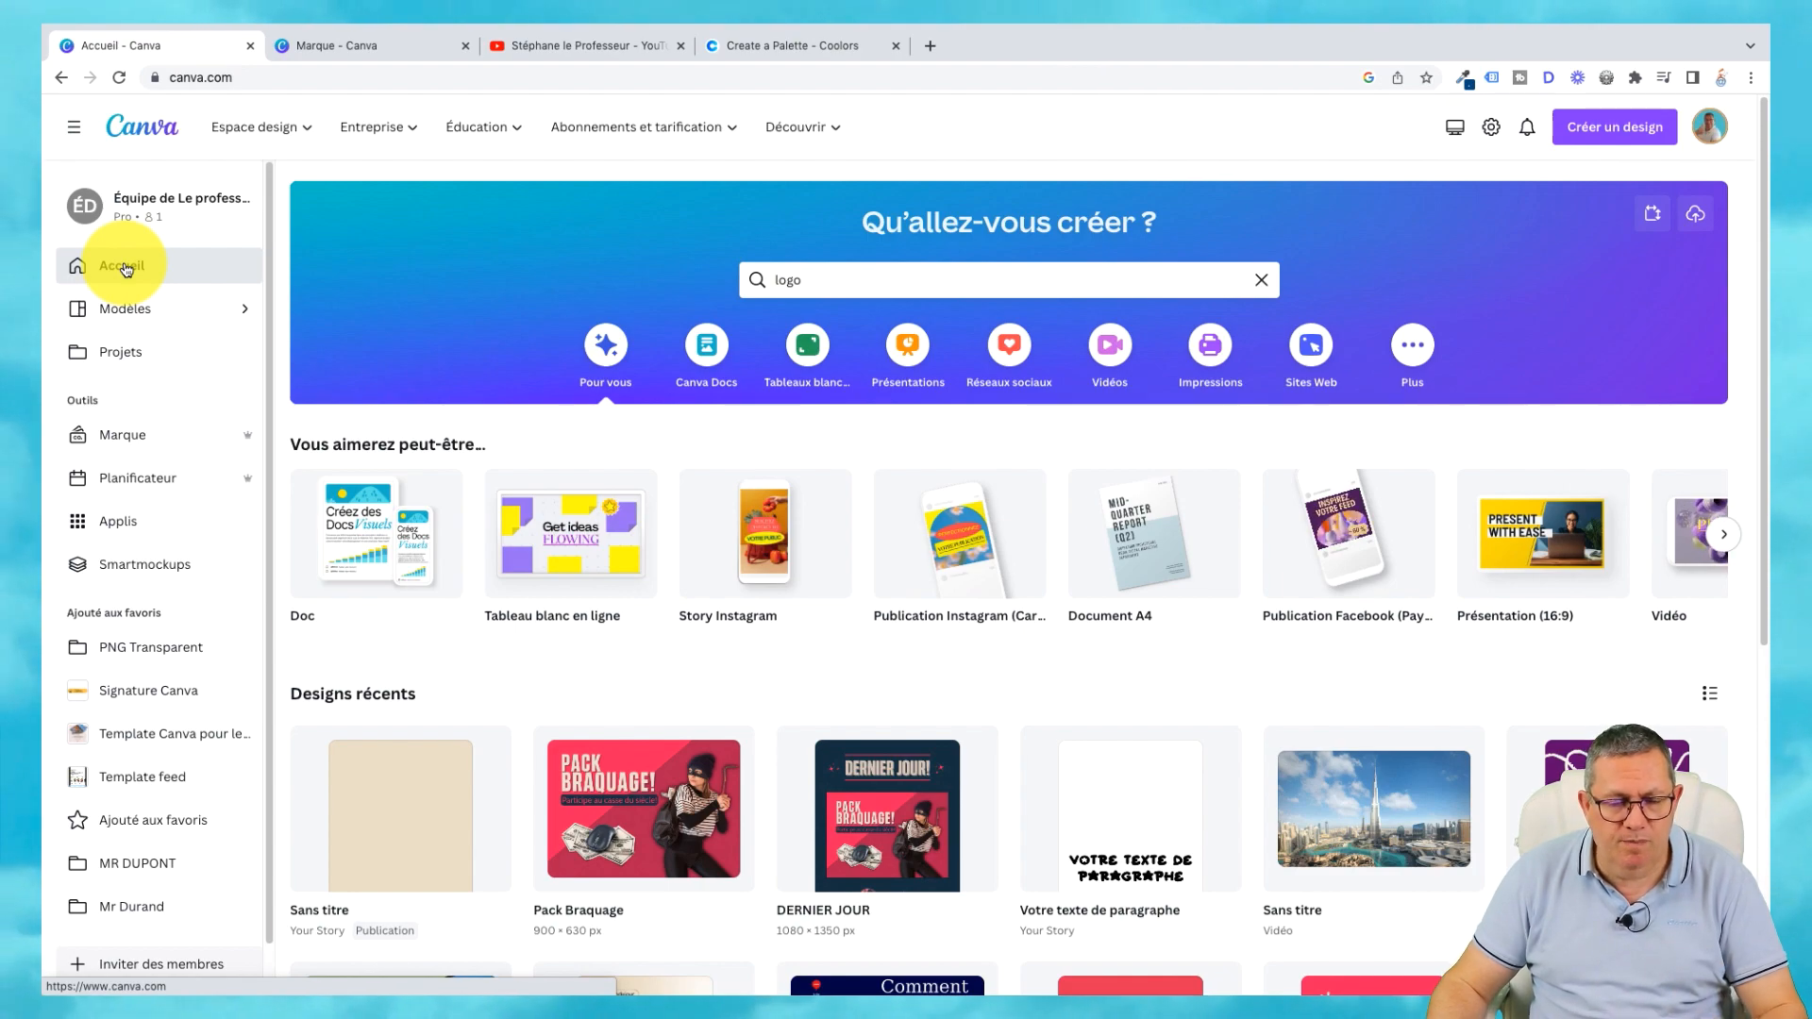
{"action": "left_click", "coordinate": [133, 355]}
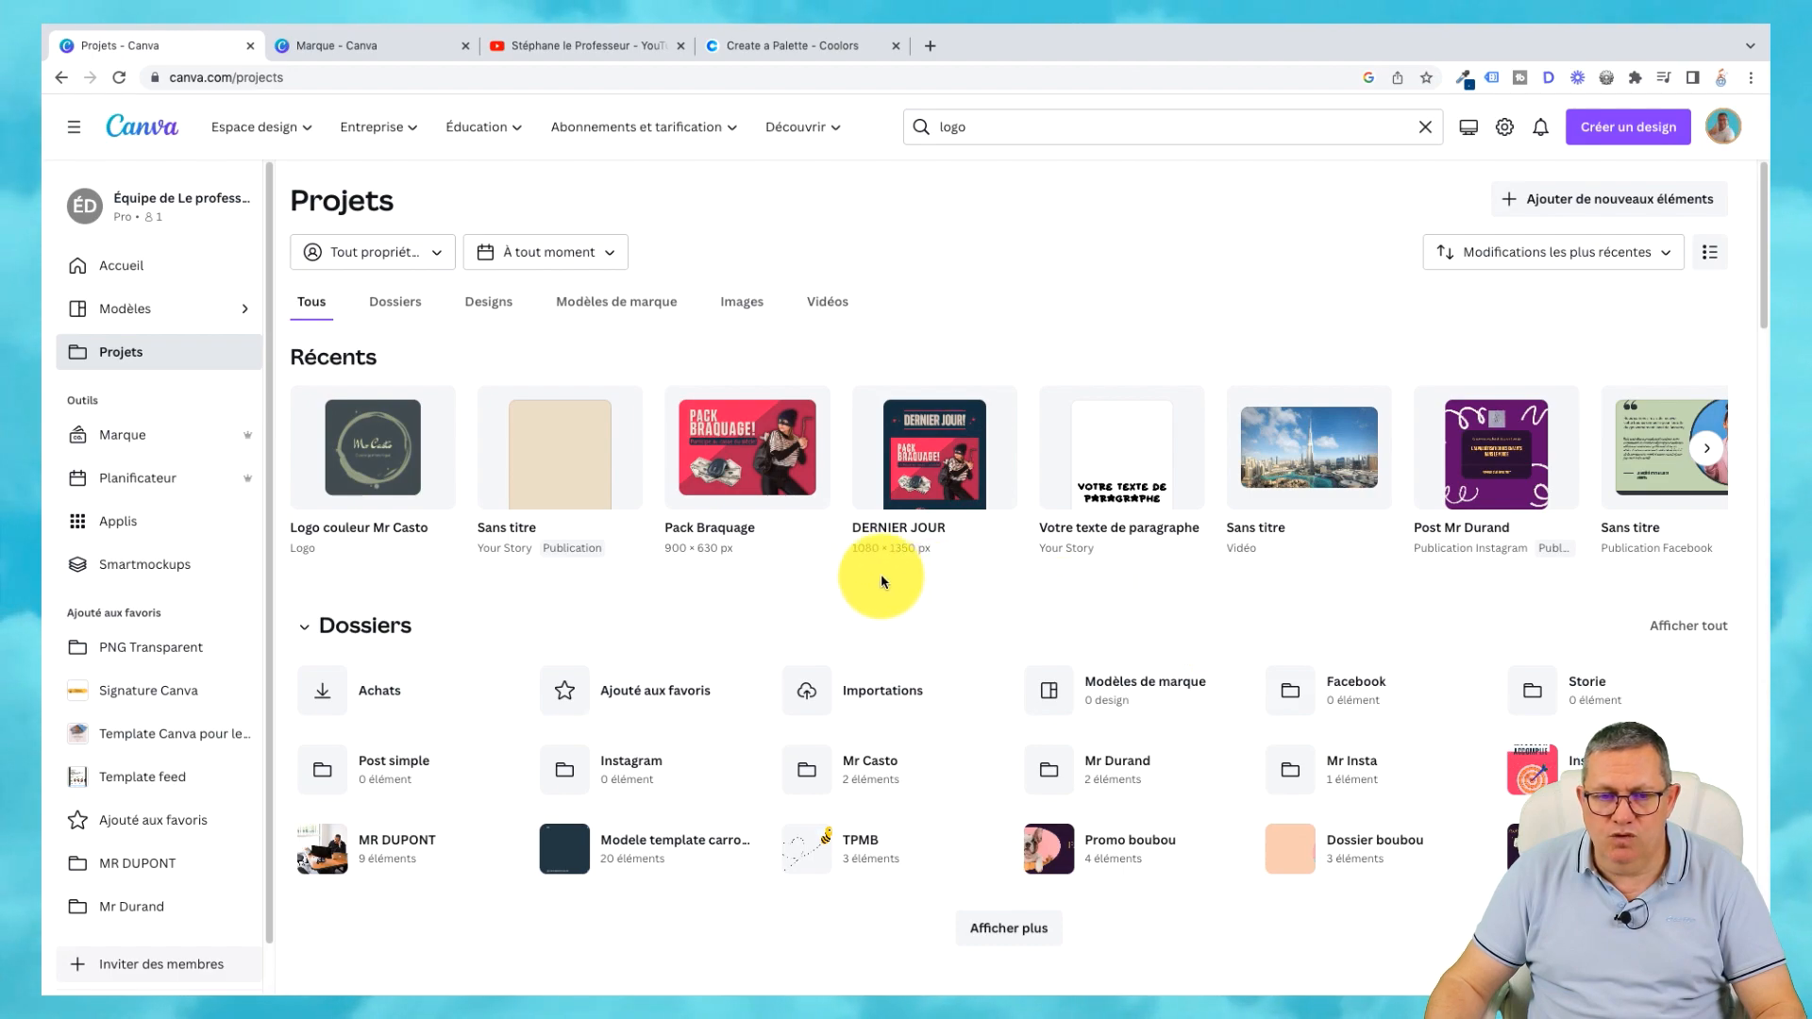
{"action": "left_click", "coordinate": [397, 302]}
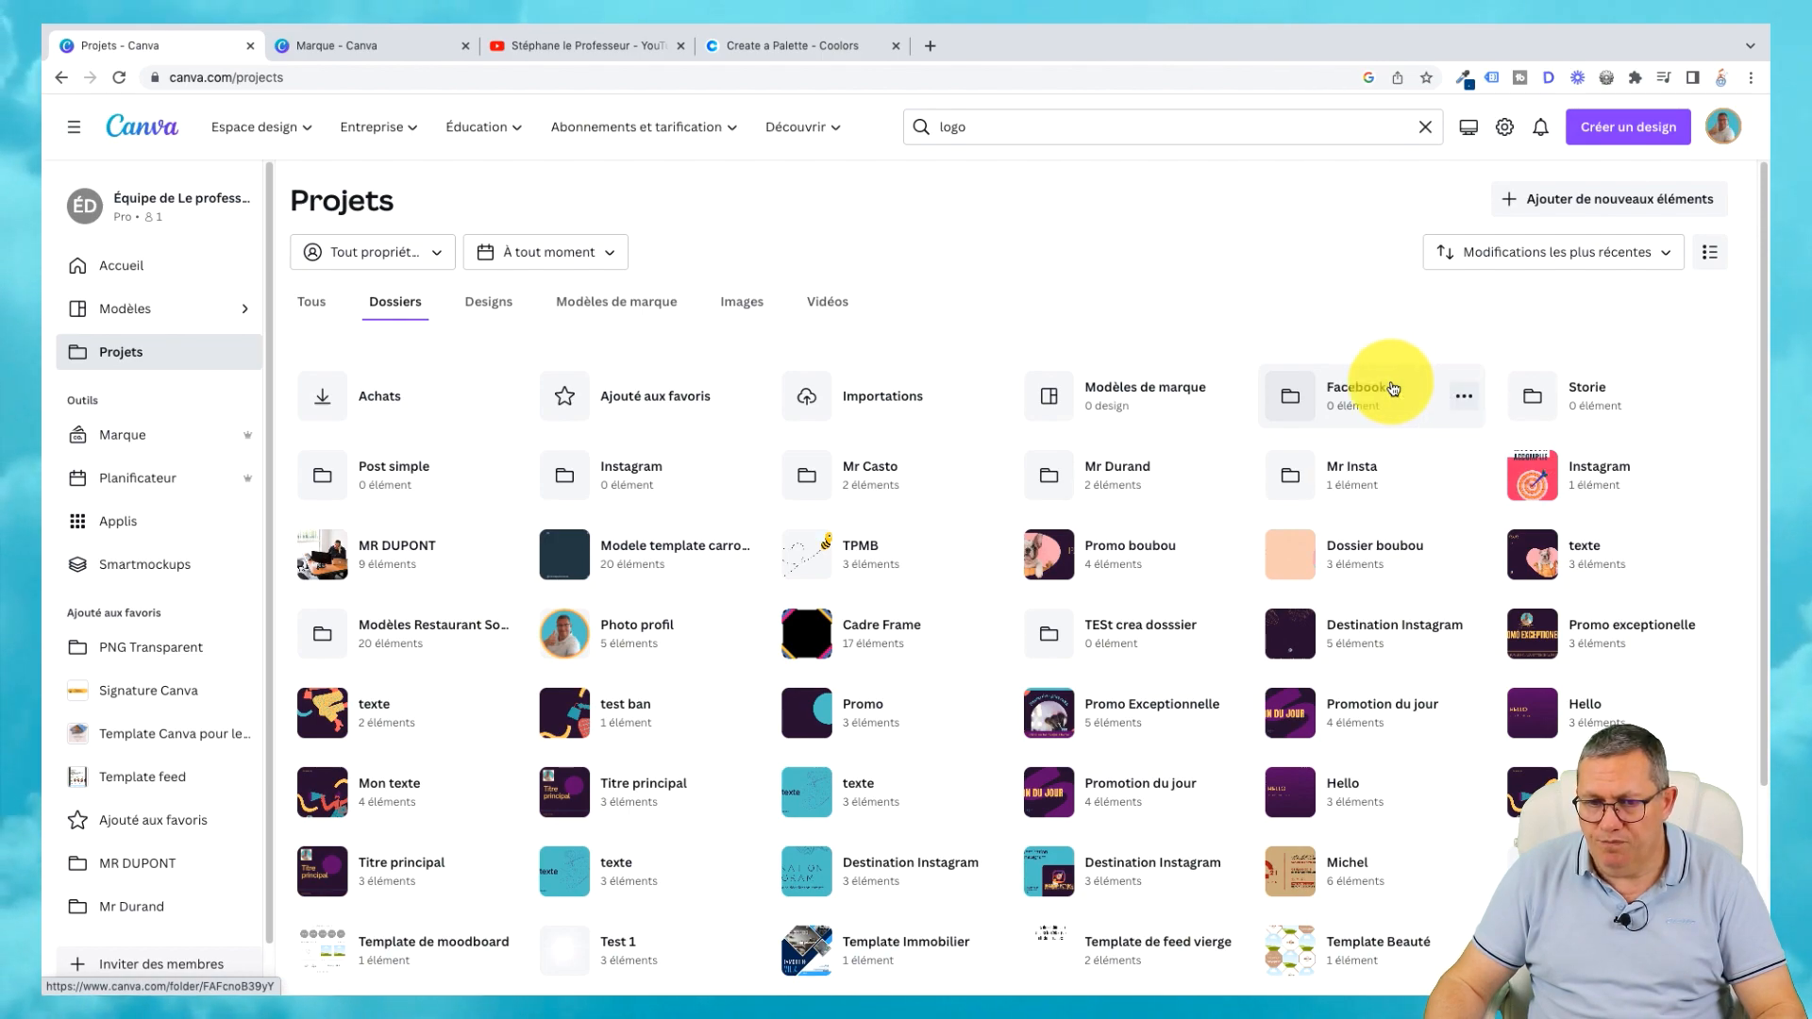
{"action": "left_click", "coordinate": [861, 472]}
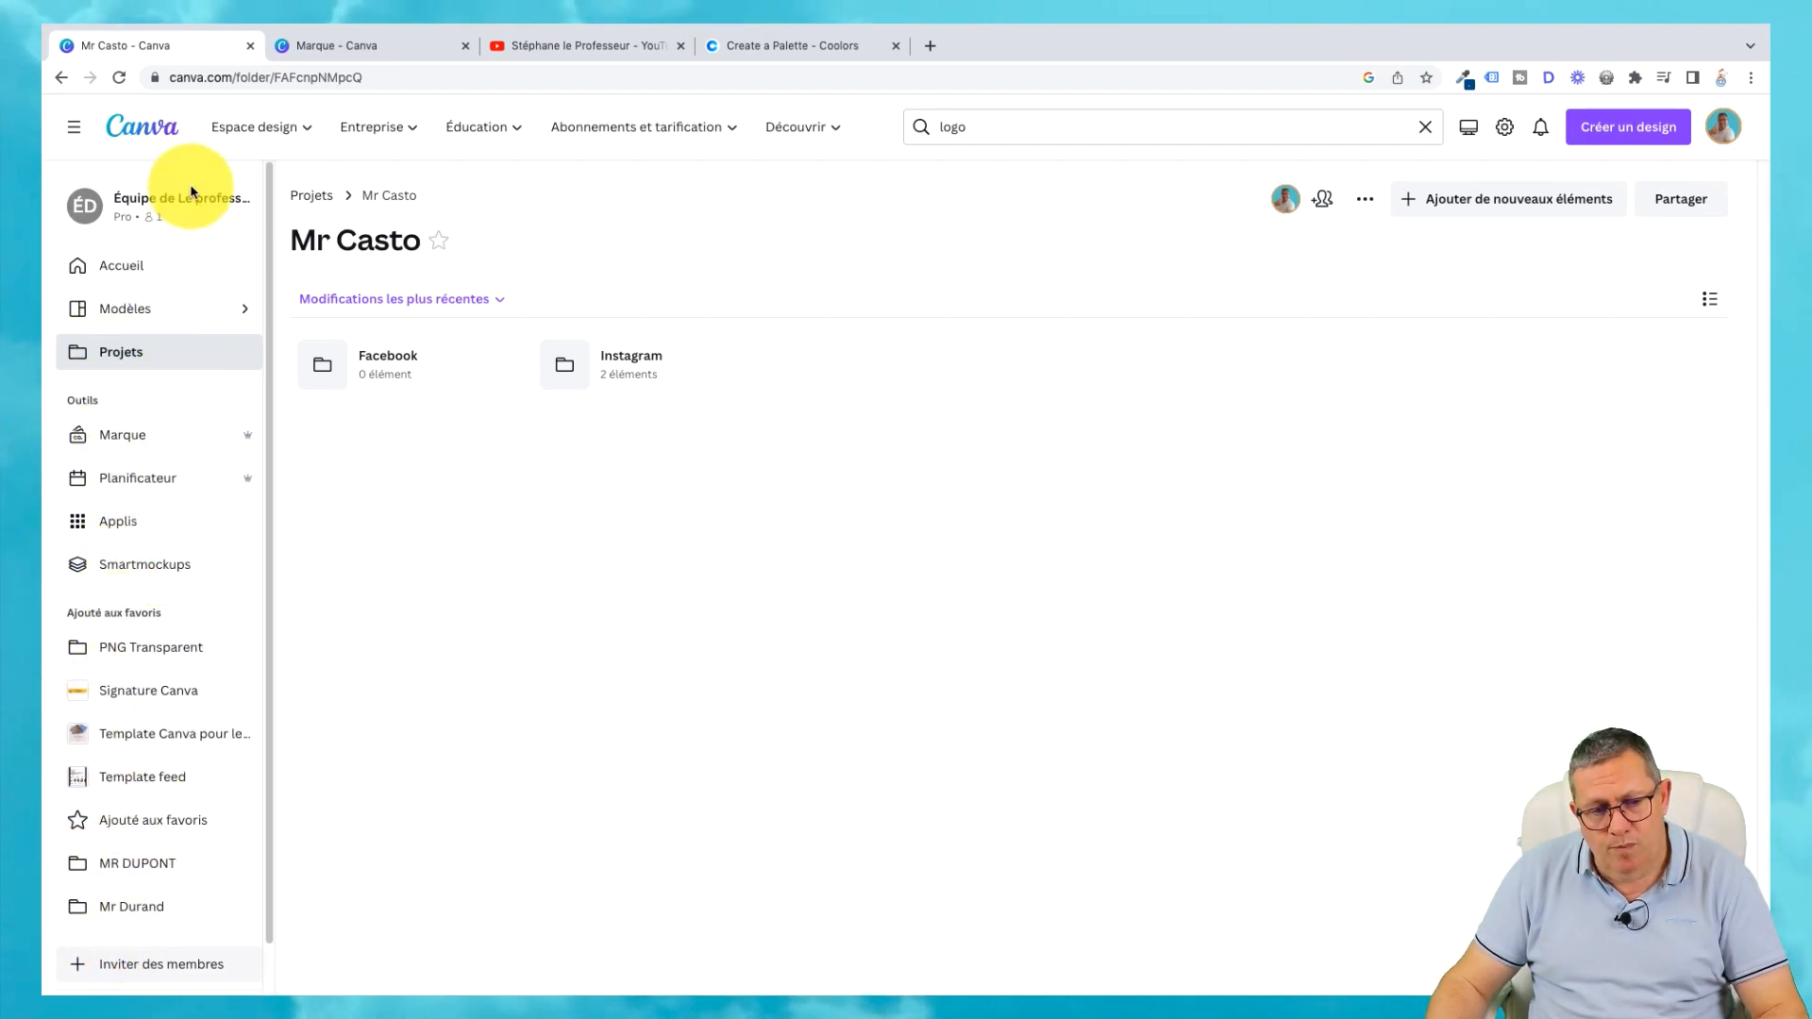
{"action": "left_click", "coordinate": [441, 246]}
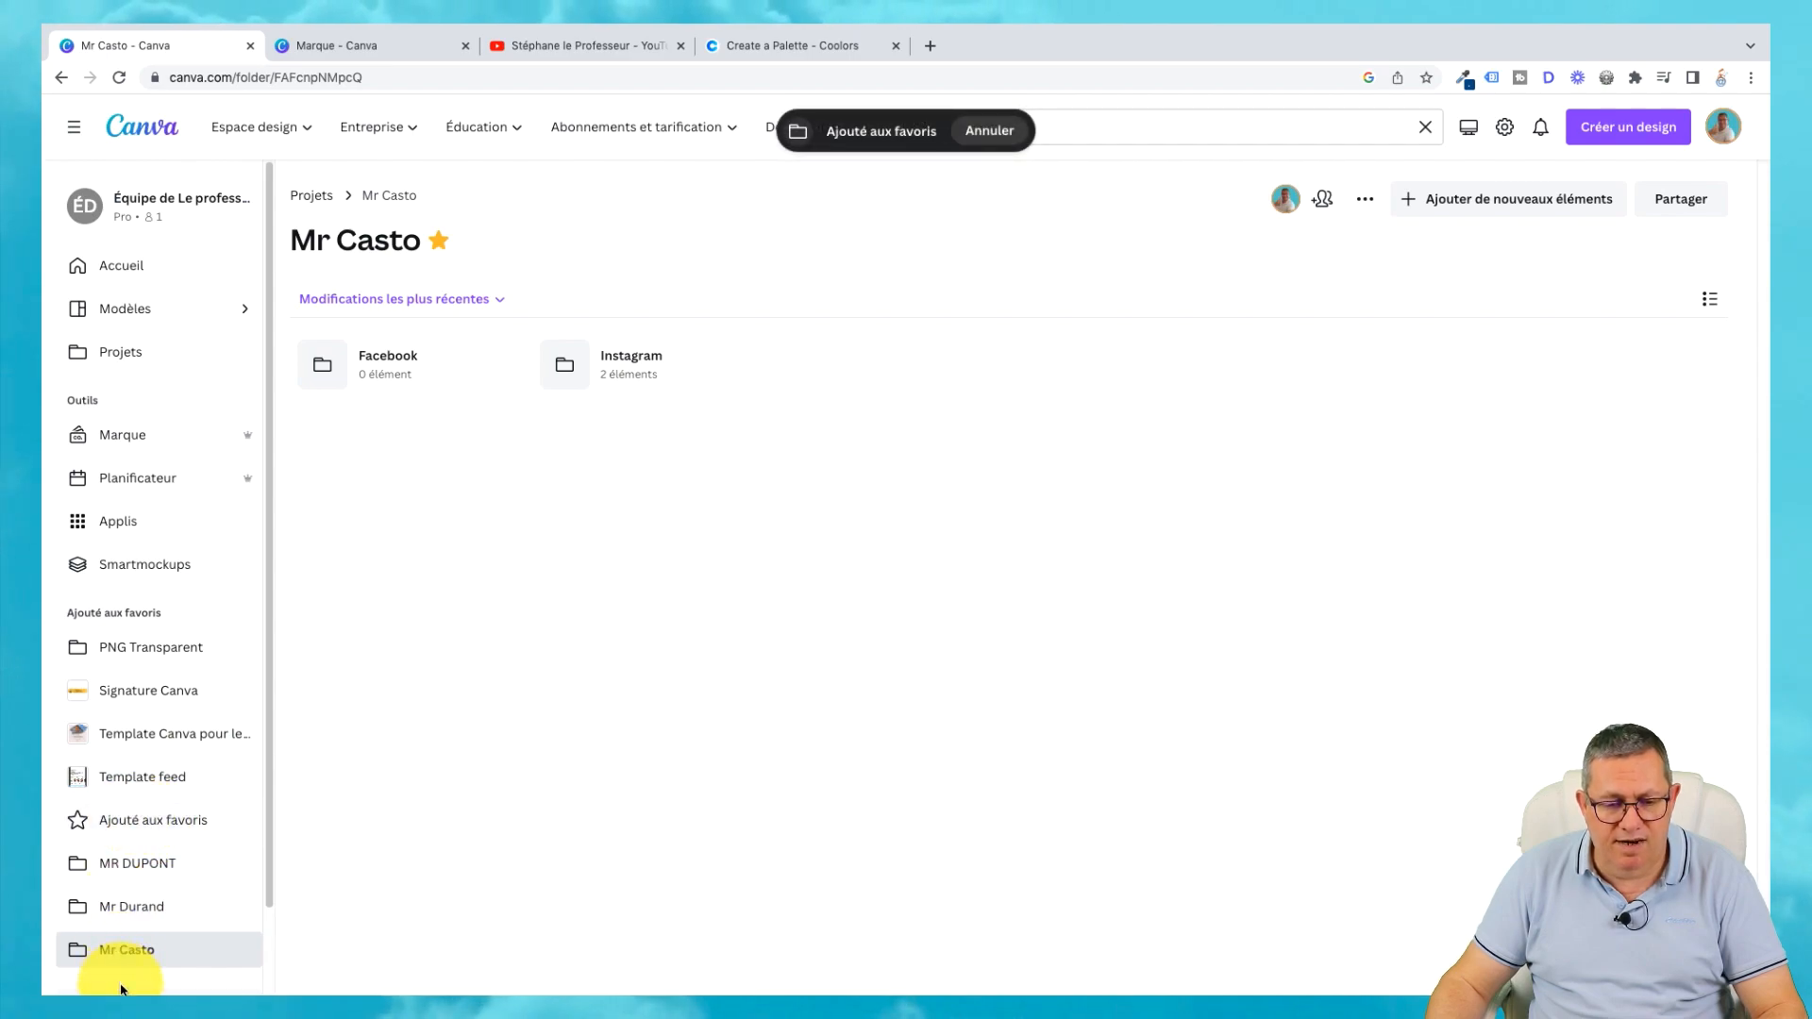
Remove the client's folder from the favourites and add it back.
{"action": "scroll", "coordinate": [271, 797], "scroll_direction": "down", "scroll_amount": 2}
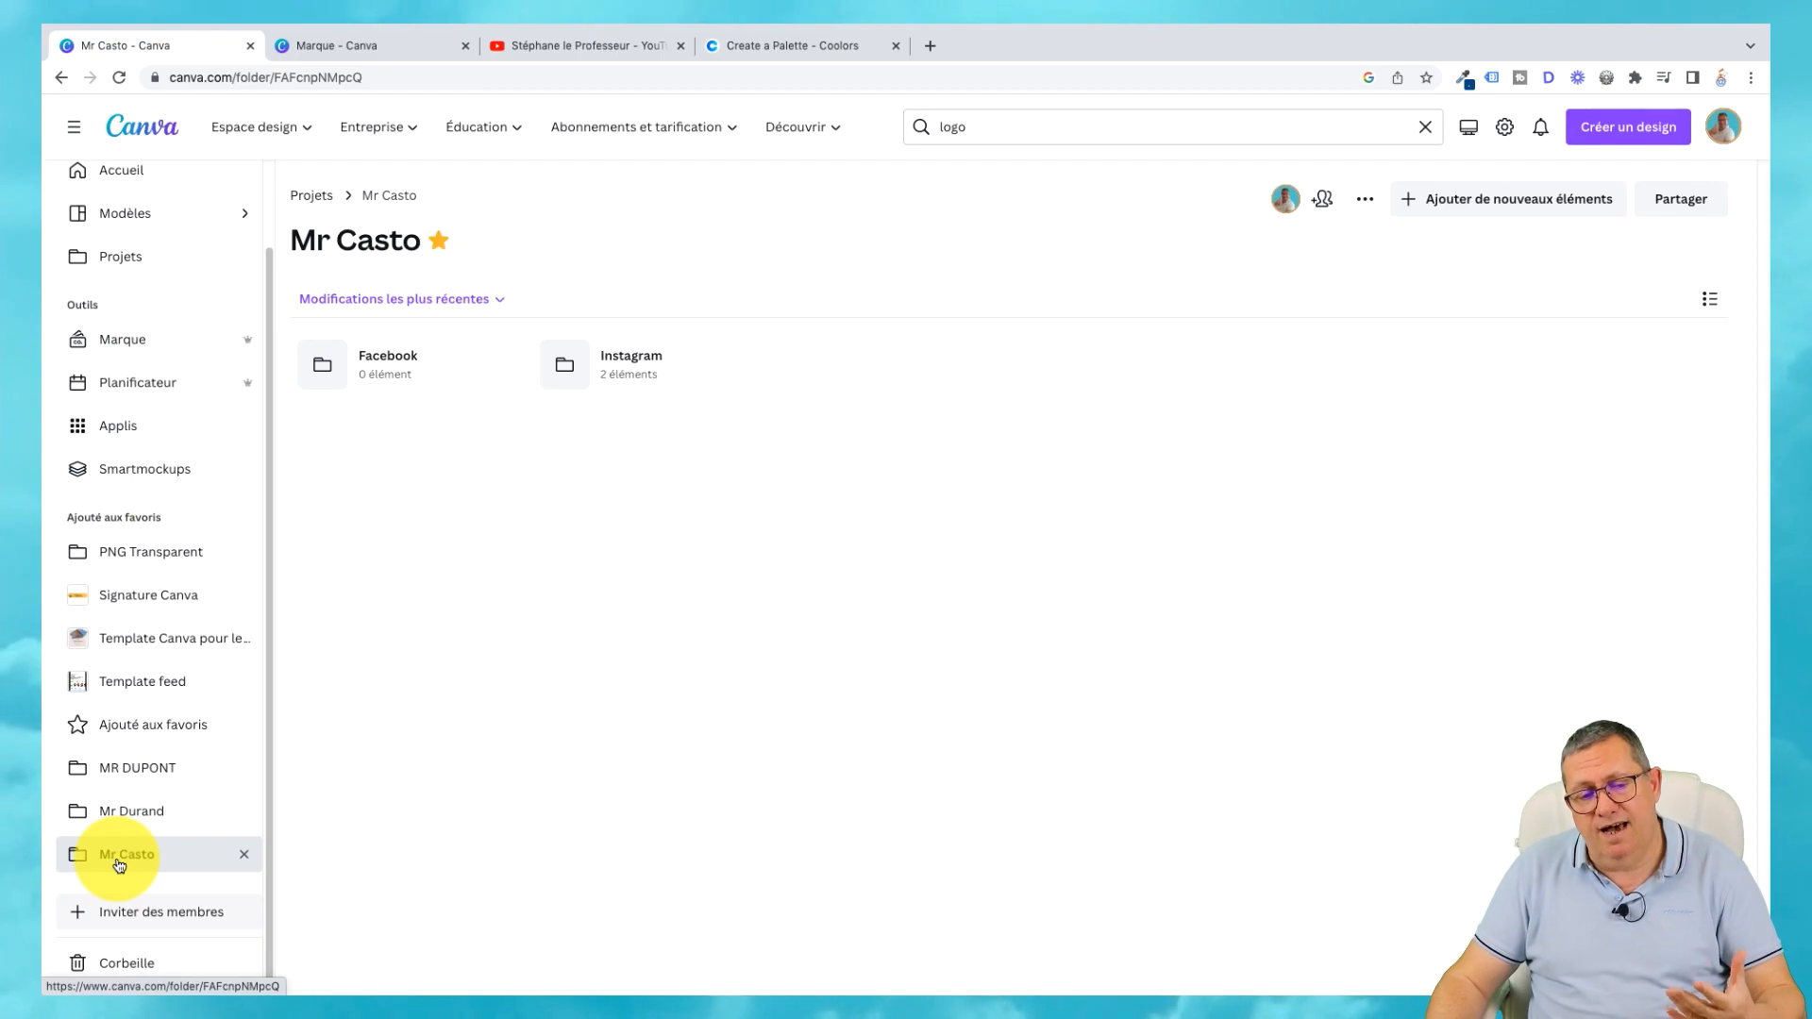
{"action": "left_click", "coordinate": [439, 242]}
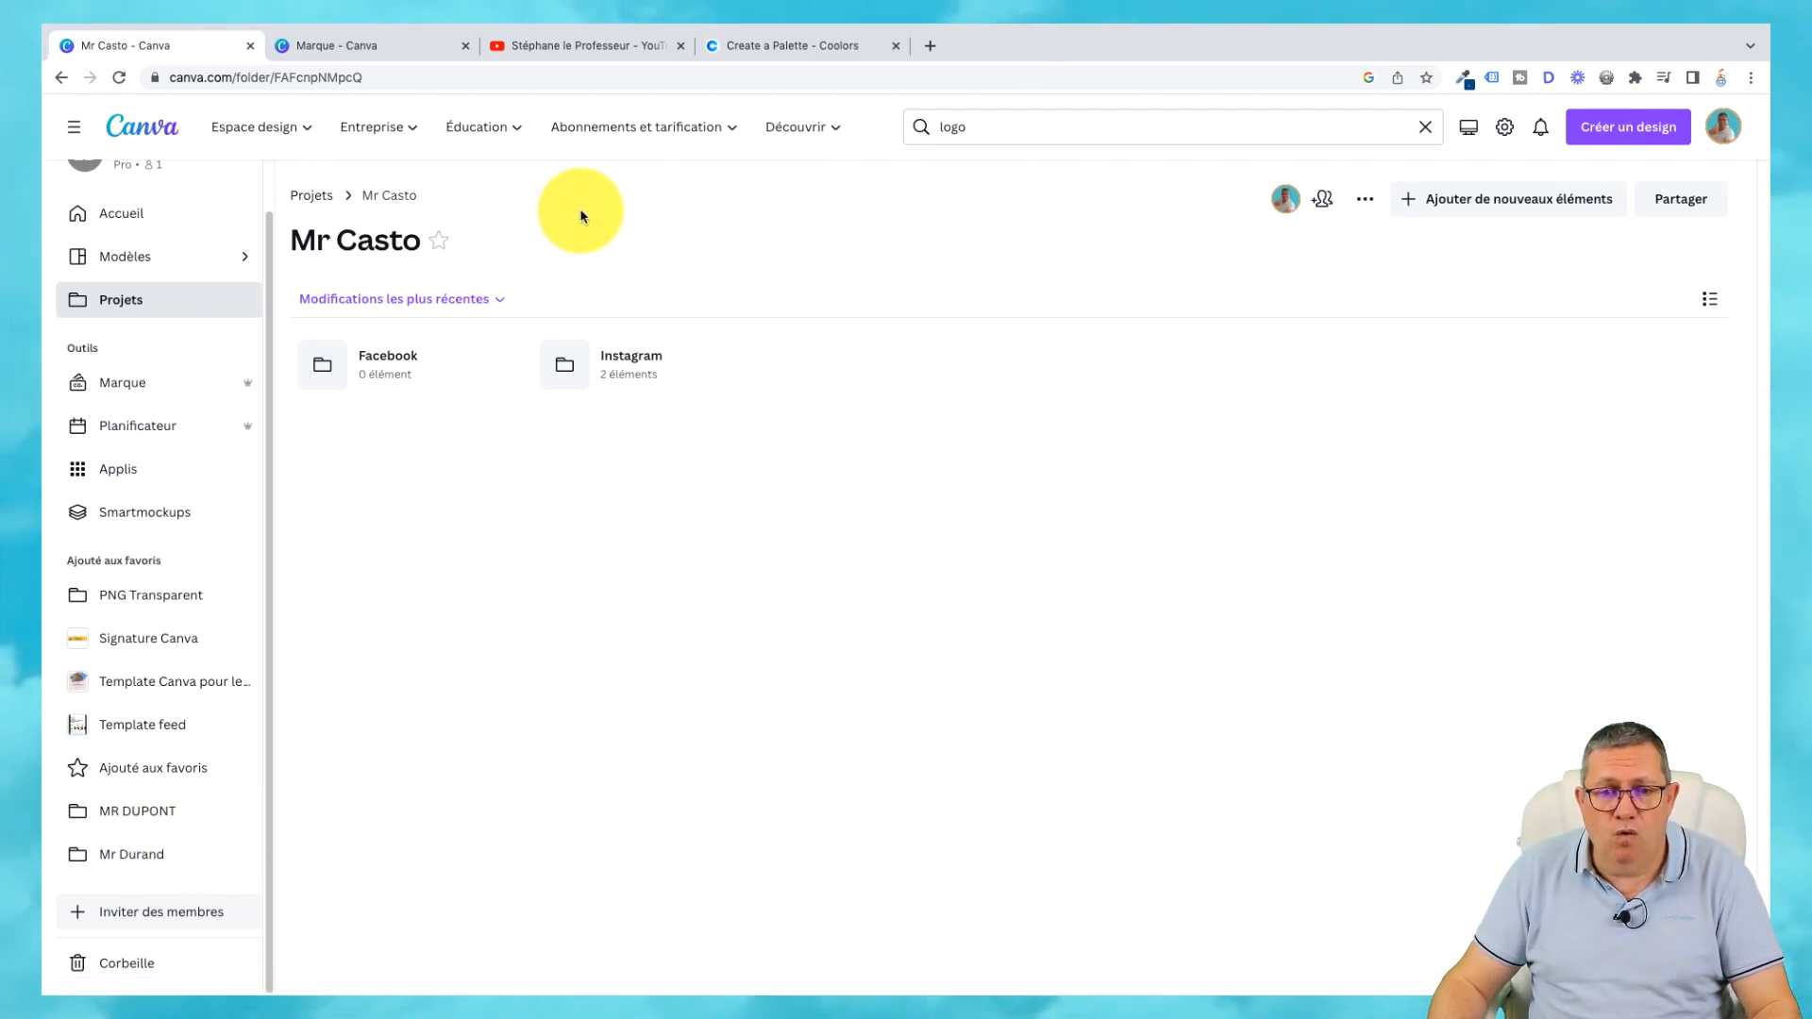
{"action": "left_click", "coordinate": [442, 244]}
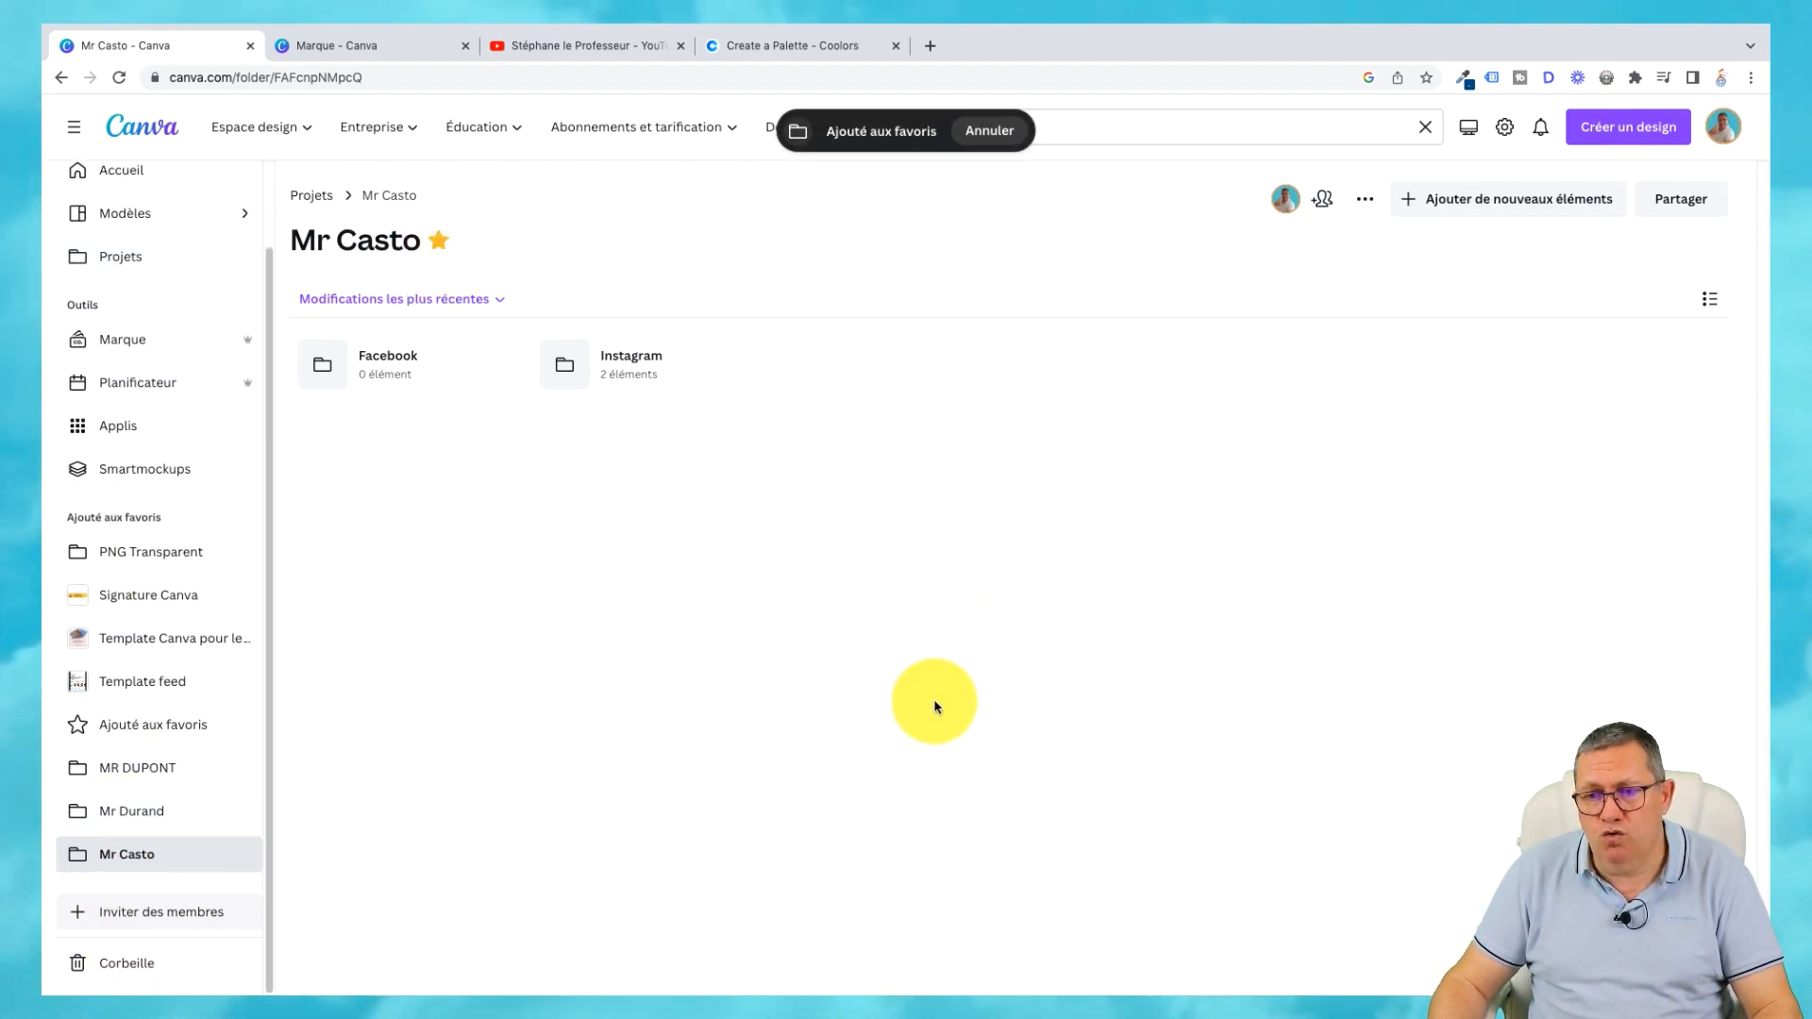
Give the client's folder a banner made from the pink crumpled-paper template with green leaves, and save it.
{"action": "left_click", "coordinate": [1366, 201]}
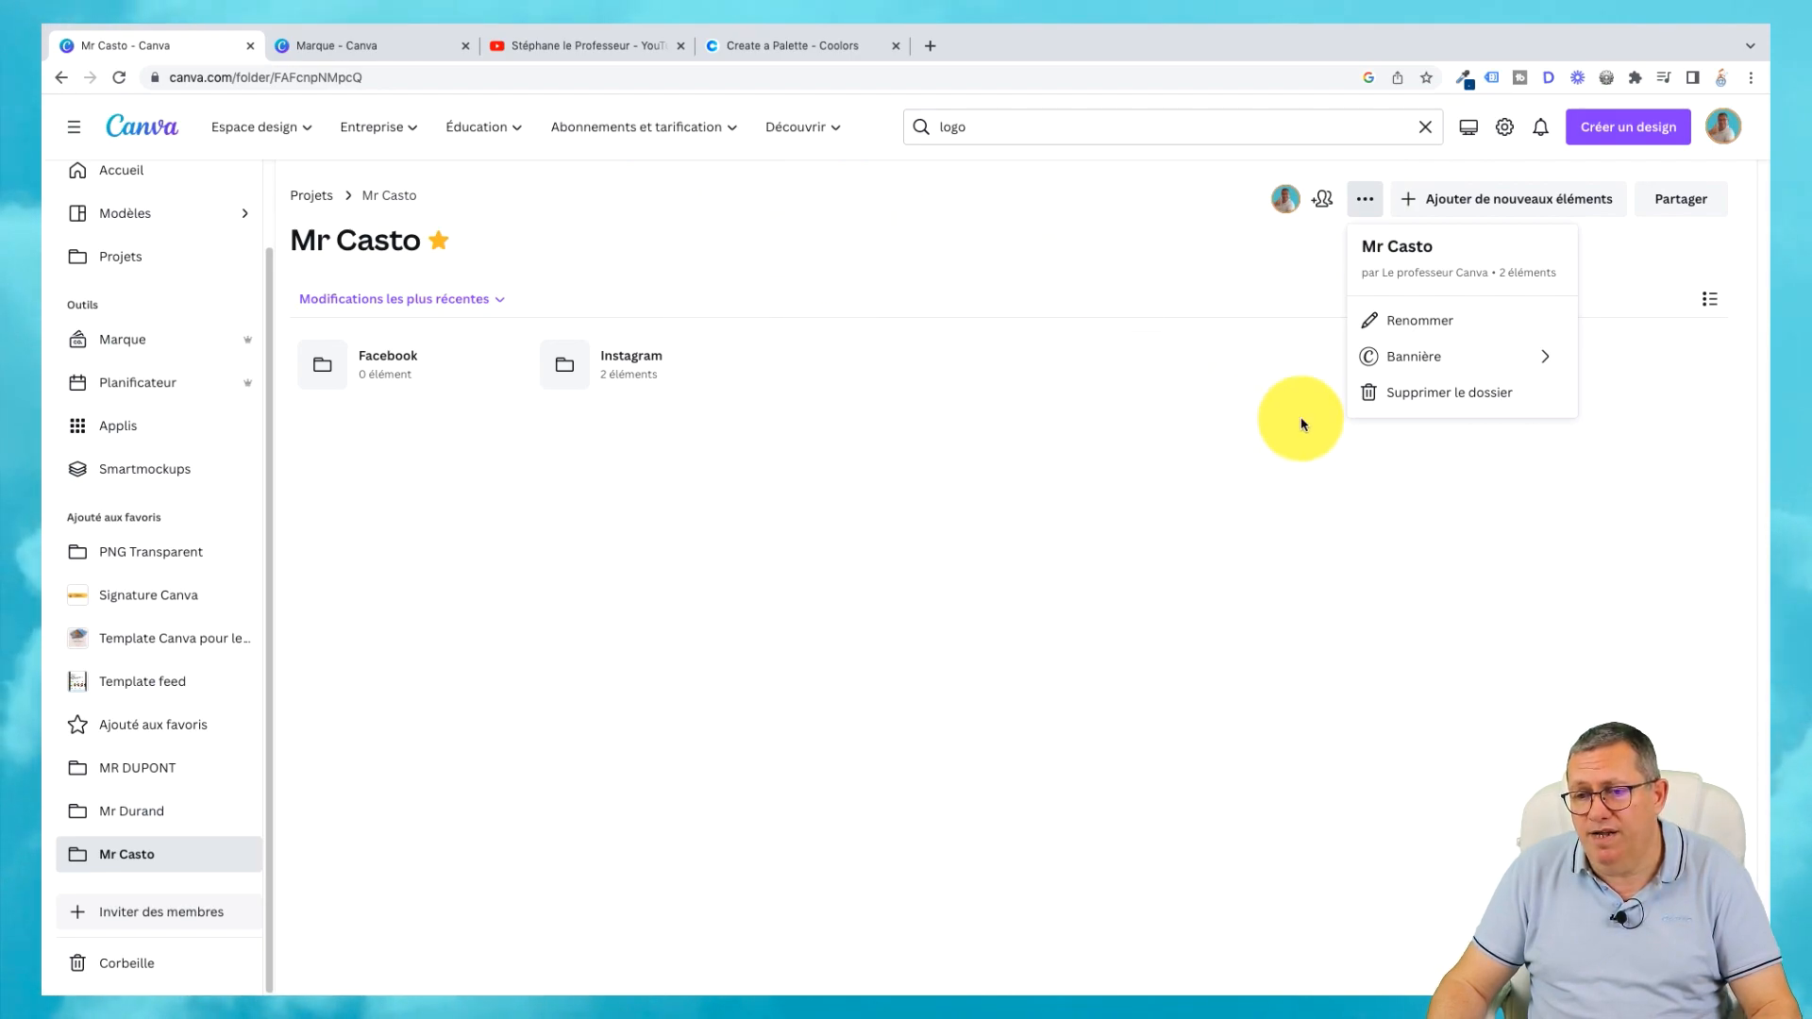
{"action": "left_click", "coordinate": [1429, 358]}
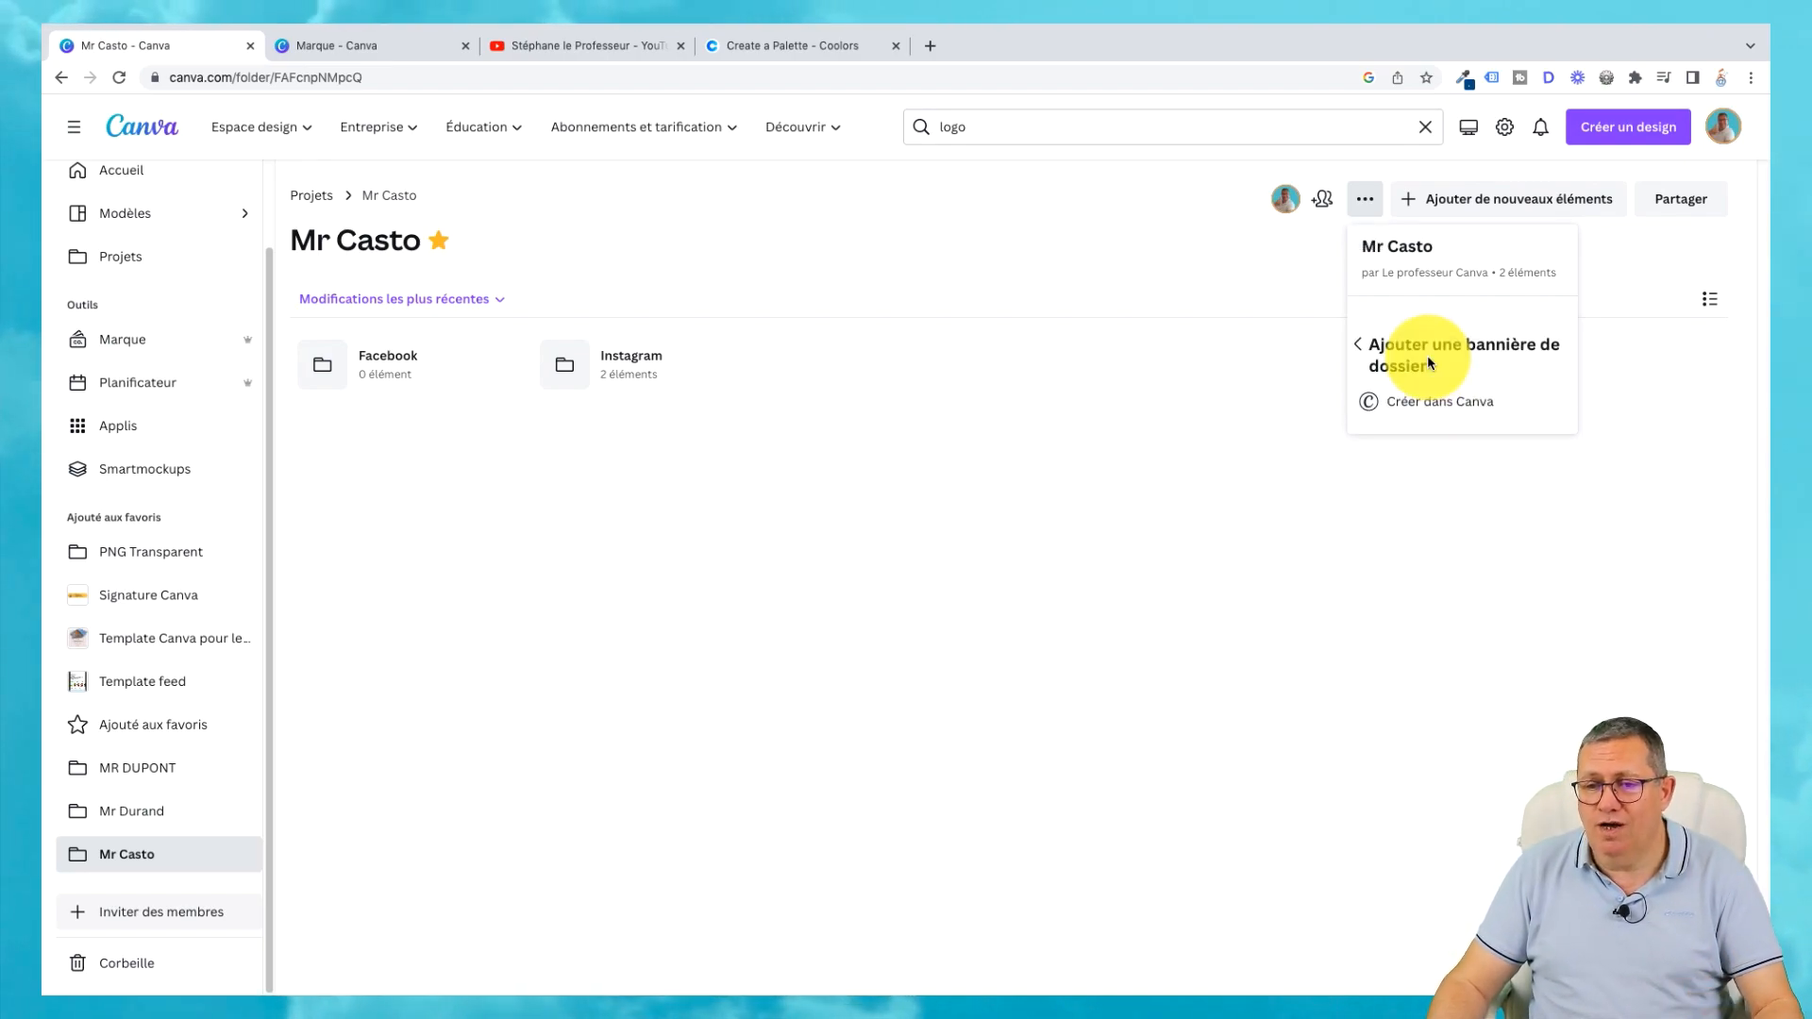
{"action": "left_click", "coordinate": [1449, 403]}
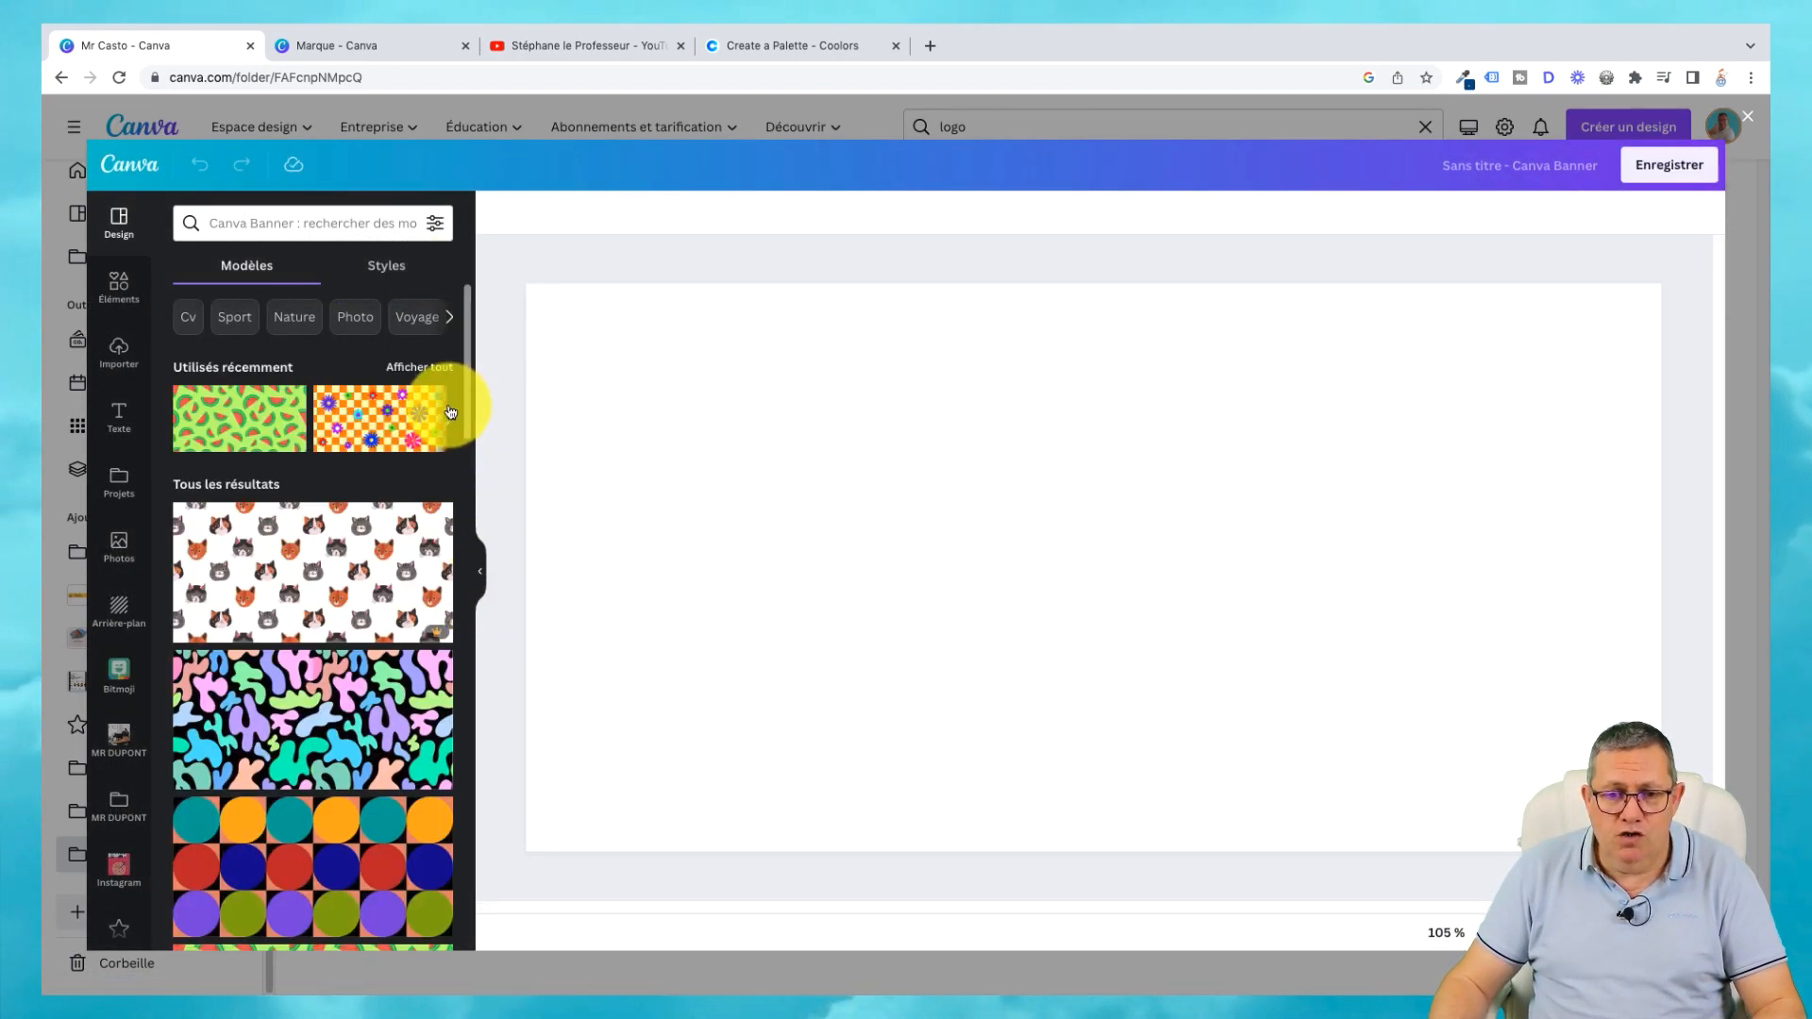
{"action": "left_click_drag", "start_coordinate": [467, 343], "coordinate": [469, 711]}
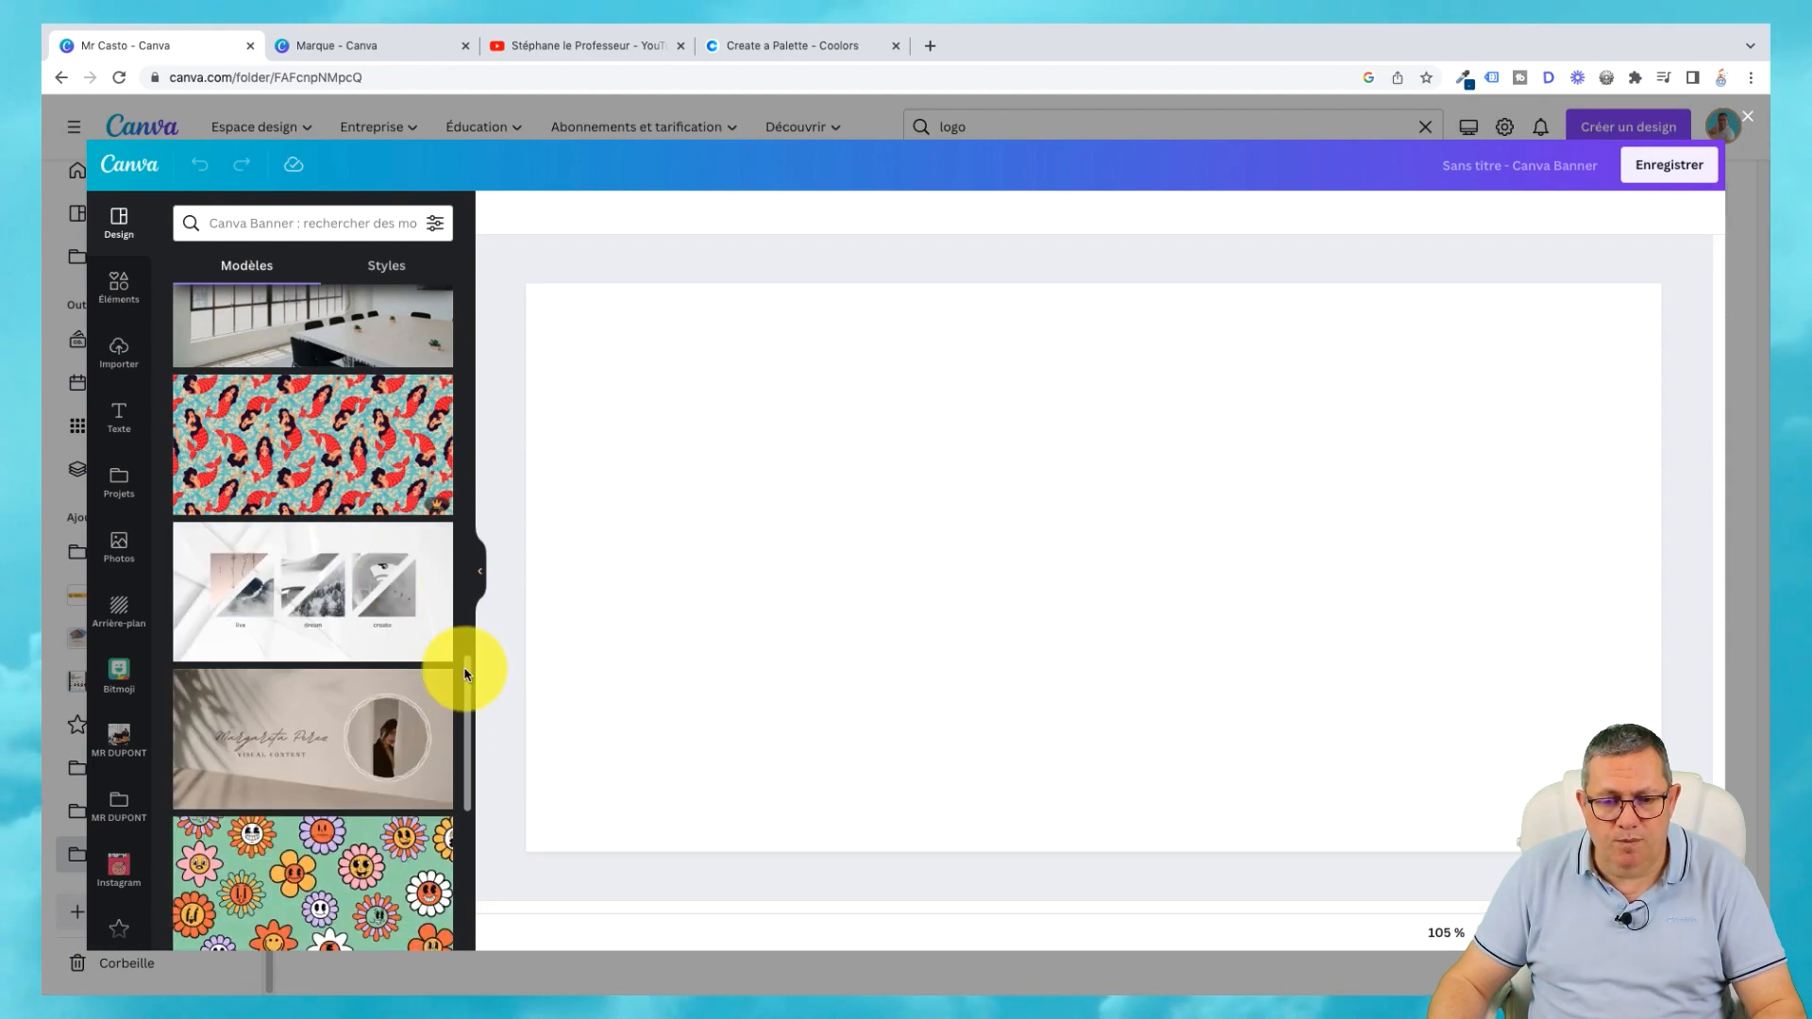
{"action": "left_click_drag", "start_coordinate": [465, 695], "coordinate": [473, 869]}
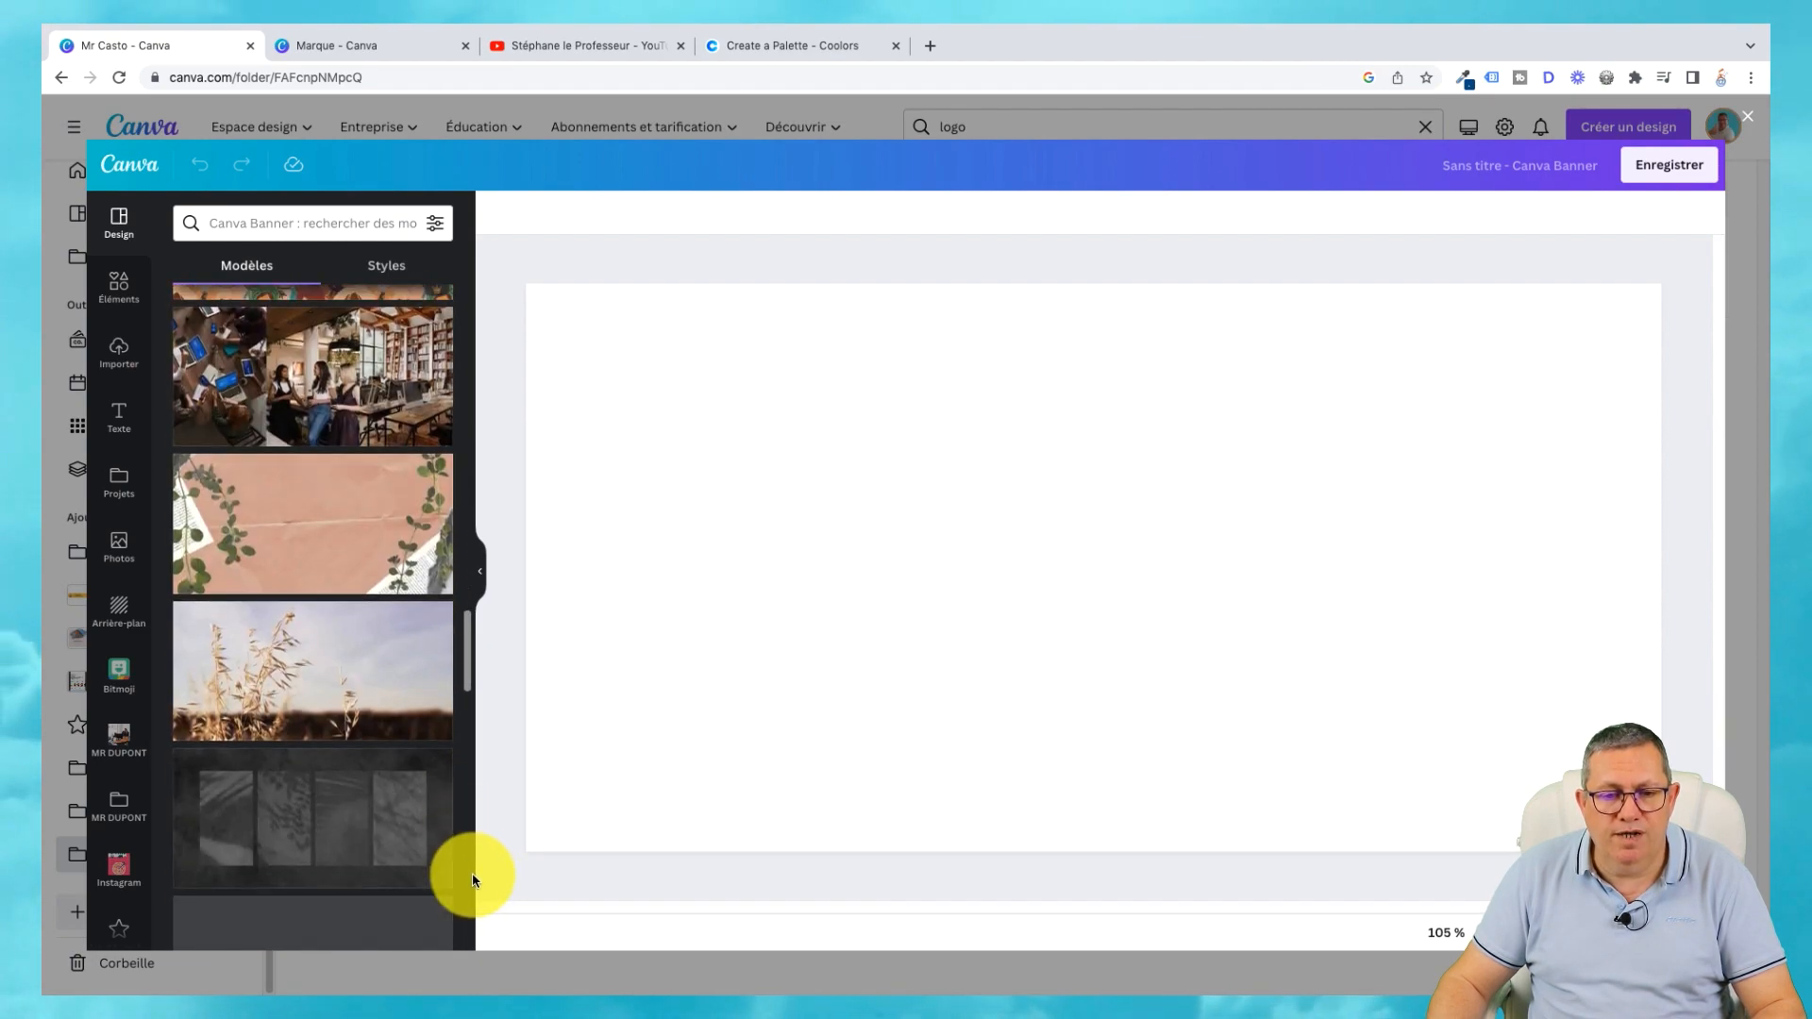
{"action": "left_click", "coordinate": [324, 538]}
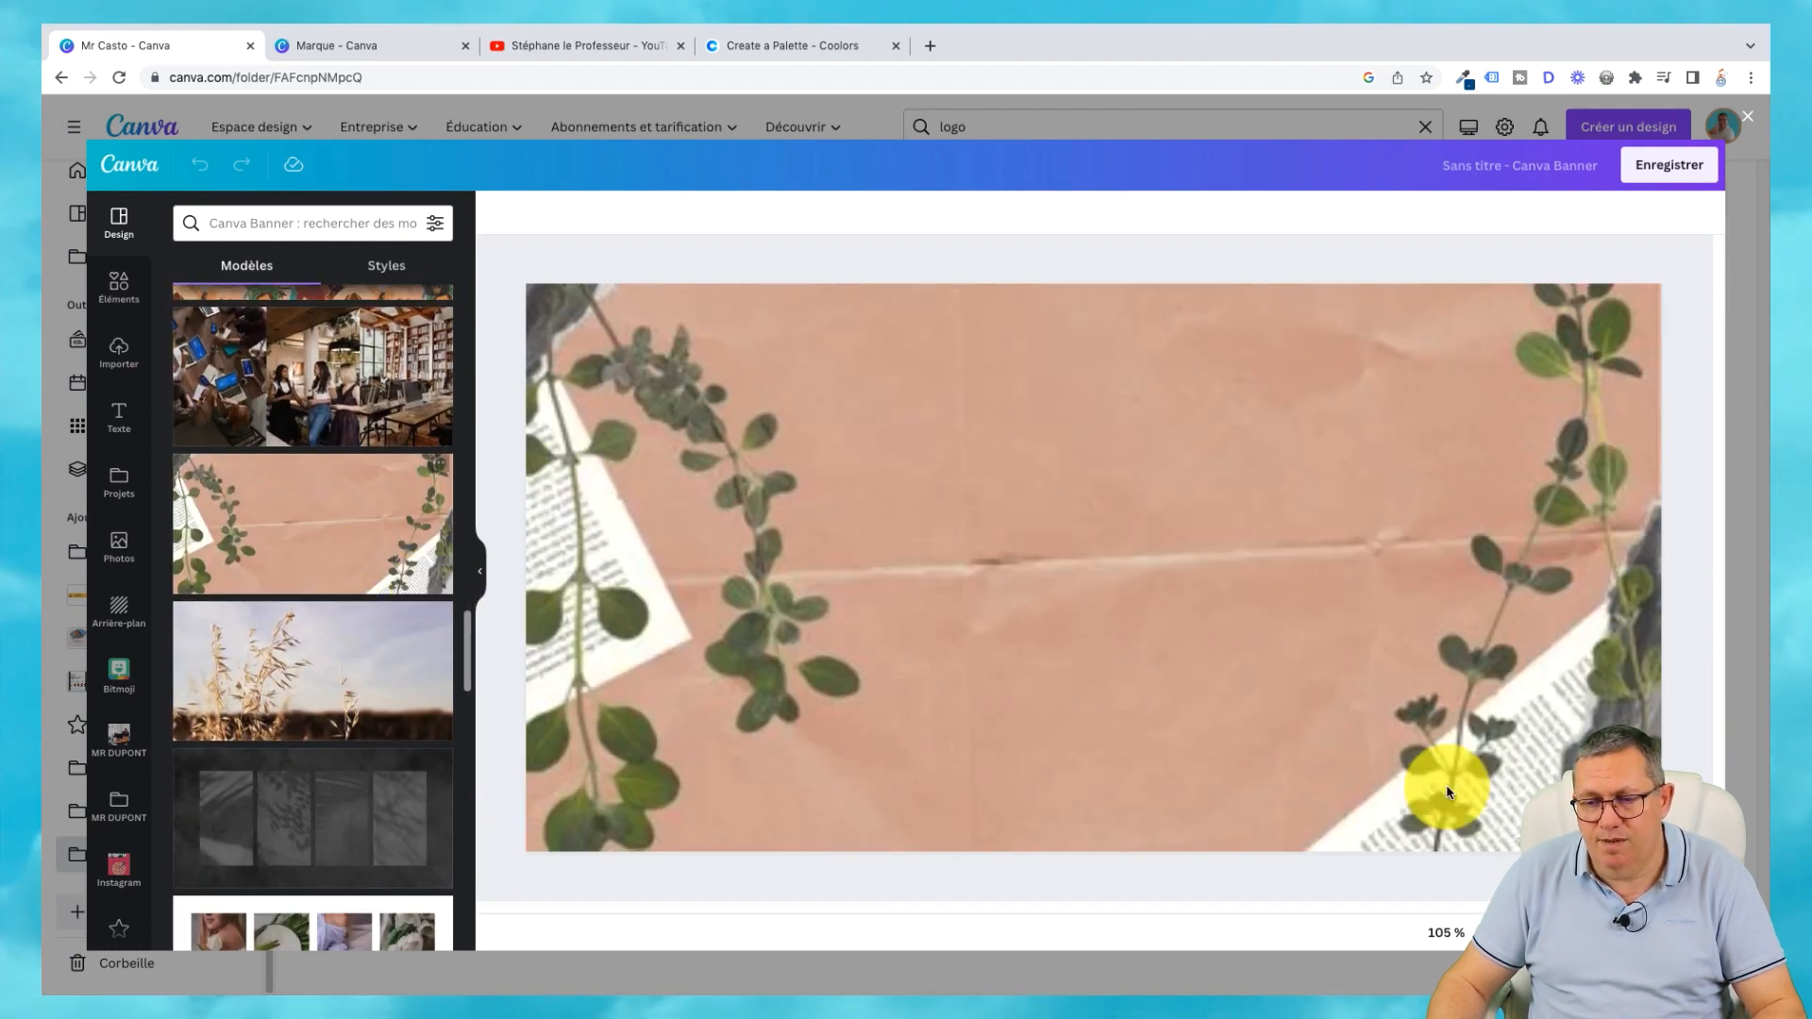
{"action": "left_click", "coordinate": [1499, 740]}
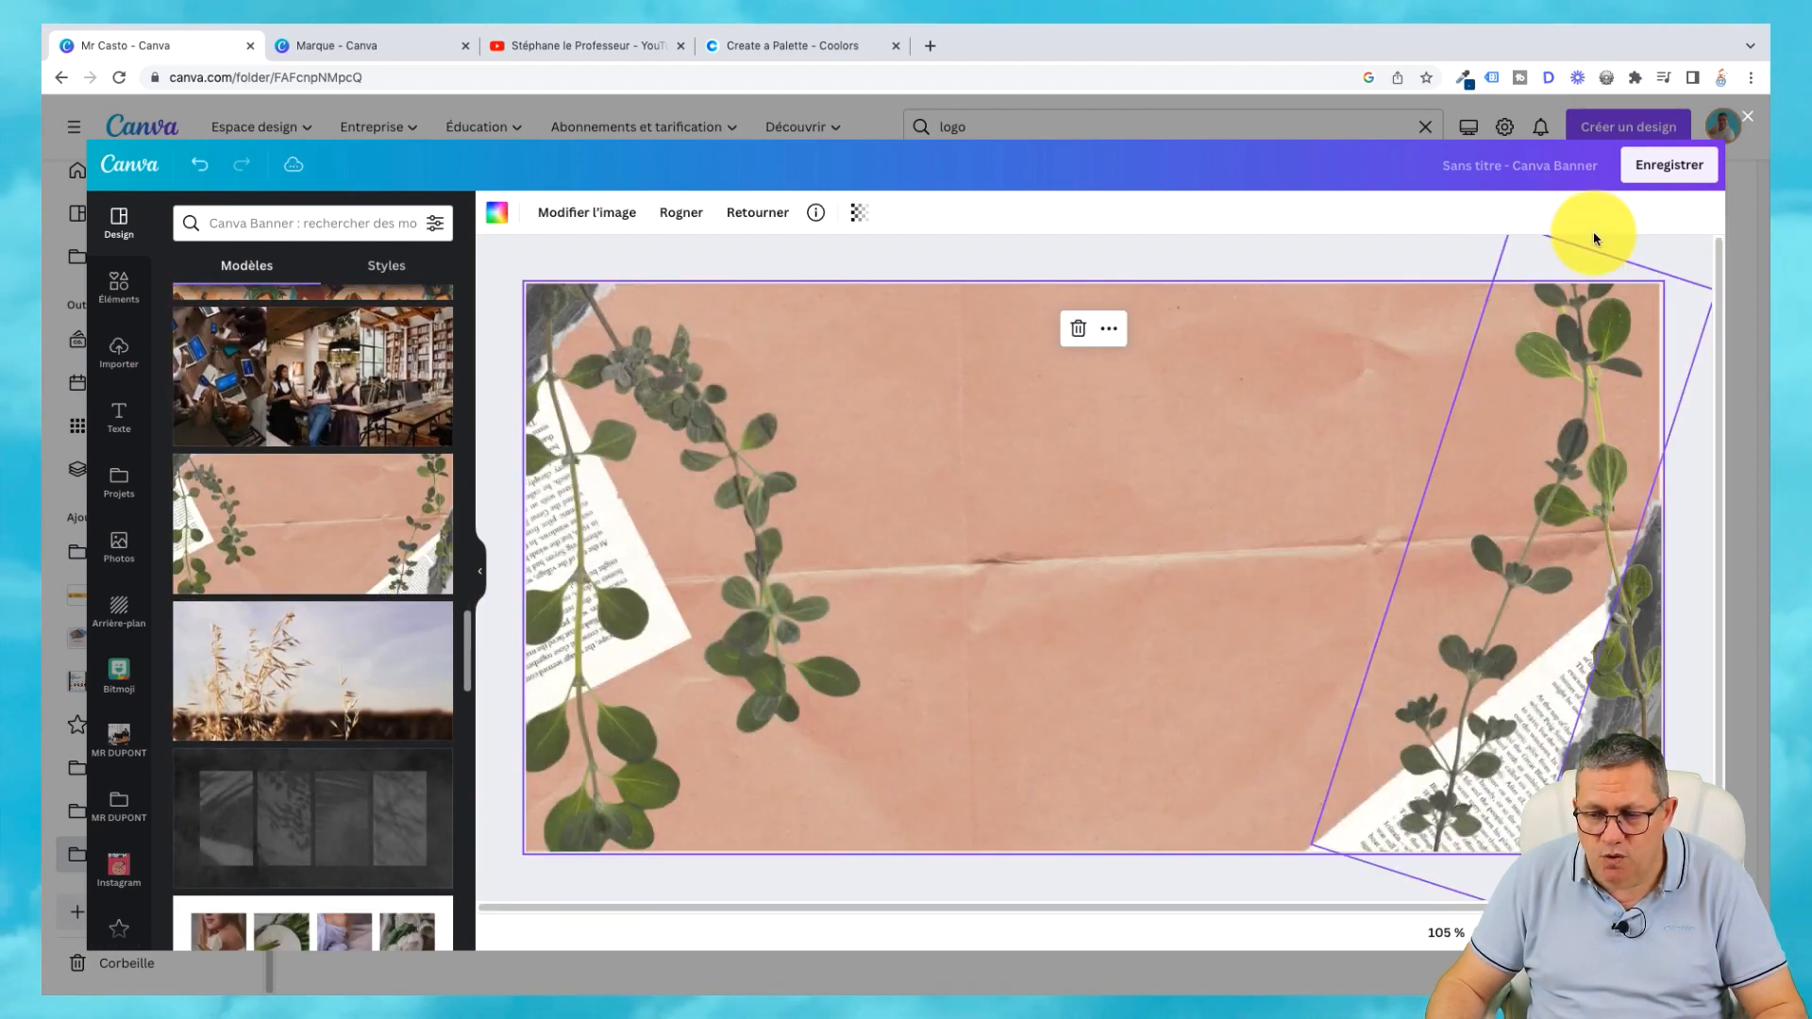
{"action": "left_click", "coordinate": [1672, 170]}
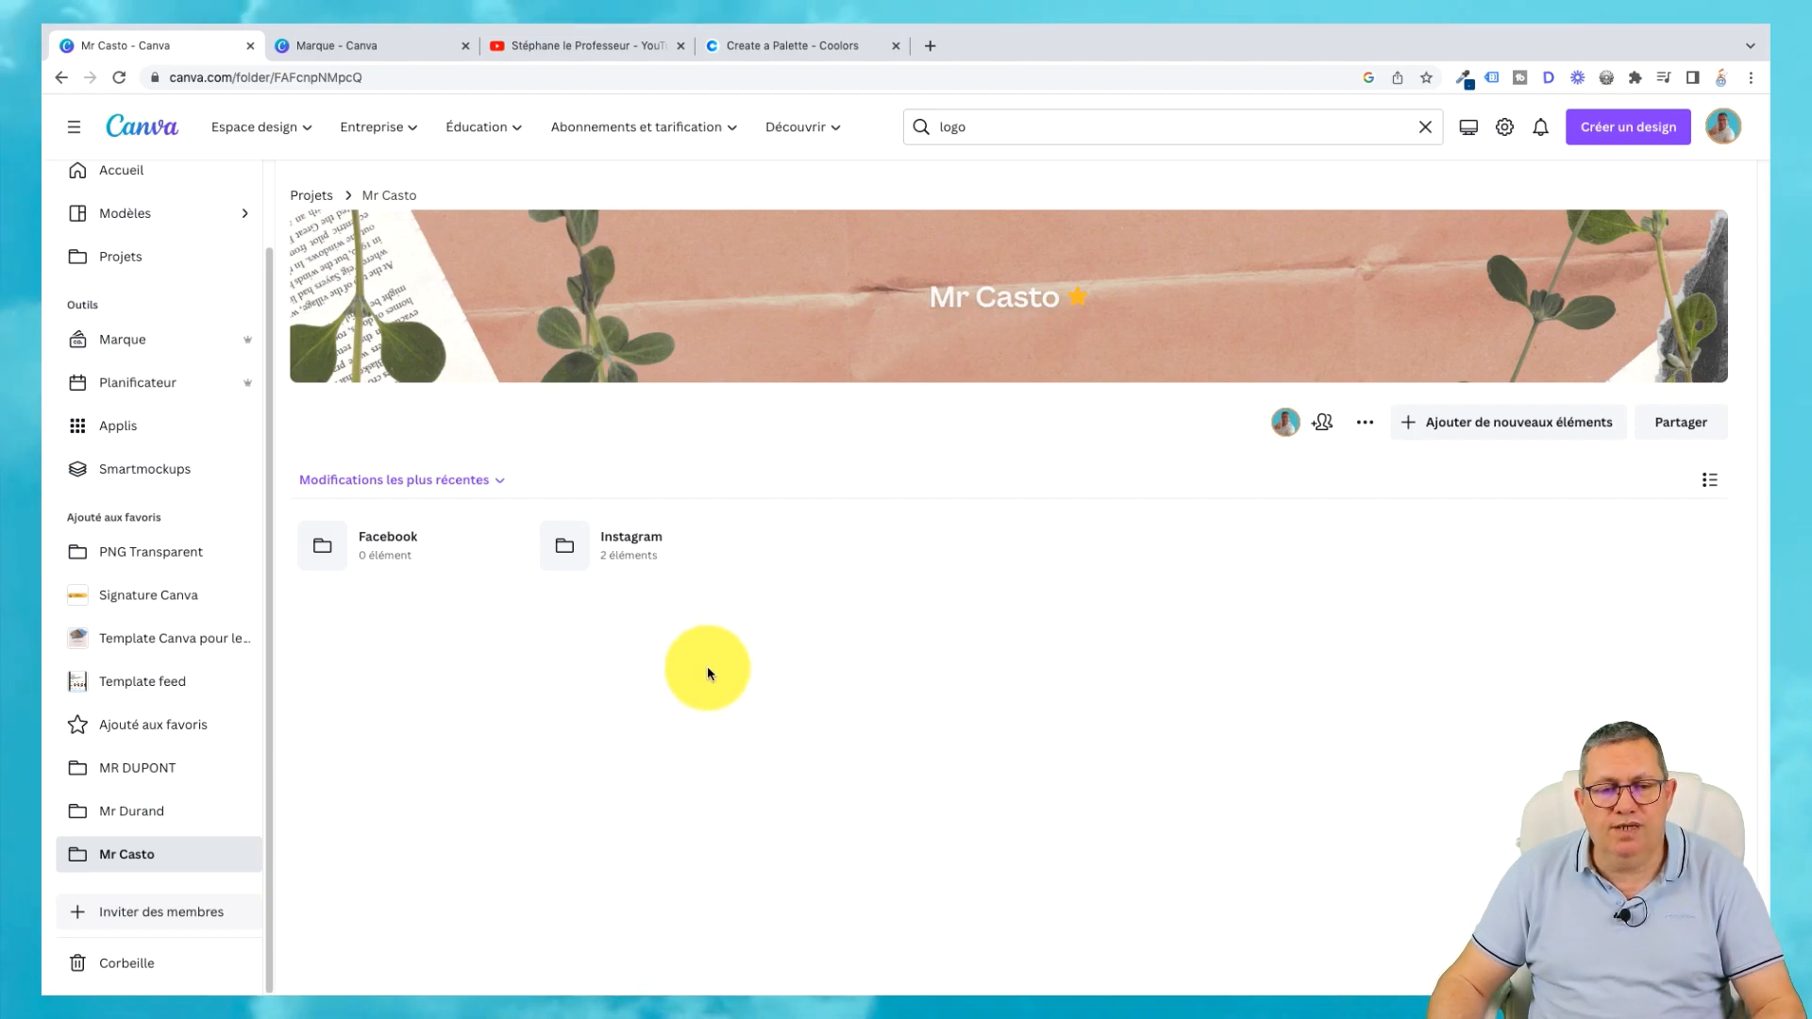
Create an Instagram story design (1080 × 1920 px) inside the Storie subfolder of the client's Instagram folder and return to that subfolder.
{"action": "left_click", "coordinate": [124, 124]}
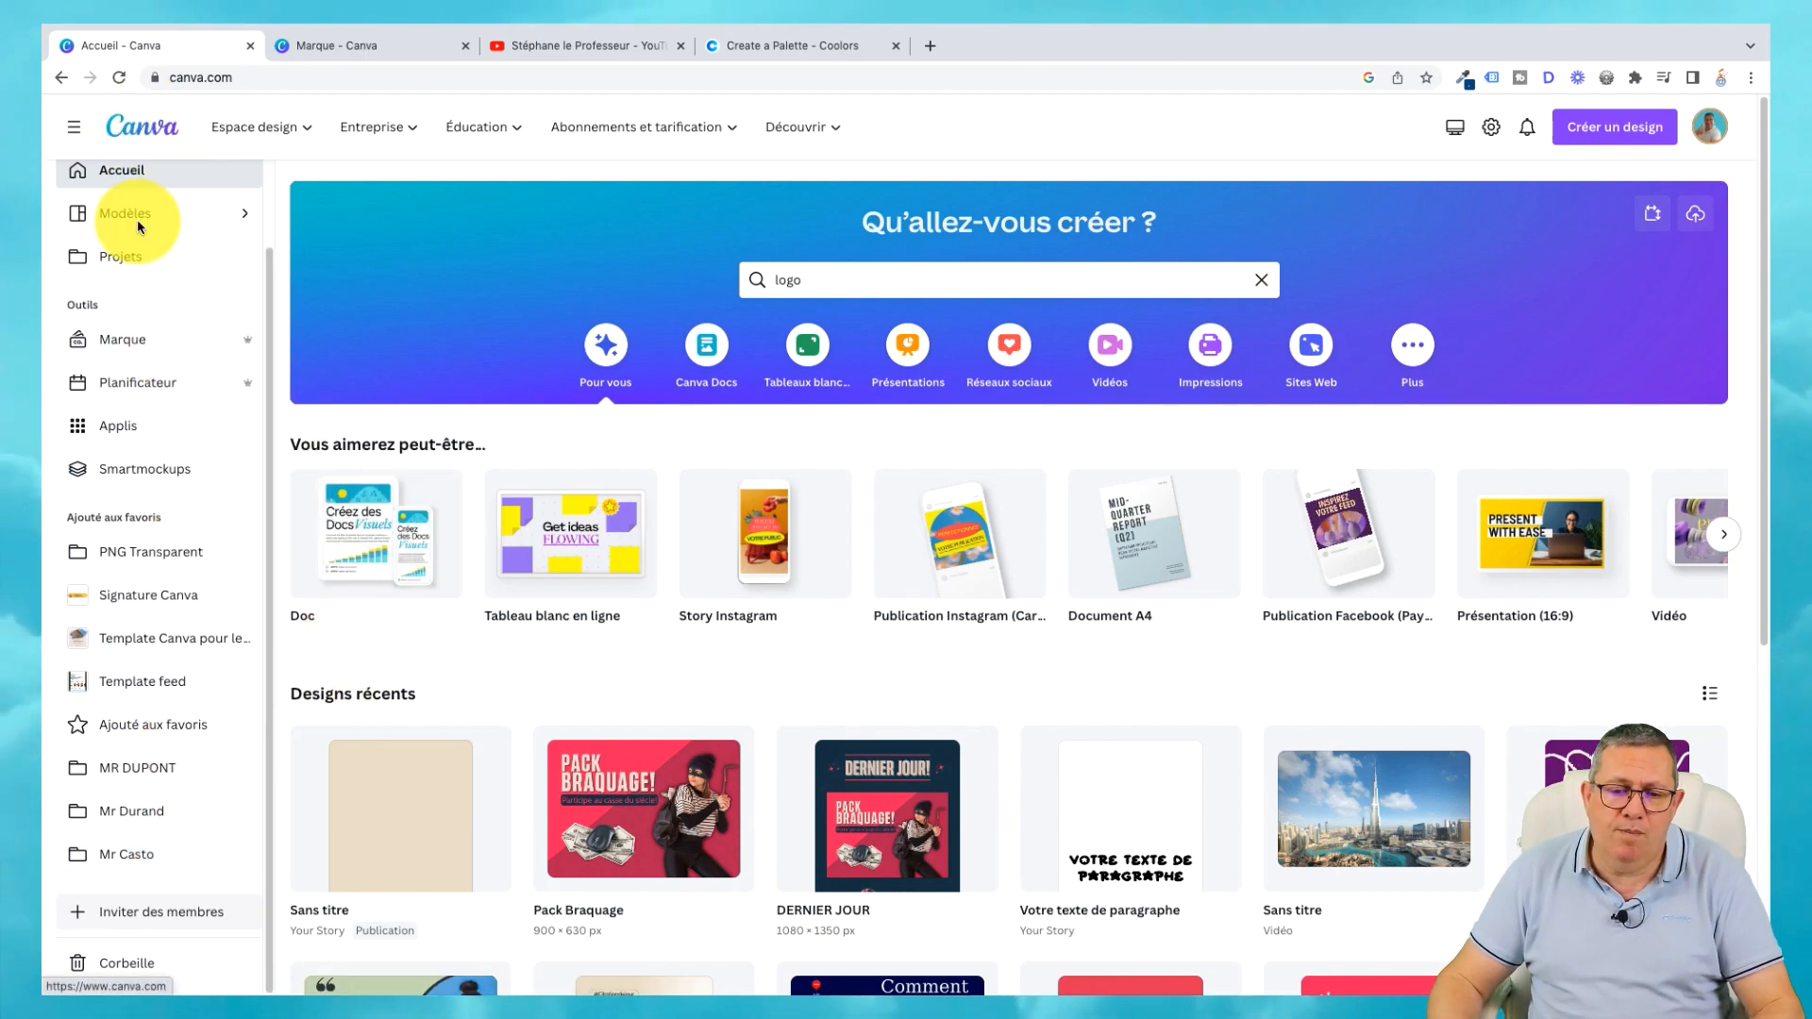
{"action": "left_click", "coordinate": [142, 860]}
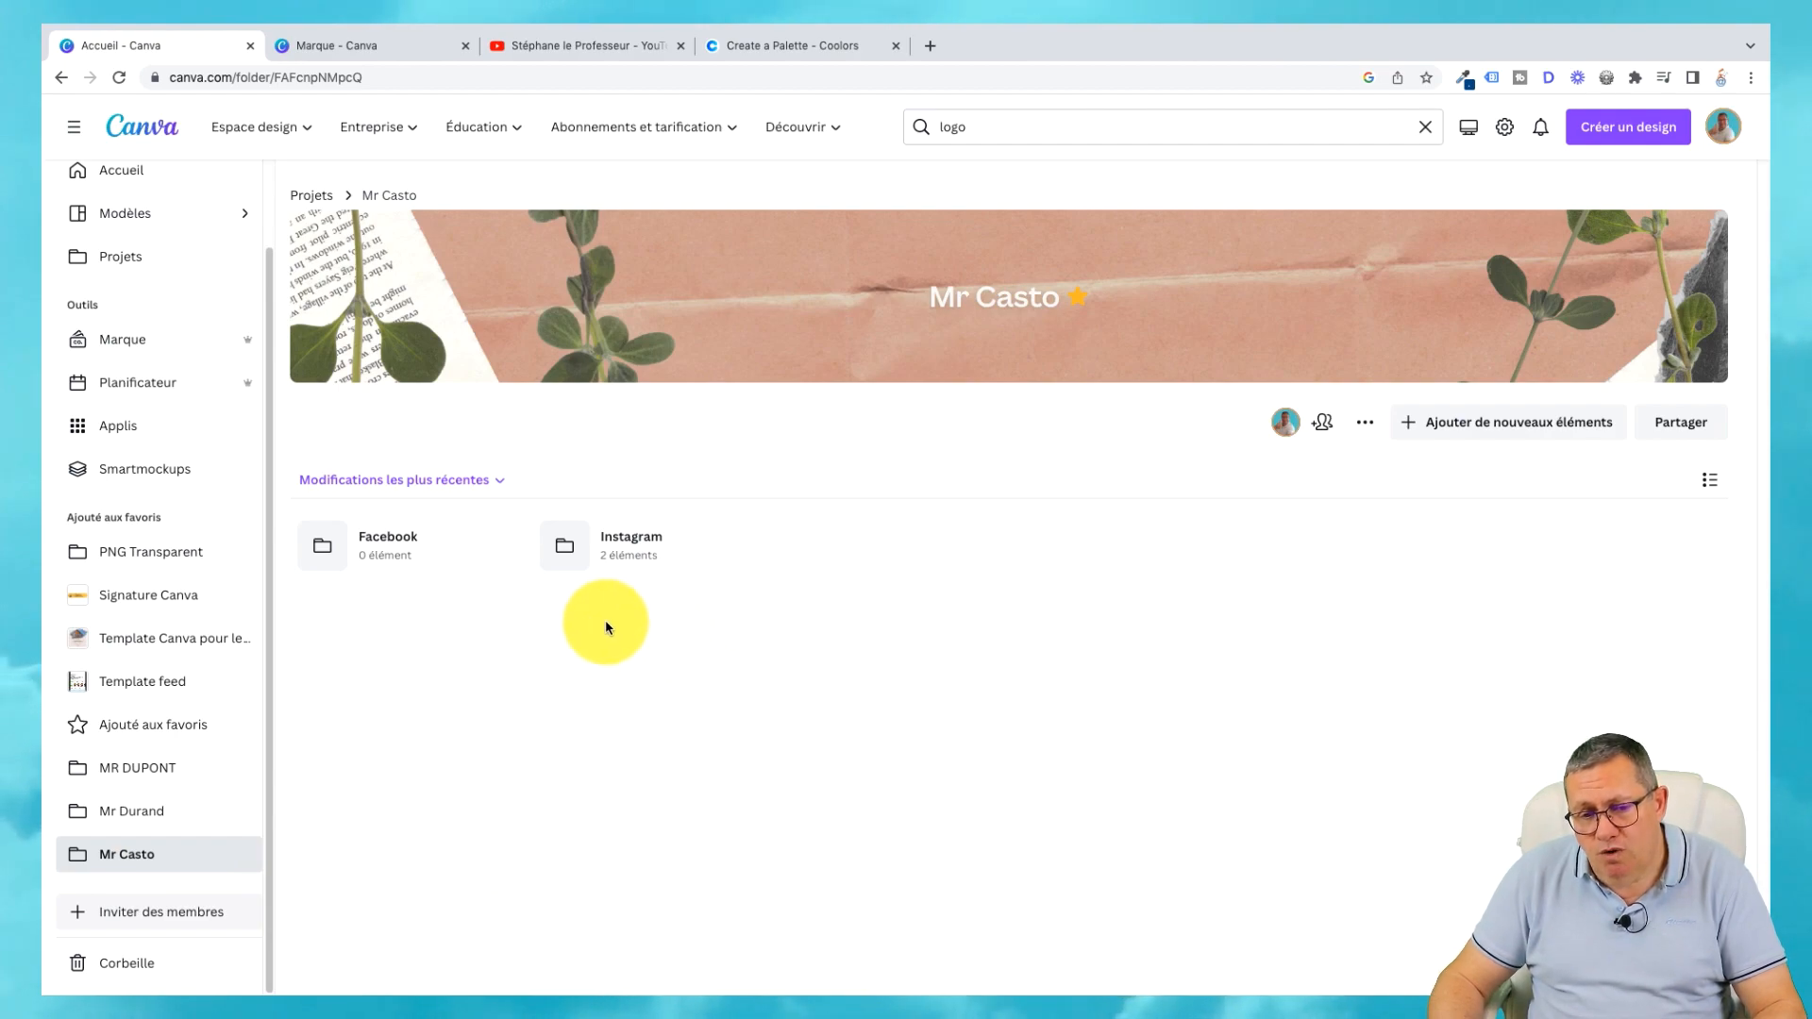
{"action": "left_click", "coordinate": [626, 556]}
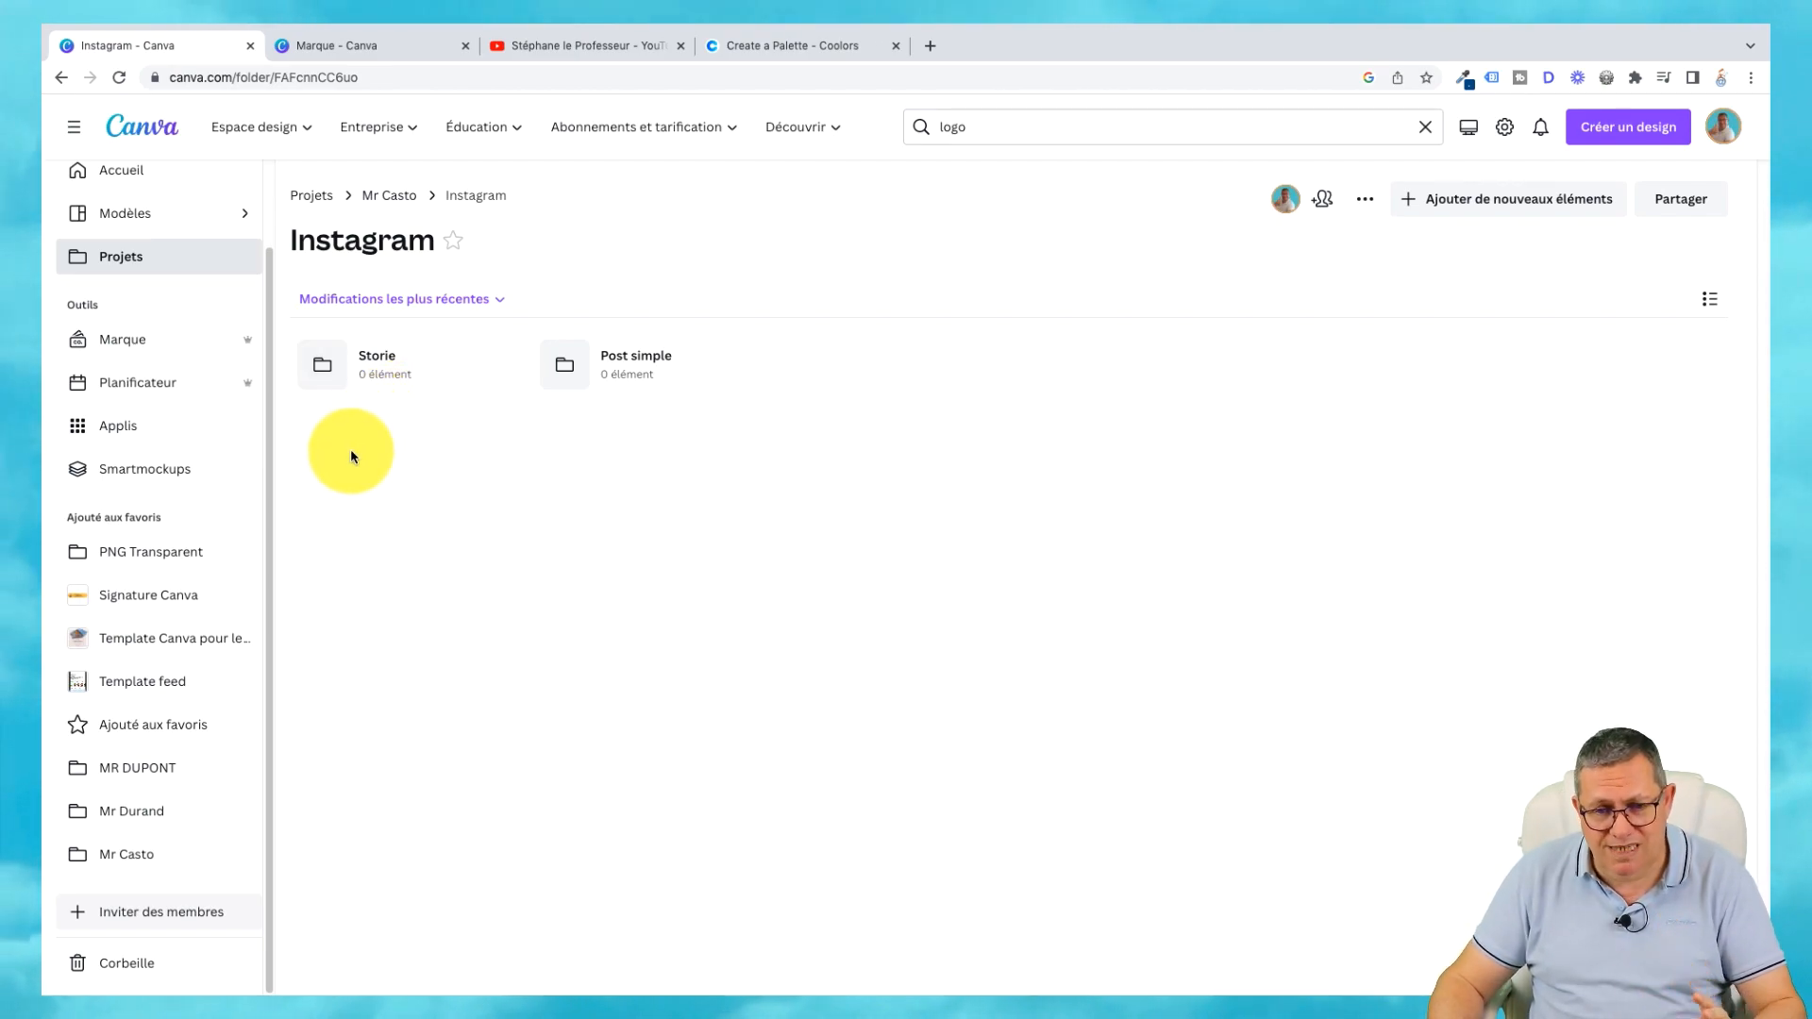
{"action": "left_click", "coordinate": [371, 359]}
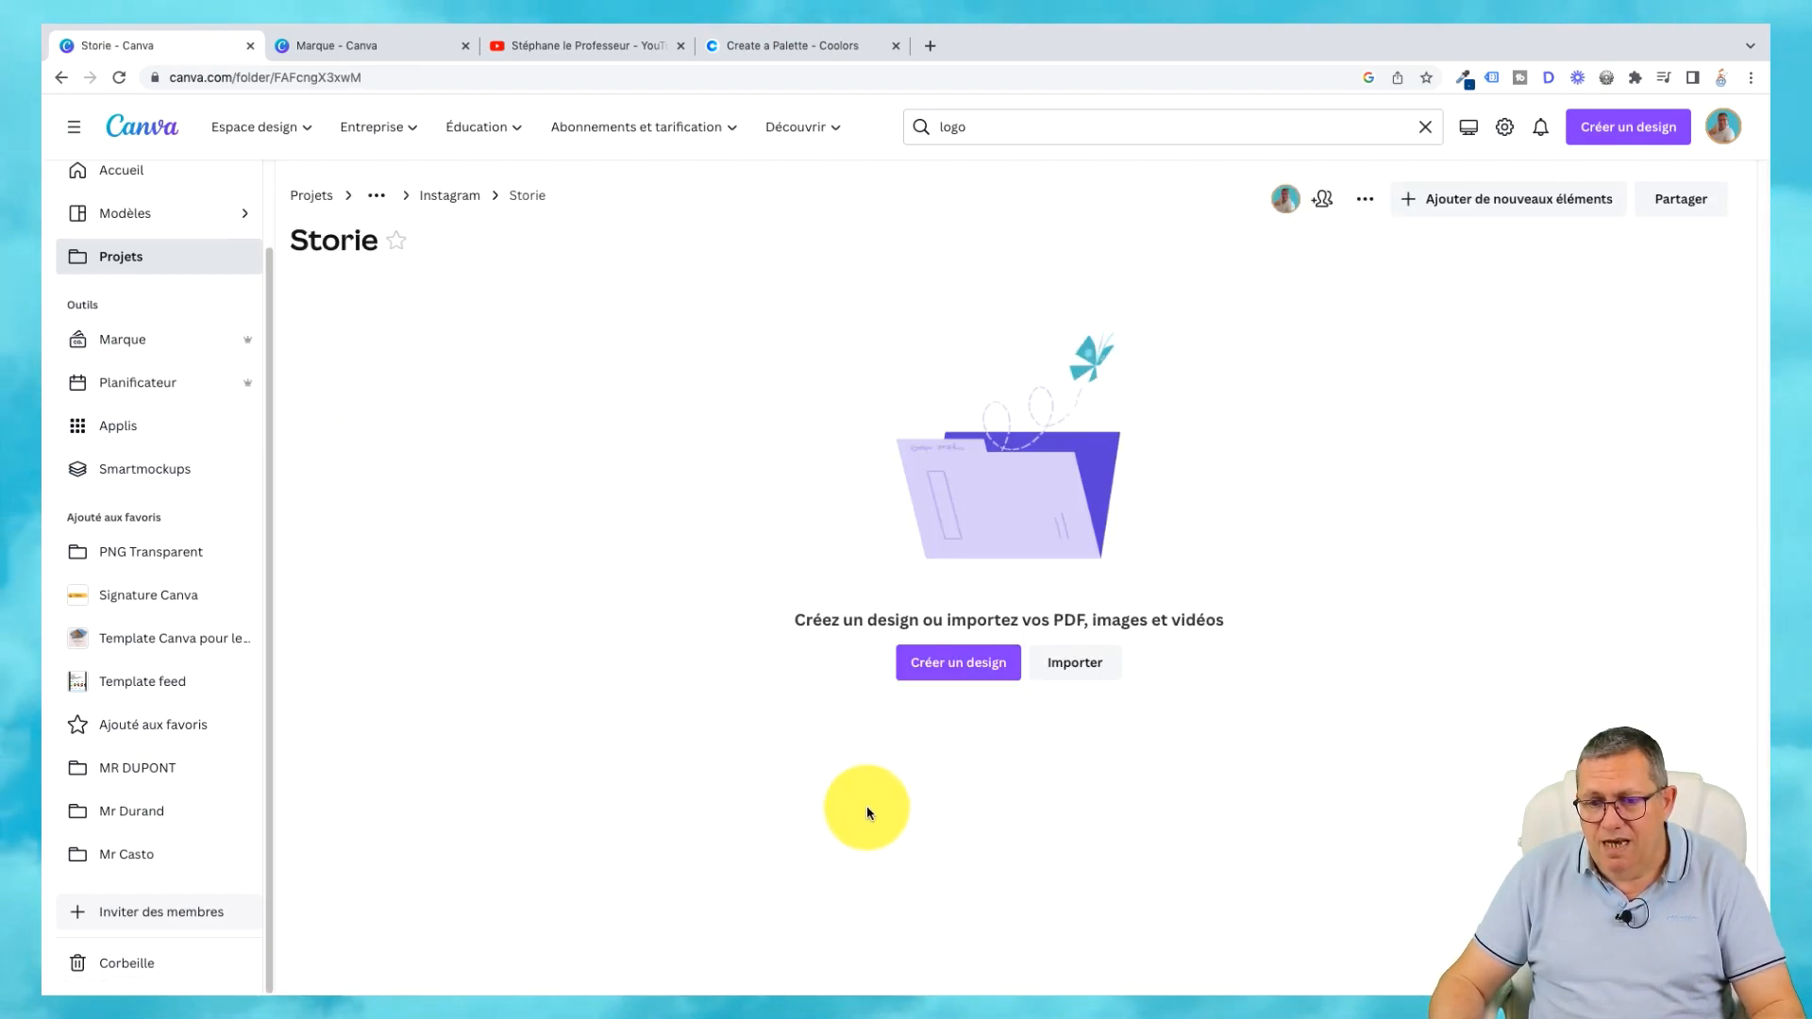
{"action": "left_click", "coordinate": [954, 666]}
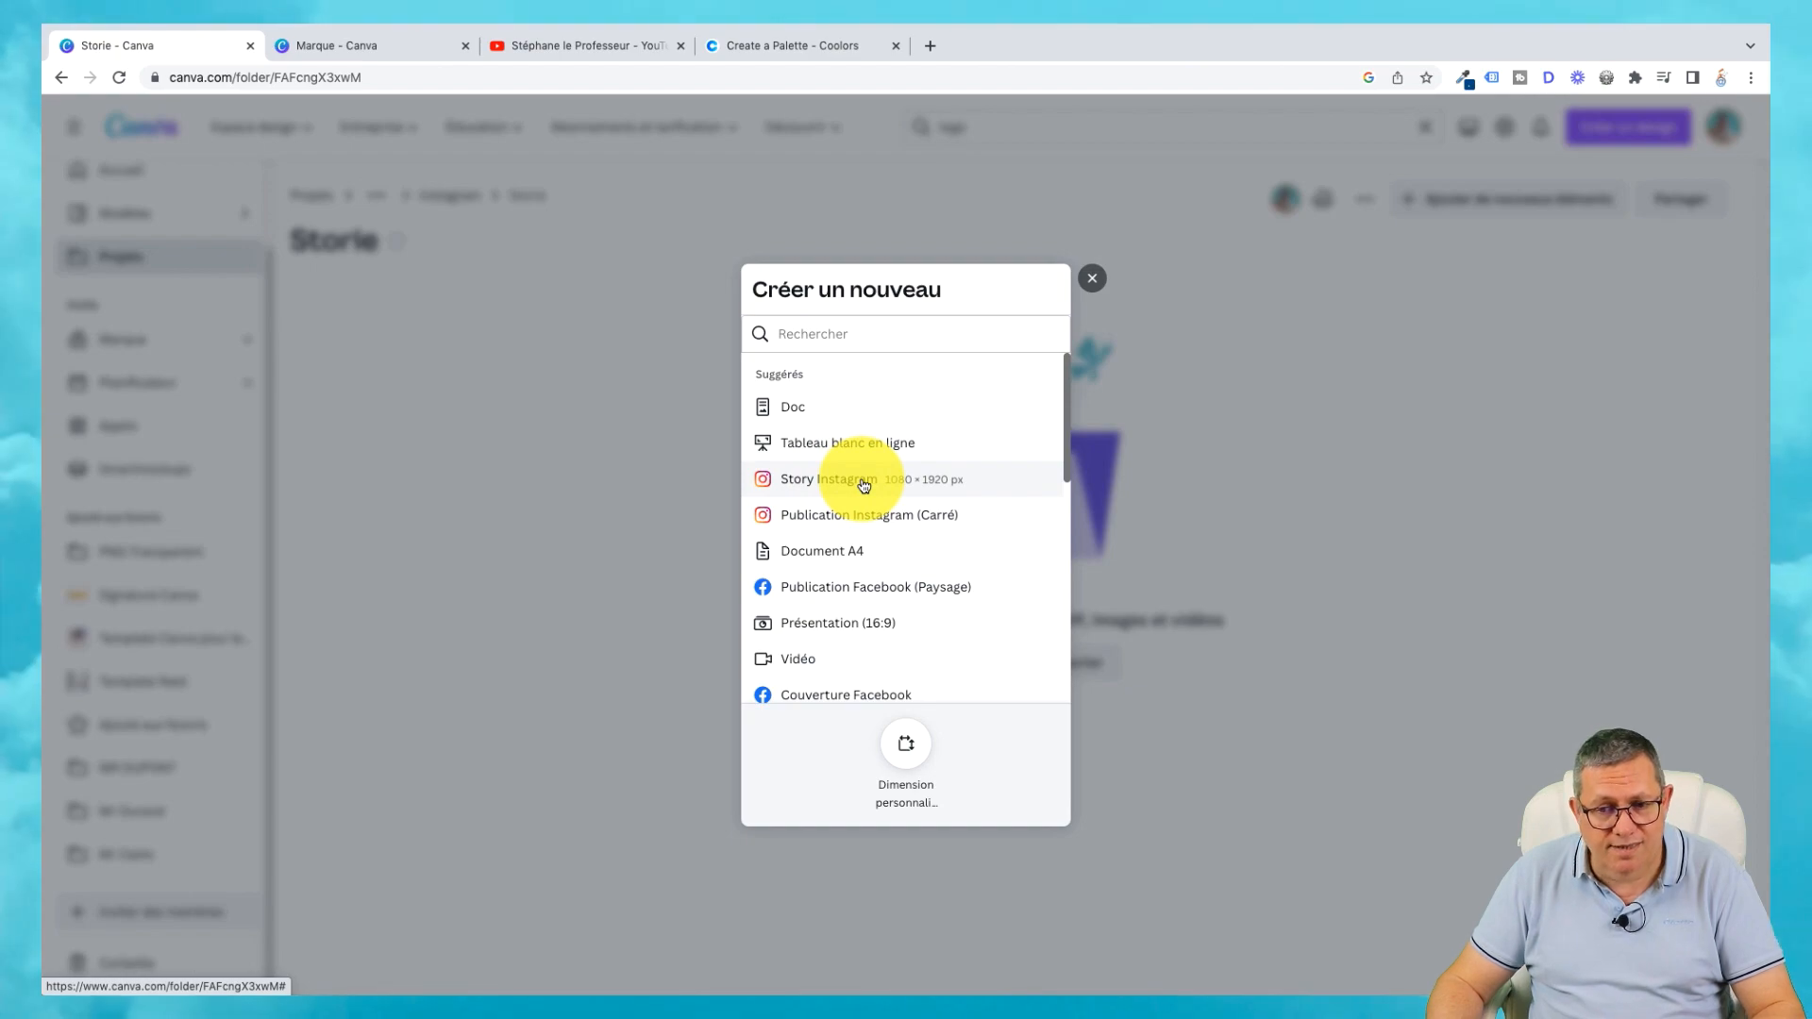
{"action": "left_click", "coordinate": [862, 481]}
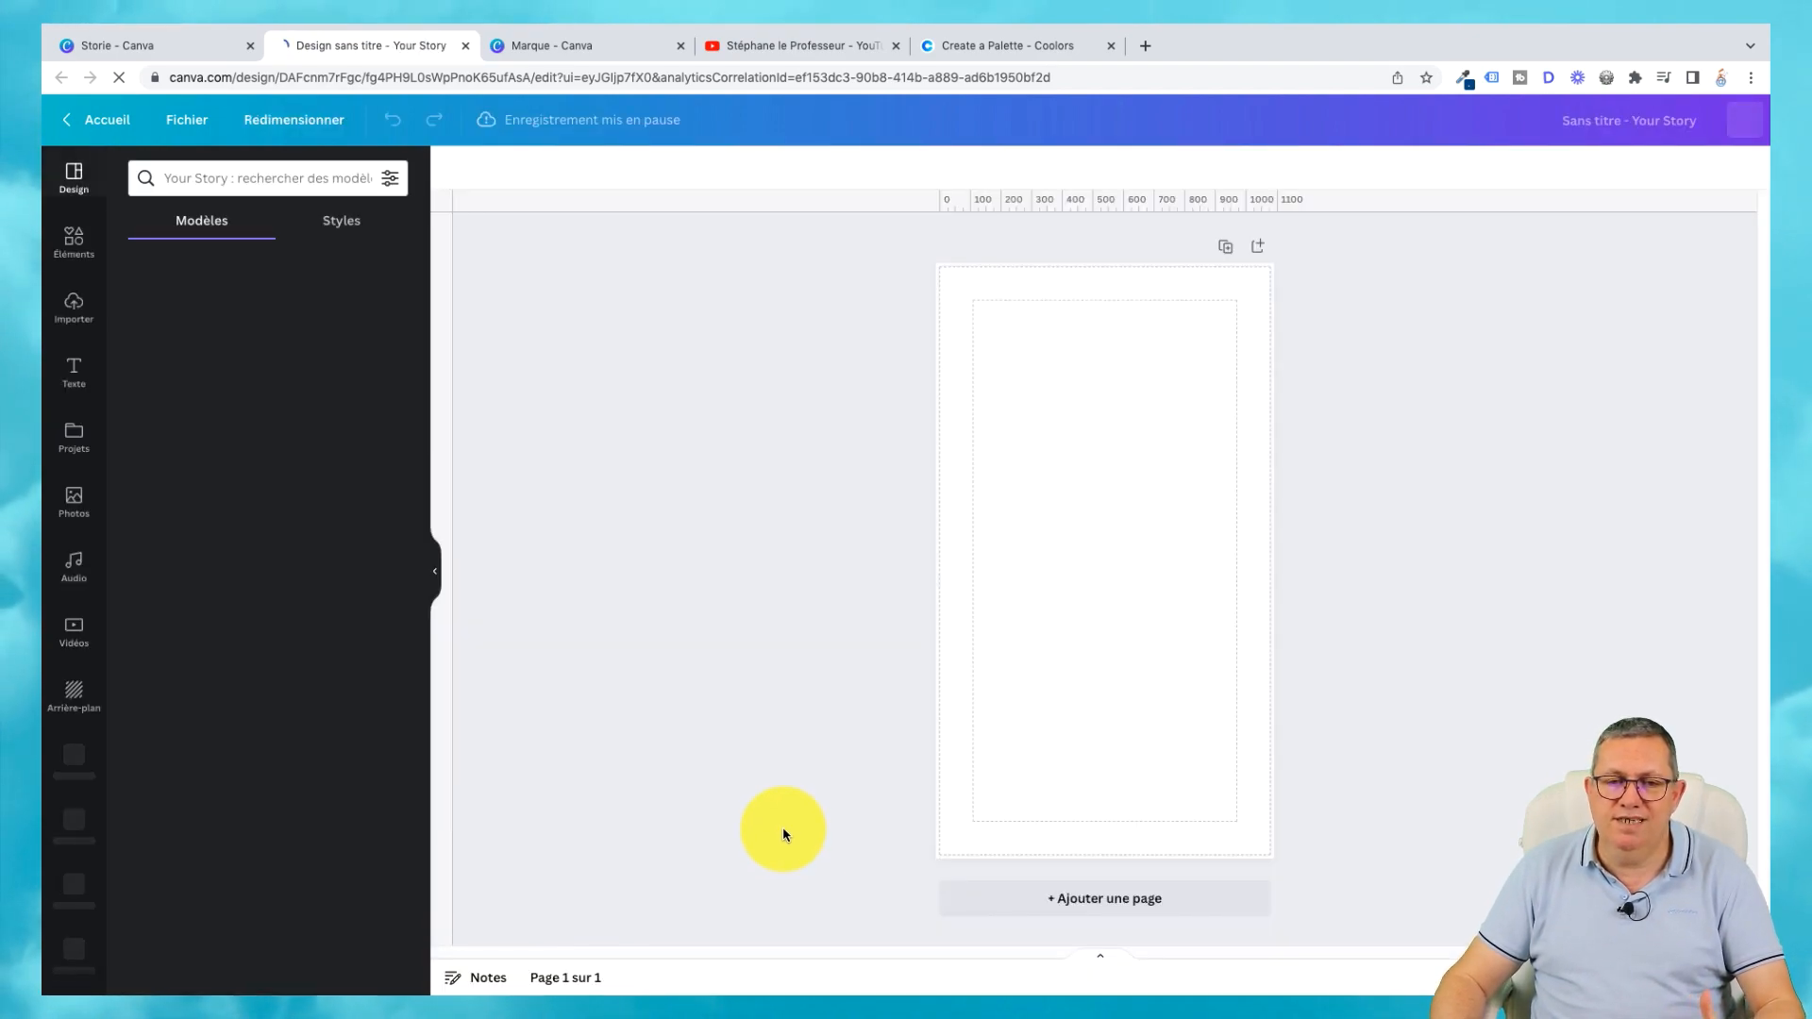
{"action": "left_click", "coordinate": [171, 53]}
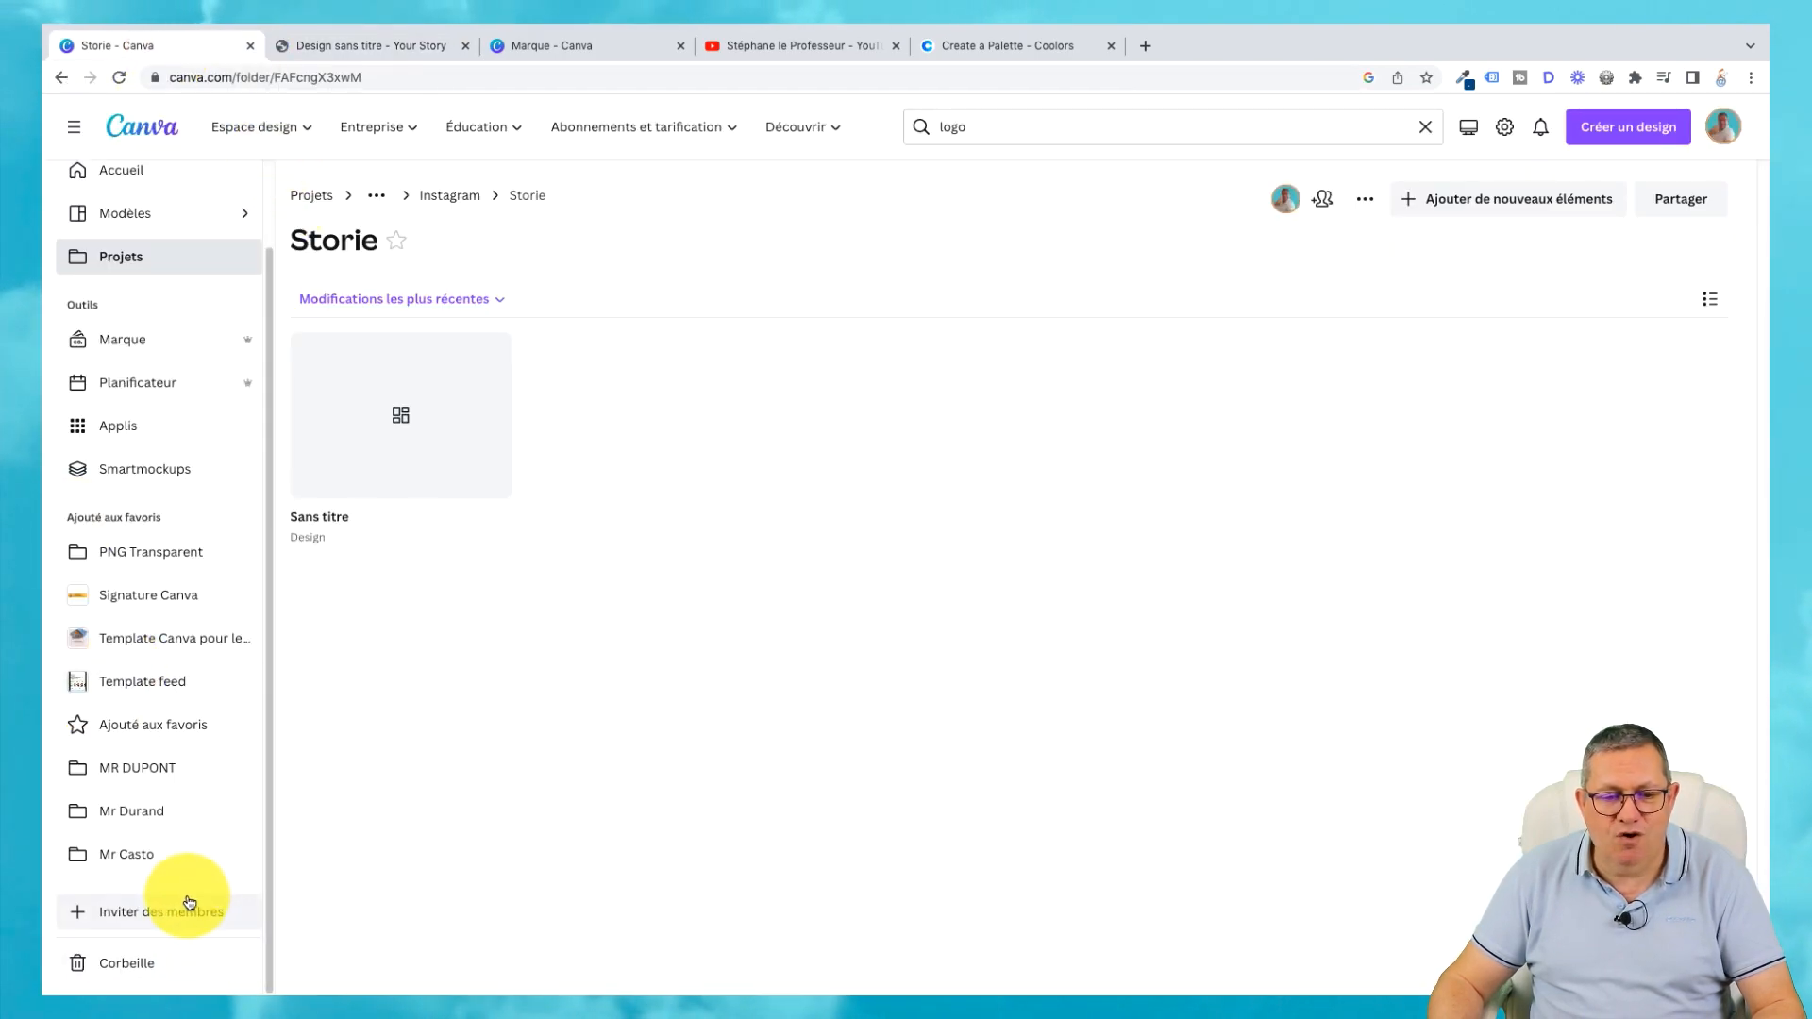
In the open Instagram story design, apply the pink "Comment sont Faits les Macarons" template page and duplicate that page.
{"action": "left_click", "coordinate": [388, 44]}
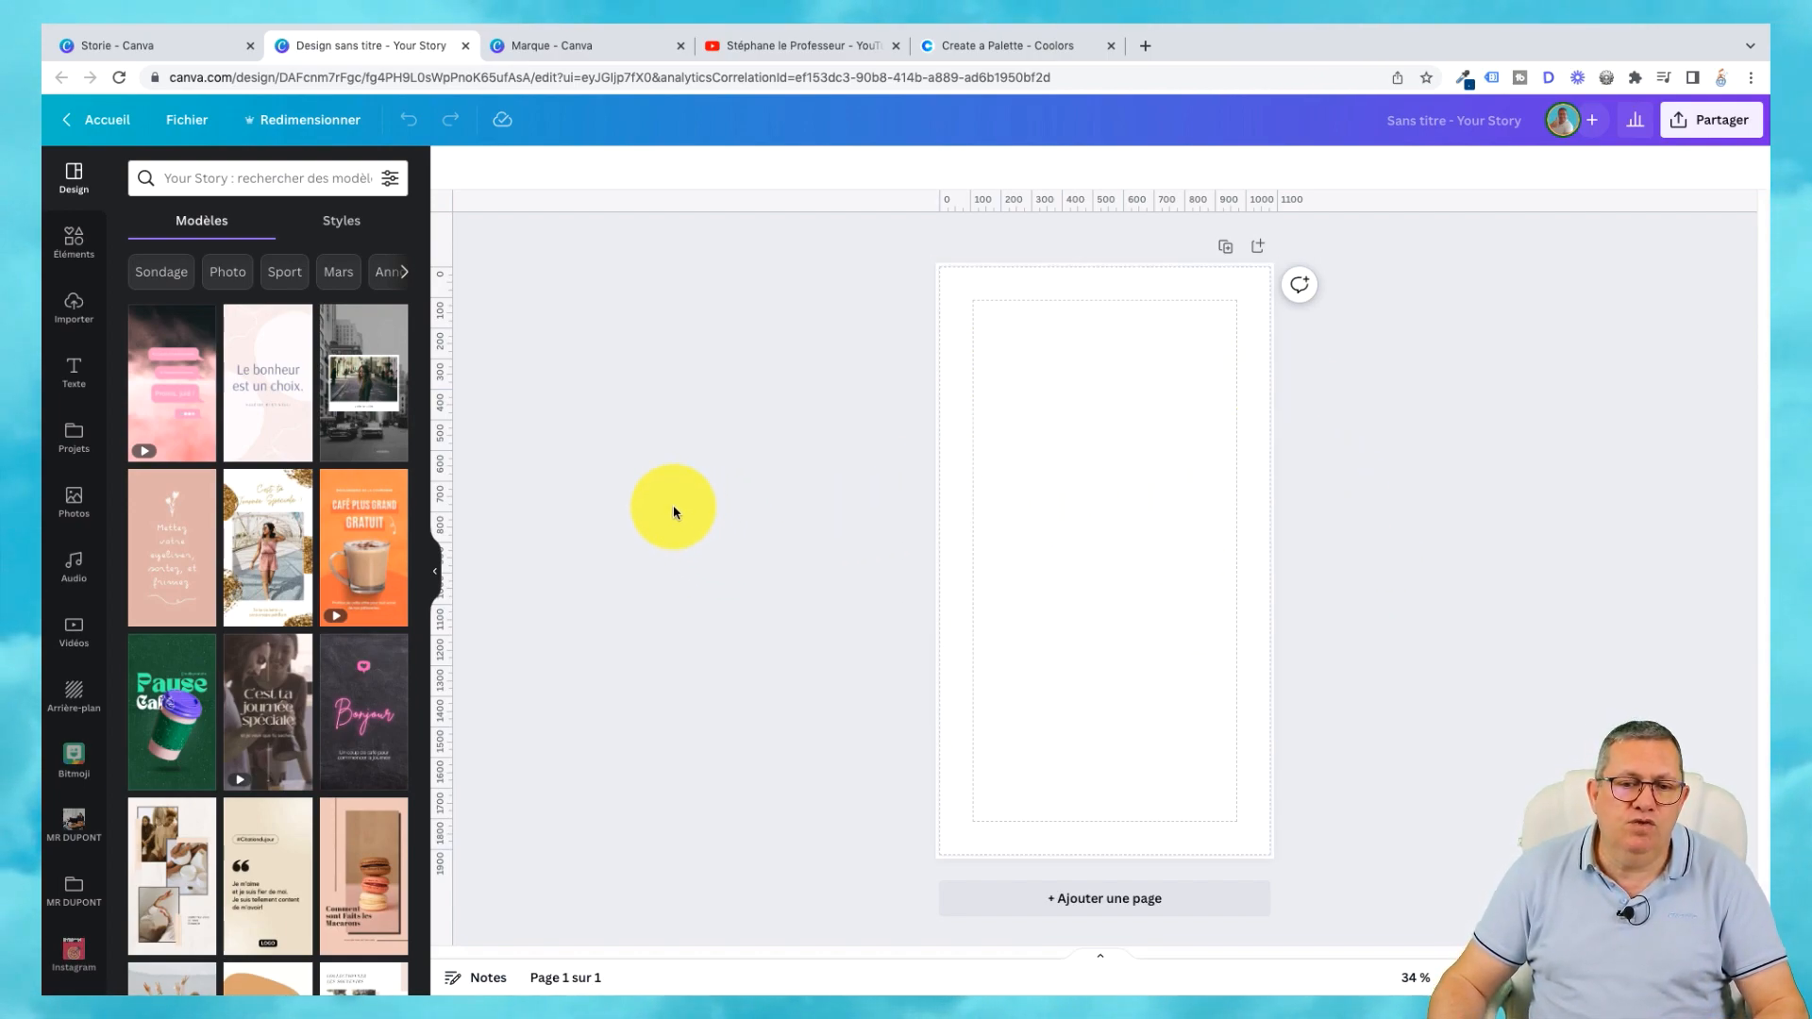
{"action": "left_click_drag", "start_coordinate": [420, 300], "coordinate": [425, 485]}
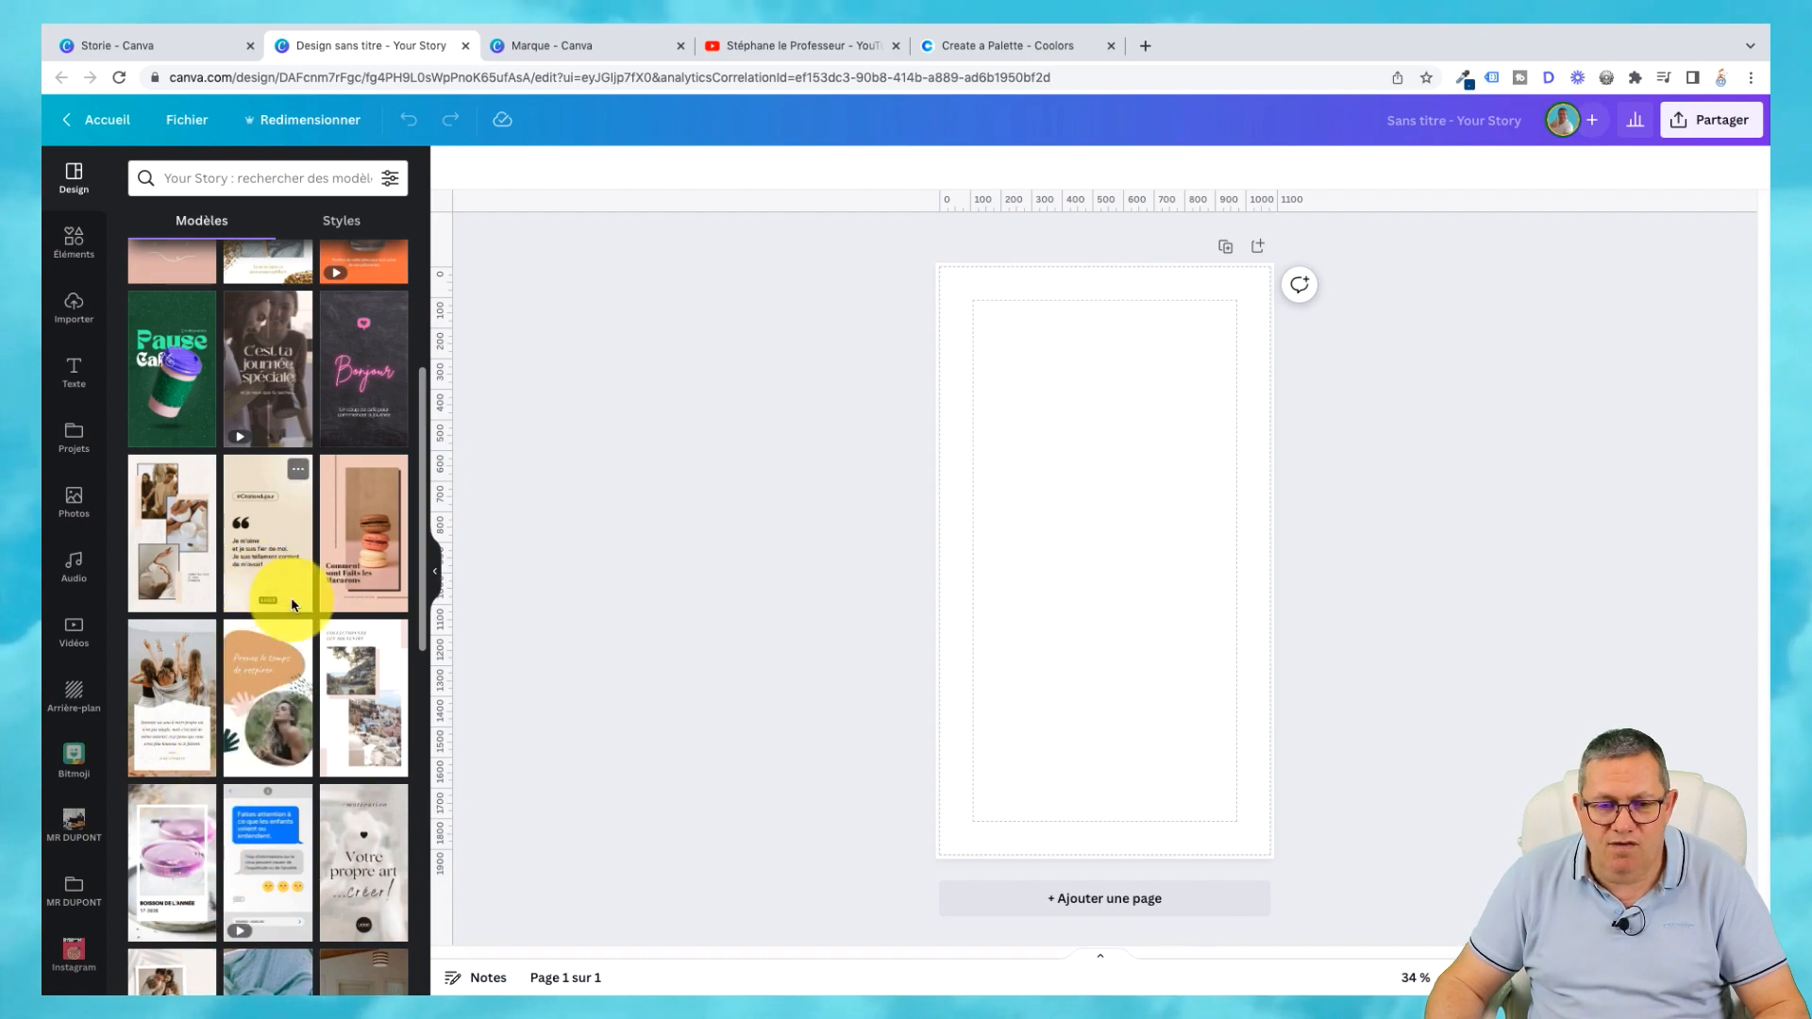
{"action": "left_click", "coordinate": [349, 526]}
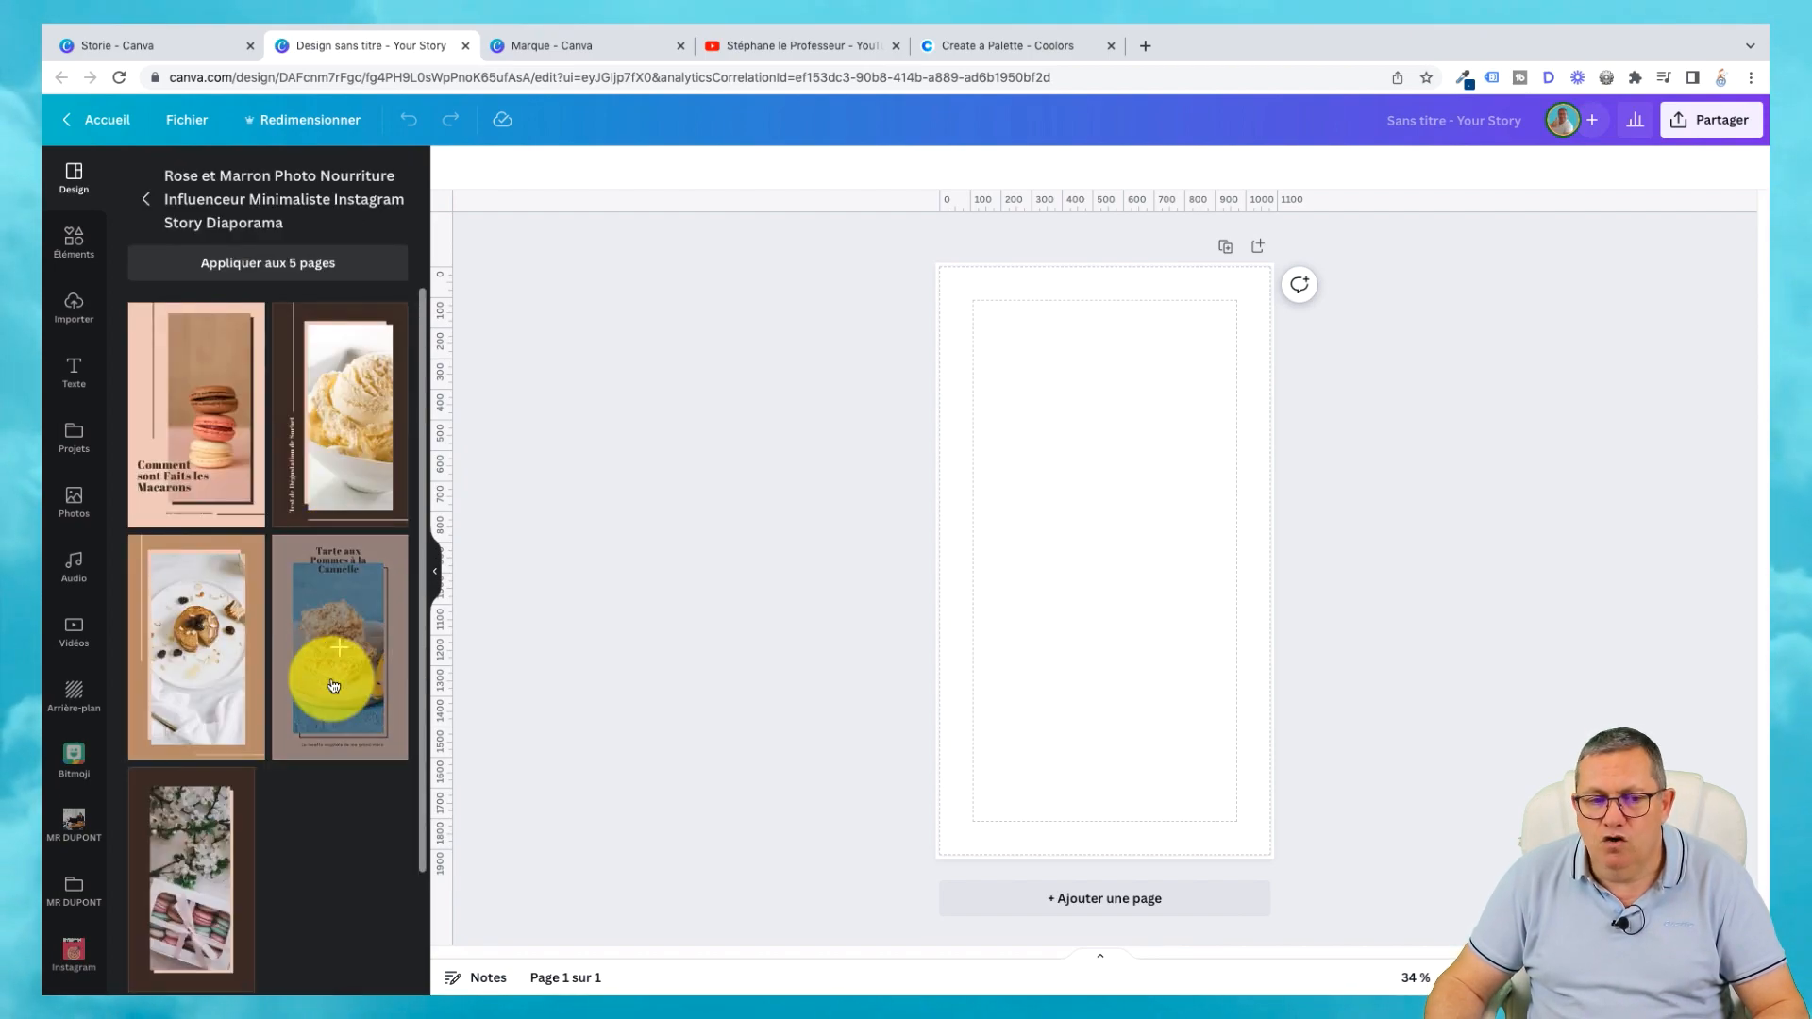
{"action": "left_click", "coordinate": [207, 437]}
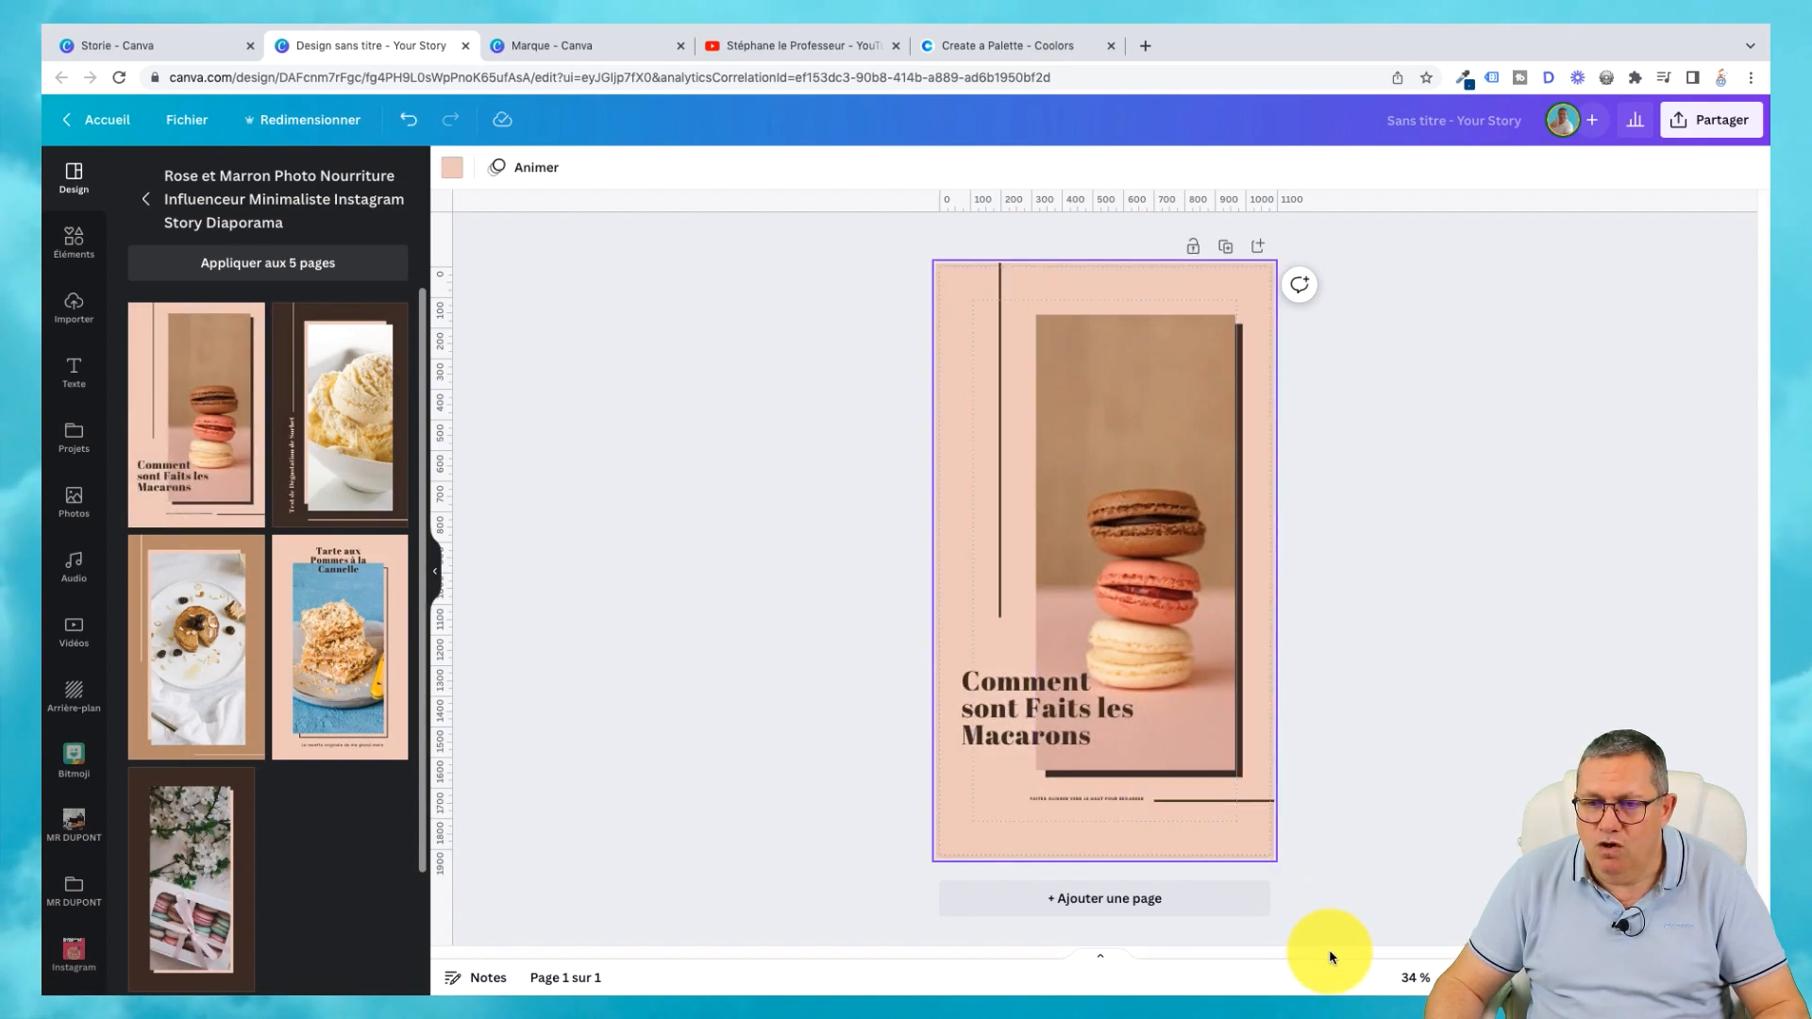
{"action": "left_click", "coordinate": [1229, 250]}
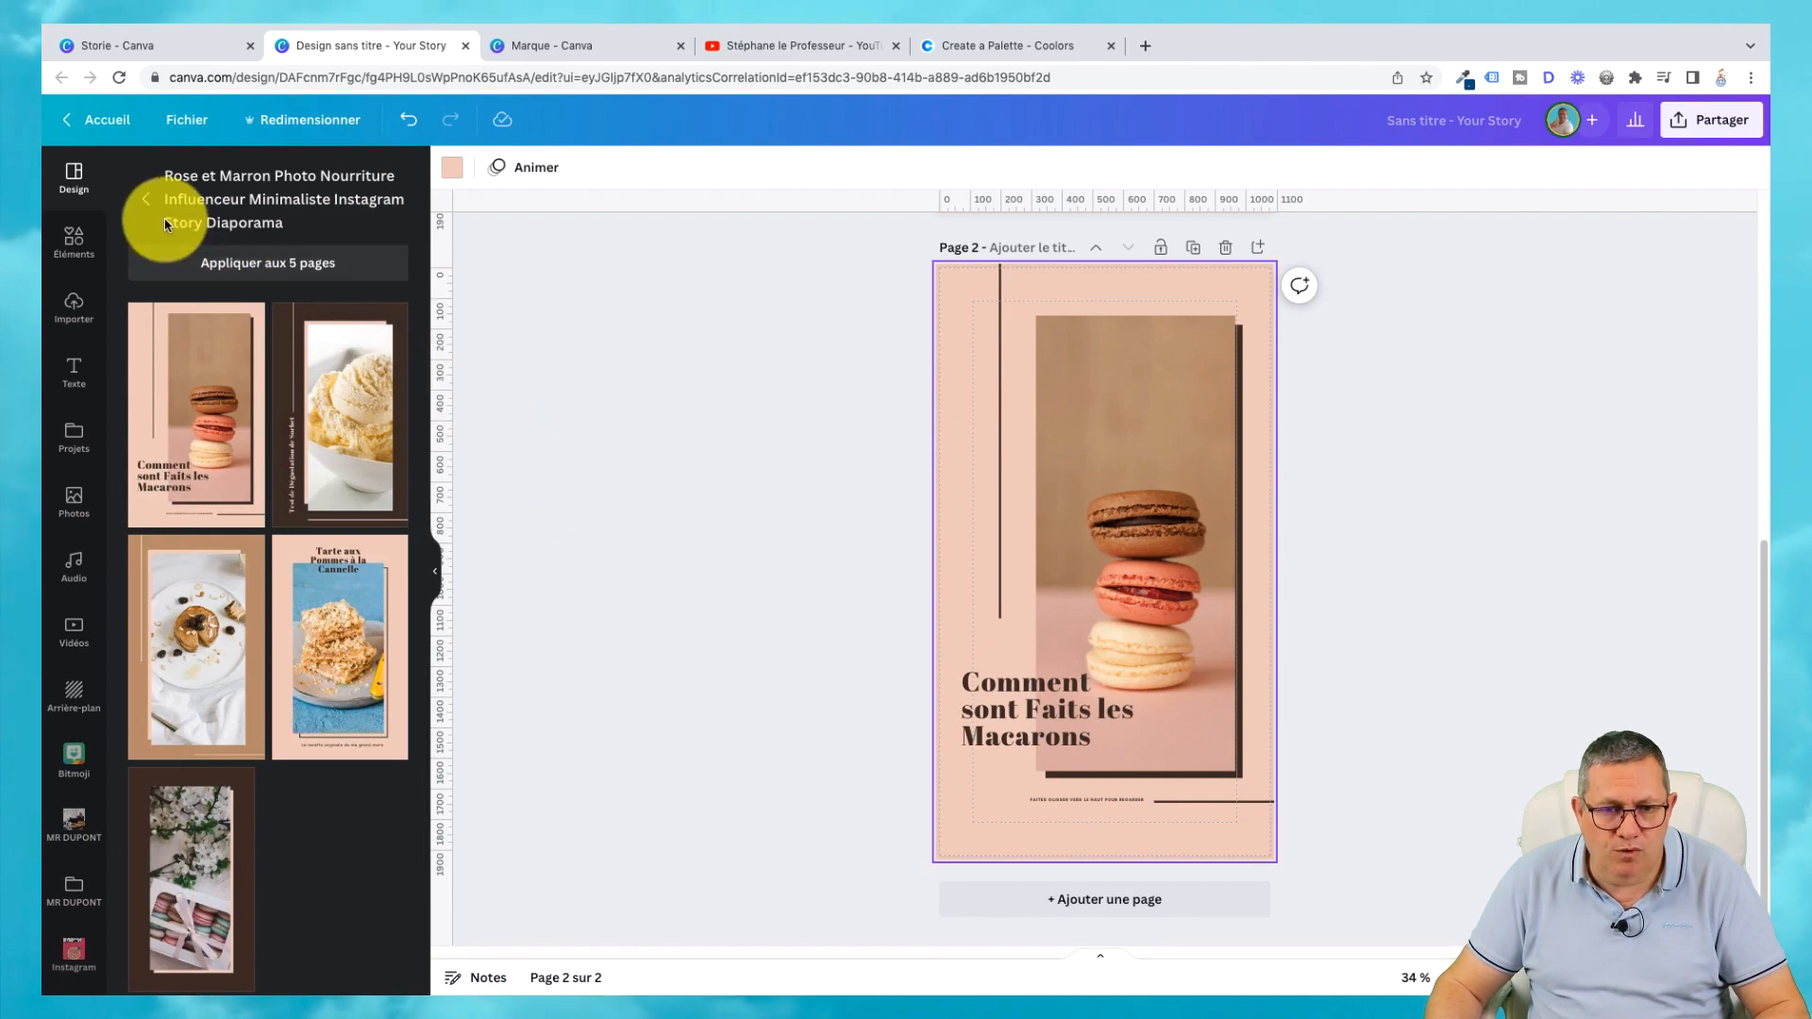
Add a third page using "Faites de gros câlins à un animal" from the Marron, Rose et Vert Abstrait Formes Bien-être story set.
{"action": "left_click", "coordinate": [146, 199]}
{"action": "left_click_drag", "start_coordinate": [423, 392], "coordinate": [416, 570]}
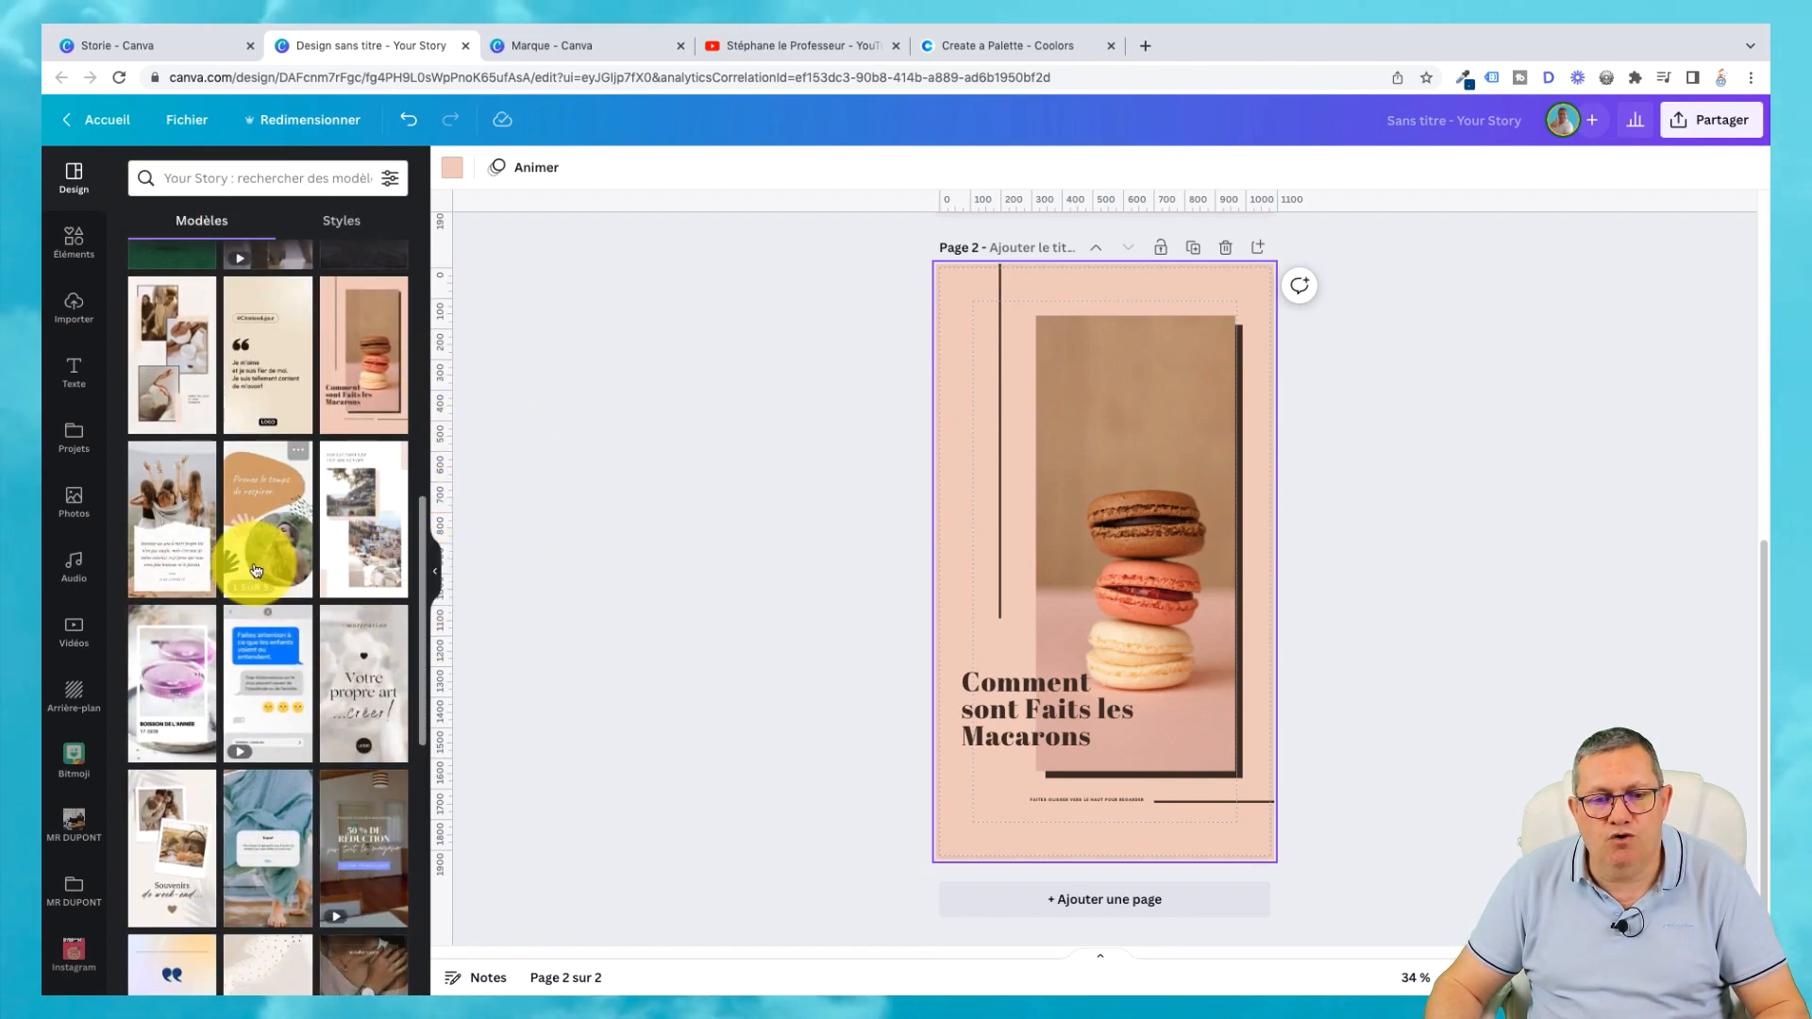
{"action": "left_click", "coordinate": [264, 514]}
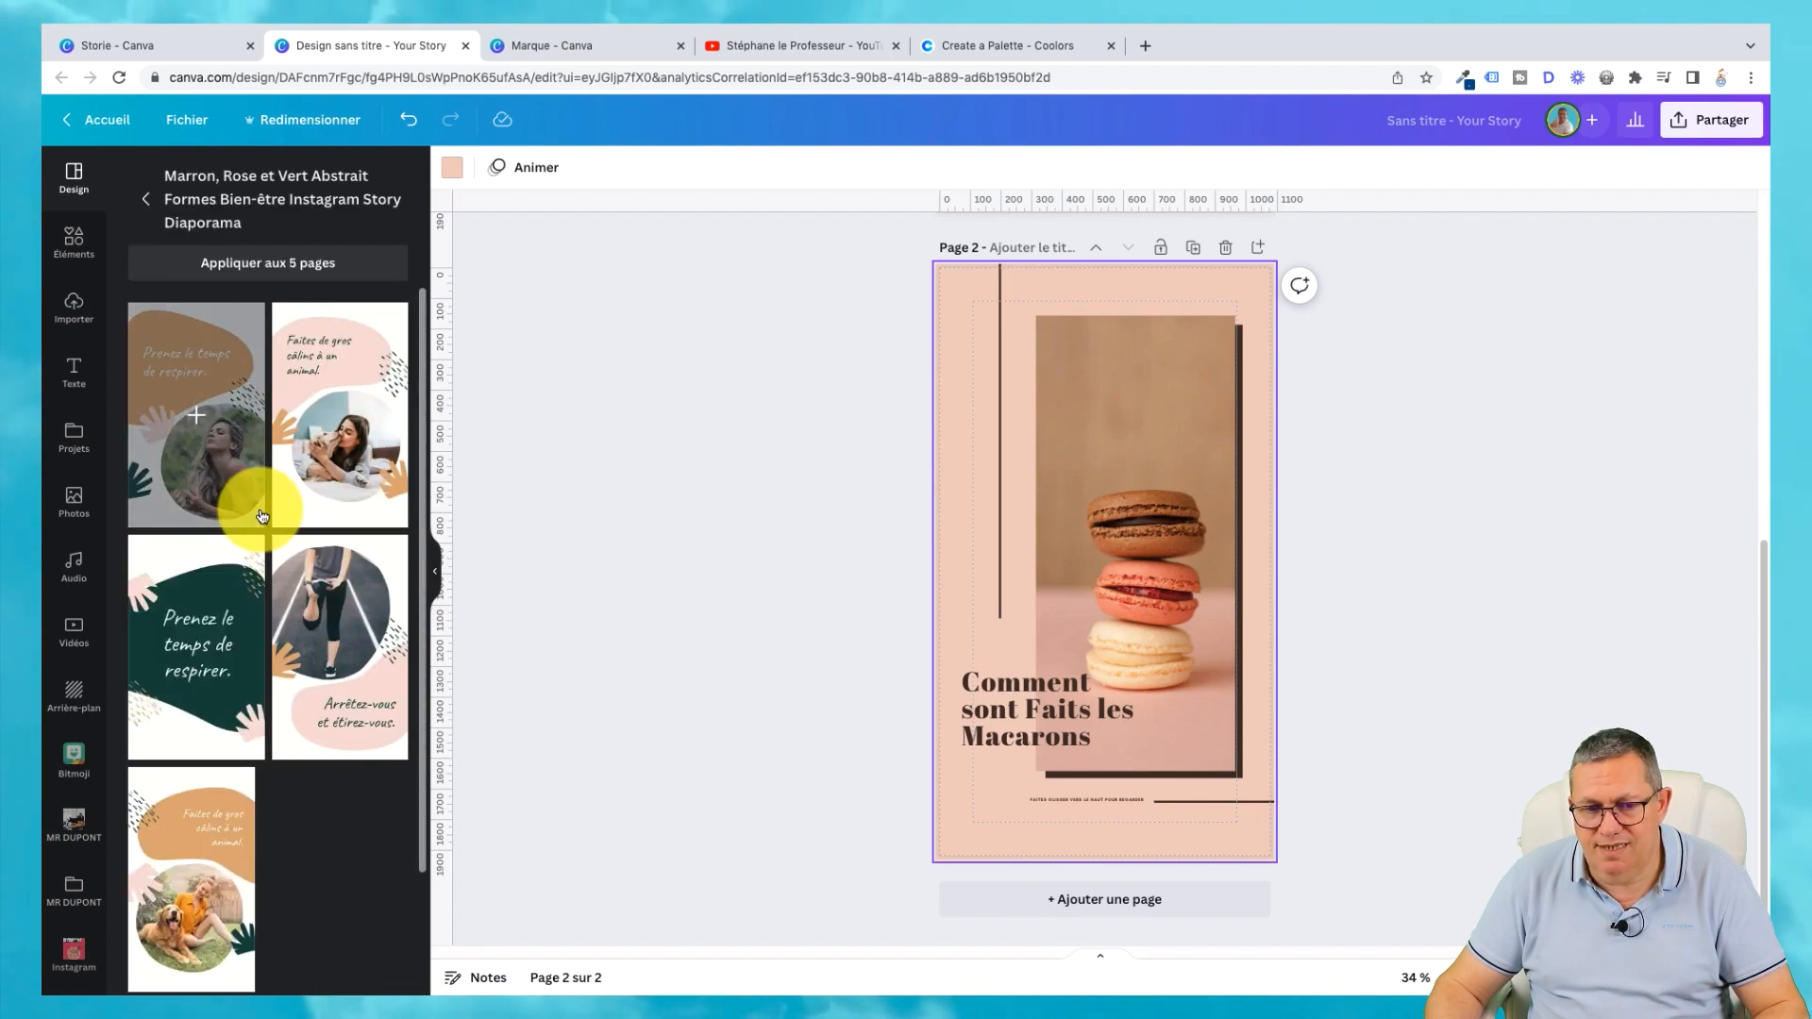
{"action": "left_click", "coordinate": [292, 457]}
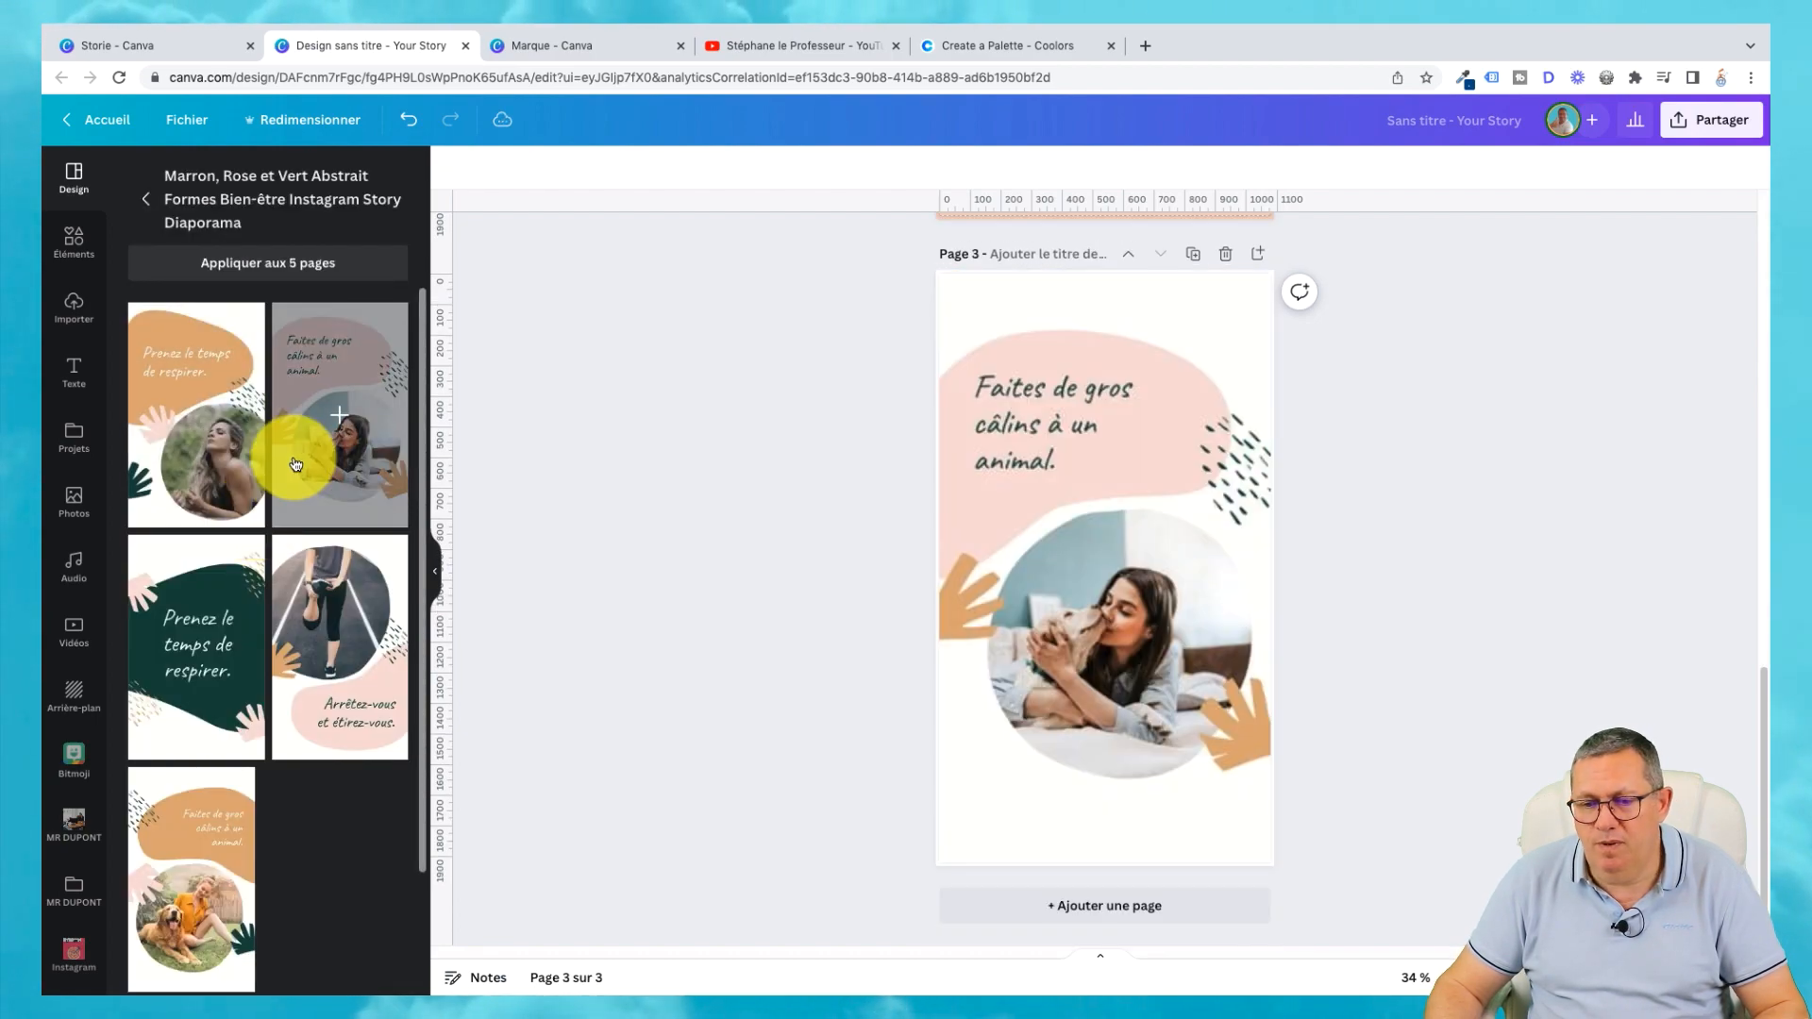
Add a fourth page and fill it with the "Souvenirs de week-end..." polaroid template.
{"action": "left_click", "coordinate": [1169, 907]}
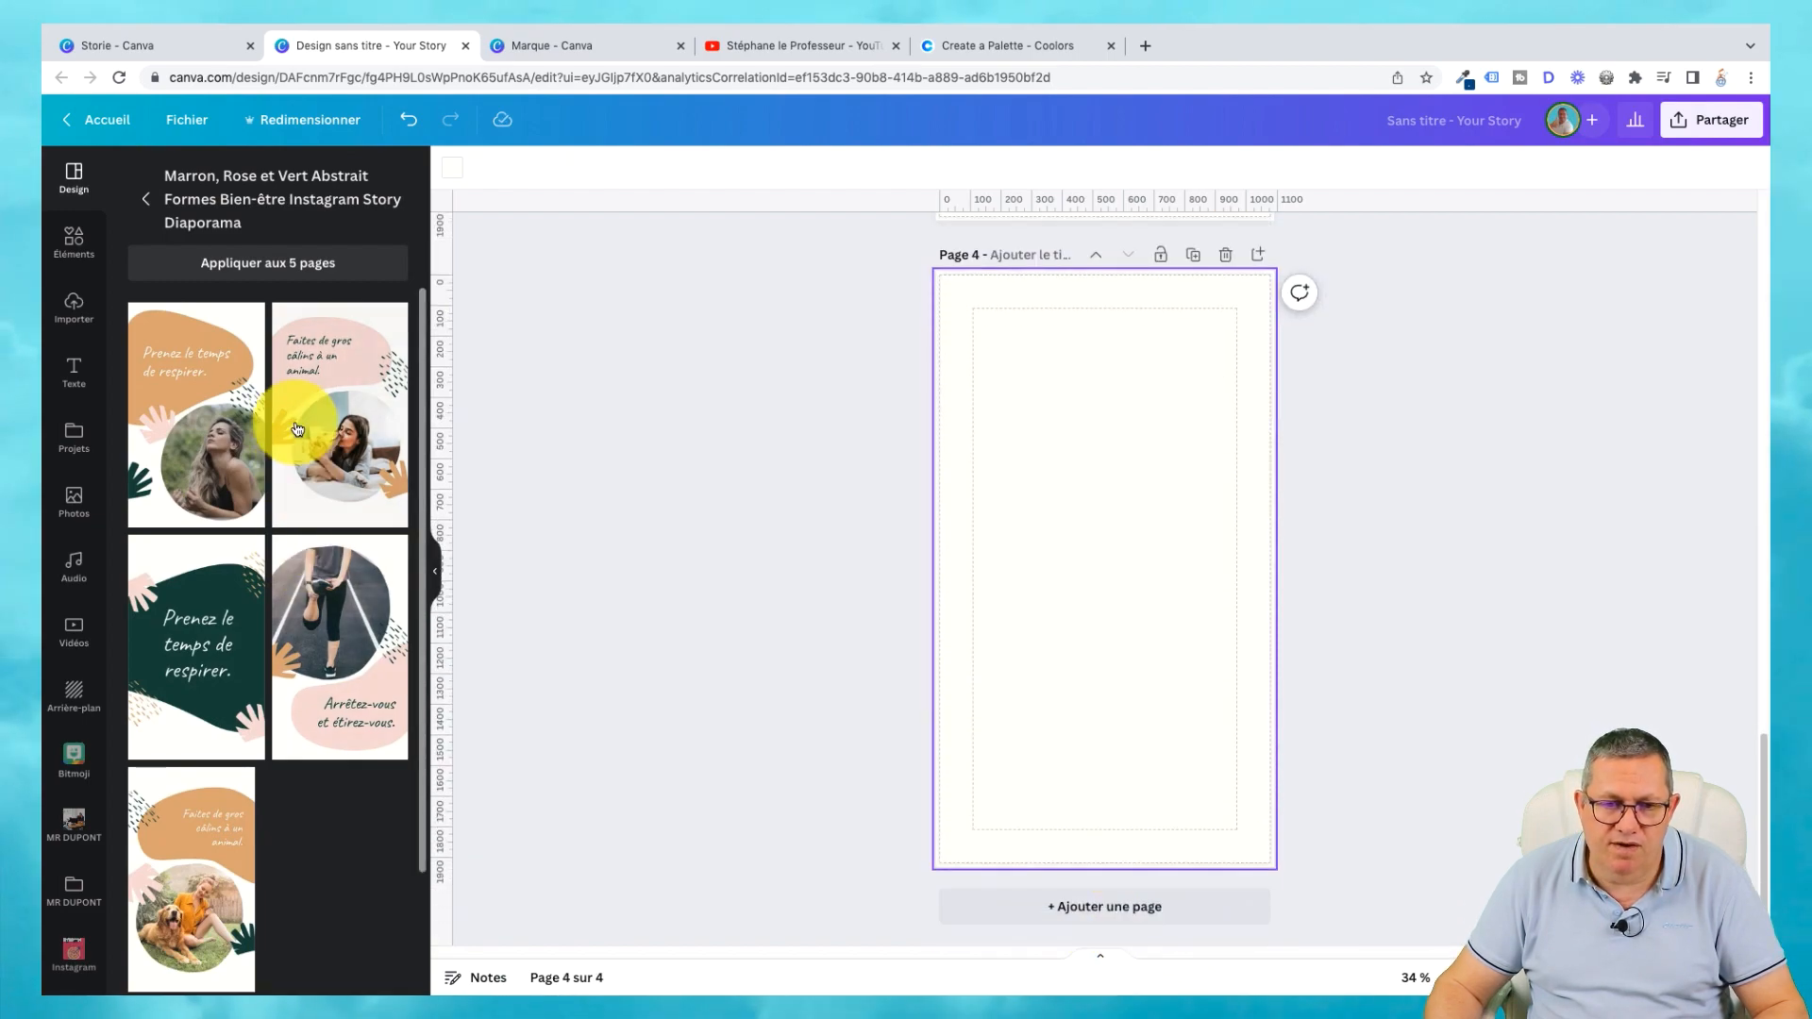
{"action": "left_click", "coordinate": [145, 199]}
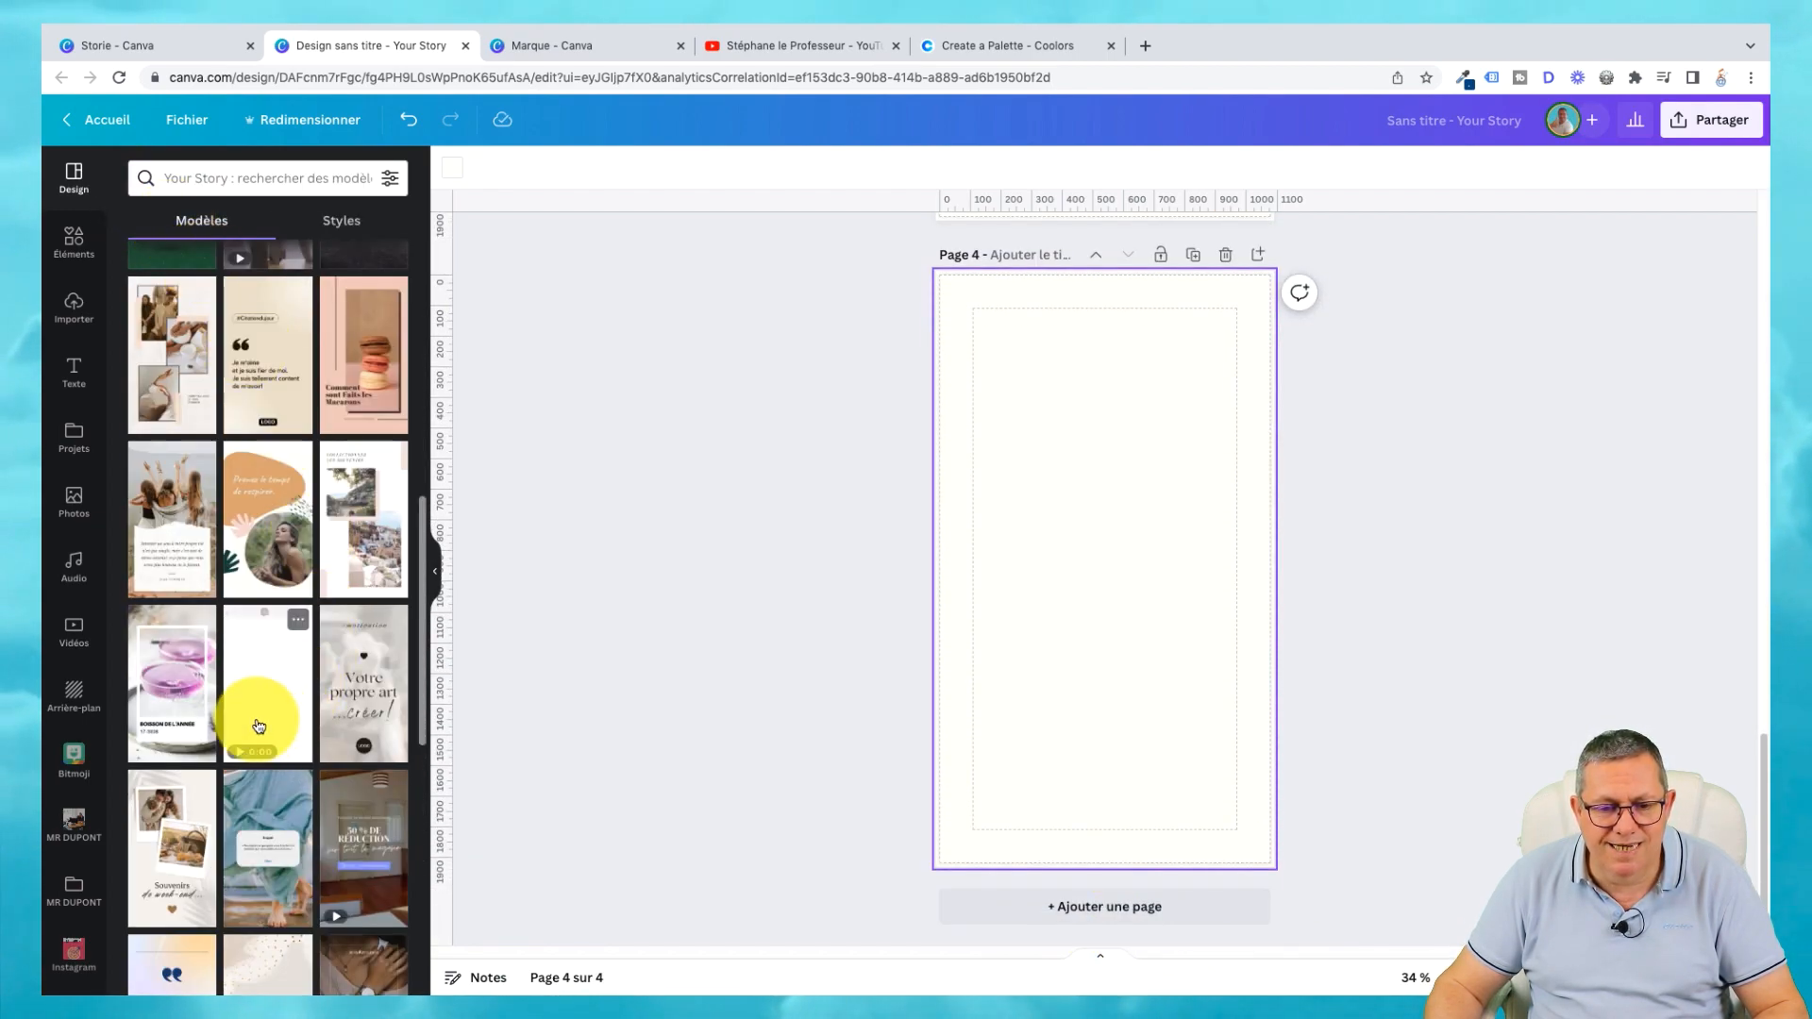
{"action": "left_click", "coordinate": [176, 865]}
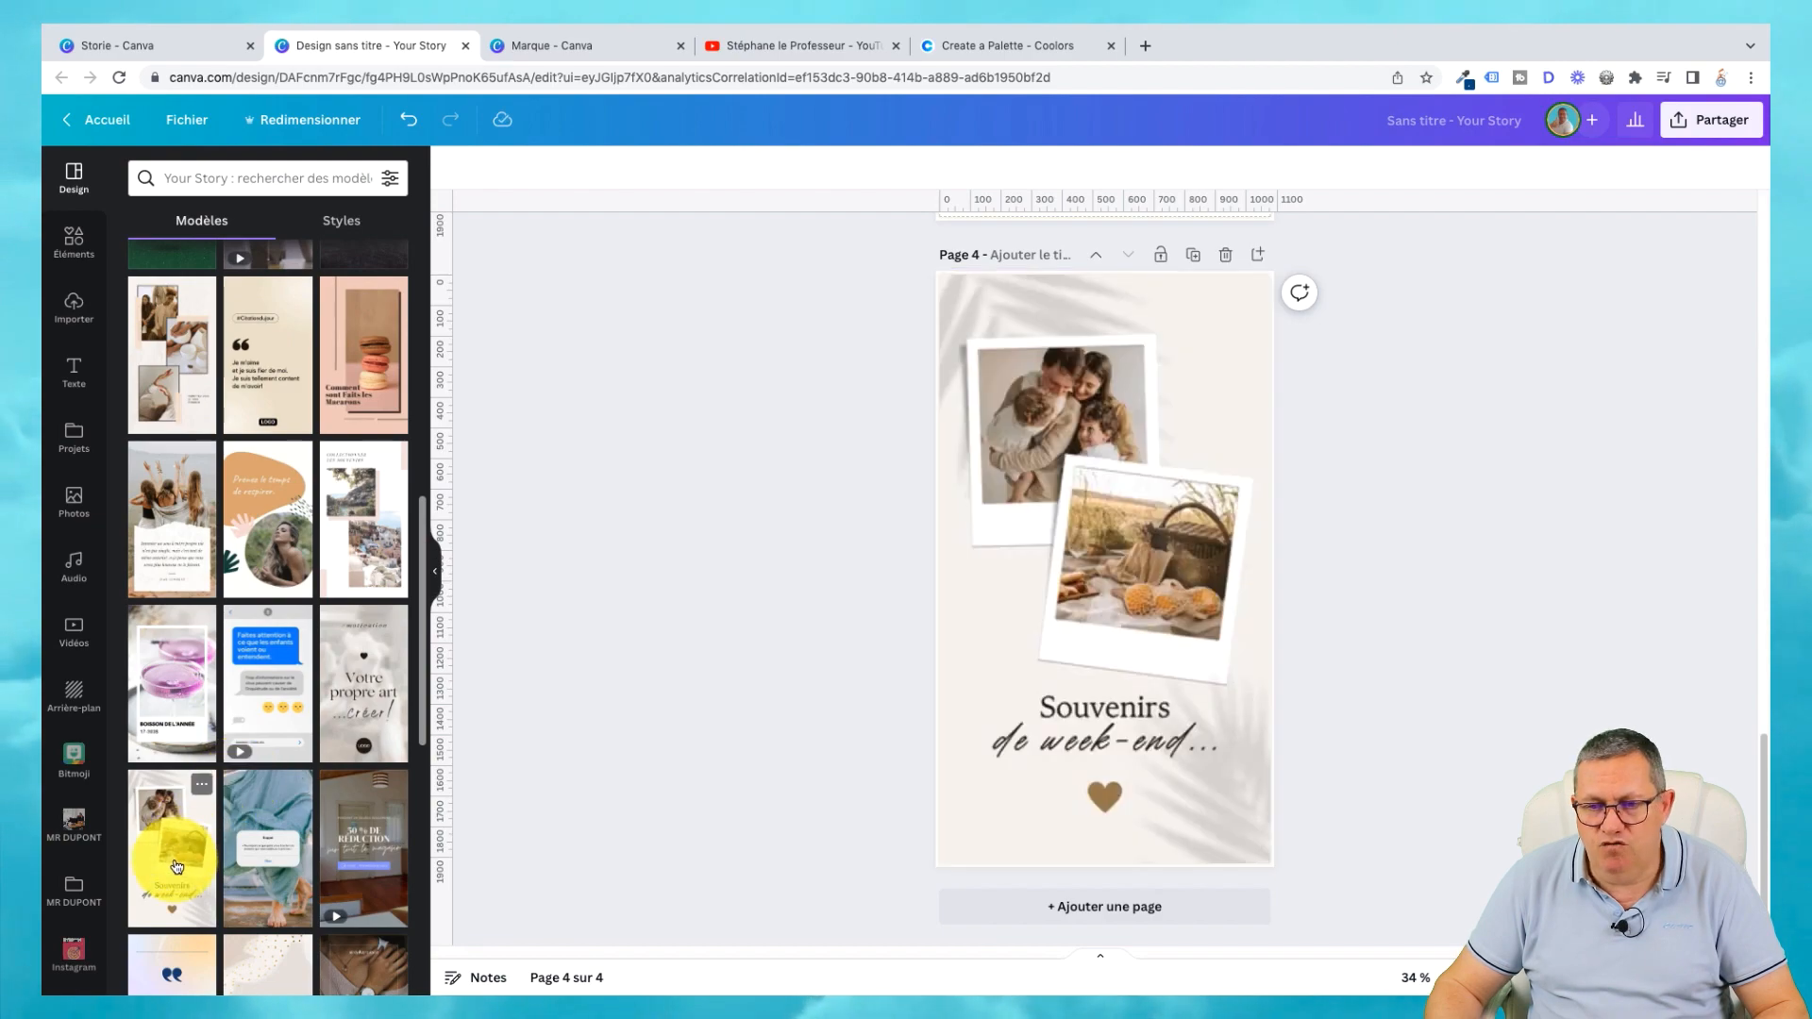
{"action": "left_click", "coordinate": [1276, 431]}
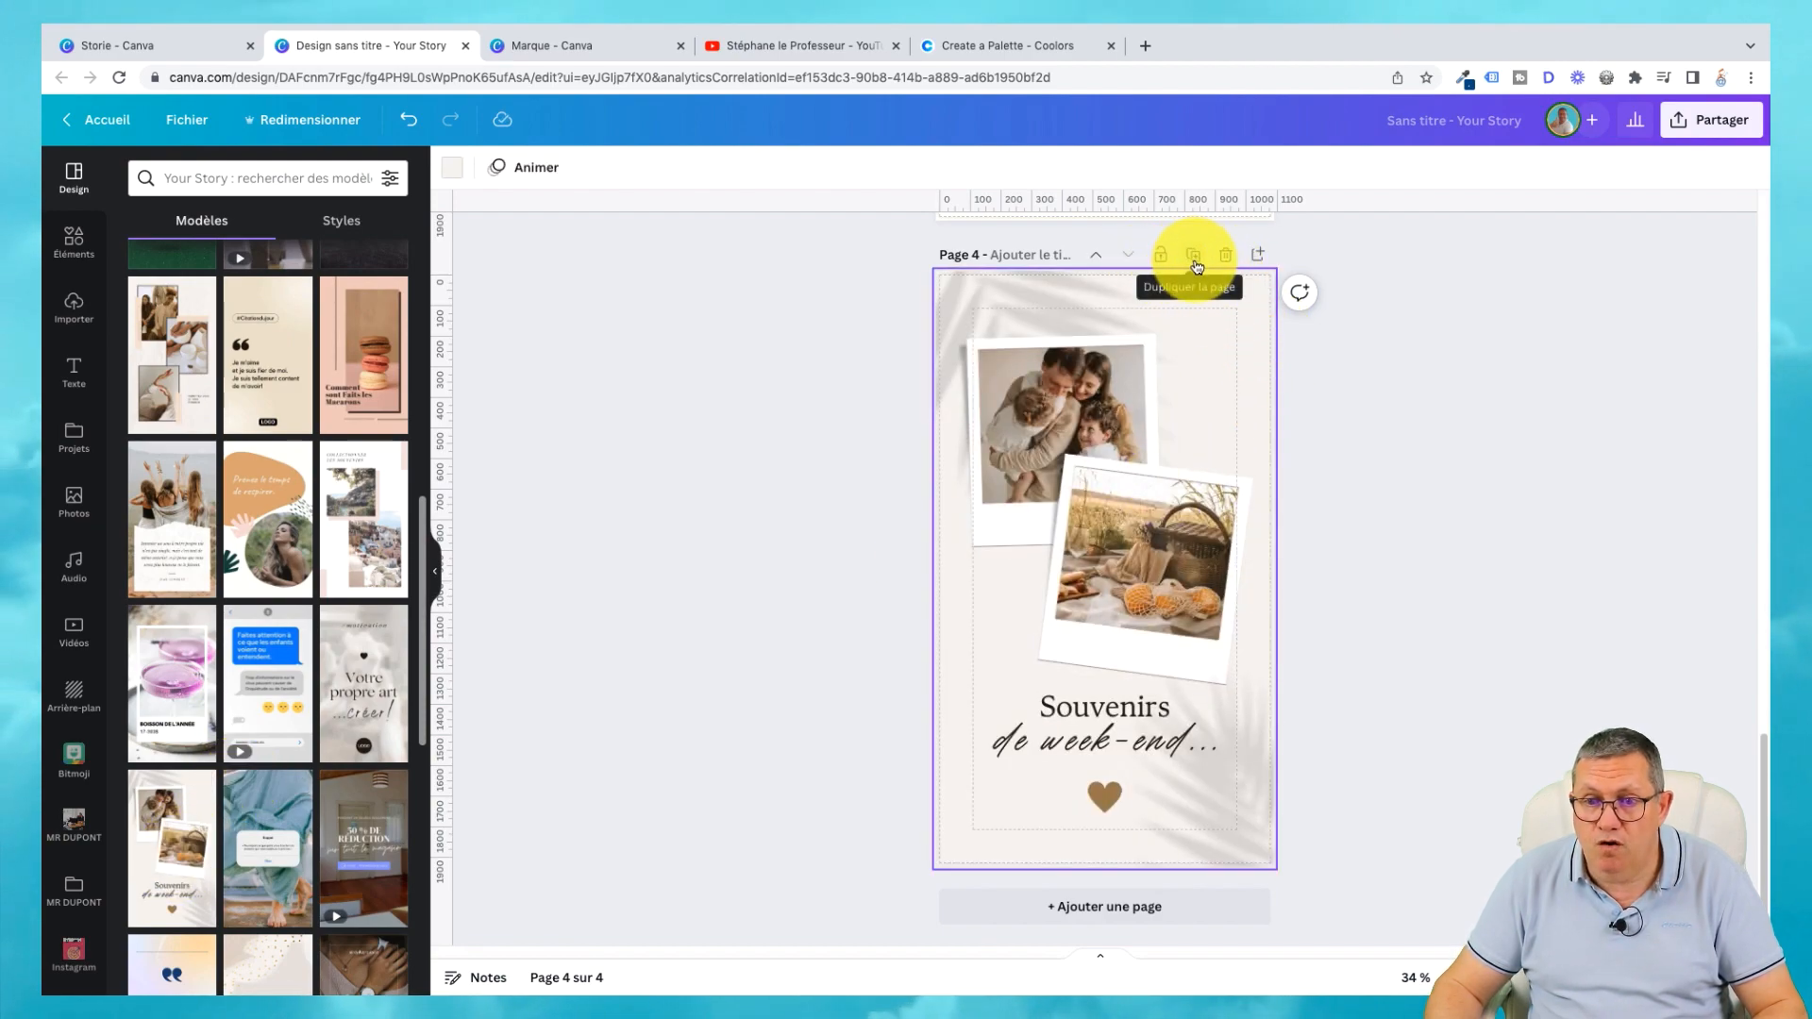
Add a fifth page and fill it with the beige "Joyeux Noël" template with gold dots.
{"action": "left_click", "coordinate": [1140, 902]}
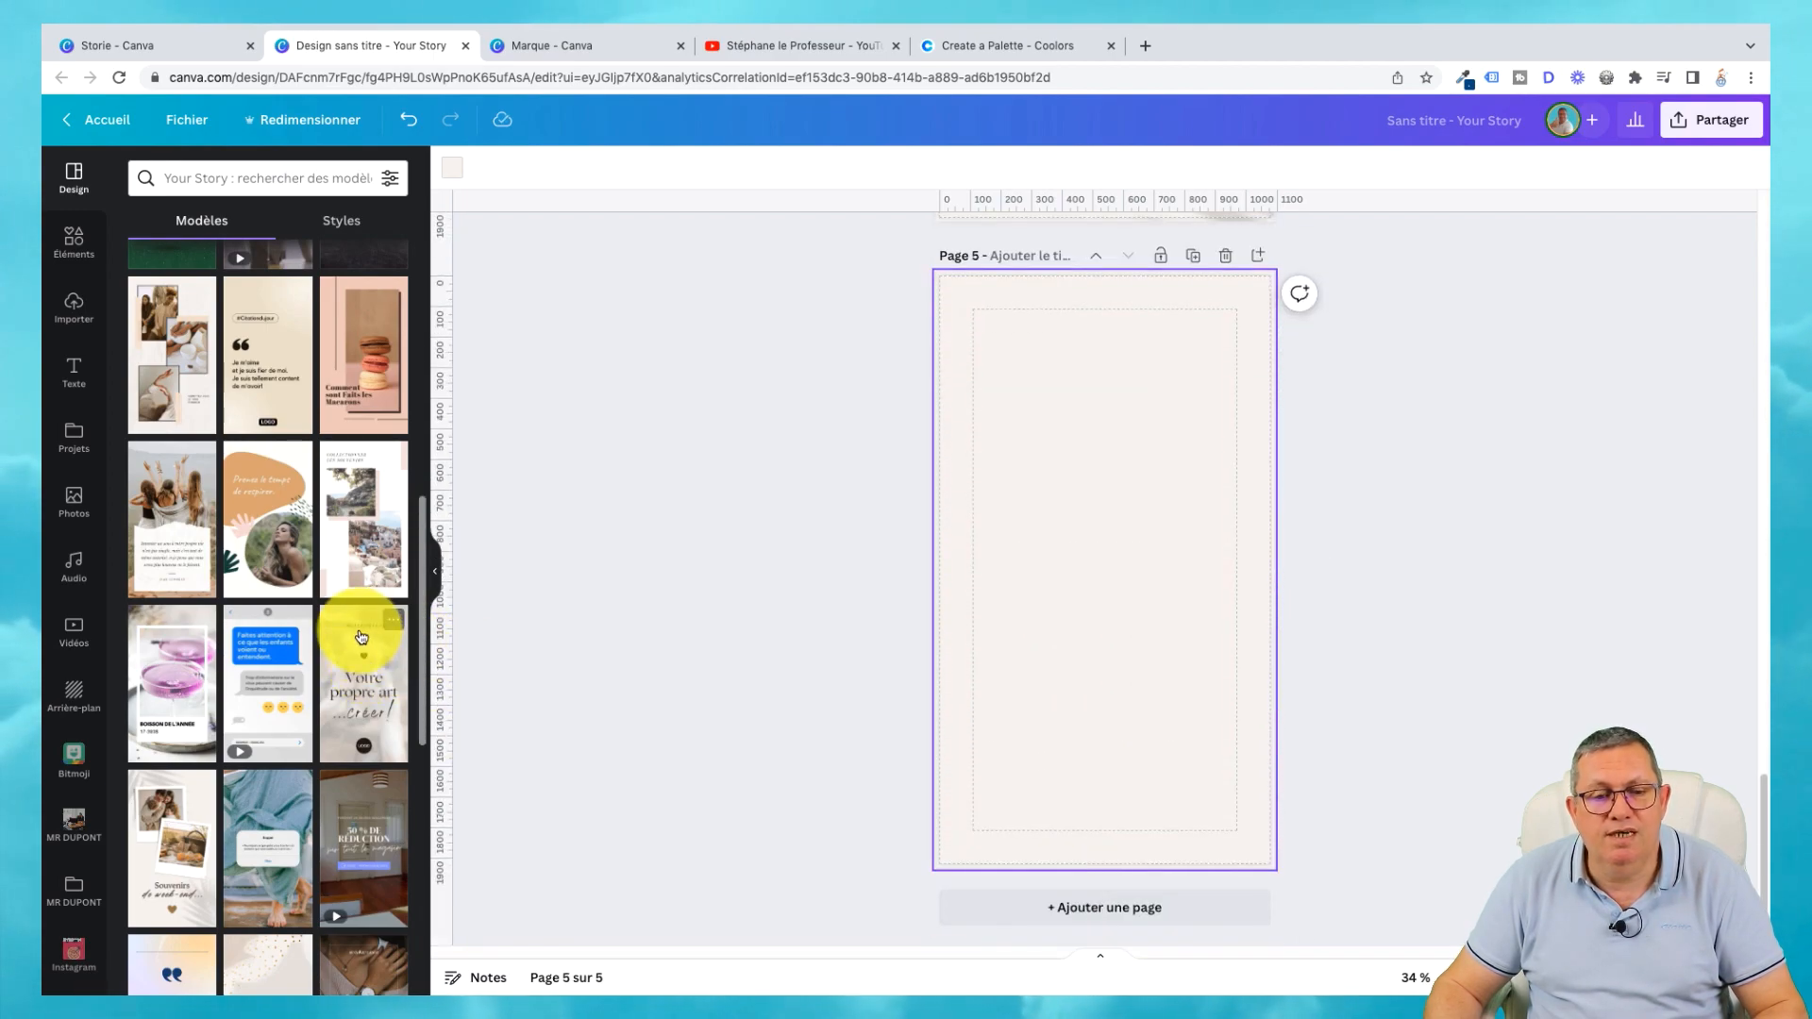
{"action": "scroll", "coordinate": [267, 797], "scroll_direction": "down", "scroll_amount": 5}
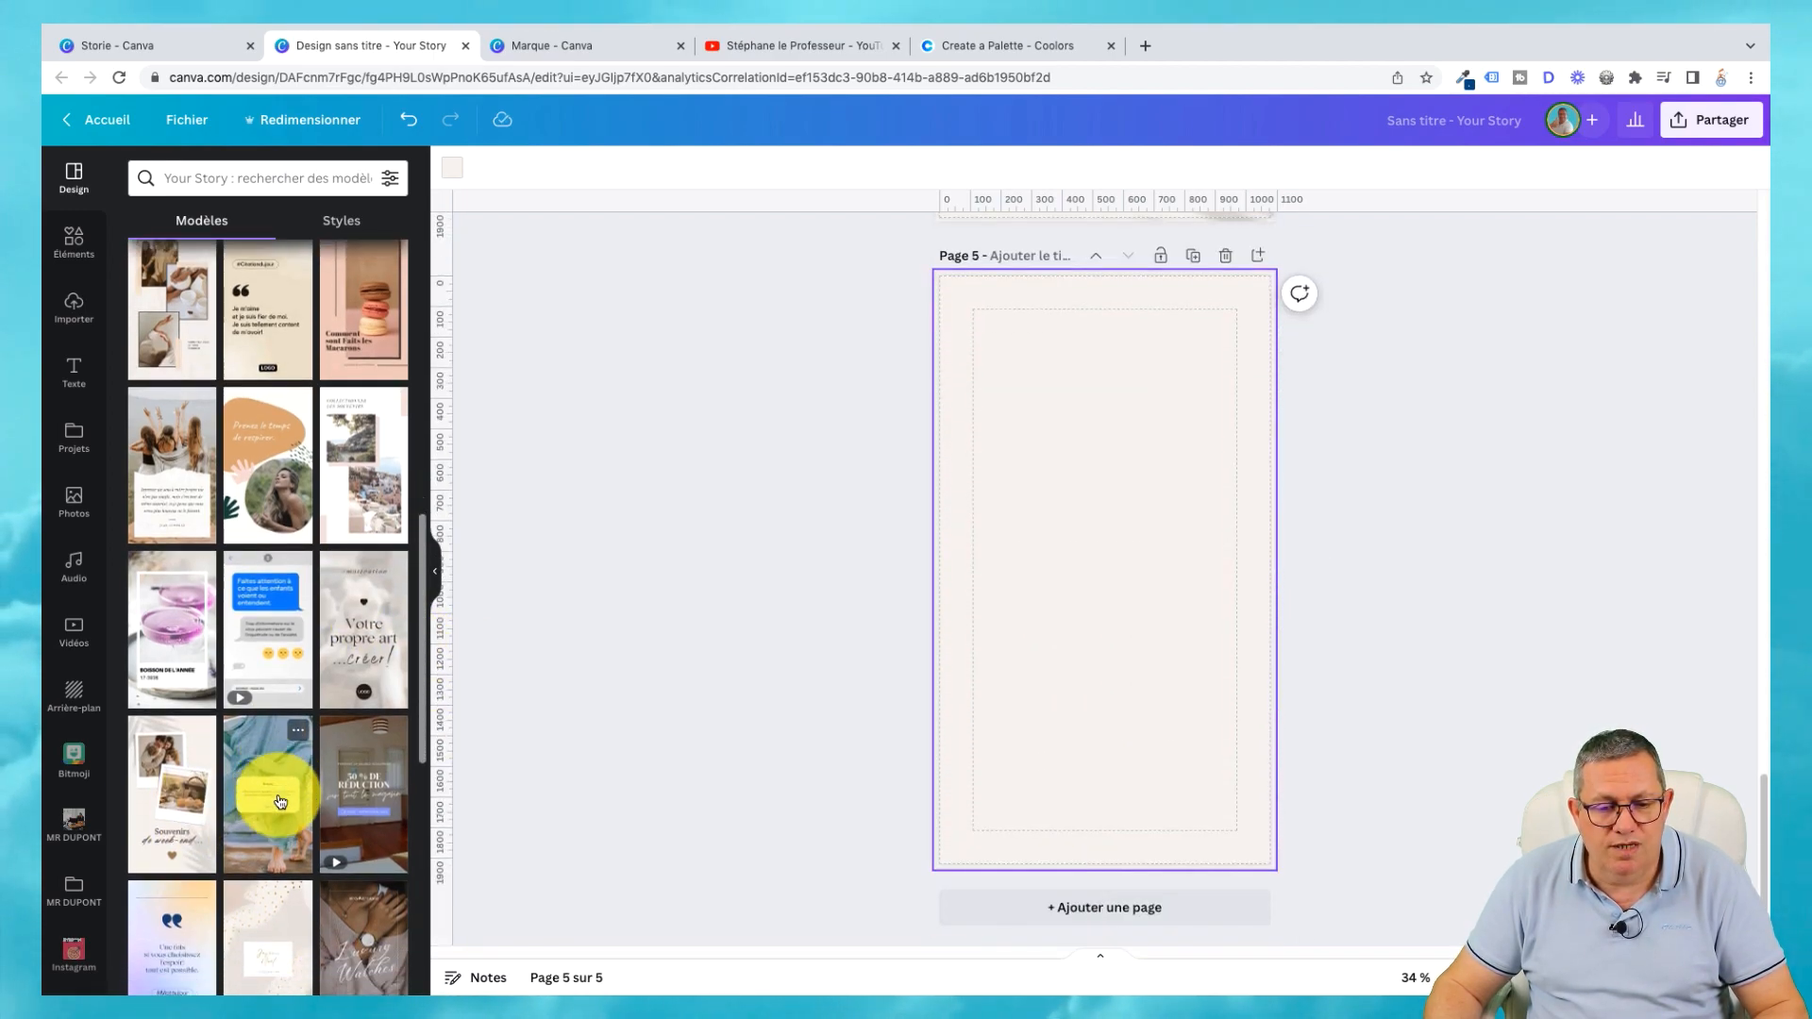
{"action": "left_click", "coordinate": [271, 623]}
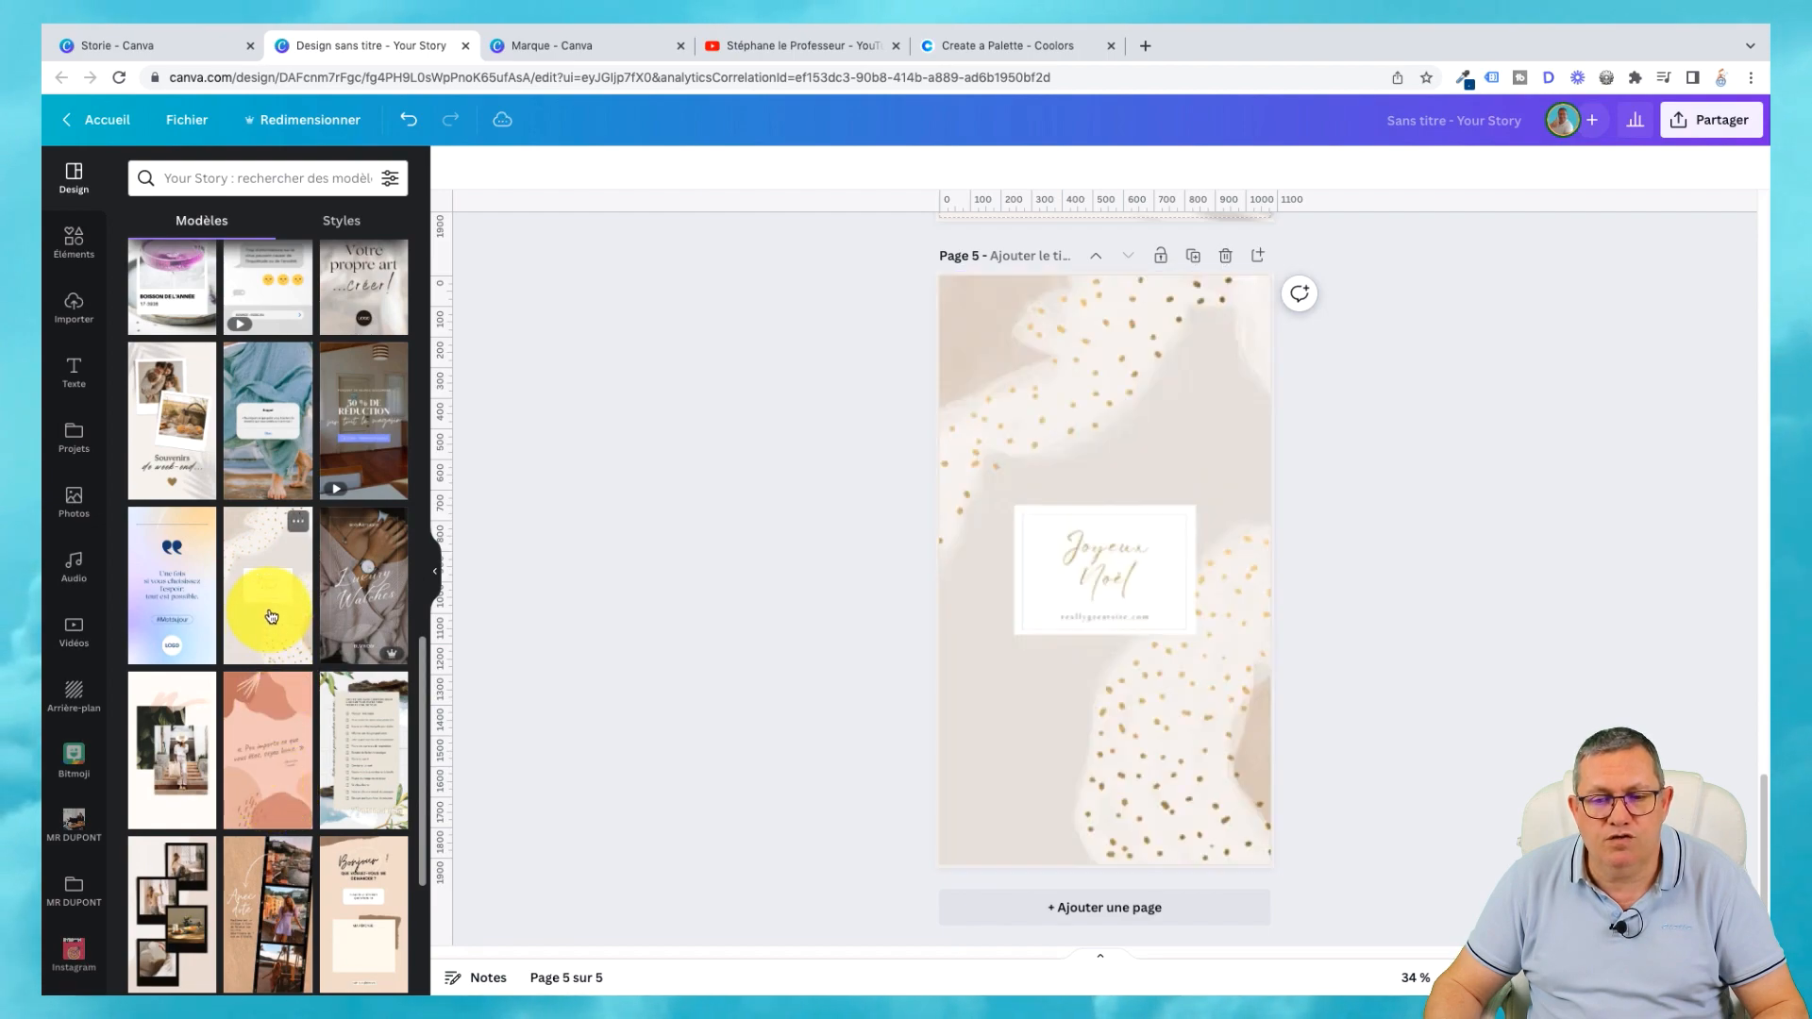
Recolour the first page with the client's brand palette in its dark slate and pale yellow variant, apply it to all pages and check the page overview.
{"action": "left_click_drag", "start_coordinate": [1763, 804], "coordinate": [1766, 186]}
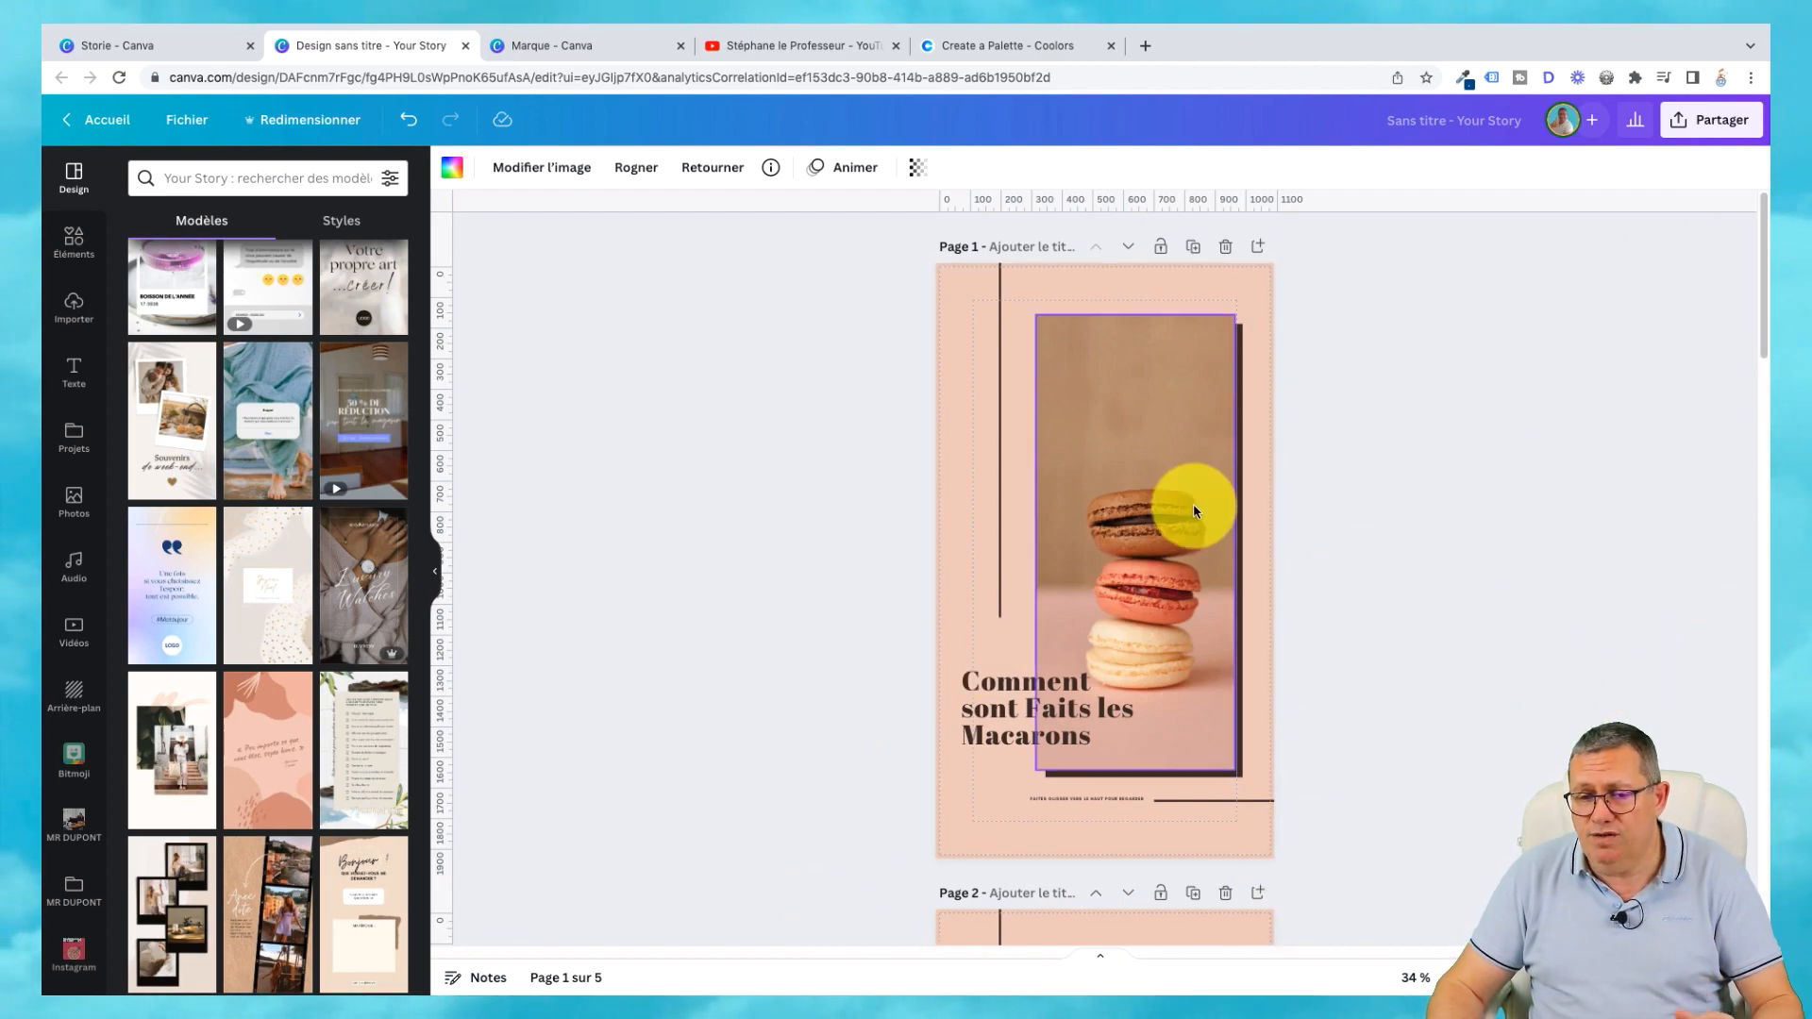
{"action": "left_click", "coordinate": [343, 223]}
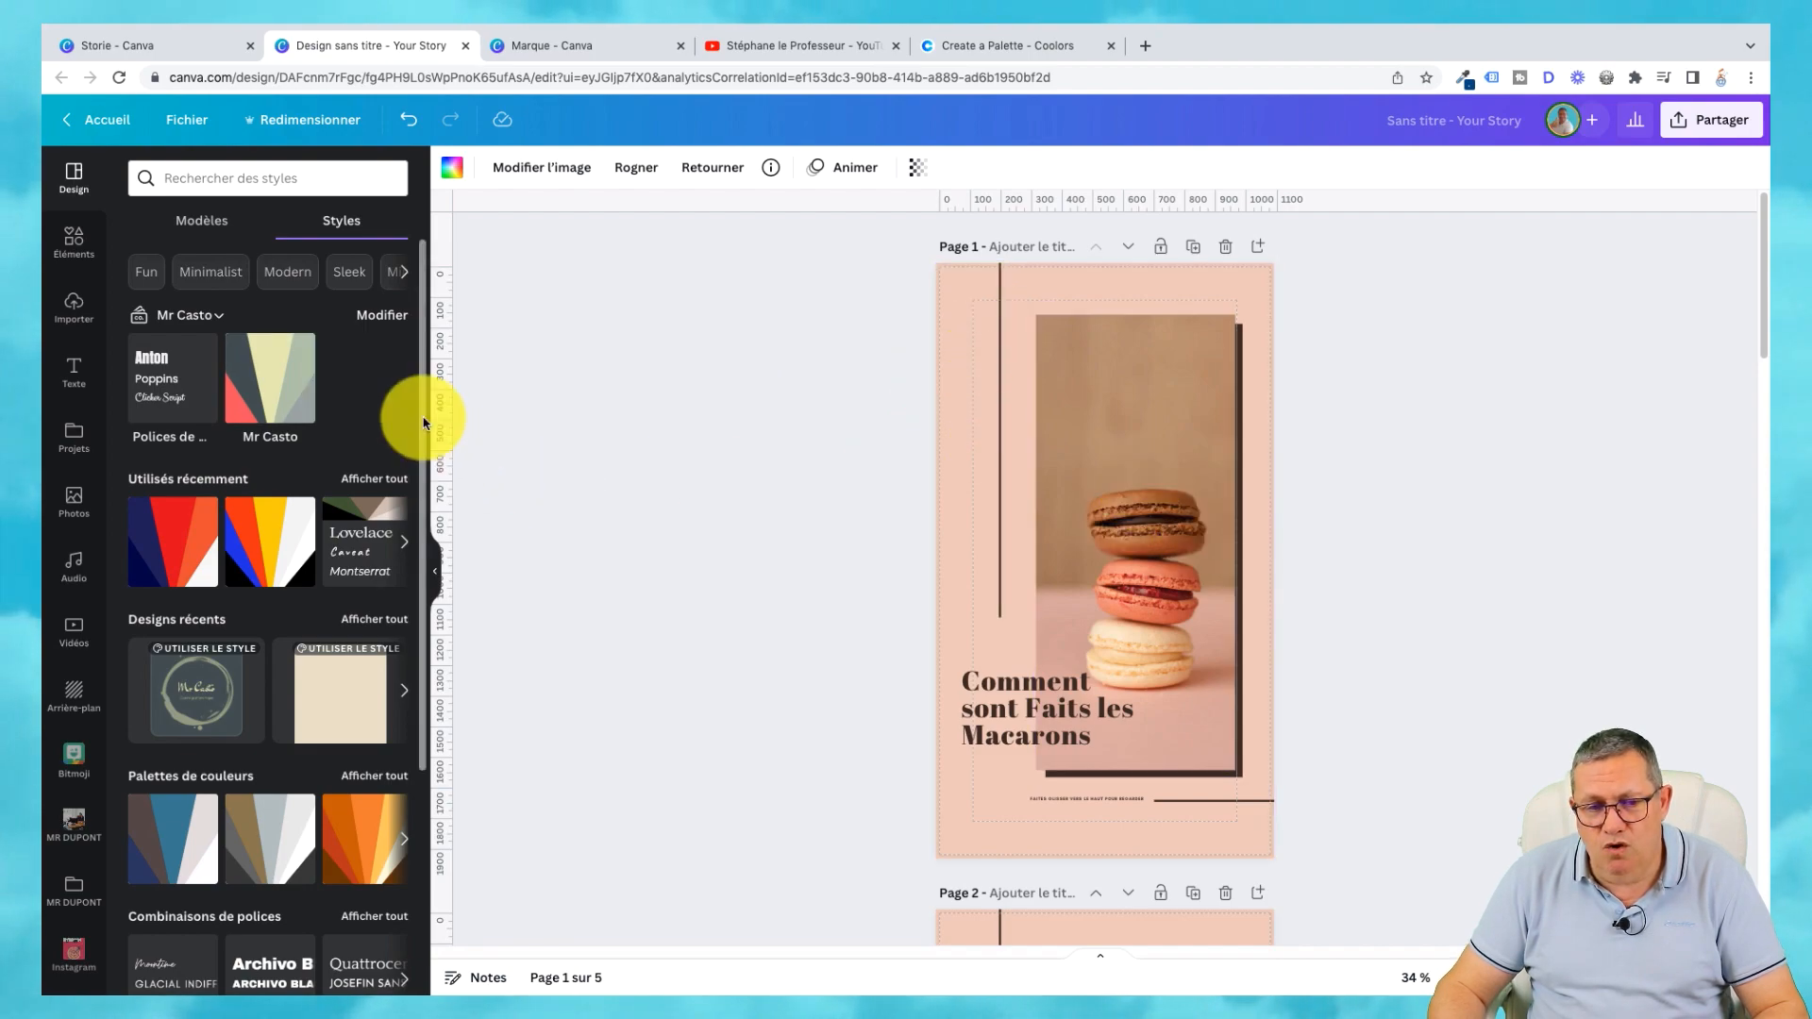
{"action": "left_click", "coordinate": [274, 380]}
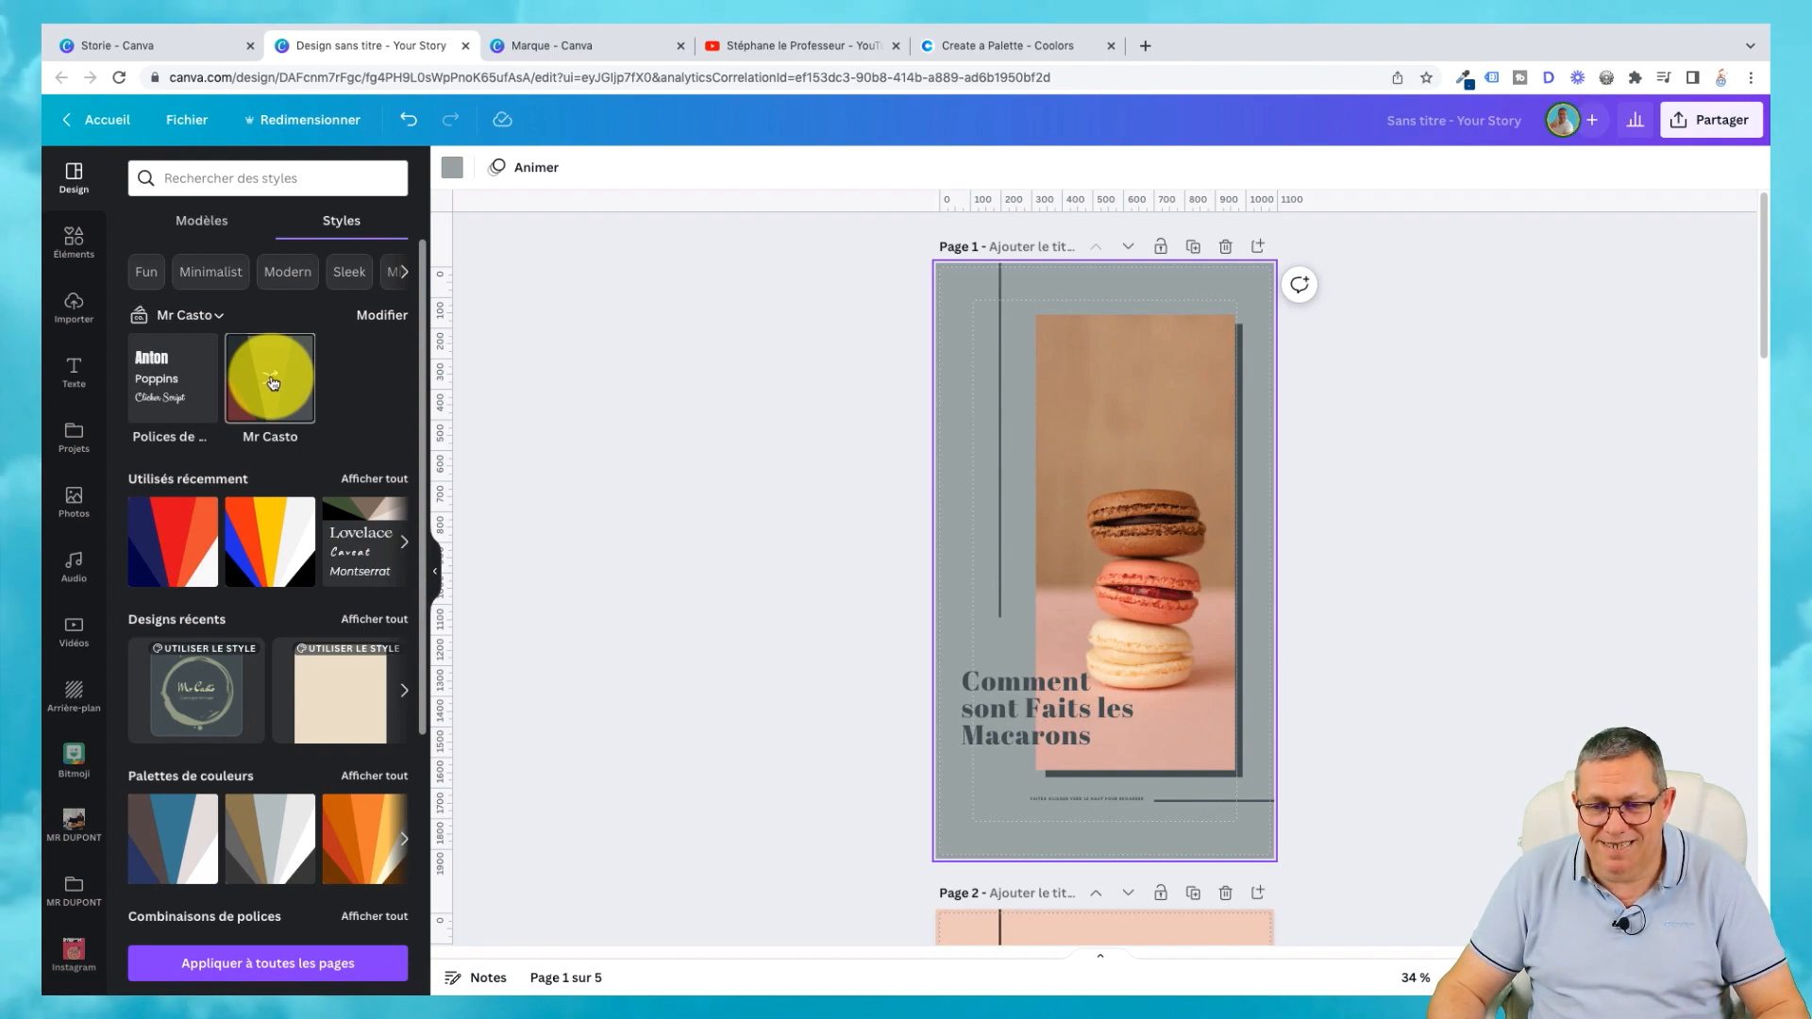
{"action": "left_click", "coordinate": [274, 381]}
{"action": "left_click", "coordinate": [274, 381]}
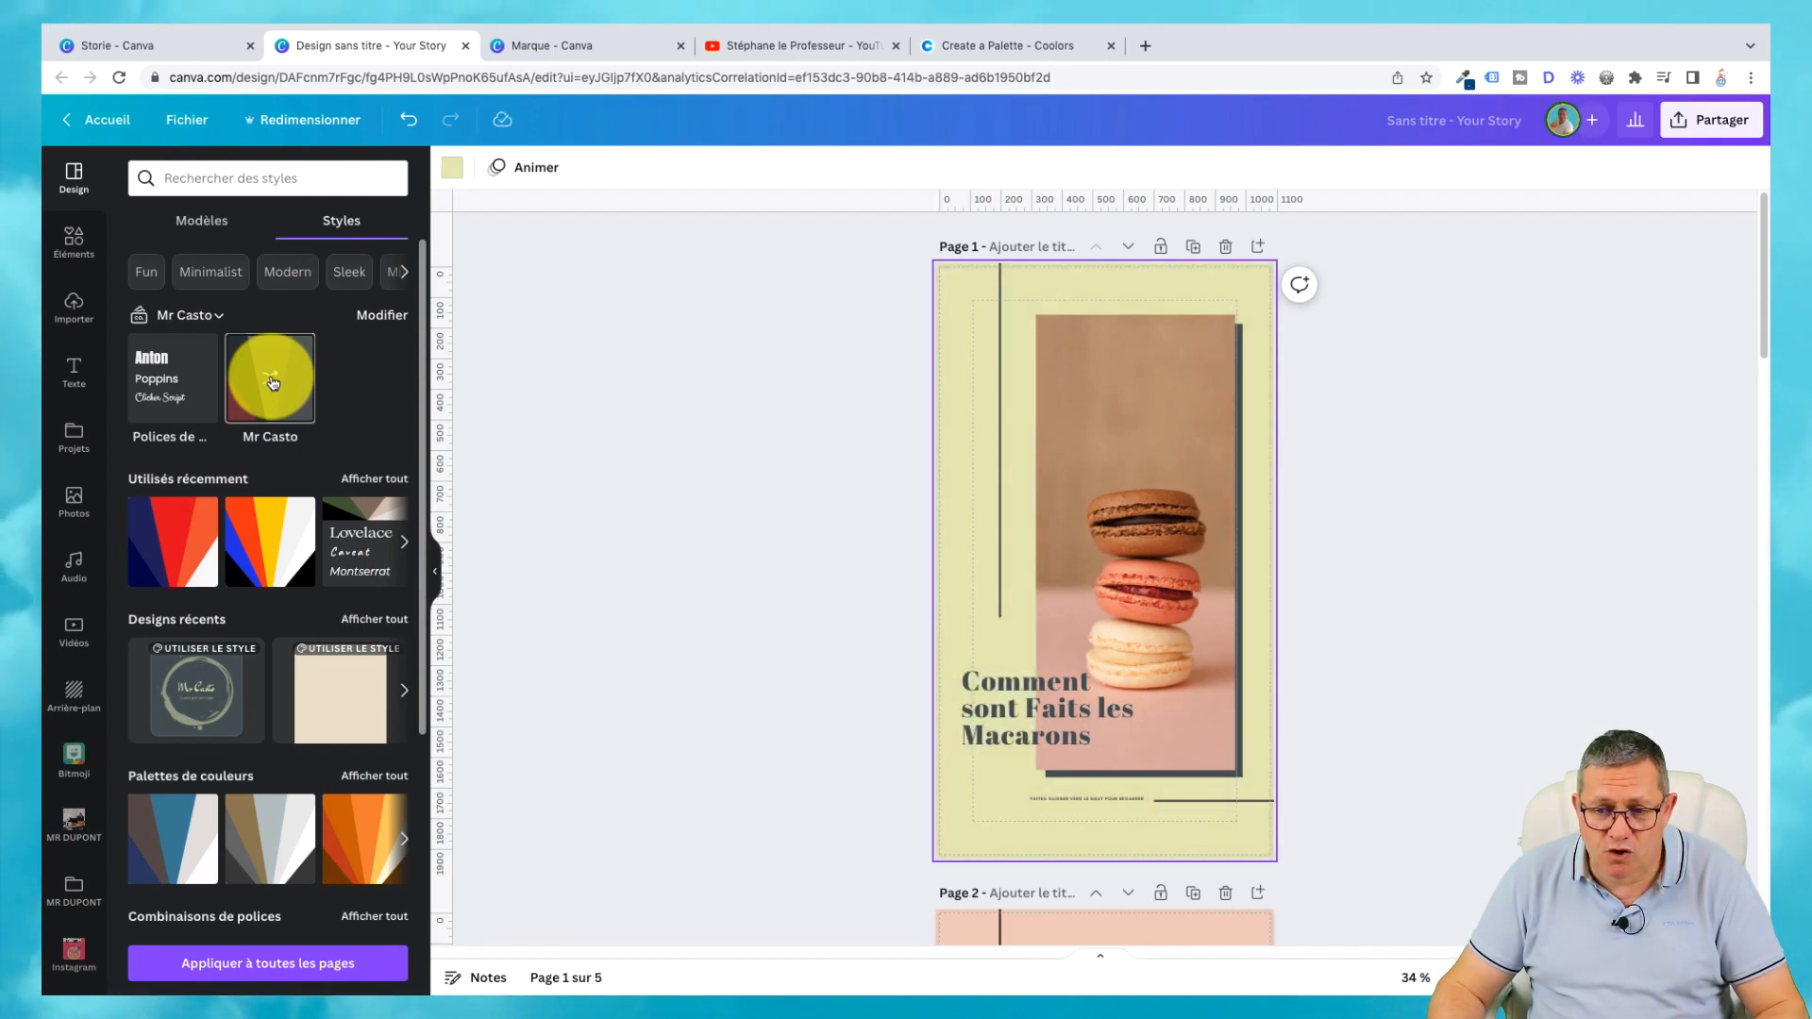
{"action": "left_click", "coordinate": [274, 381]}
{"action": "left_click", "coordinate": [273, 381]}
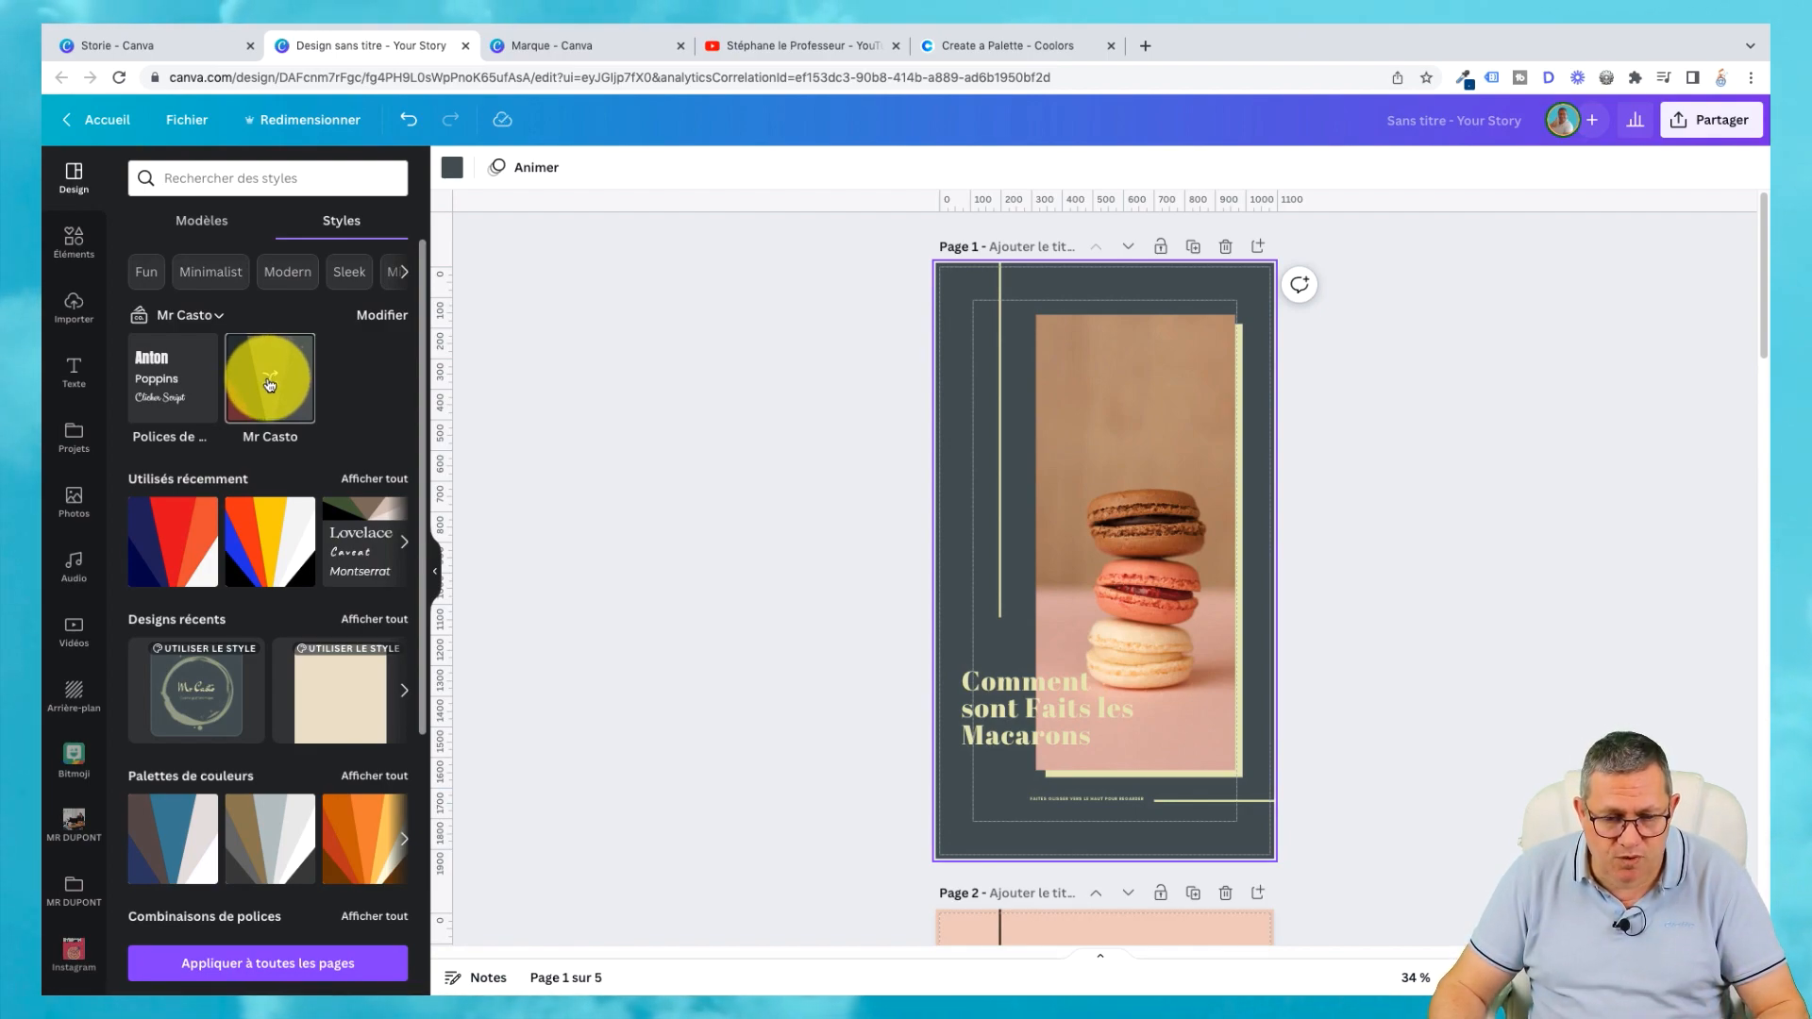
{"action": "left_click", "coordinate": [258, 967]}
{"action": "left_click_drag", "start_coordinate": [1766, 329], "coordinate": [1768, 906]}
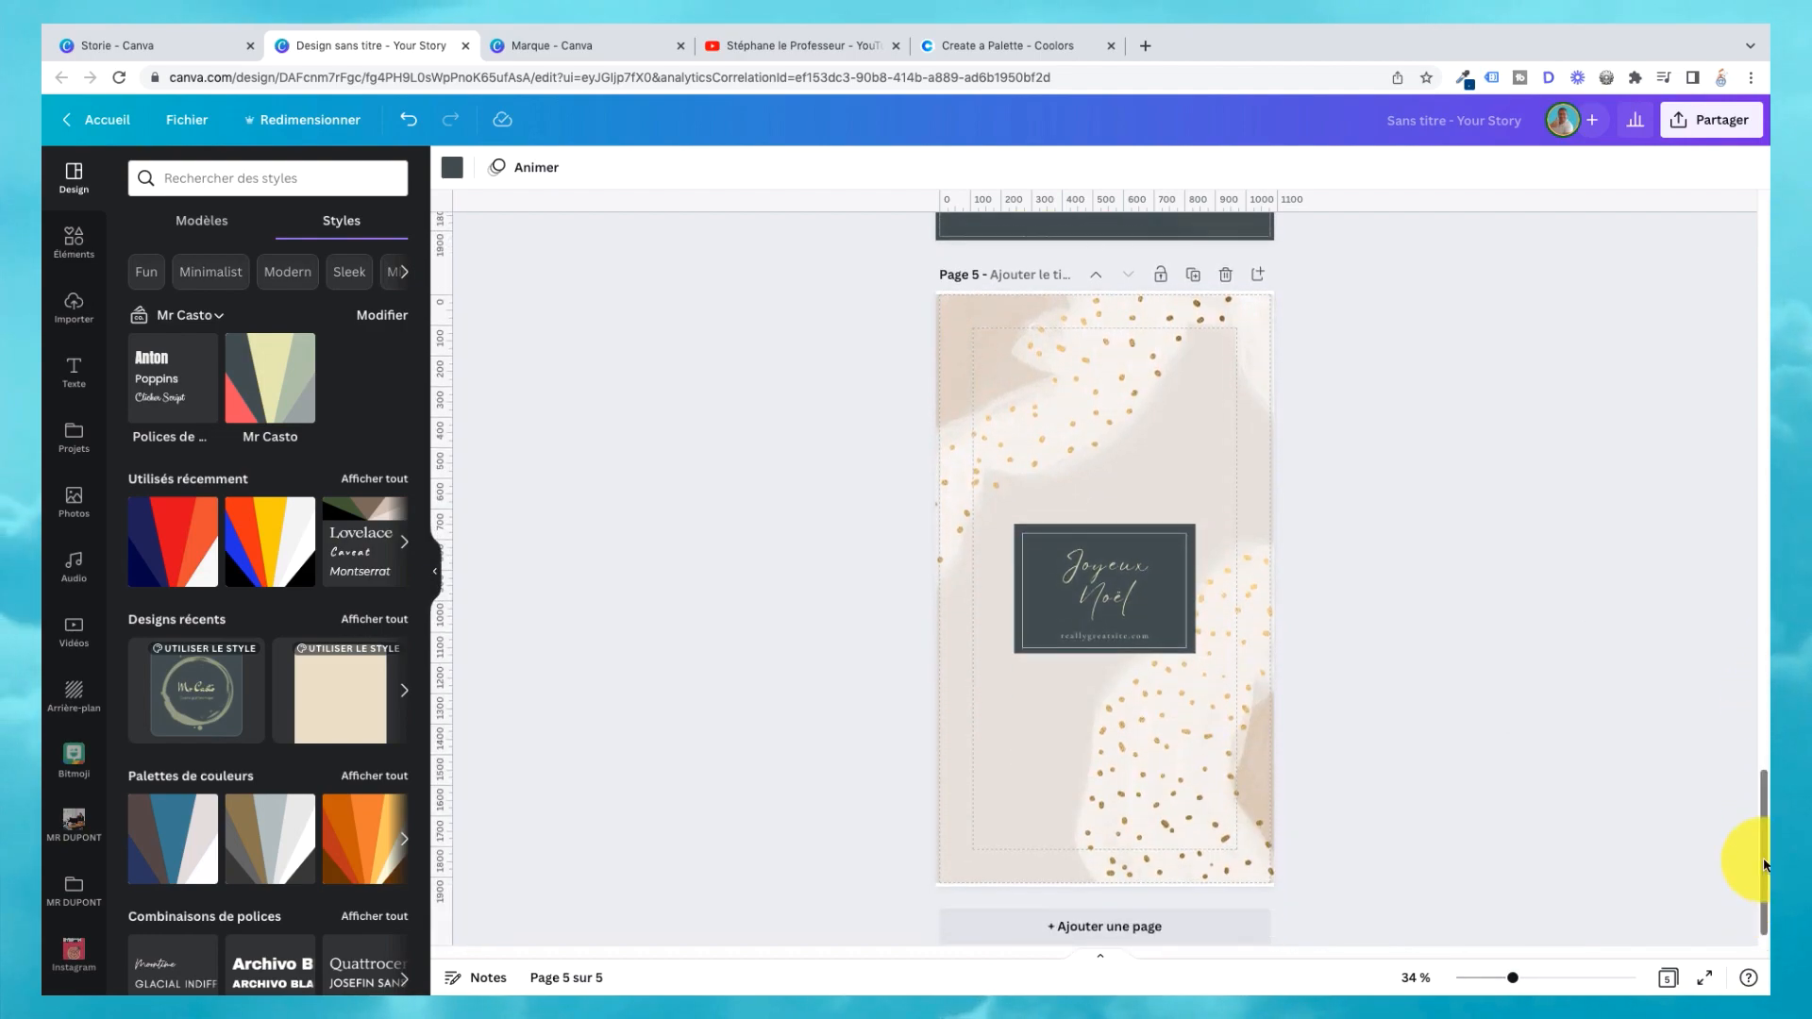
{"action": "left_click", "coordinate": [1667, 979]}
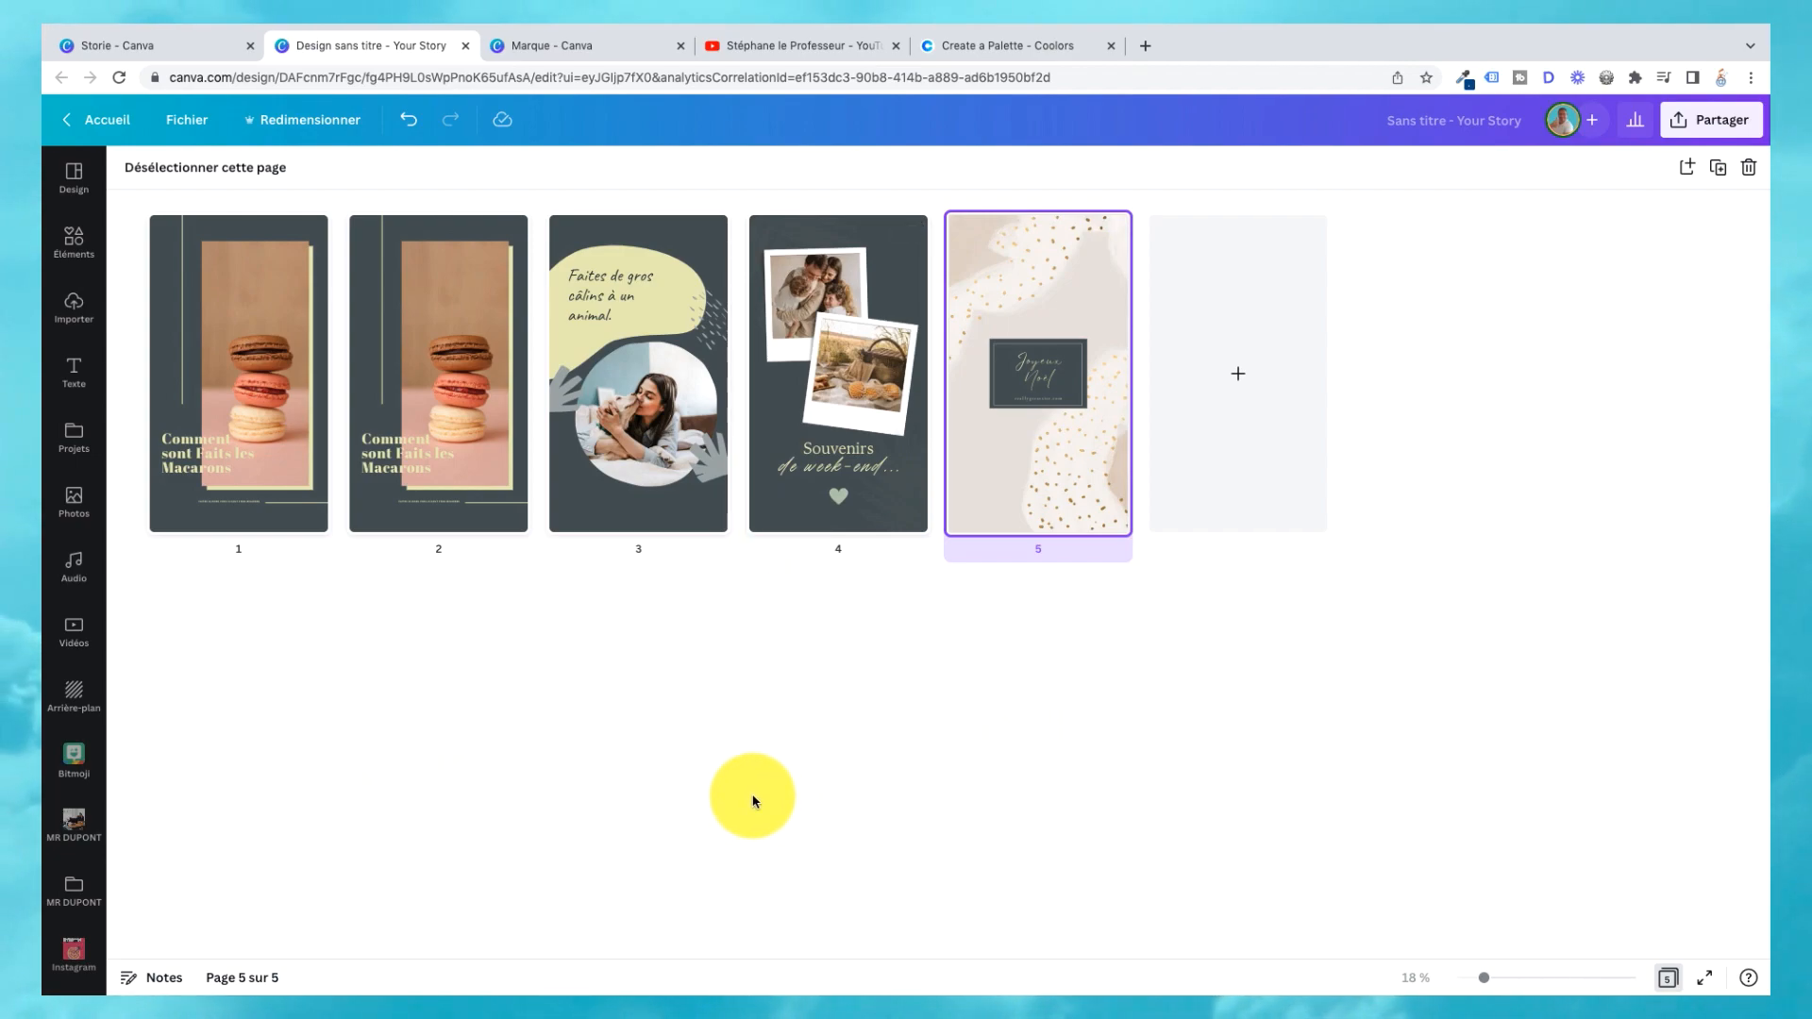
{"action": "left_click", "coordinate": [1669, 982]}
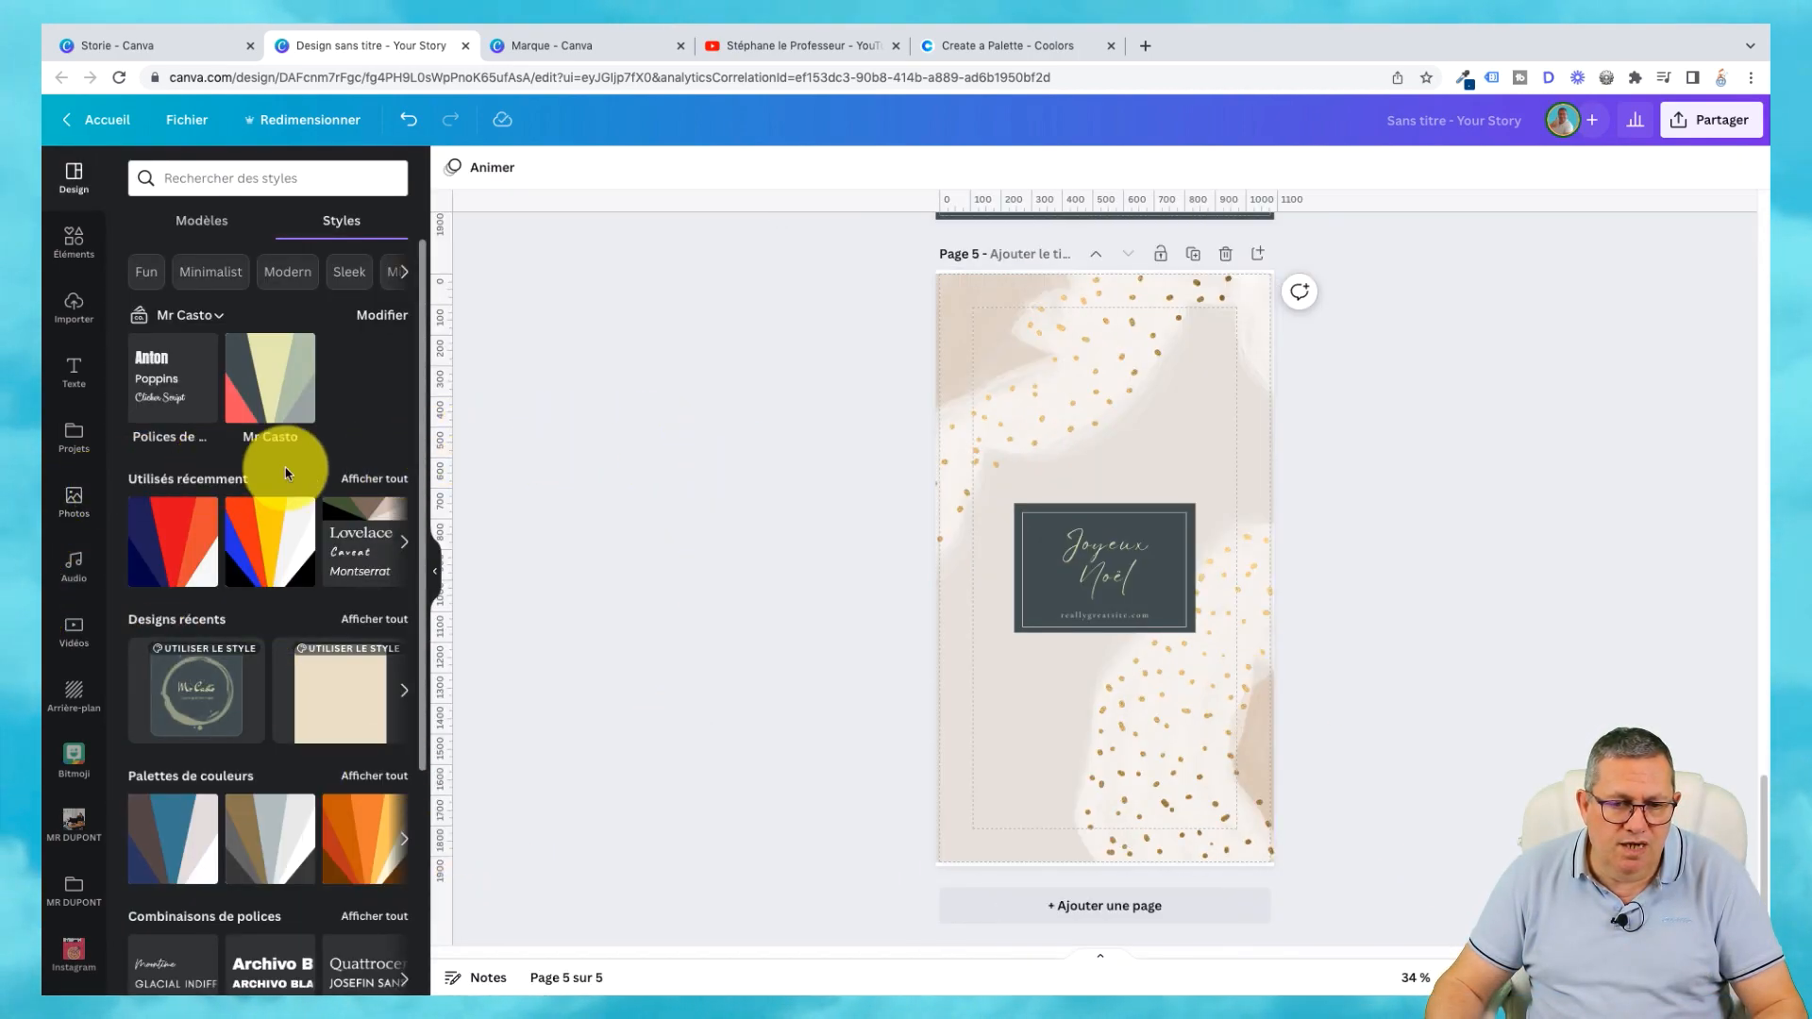
Apply the client's brand fonts to the first page, with Anton for the heading, and extend them to all pages.
{"action": "left_click_drag", "start_coordinate": [1763, 831], "coordinate": [1767, 217]}
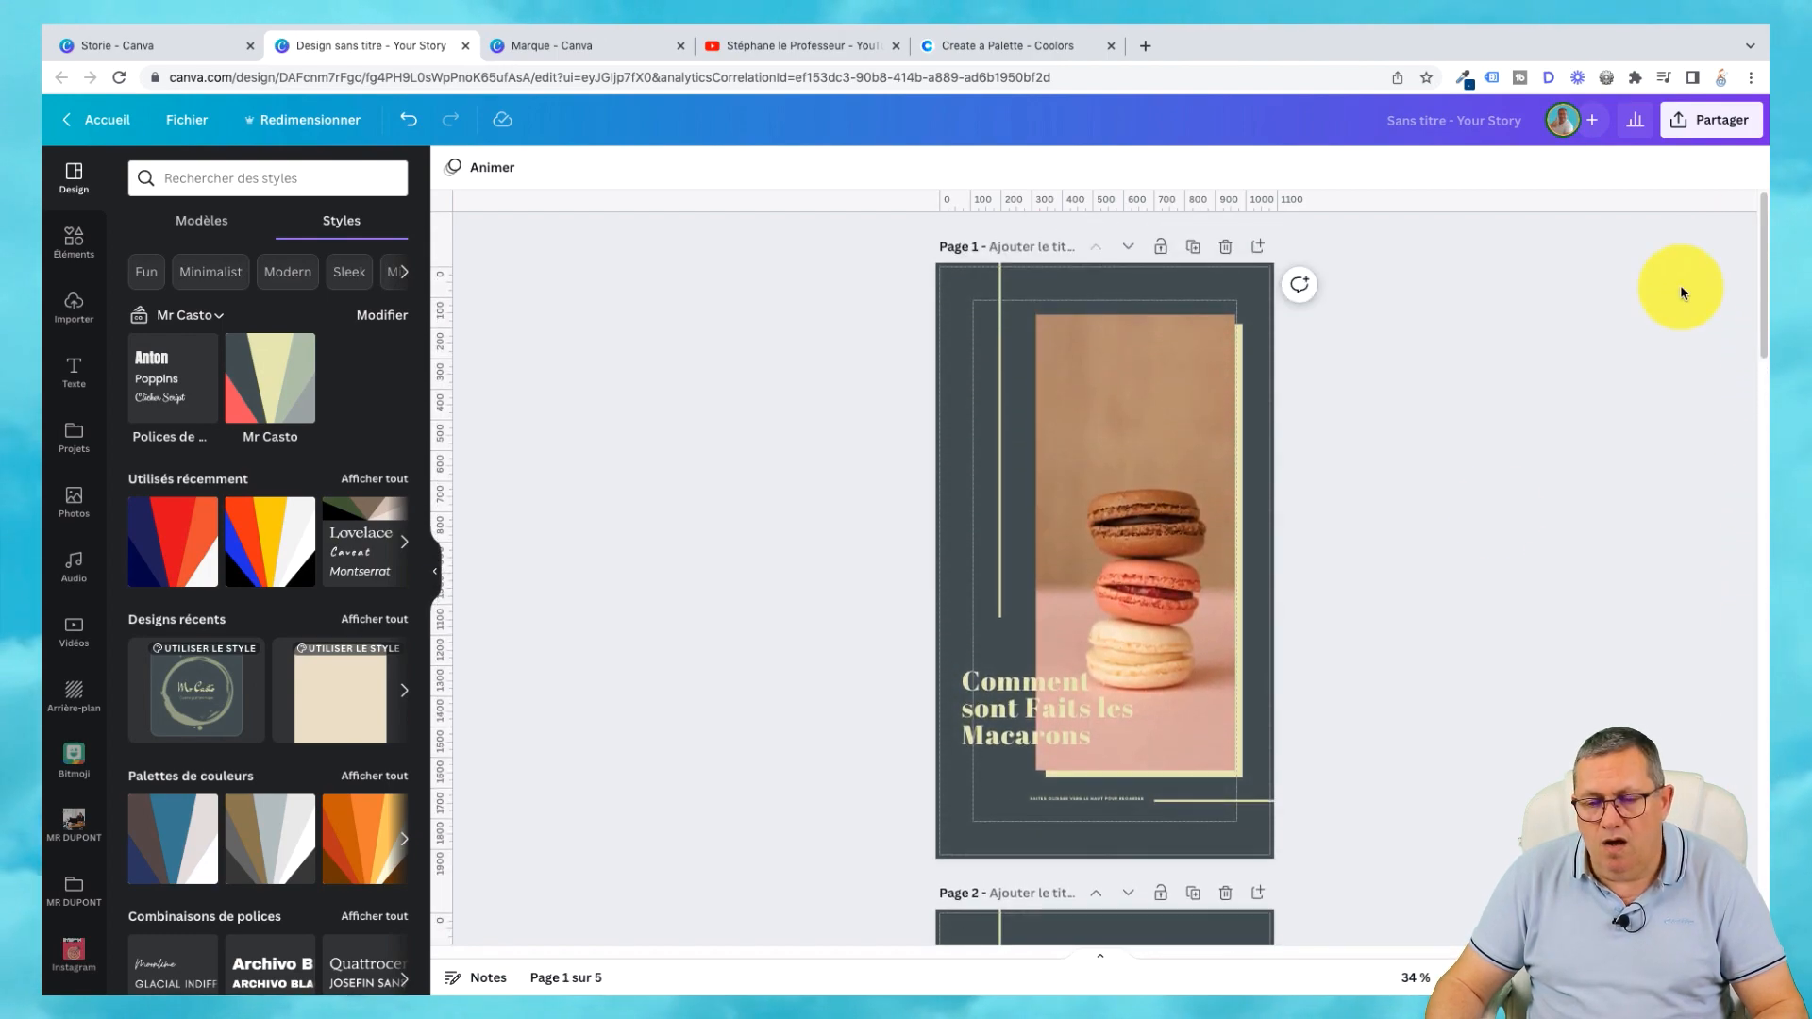
{"action": "left_click", "coordinate": [1023, 700]}
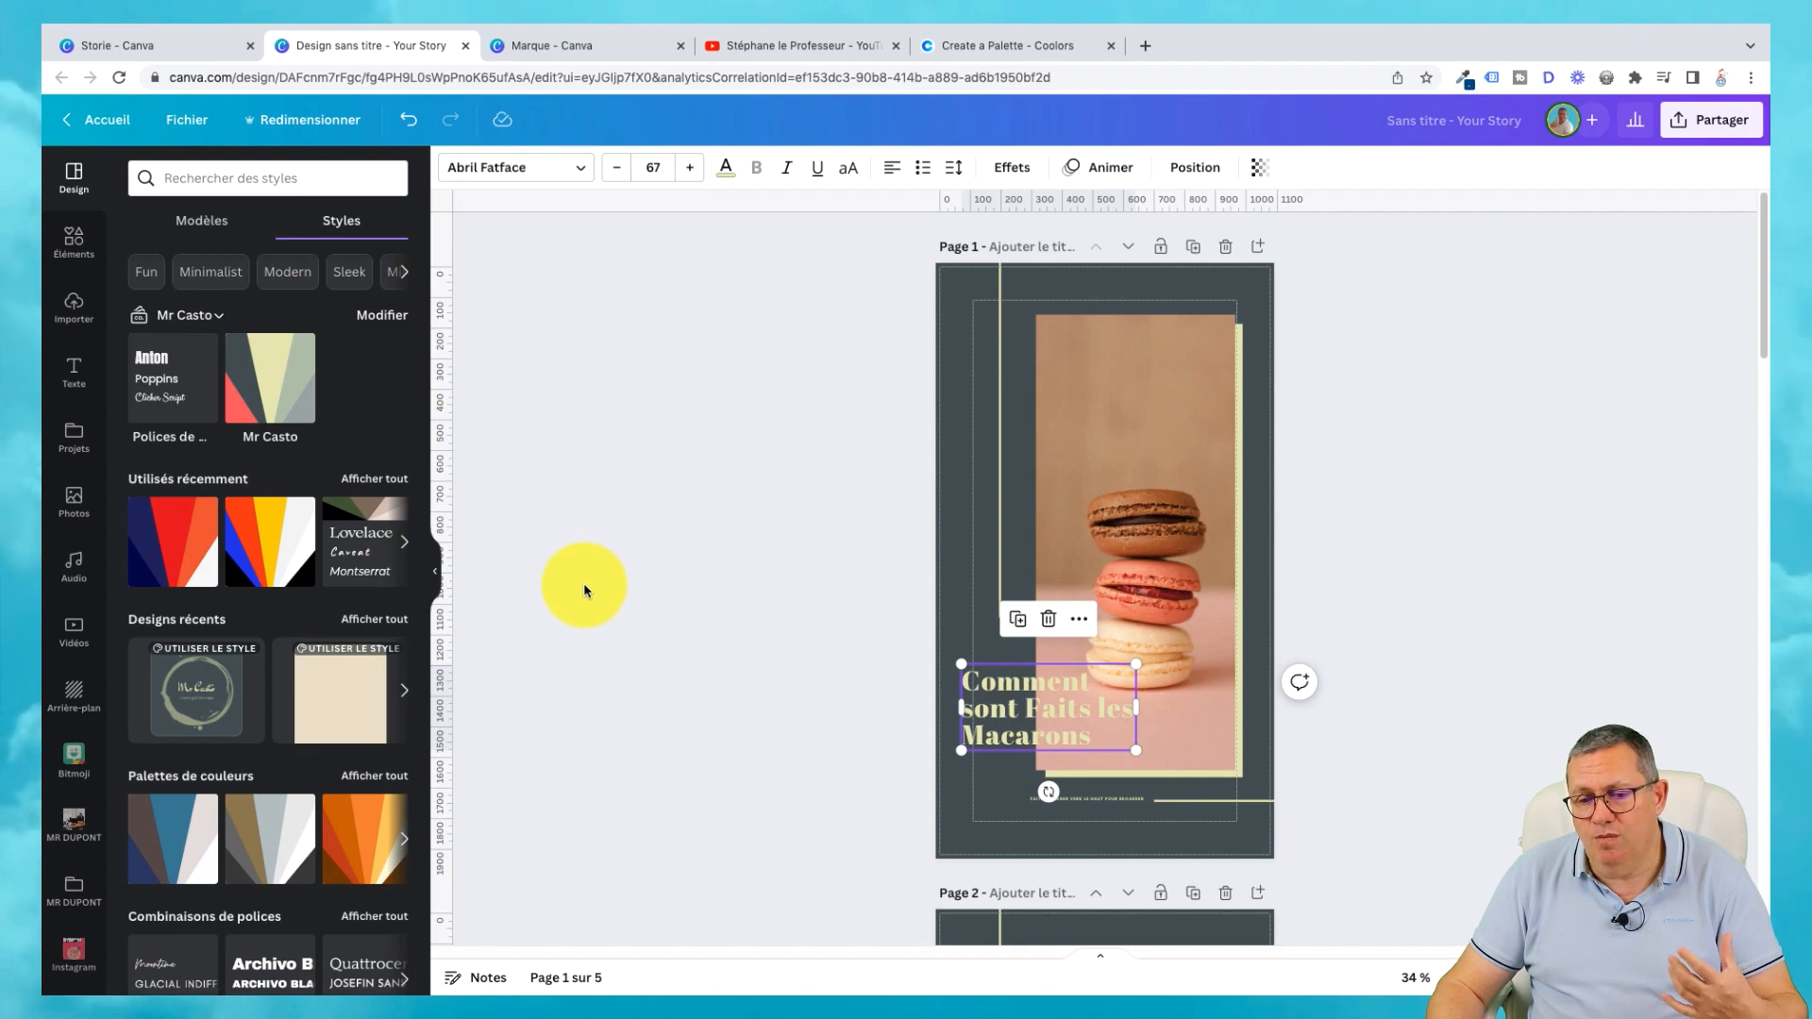
{"action": "left_click", "coordinate": [670, 570]}
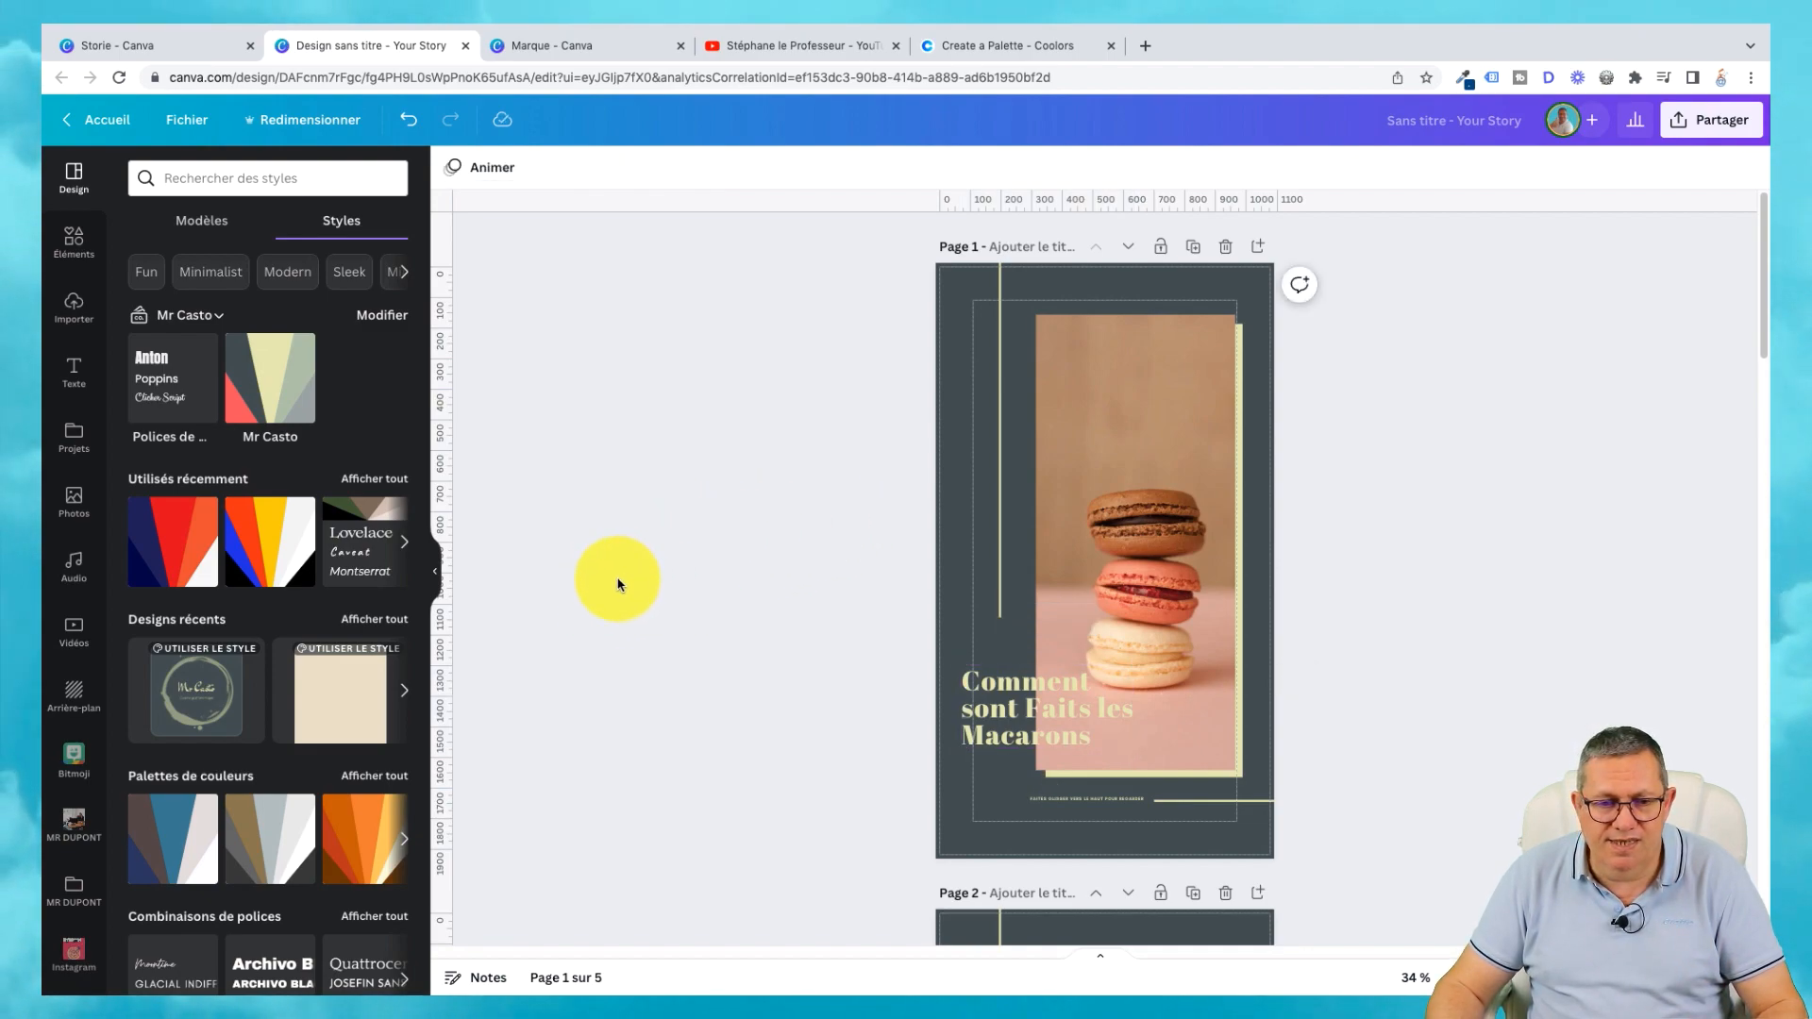
{"action": "left_click", "coordinate": [161, 383]}
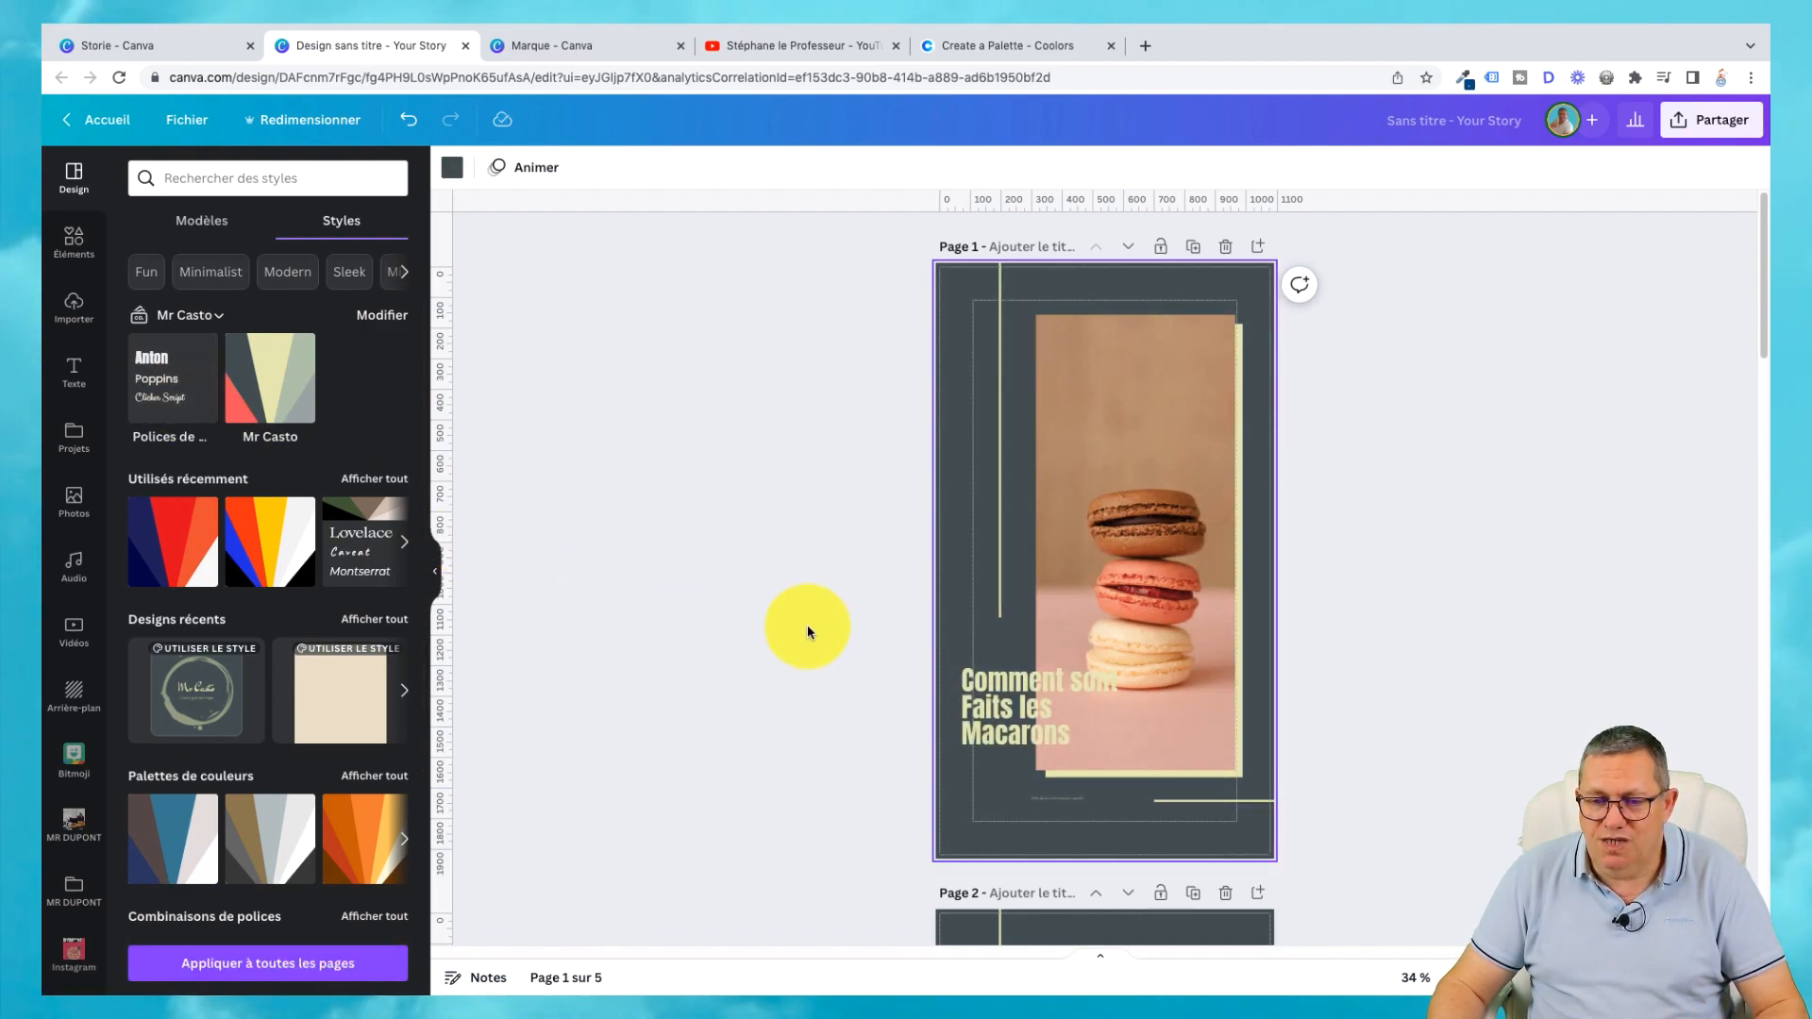
{"action": "left_click", "coordinate": [227, 965]}
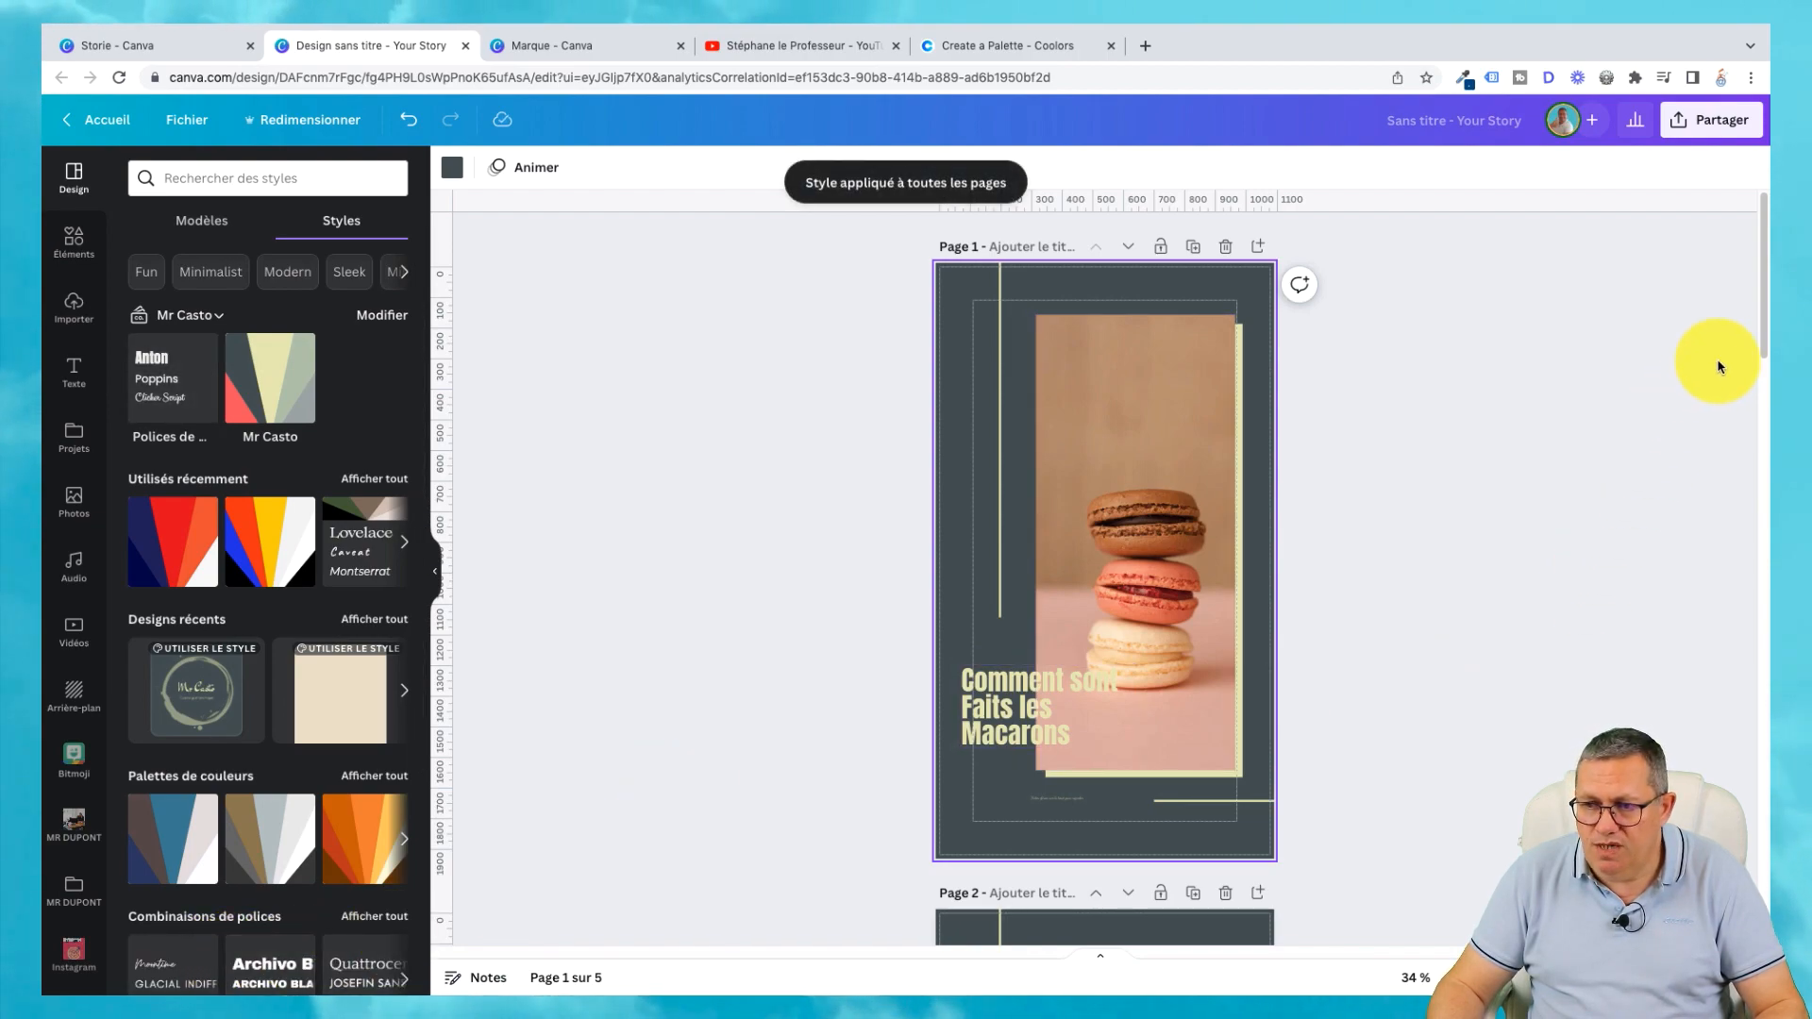
Examine the brand fonts and colours on pages 2 to 4, checking the heading and macaron photo on page 2.
{"action": "left_click_drag", "start_coordinate": [1760, 324], "coordinate": [1759, 467]}
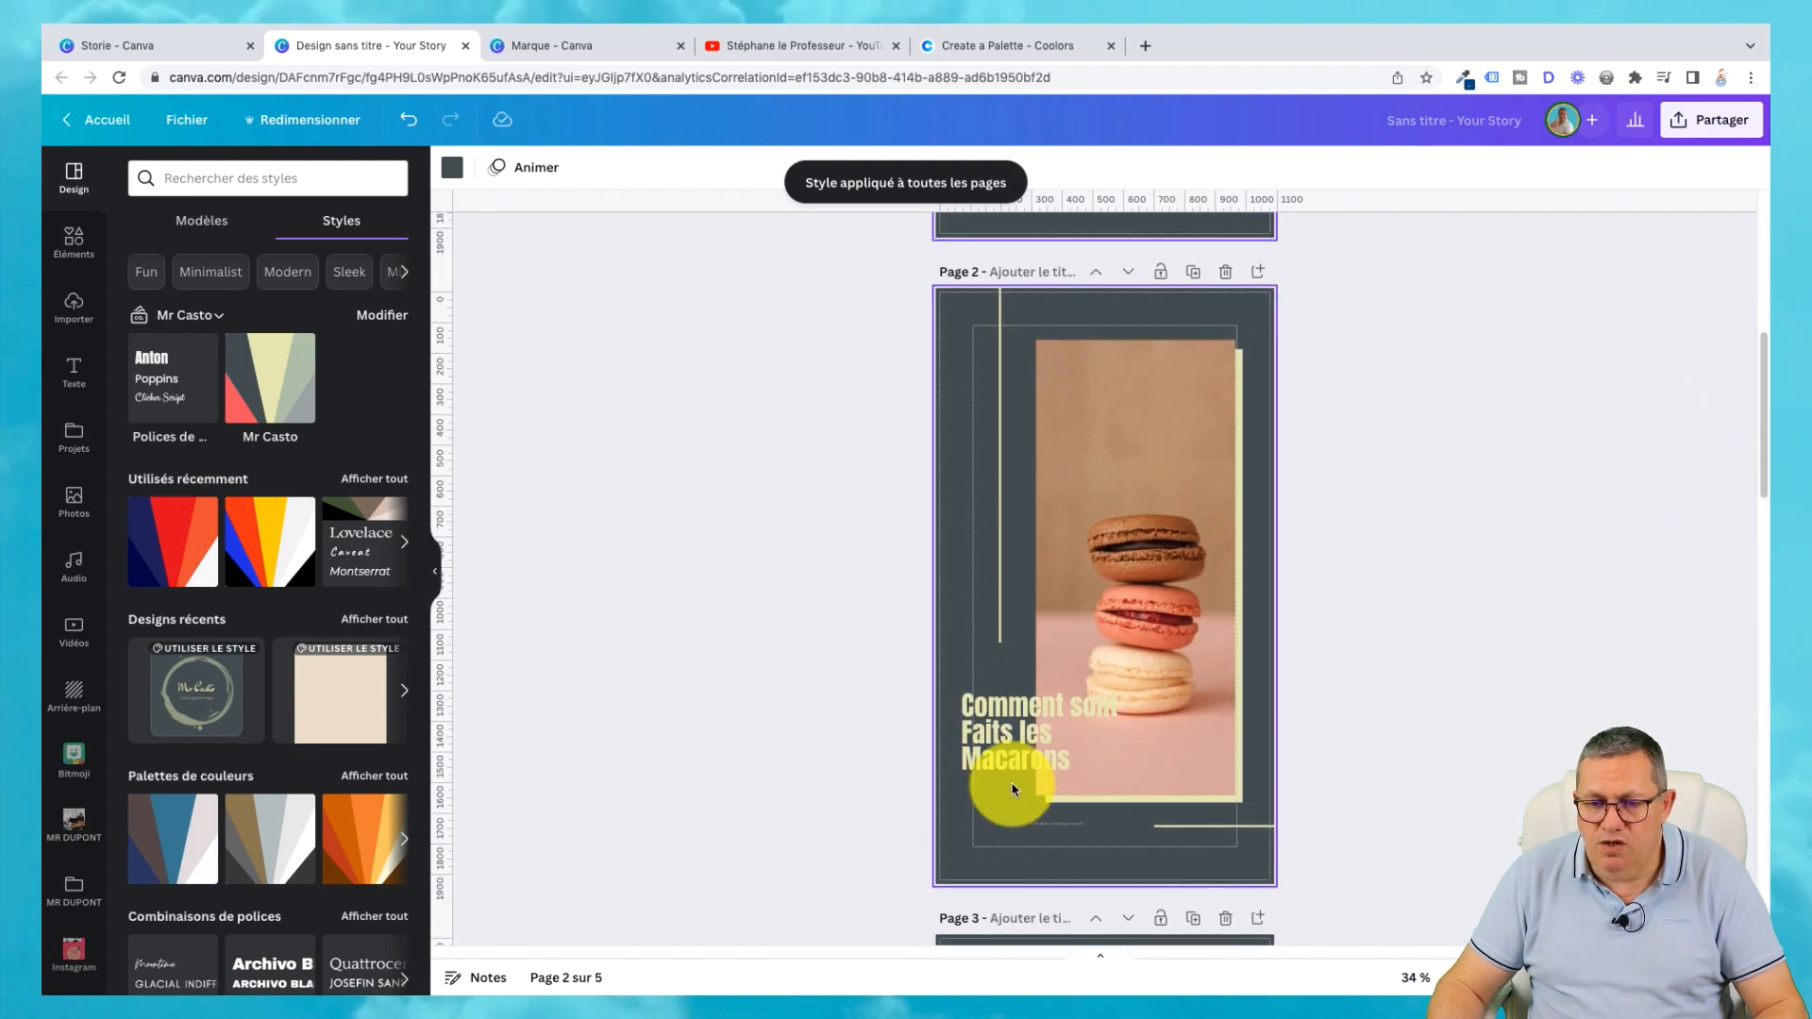
{"action": "left_click", "coordinate": [981, 732]}
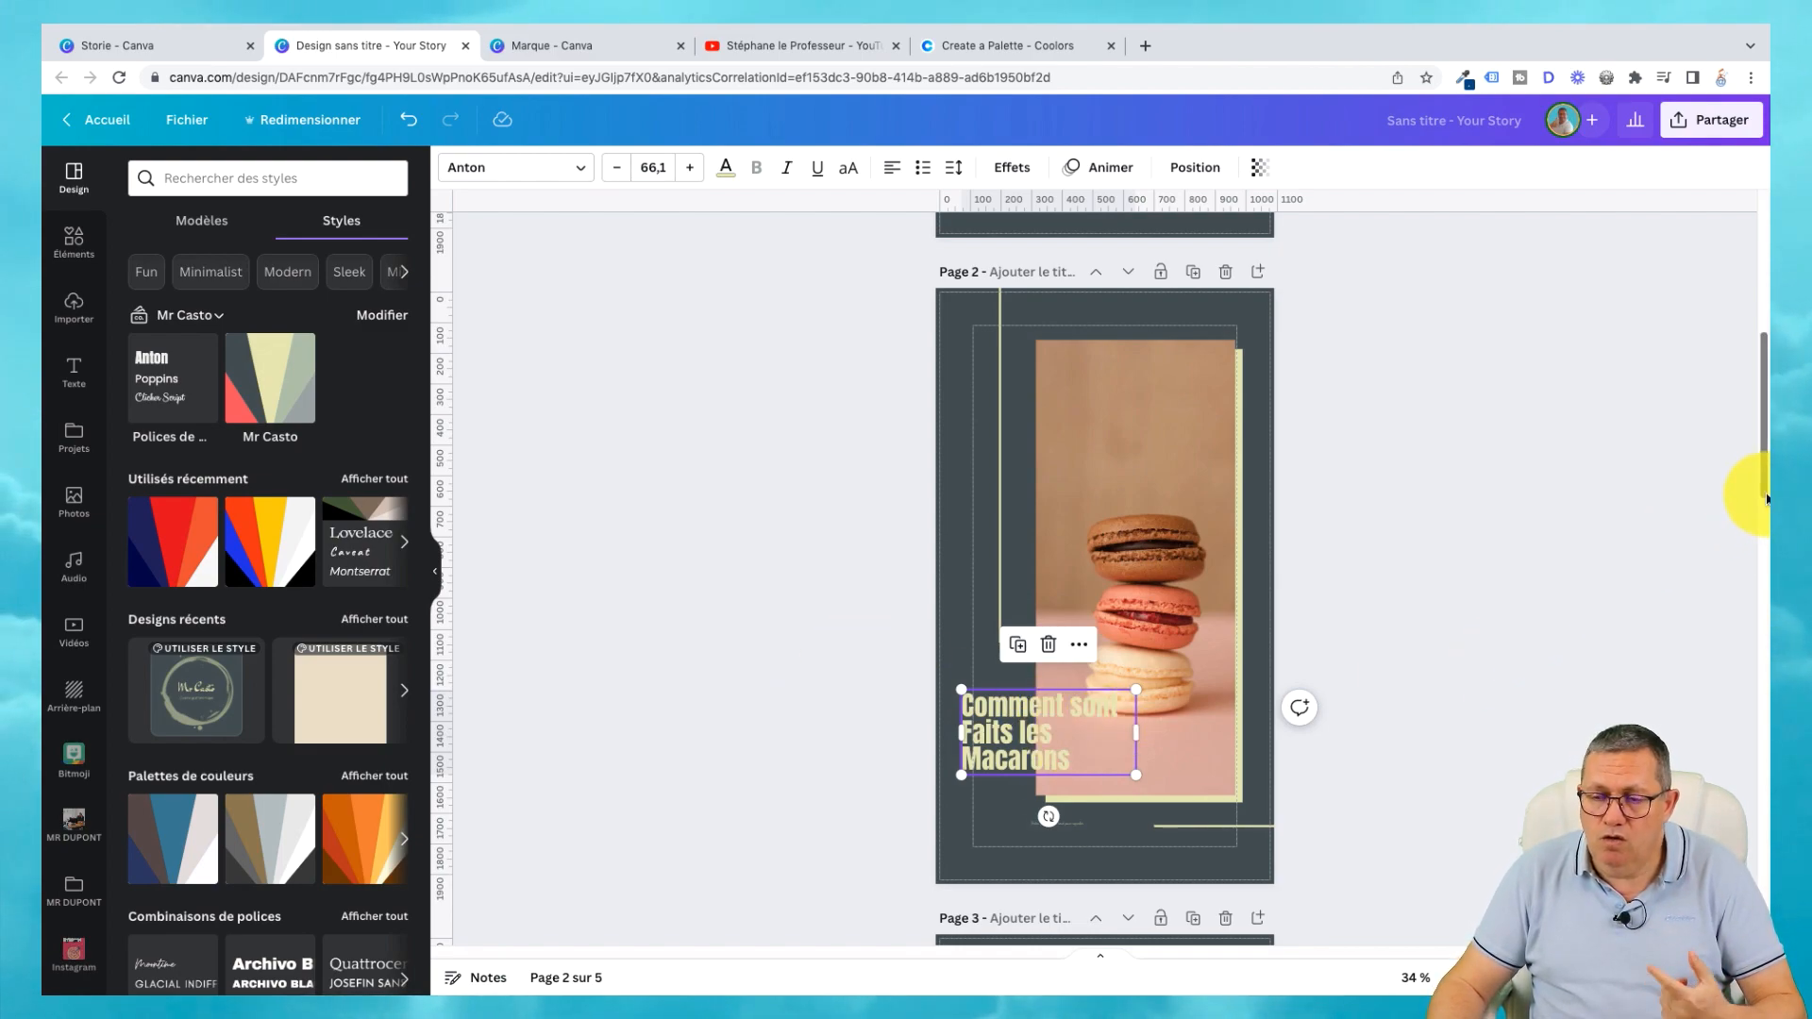
{"action": "left_click_drag", "start_coordinate": [1763, 489], "coordinate": [1767, 648]}
{"action": "scroll", "coordinate": [1747, 609], "scroll_direction": "down", "scroll_amount": 5}
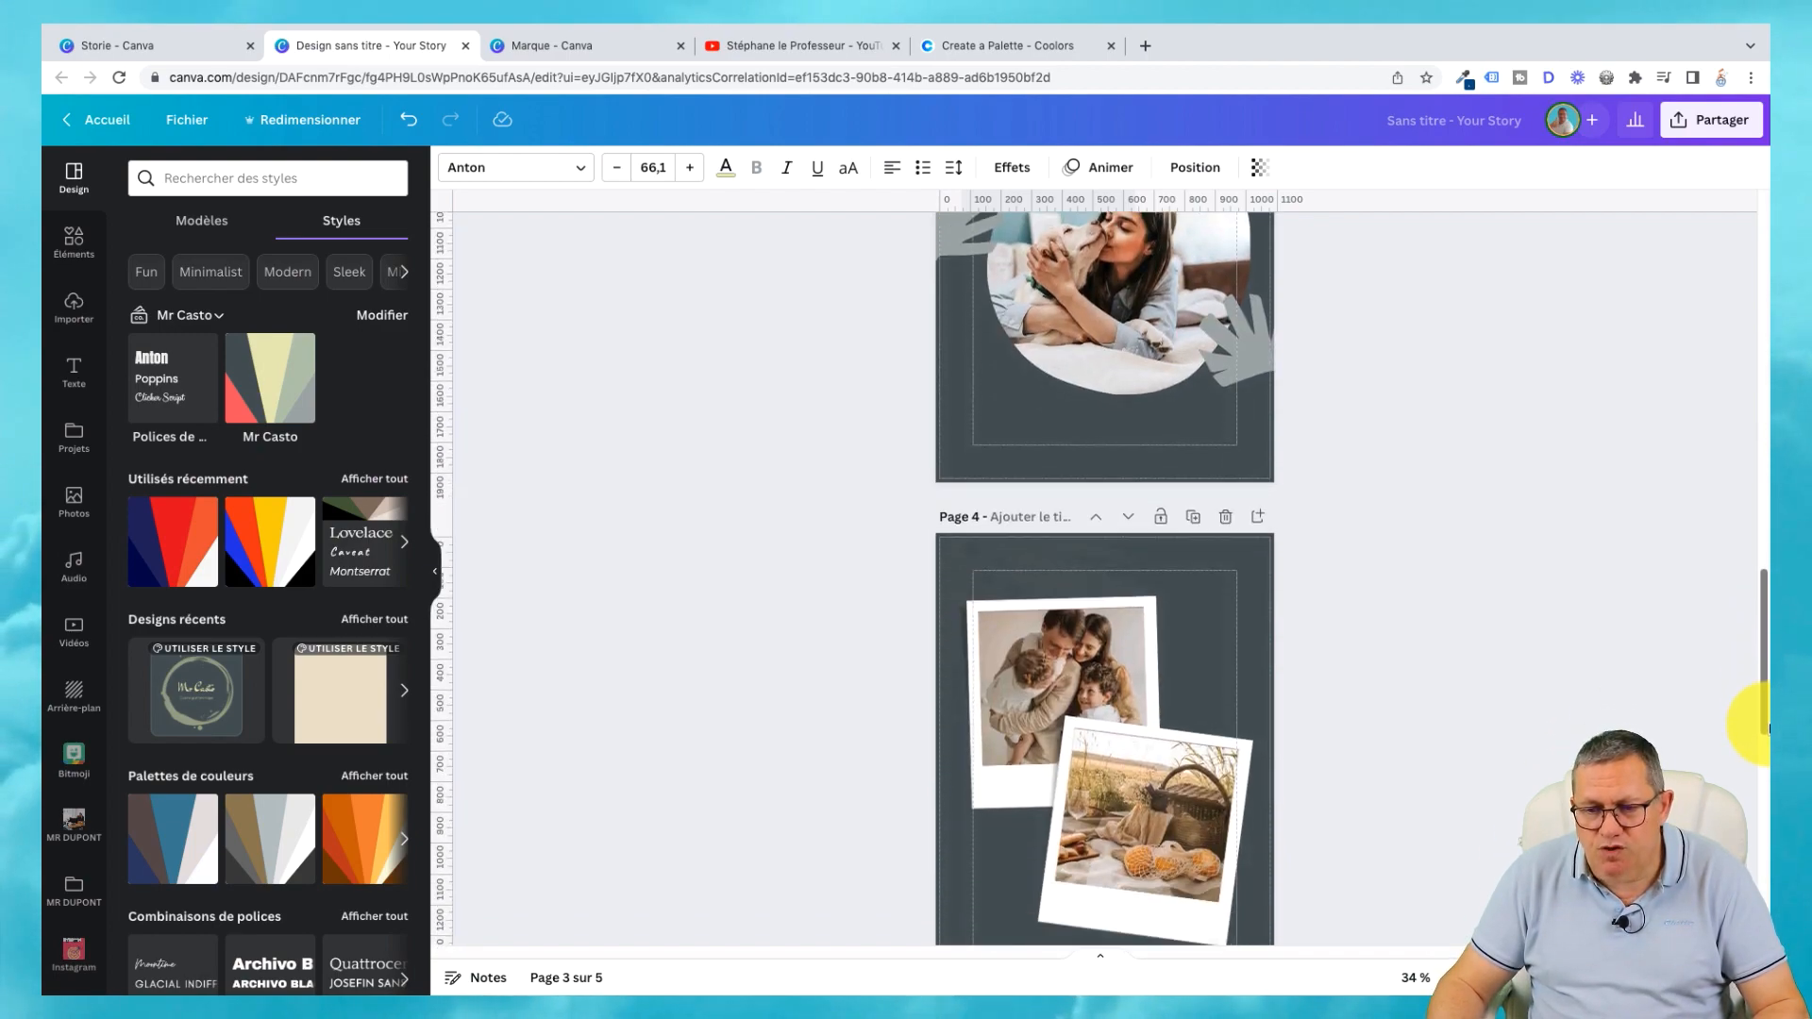
{"action": "scroll", "coordinate": [1747, 613], "scroll_direction": "up", "scroll_amount": 5}
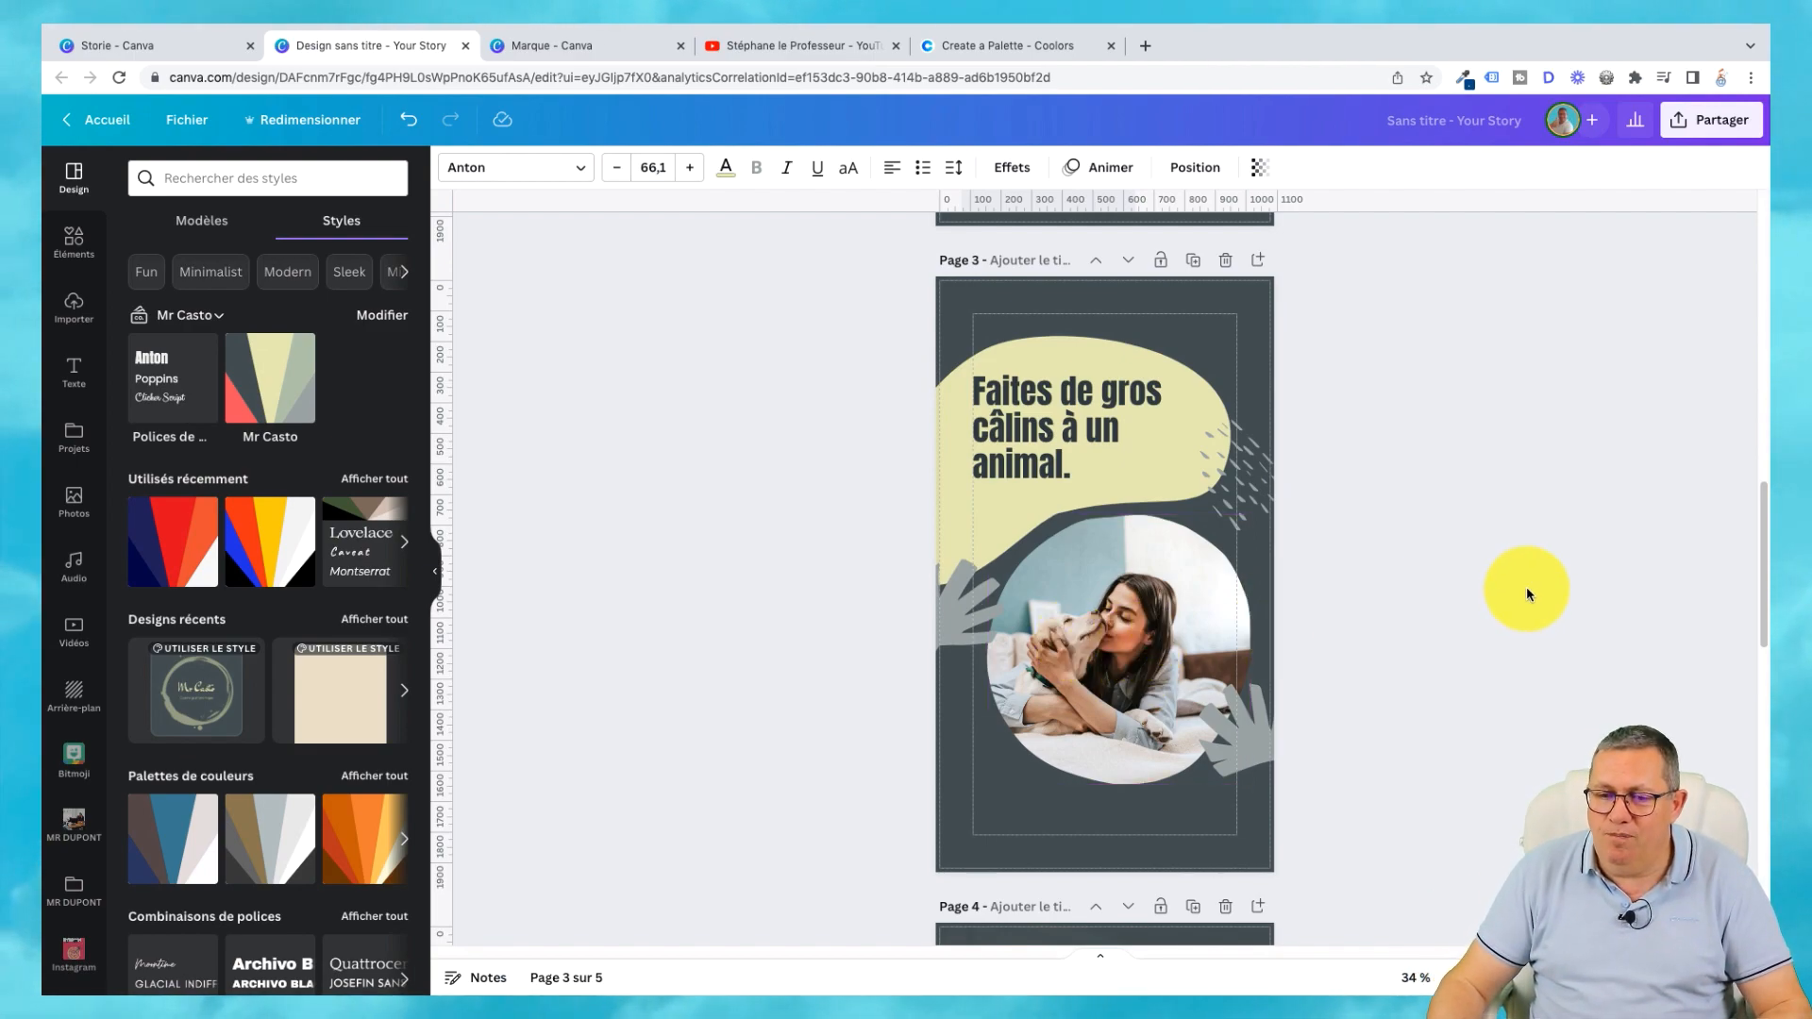
{"action": "mouse_move", "coordinate": [1761, 568]}
{"action": "left_mouse_down"}
{"action": "mouse_move", "coordinate": [1768, 802]}
{"action": "mouse_move", "coordinate": [1752, 581]}
{"action": "left_mouse_up"}
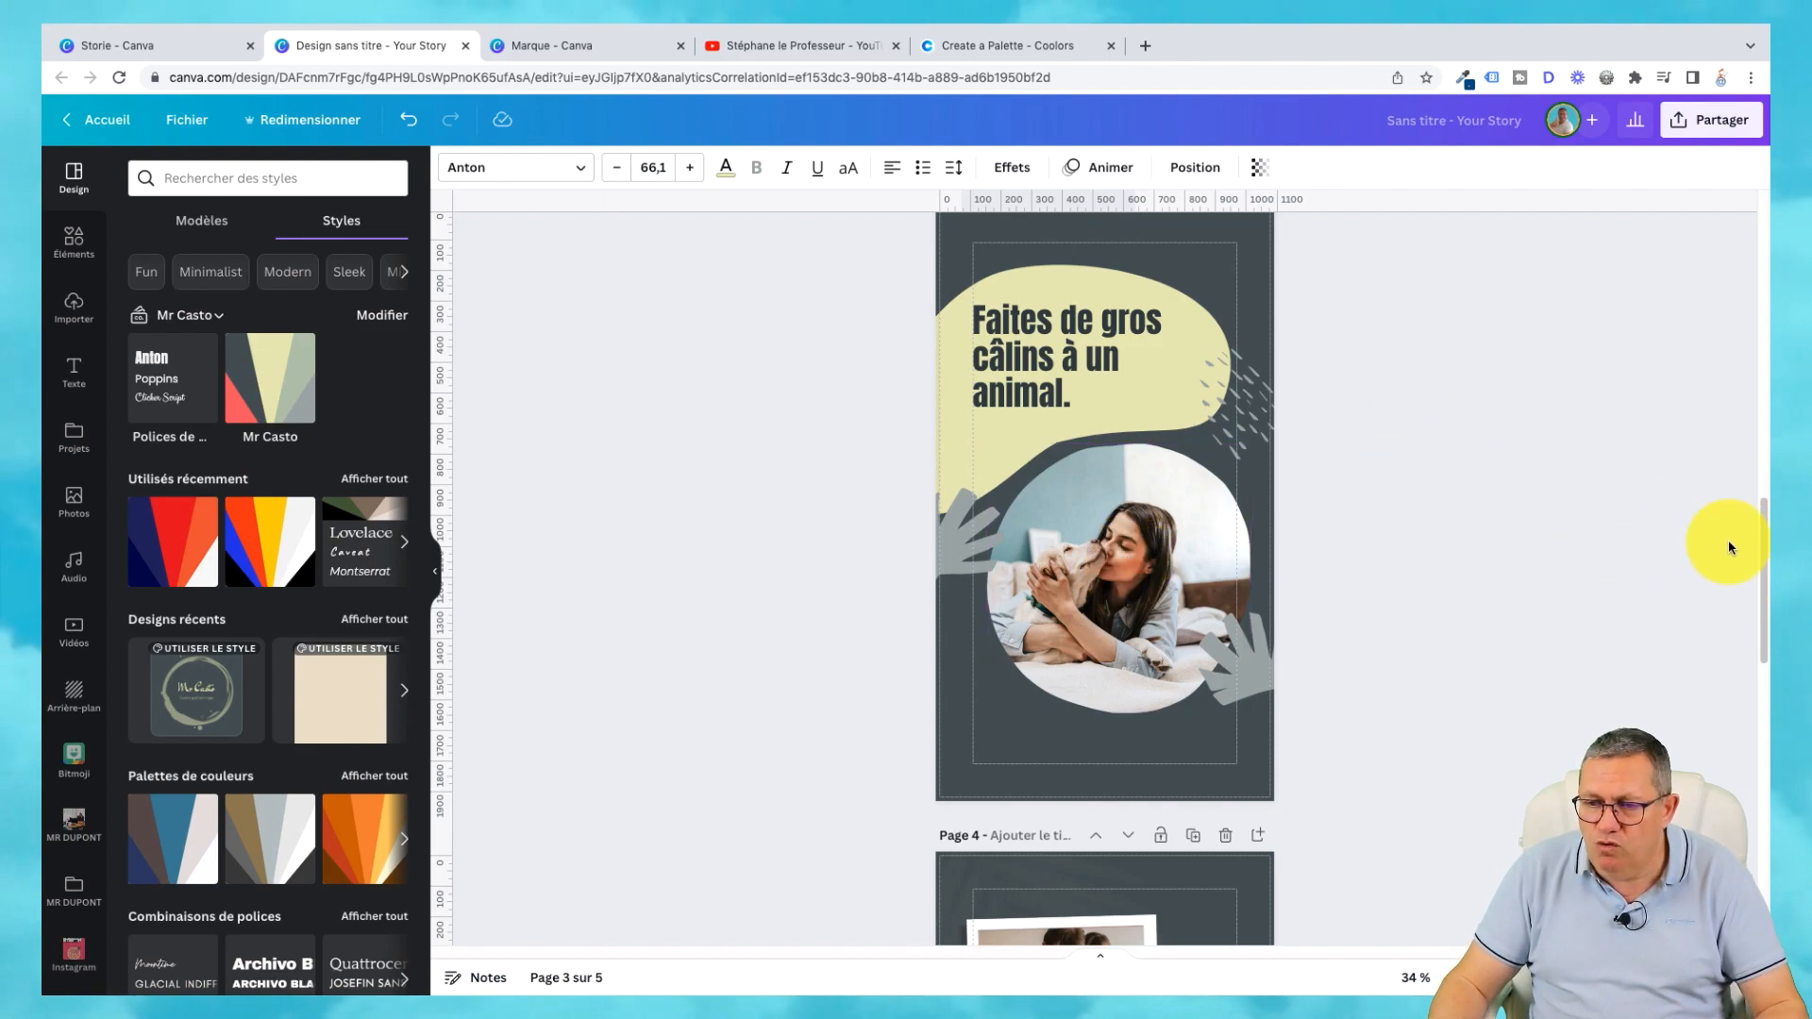
{"action": "left_click_drag", "start_coordinate": [1765, 538], "coordinate": [1747, 364]}
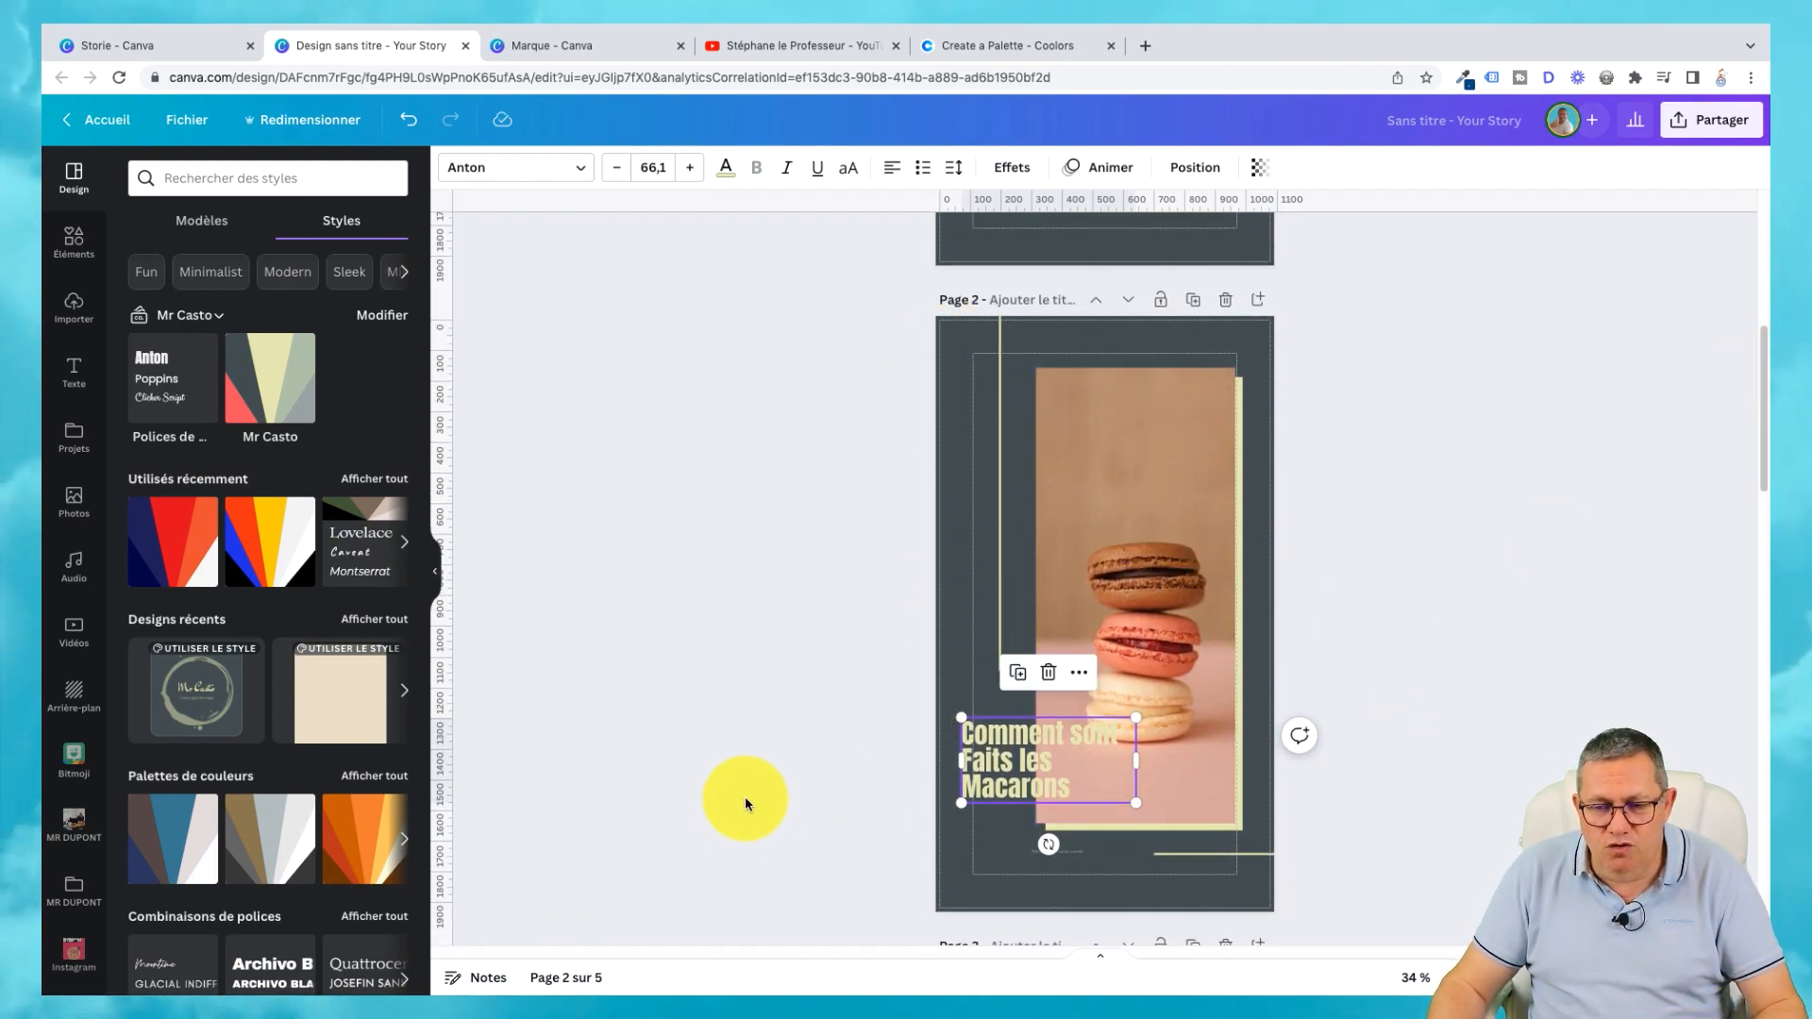
{"action": "left_click", "coordinate": [1124, 530]}
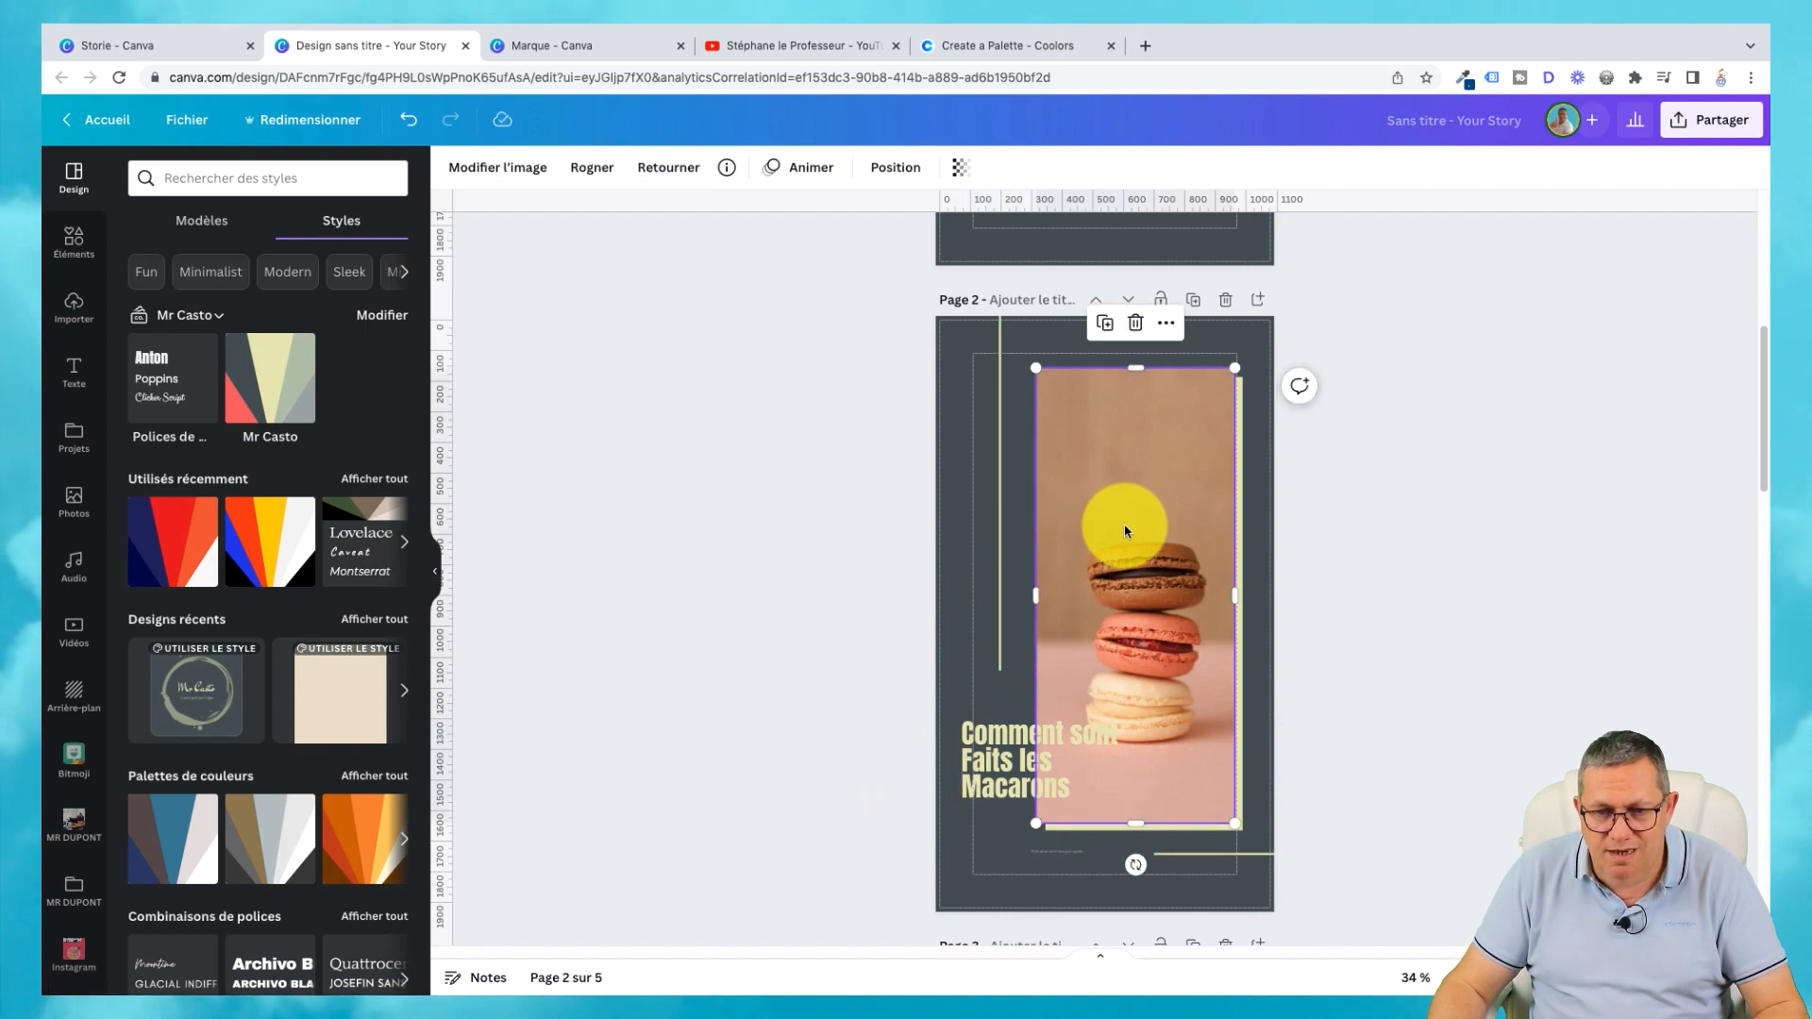
Set the hue of page 2's macaron photo to 17, undoing and redoing the change to compare it with the original.
{"action": "left_click", "coordinate": [495, 178]}
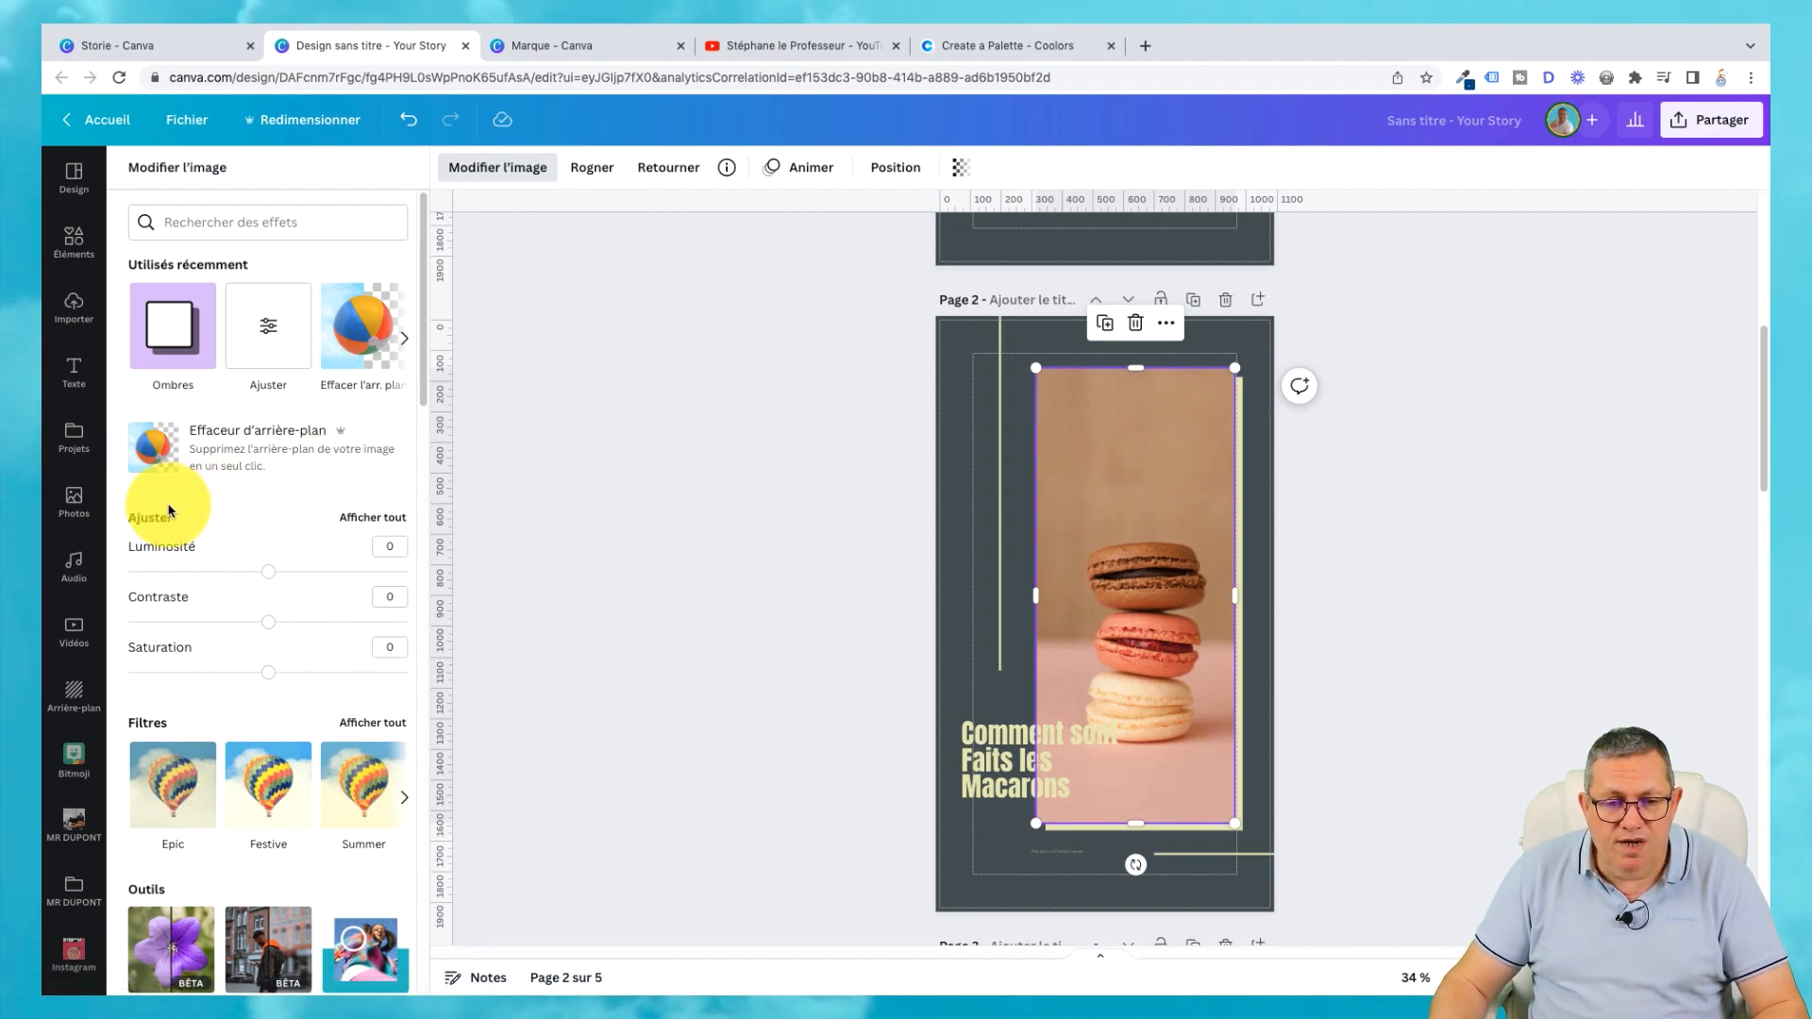
{"action": "left_click", "coordinate": [396, 518]}
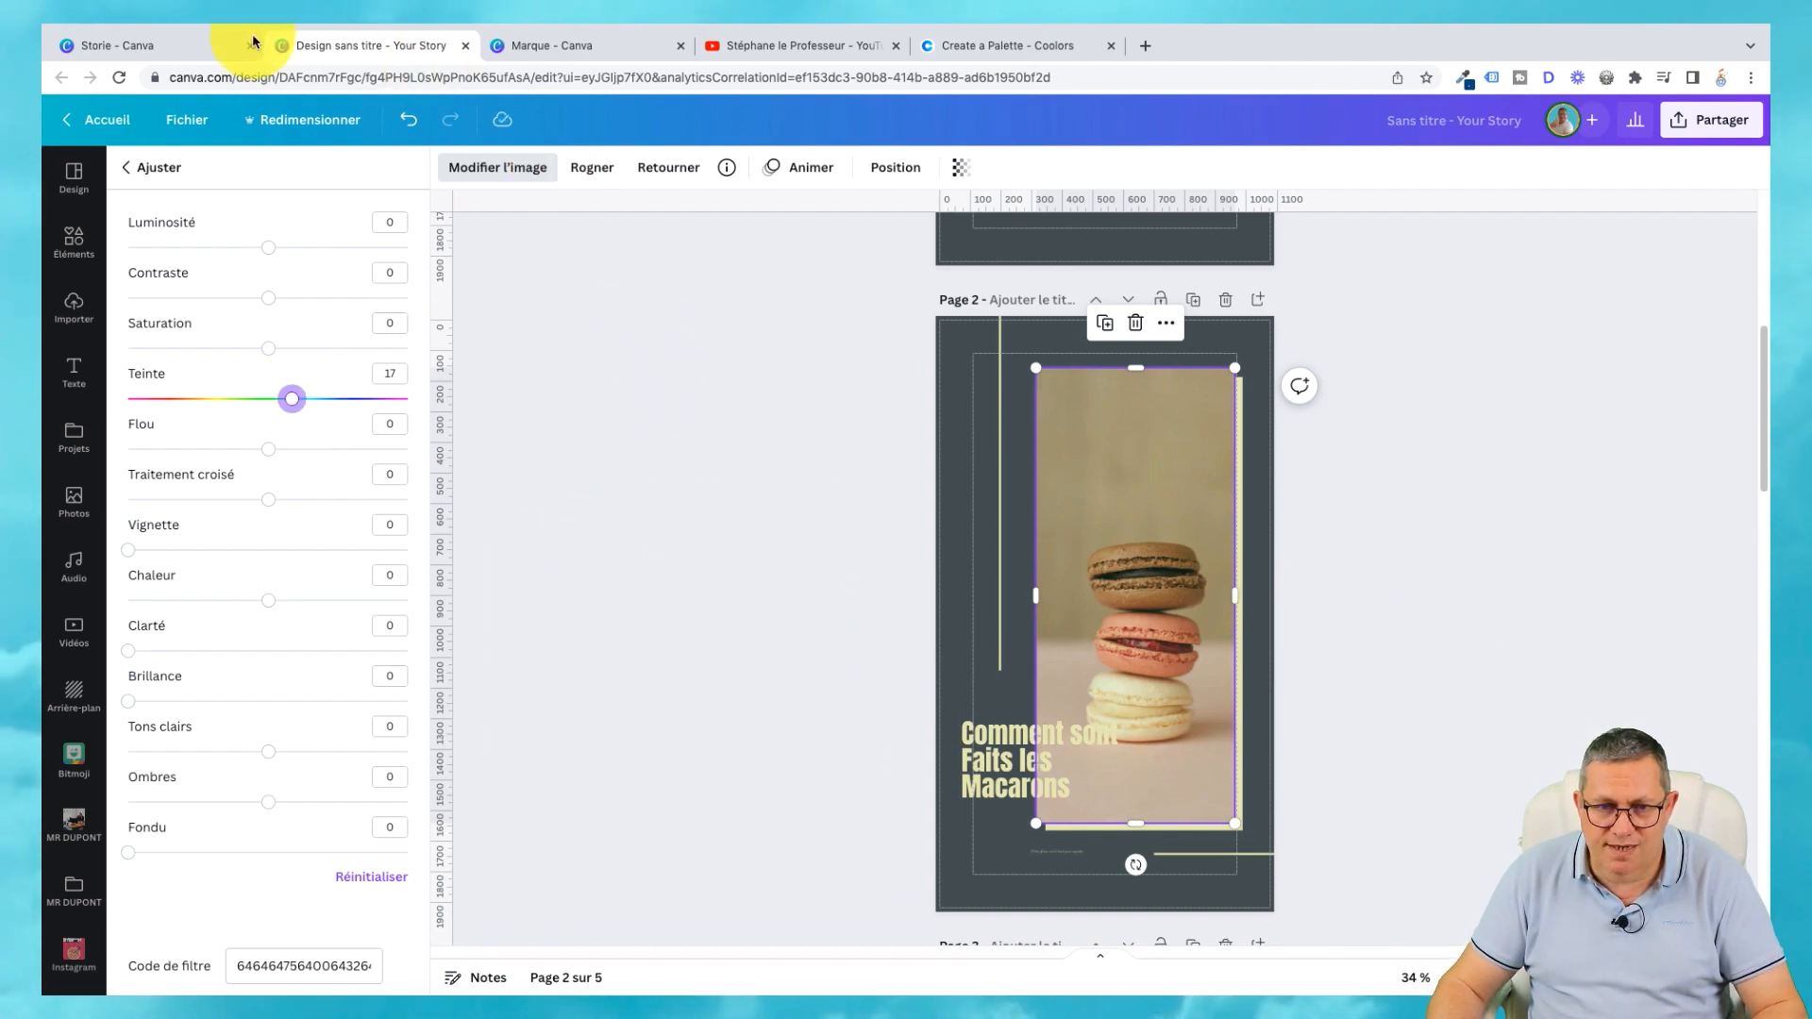
{"action": "left_click", "coordinate": [408, 121]}
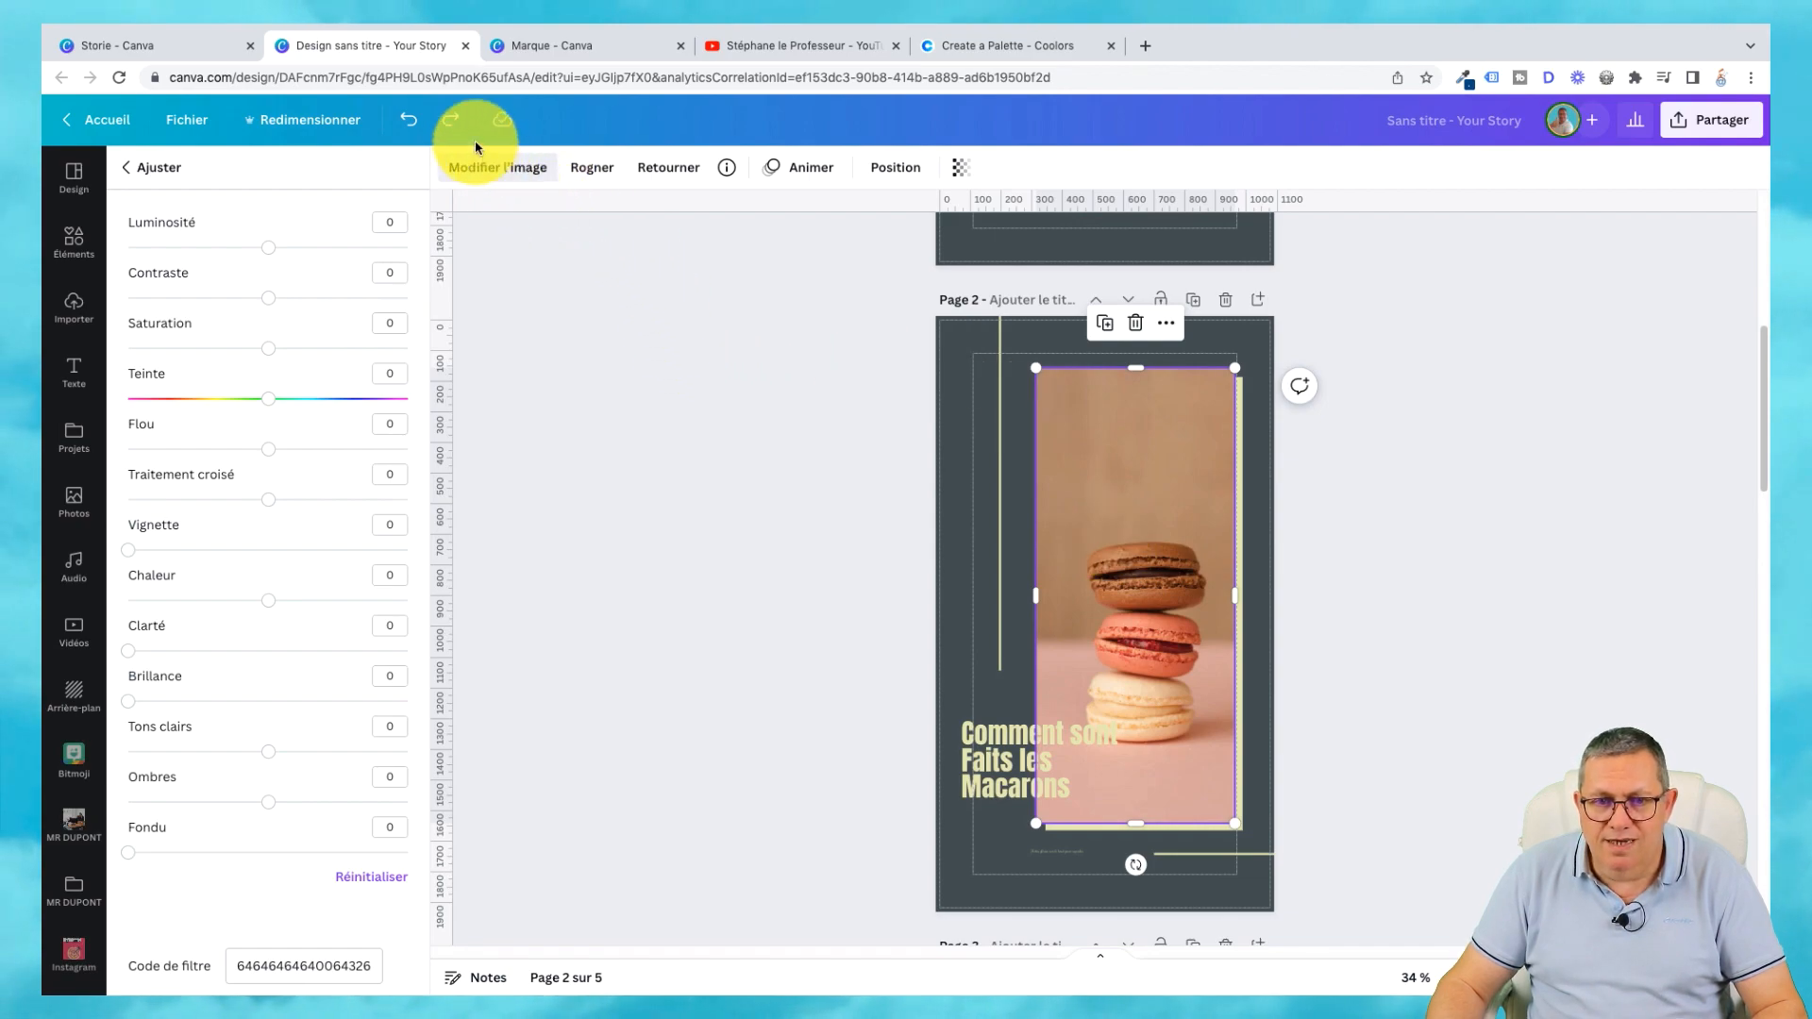
{"action": "left_click", "coordinate": [457, 121]}
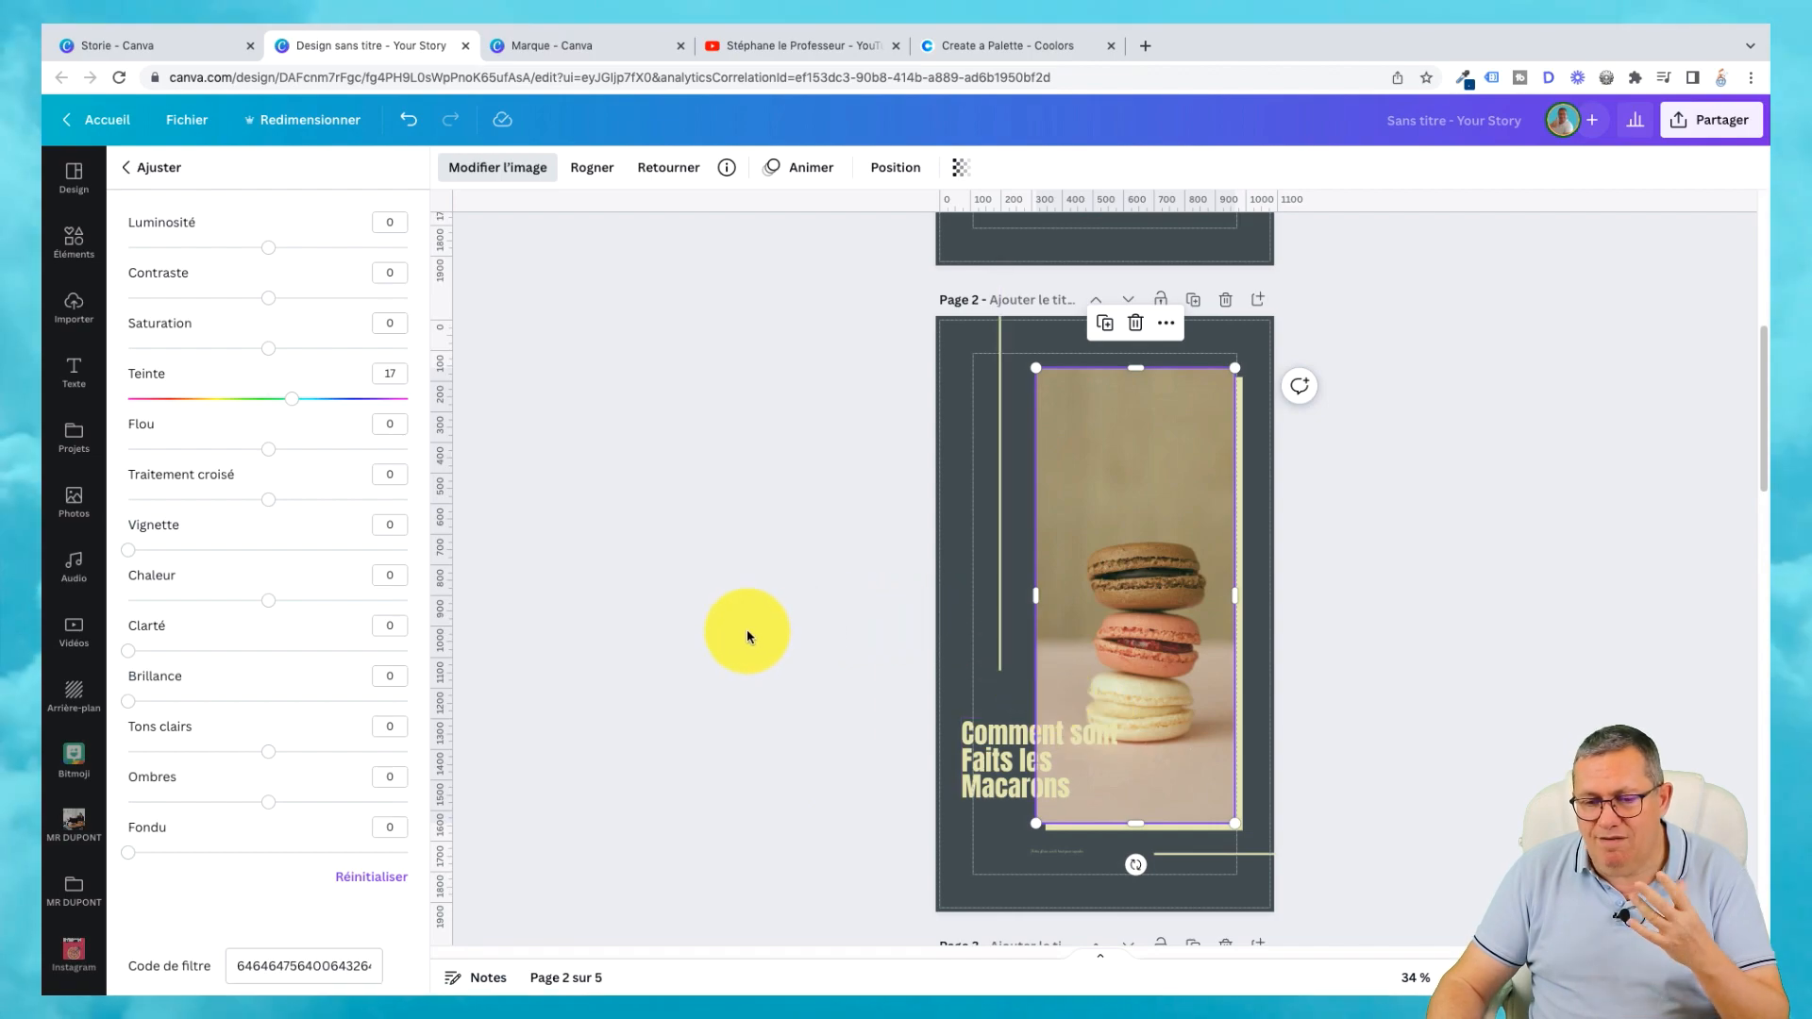
Turn page 3's photo of the woman and dog black and white, with saturation at -100 and hue at 0.
{"action": "left_click_drag", "start_coordinate": [1768, 410], "coordinate": [1768, 575]}
{"action": "left_click", "coordinate": [1120, 599]}
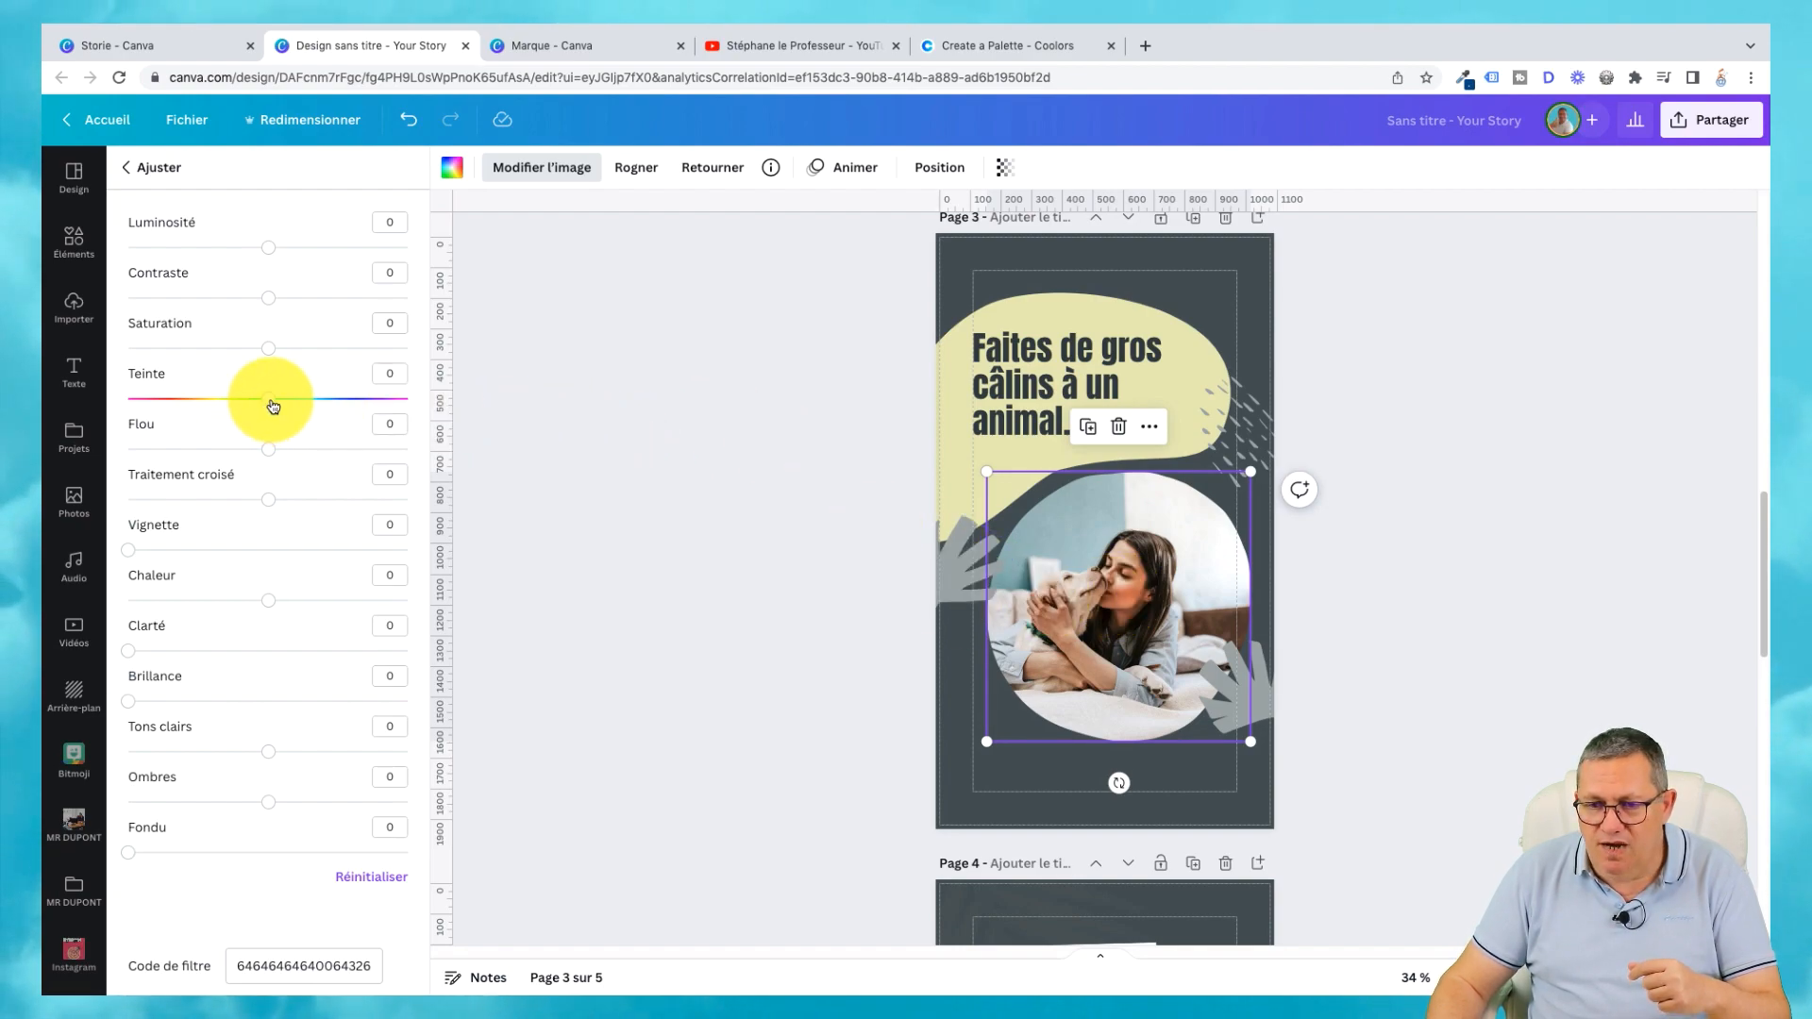
{"action": "mouse_move", "coordinate": [269, 406]}
{"action": "left_mouse_down"}
{"action": "mouse_move", "coordinate": [315, 400]}
{"action": "mouse_move", "coordinate": [279, 406]}
{"action": "left_mouse_up"}
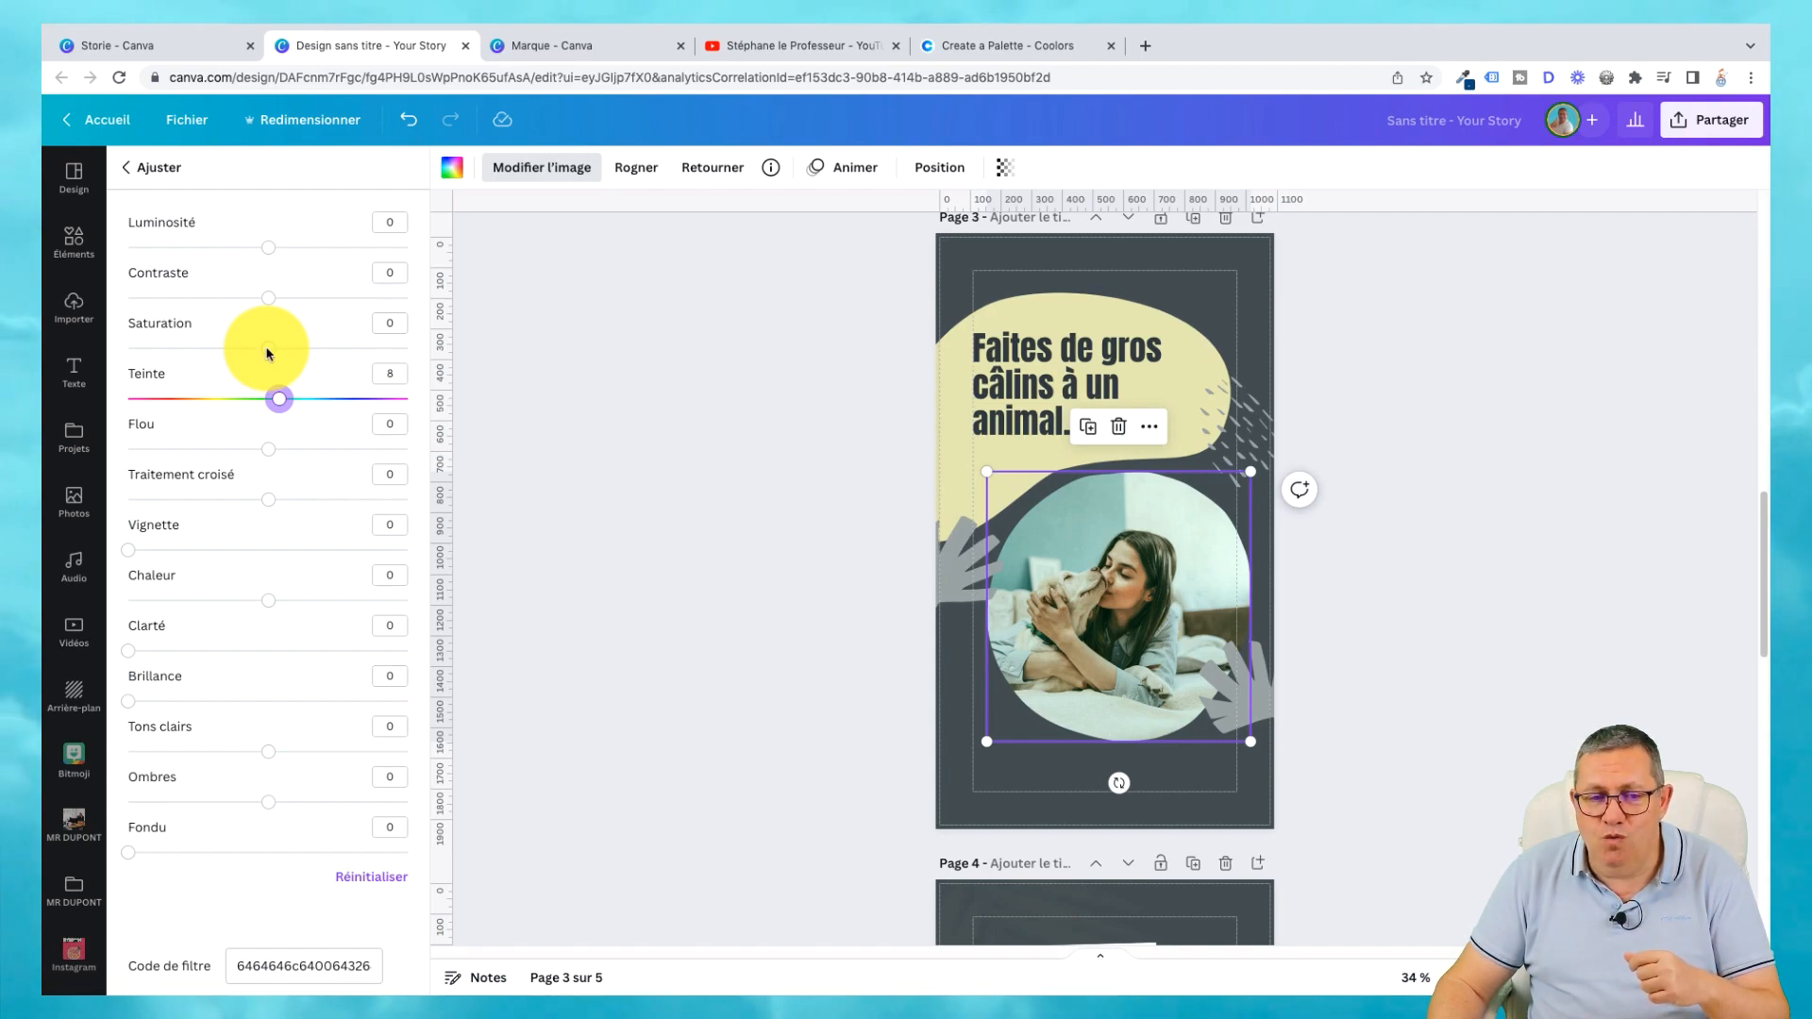
{"action": "left_click_drag", "start_coordinate": [268, 351], "coordinate": [123, 348]}
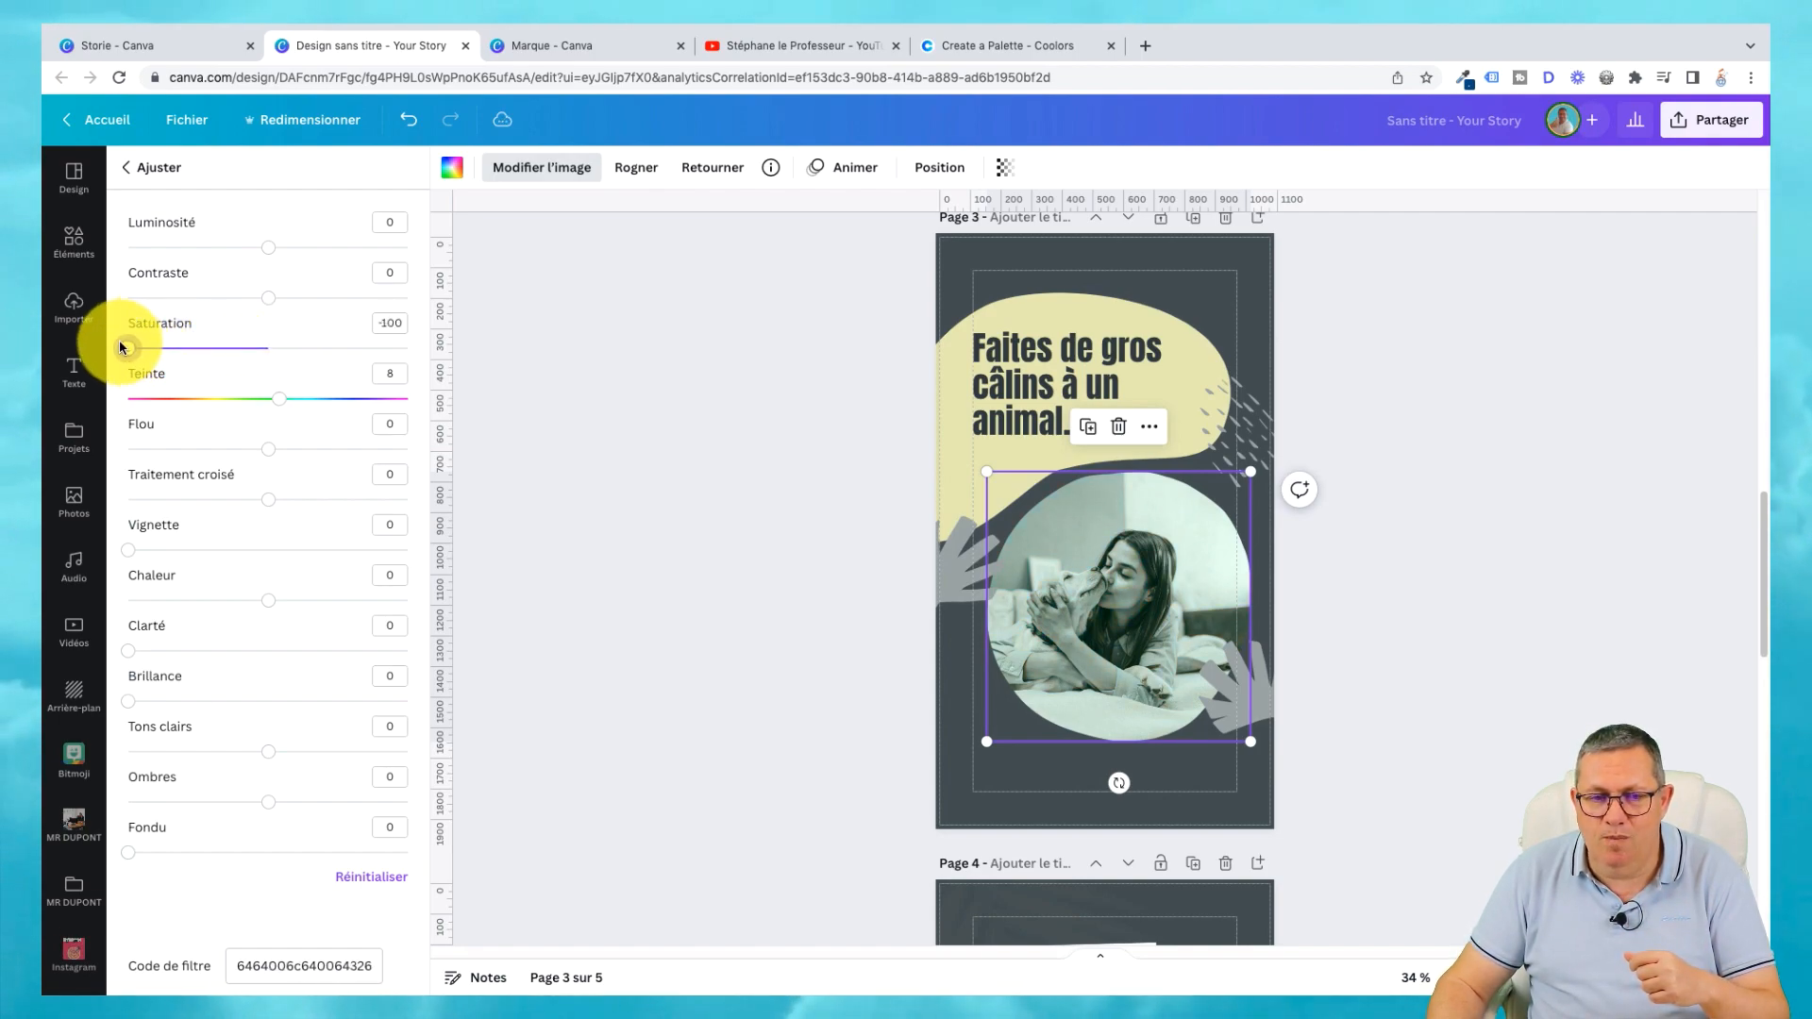
{"action": "left_click_drag", "start_coordinate": [281, 406], "coordinate": [264, 408]}
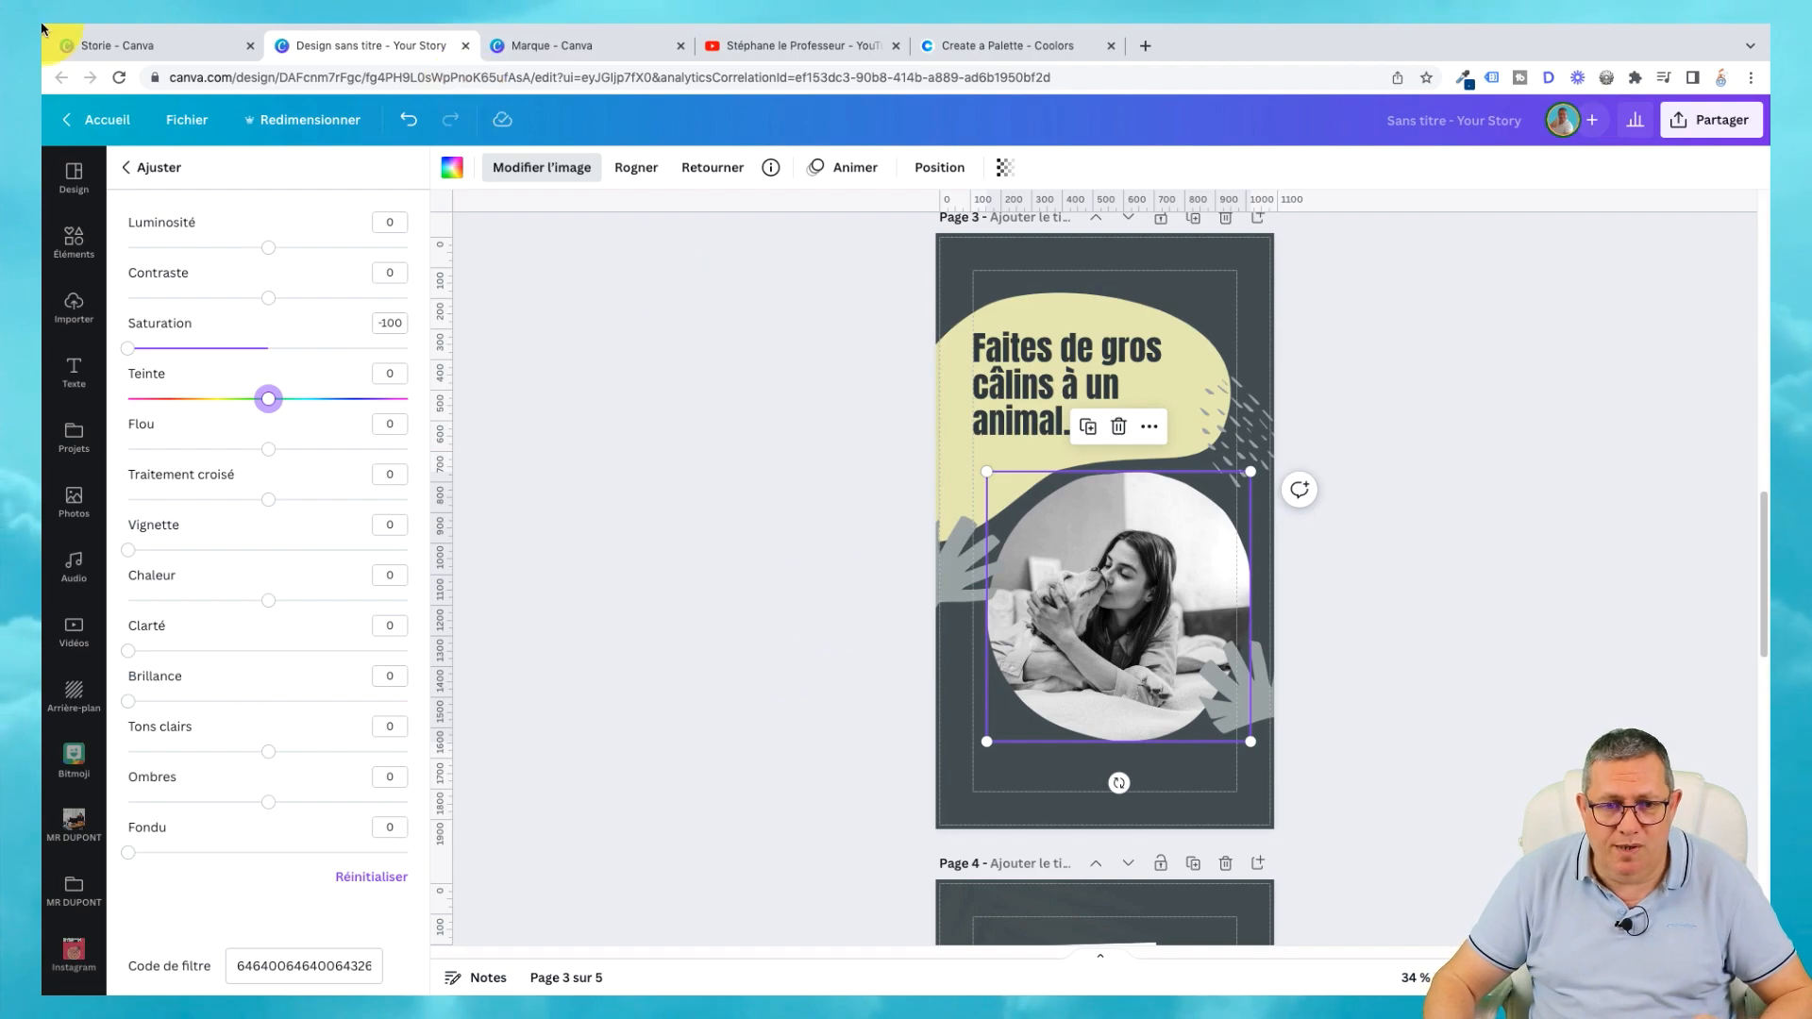
Title the story design "Storie" followed by the client's brand name.
{"action": "left_click_drag", "start_coordinate": [1765, 627], "coordinate": [1763, 307]}
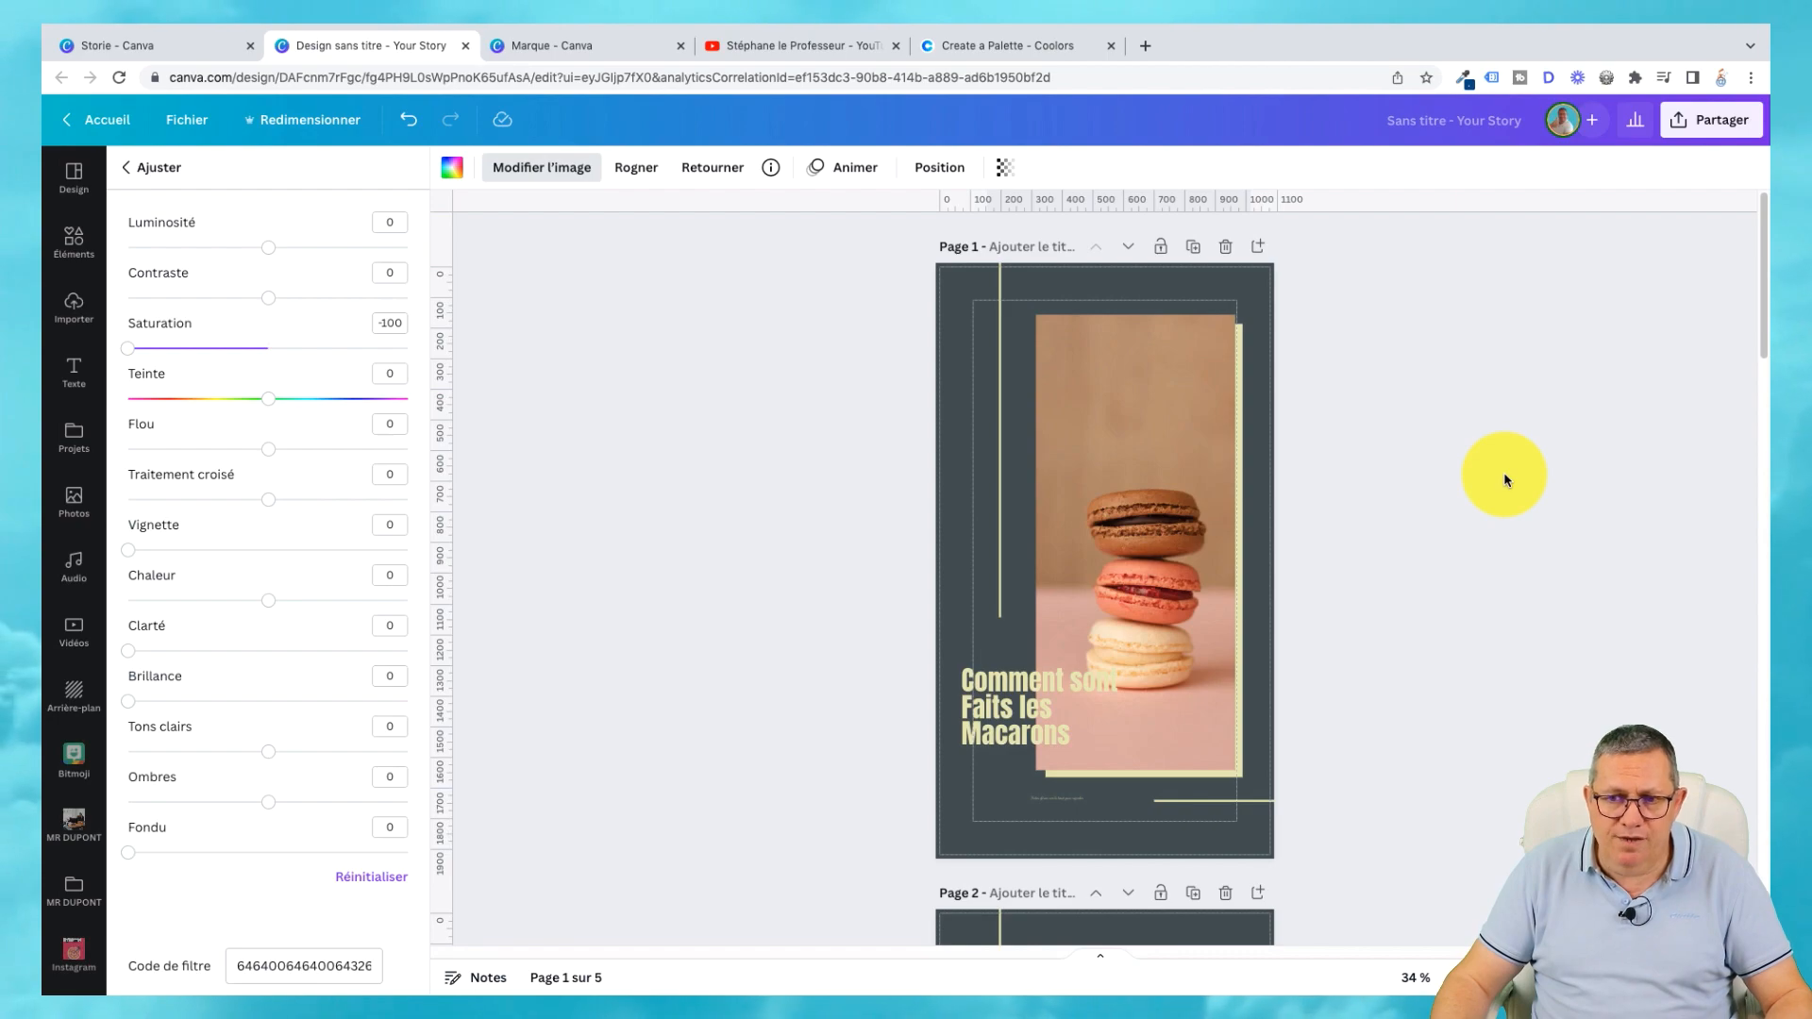
{"action": "left_click", "coordinate": [1387, 127]}
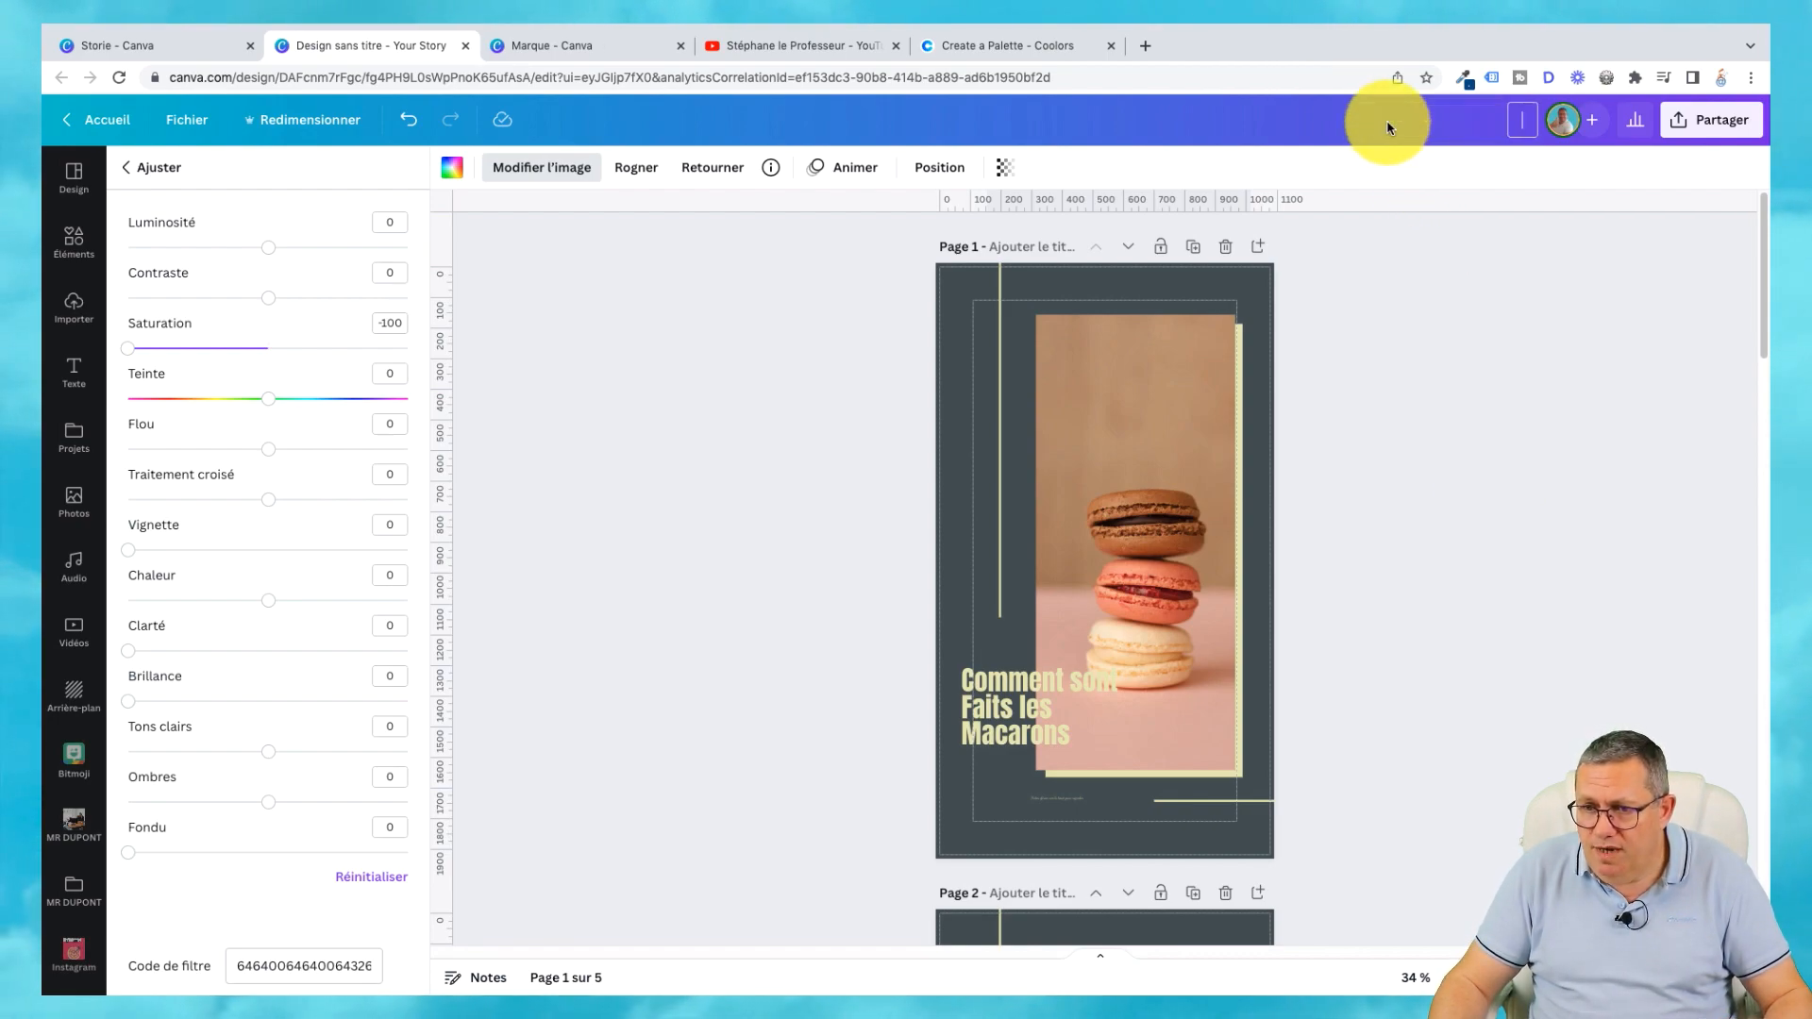
{"action": "type", "text": "St"}
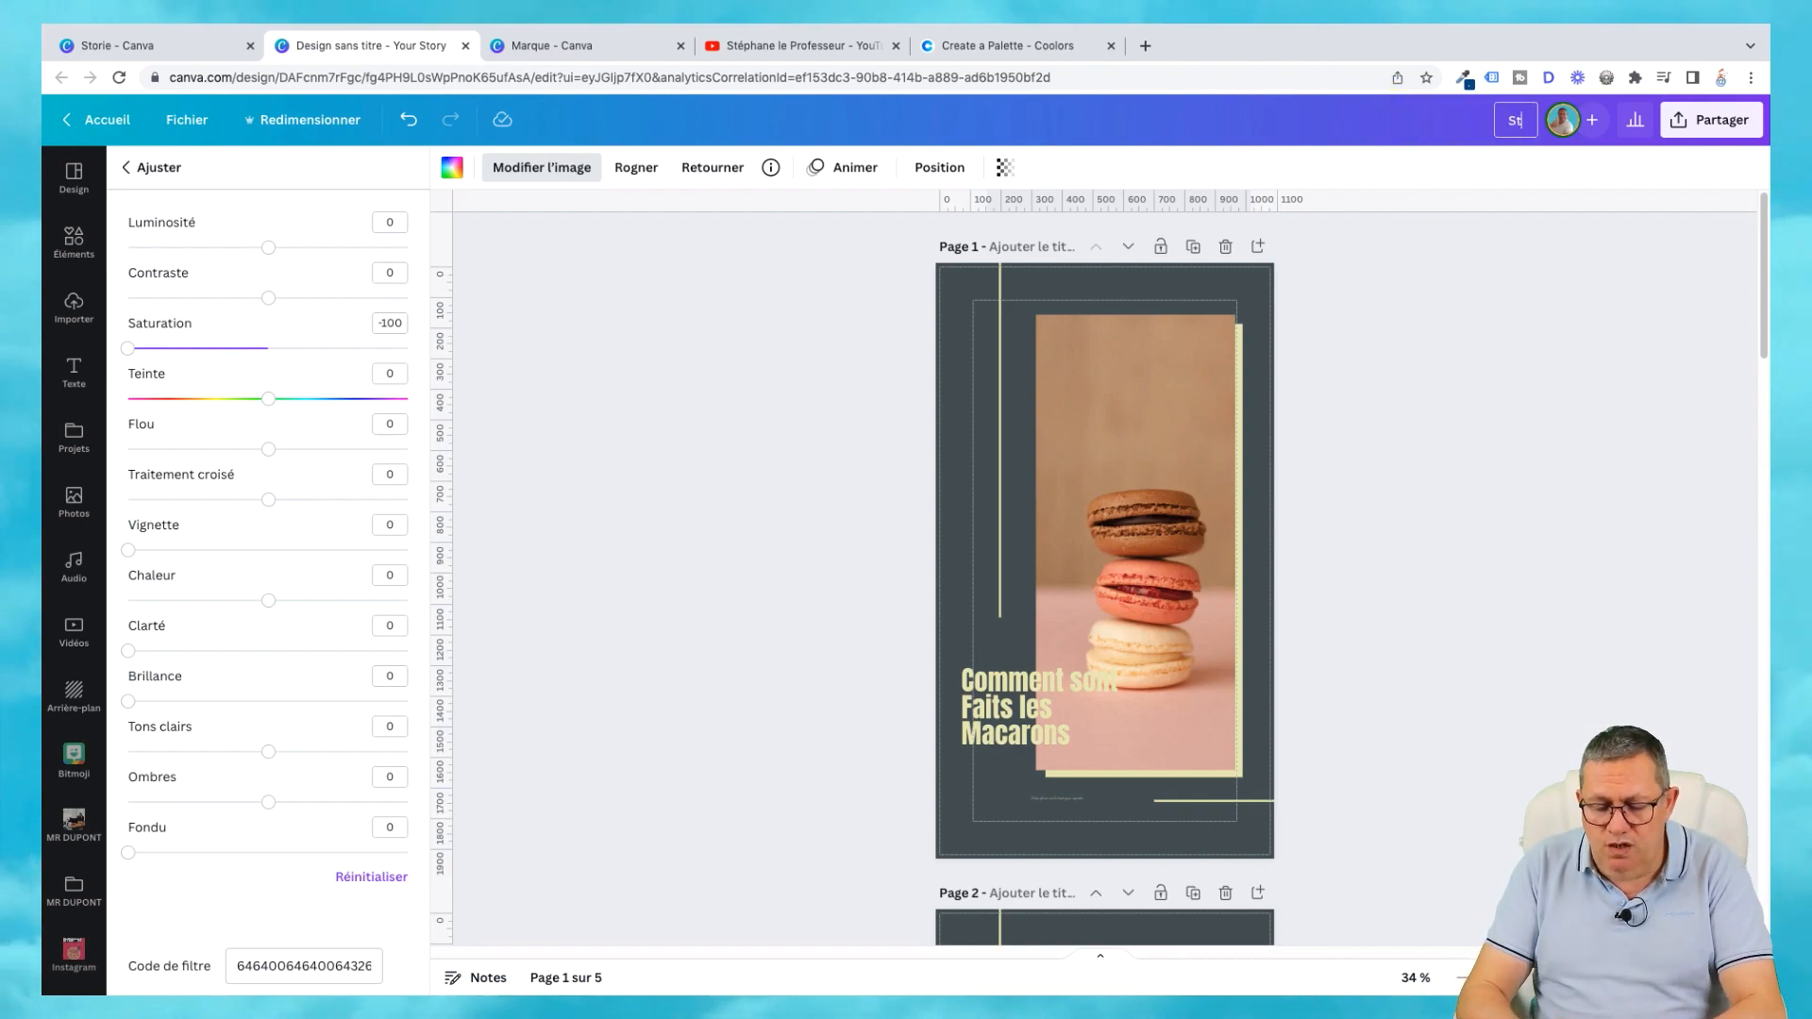
{"action": "type", "text": "orie"}
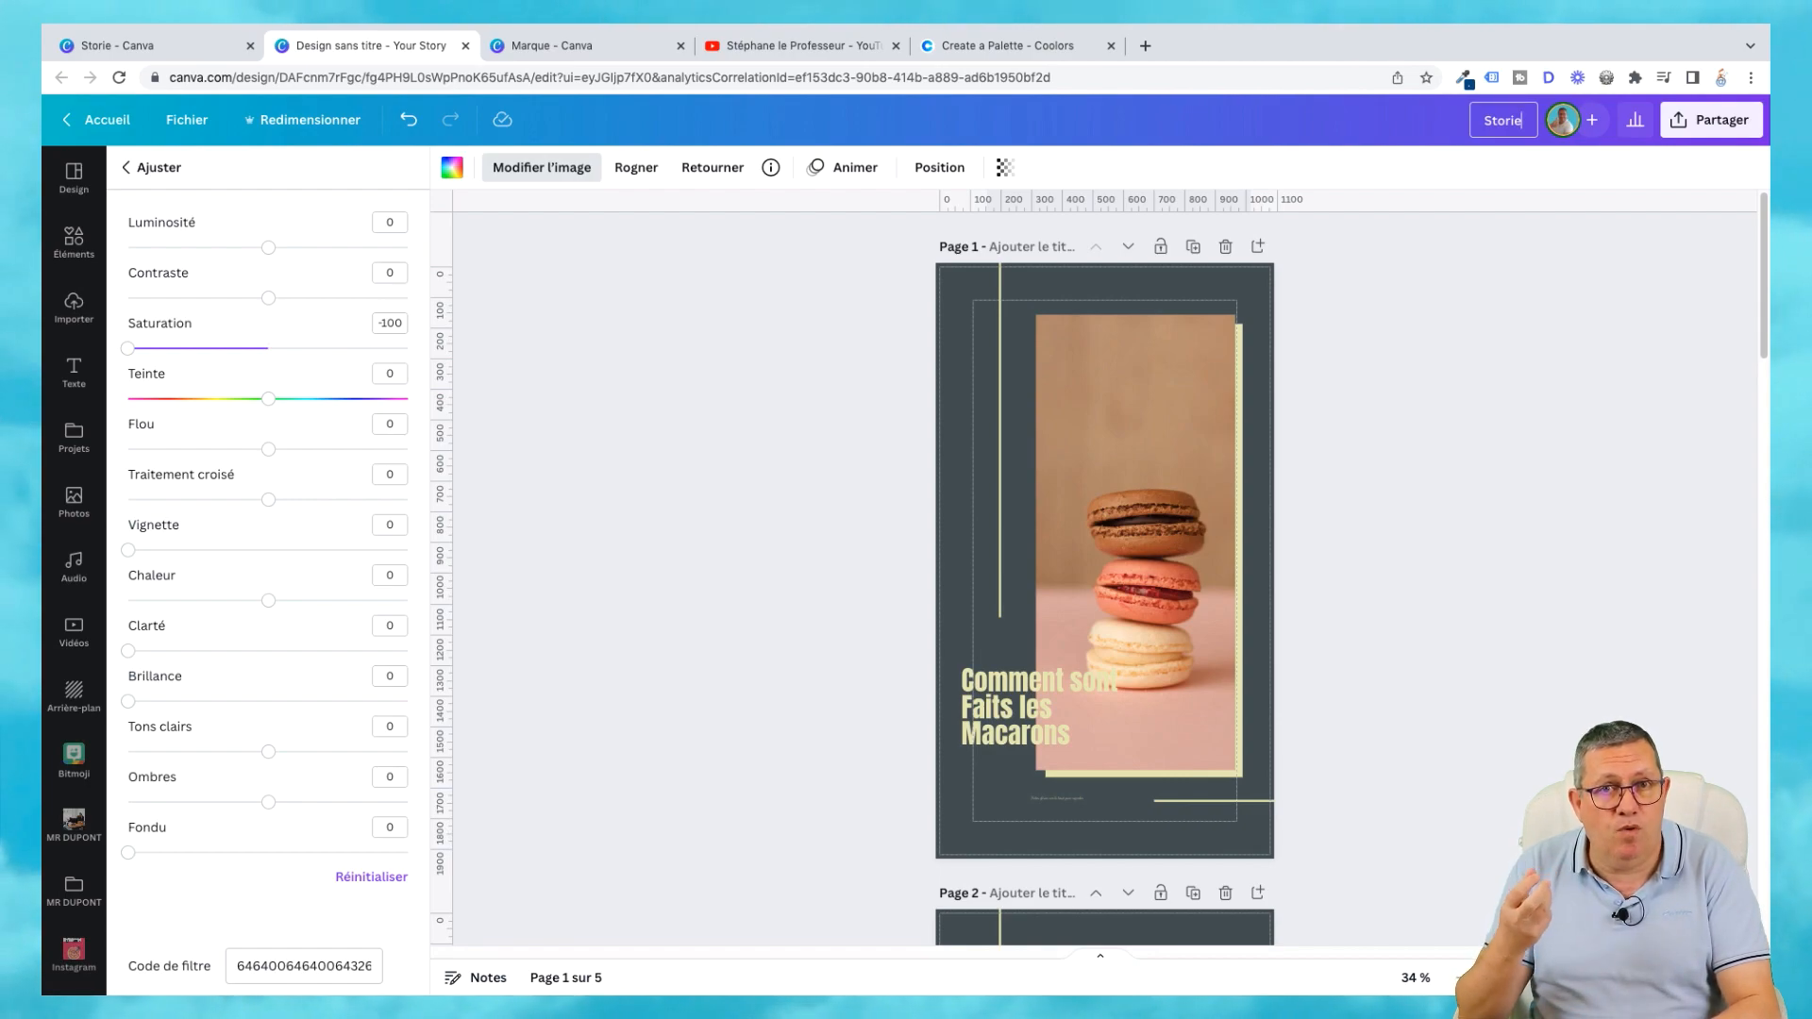
{"action": "key", "text": "Return"}
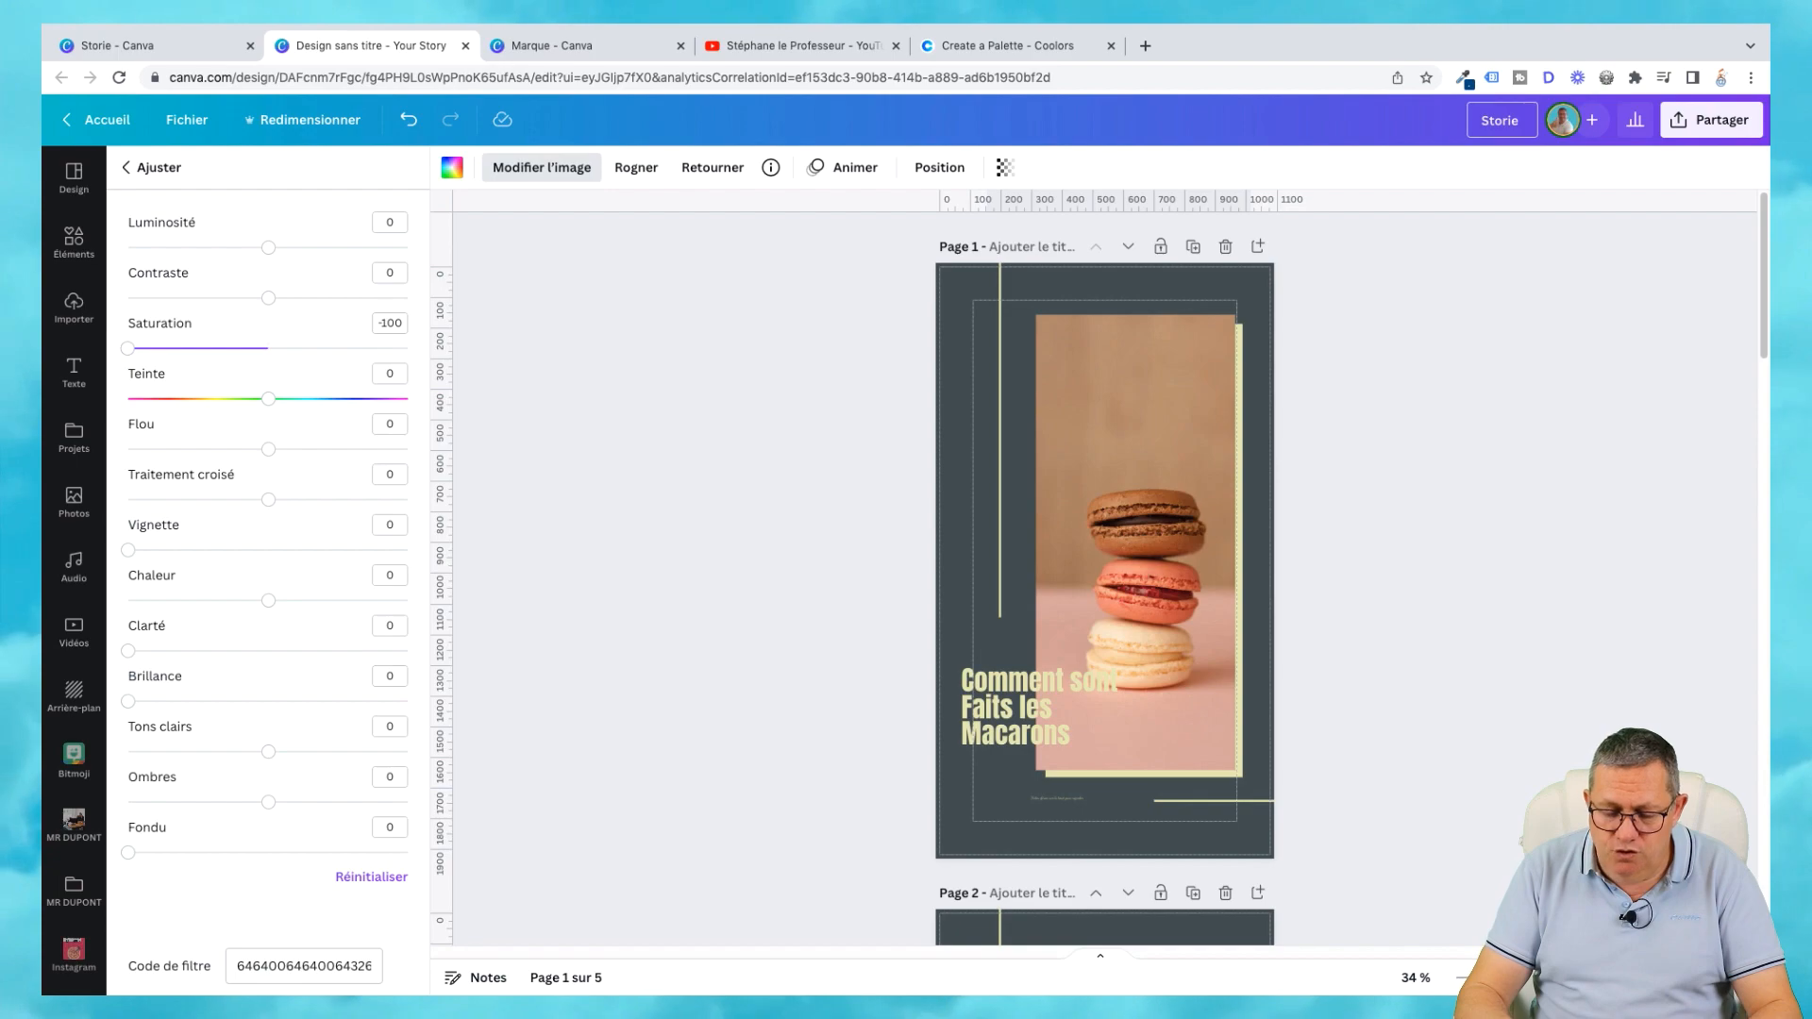
{"action": "type", "text": "Mr Casto"}
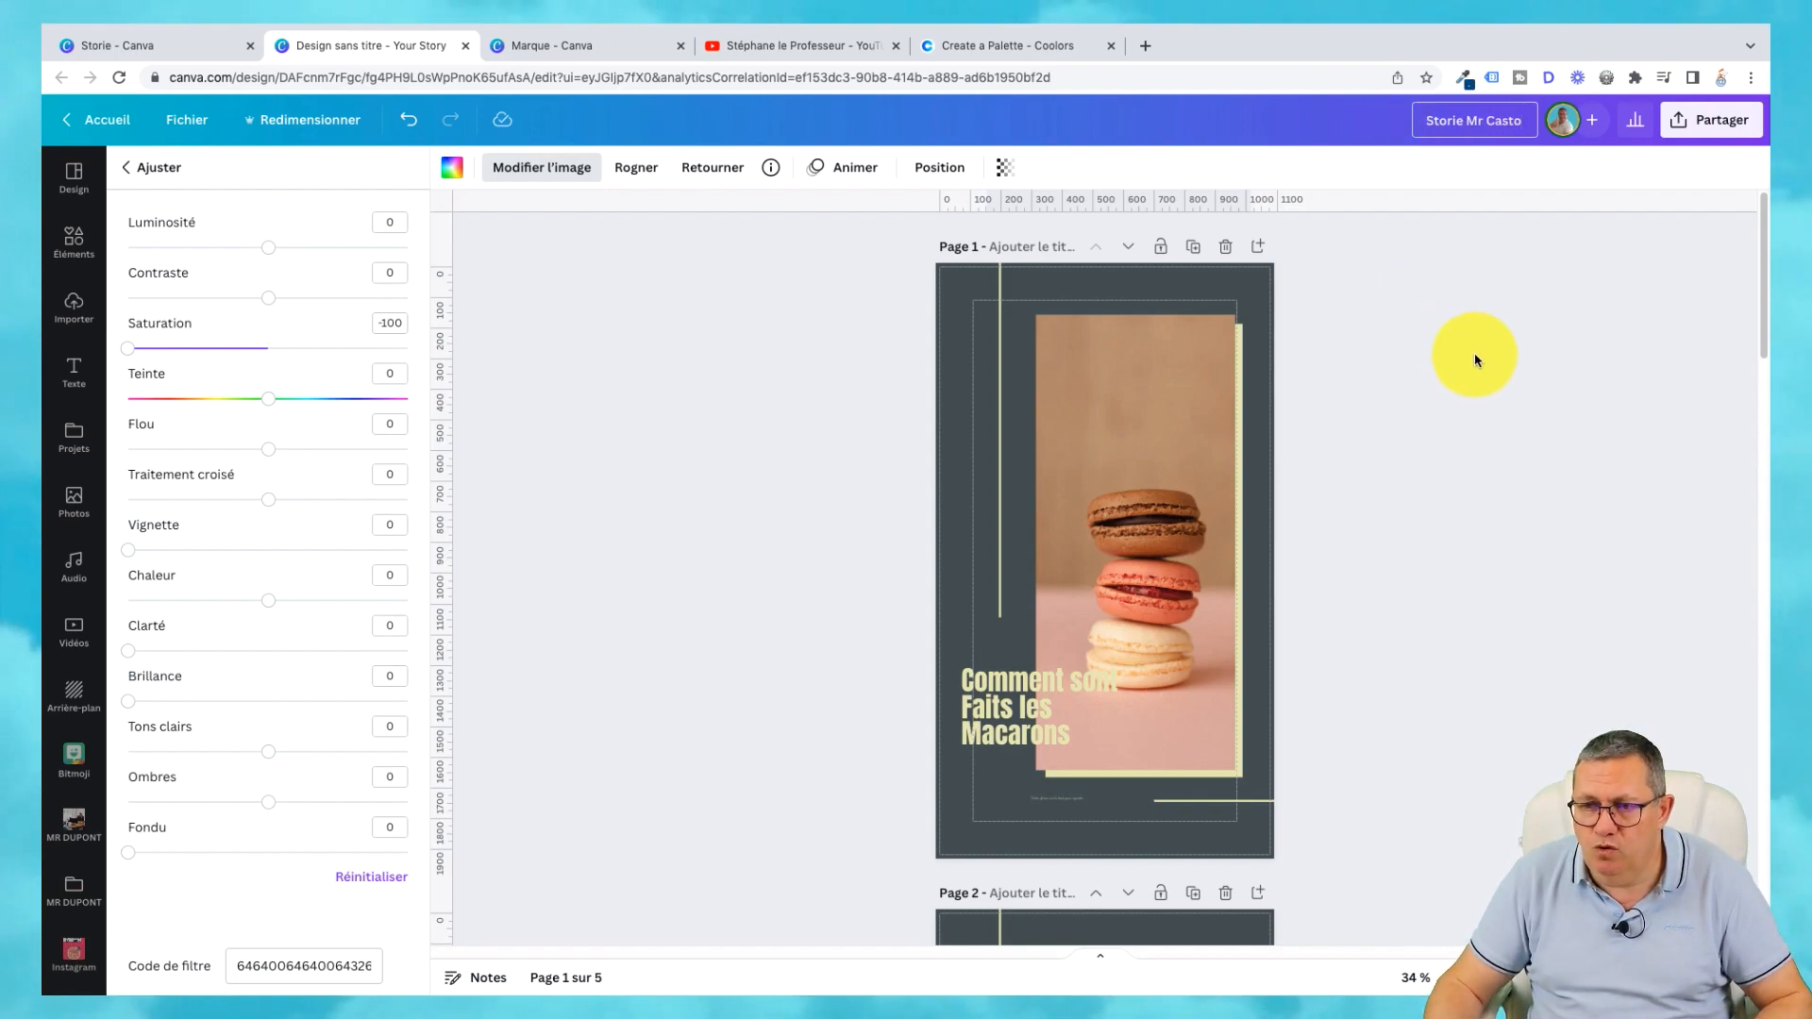
{"action": "key", "text": "Return"}
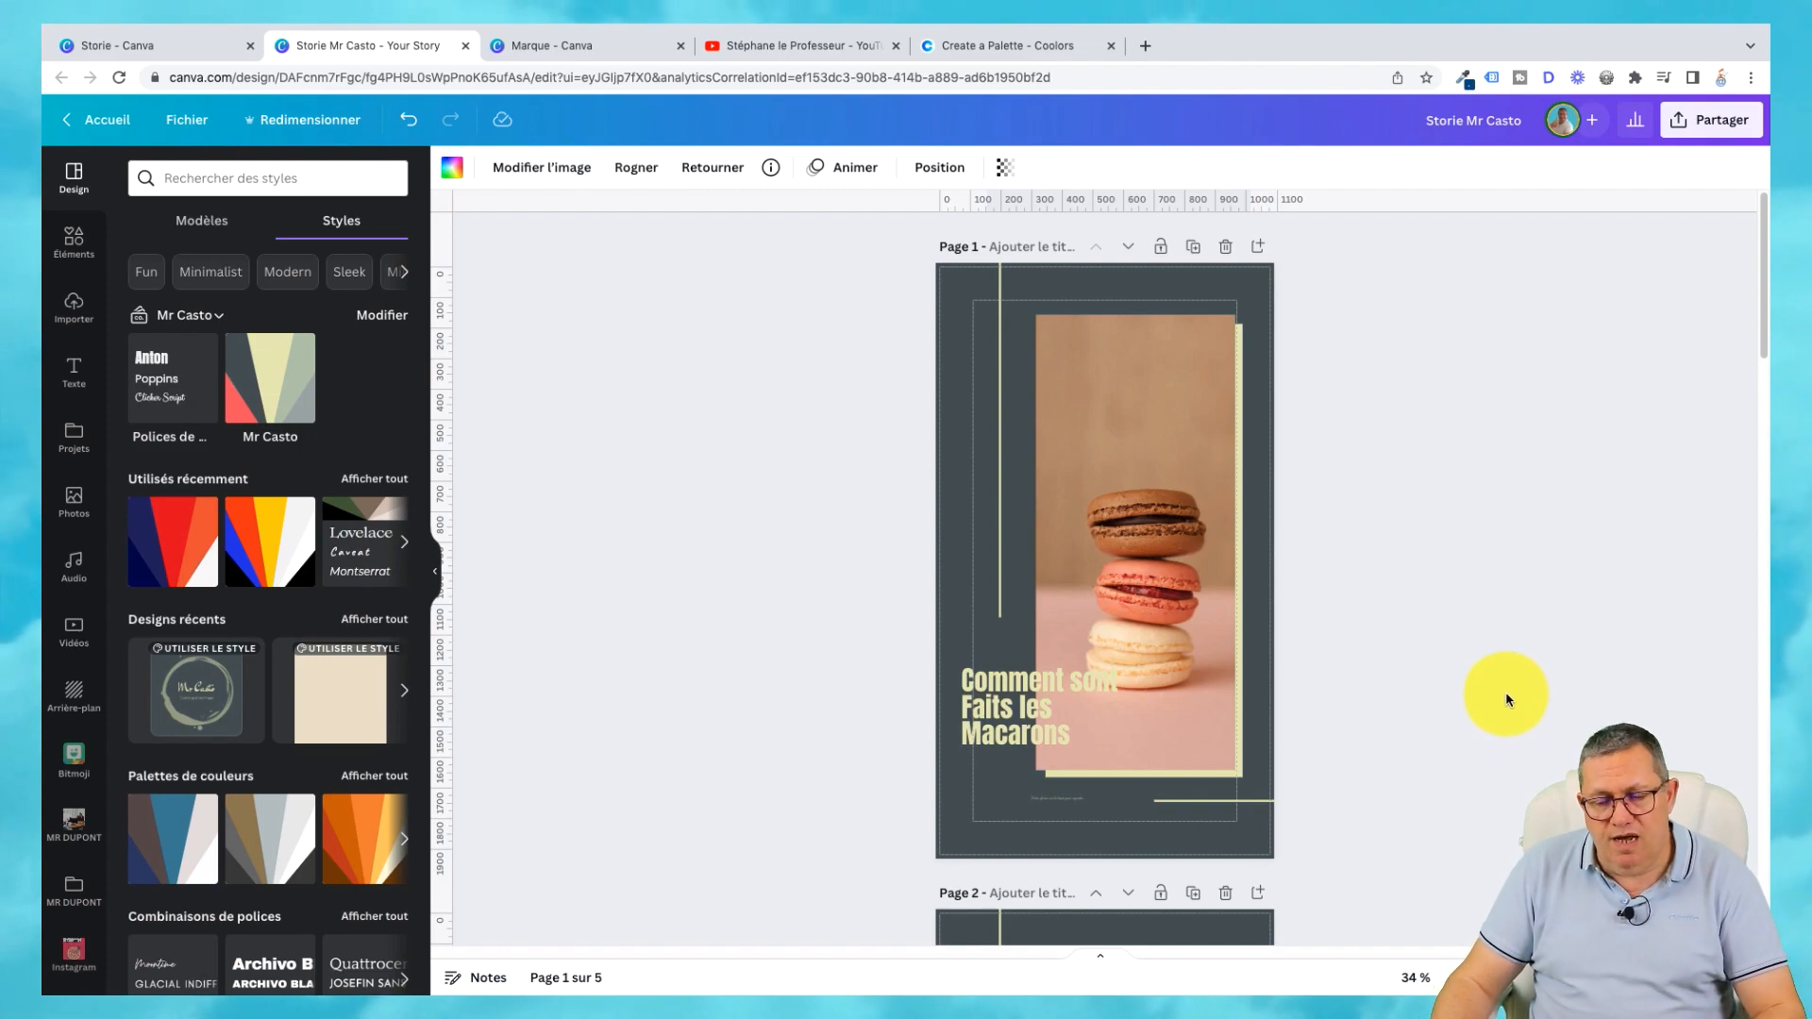
{"action": "left_click_drag", "start_coordinate": [1751, 368], "coordinate": [1768, 183]}
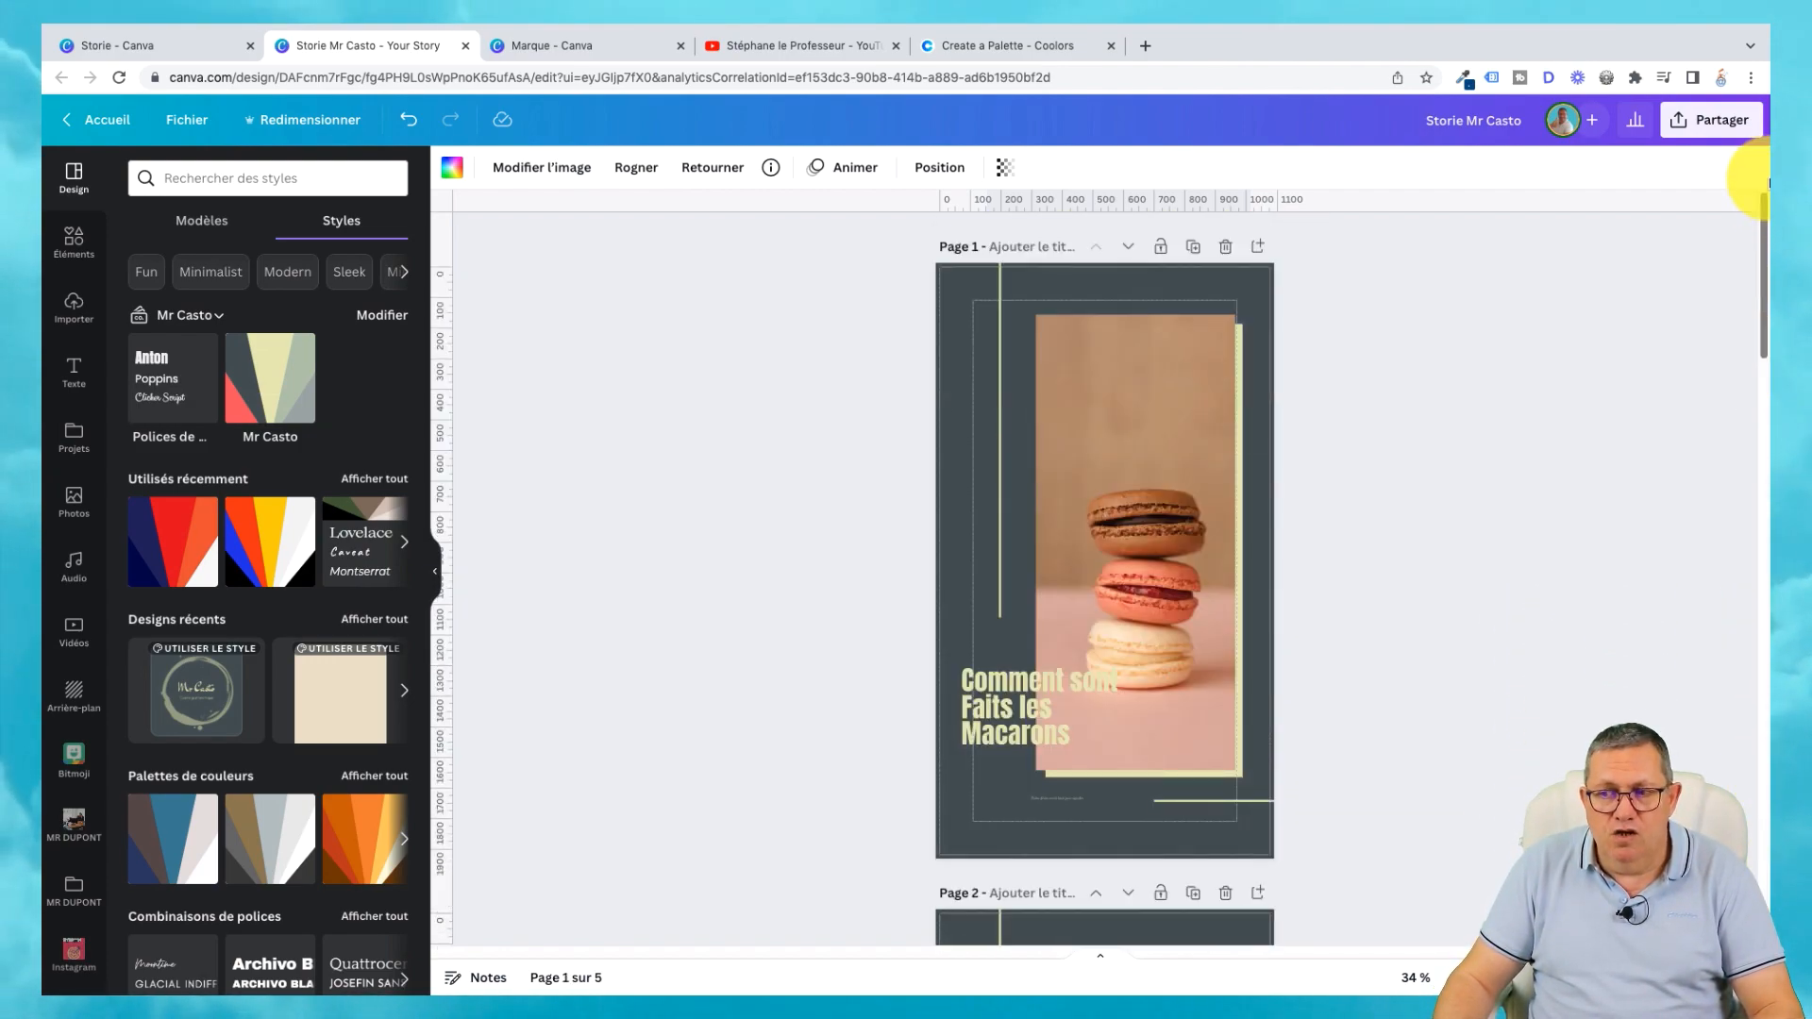
Find the renamed story design in the client's Instagram "Storie" folder, open it to check it and close it again.
{"action": "left_click", "coordinate": [118, 126]}
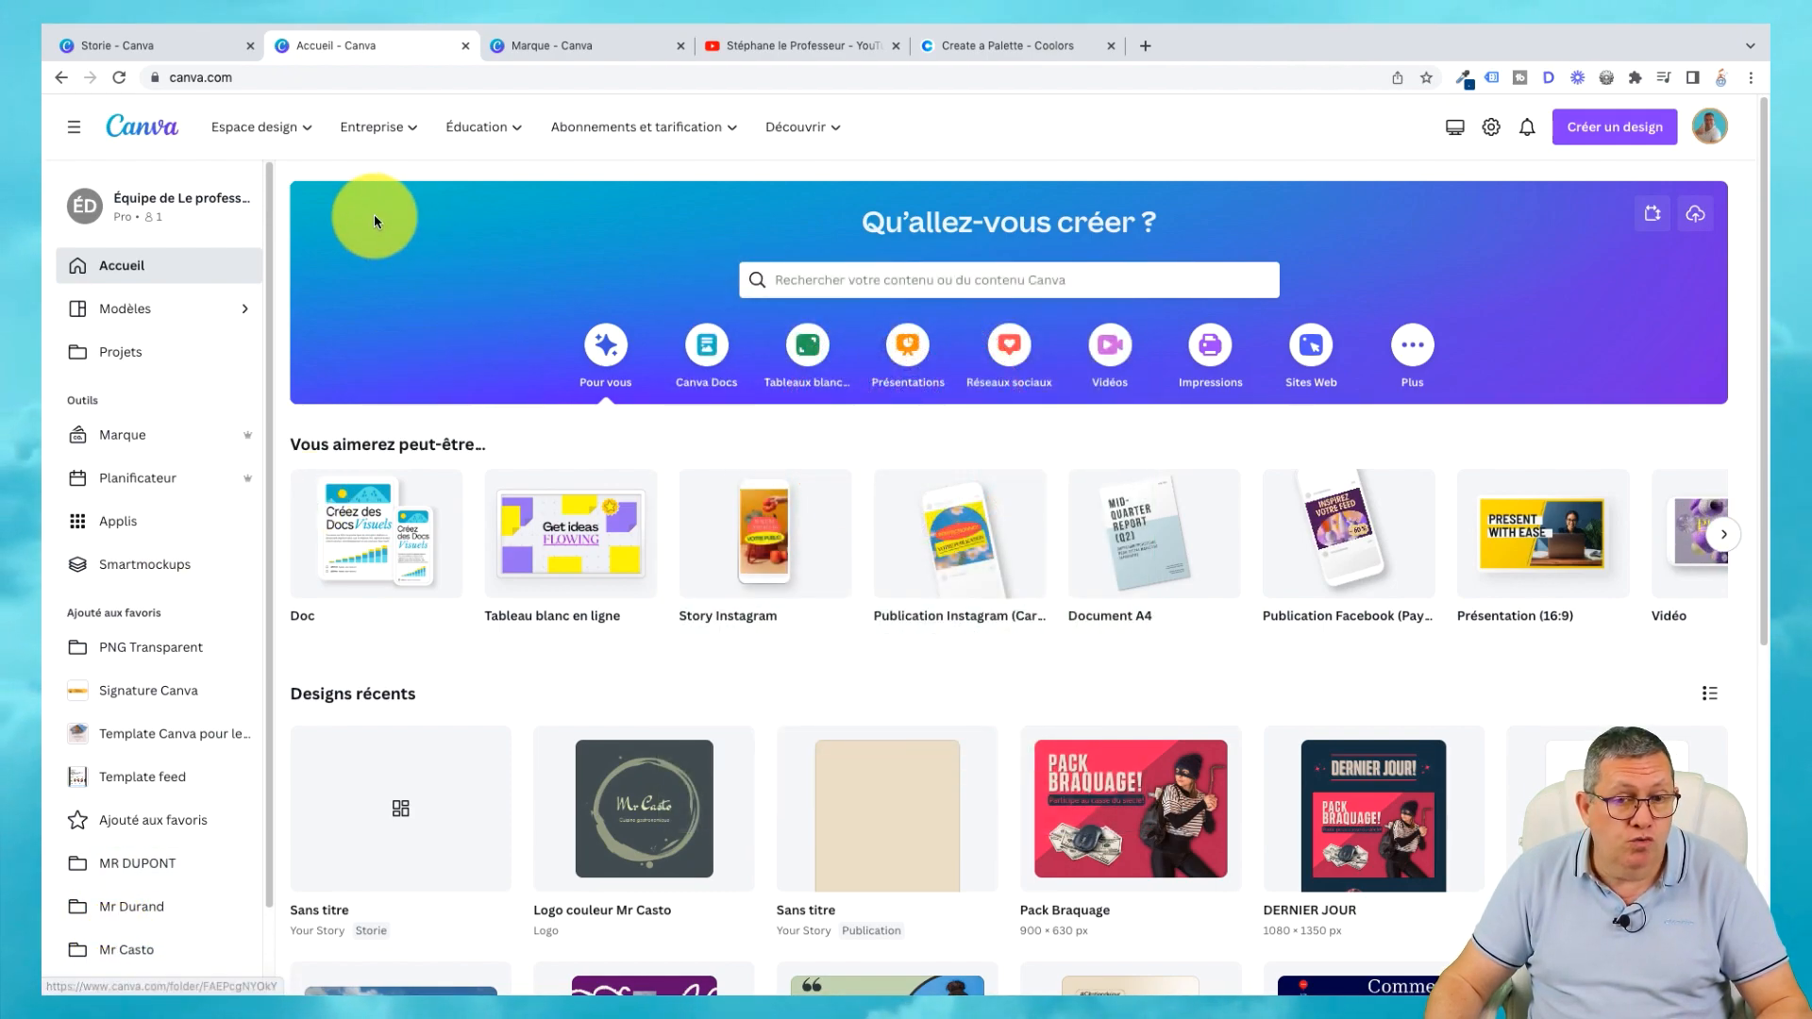
{"action": "left_click", "coordinate": [133, 955]}
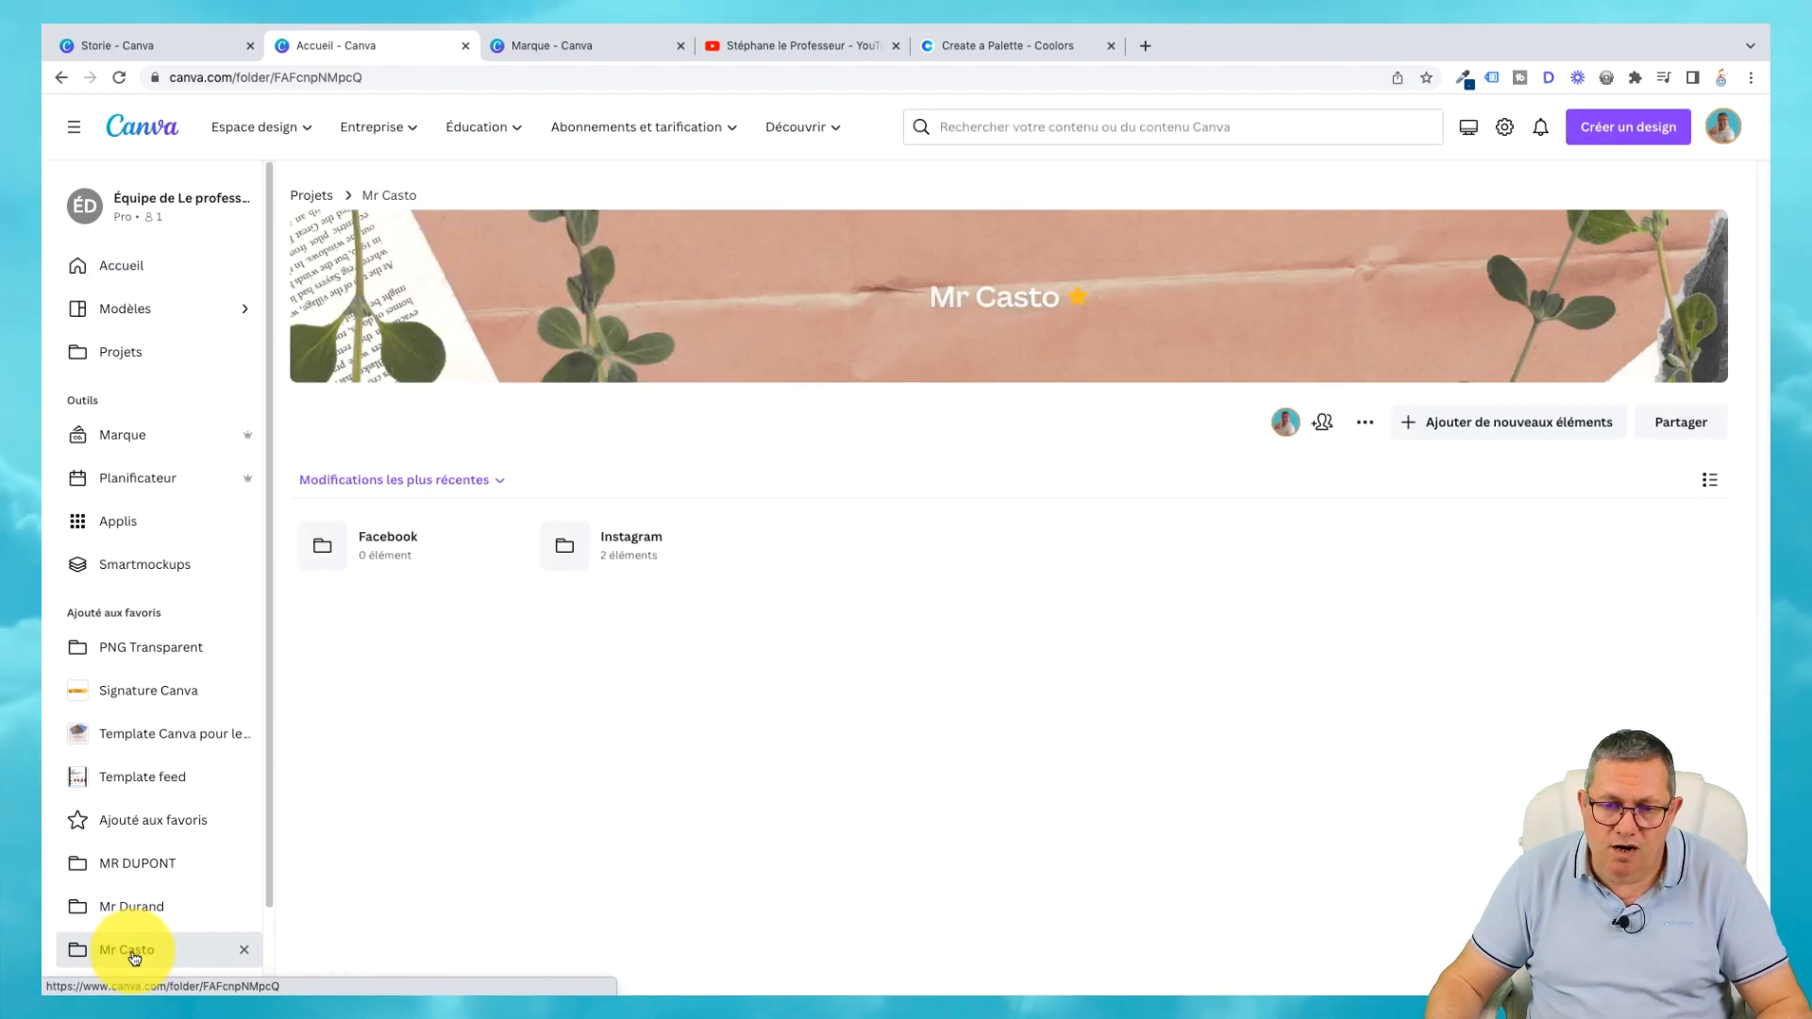
{"action": "left_click", "coordinate": [636, 556]}
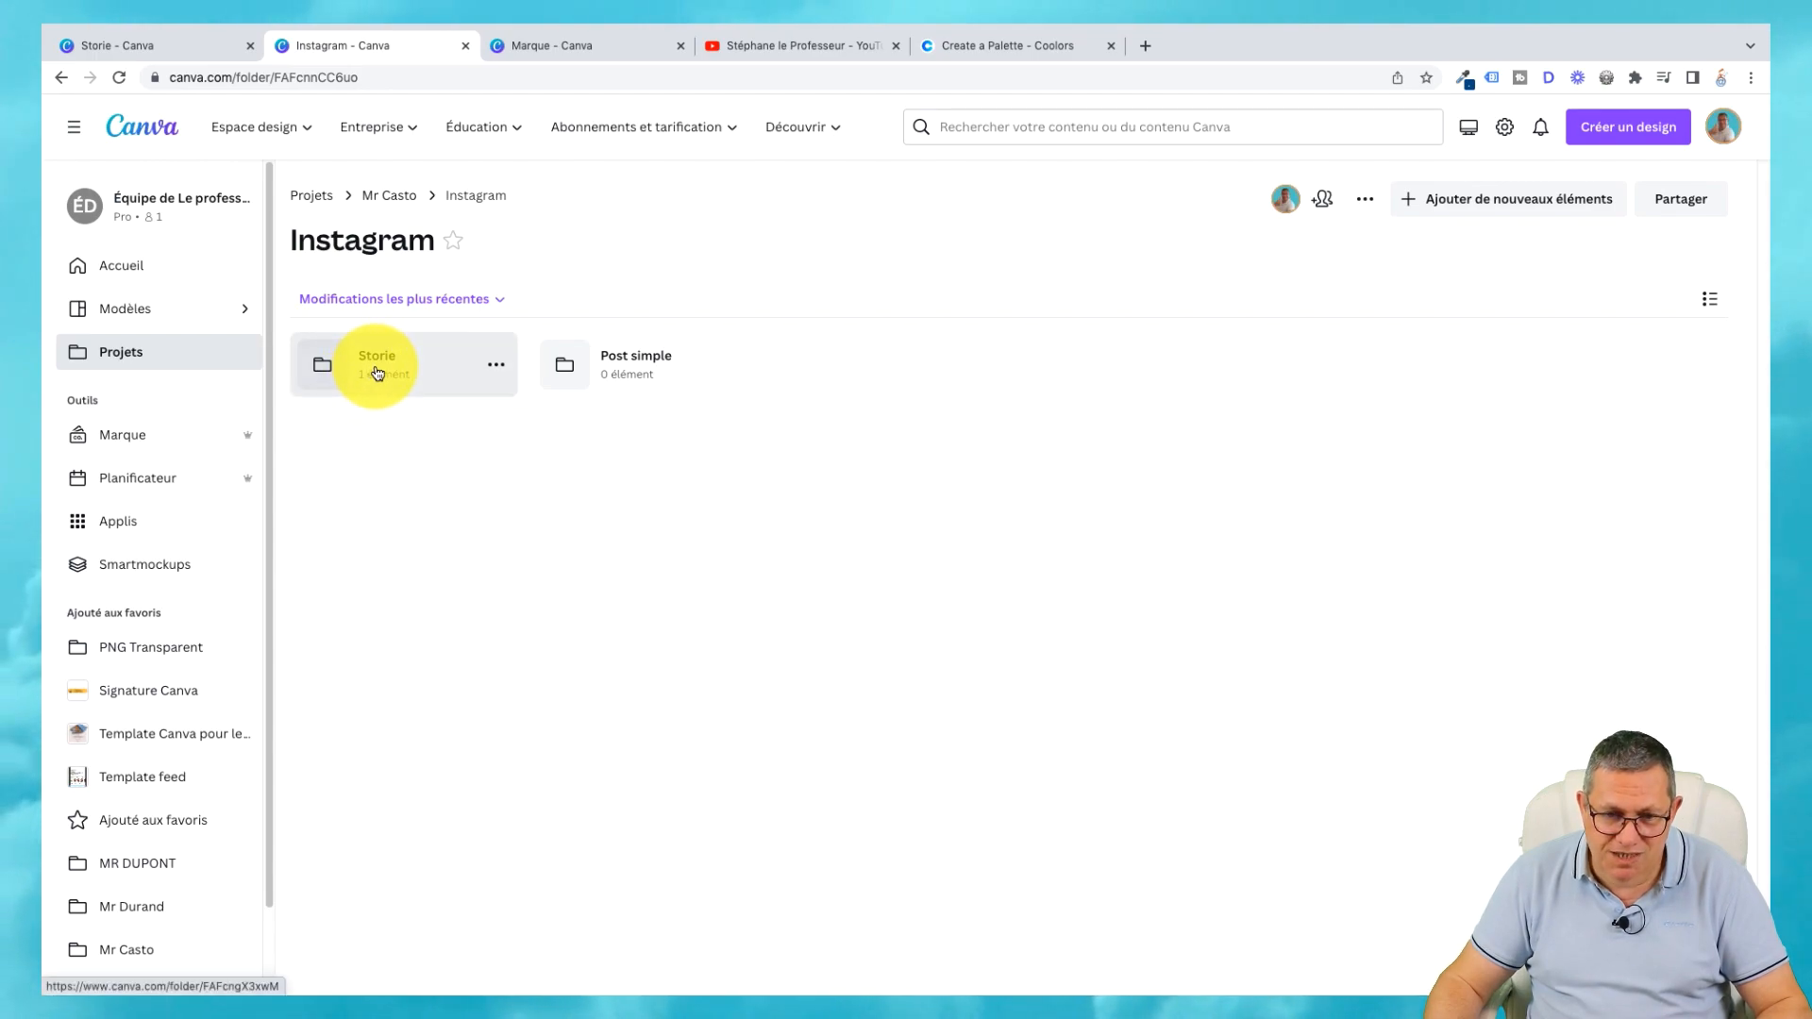
{"action": "left_click", "coordinate": [376, 372]}
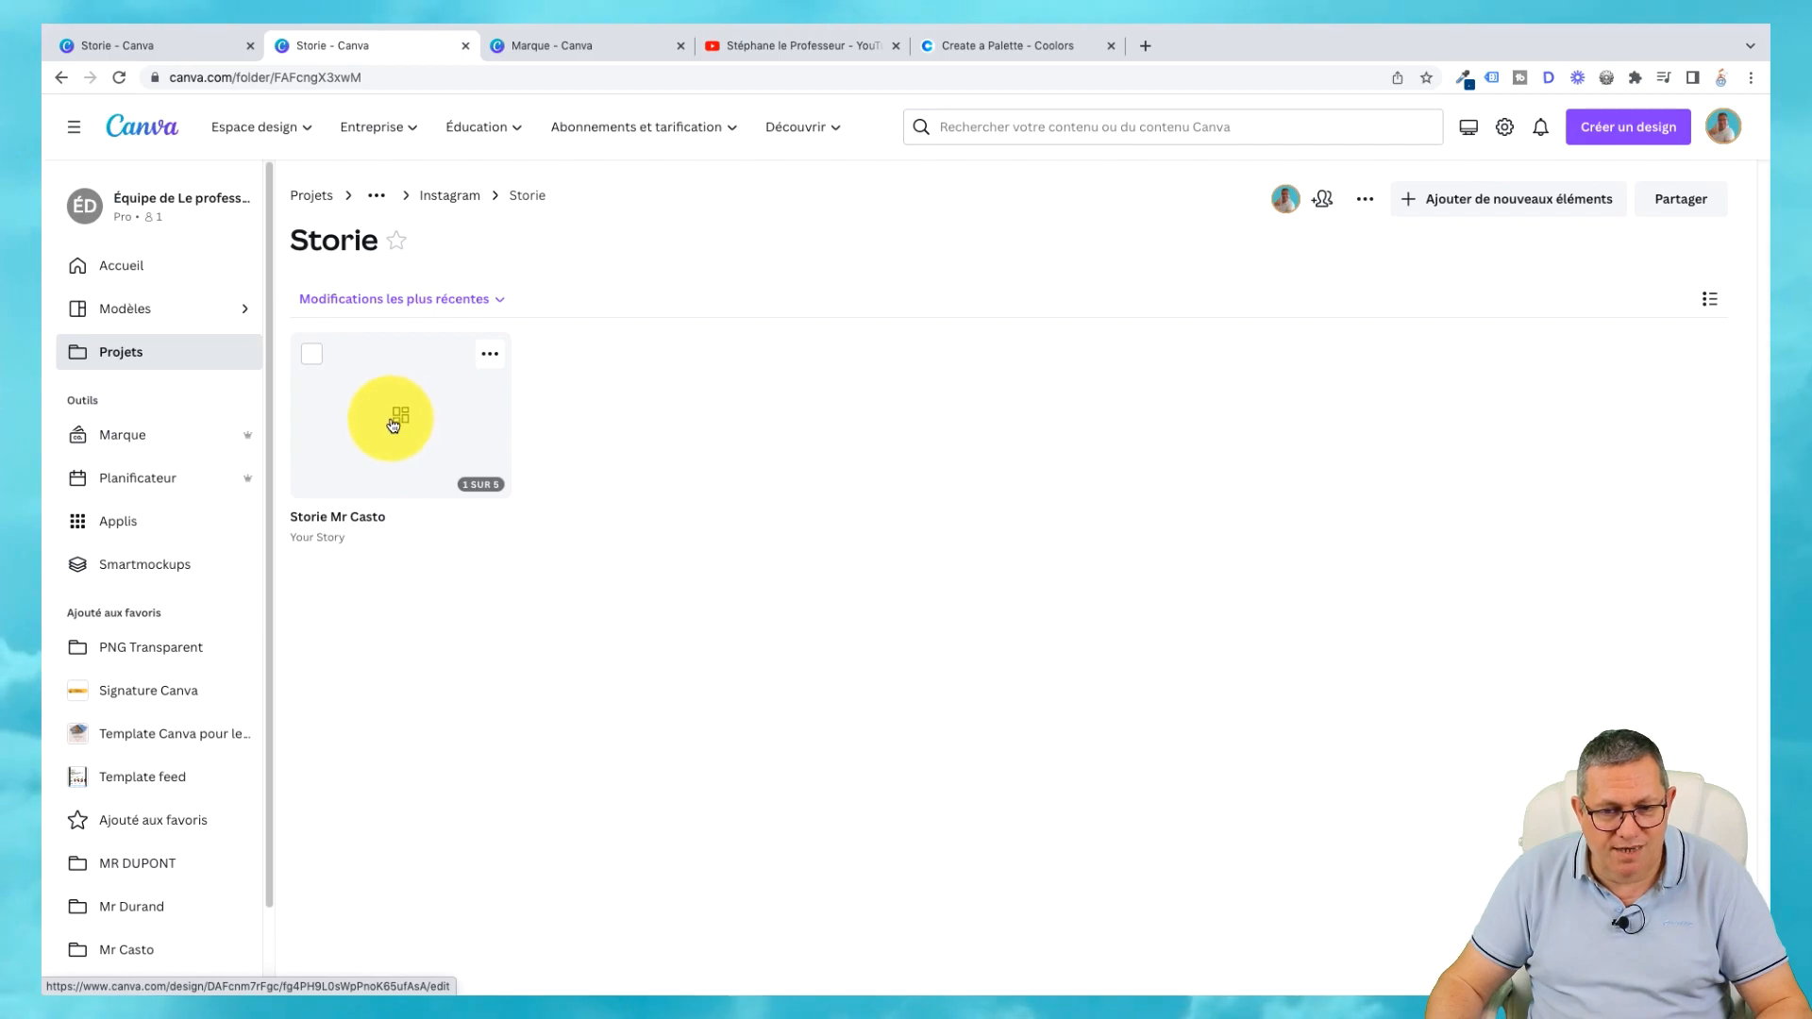
{"action": "left_click", "coordinate": [396, 420]}
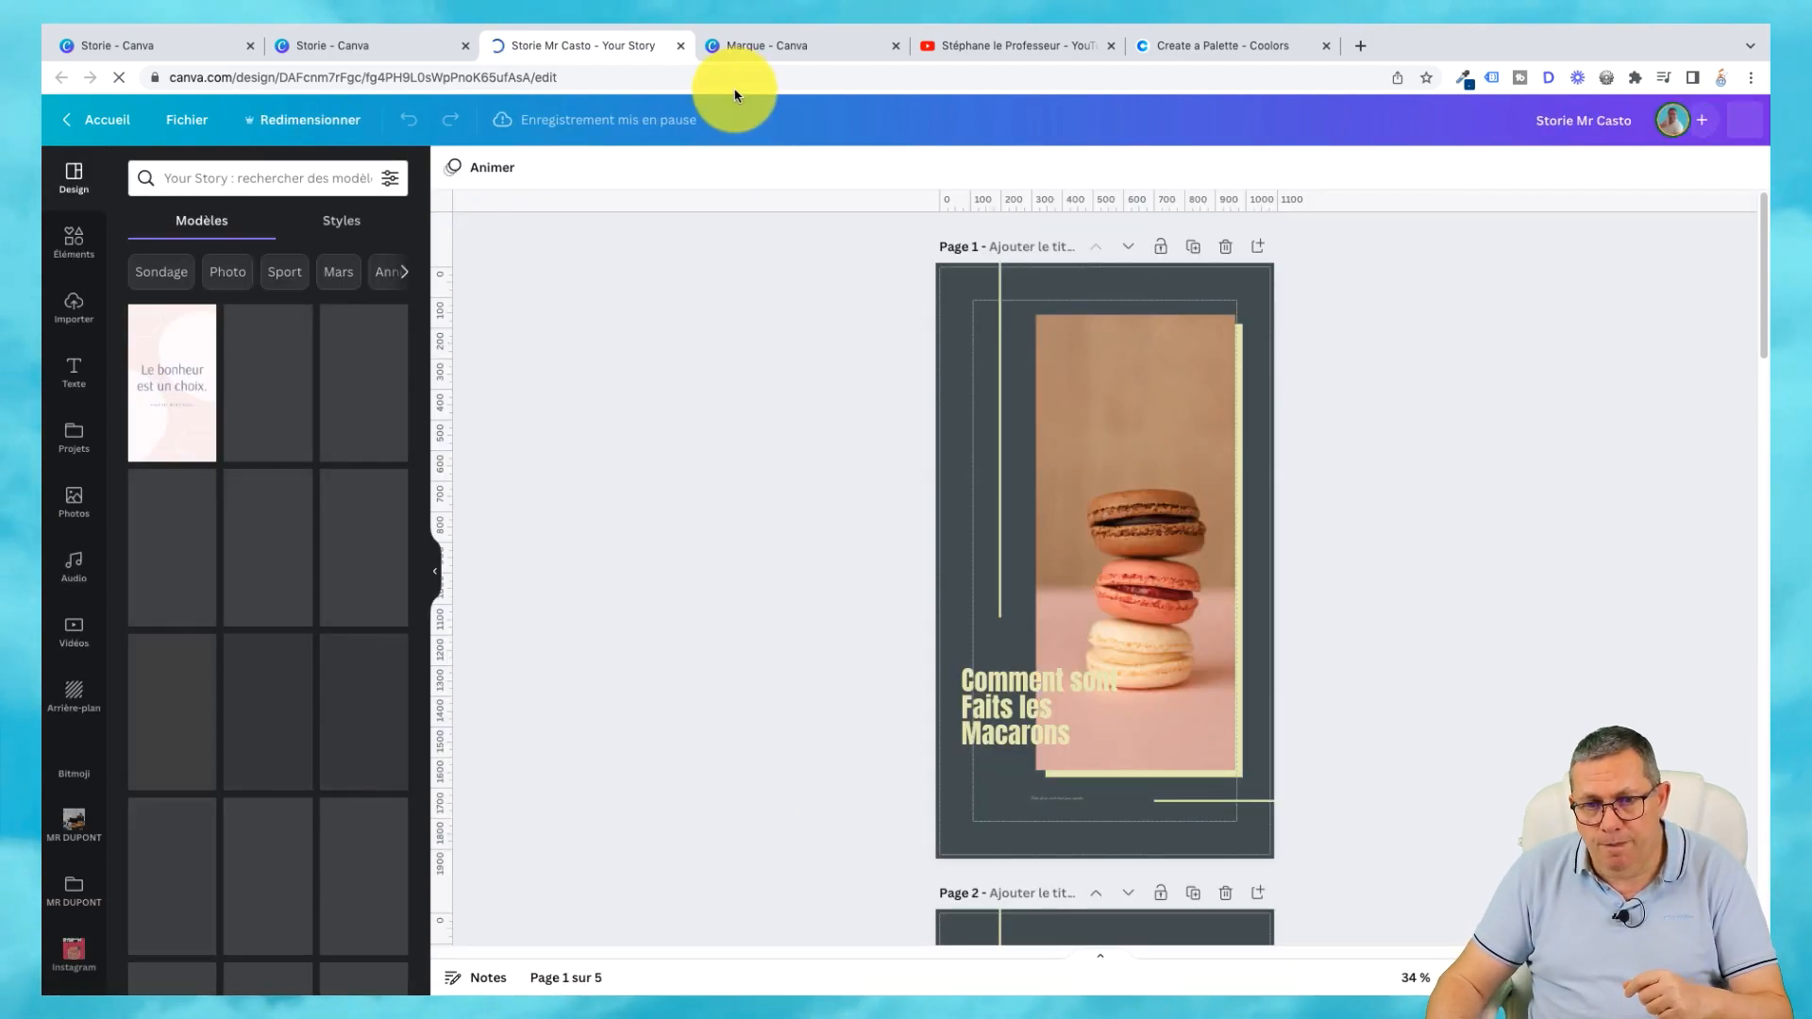
{"action": "left_click", "coordinate": [680, 47]}
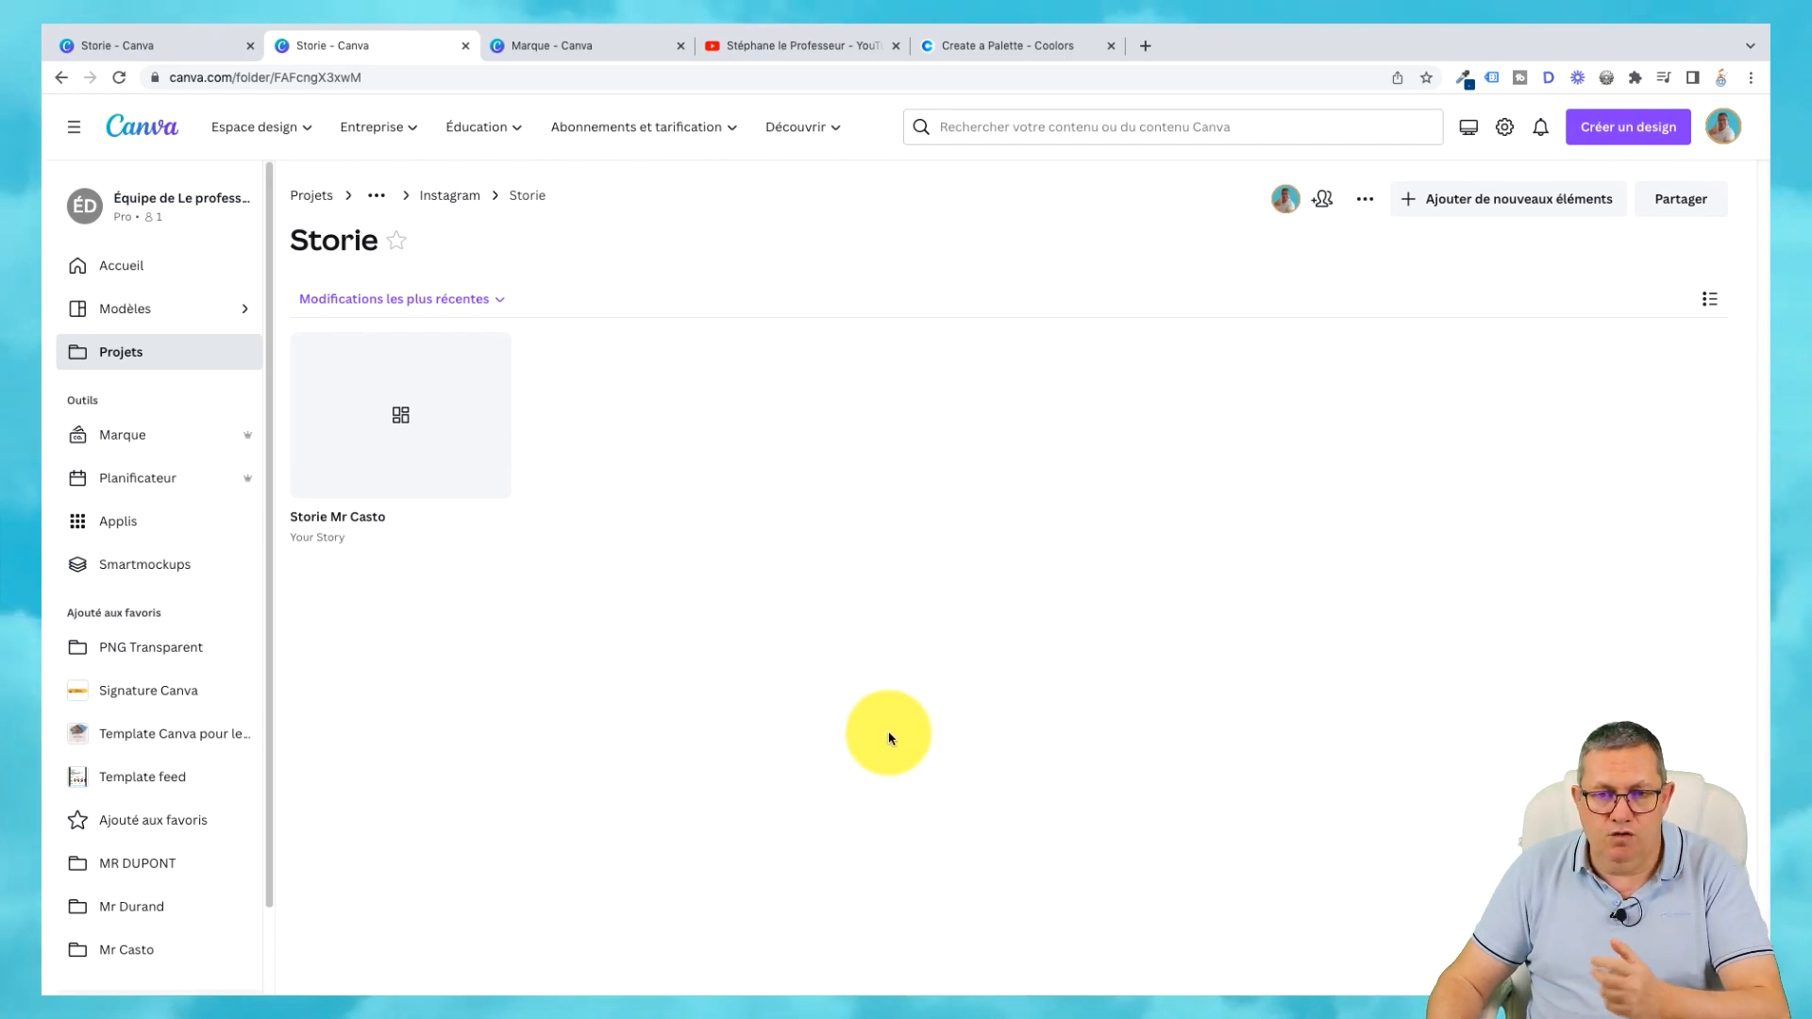
Go from the client's brand kit page to the home page and close all other browser tabs.
{"action": "left_click", "coordinate": [542, 47]}
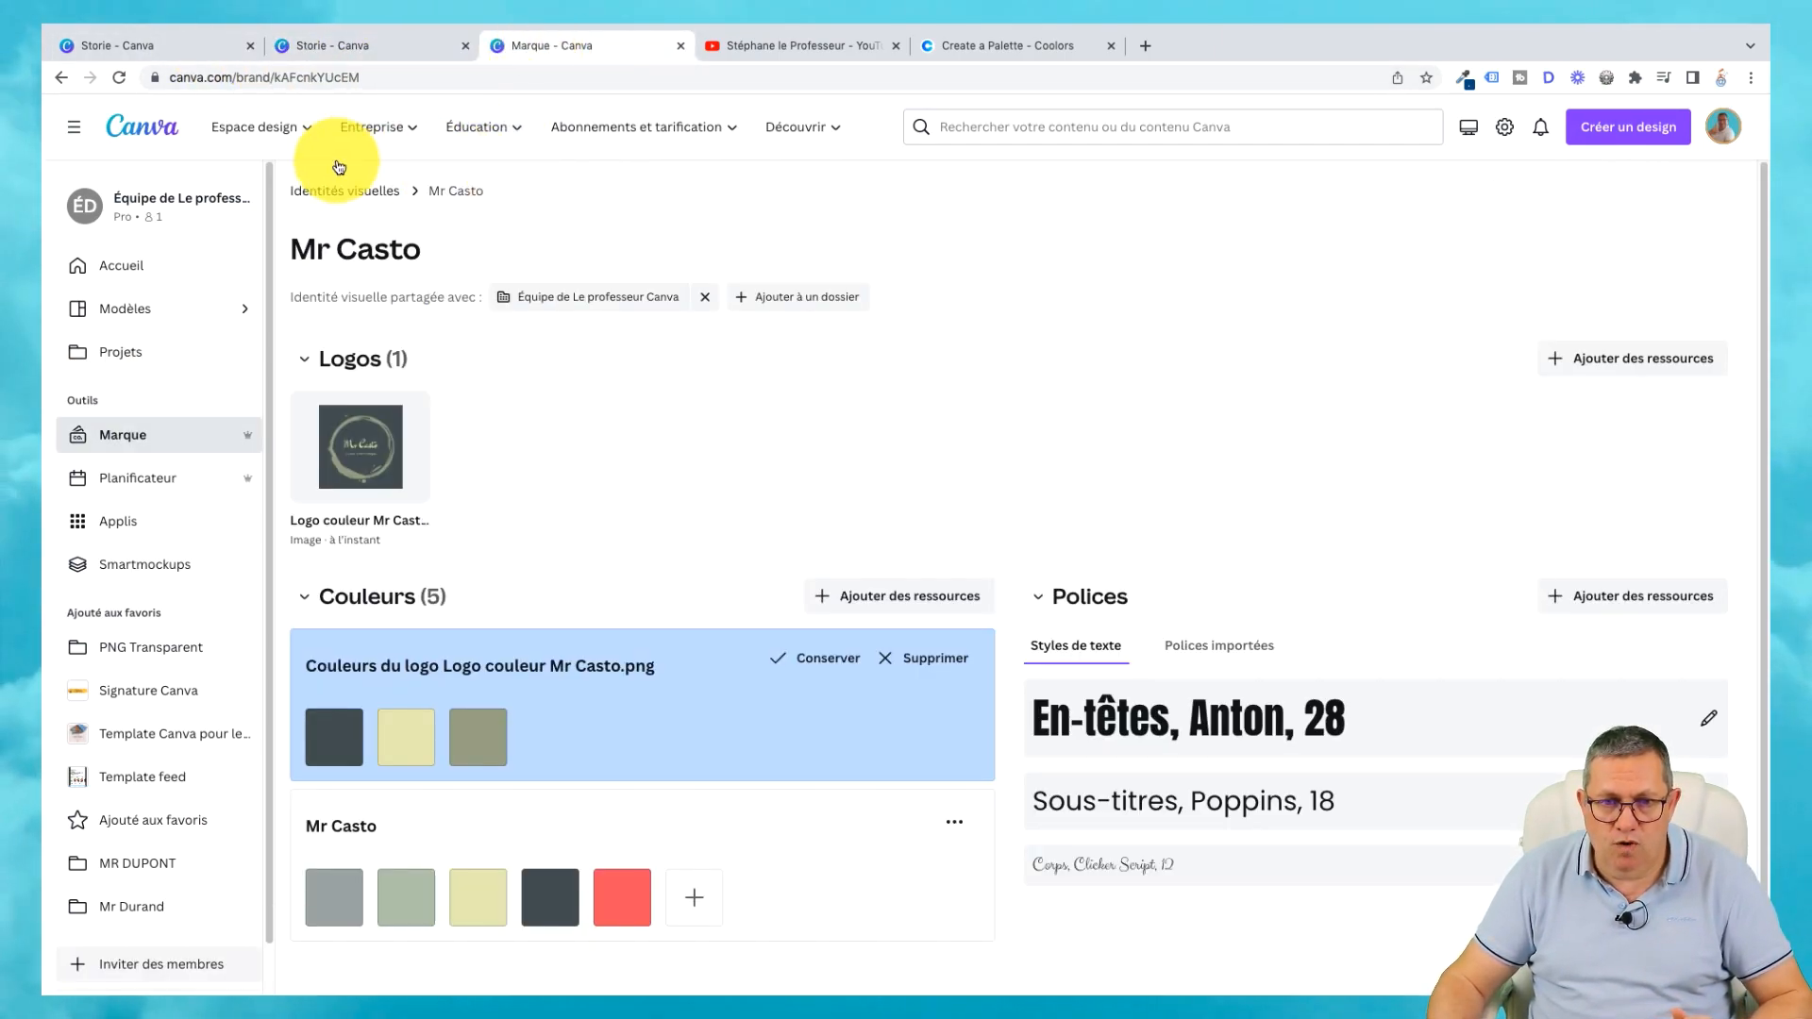
{"action": "left_click", "coordinate": [161, 126]}
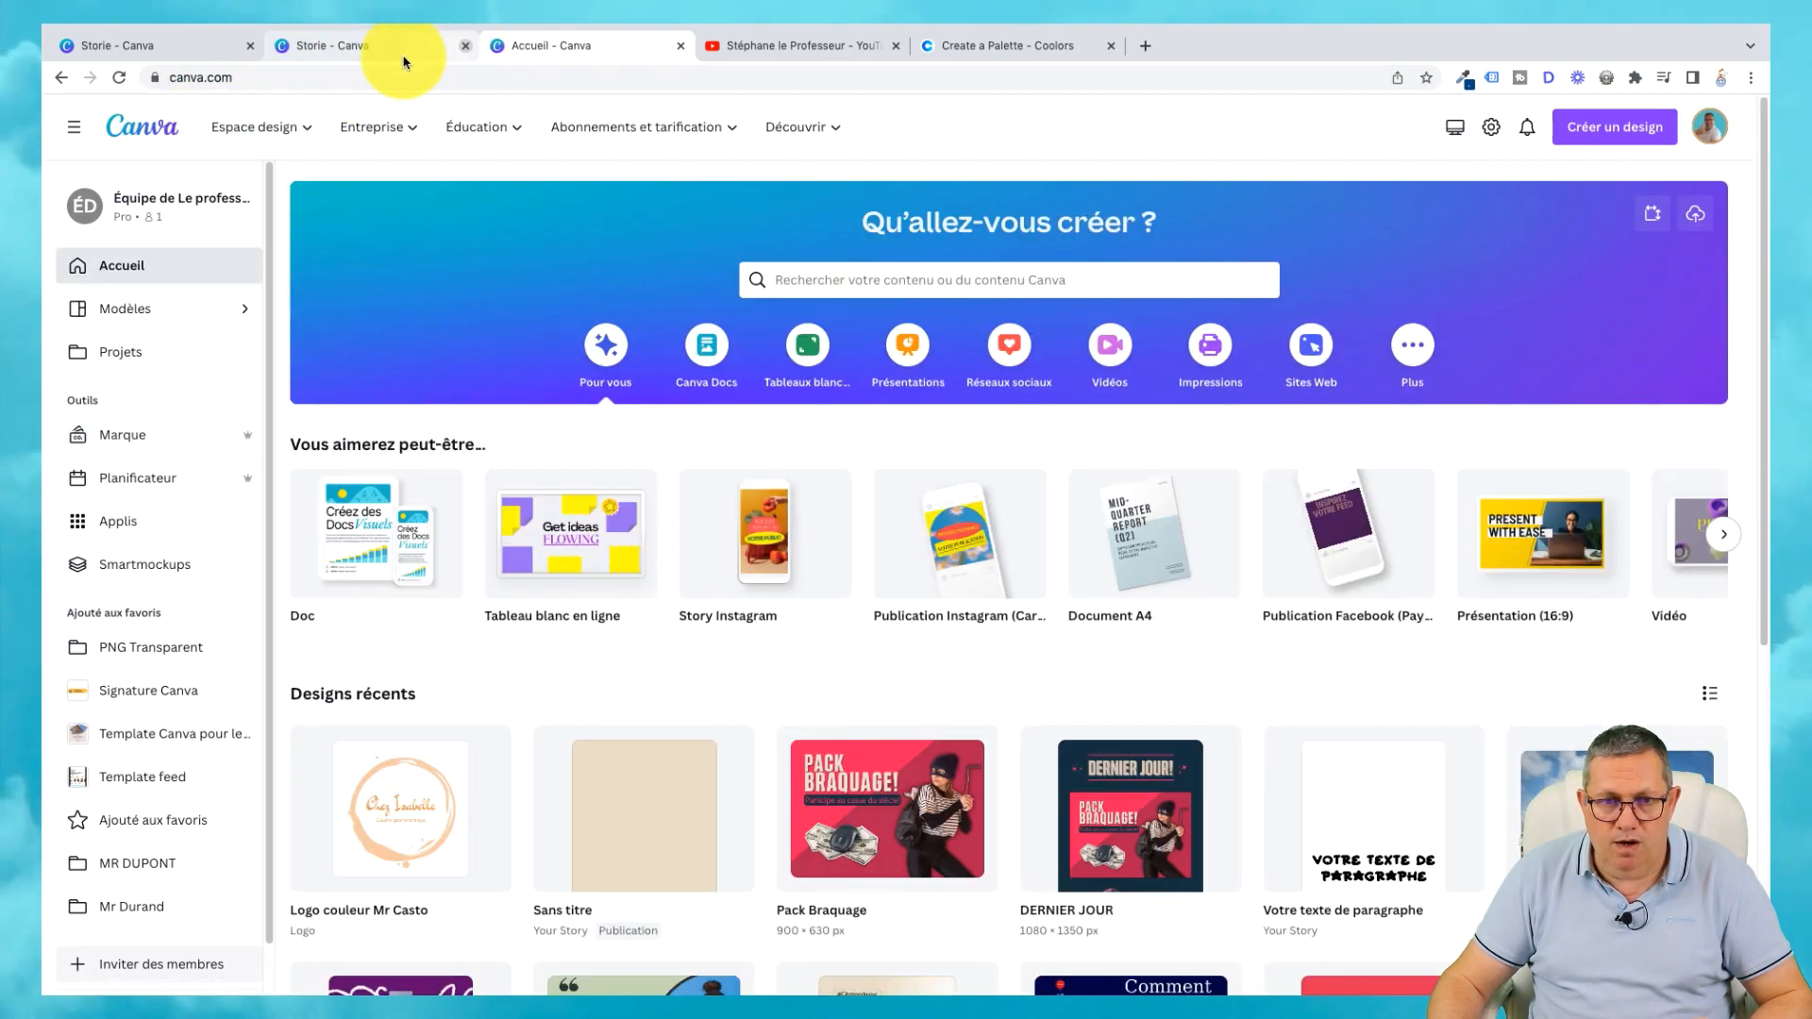
{"action": "left_click", "coordinate": [250, 45]}
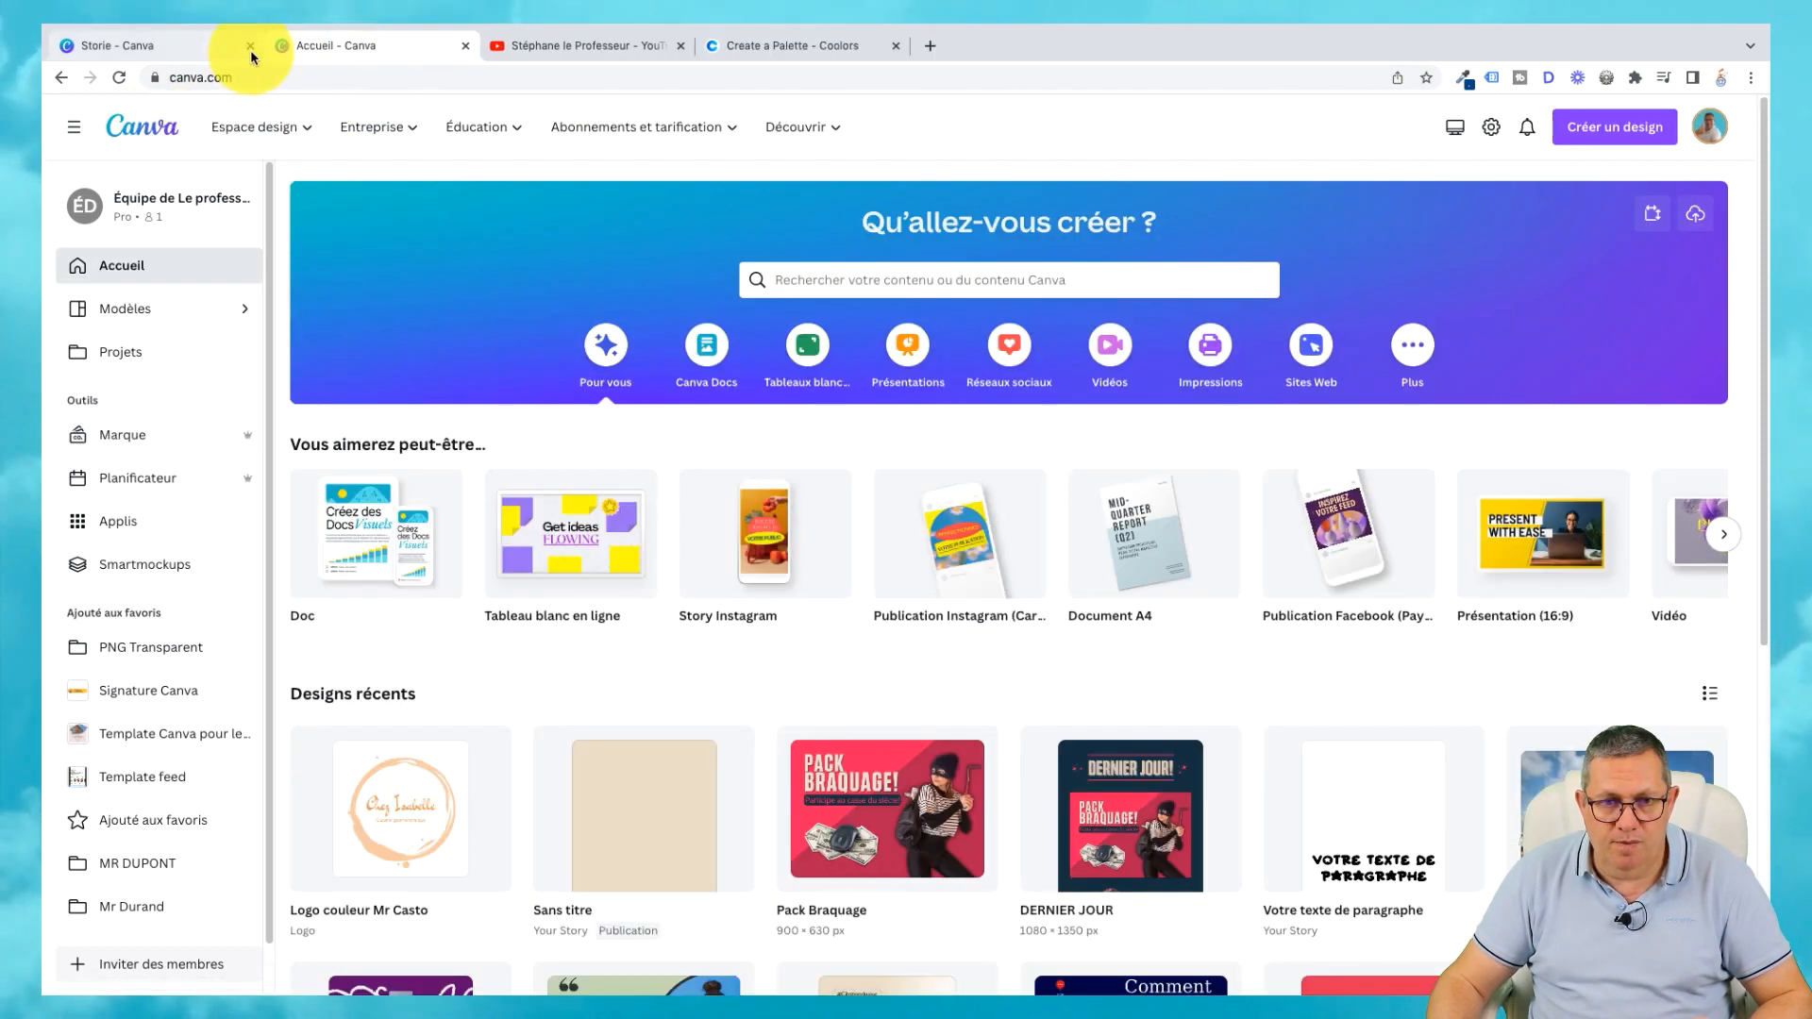
{"action": "left_click", "coordinate": [250, 45]}
{"action": "left_click", "coordinate": [466, 46]}
{"action": "left_click", "coordinate": [463, 46]}
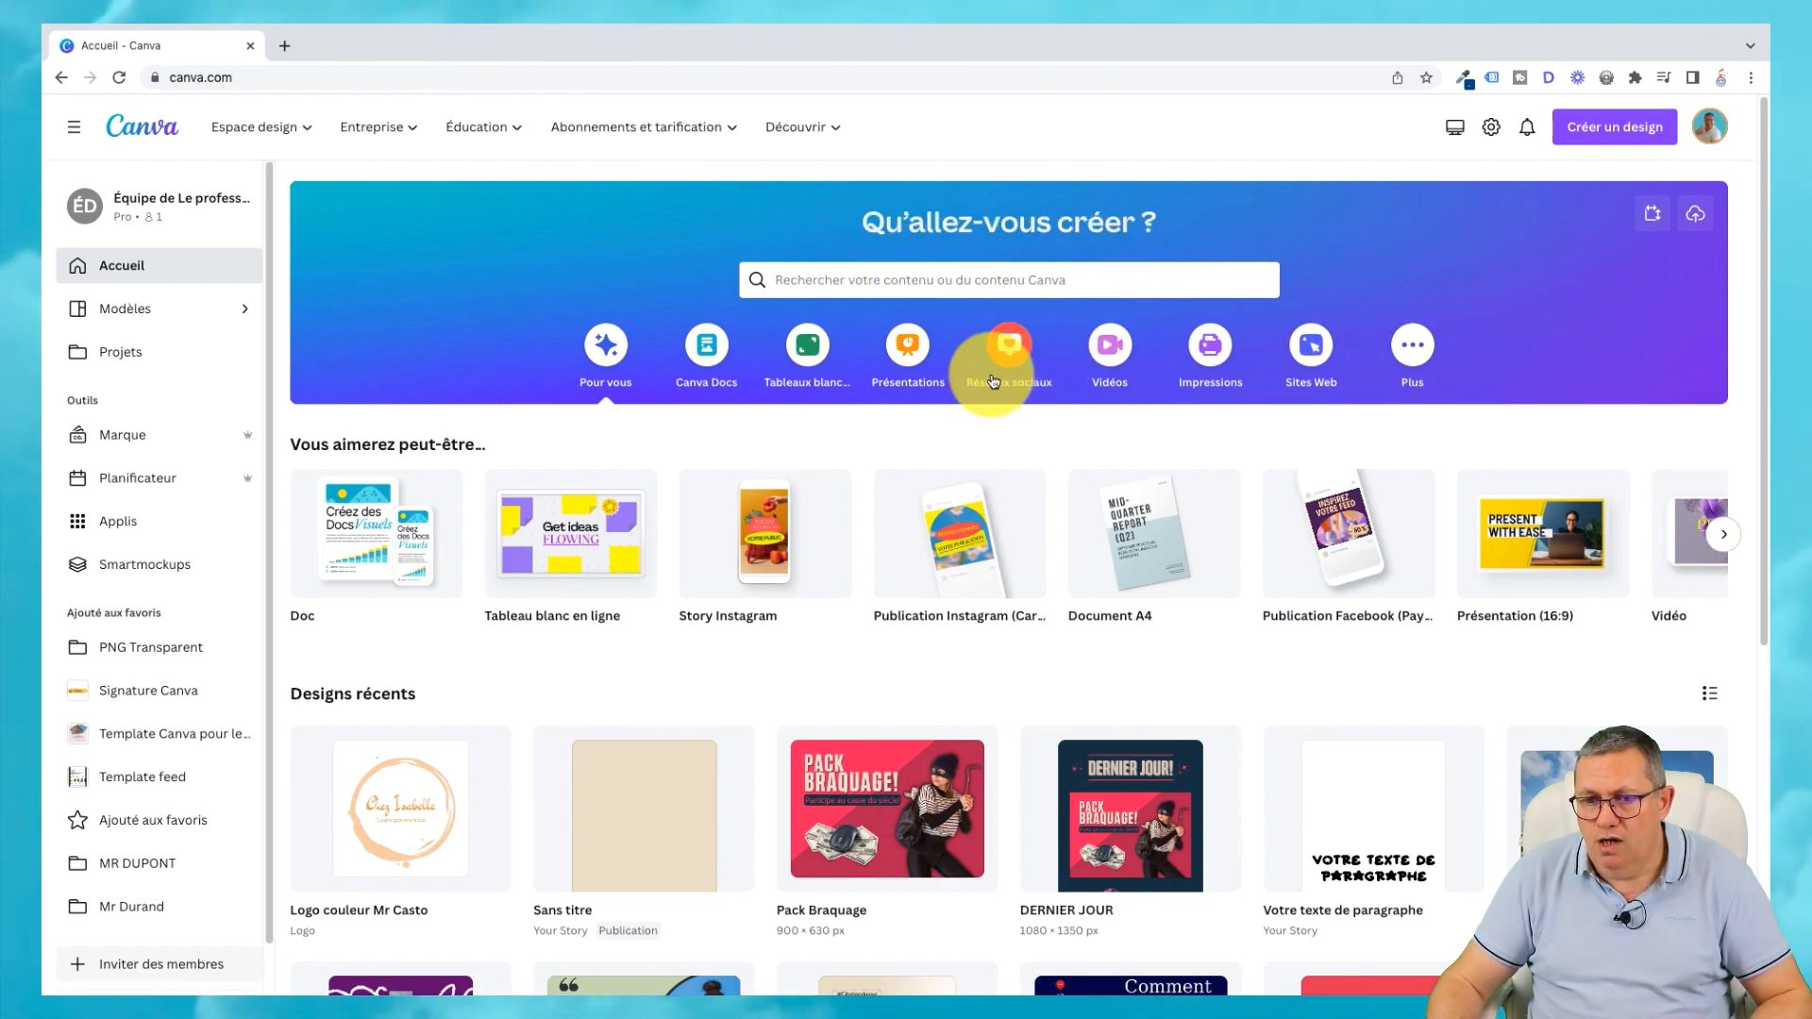
Create a Facebook post design and fill it with the recently used purple quote template showing a woman in a pink jacket.
{"action": "left_click", "coordinate": [1009, 351]}
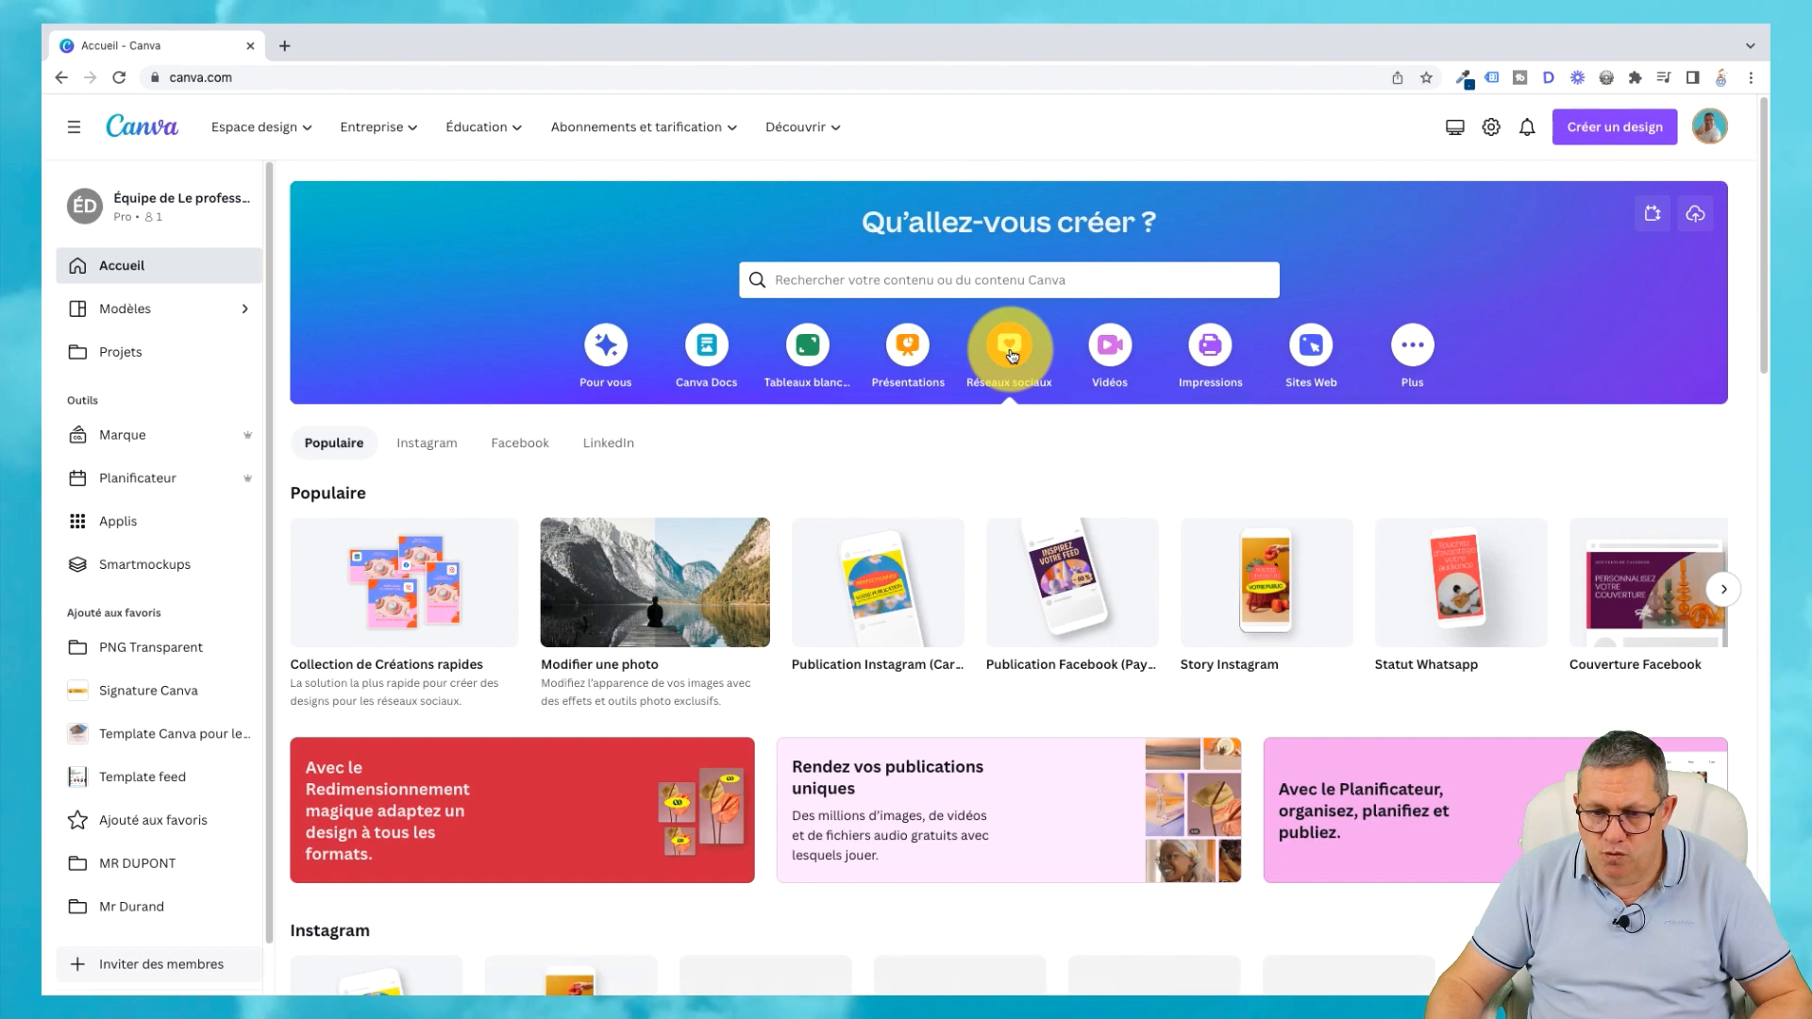
{"action": "left_click", "coordinate": [1037, 606]}
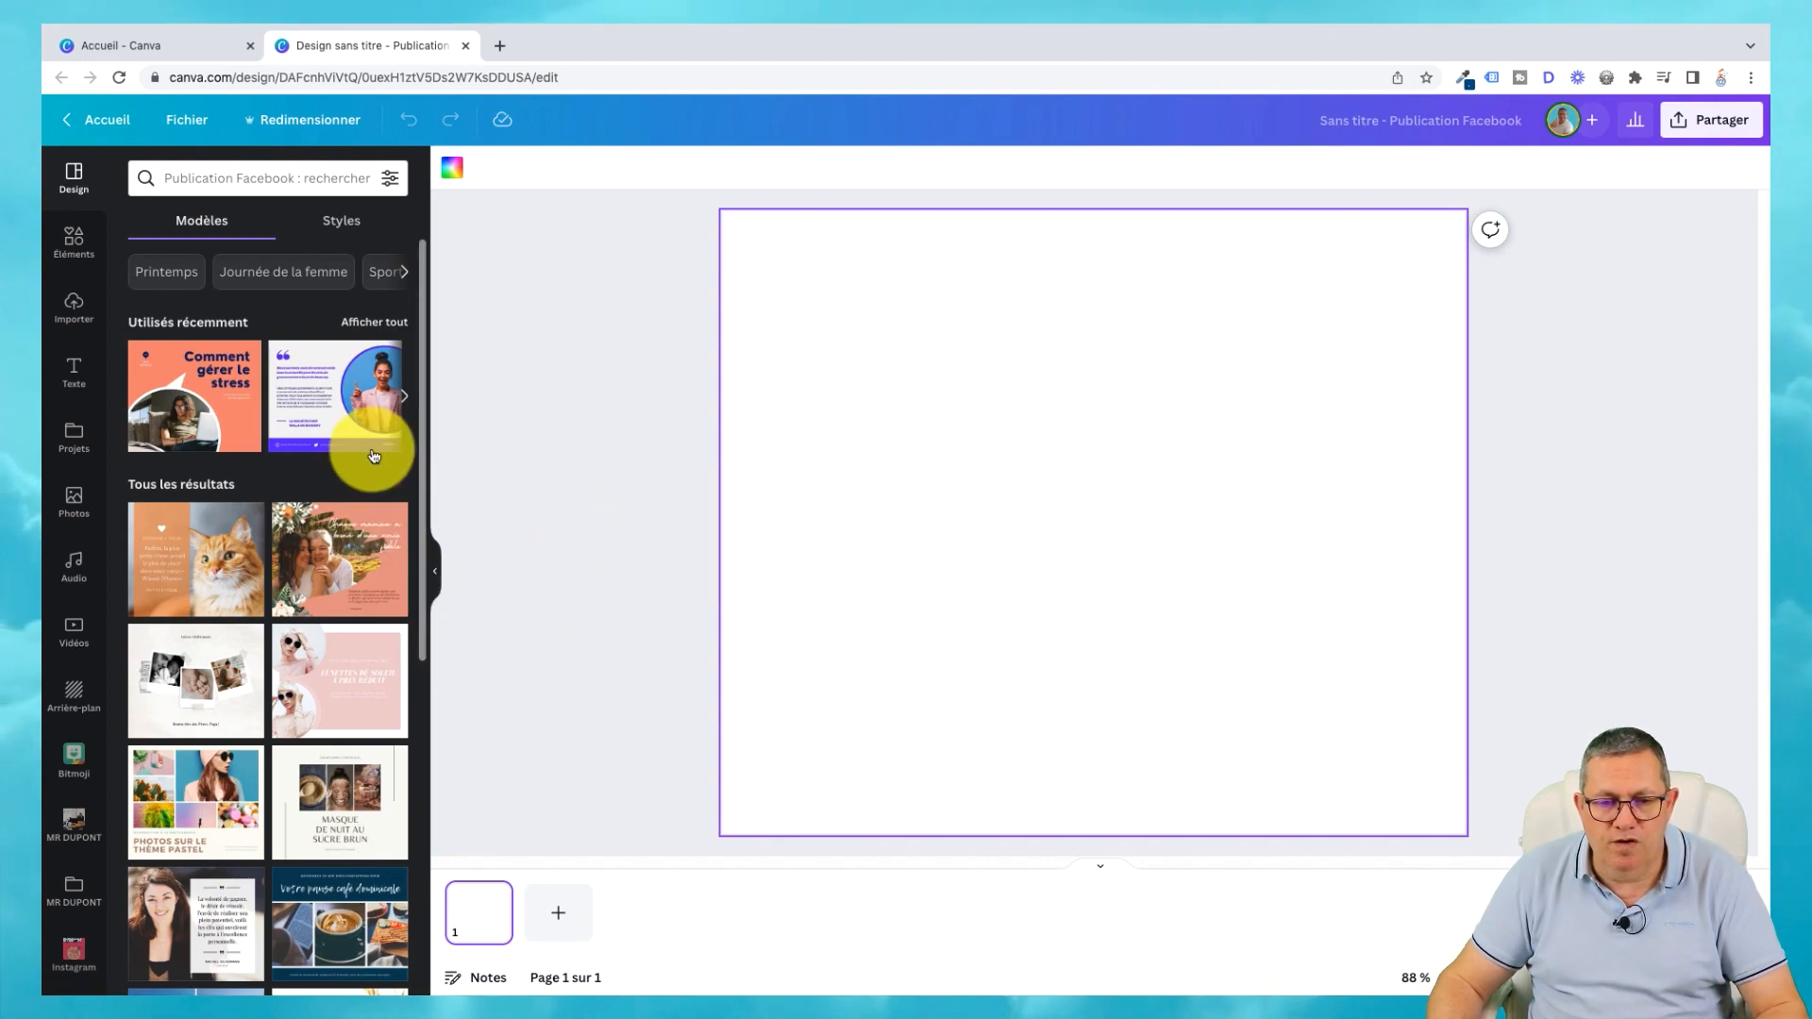
{"action": "left_click", "coordinate": [321, 396]}
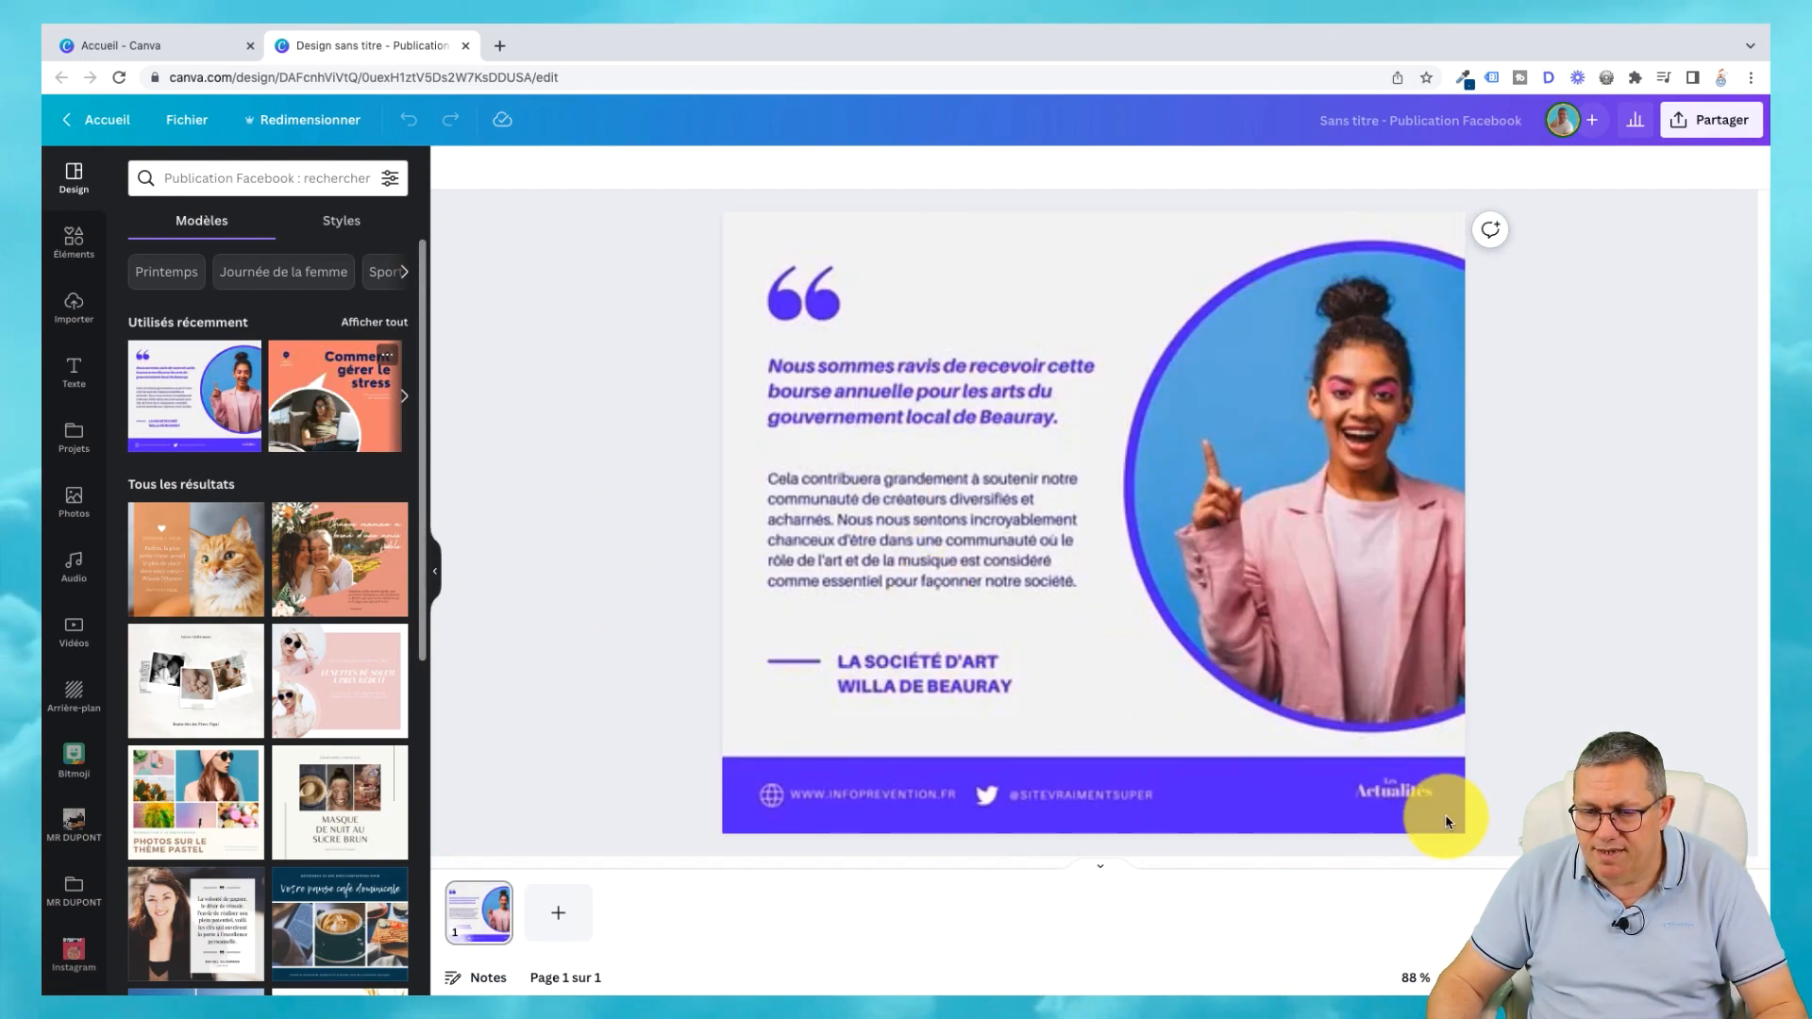
{"action": "left_click", "coordinate": [1173, 251]}
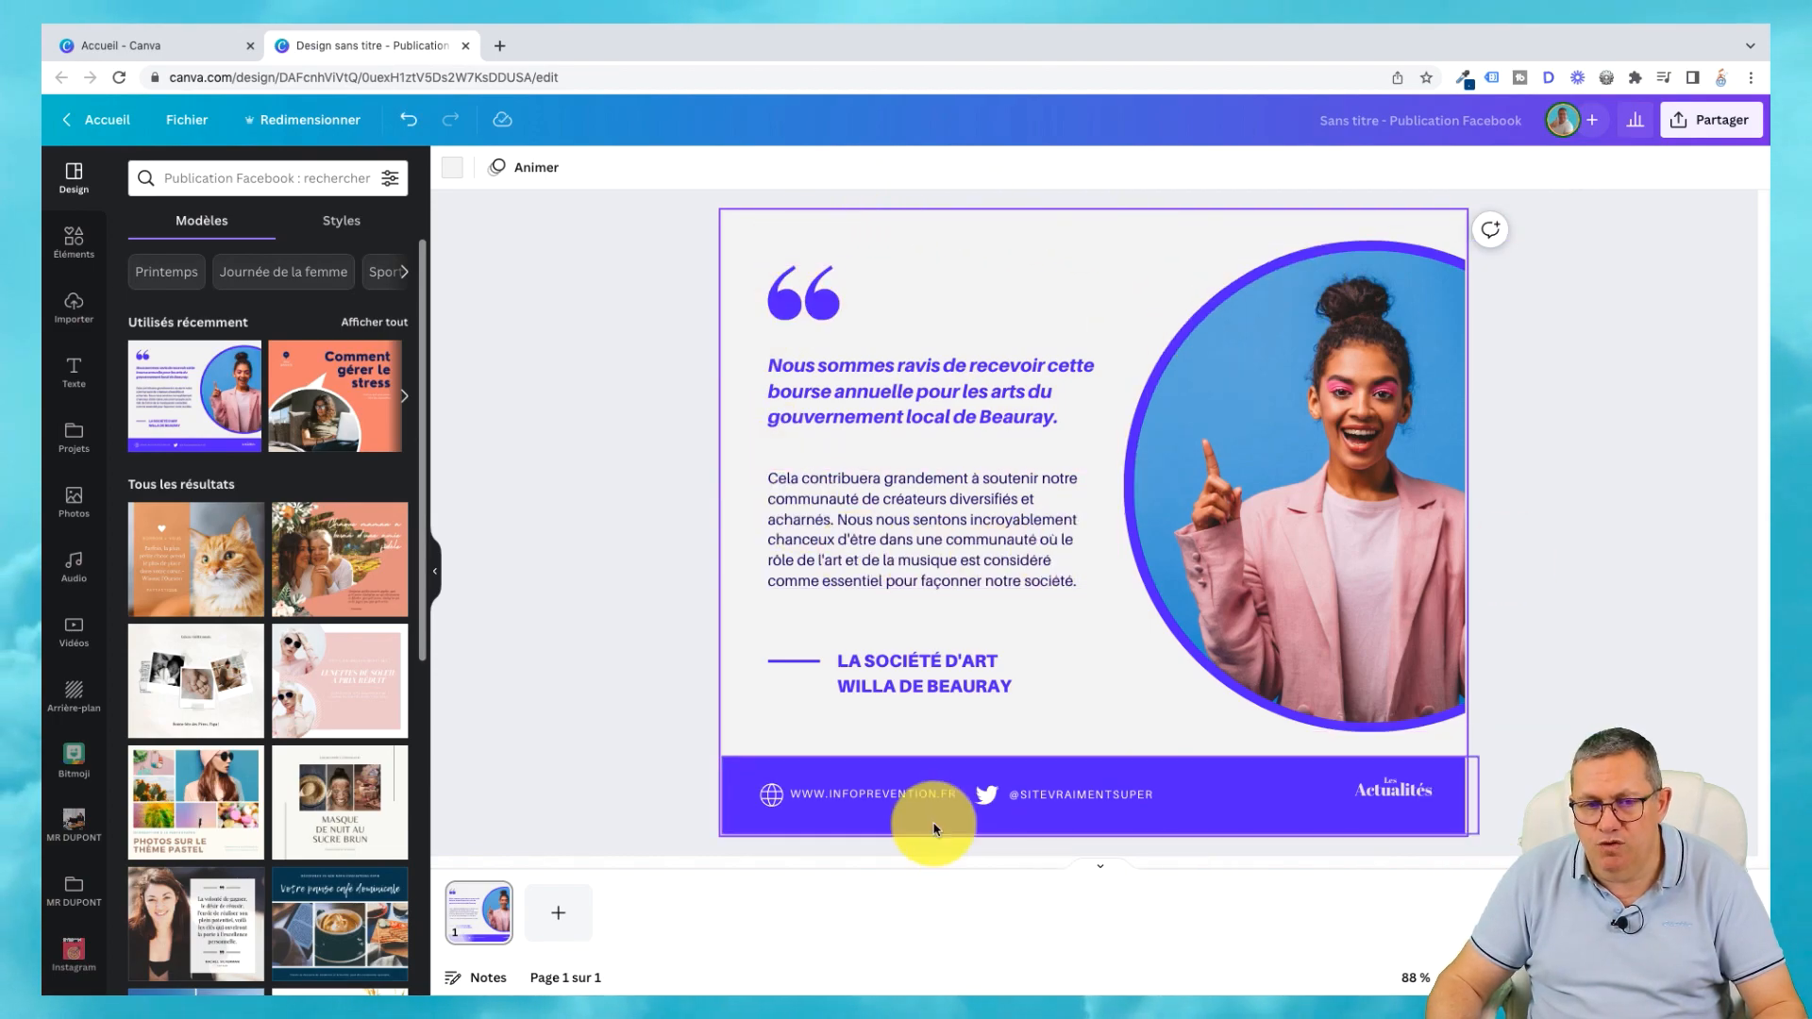
Recolour the Facebook post with the client's brand palette in its sage green background and dark slate footer variant.
{"action": "left_click", "coordinate": [363, 225]}
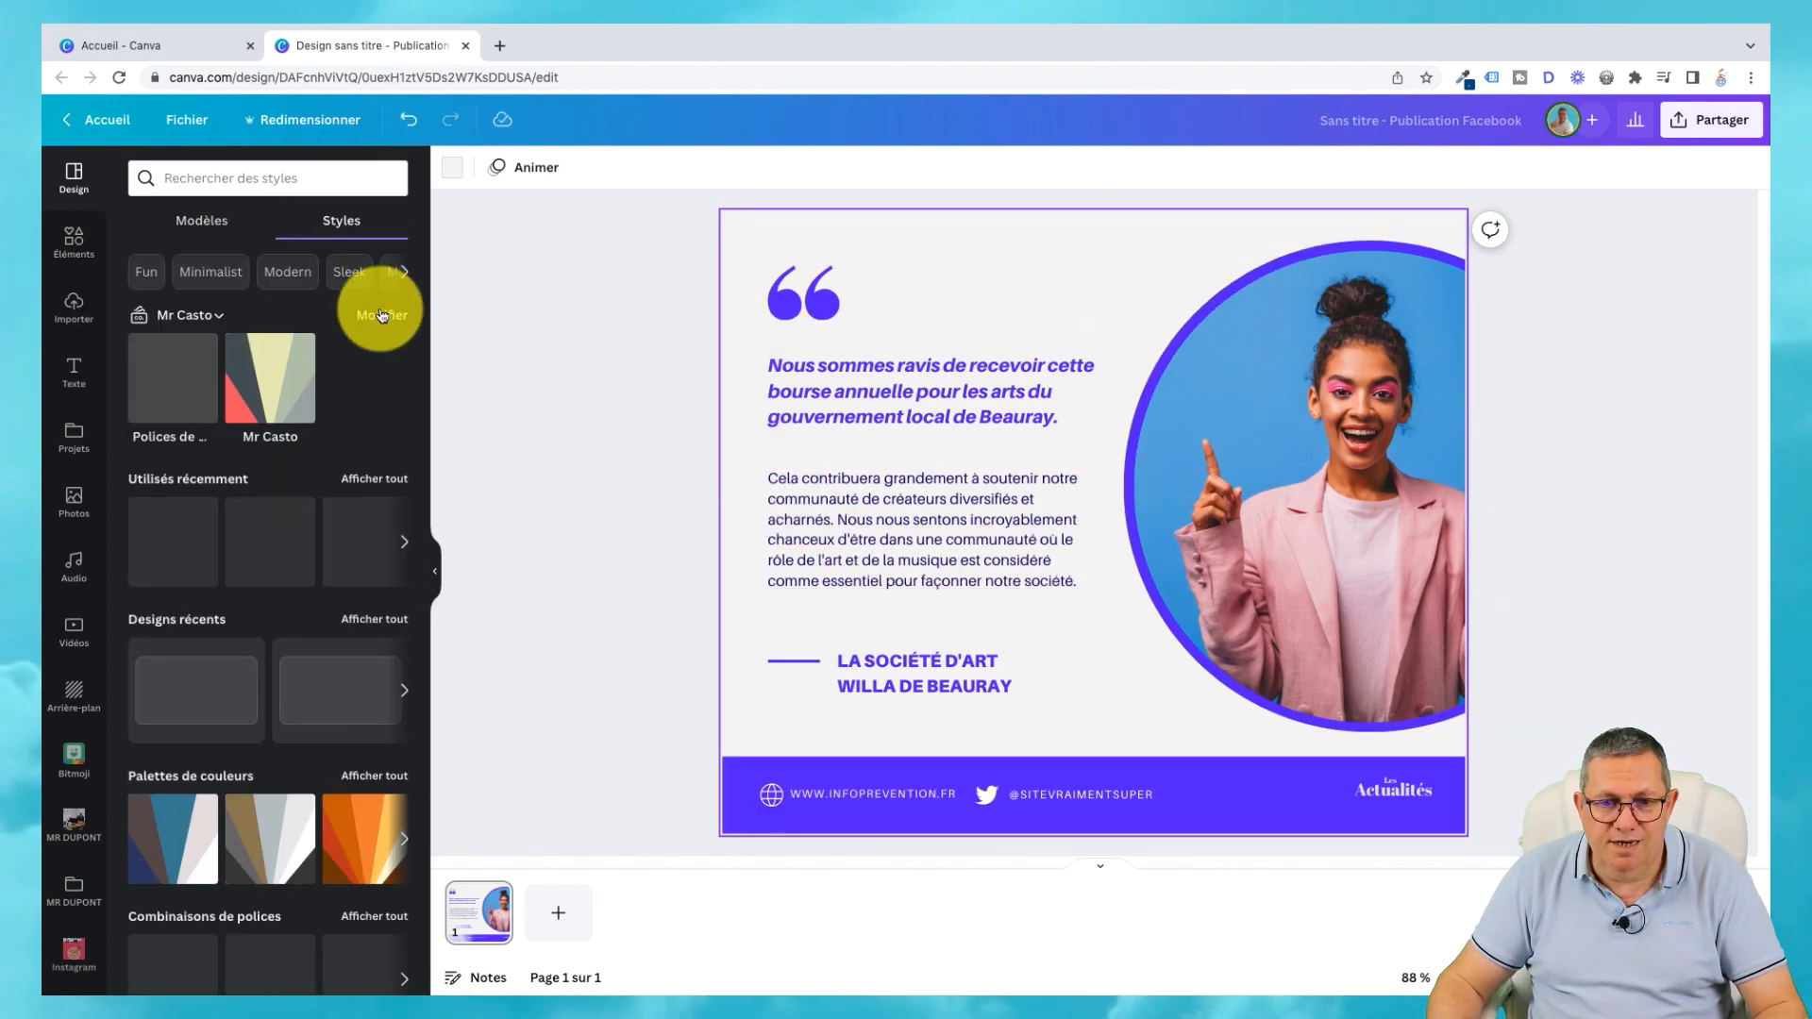
{"action": "left_click", "coordinate": [276, 389]}
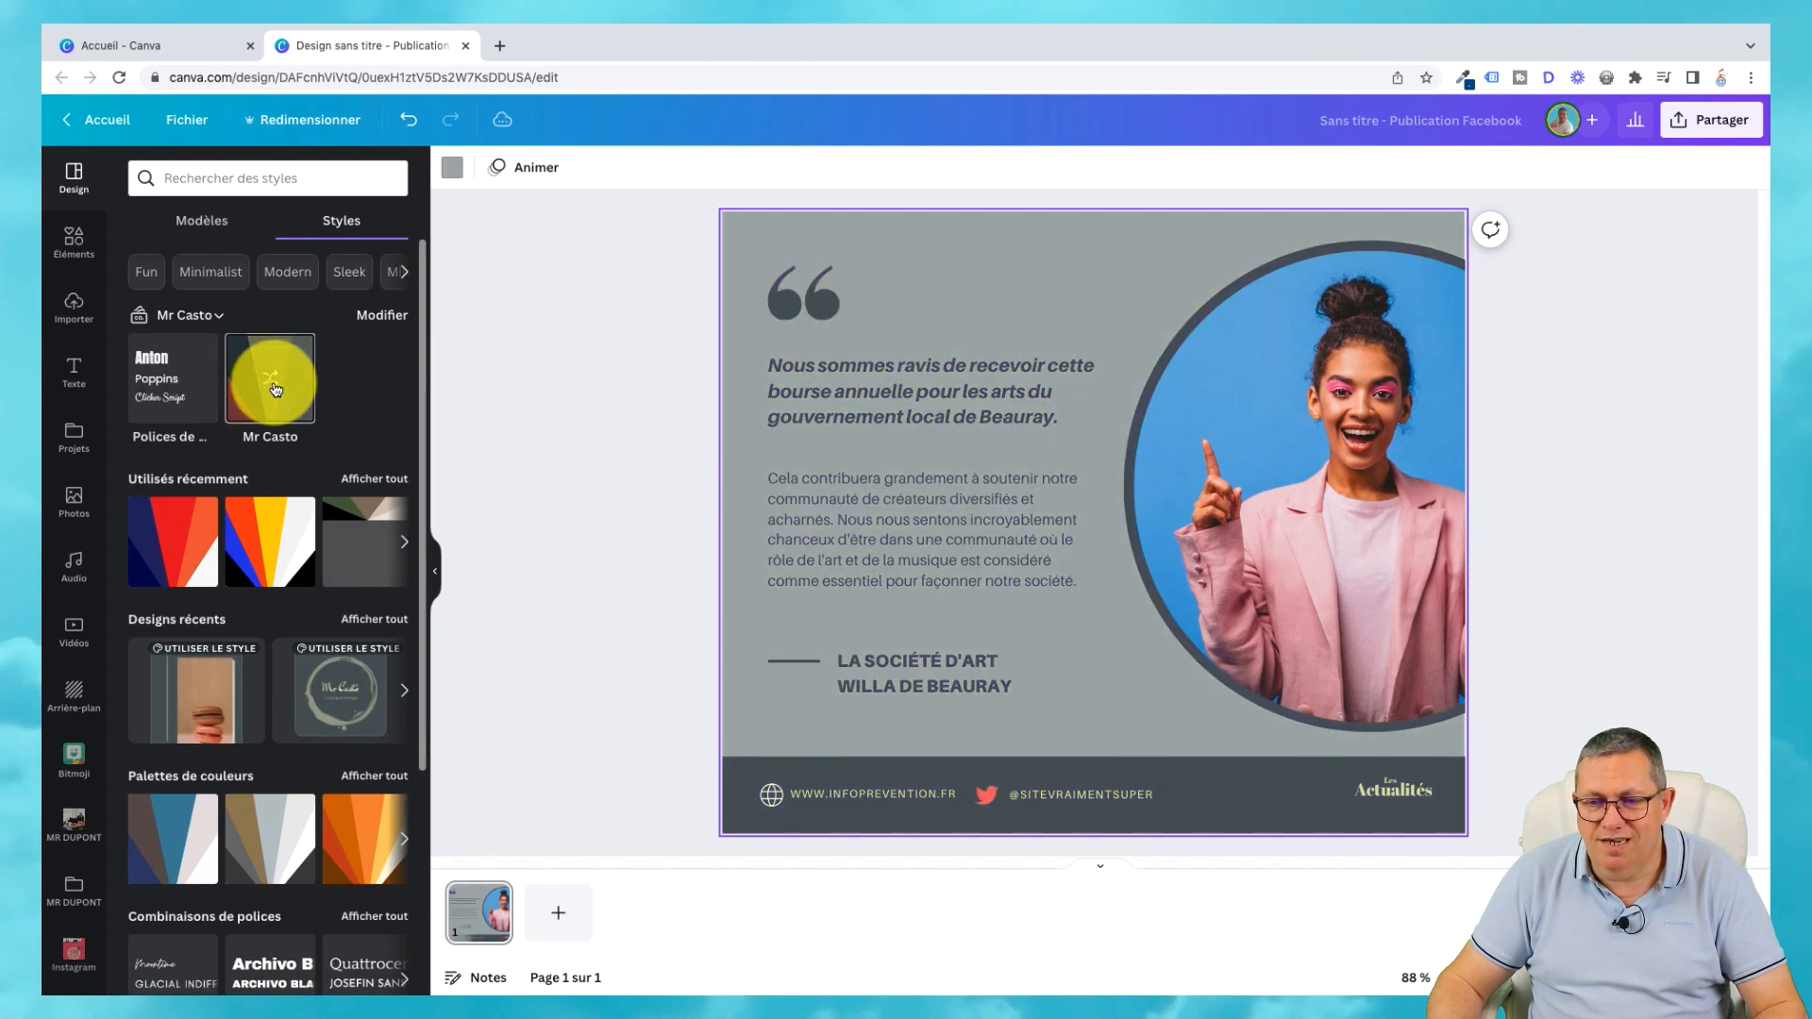
{"action": "left_click", "coordinate": [276, 388]}
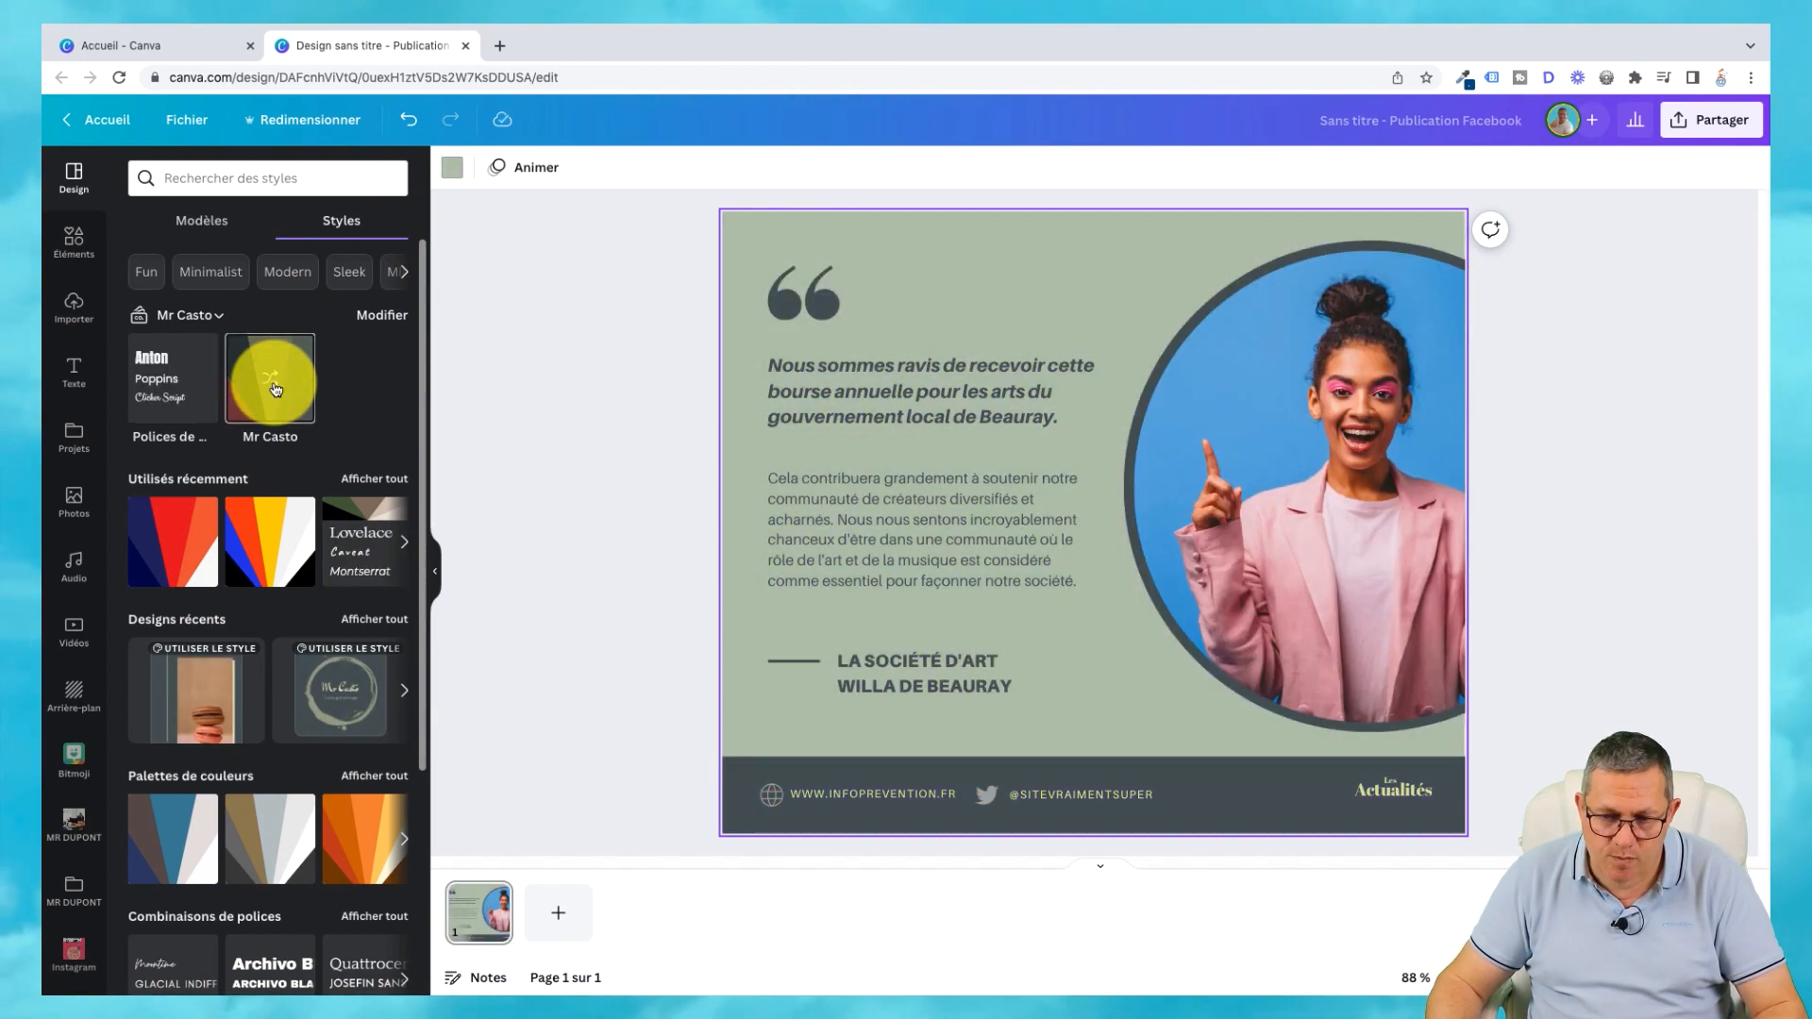
Adjust the hue of the woman's photo in the Facebook post to -27.
{"action": "left_click", "coordinate": [1344, 429]}
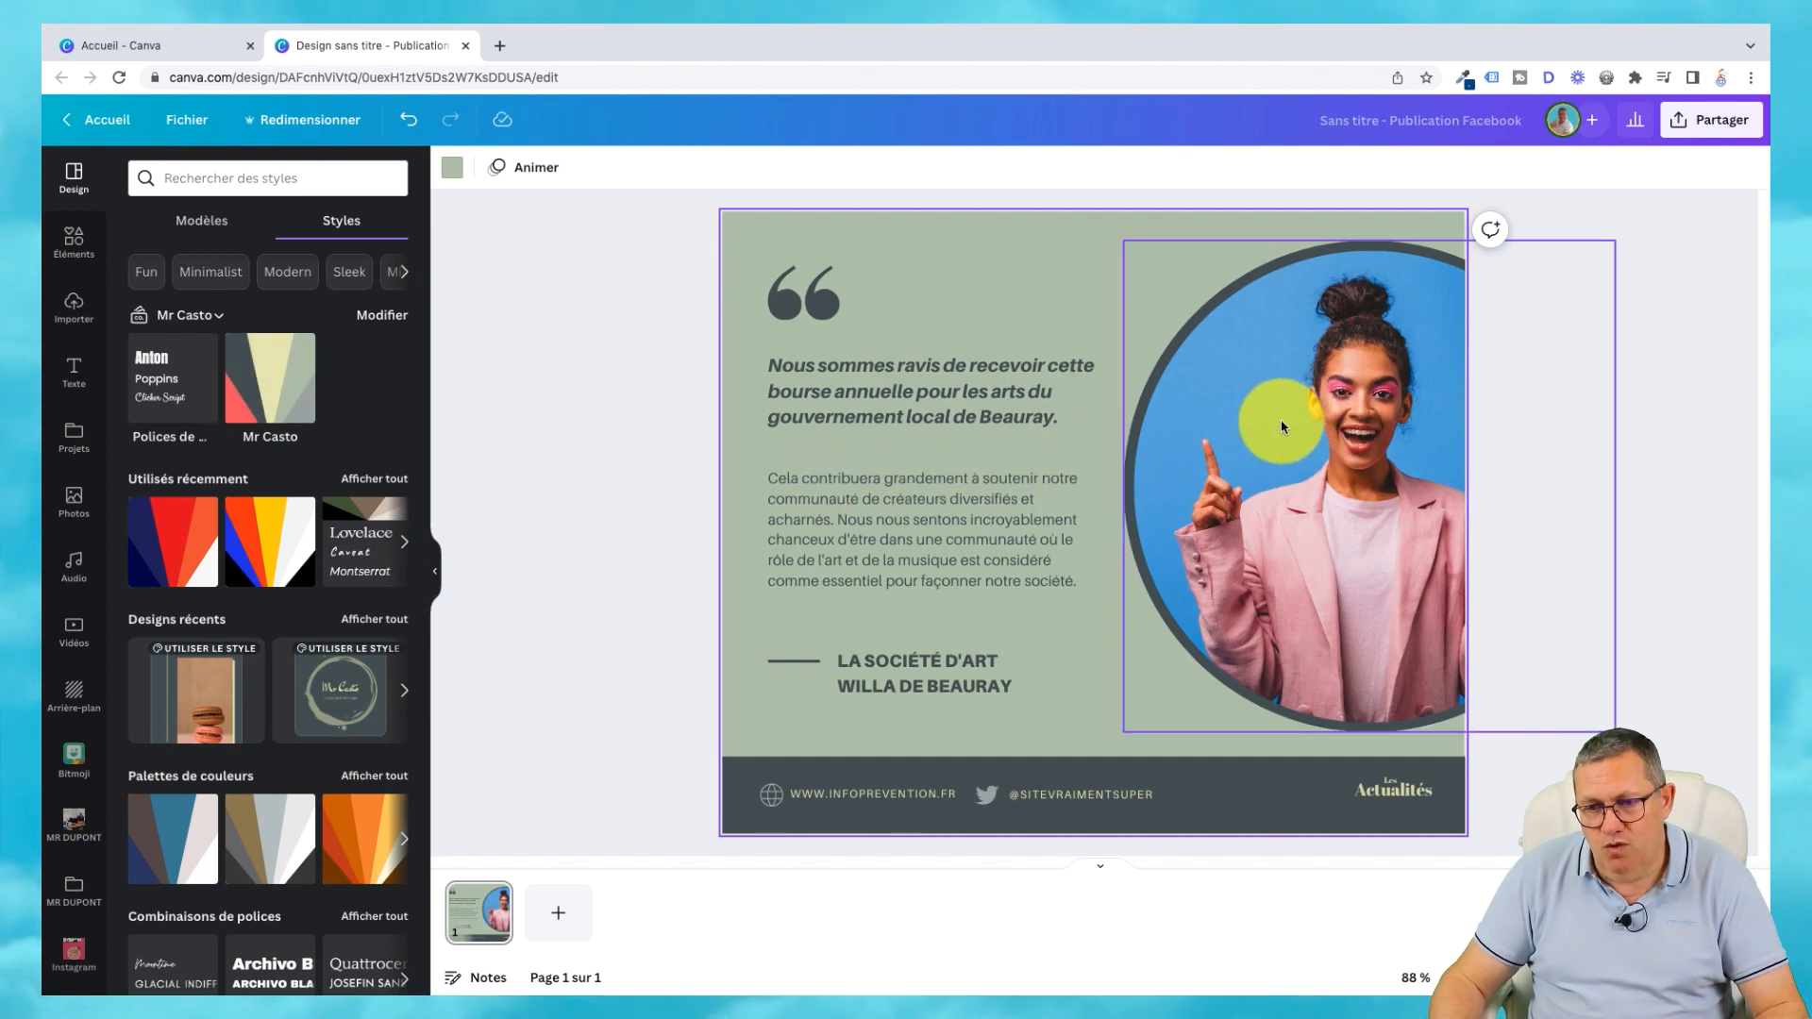
{"action": "left_click", "coordinate": [1281, 426]}
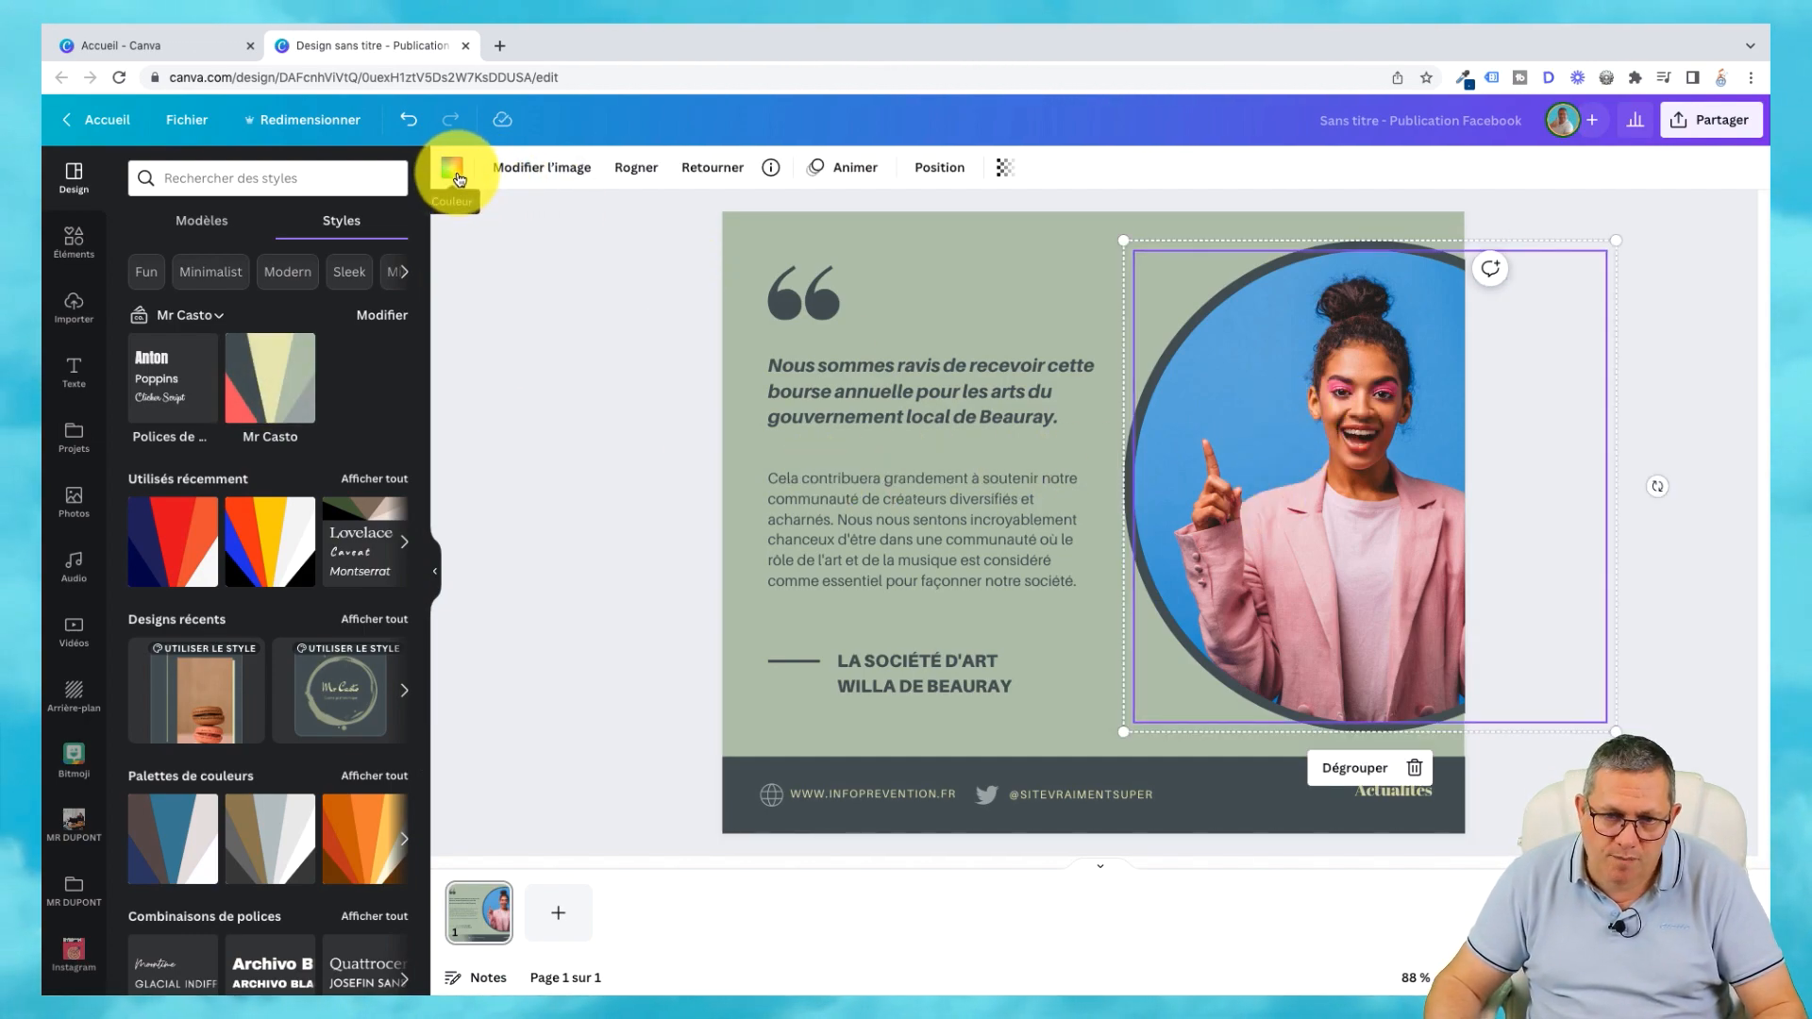
{"action": "left_click", "coordinate": [538, 168]}
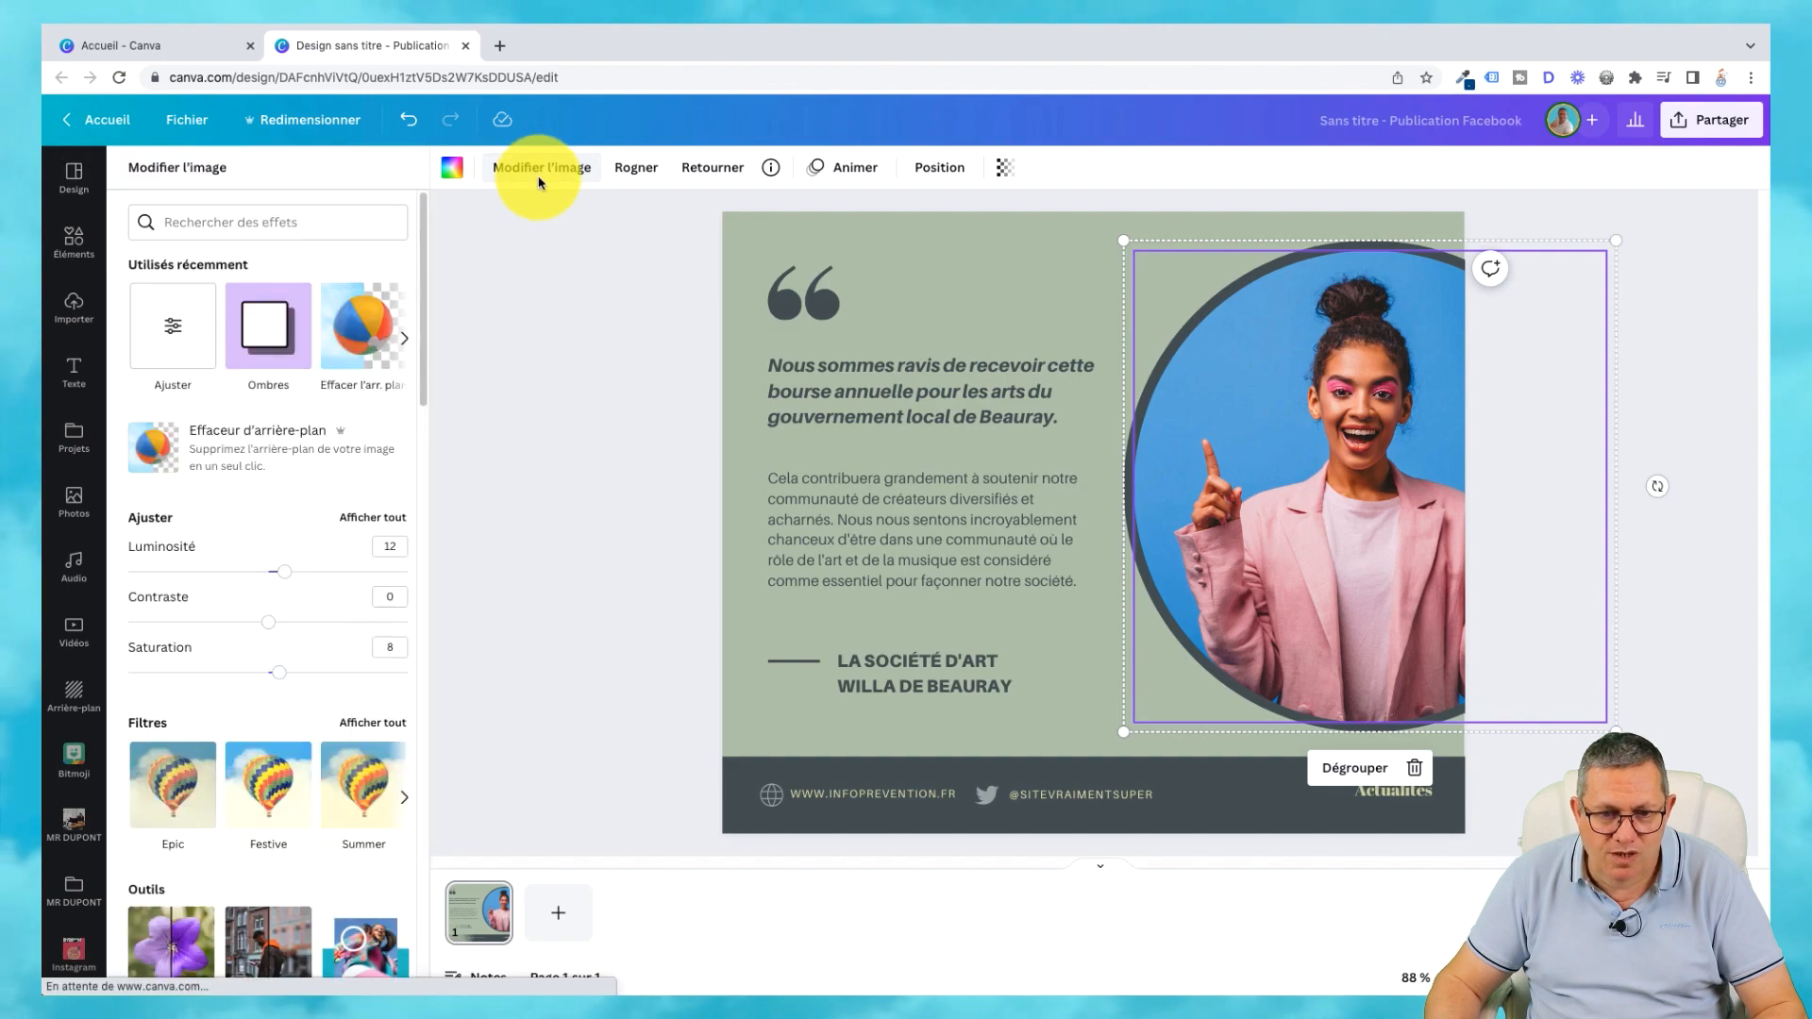
{"action": "left_click", "coordinate": [338, 521]}
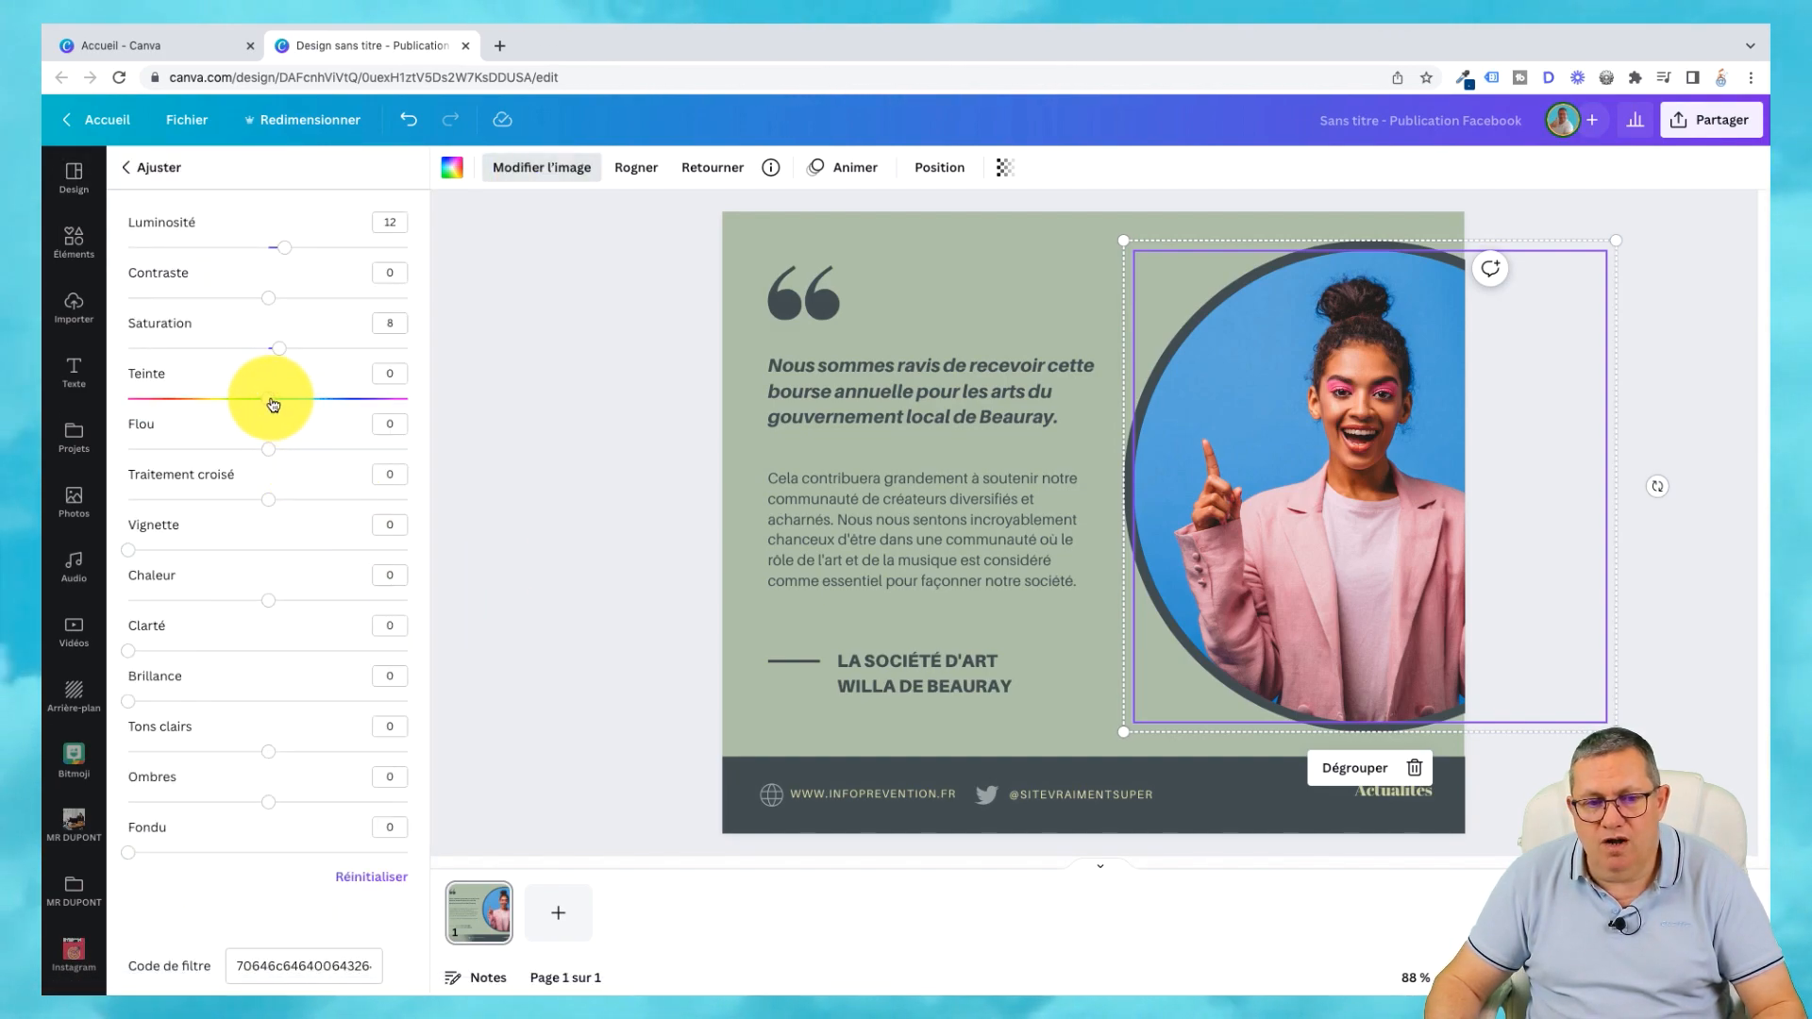
{"action": "mouse_move", "coordinate": [273, 405]}
{"action": "left_mouse_down"}
{"action": "mouse_move", "coordinate": [349, 399]}
{"action": "mouse_move", "coordinate": [256, 404]}
{"action": "left_mouse_up"}
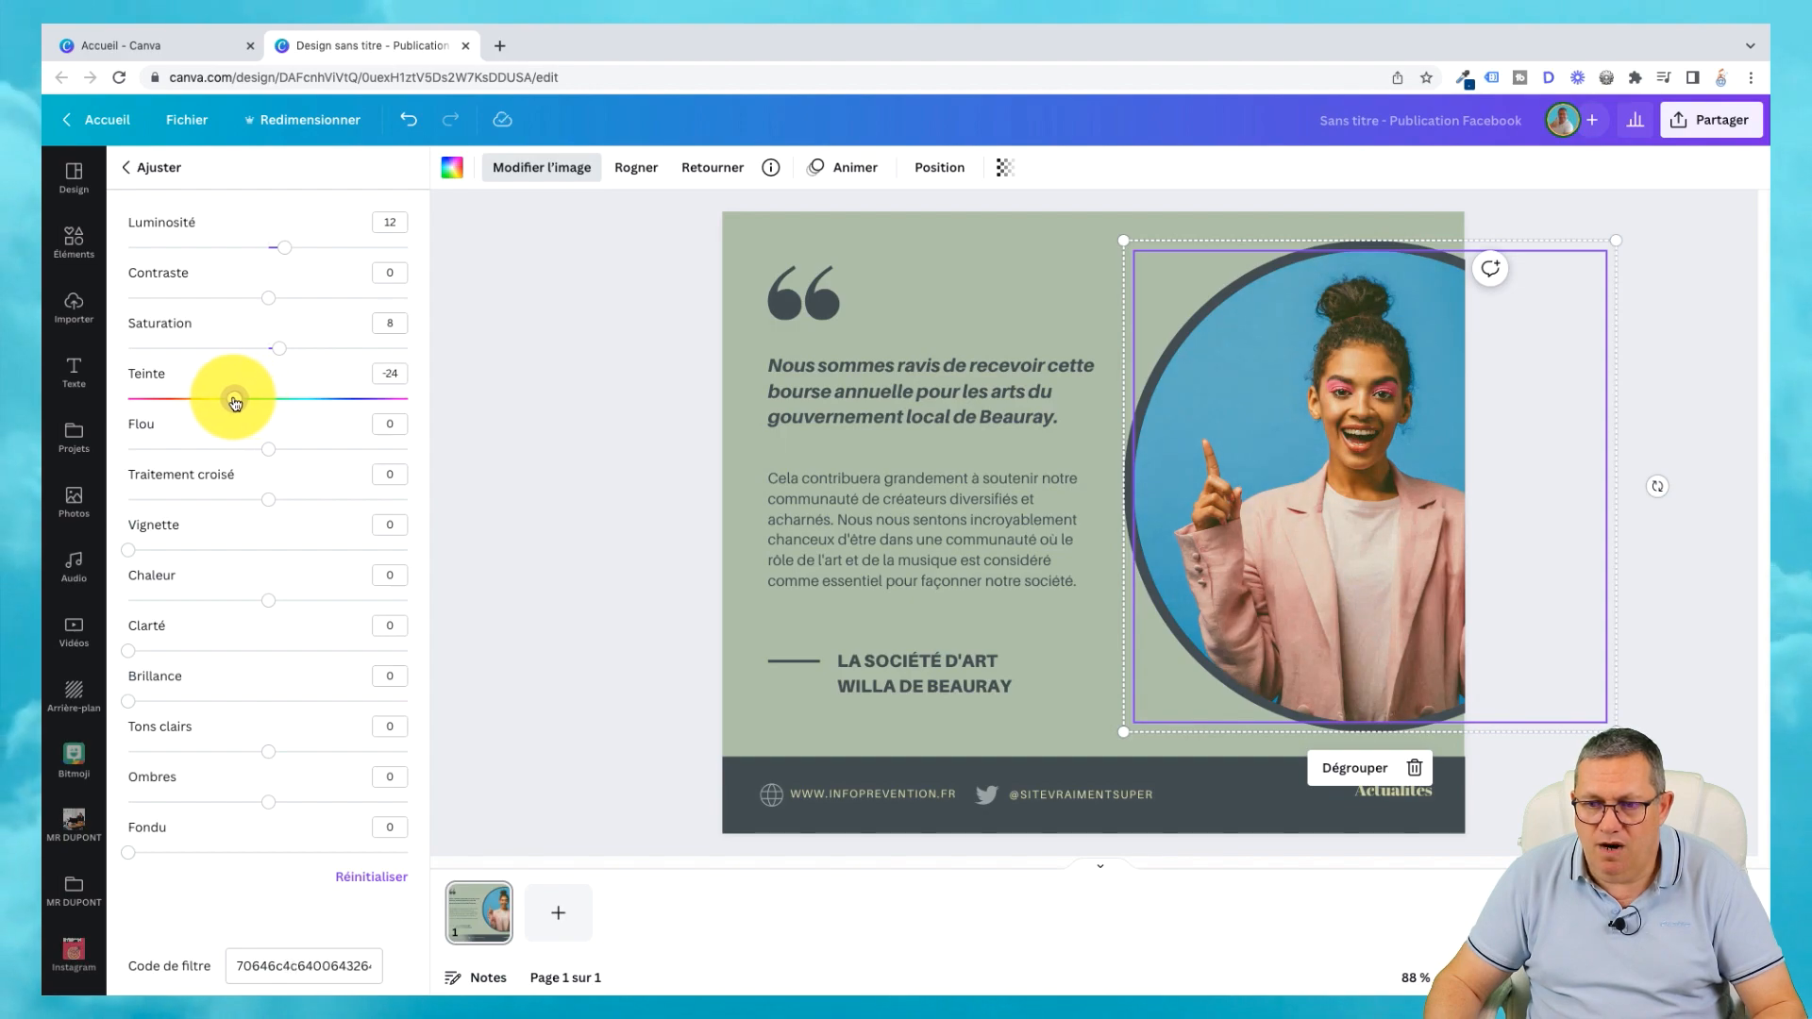
{"action": "mouse_move", "coordinate": [230, 404]}
{"action": "left_mouse_down"}
{"action": "mouse_move", "coordinate": [190, 400]}
{"action": "mouse_move", "coordinate": [231, 404]}
{"action": "left_mouse_up"}
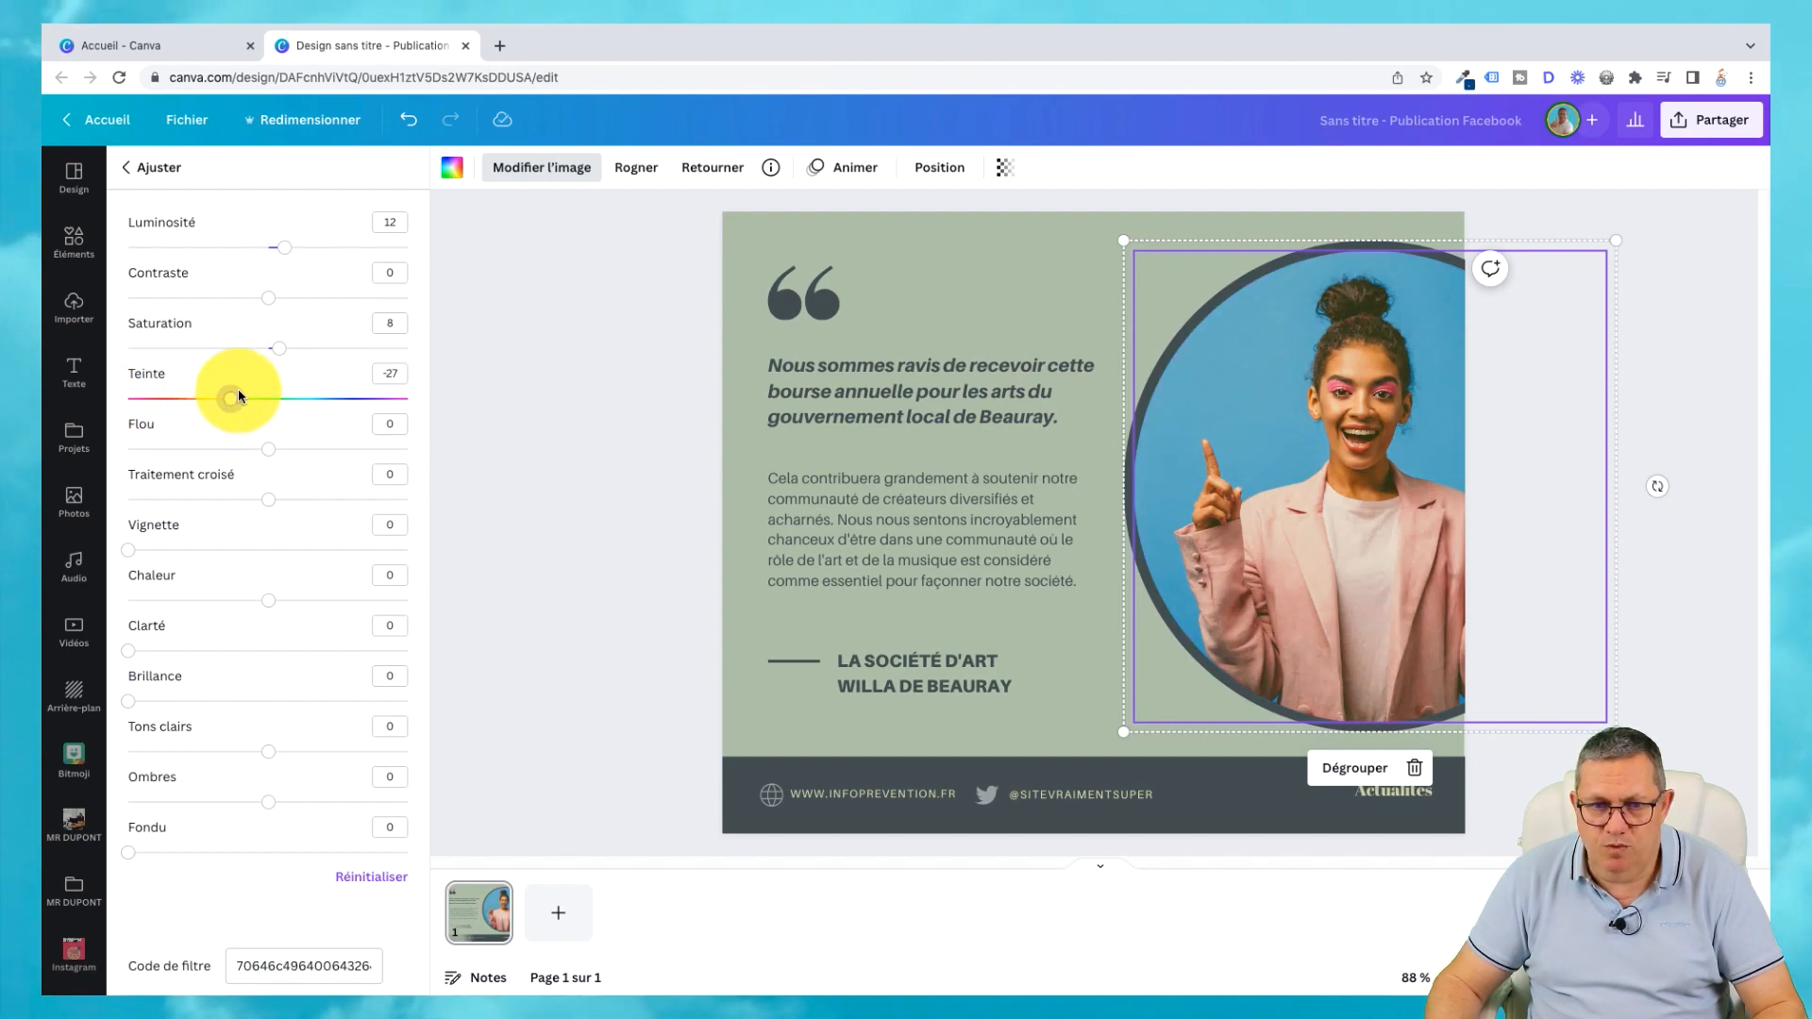
Compare the photo with and without the hue adjustment by undoing and redoing it, ending with the adjustment applied.
{"action": "left_click", "coordinate": [411, 121]}
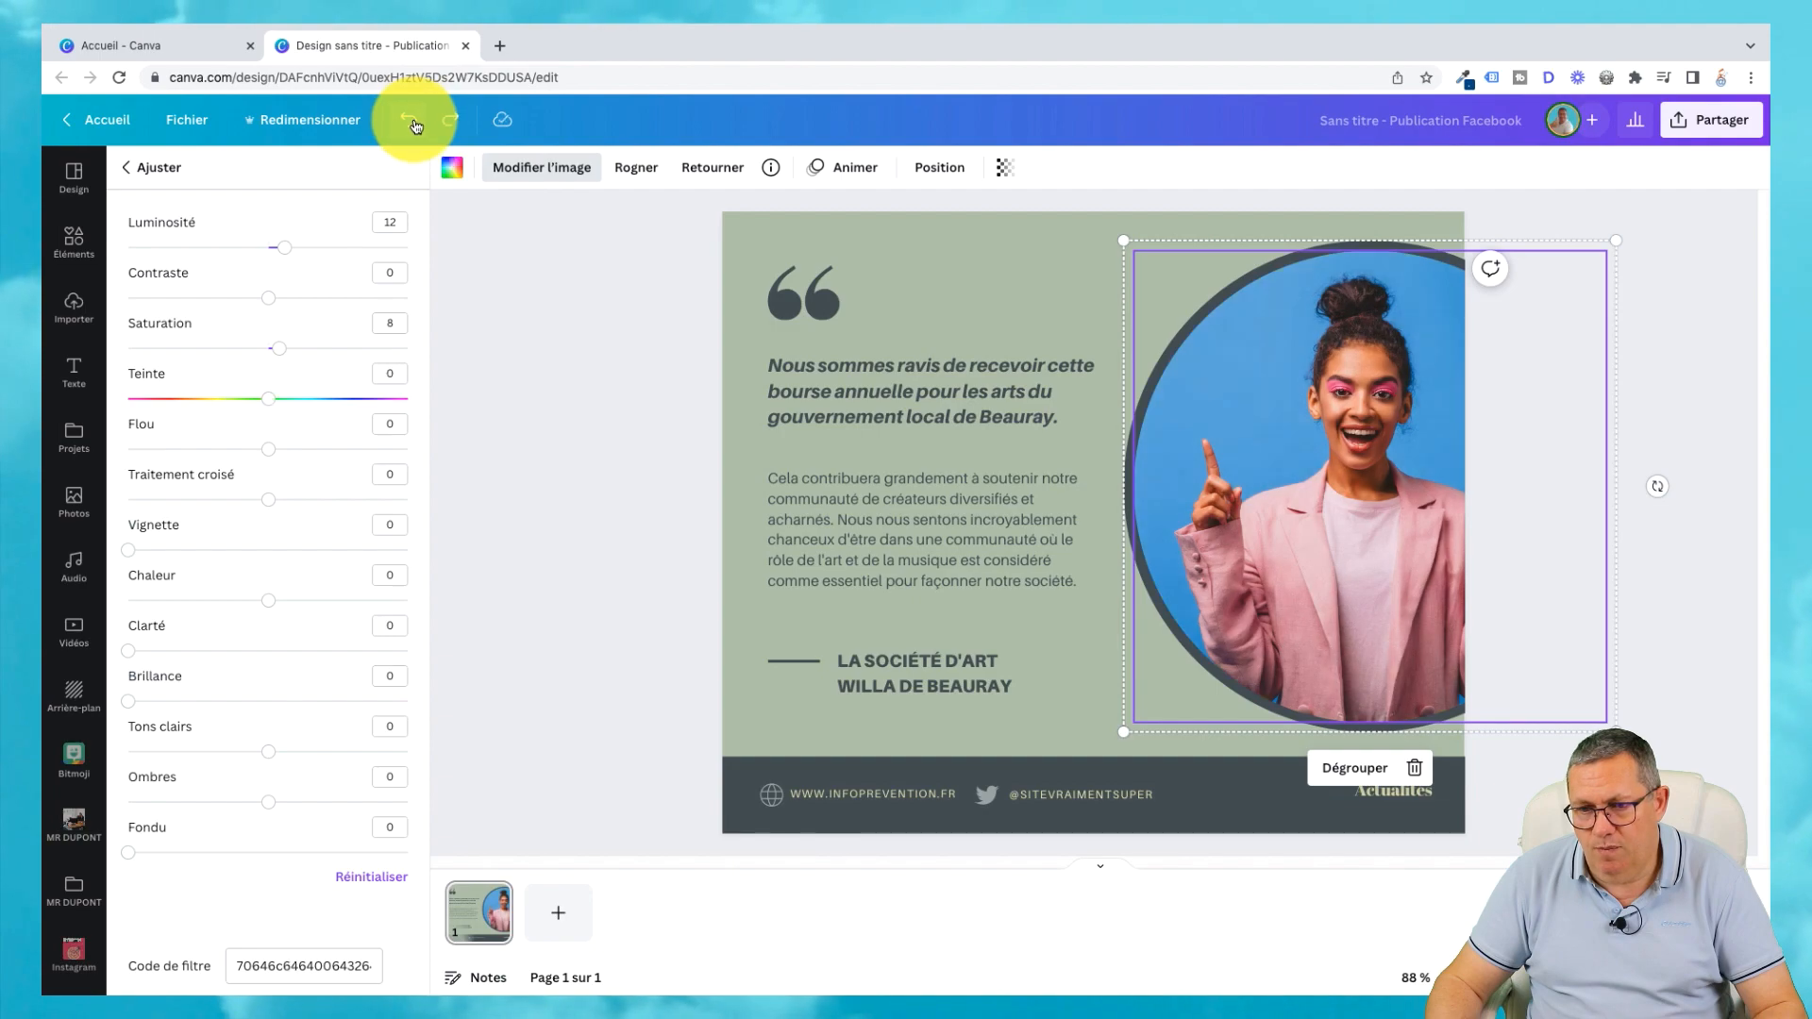
{"action": "left_click", "coordinate": [452, 121]}
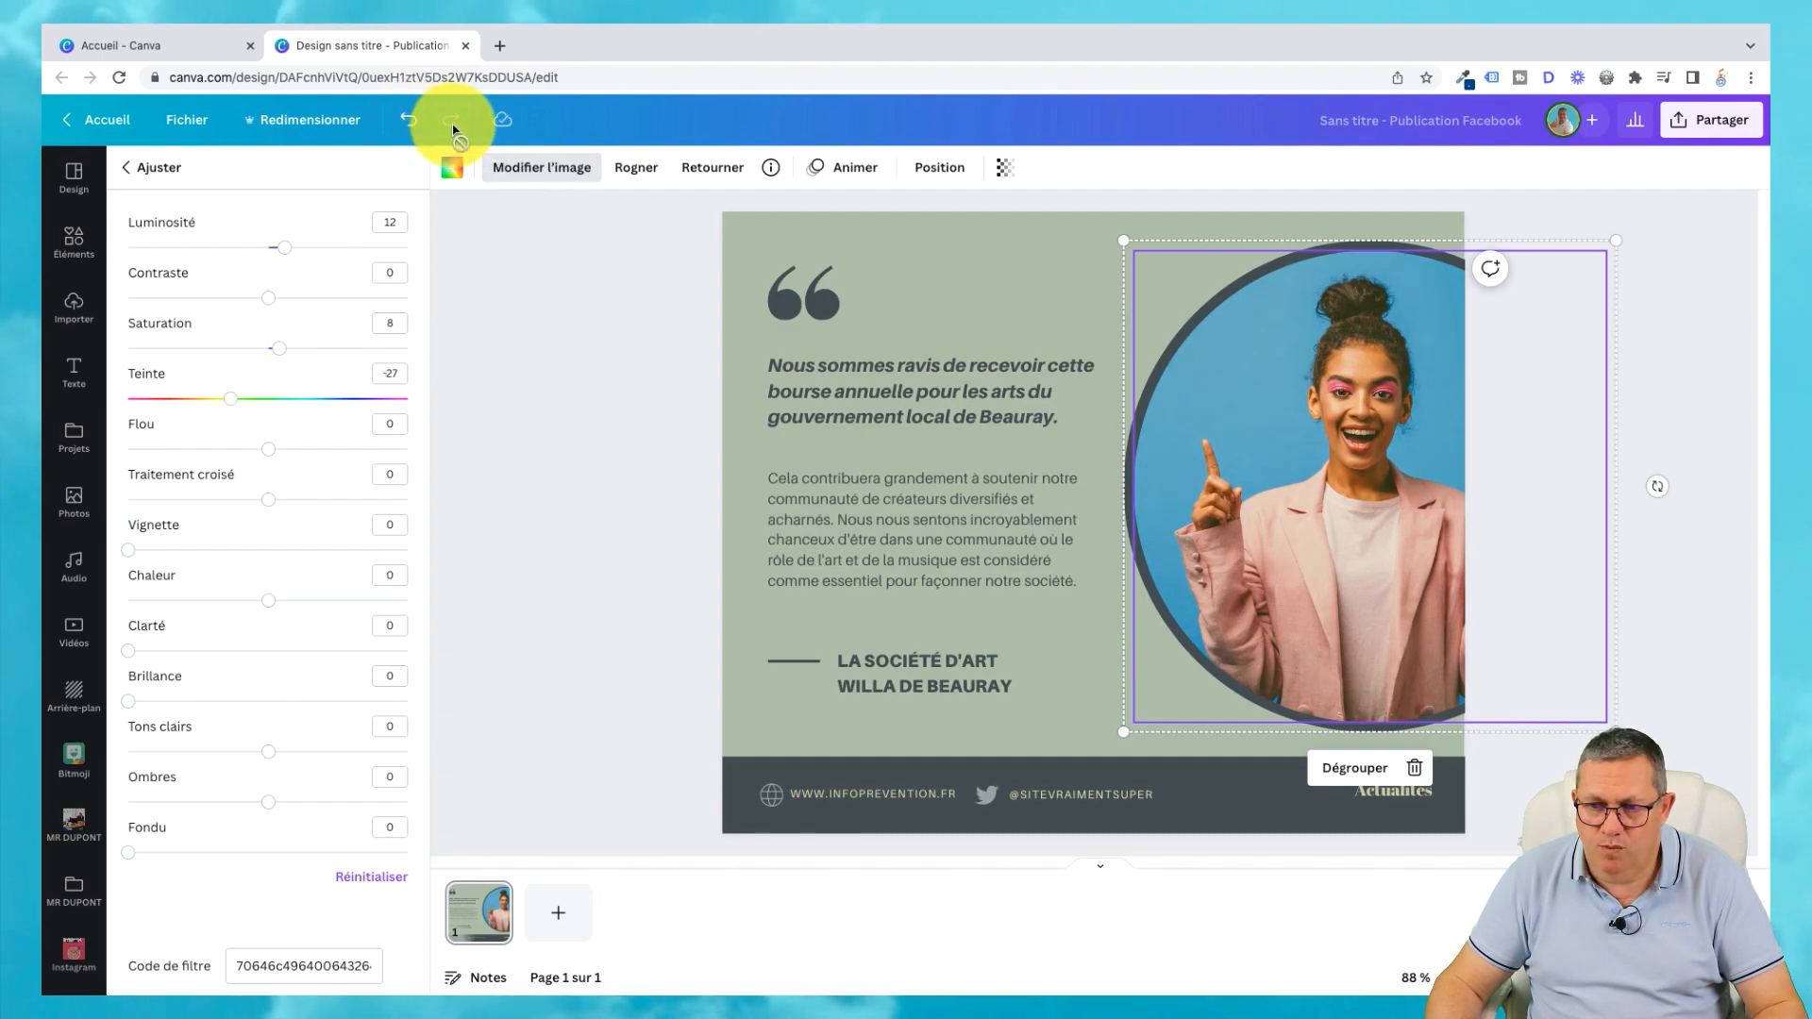
{"action": "left_click", "coordinate": [408, 120]}
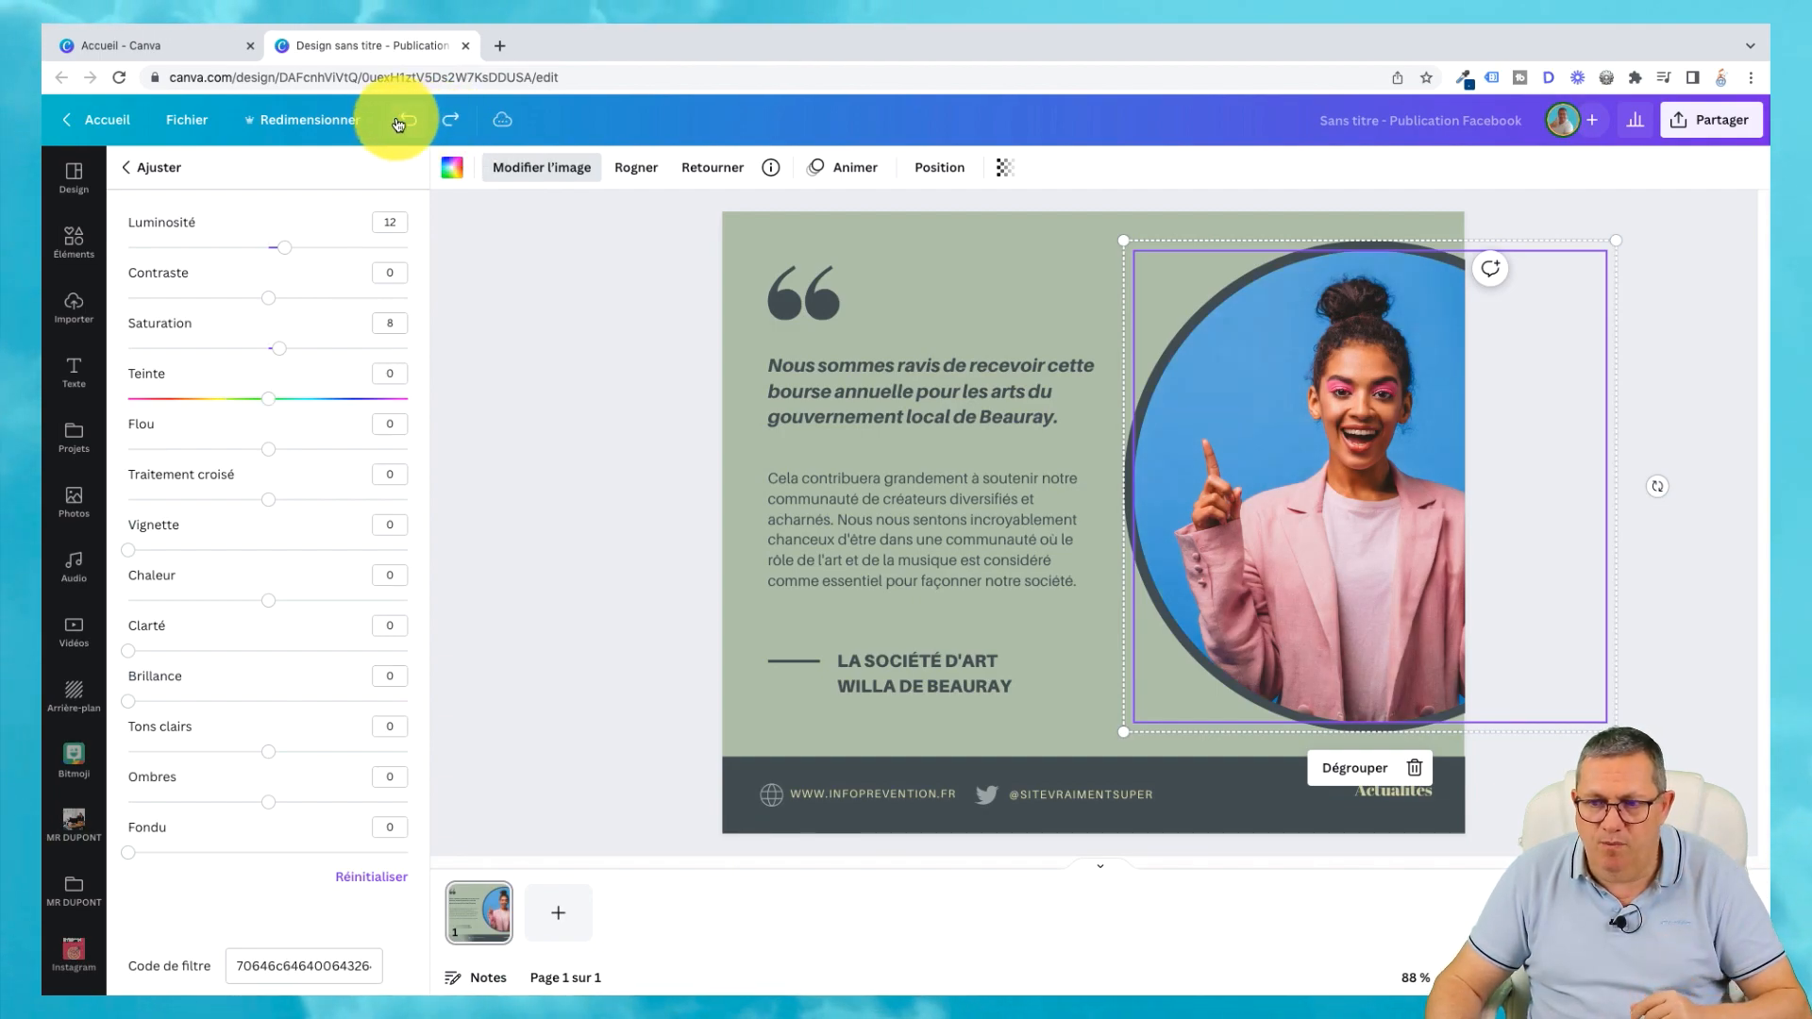
{"action": "left_click", "coordinate": [451, 120]}
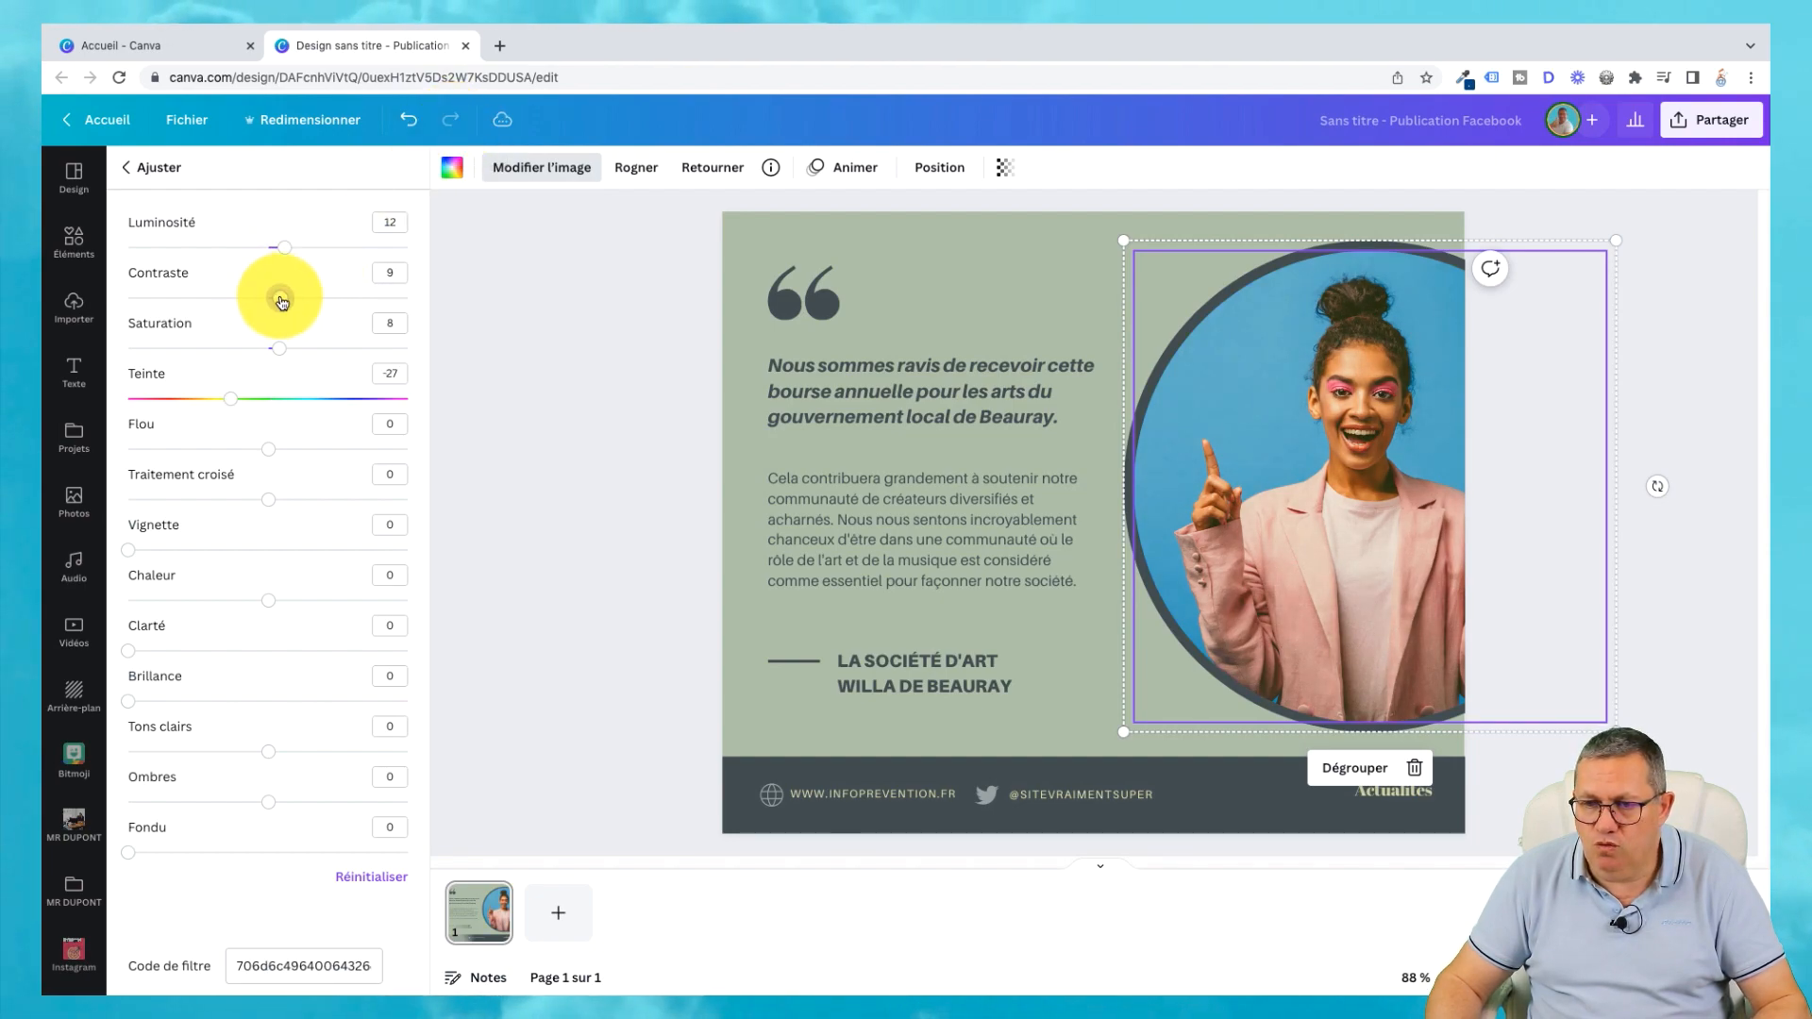
Set the photo's contrast to 20 and apply the client's brand fonts to the post's text.
{"action": "left_click_drag", "start_coordinate": [275, 298], "coordinate": [297, 304]}
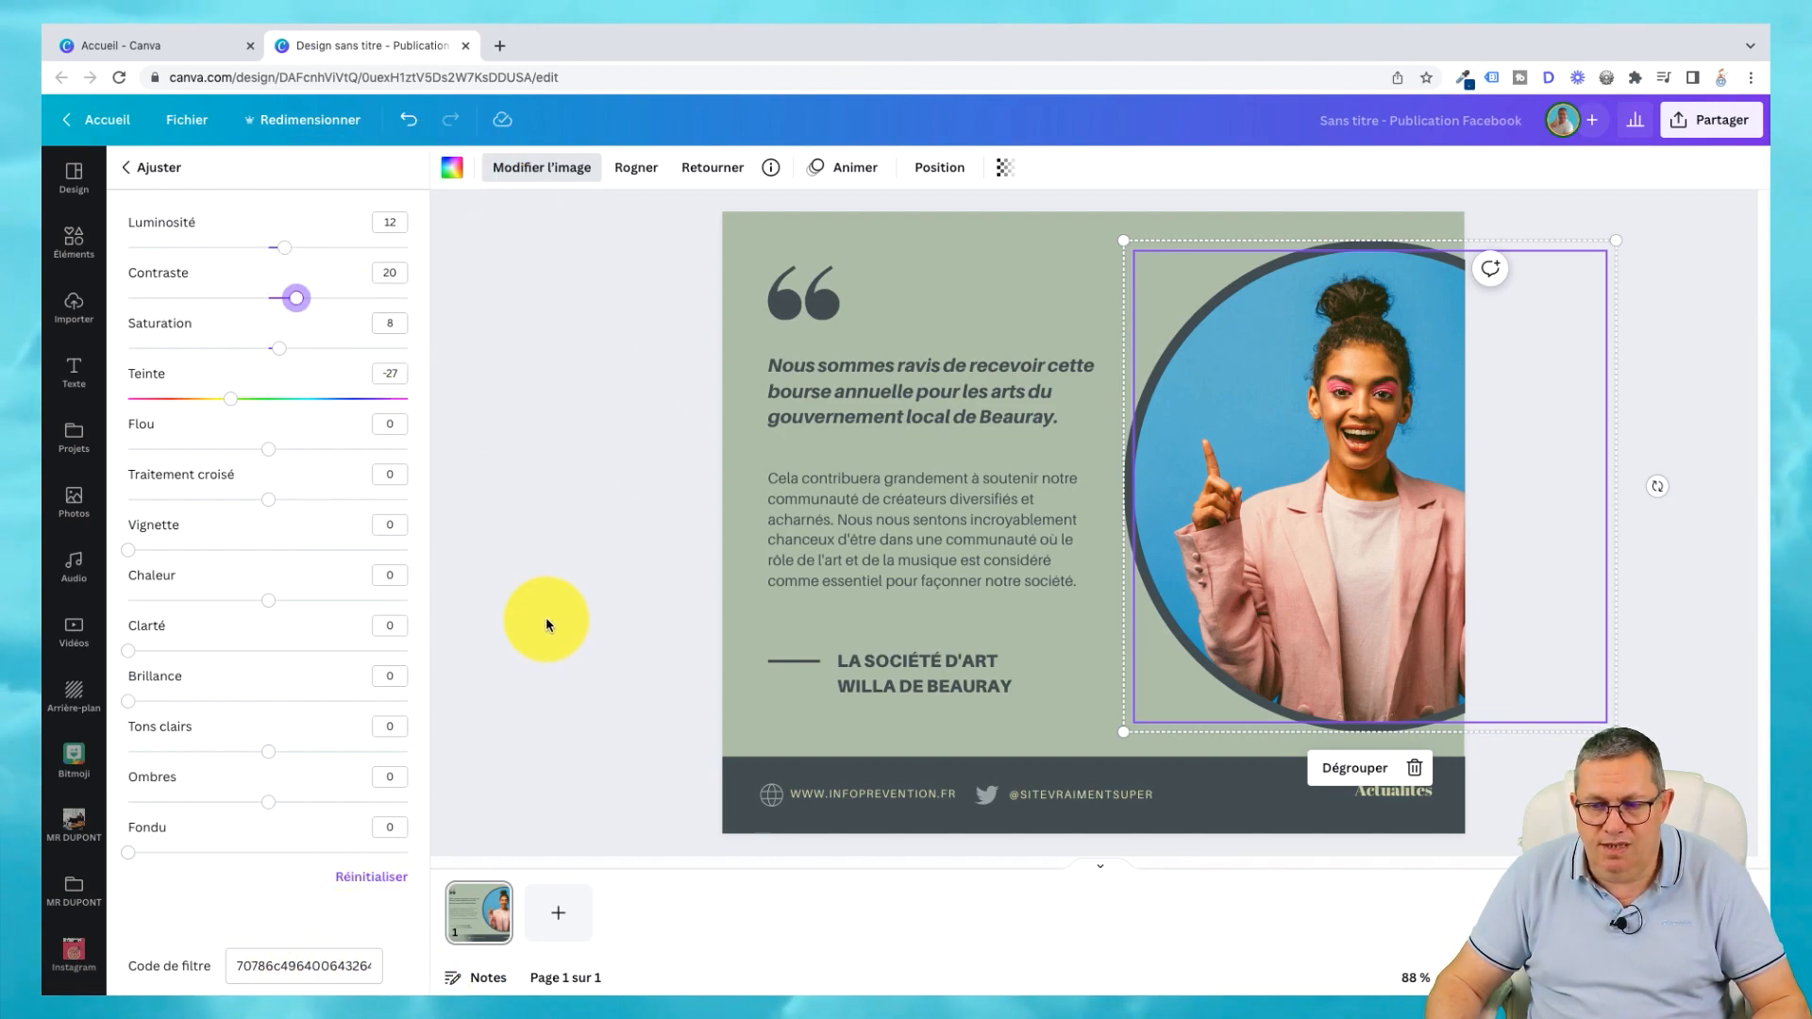
{"action": "left_click", "coordinate": [551, 611]}
{"action": "left_click", "coordinate": [558, 593]}
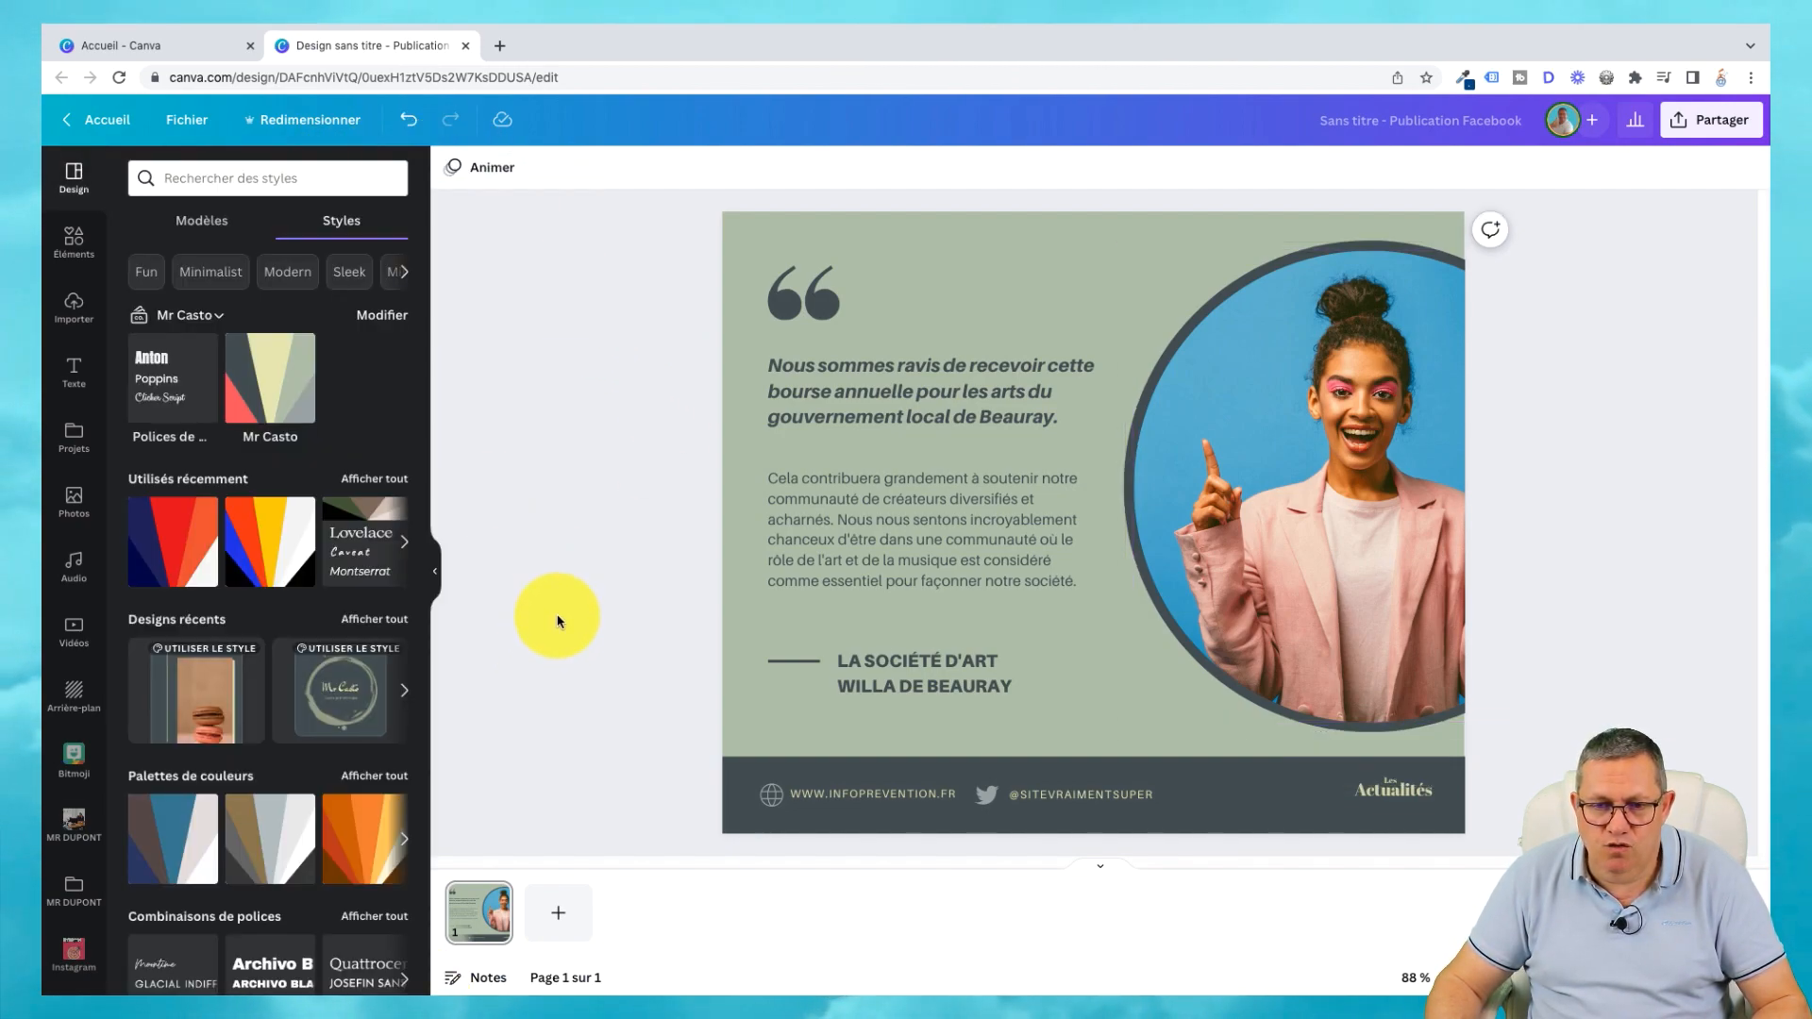
{"action": "left_click", "coordinate": [164, 379]}
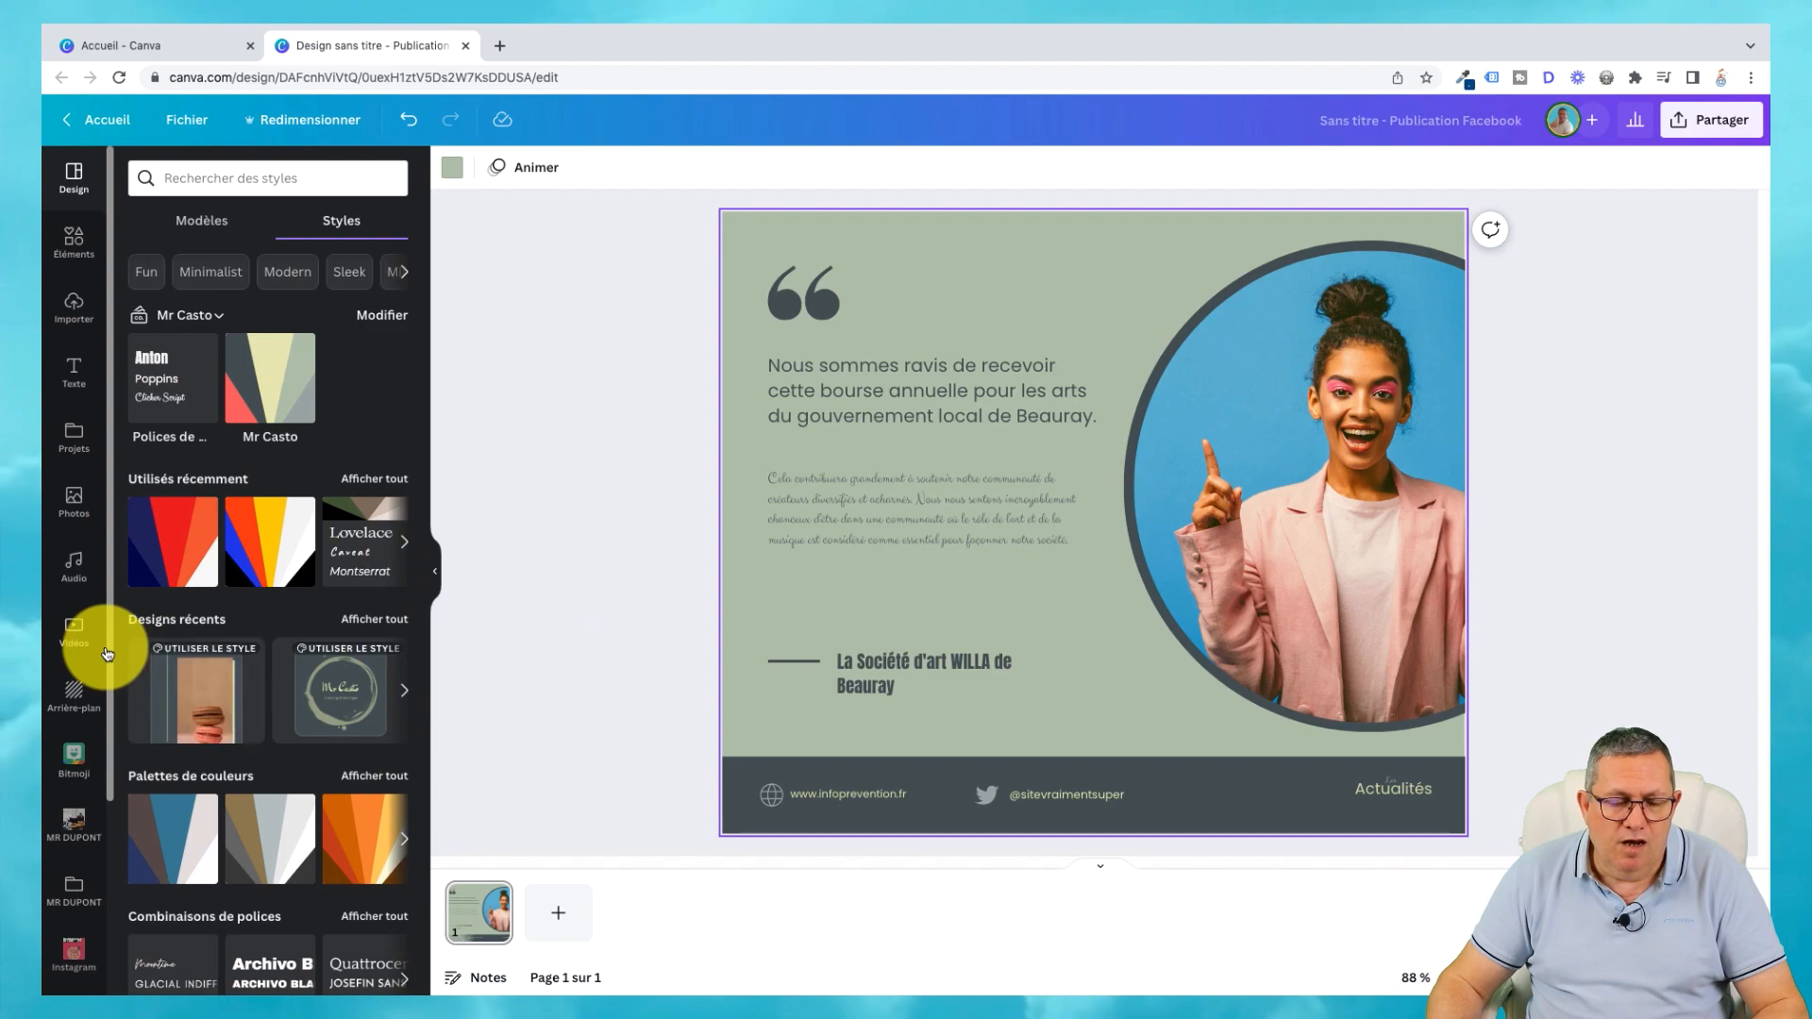
Add the client's logo to the post, shrink it and place it above the quote text beside the photo circle.
{"action": "left_click_drag", "start_coordinate": [101, 600], "coordinate": [100, 800]}
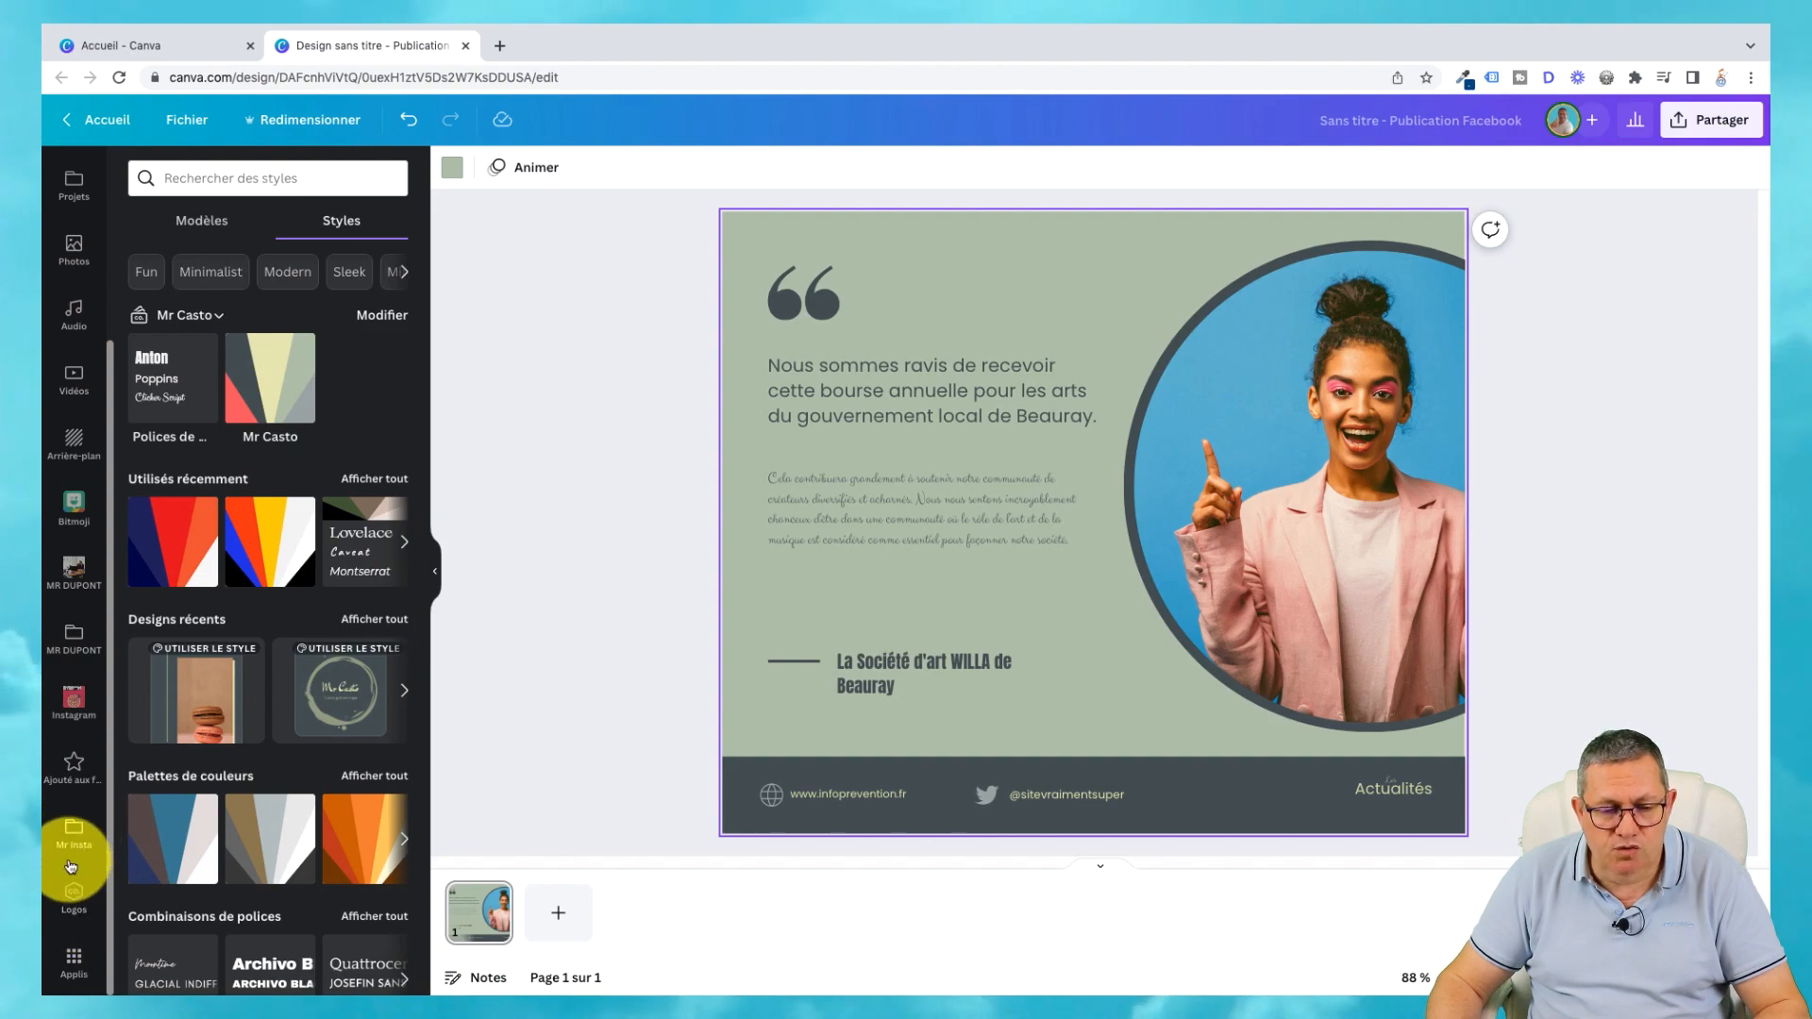
{"action": "left_click", "coordinate": [75, 903]}
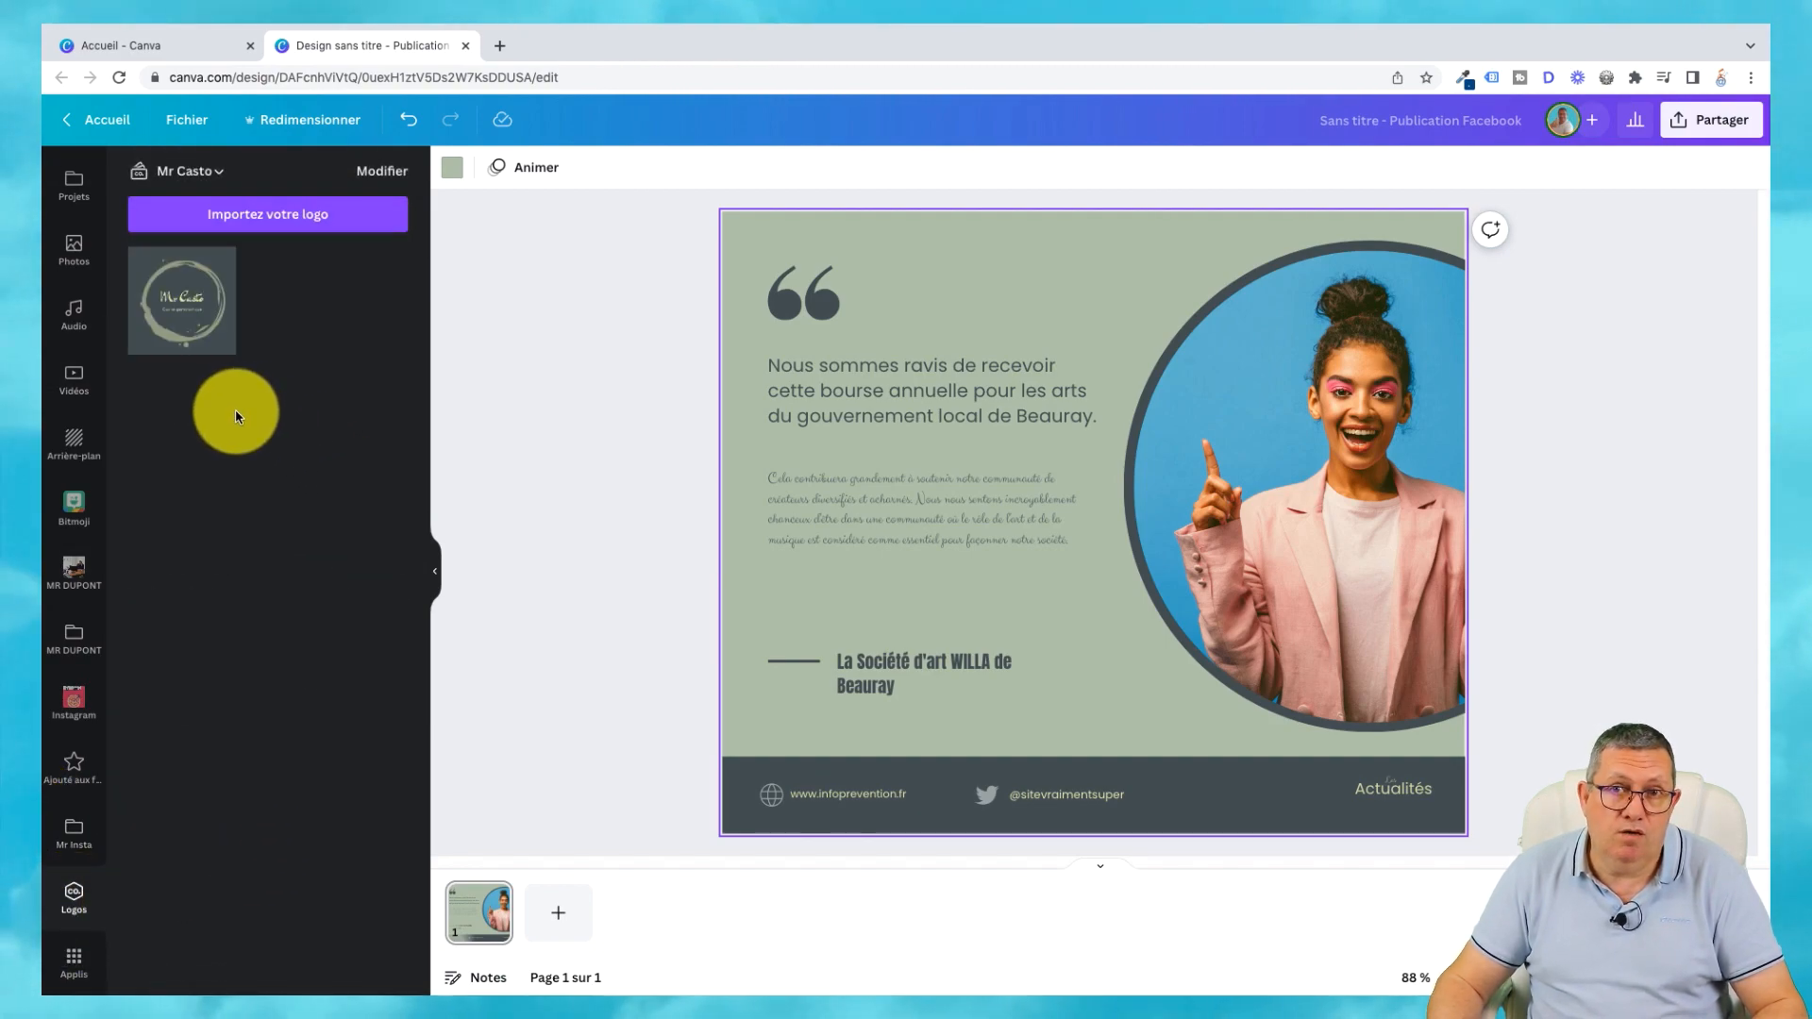
{"action": "left_click", "coordinate": [179, 309]}
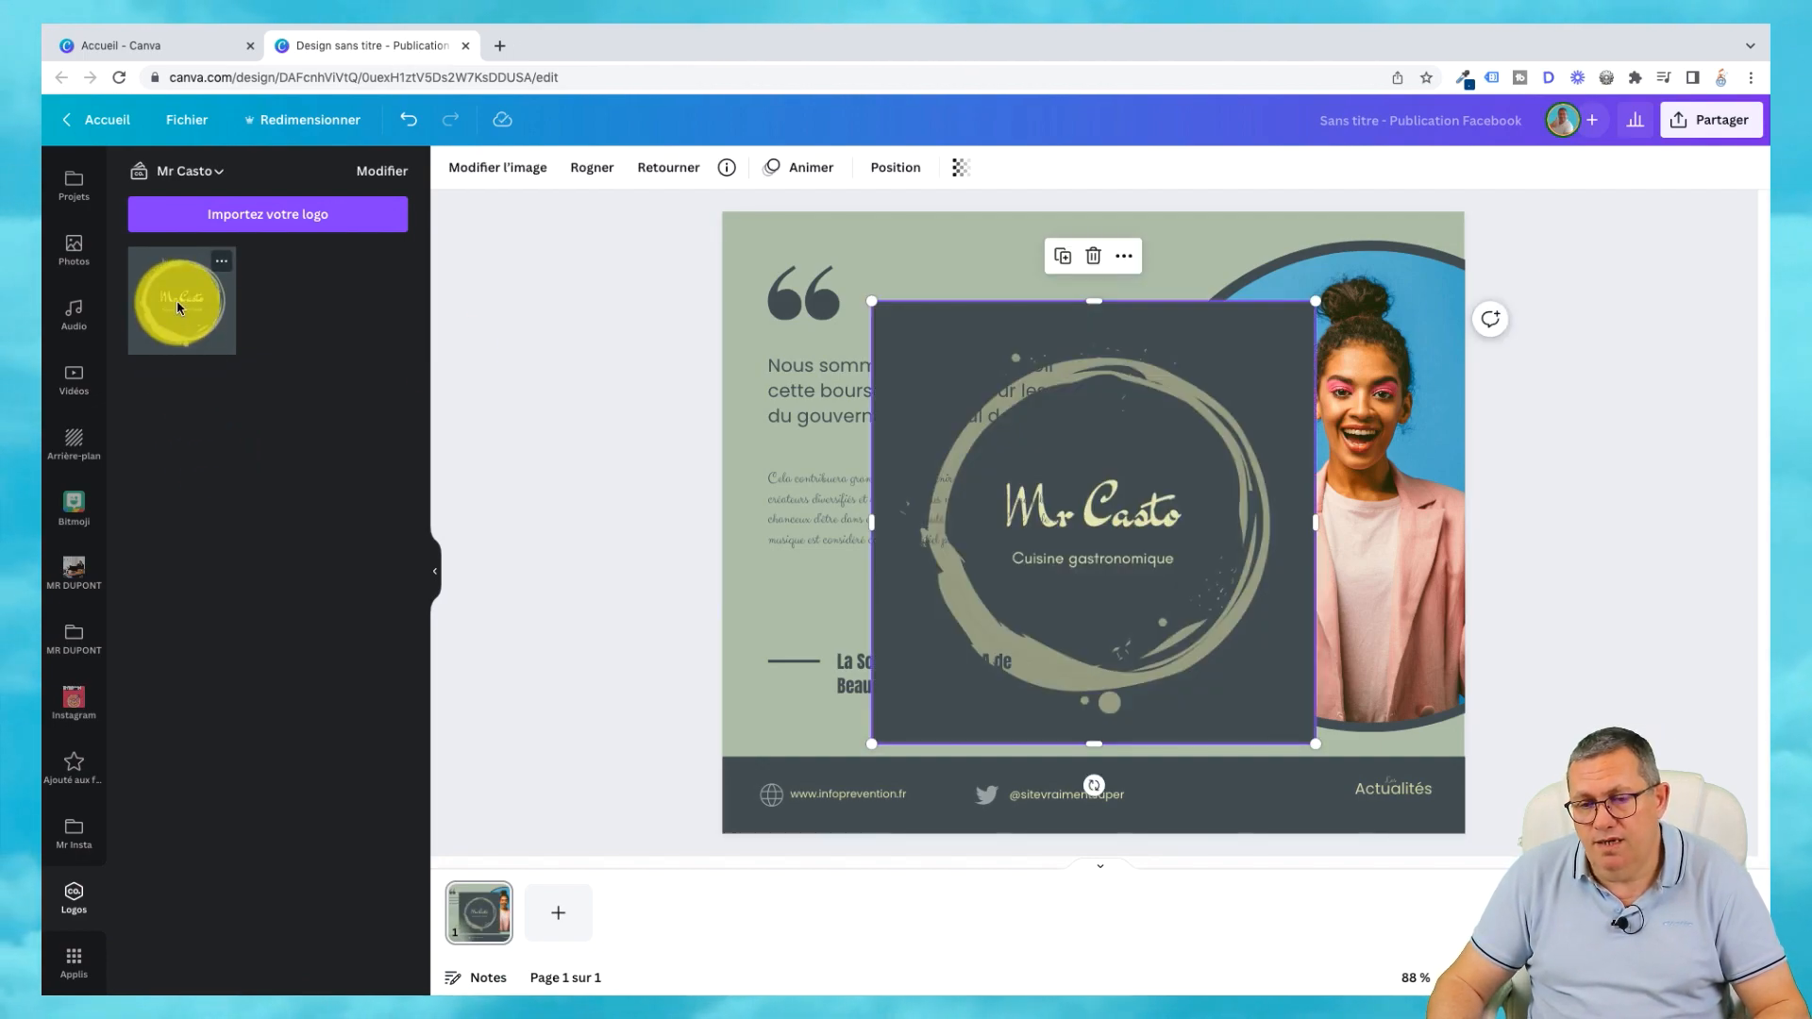
{"action": "left_click_drag", "start_coordinate": [1308, 296], "coordinate": [1087, 602]}
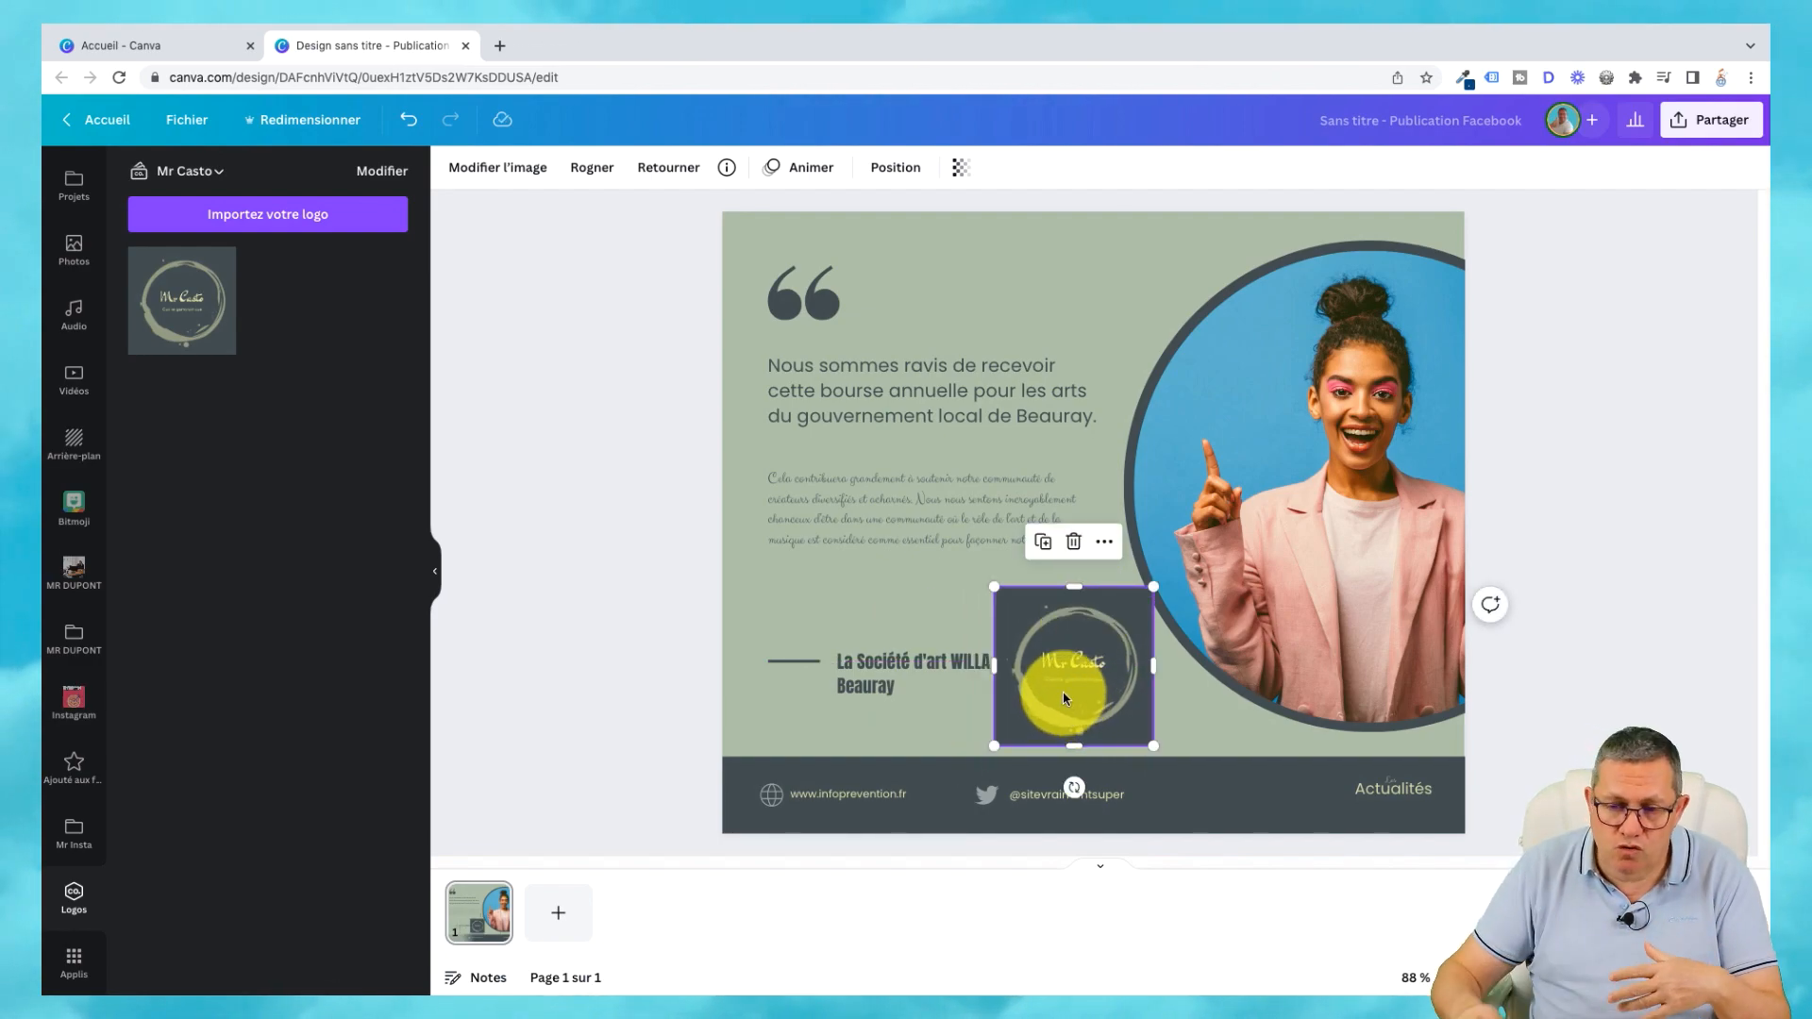
{"action": "left_click_drag", "start_coordinate": [1148, 589], "coordinate": [1120, 309]}
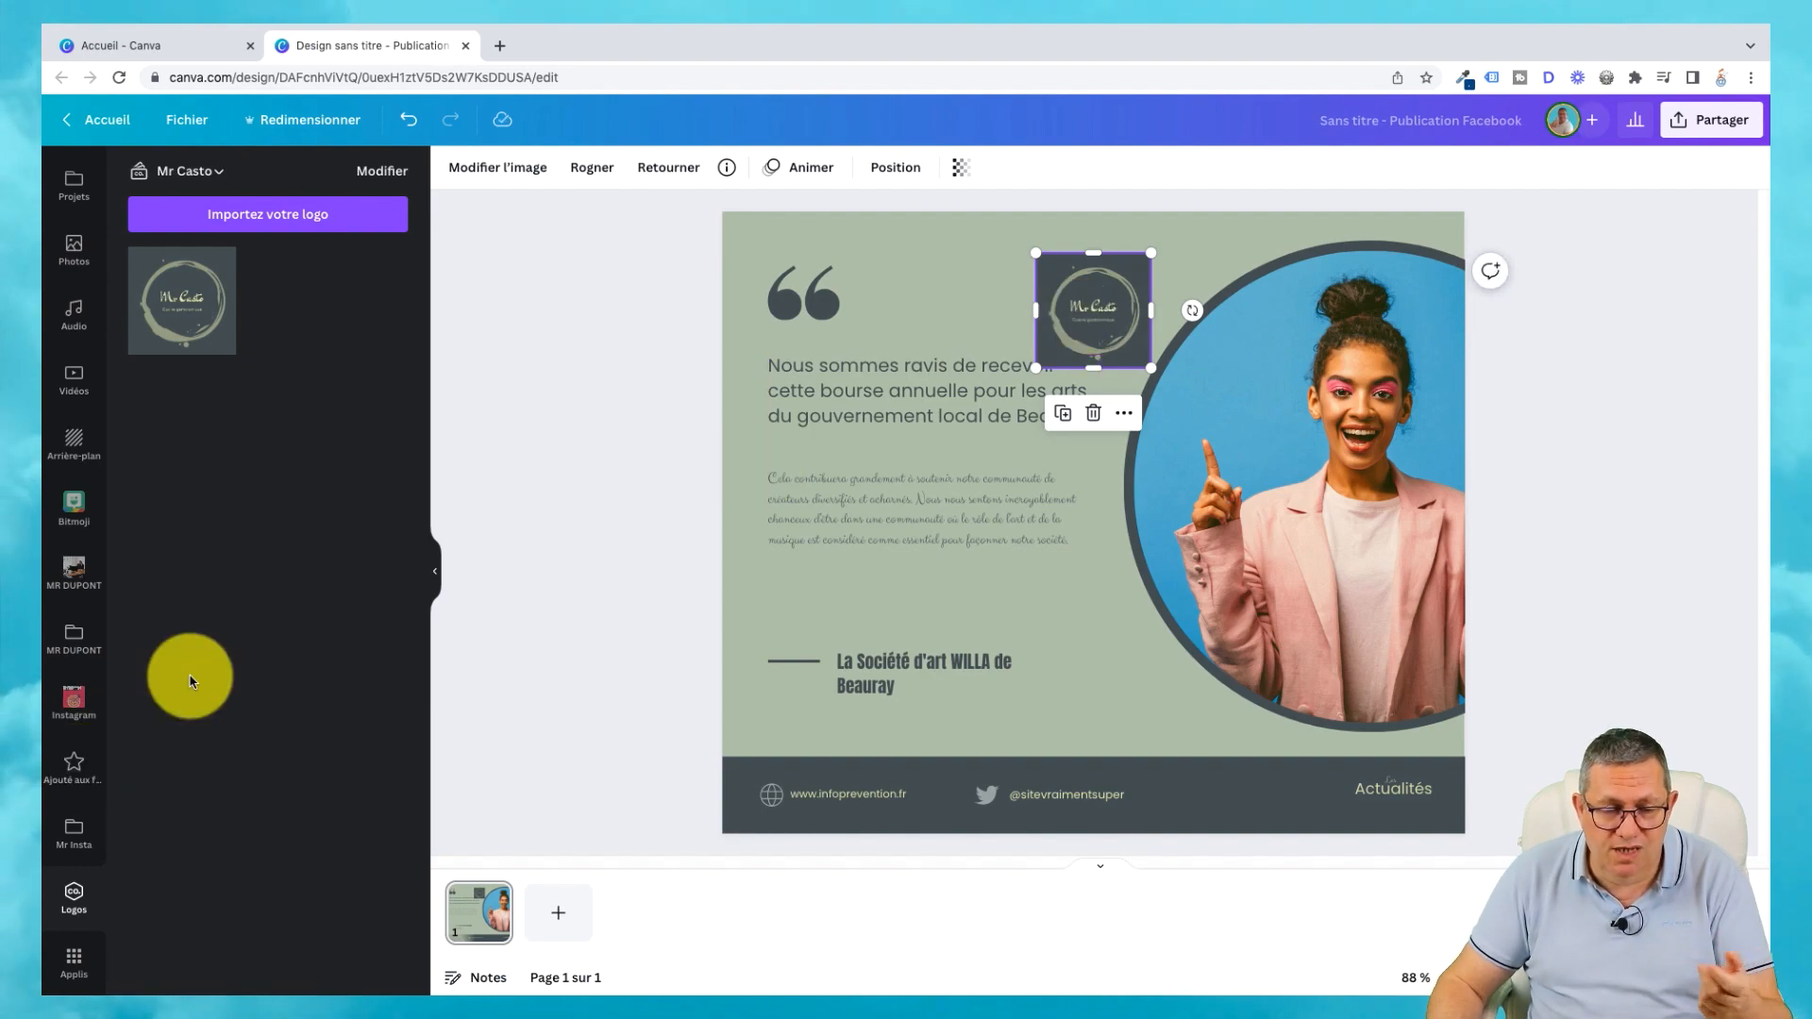
Switch the logo library to the Restaurant Sophie brand kit and look over its logos and the other available kits.
{"action": "left_click", "coordinate": [218, 174]}
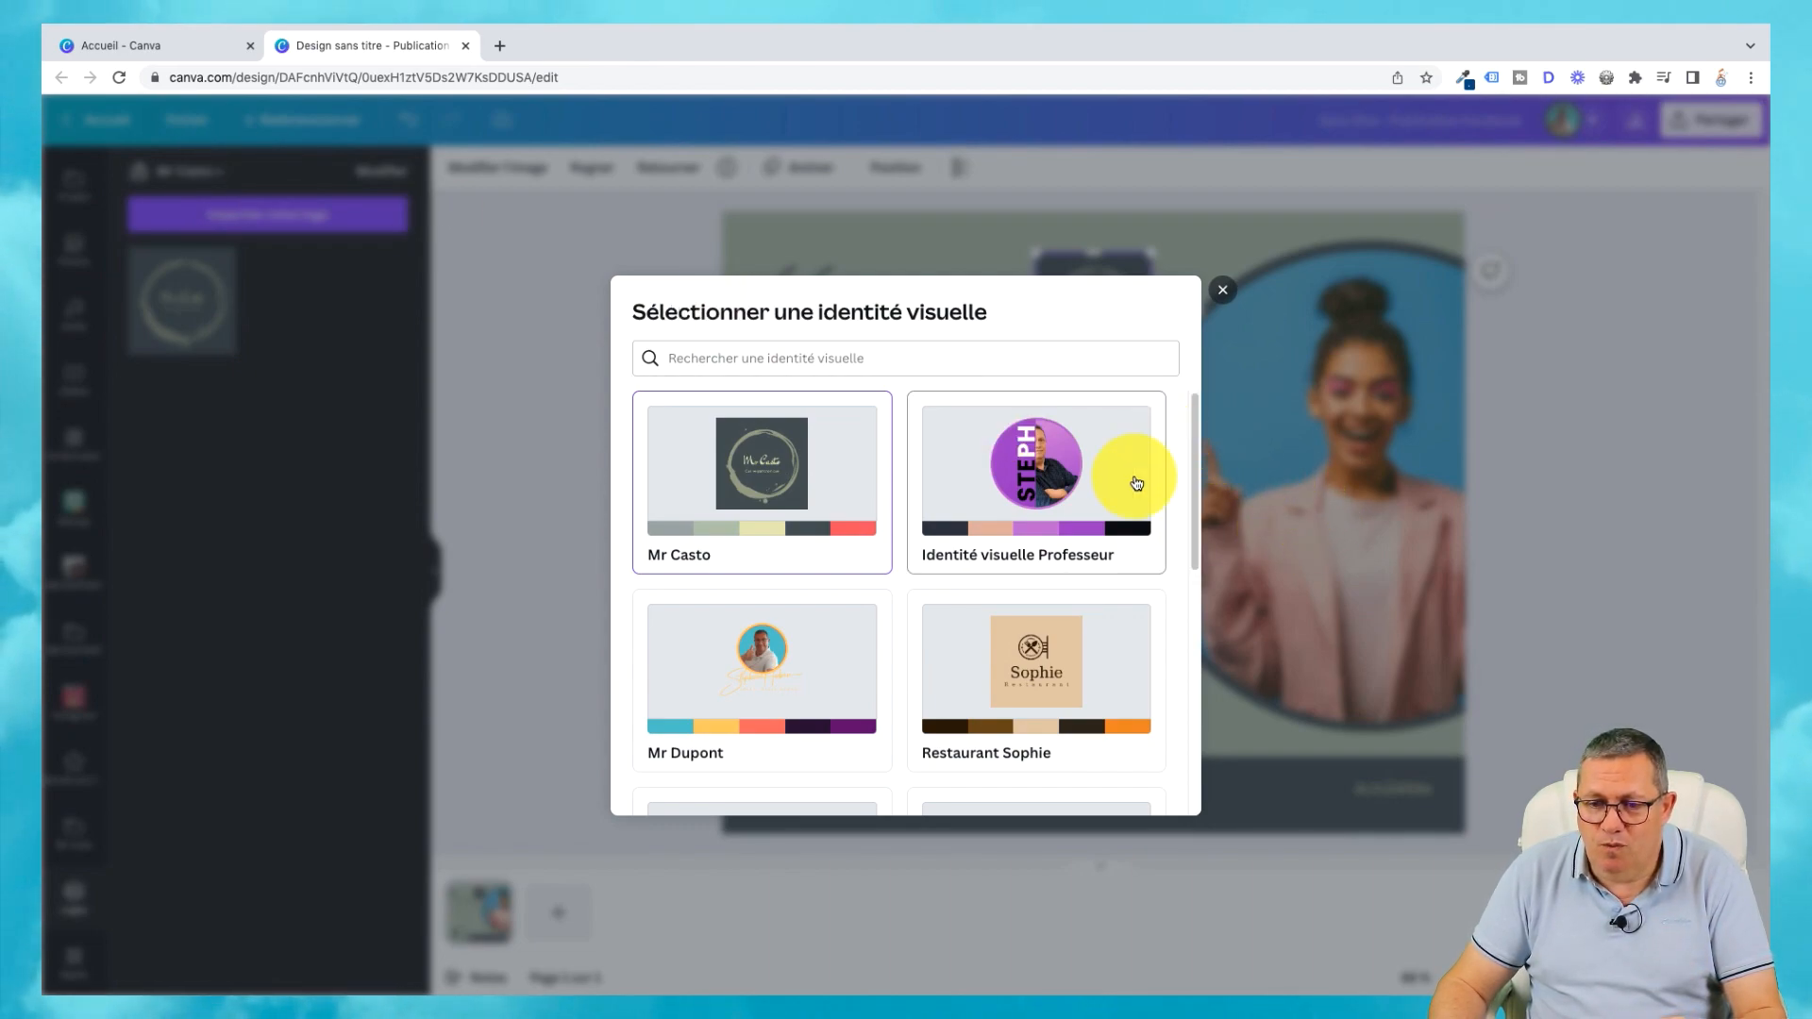
{"action": "left_click", "coordinate": [993, 666]}
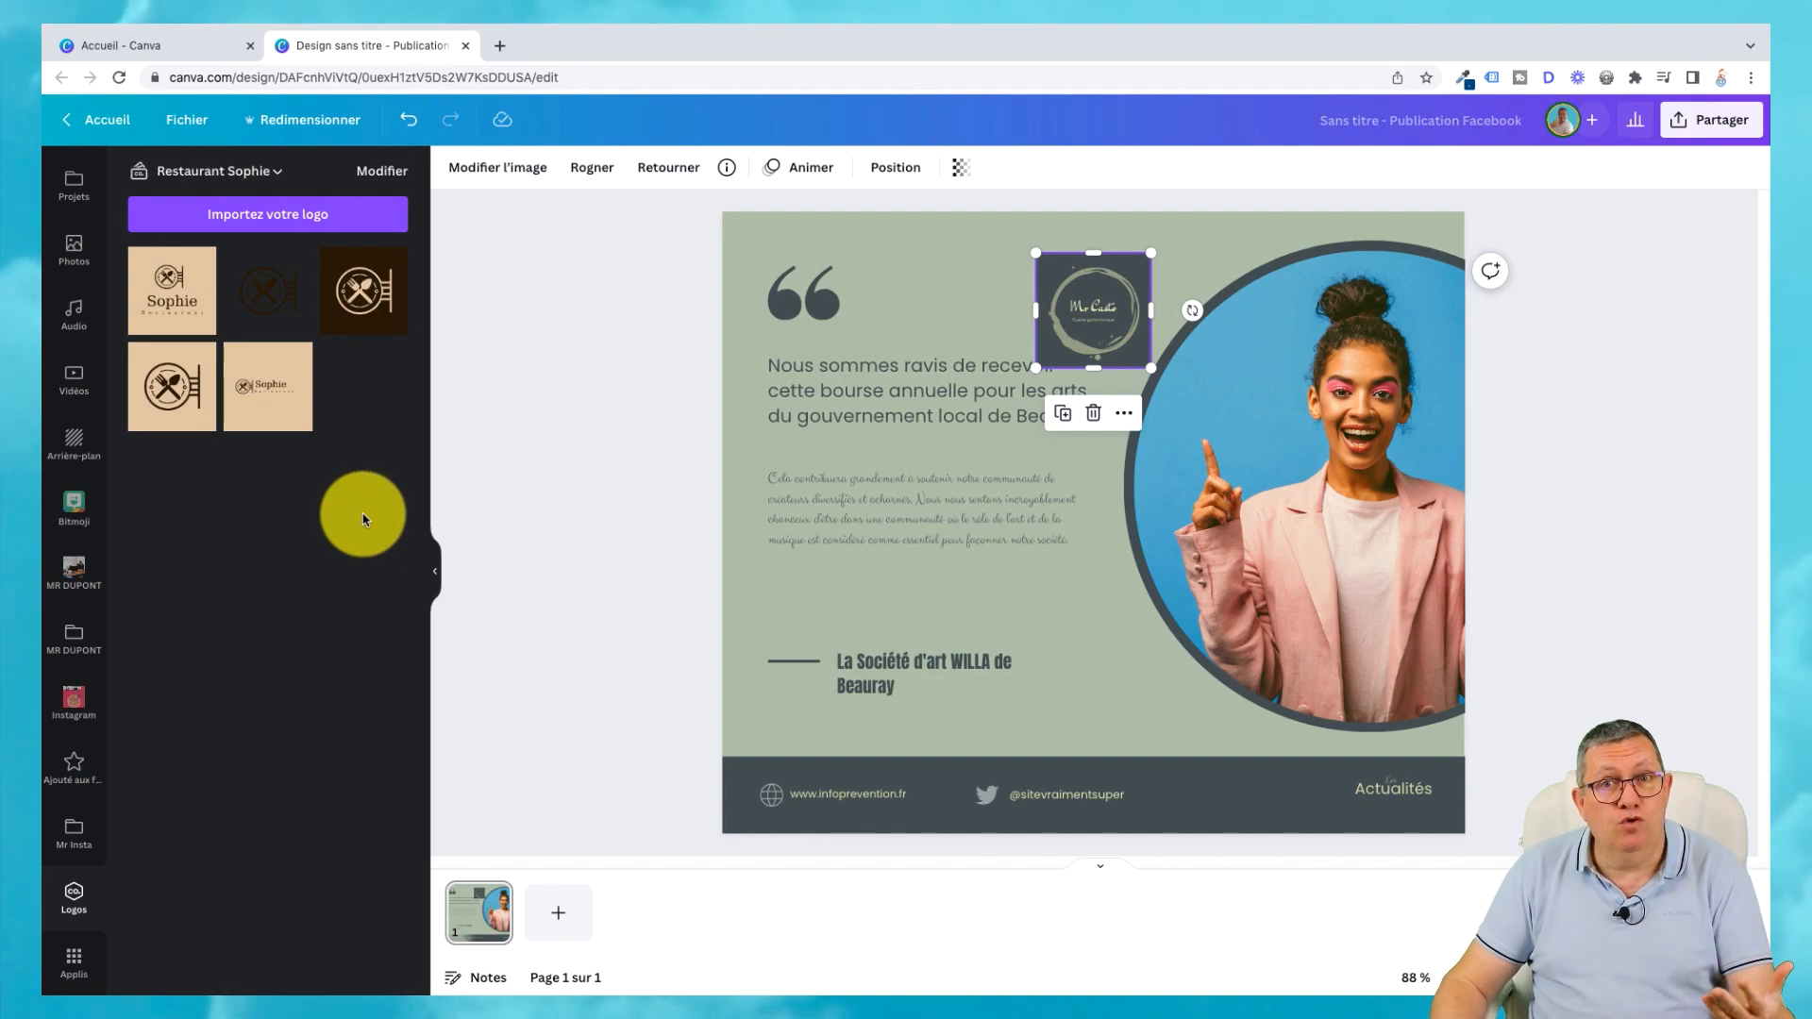
{"action": "left_click", "coordinate": [267, 172]}
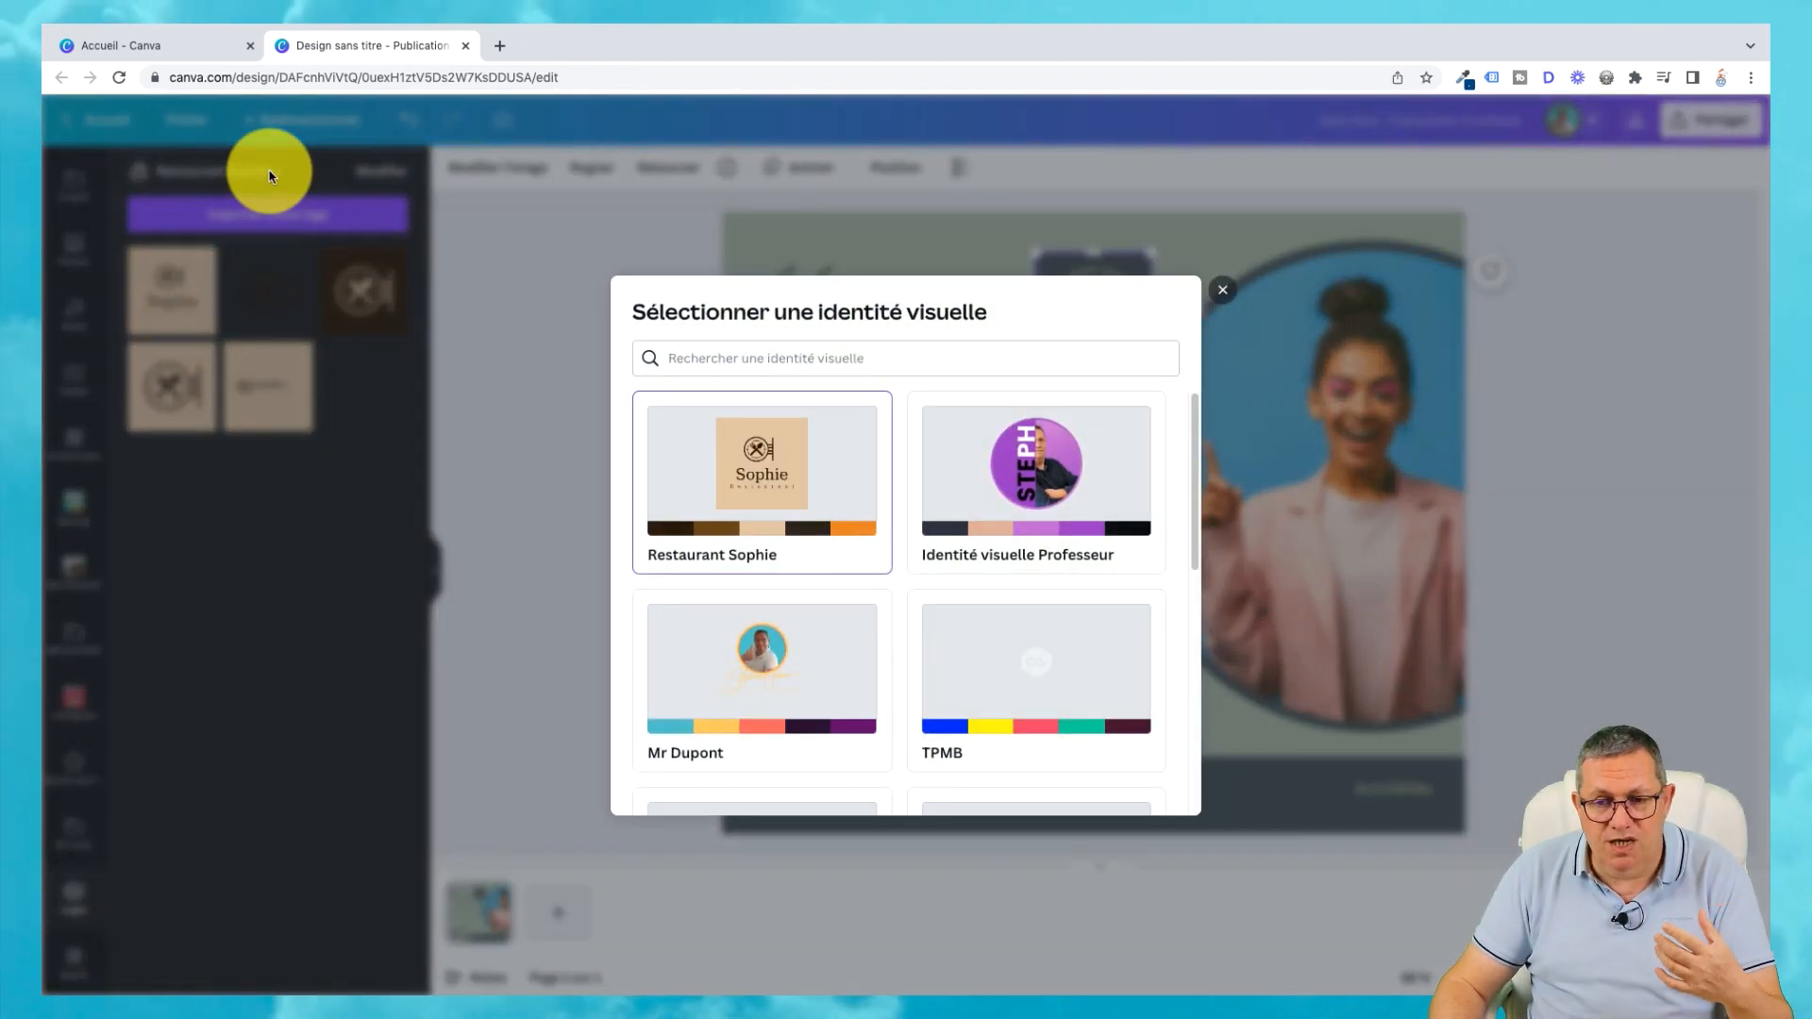
{"action": "left_click", "coordinate": [1221, 289]}
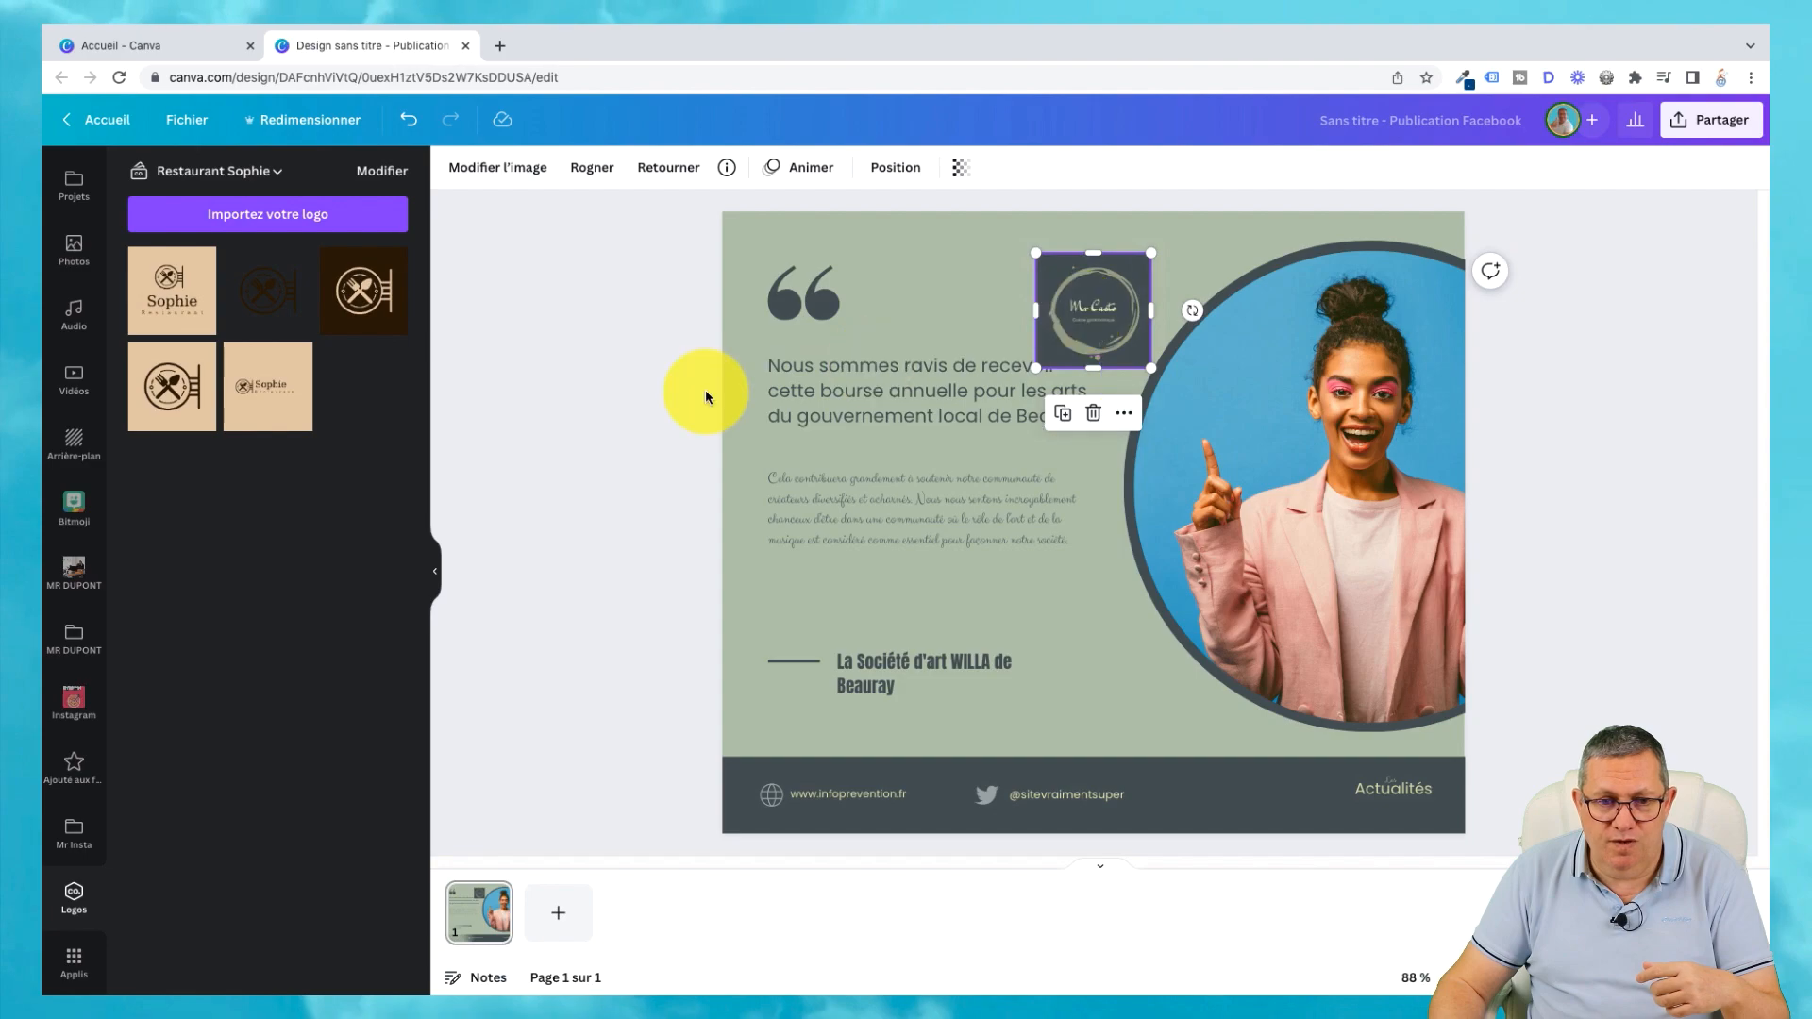
Open the post's background colour choices, switch the brand kit back to the client's and return to the logos.
{"action": "left_click", "coordinate": [920, 249]}
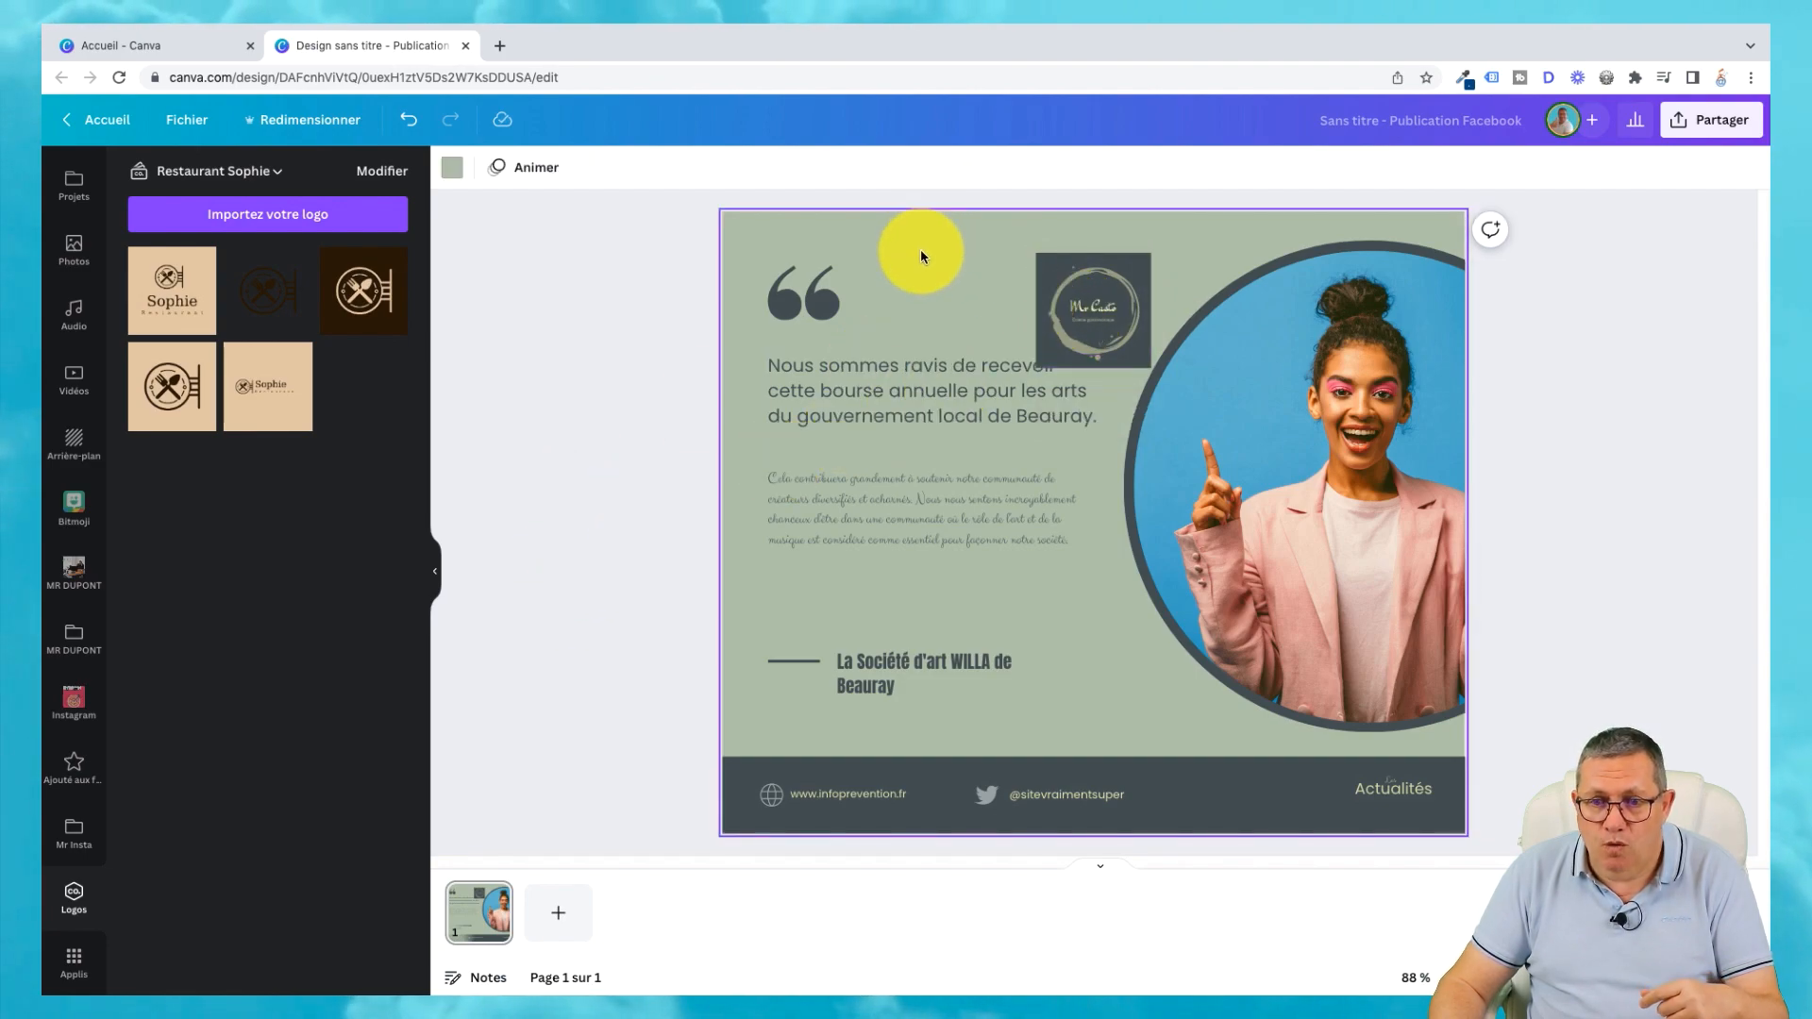
{"action": "left_click", "coordinate": [454, 170]}
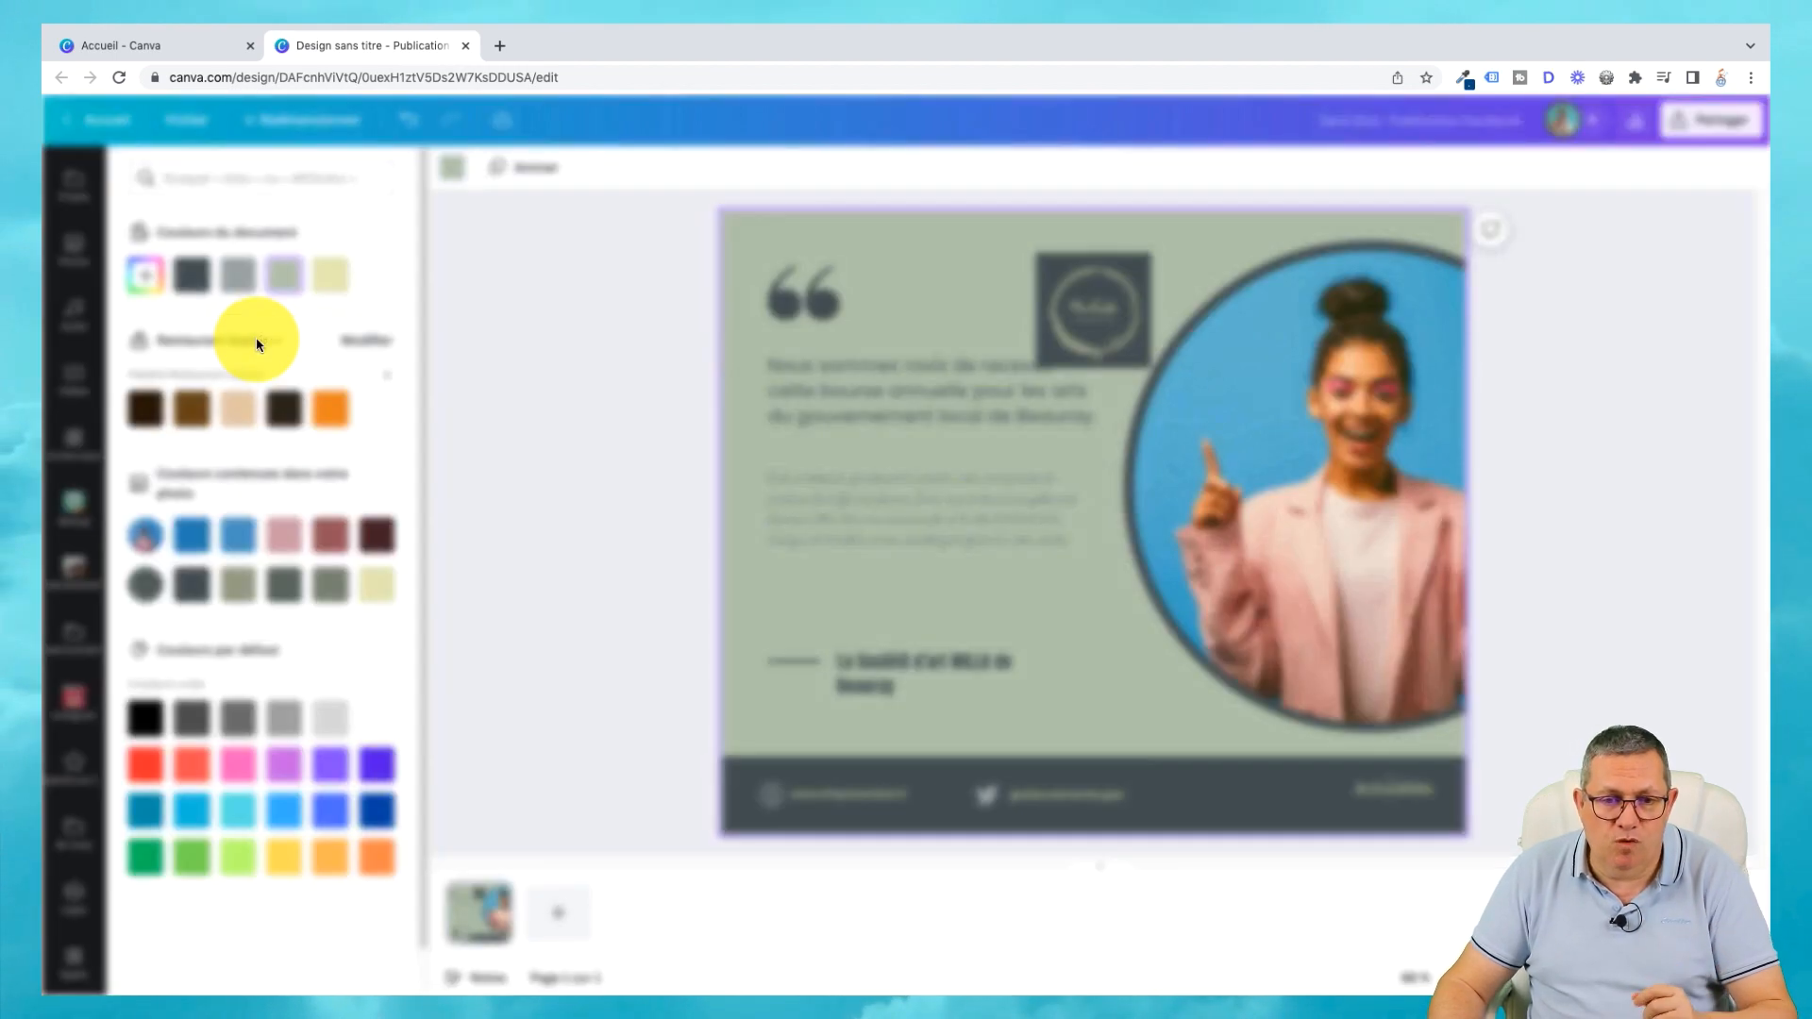
{"action": "left_click", "coordinate": [257, 342]}
{"action": "left_click_drag", "start_coordinate": [1195, 417], "coordinate": [1202, 712]}
{"action": "left_click", "coordinate": [800, 702]}
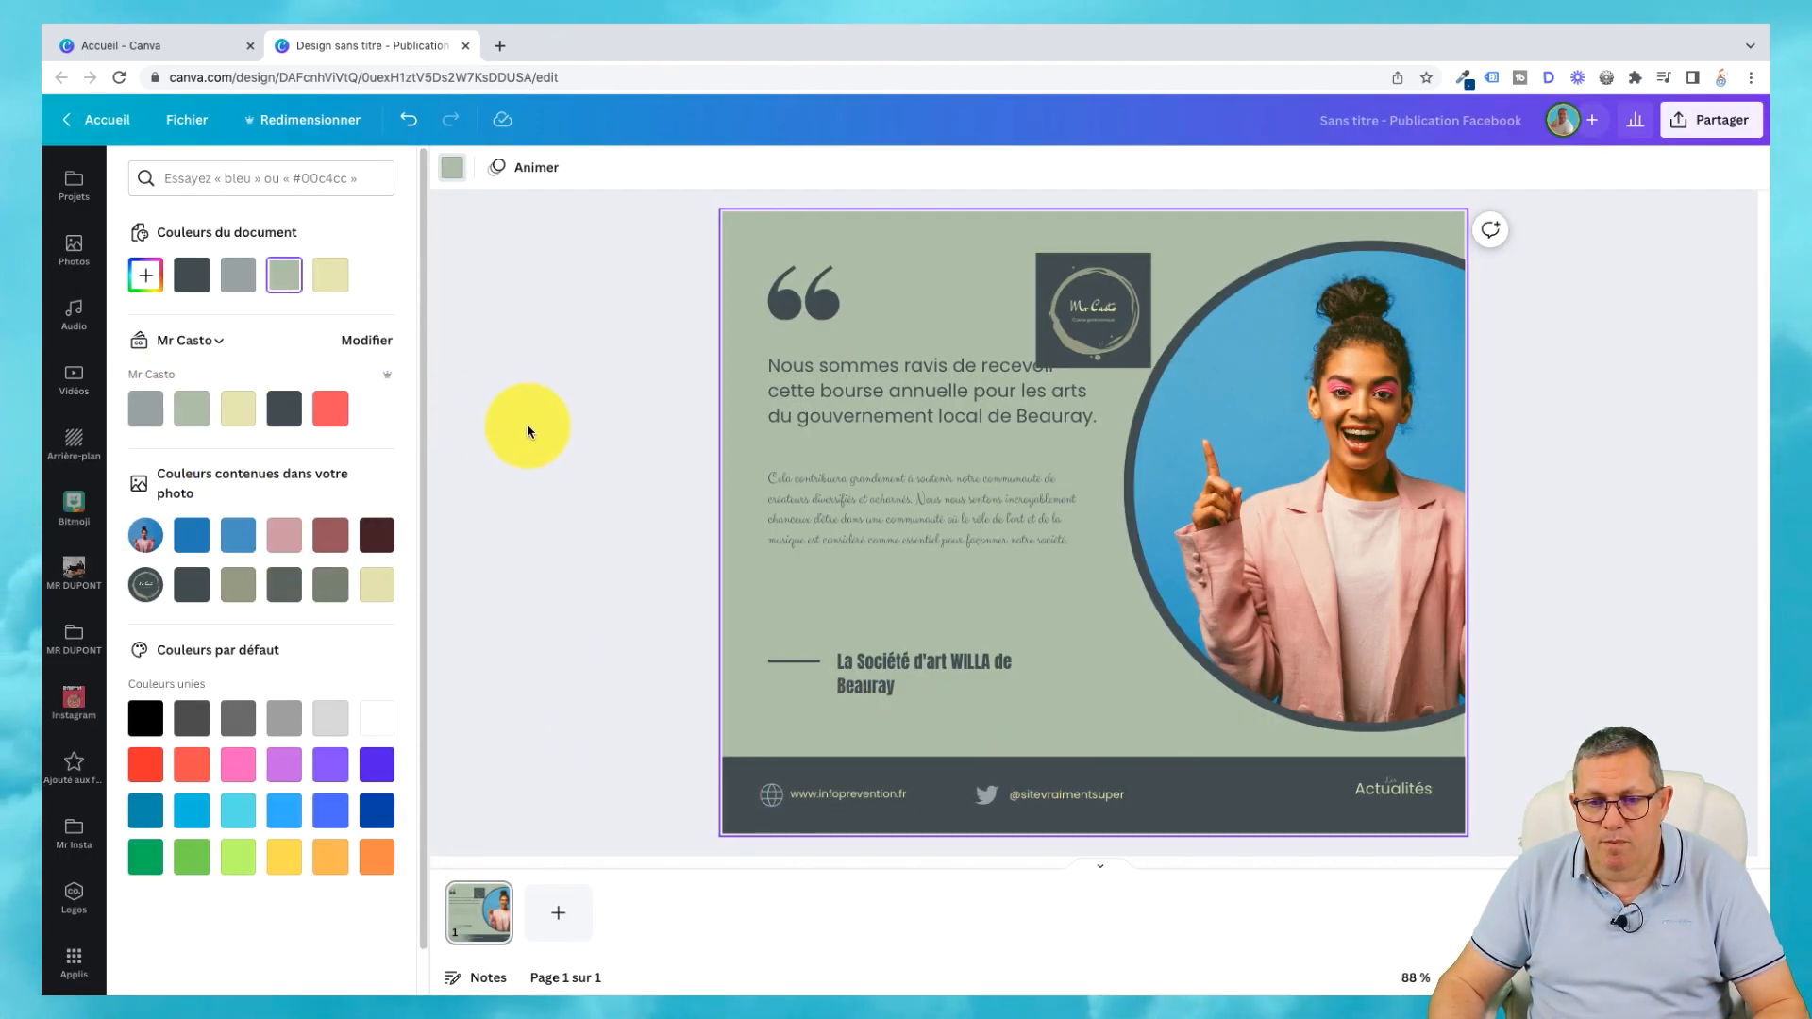
{"action": "left_click", "coordinate": [552, 428]}
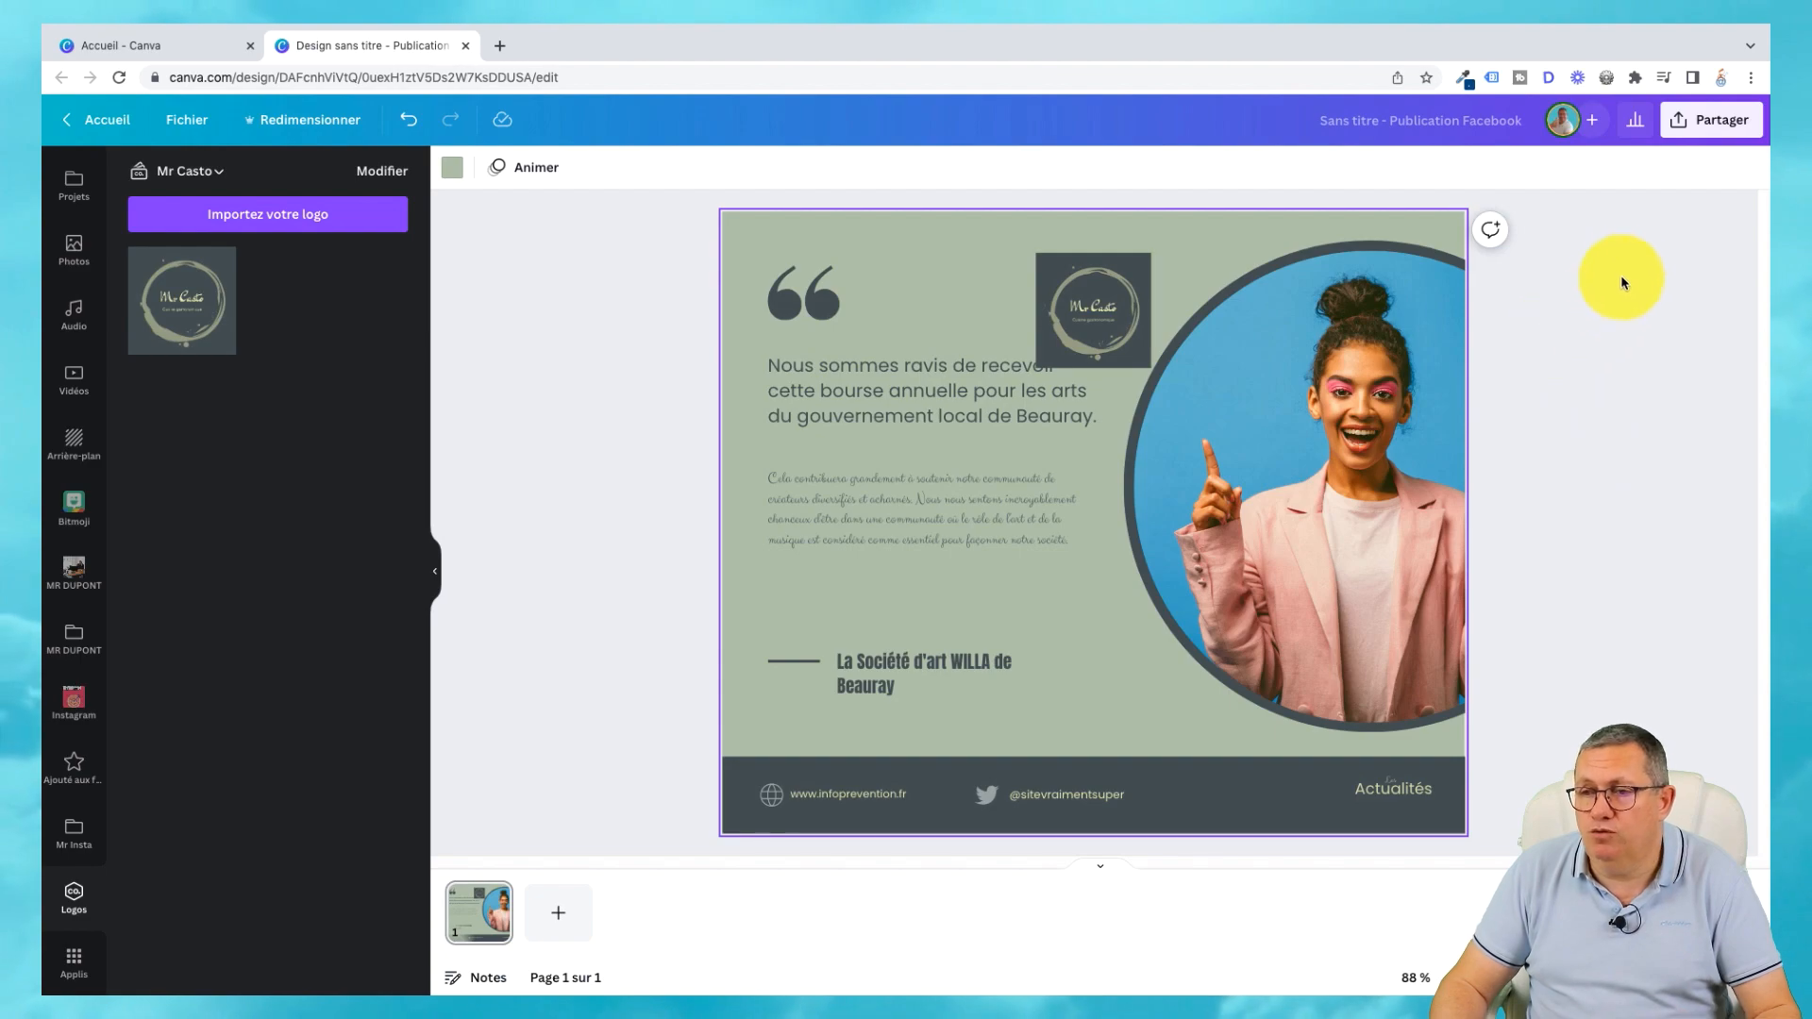
Go to the client's "Facebook" folder as the save location for the post.
{"action": "left_click", "coordinate": [1736, 131]}
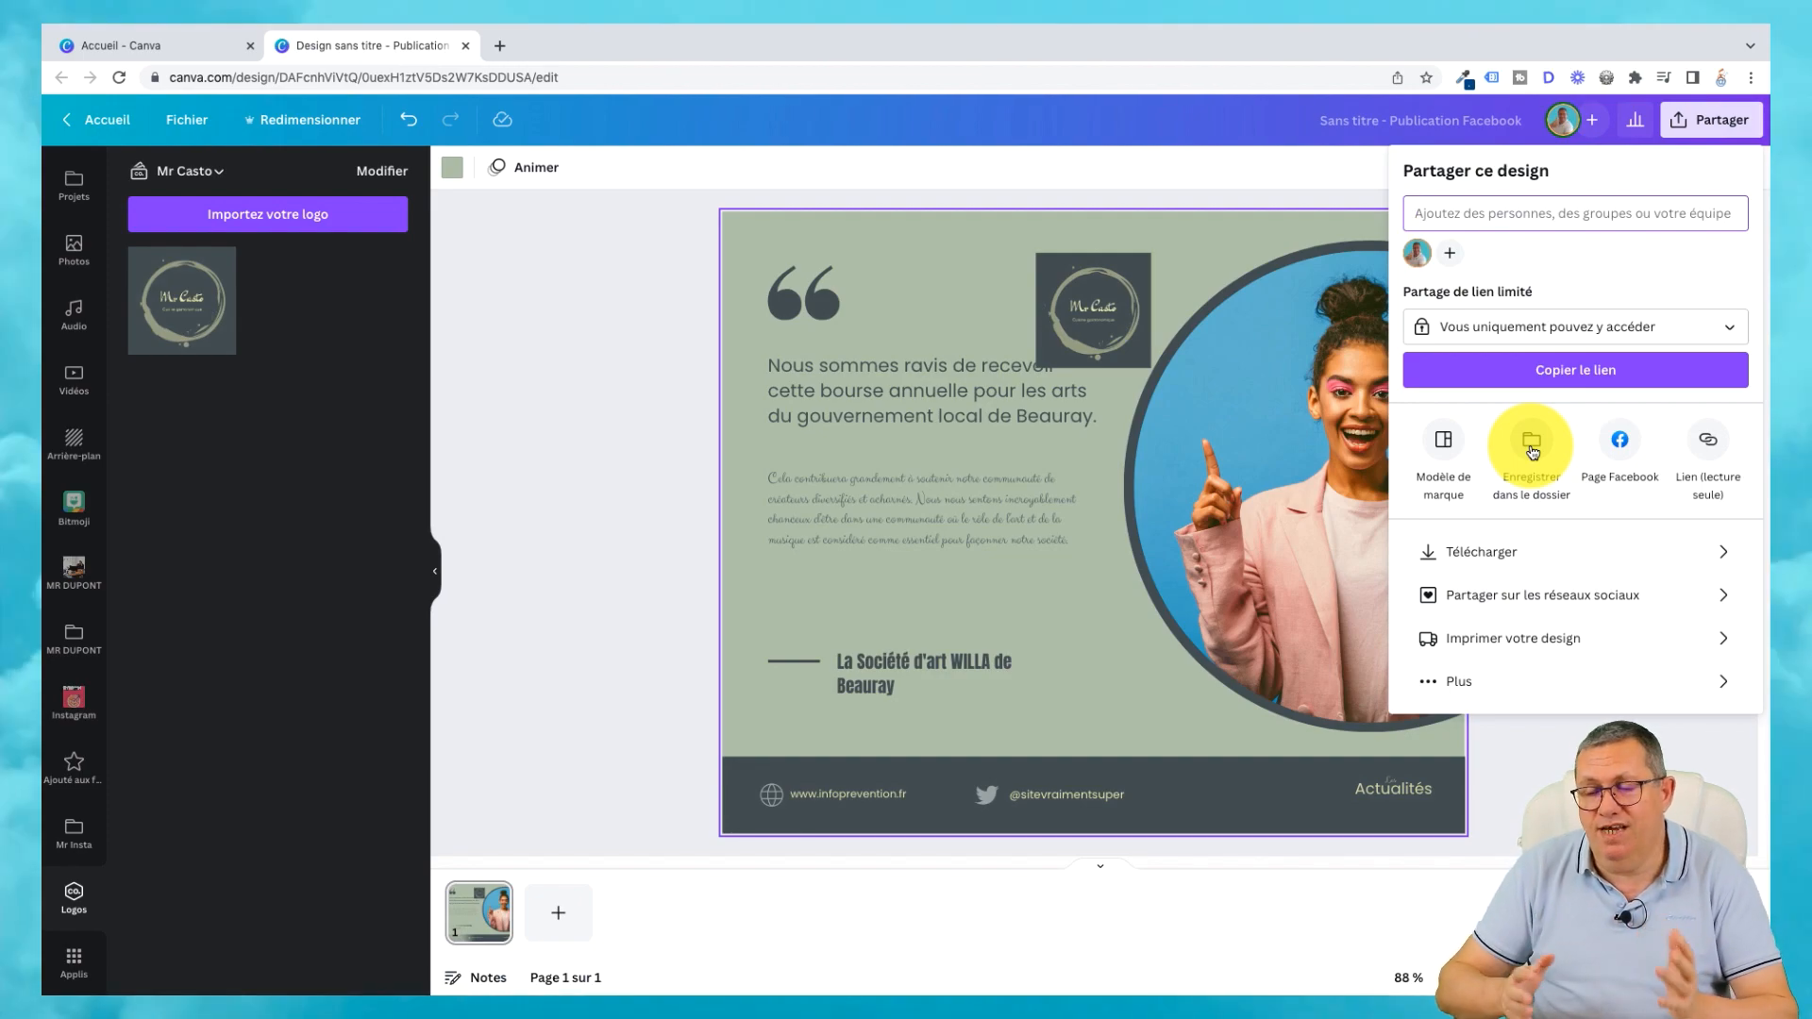
{"action": "left_click", "coordinate": [1550, 685]}
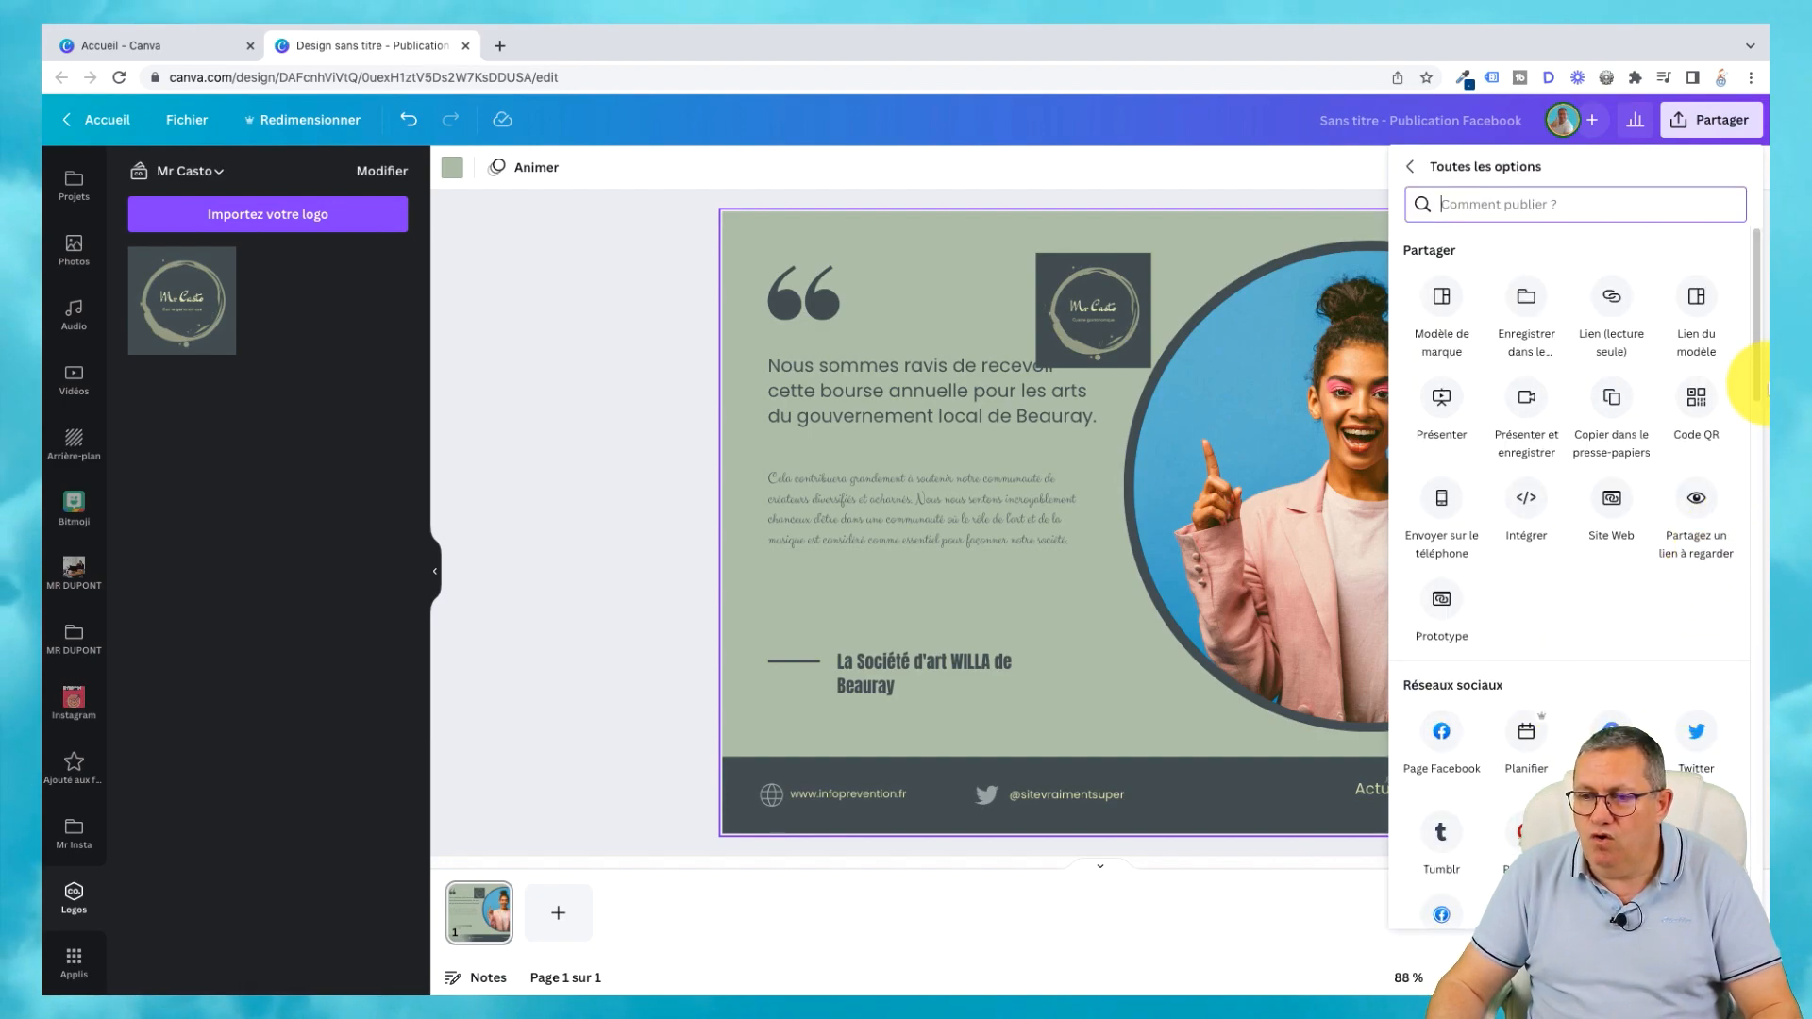
{"action": "left_click", "coordinate": [1527, 298]}
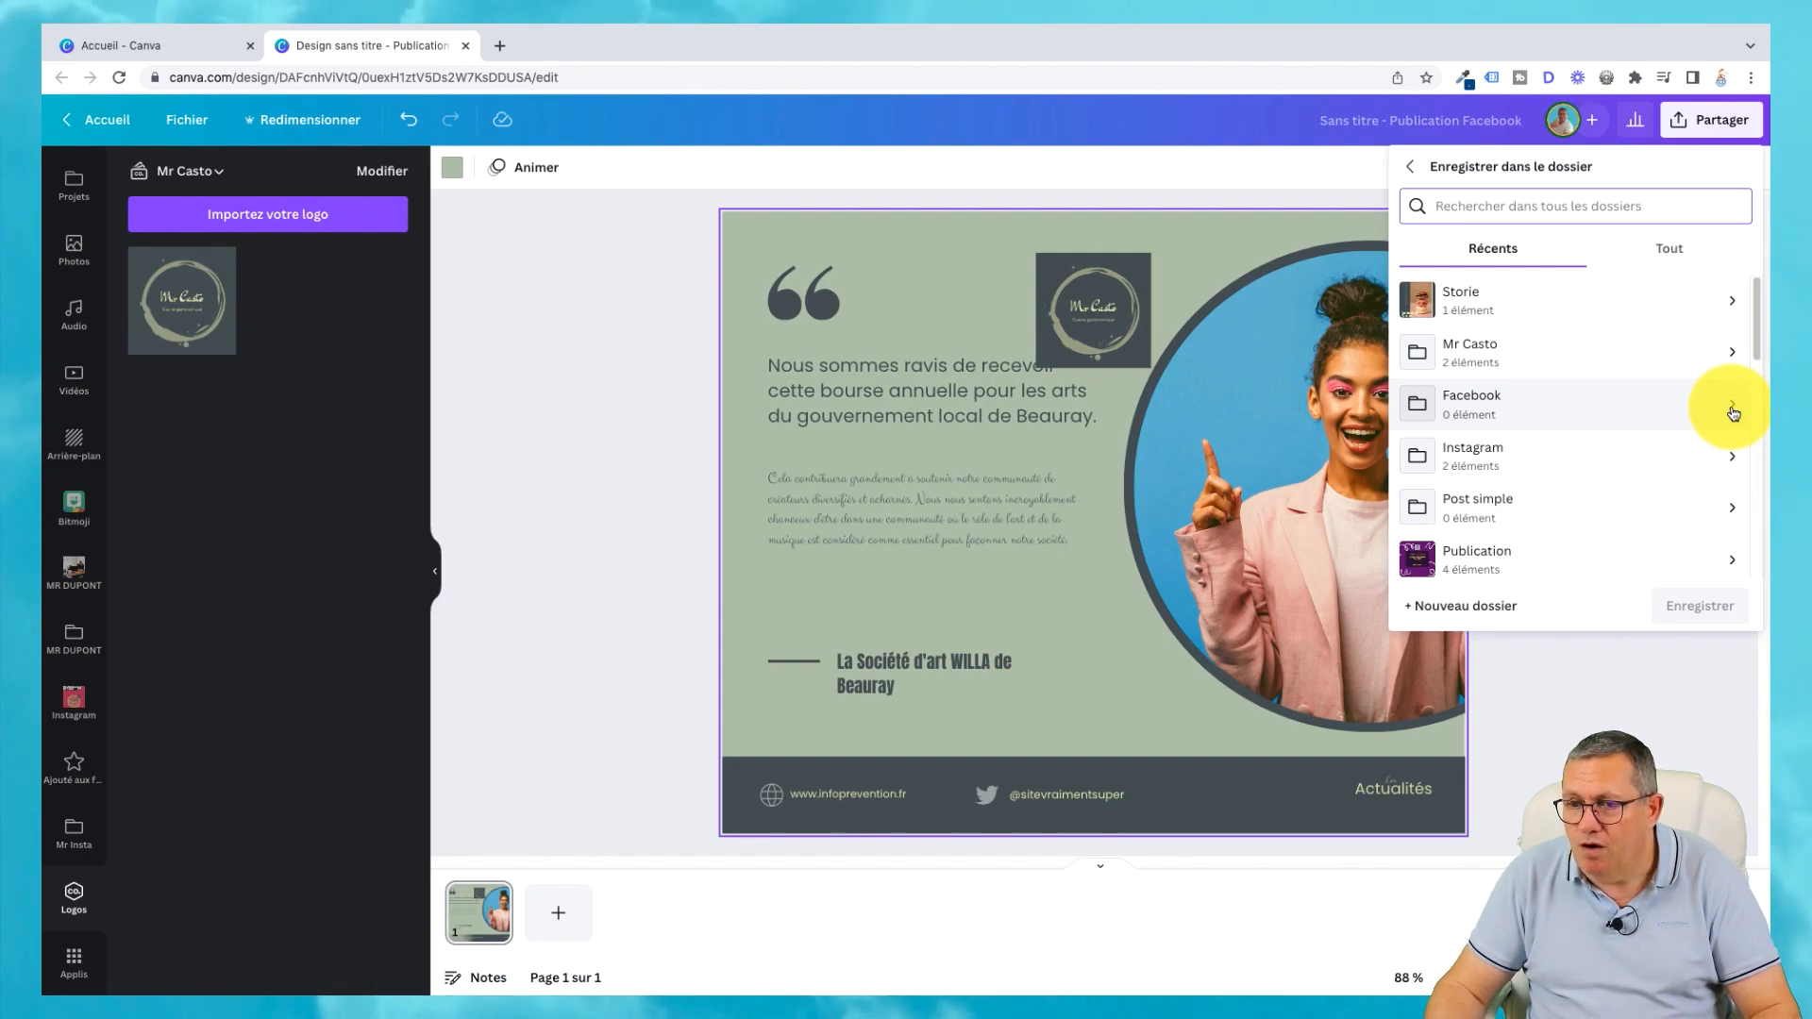
{"action": "left_click", "coordinate": [1733, 355]}
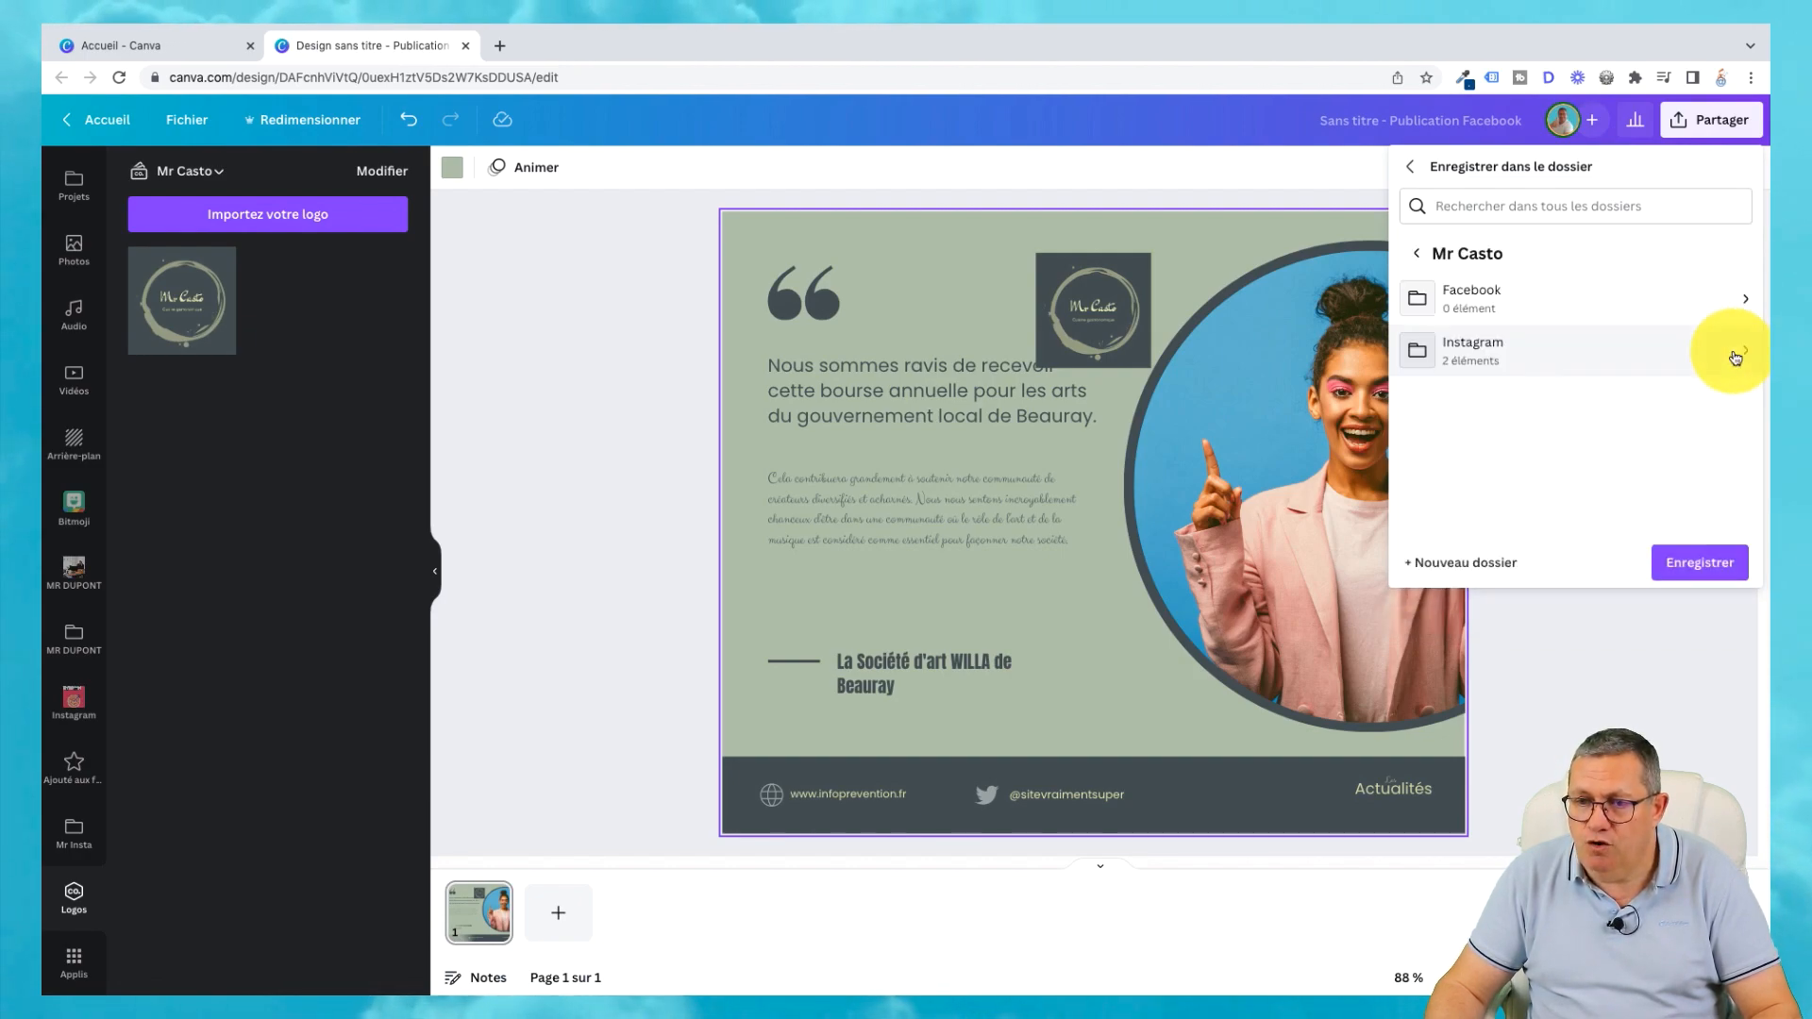
{"action": "left_click", "coordinate": [1745, 300]}
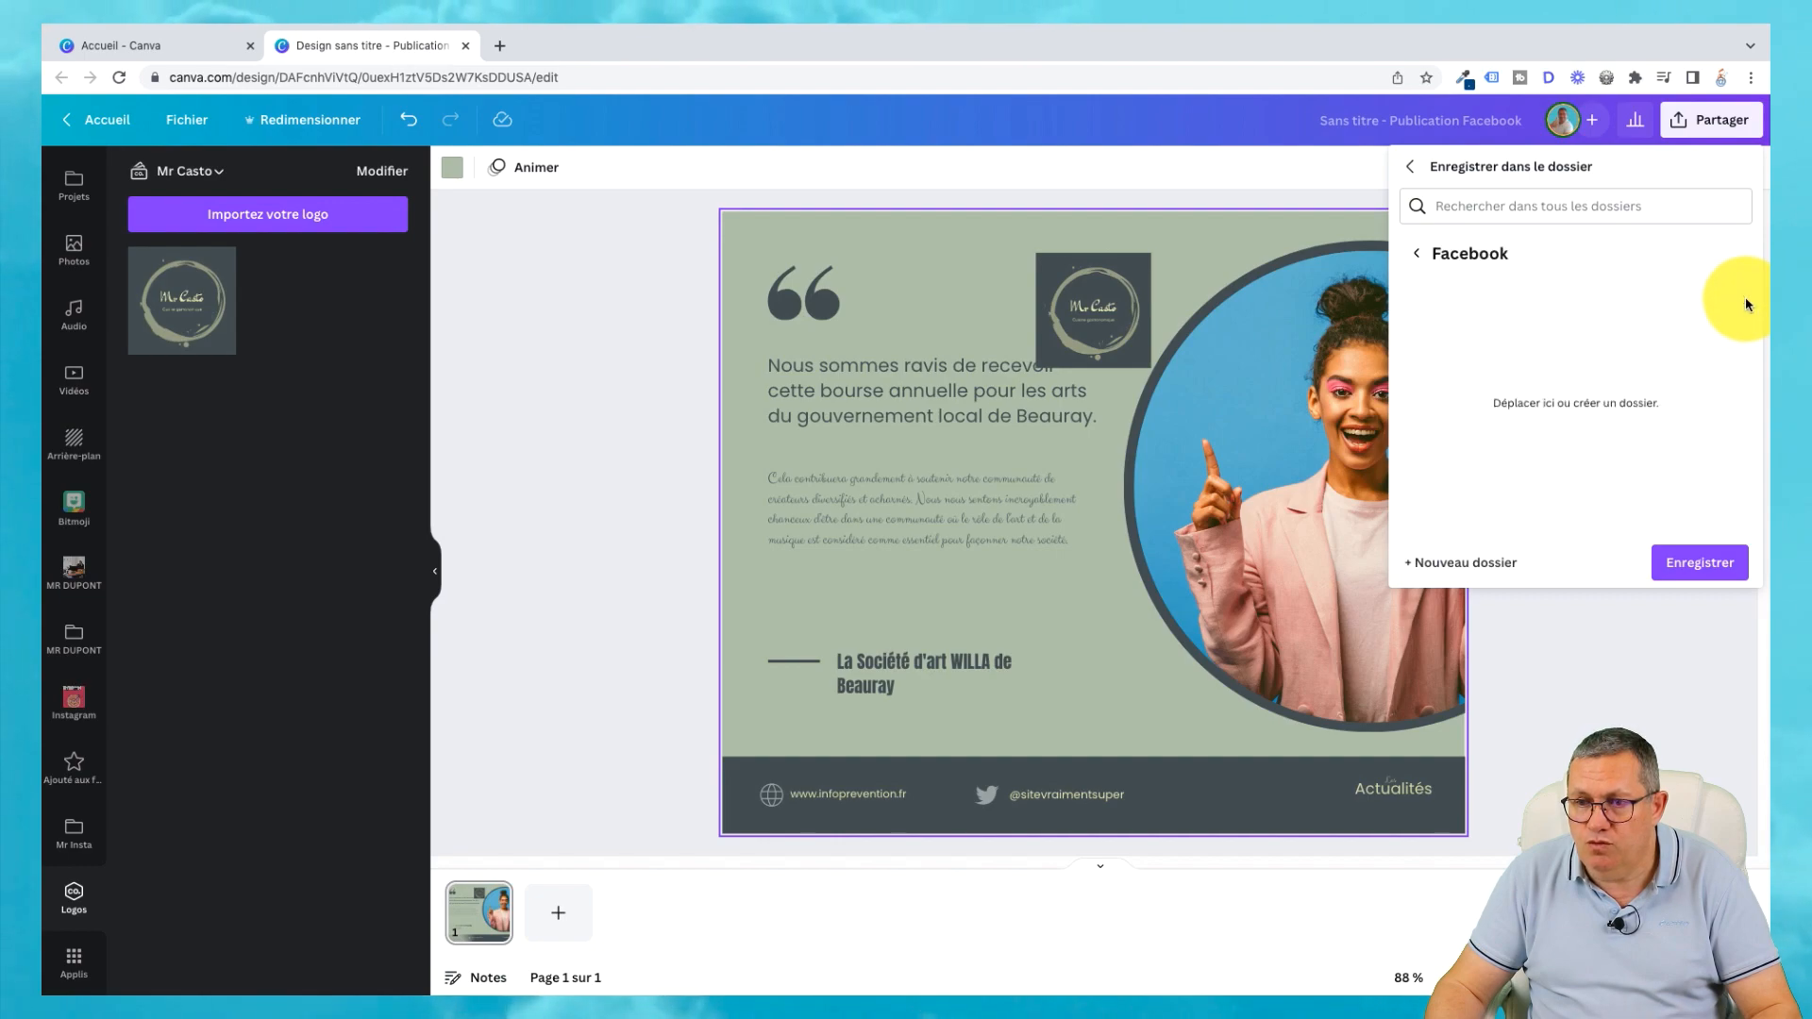
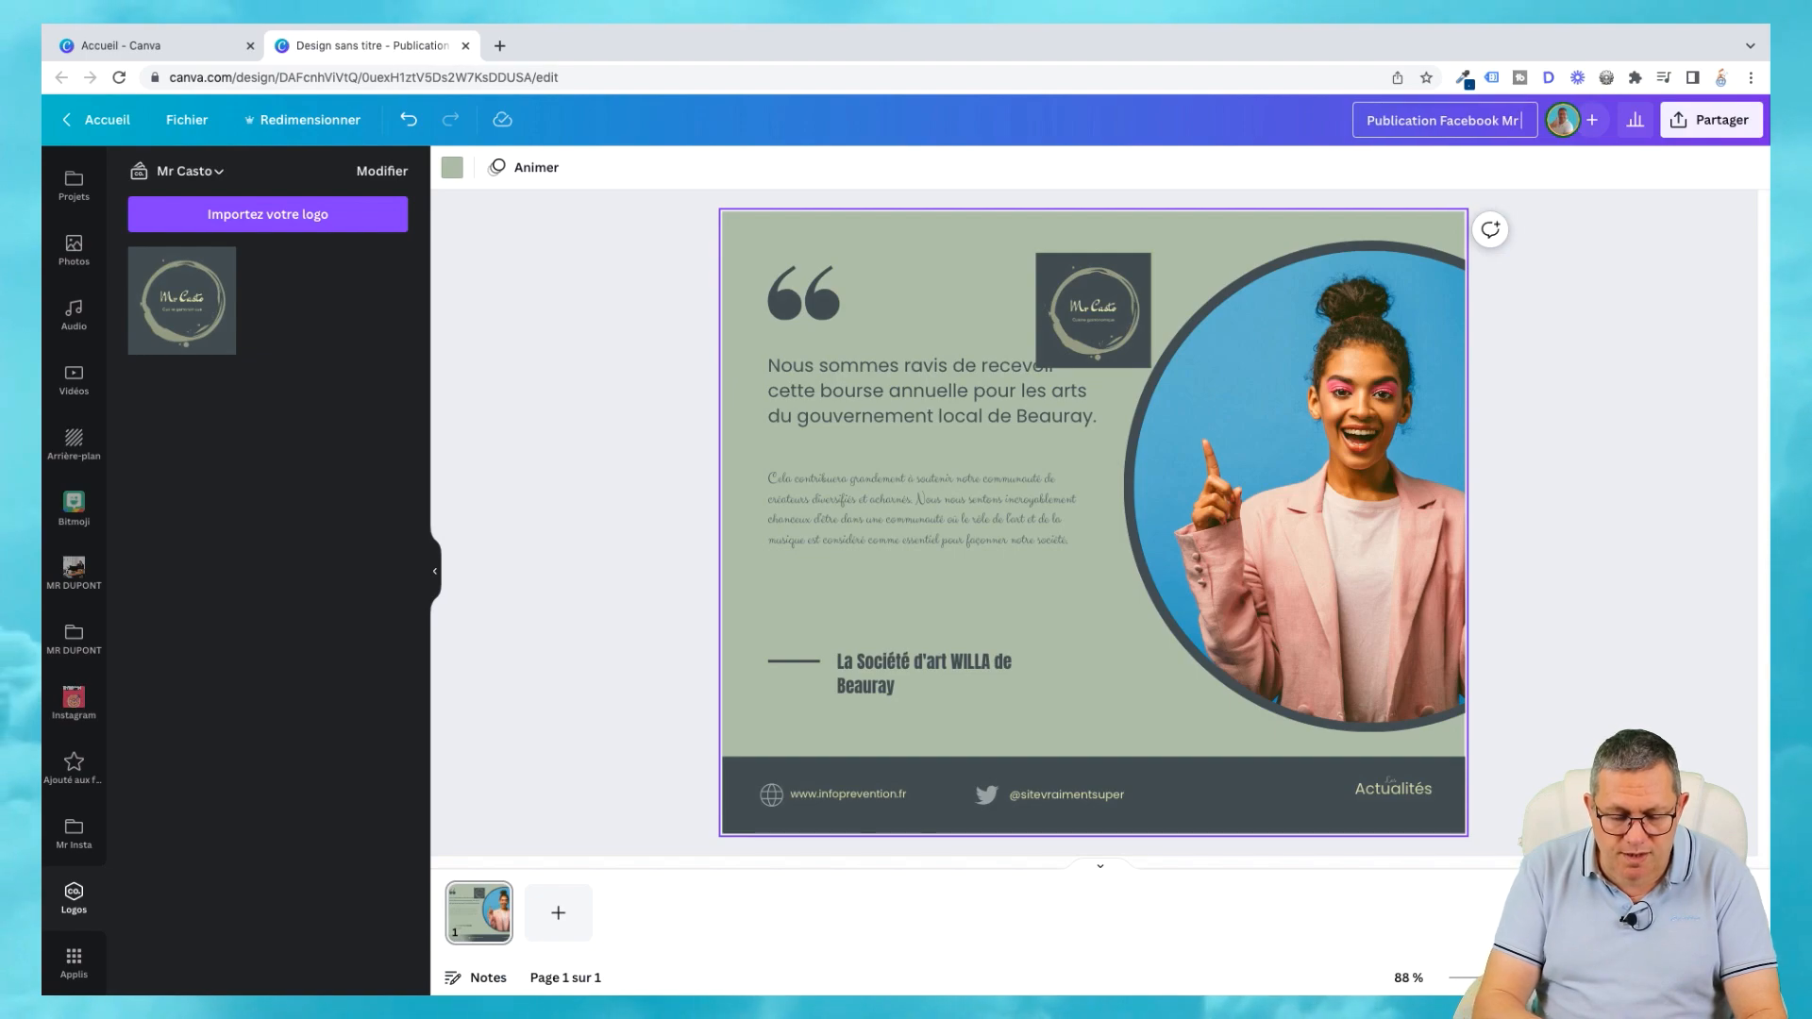
Rename the design as "Publication Facebook" followed by the client's brand name.
{"action": "type", "text": "sto"}
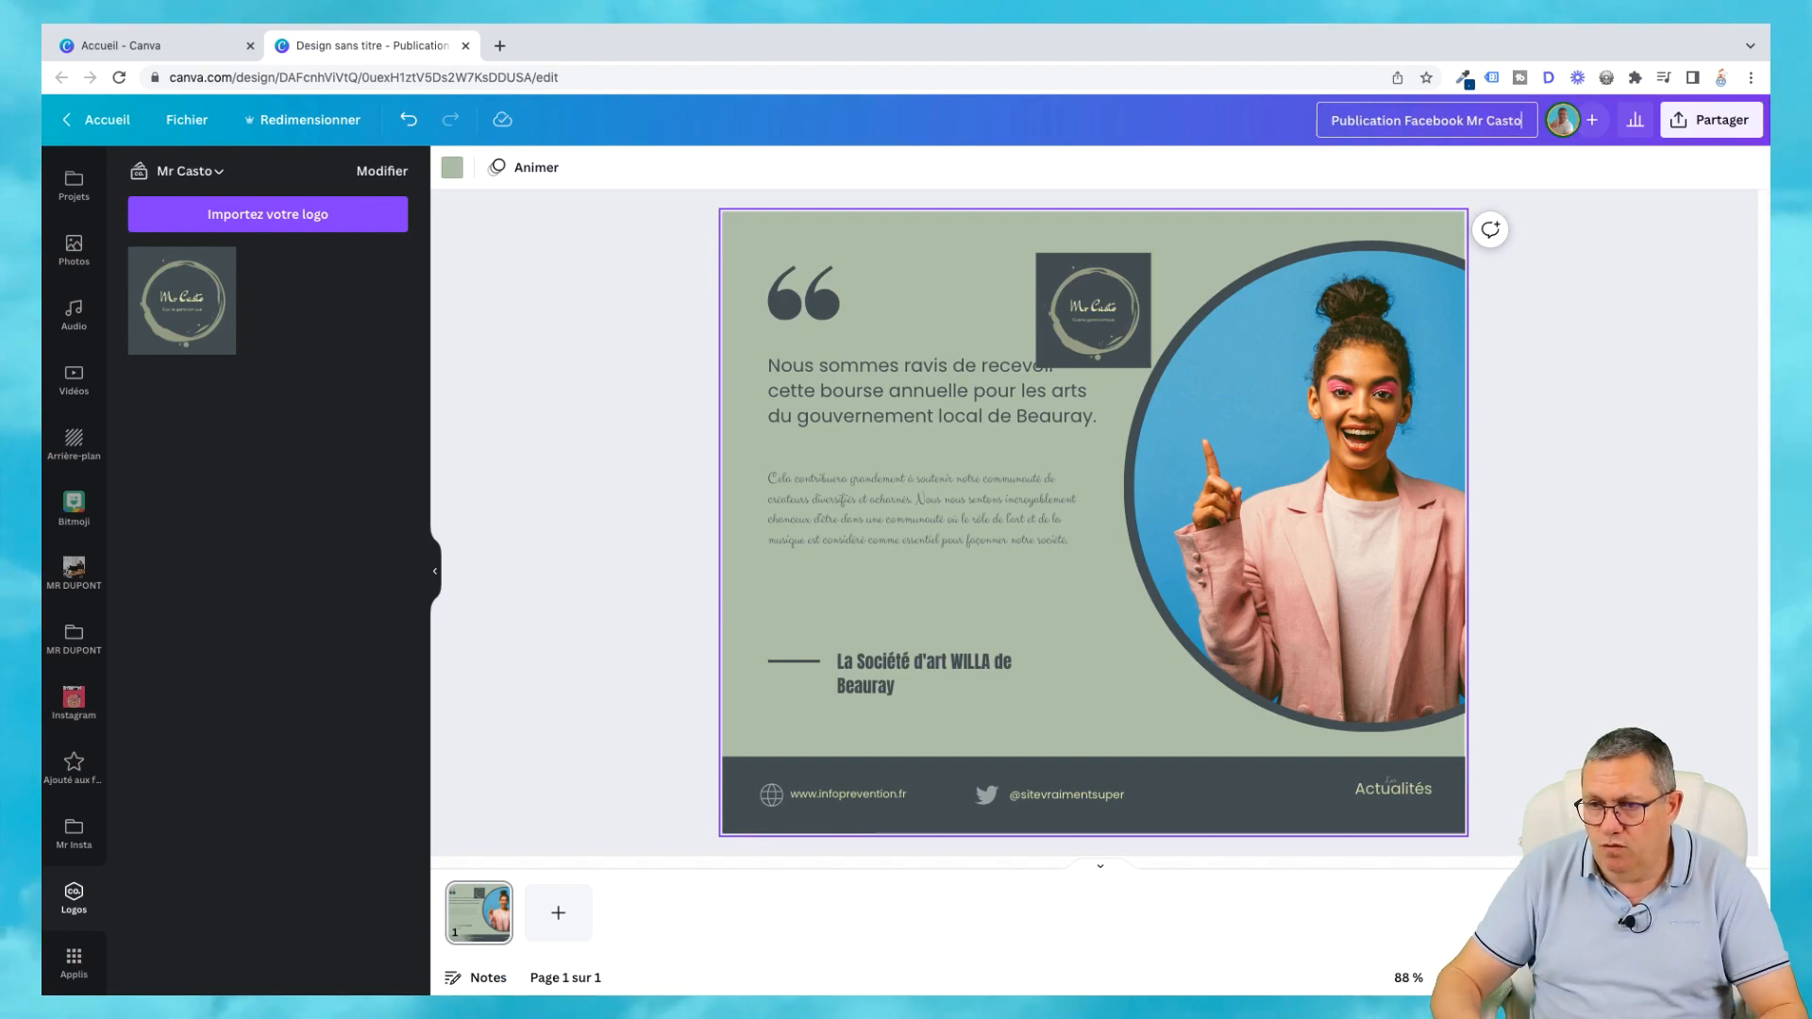
{"action": "left_click", "coordinate": [1618, 344]}
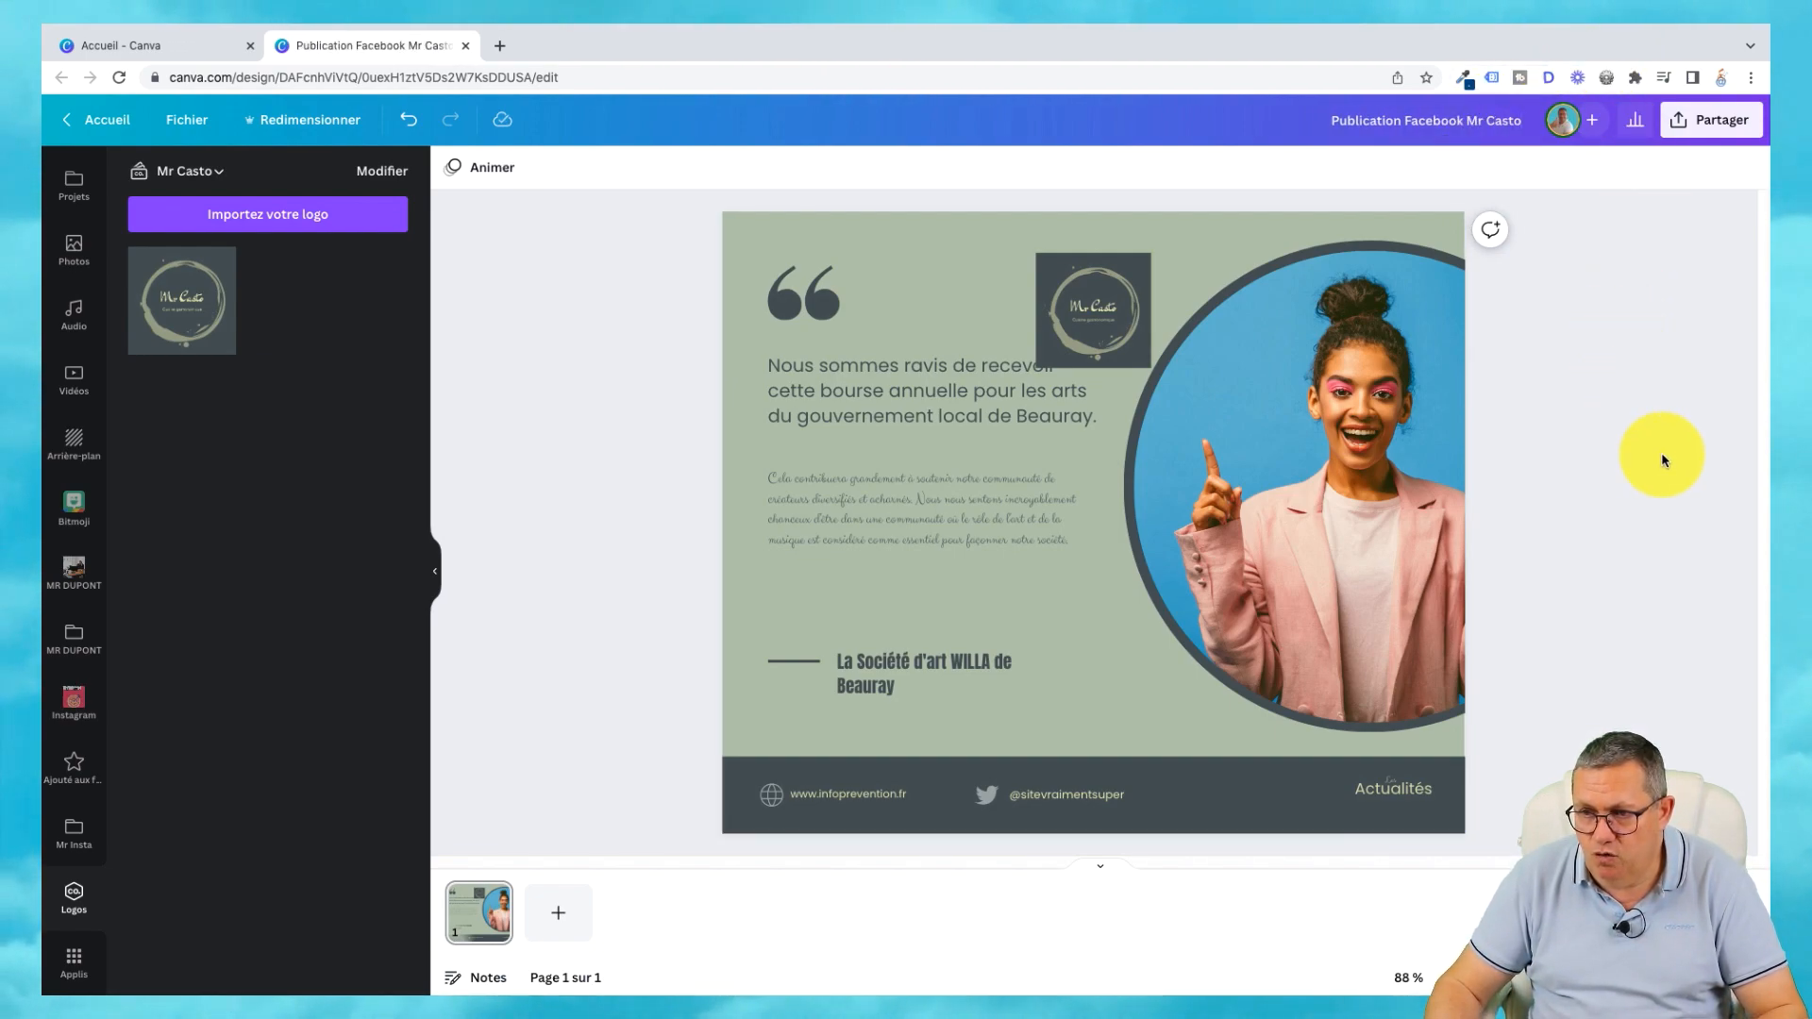
Move the Facebook post design into the "Facebook" subfolder of the client's project folder.
{"action": "left_click", "coordinate": [1737, 128]}
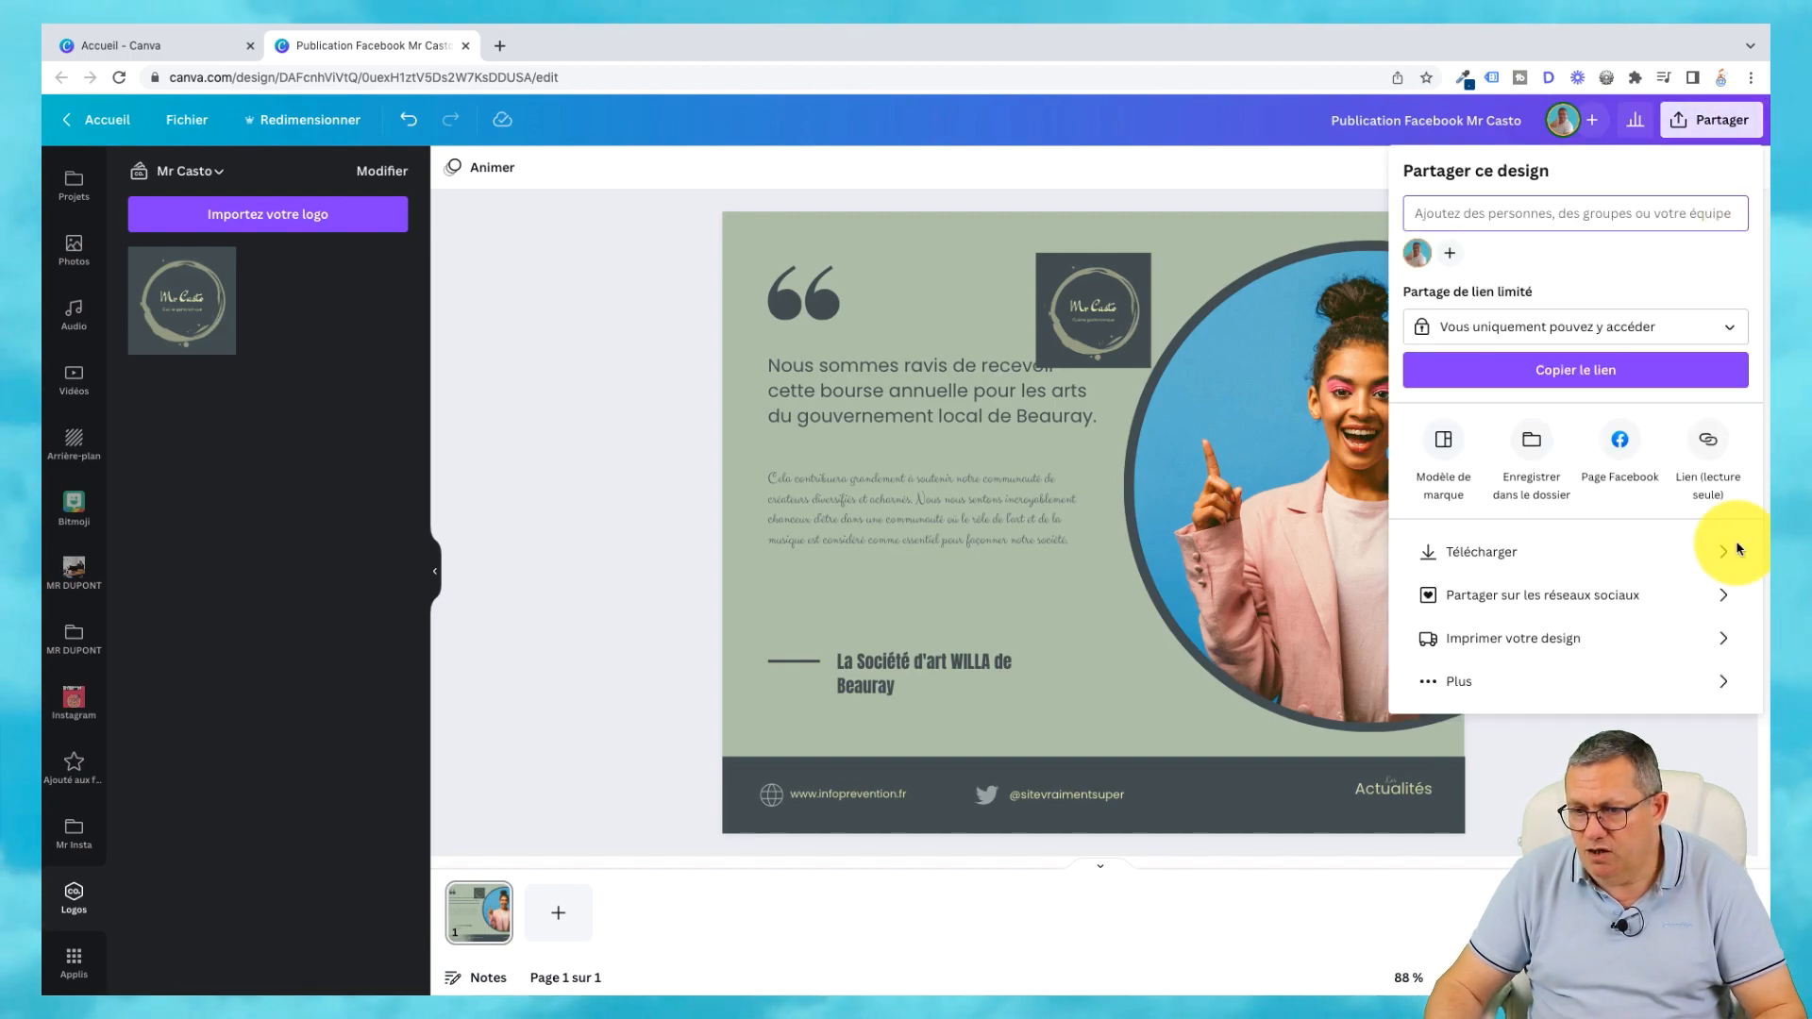
{"action": "left_click", "coordinate": [1531, 439]}
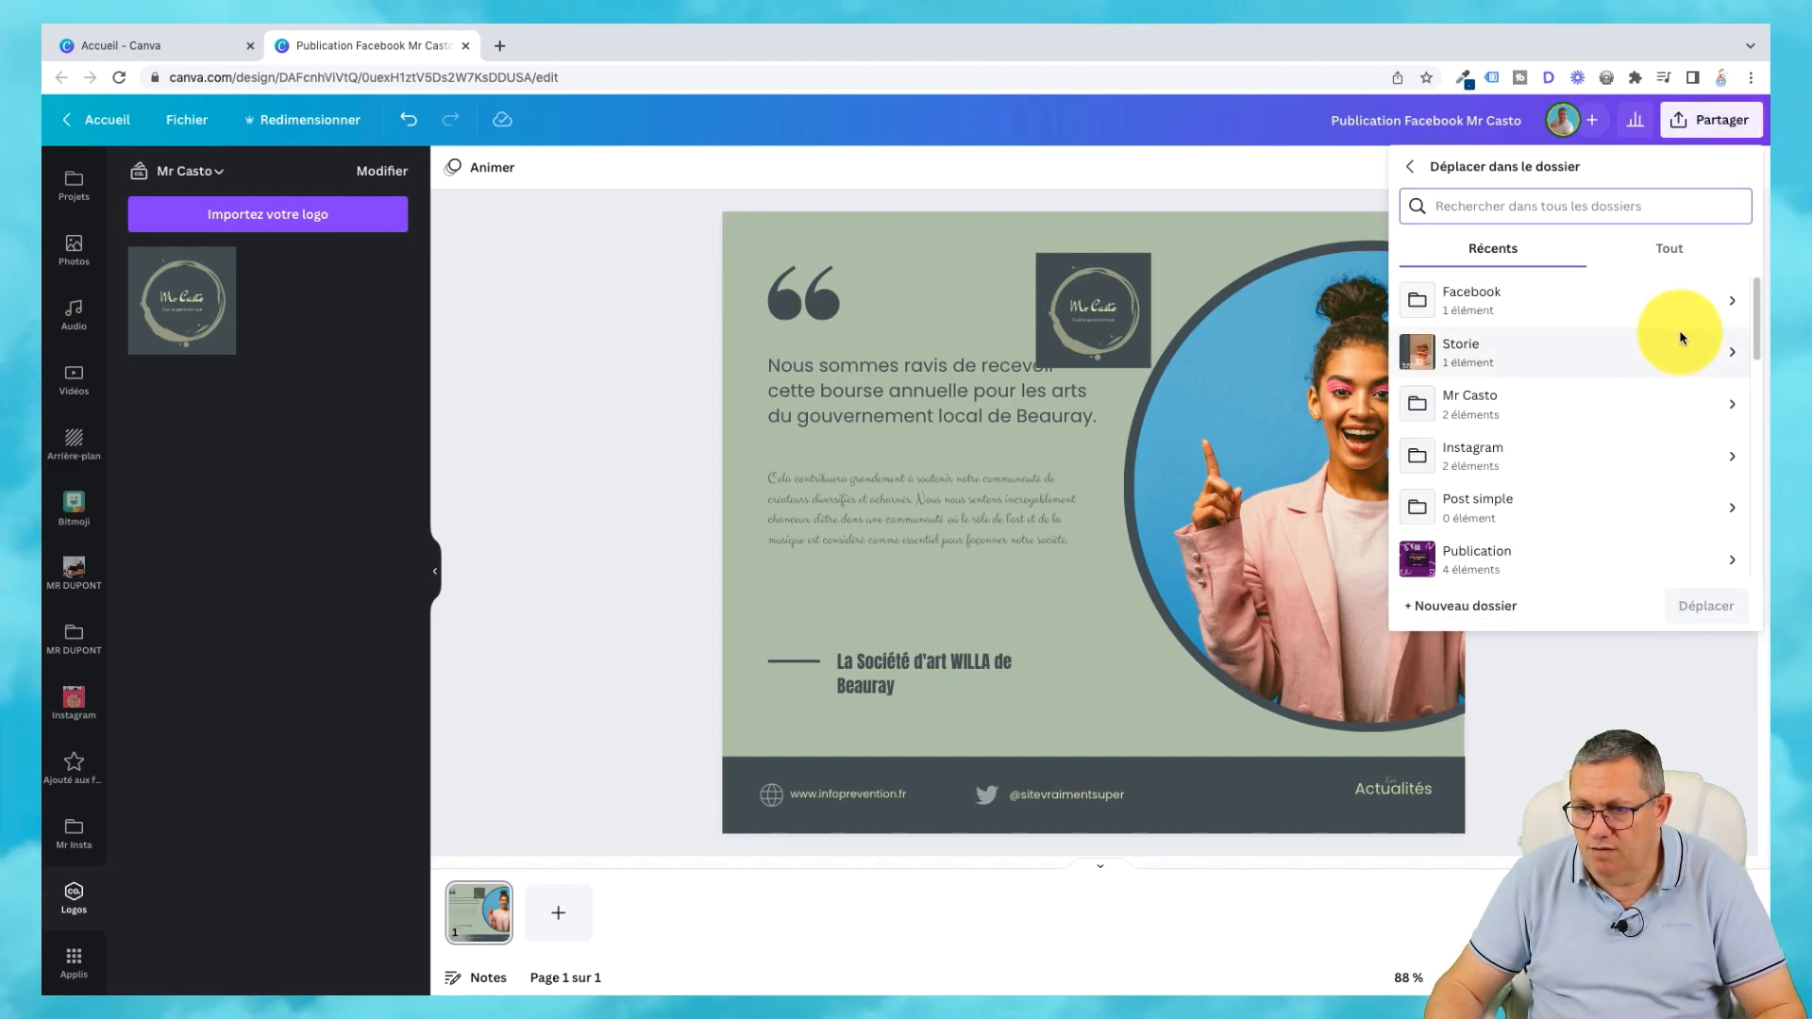
{"action": "left_click", "coordinate": [1735, 395]}
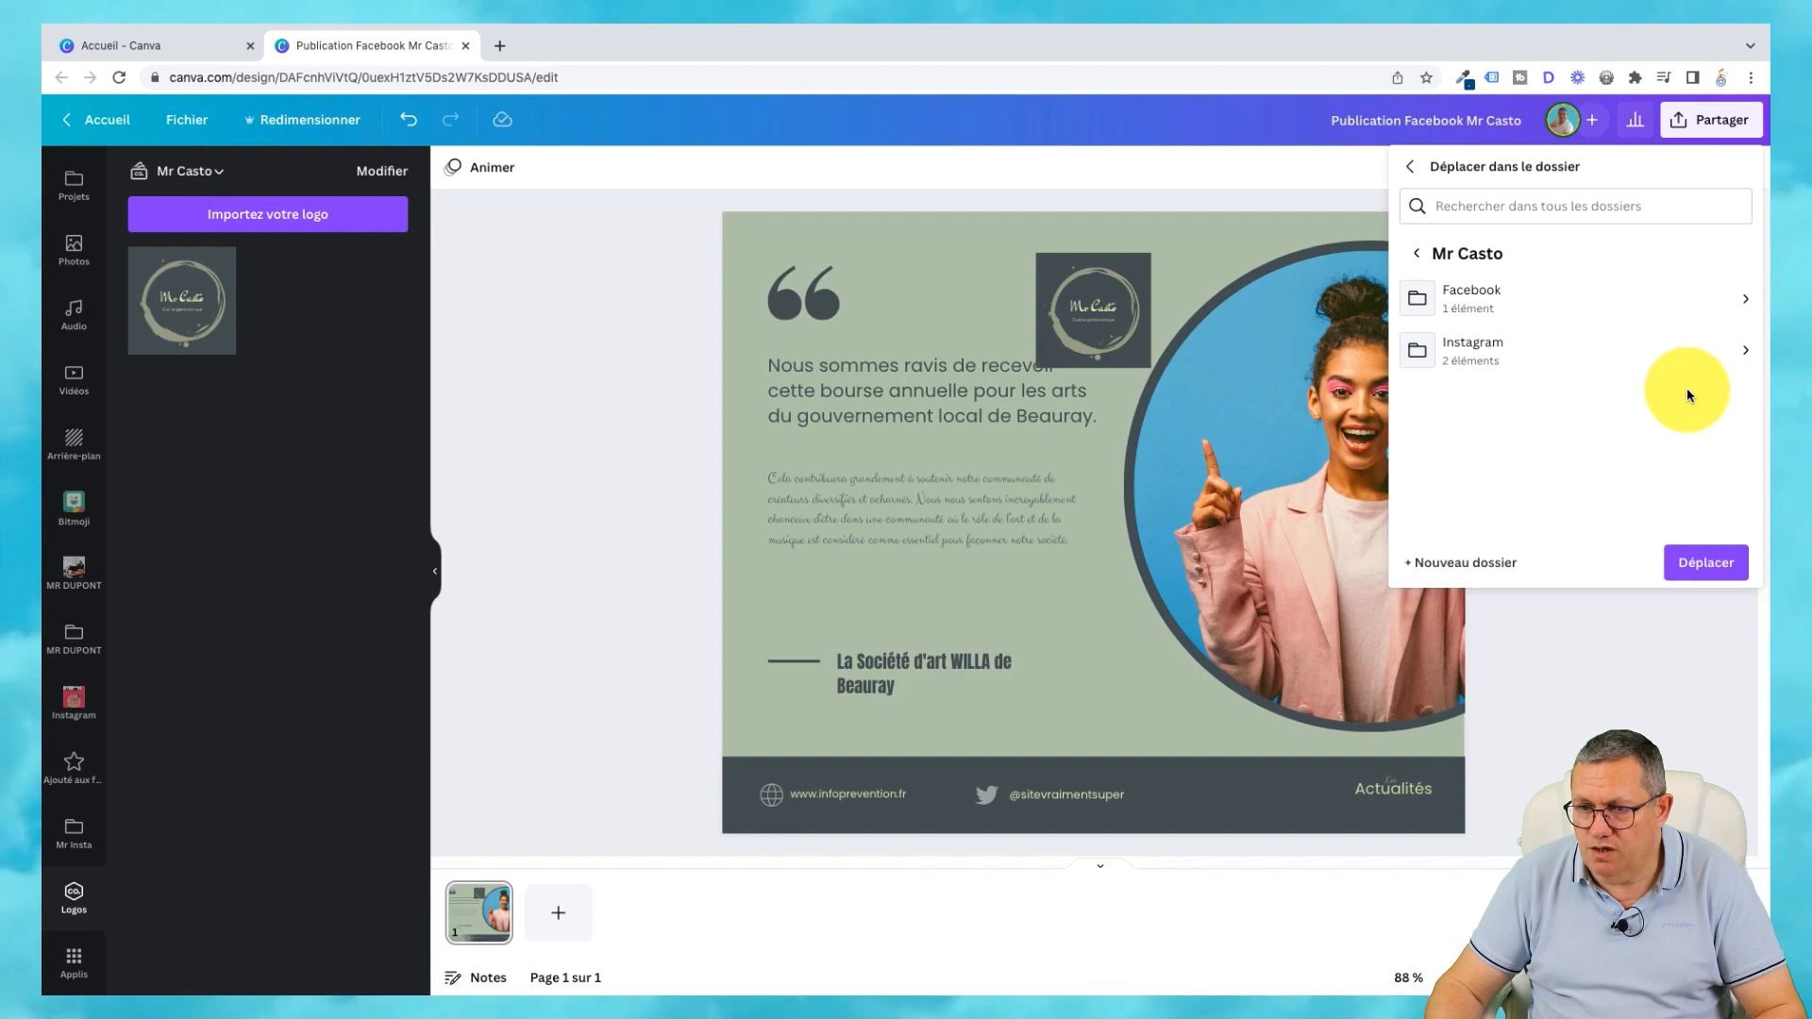
{"action": "left_click", "coordinate": [1745, 306]}
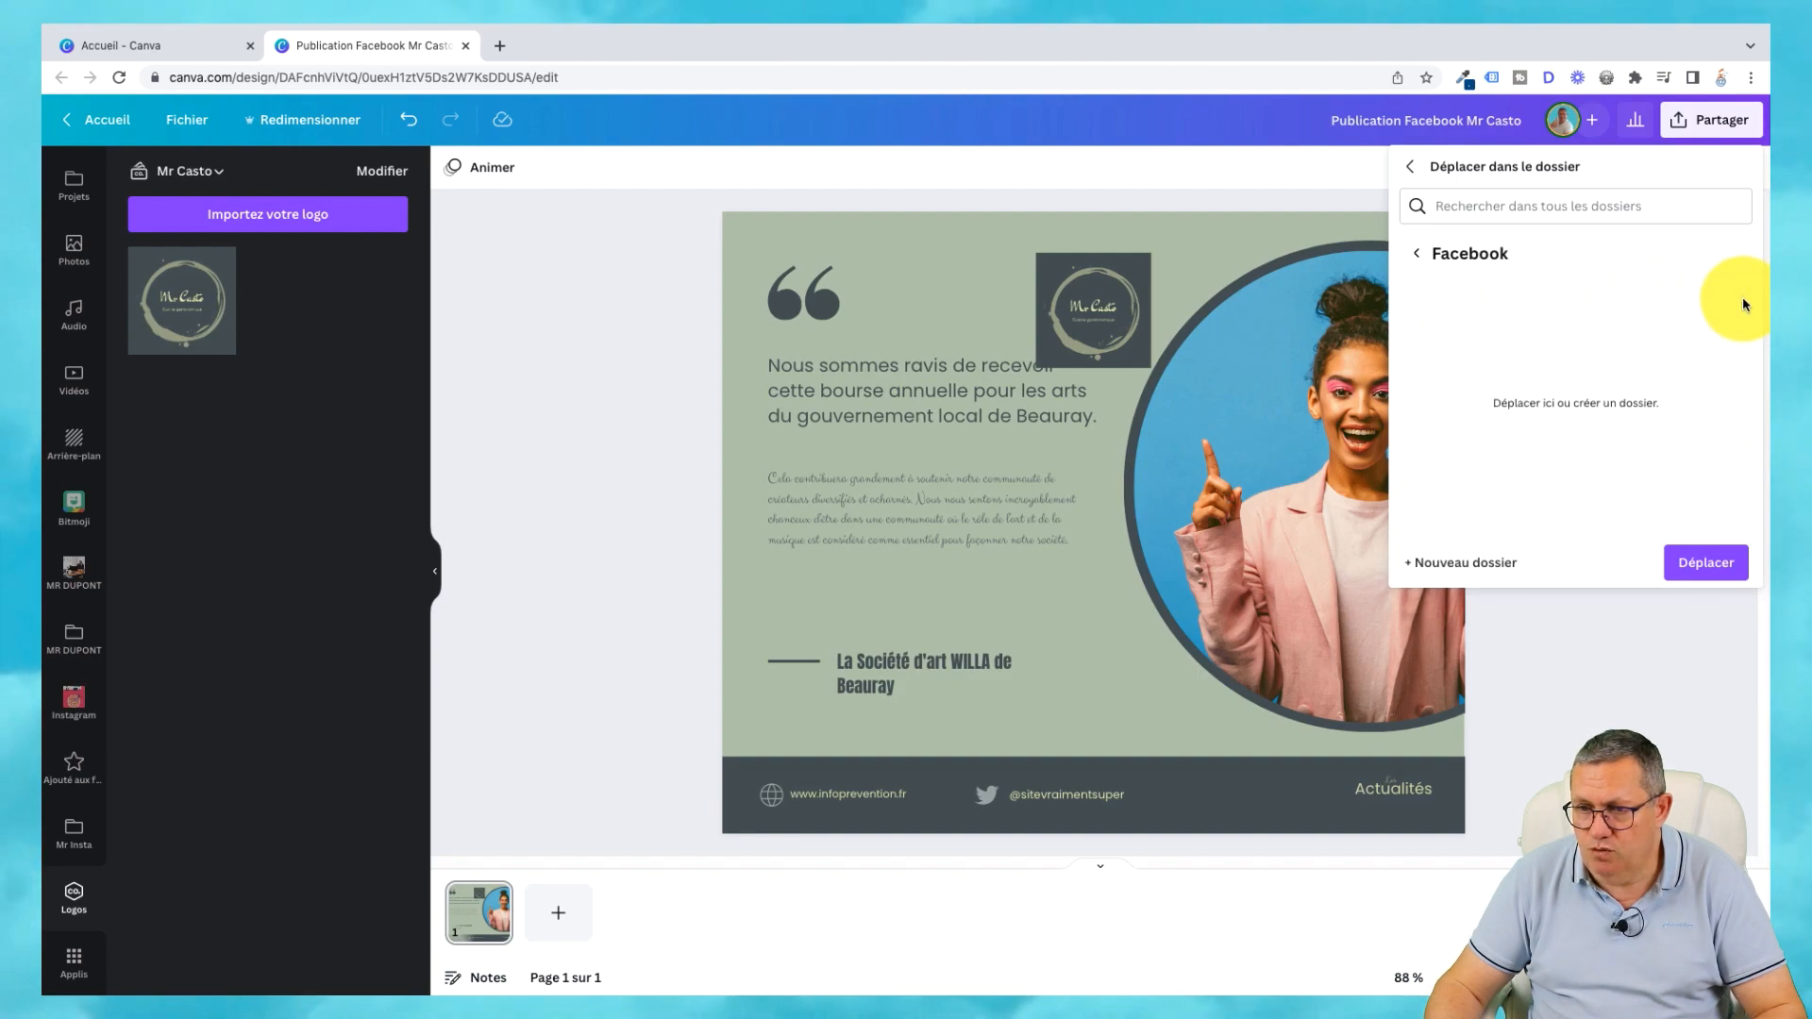
{"action": "left_click", "coordinate": [1694, 562]}
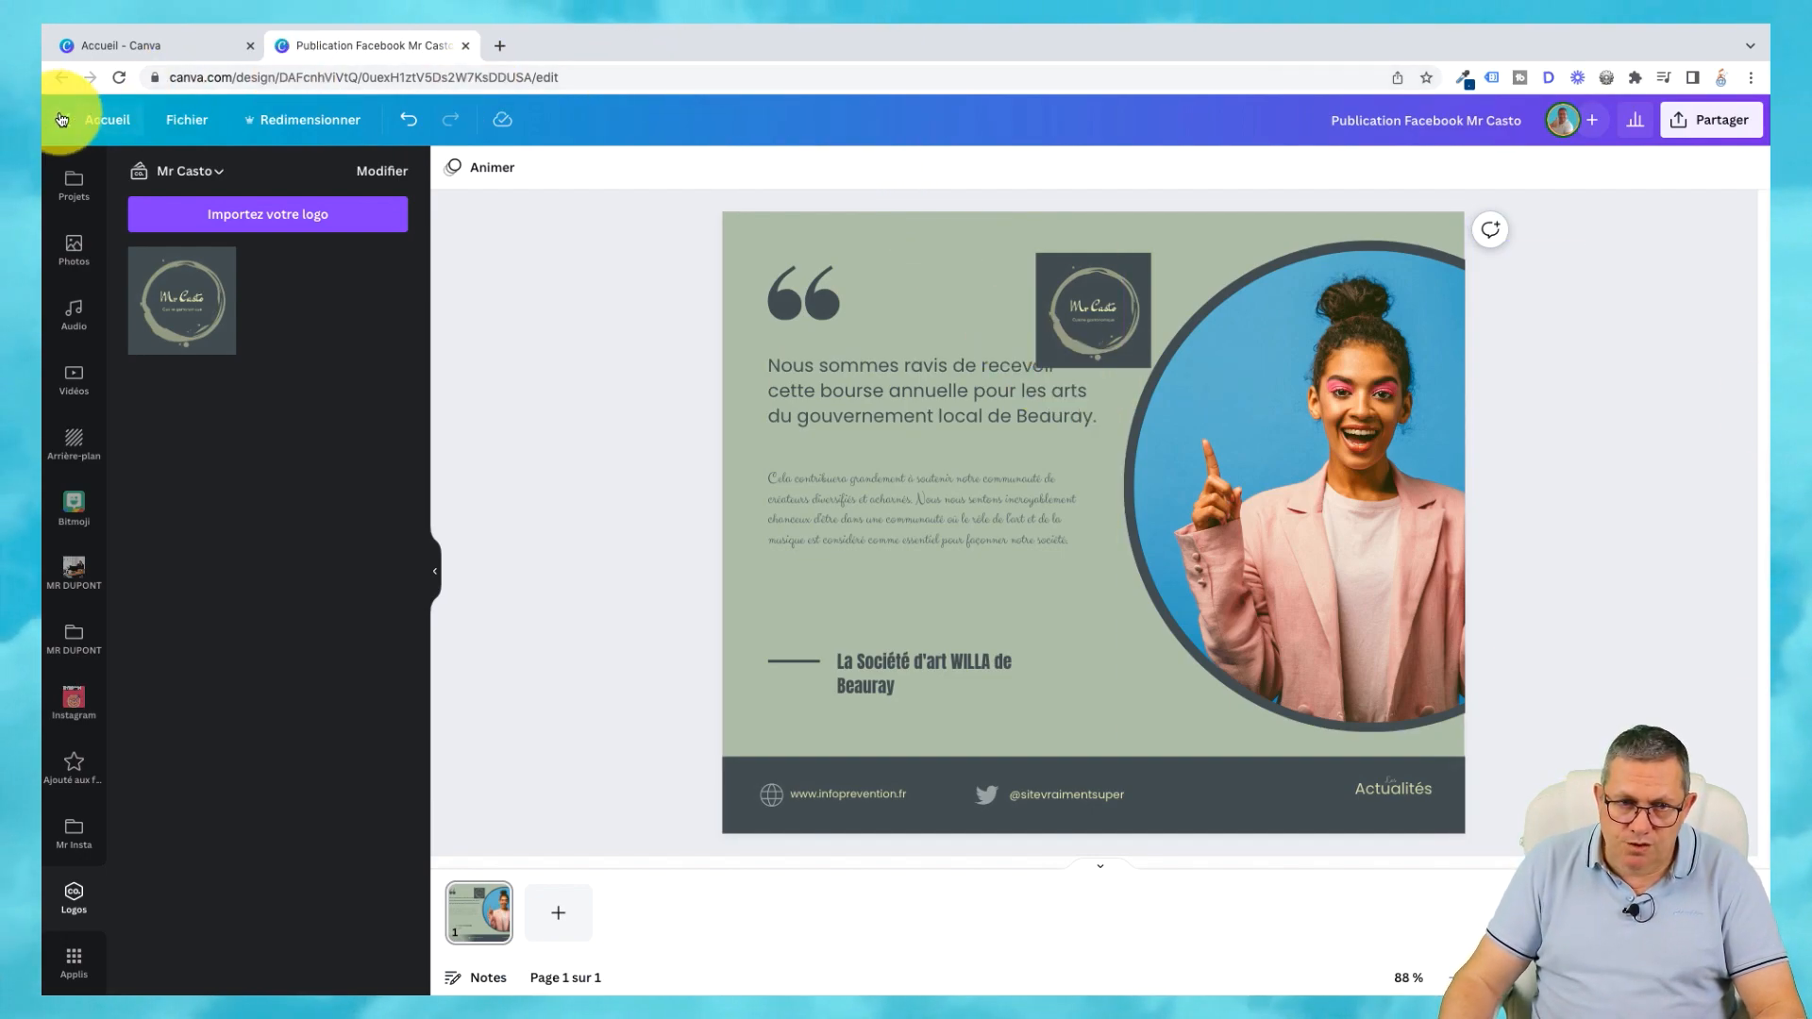
Return to the home page, go to the client's "Facebook" folder and check the options available for the filed post.
{"action": "left_click", "coordinate": [110, 121]}
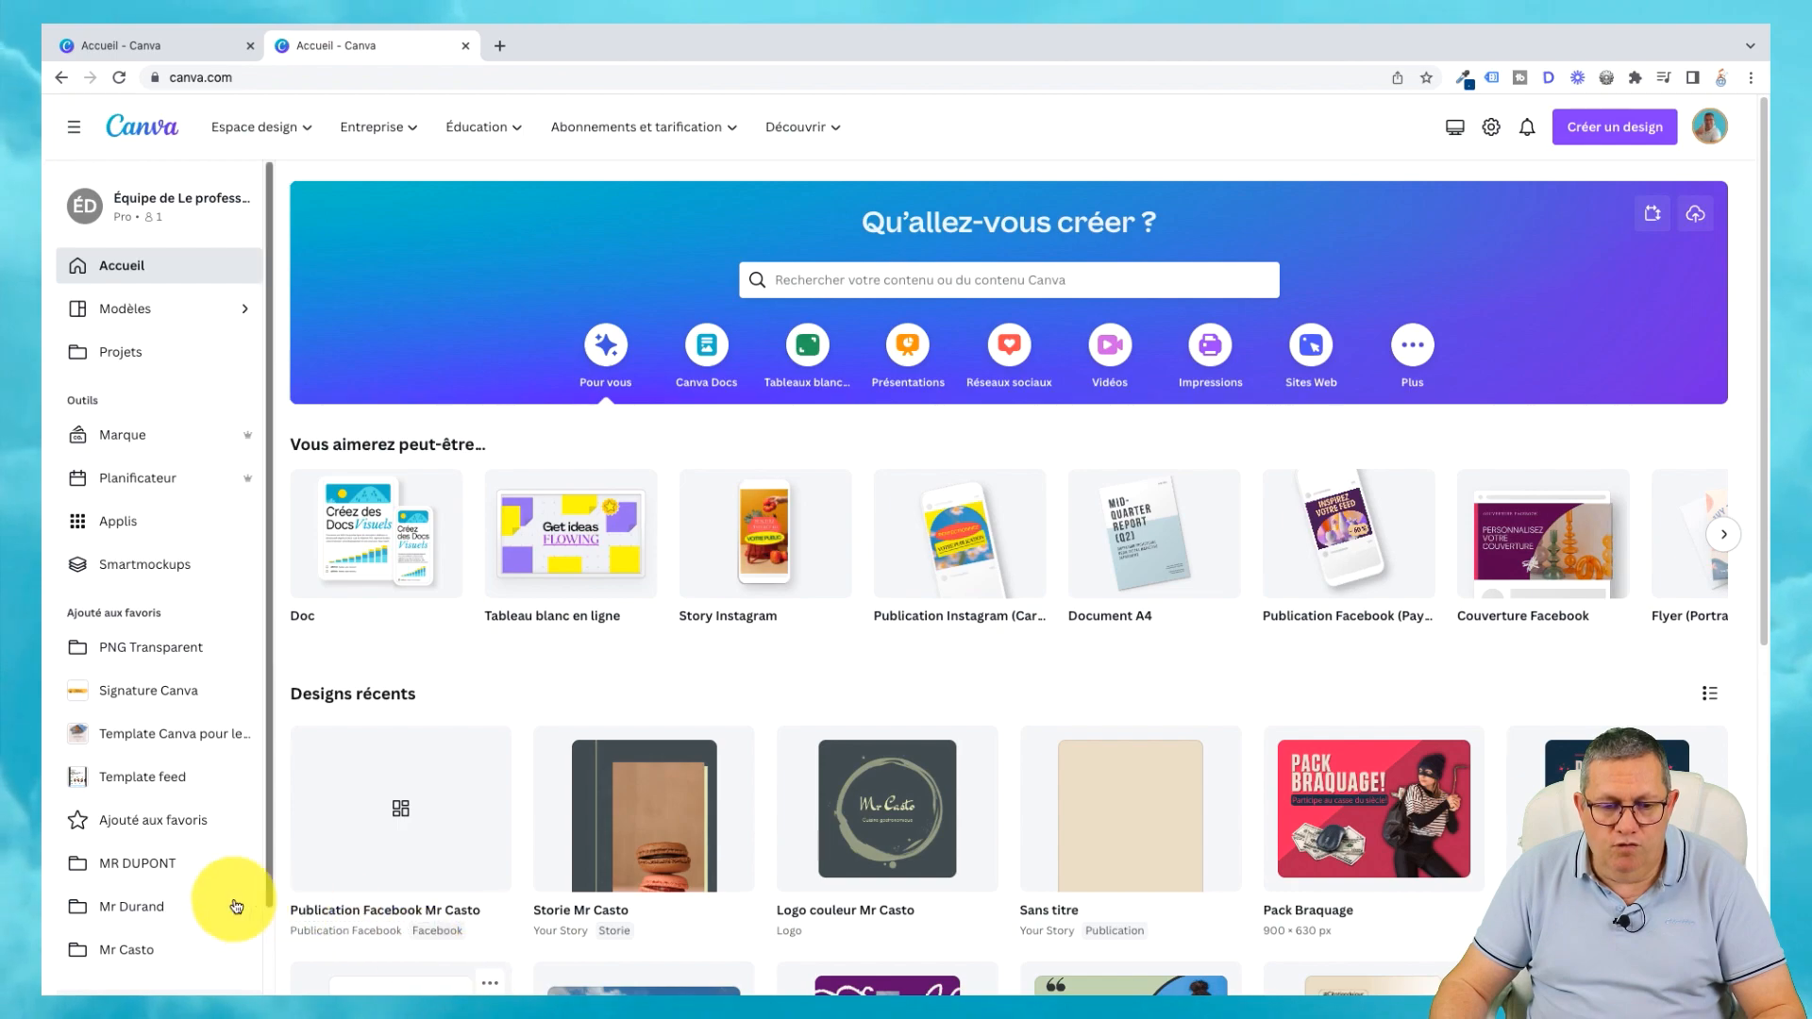
{"action": "left_click", "coordinate": [142, 955]}
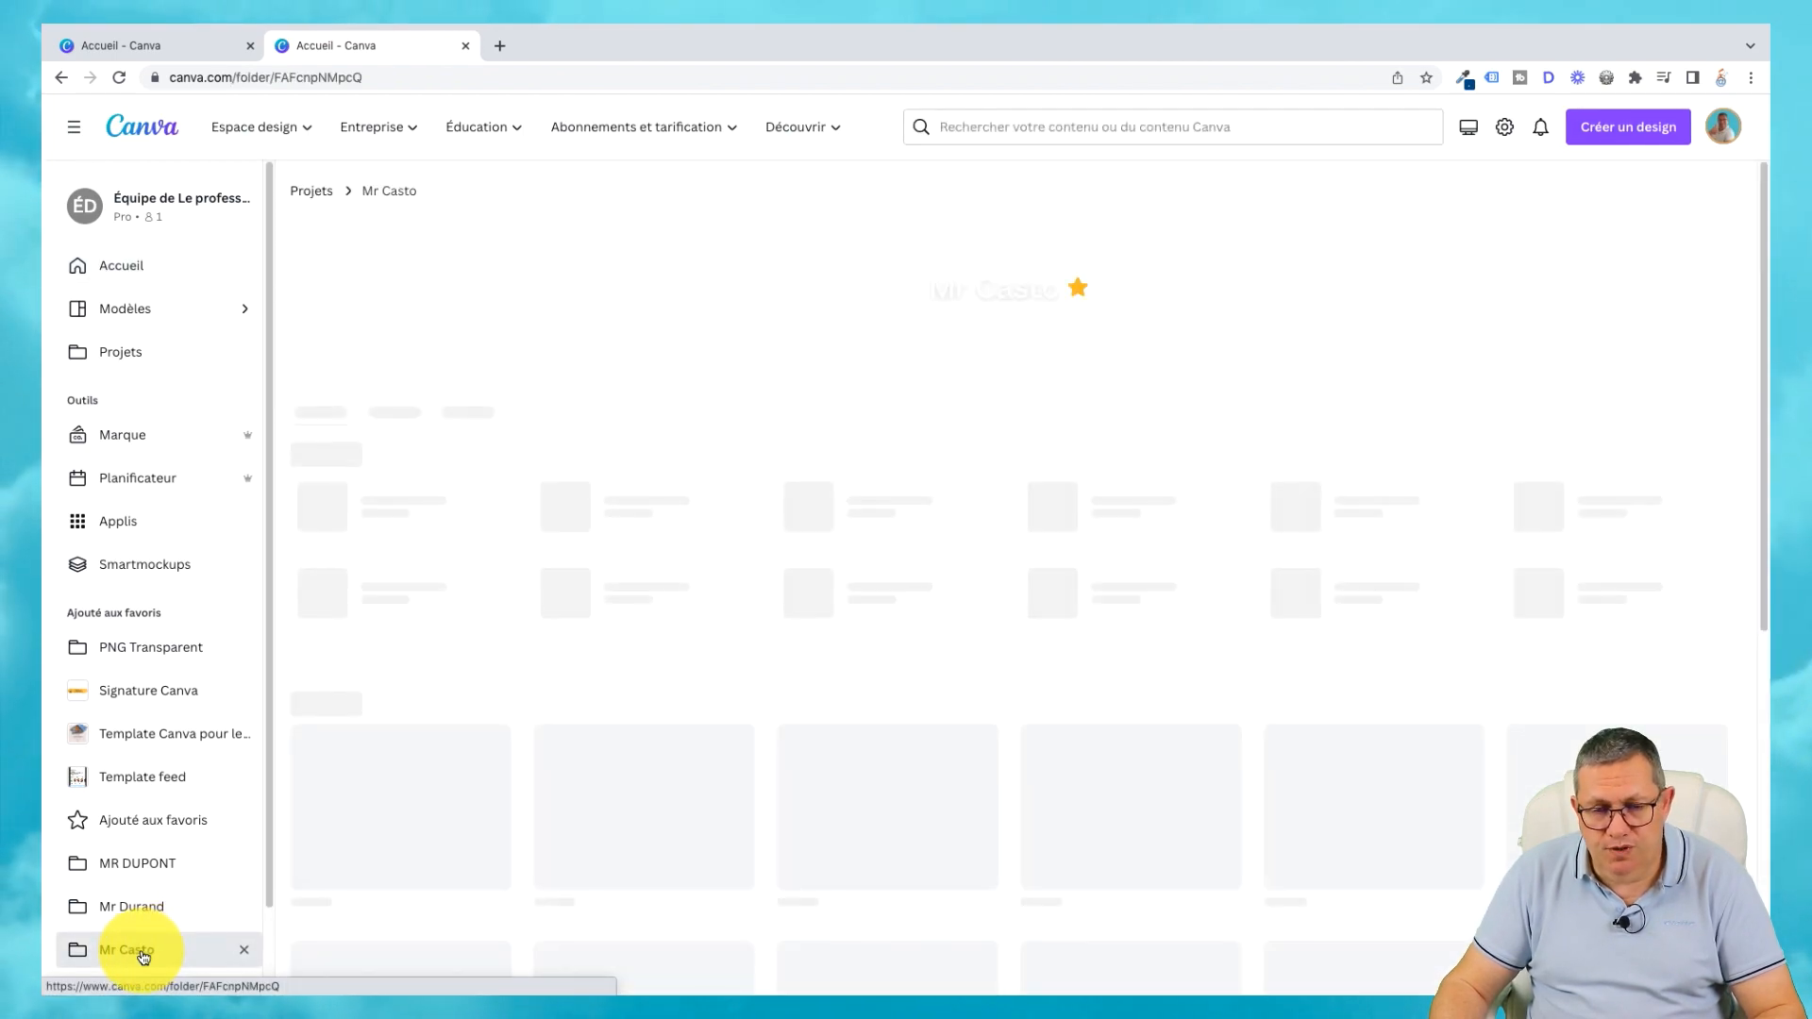
{"action": "left_click", "coordinate": [364, 552]}
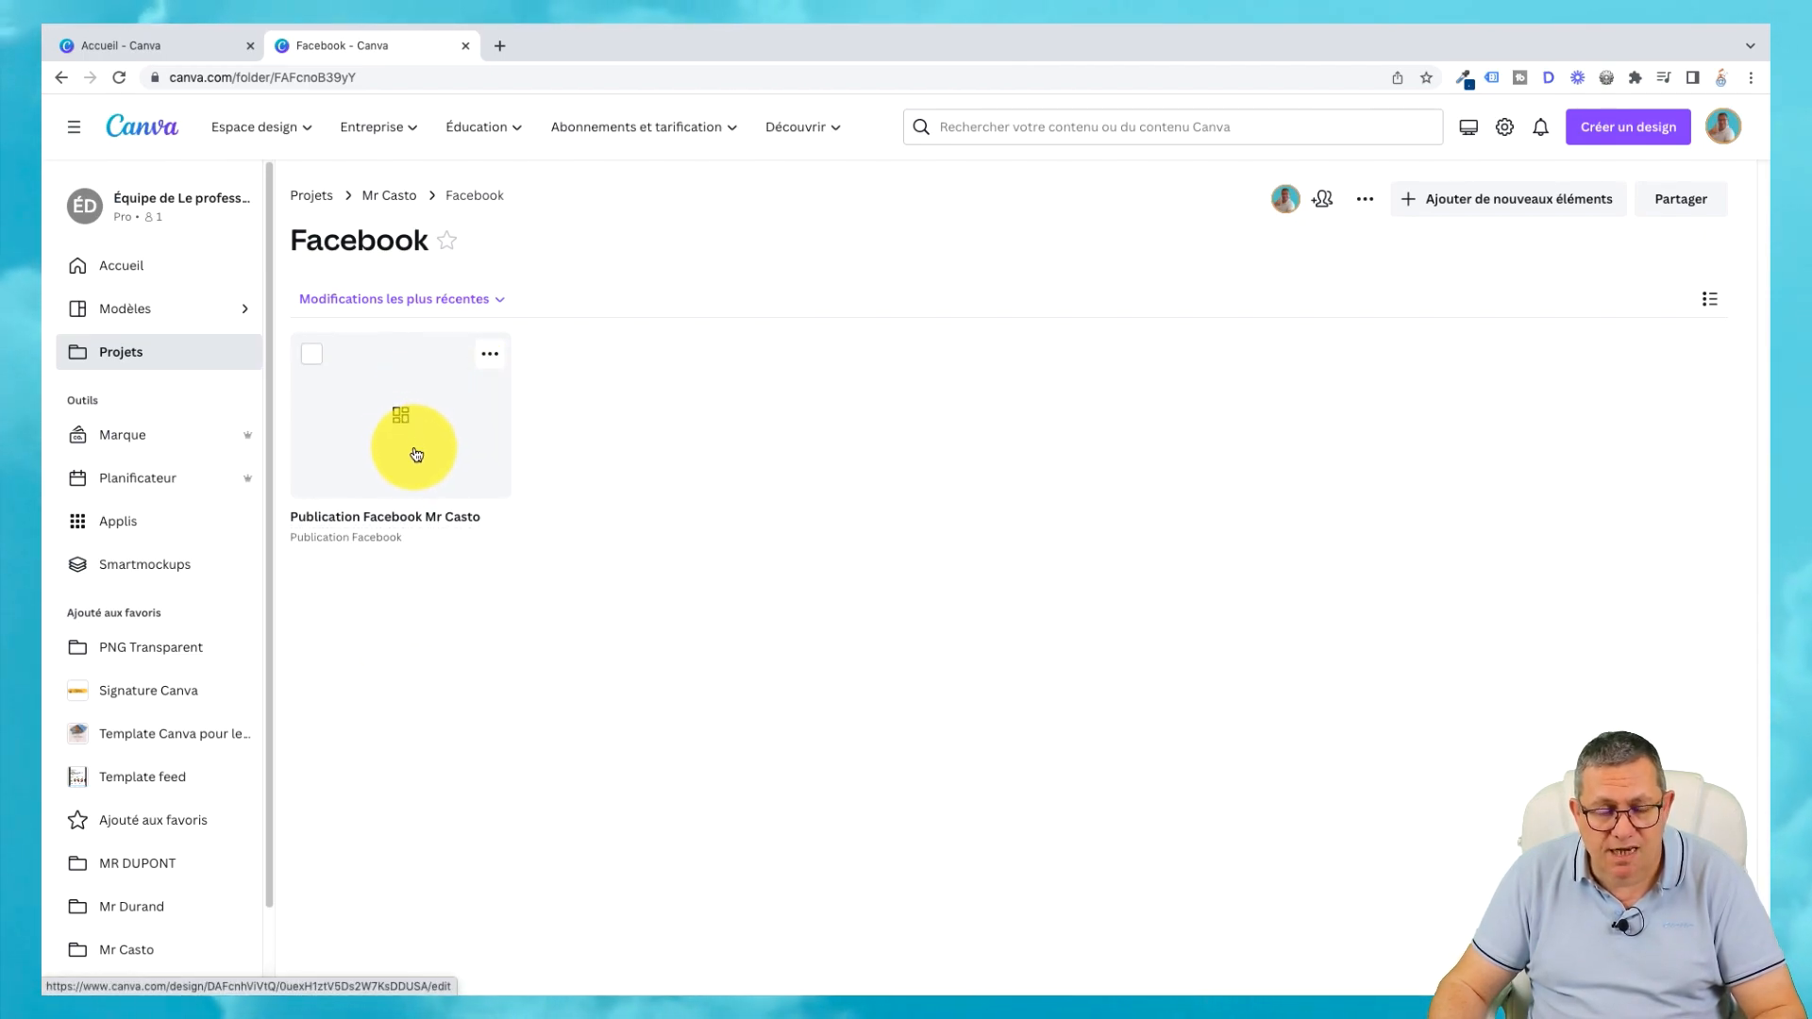
{"action": "left_click", "coordinate": [489, 355]}
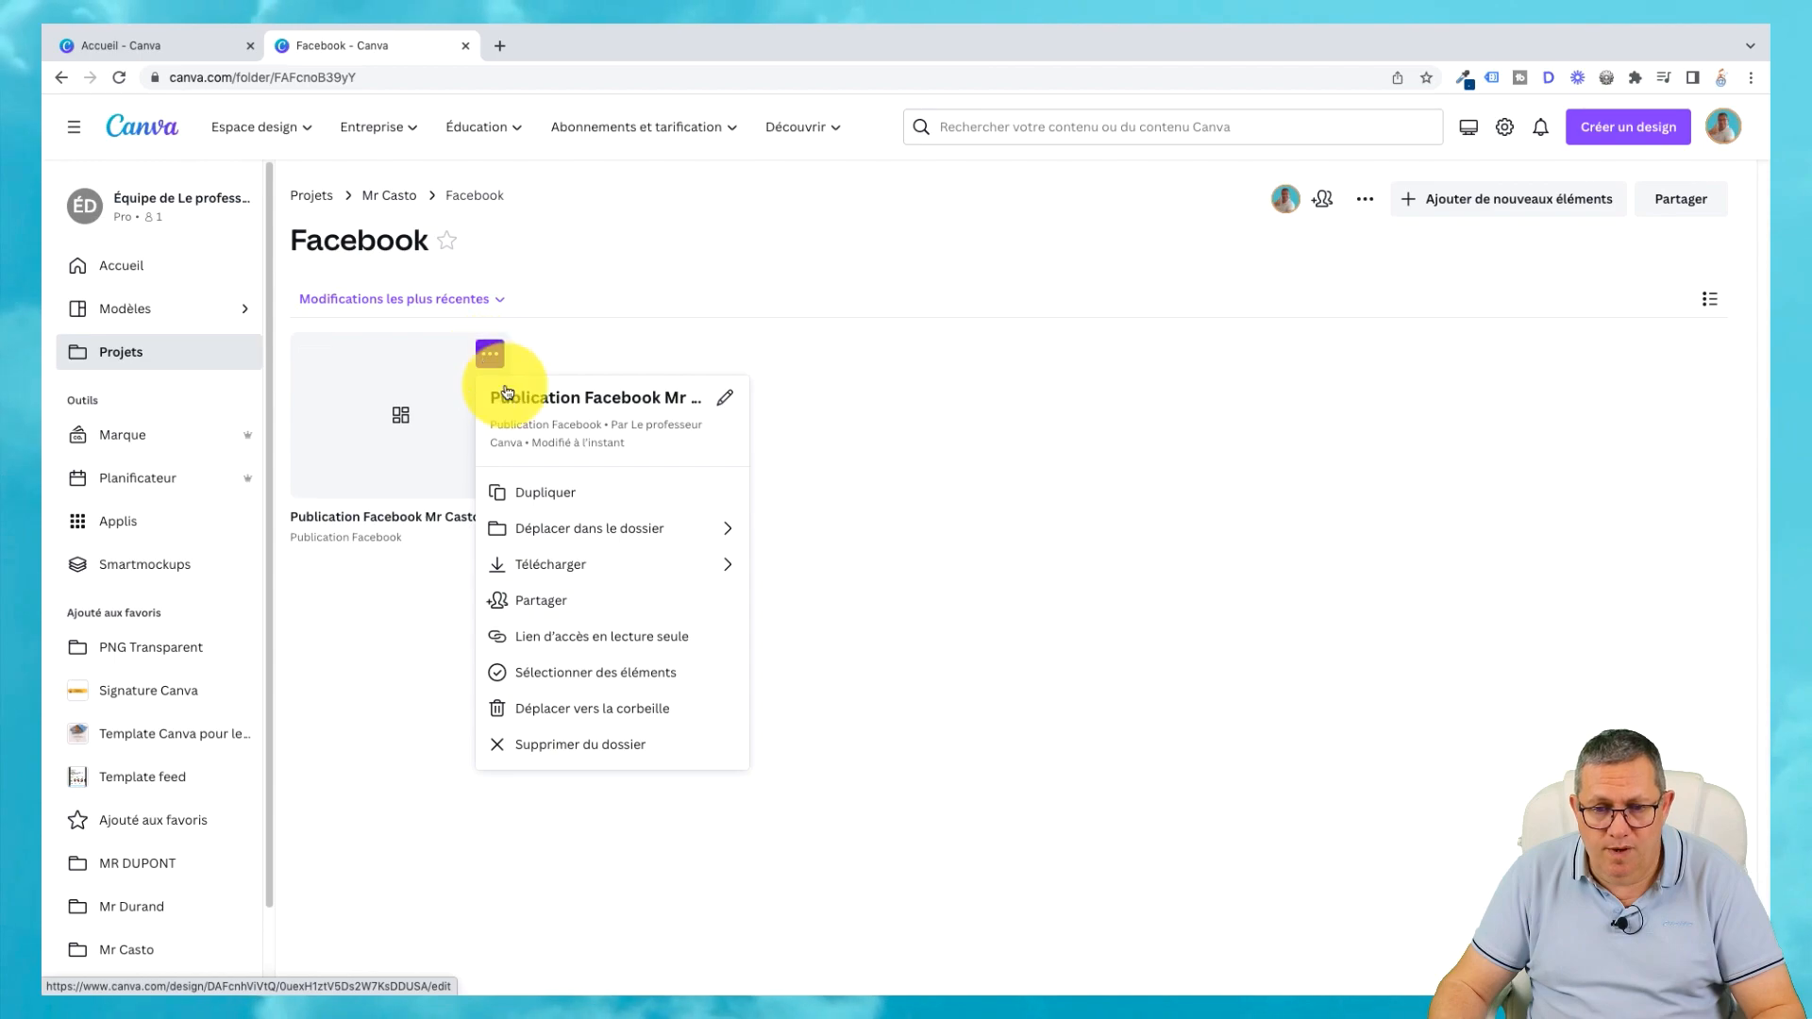
{"action": "left_click", "coordinate": [388, 685]}
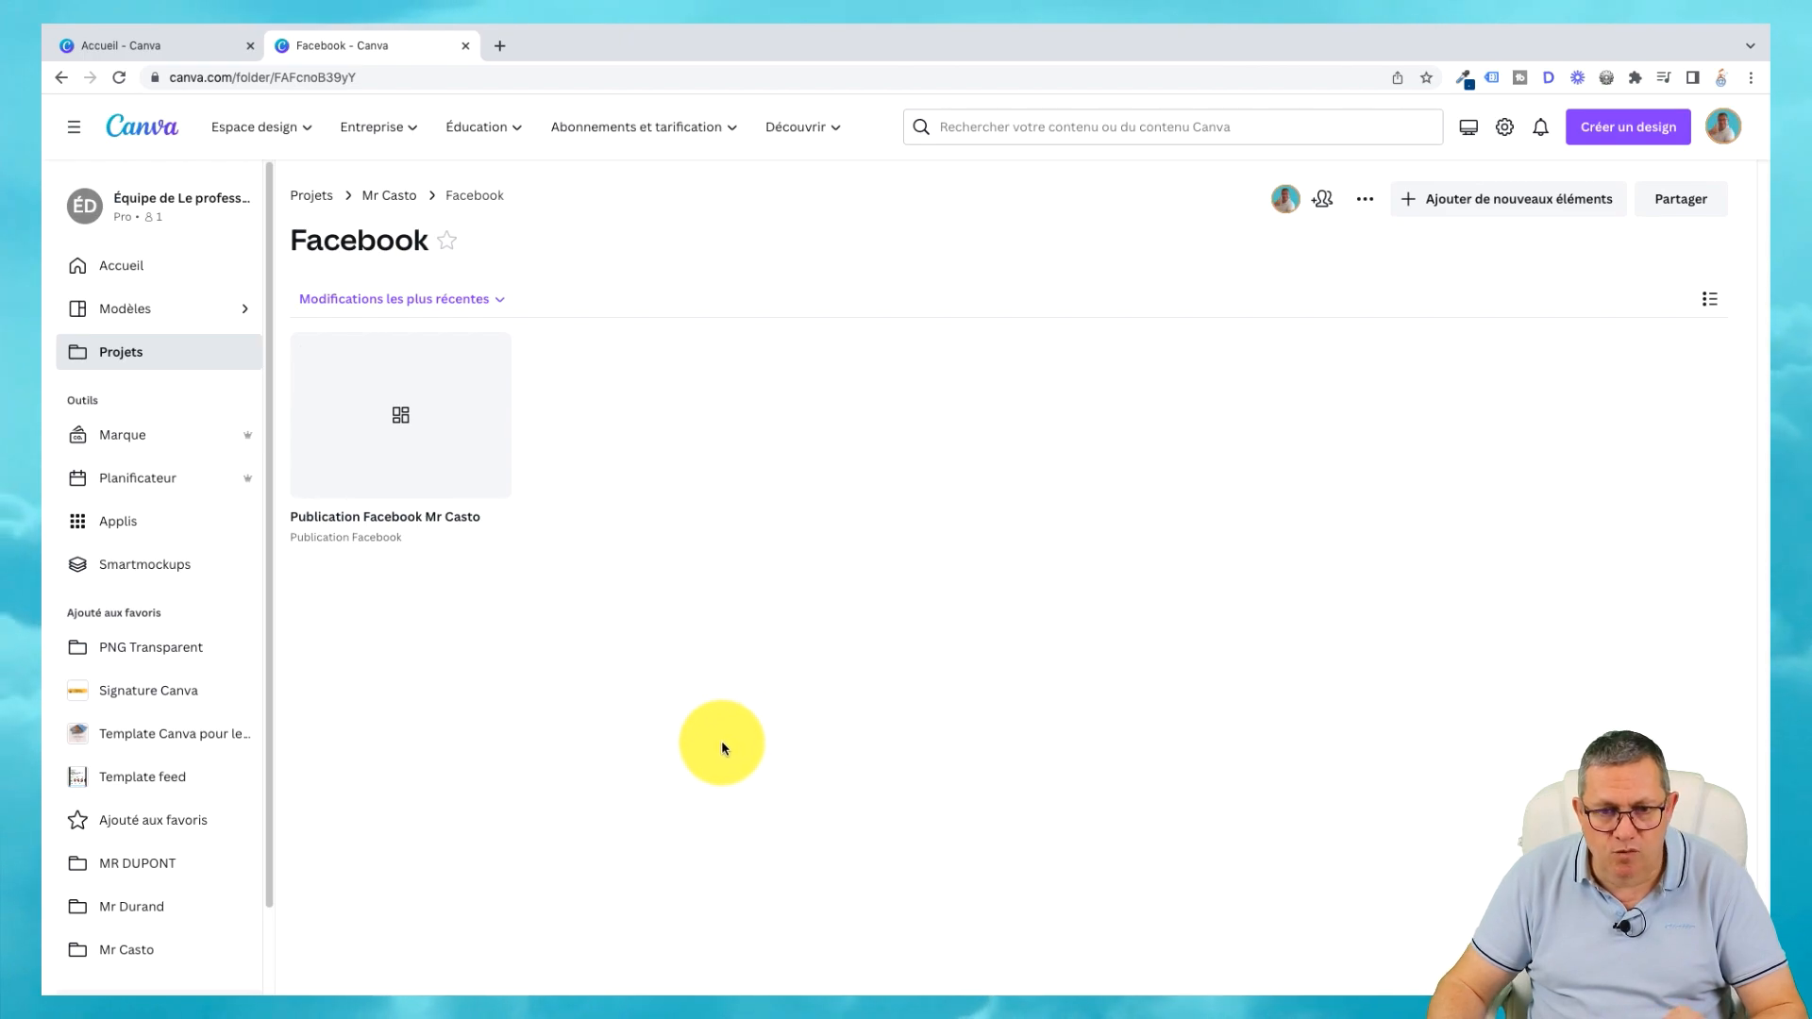
Reopen the Facebook post from its folder and apply the style of the recent "Pack Braquage" design to it.
{"action": "left_click", "coordinate": [411, 417]}
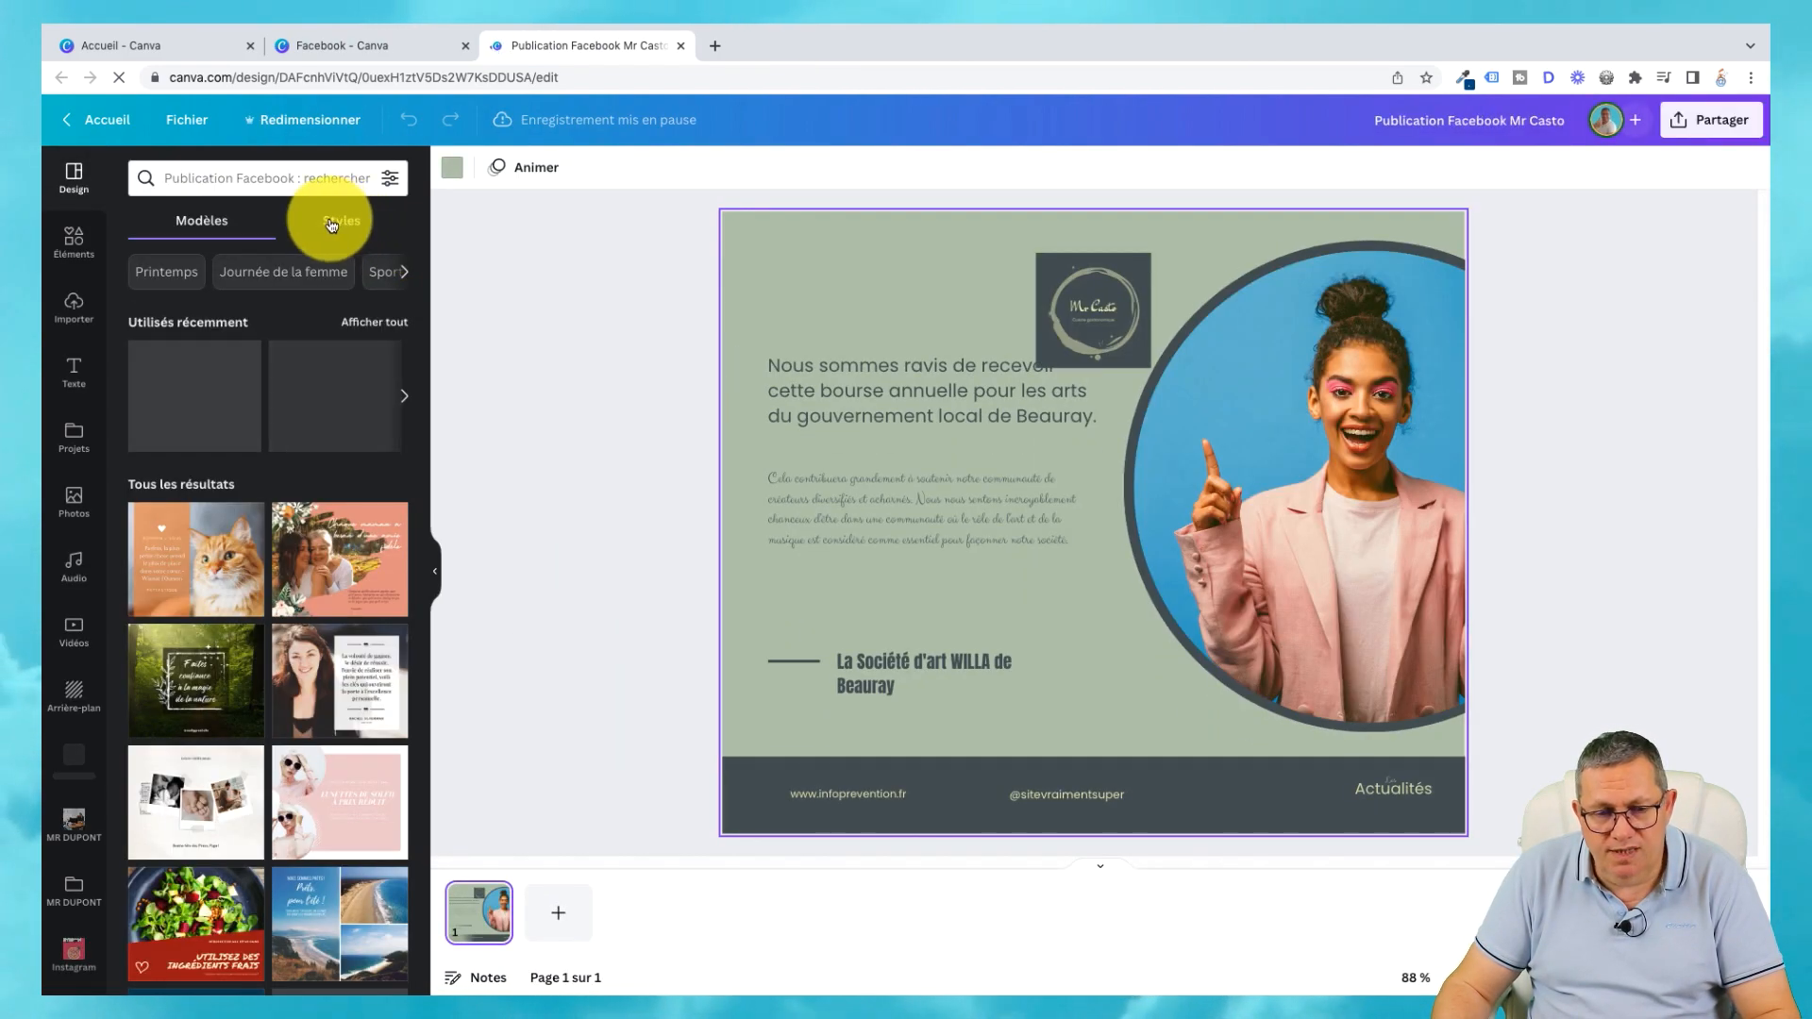
{"action": "left_click", "coordinate": [338, 221]}
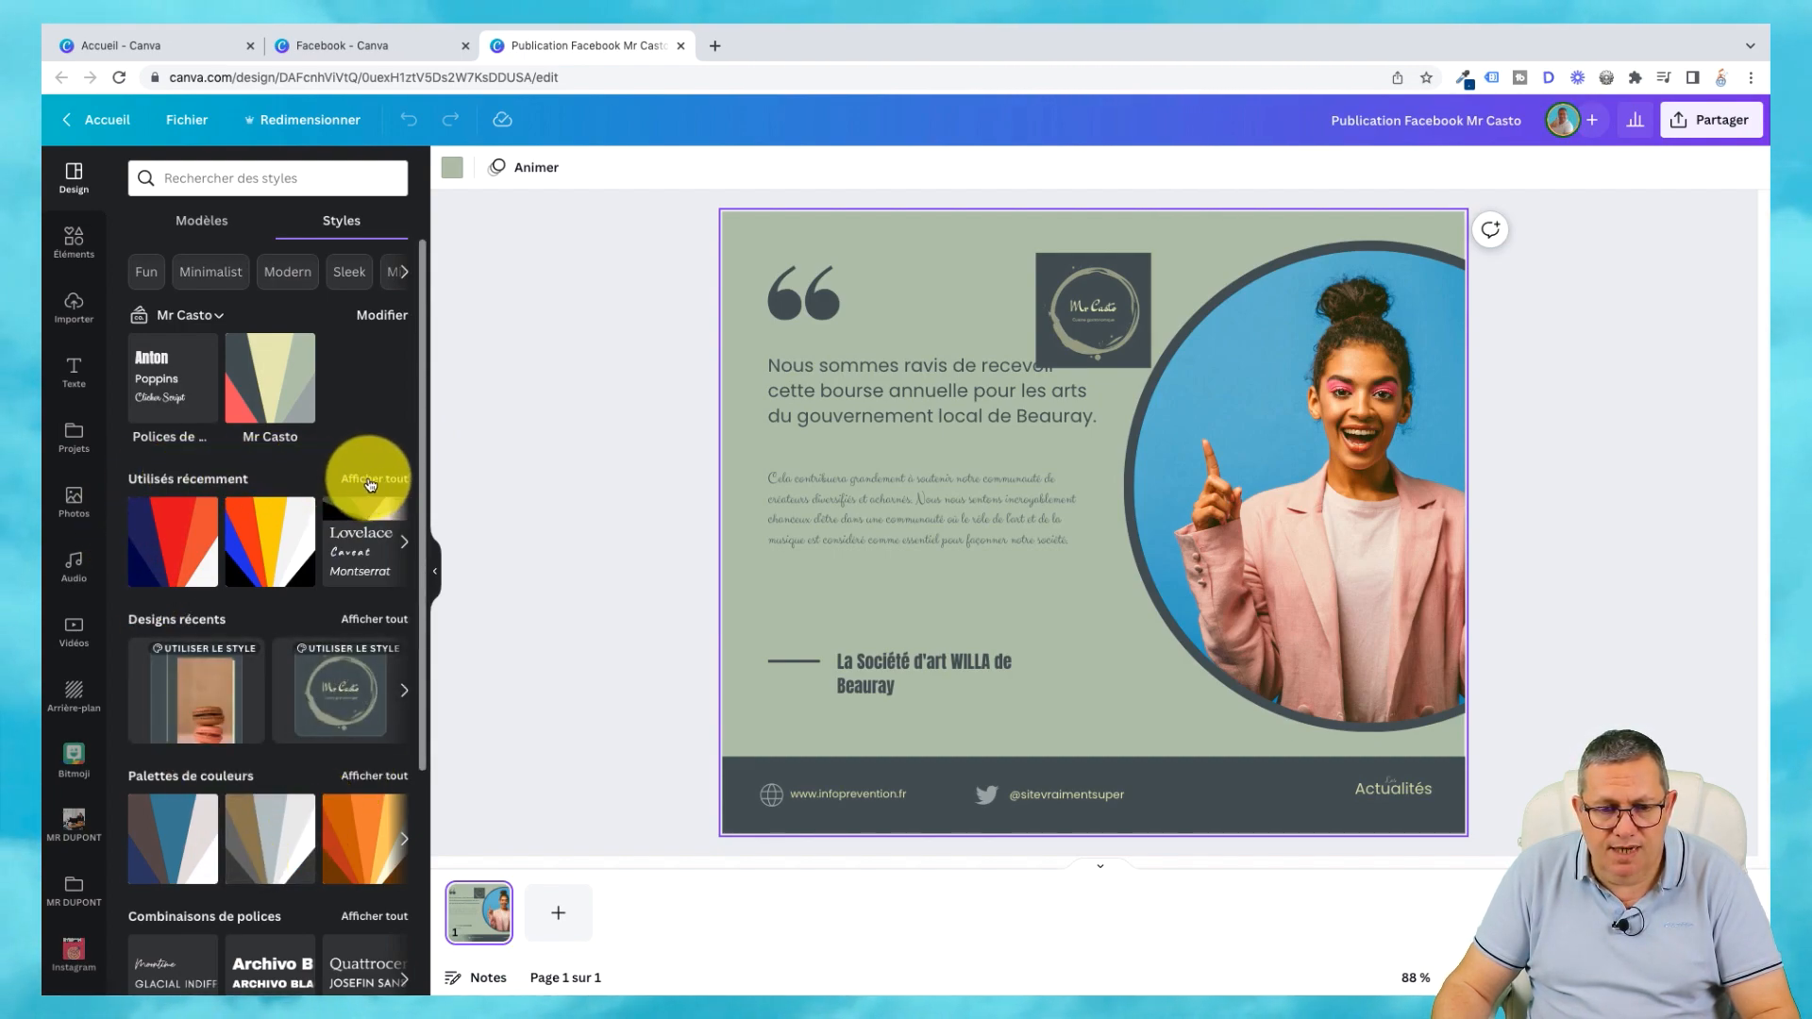
{"action": "left_click_drag", "start_coordinate": [420, 538], "coordinate": [422, 635]}
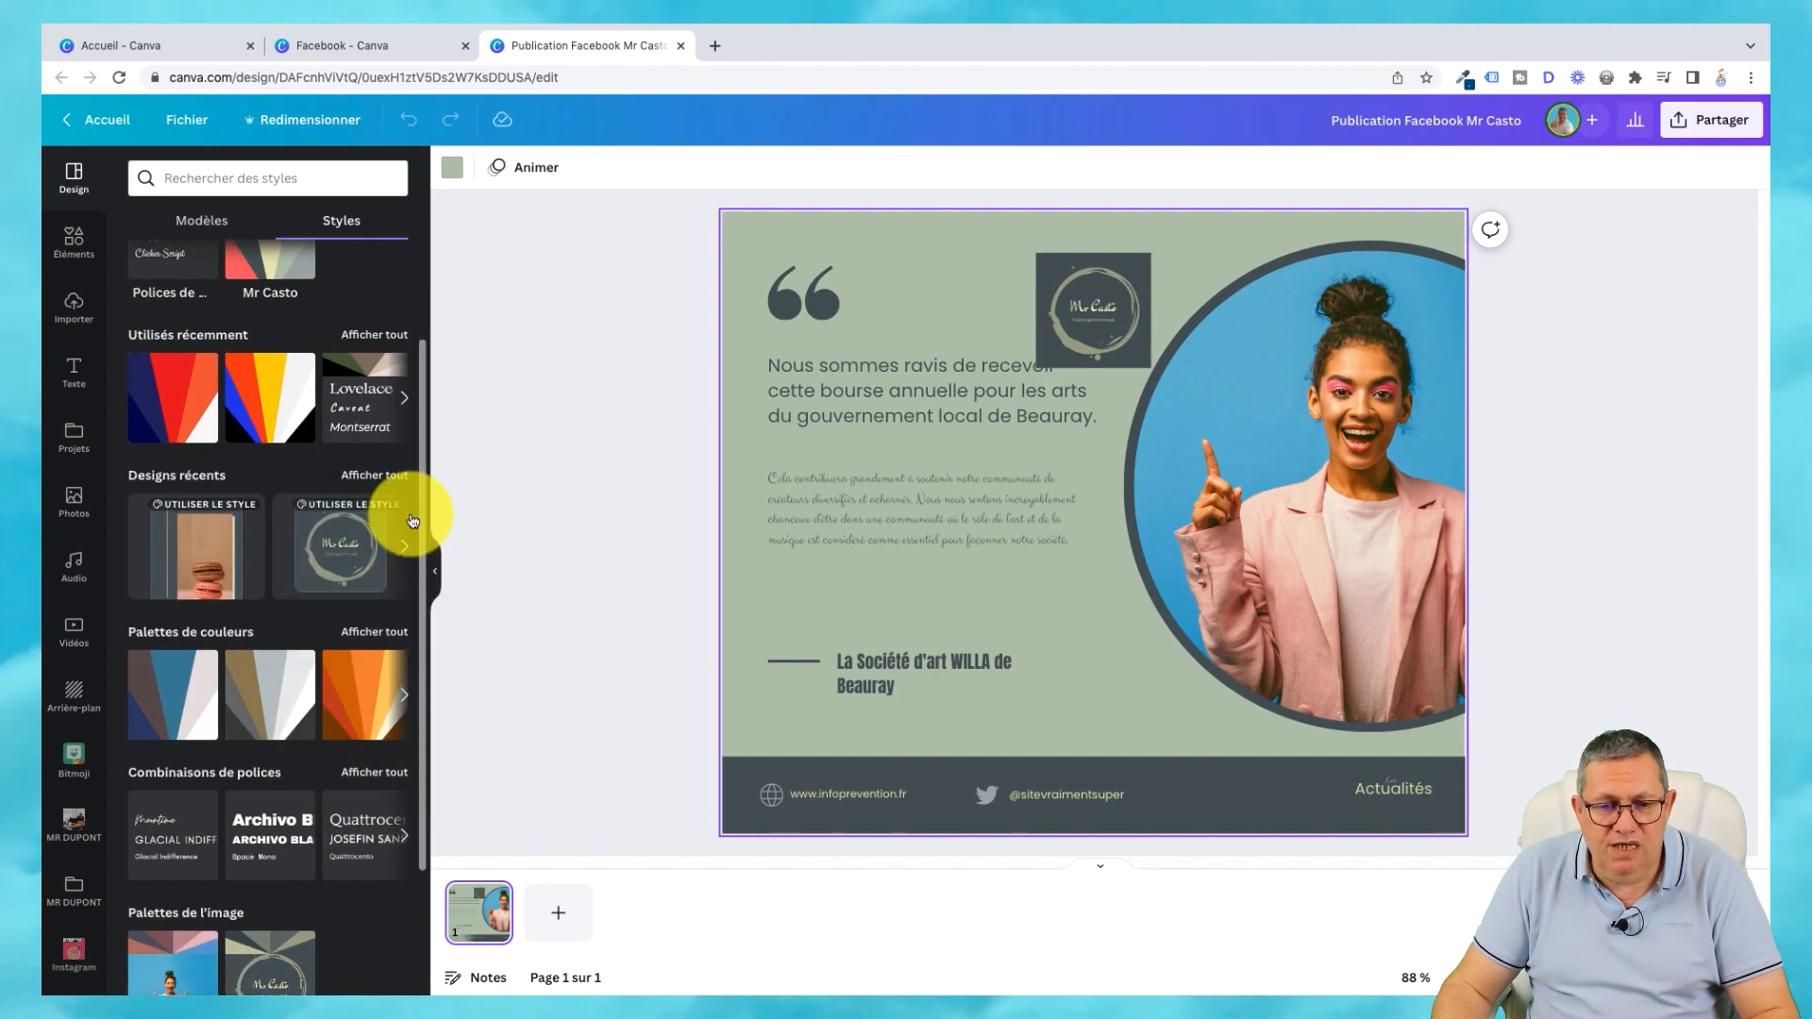
{"action": "left_click", "coordinate": [369, 483]}
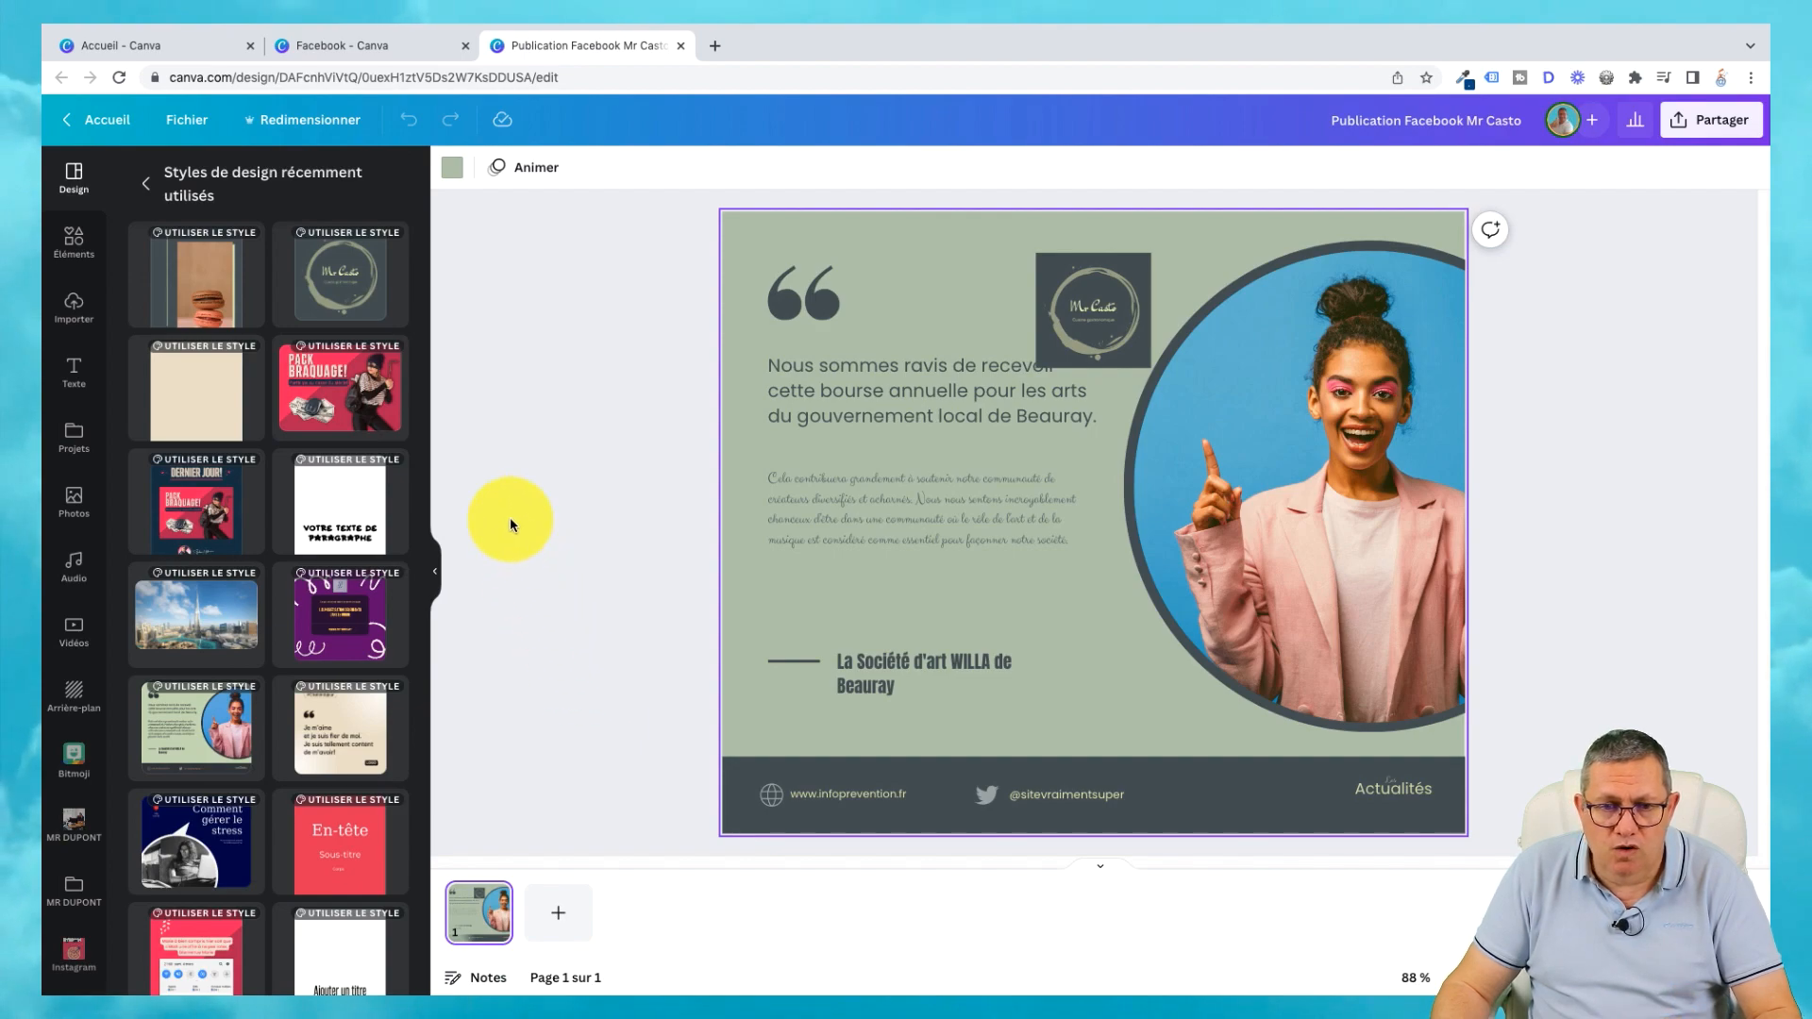
{"action": "mouse_move", "coordinate": [321, 403]}
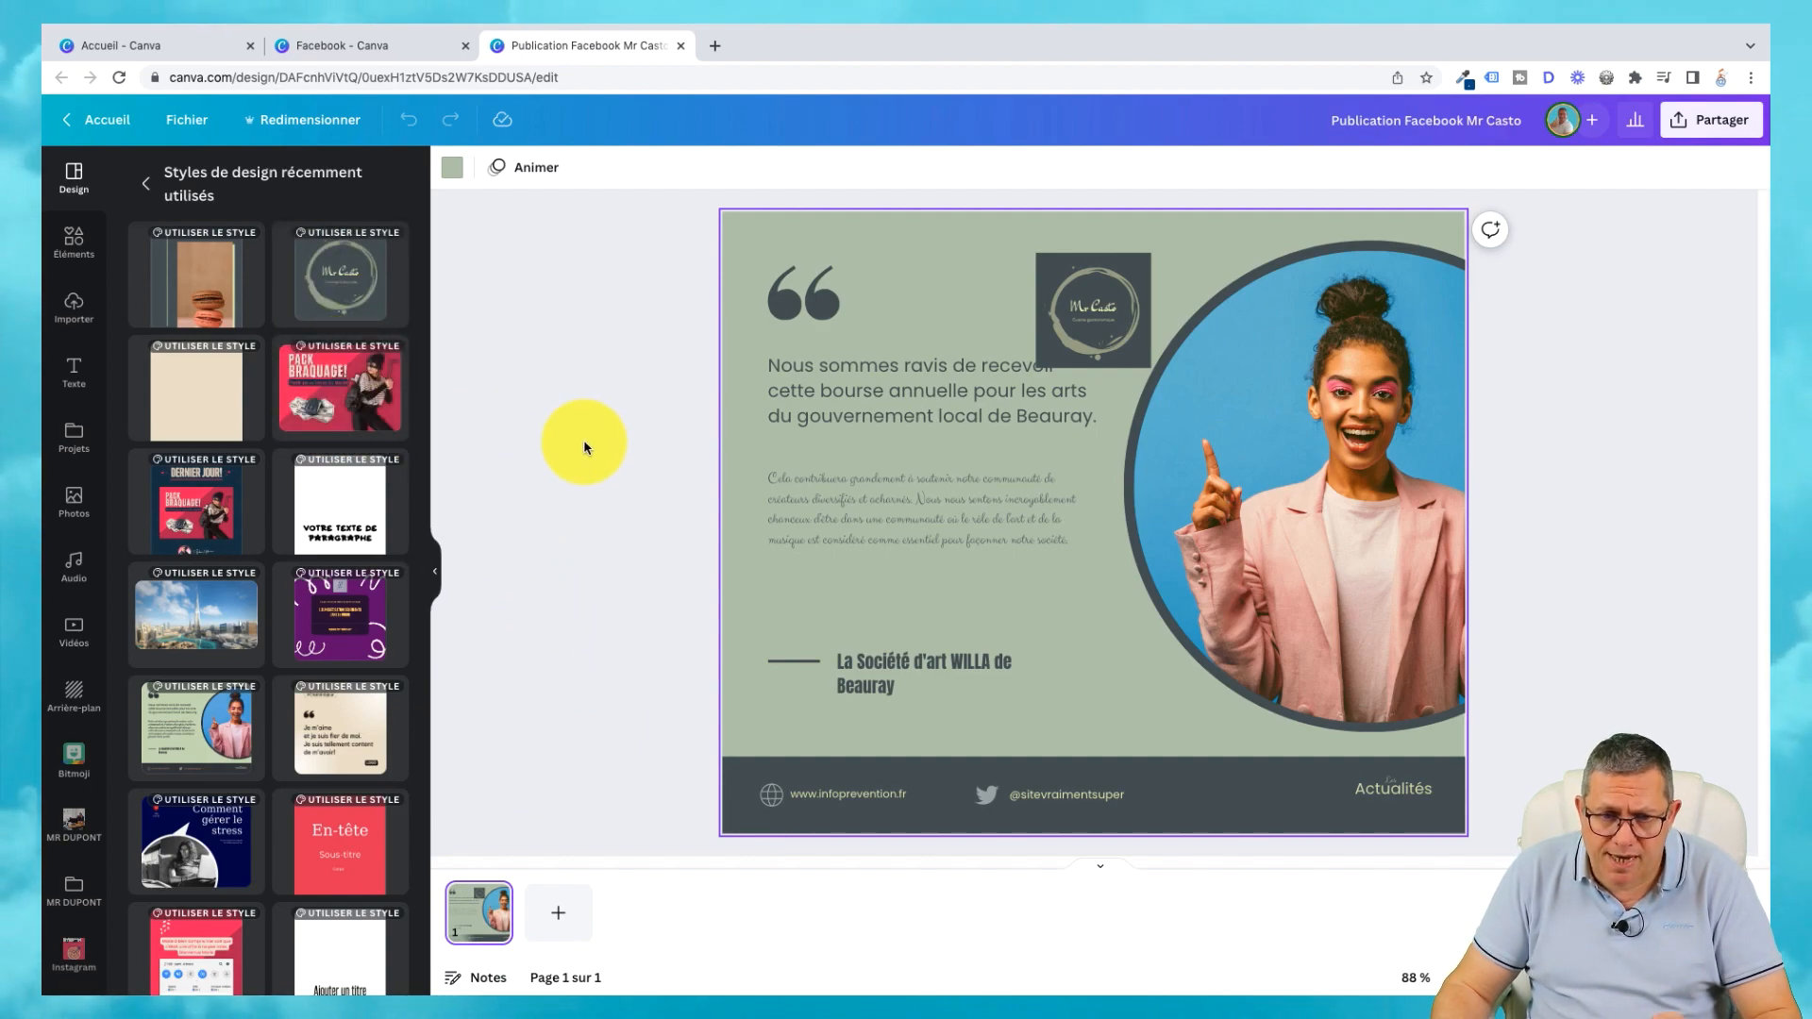
{"action": "left_click", "coordinate": [336, 394]}
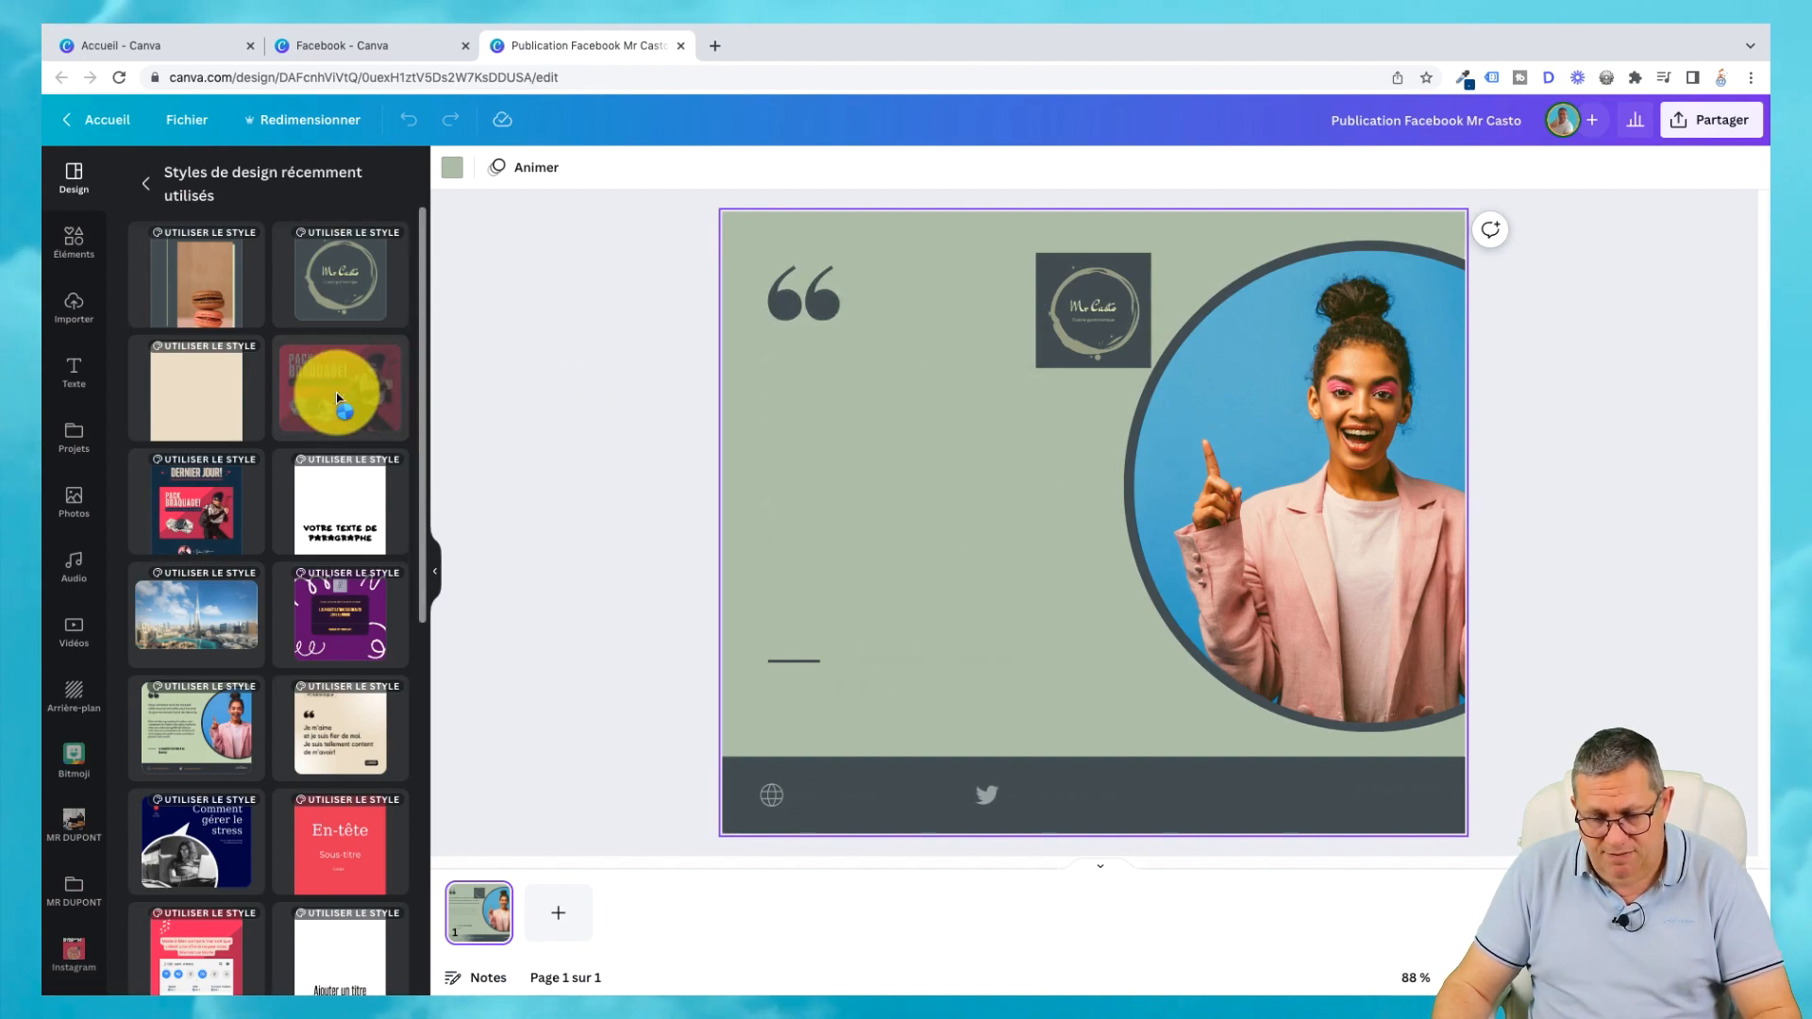
{"action": "left_click", "coordinate": [336, 399]}
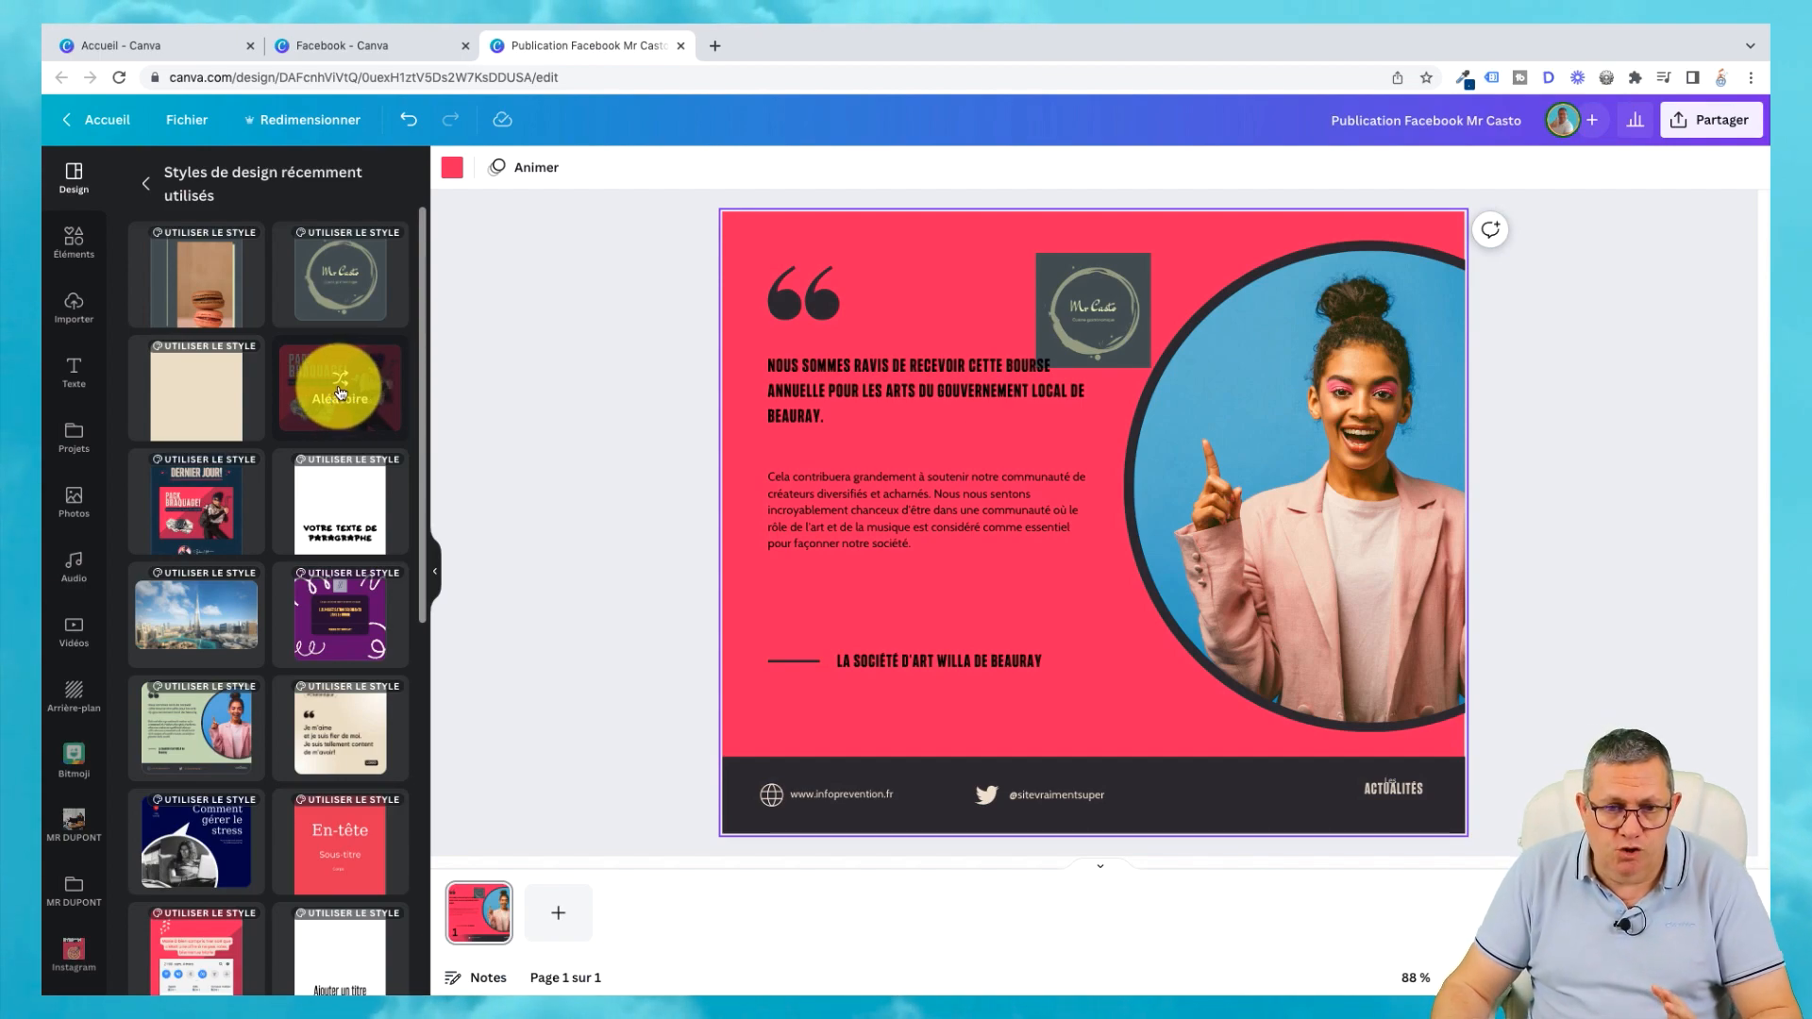
Leave the recent design styles, open the post's background colour choices and look over the available brand kits without switching.
{"action": "left_click", "coordinate": [147, 189]}
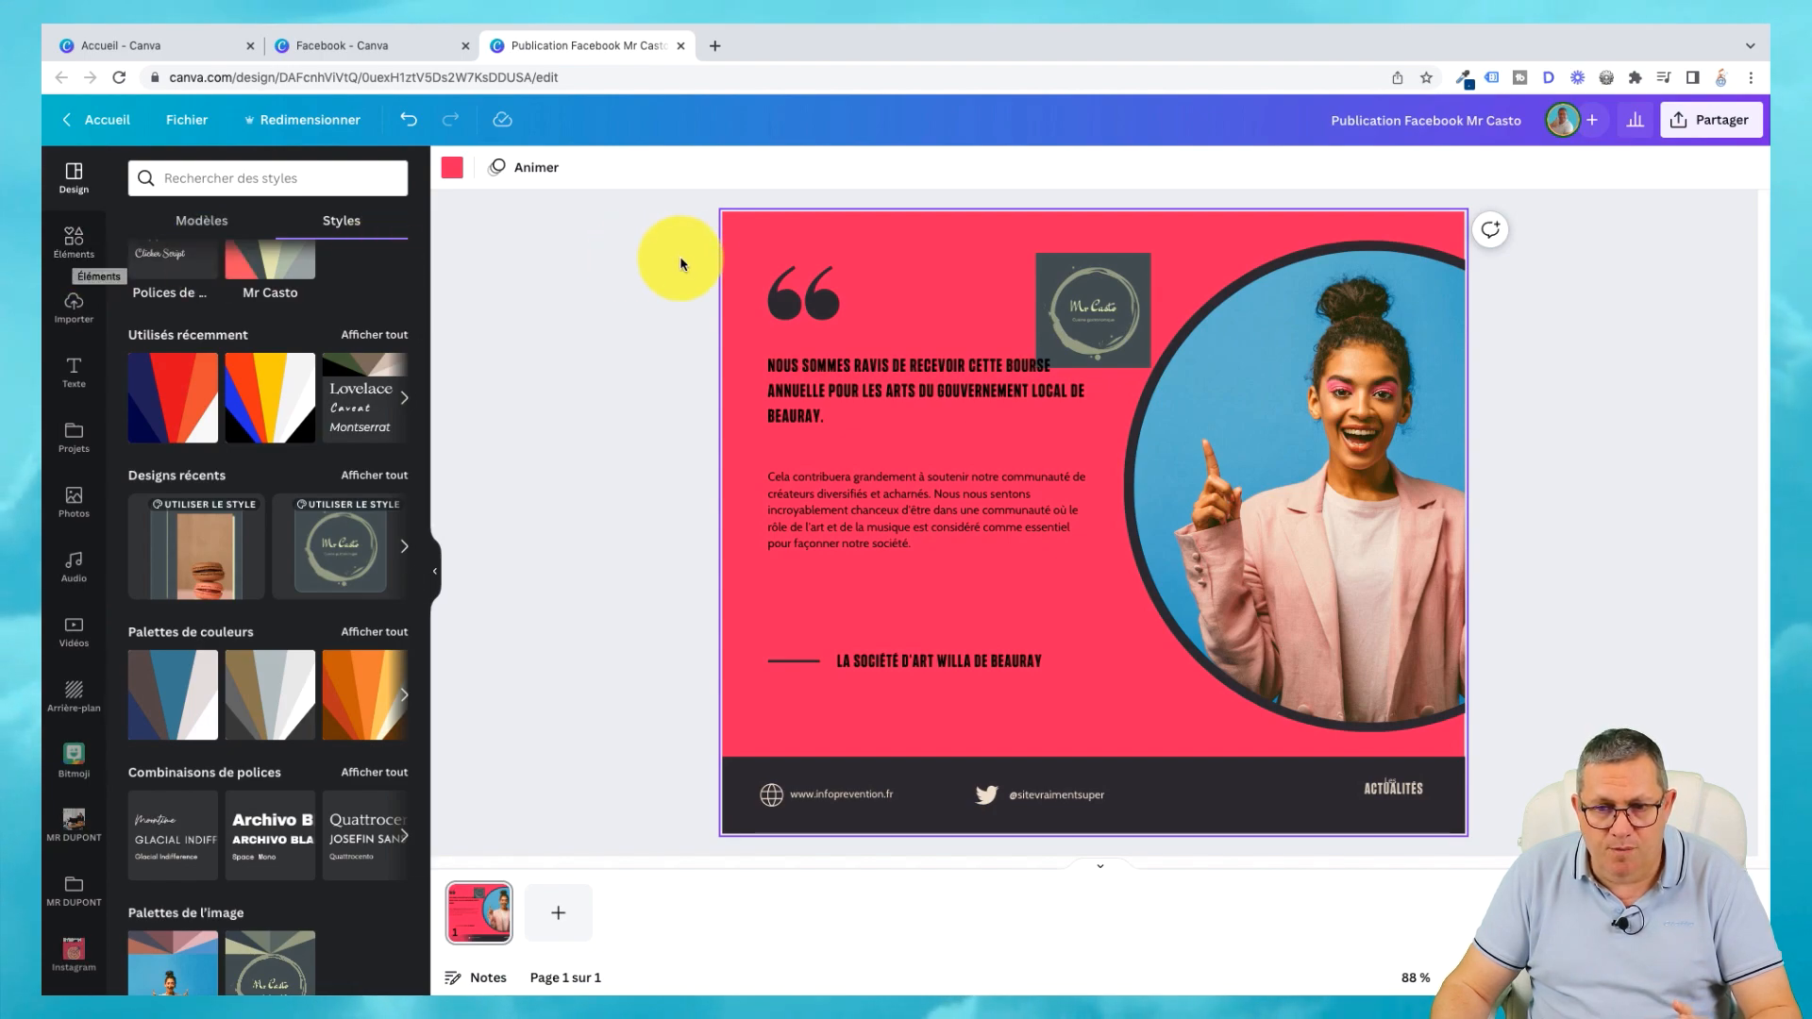
{"action": "left_click", "coordinate": [462, 174]}
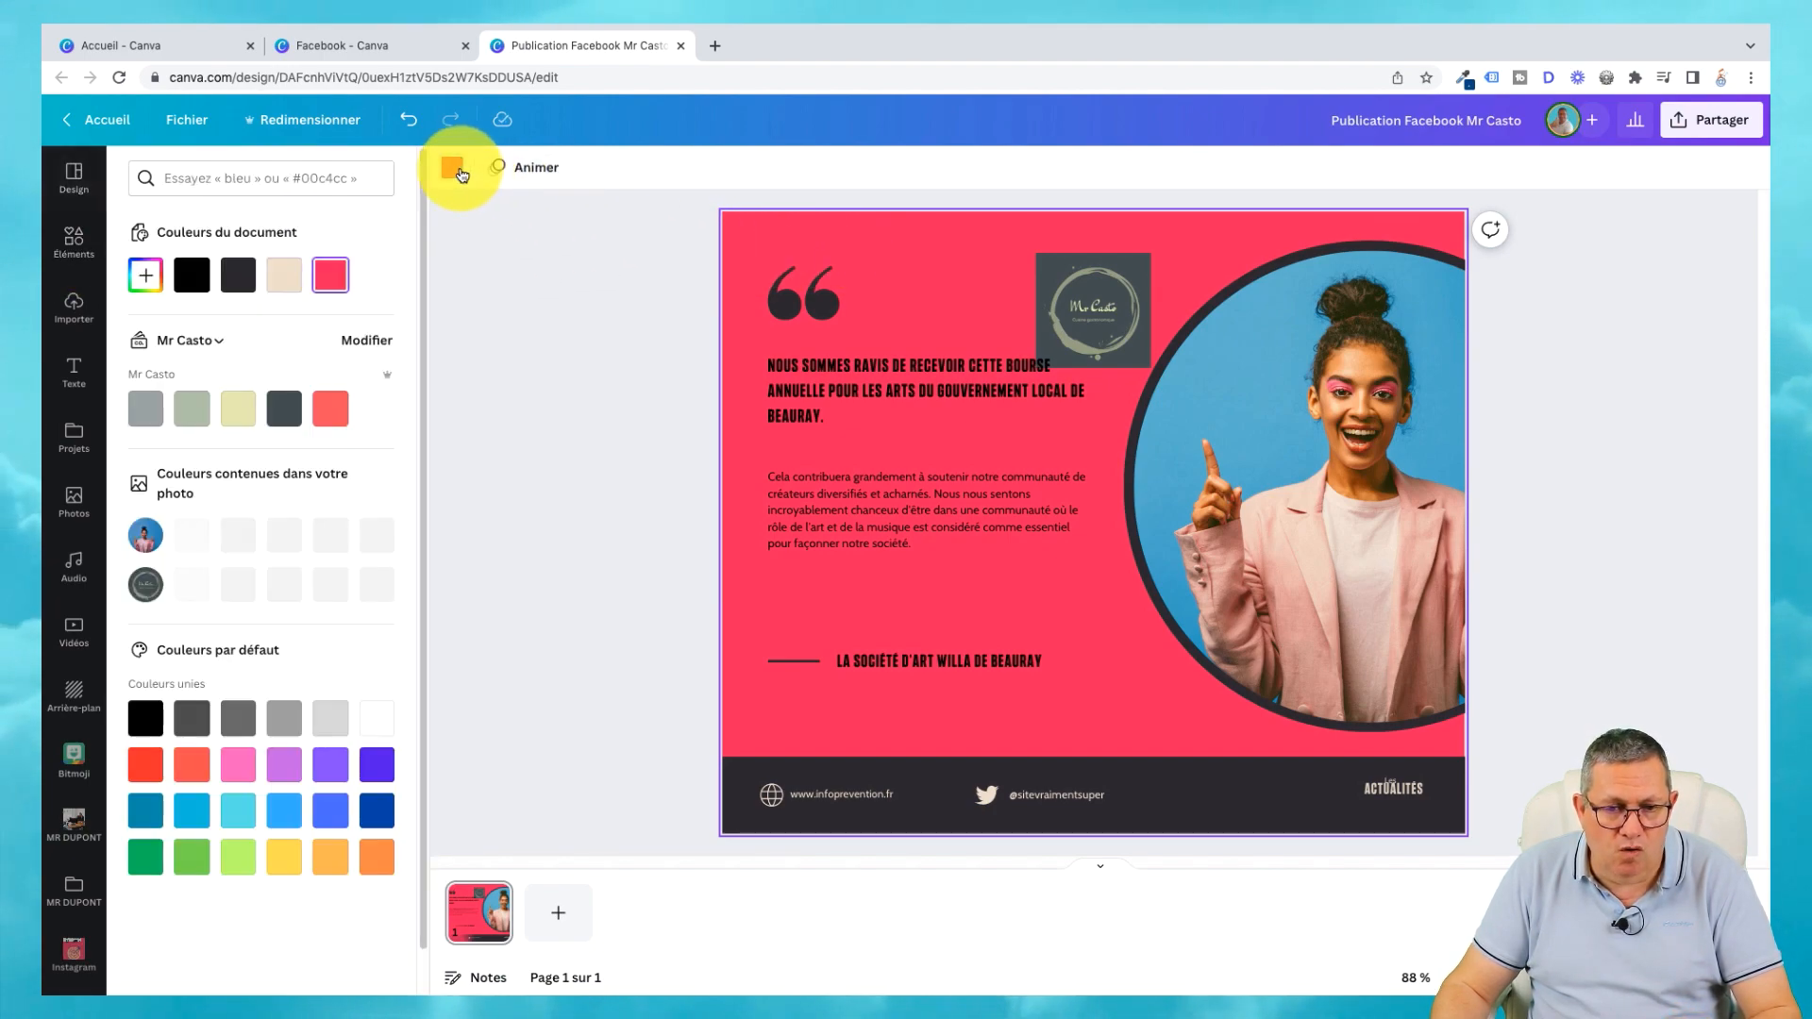
{"action": "left_click", "coordinate": [179, 346]}
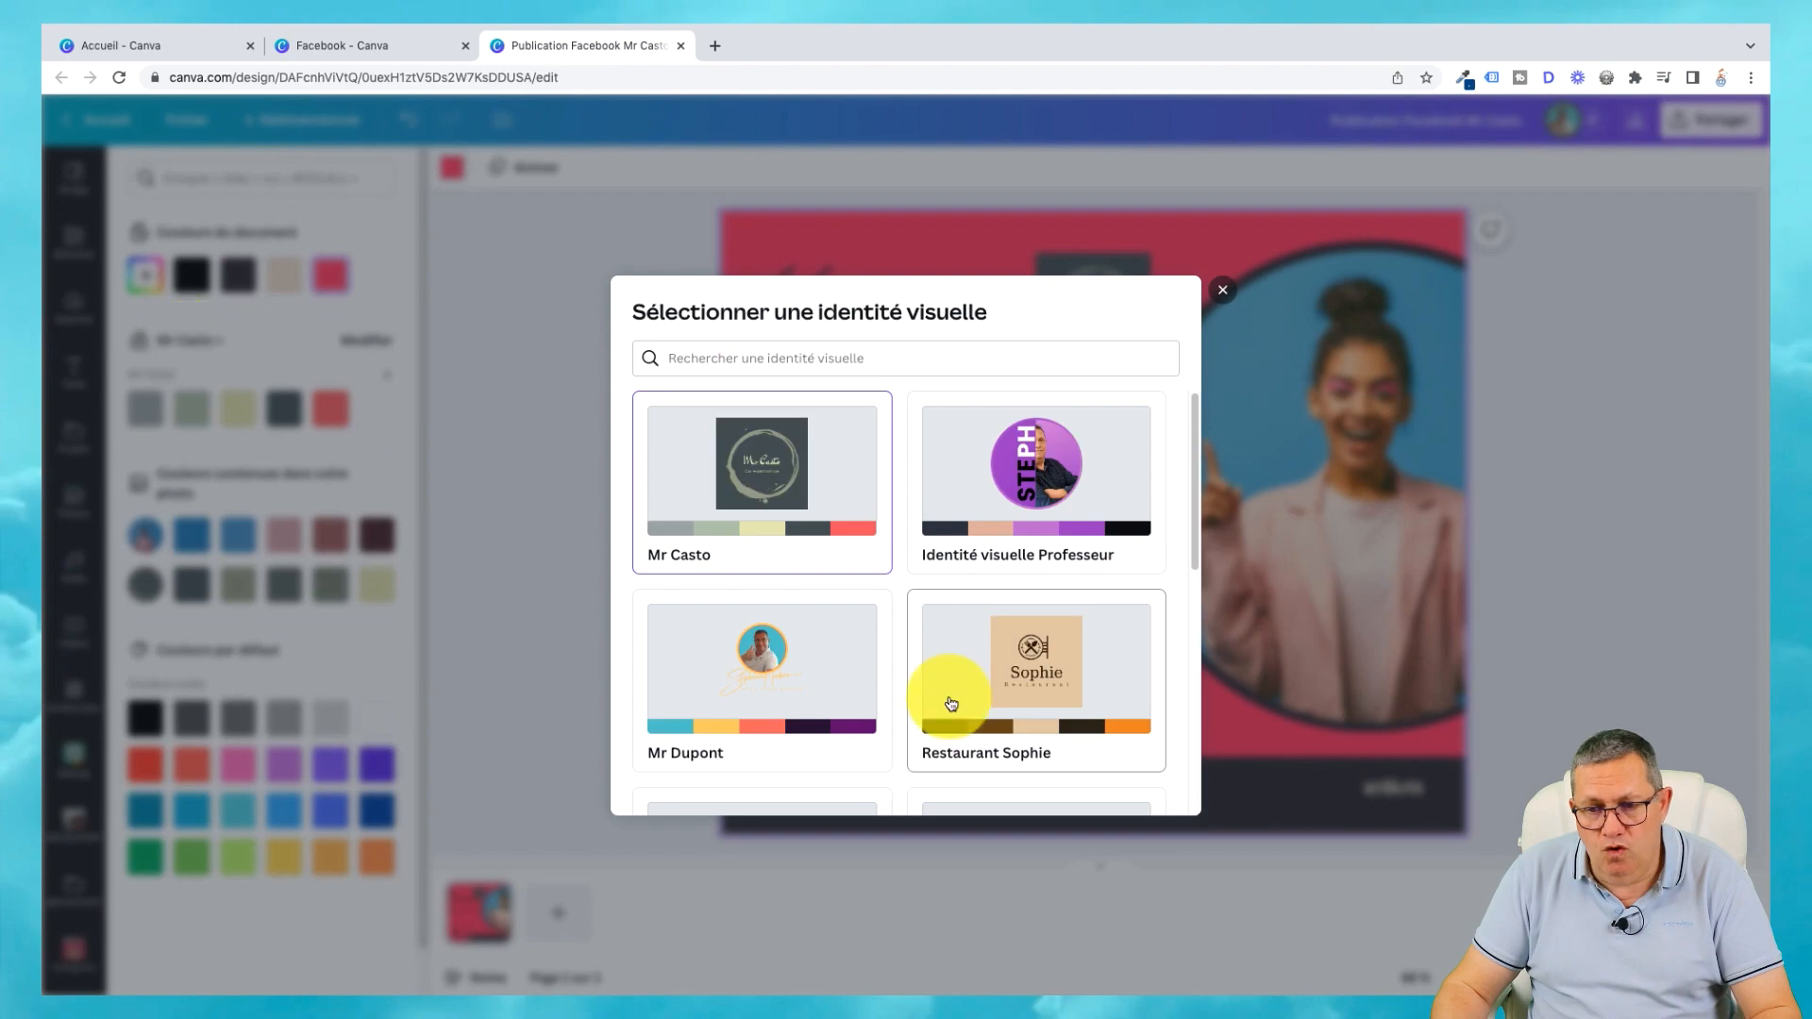
{"action": "left_click_drag", "start_coordinate": [1197, 485], "coordinate": [1214, 303]}
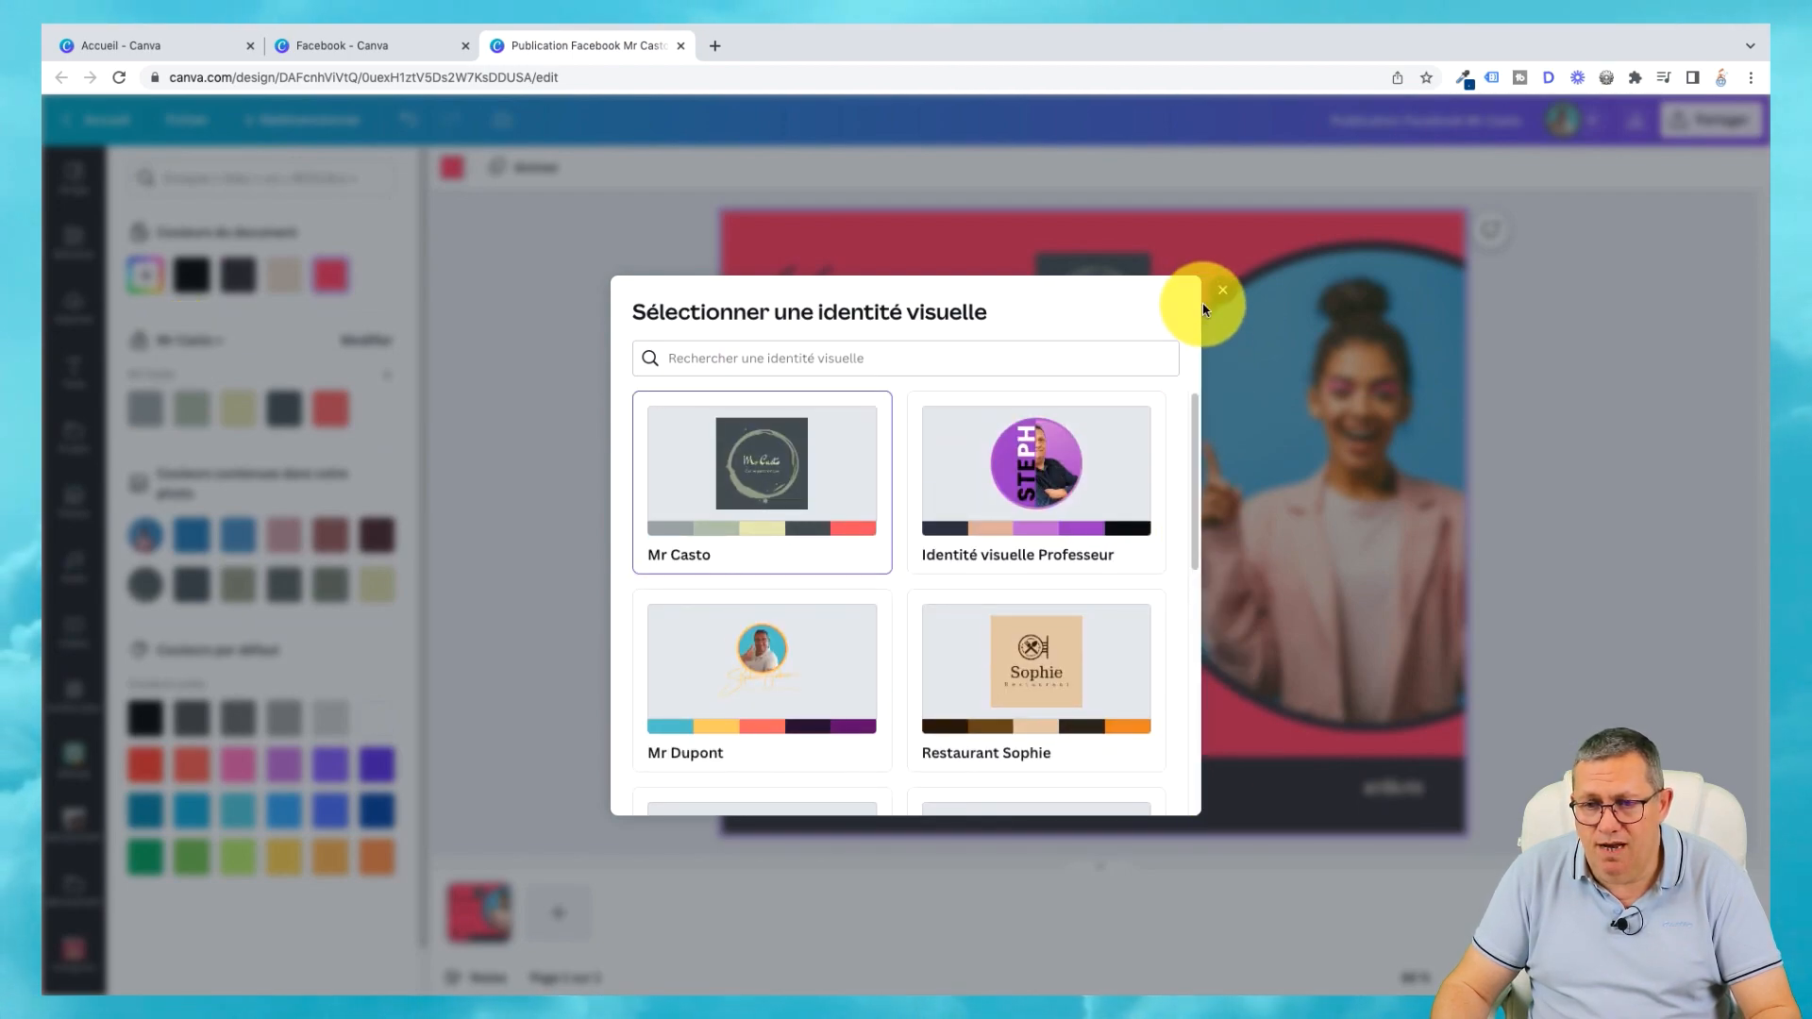
{"action": "left_click", "coordinate": [1222, 290]}
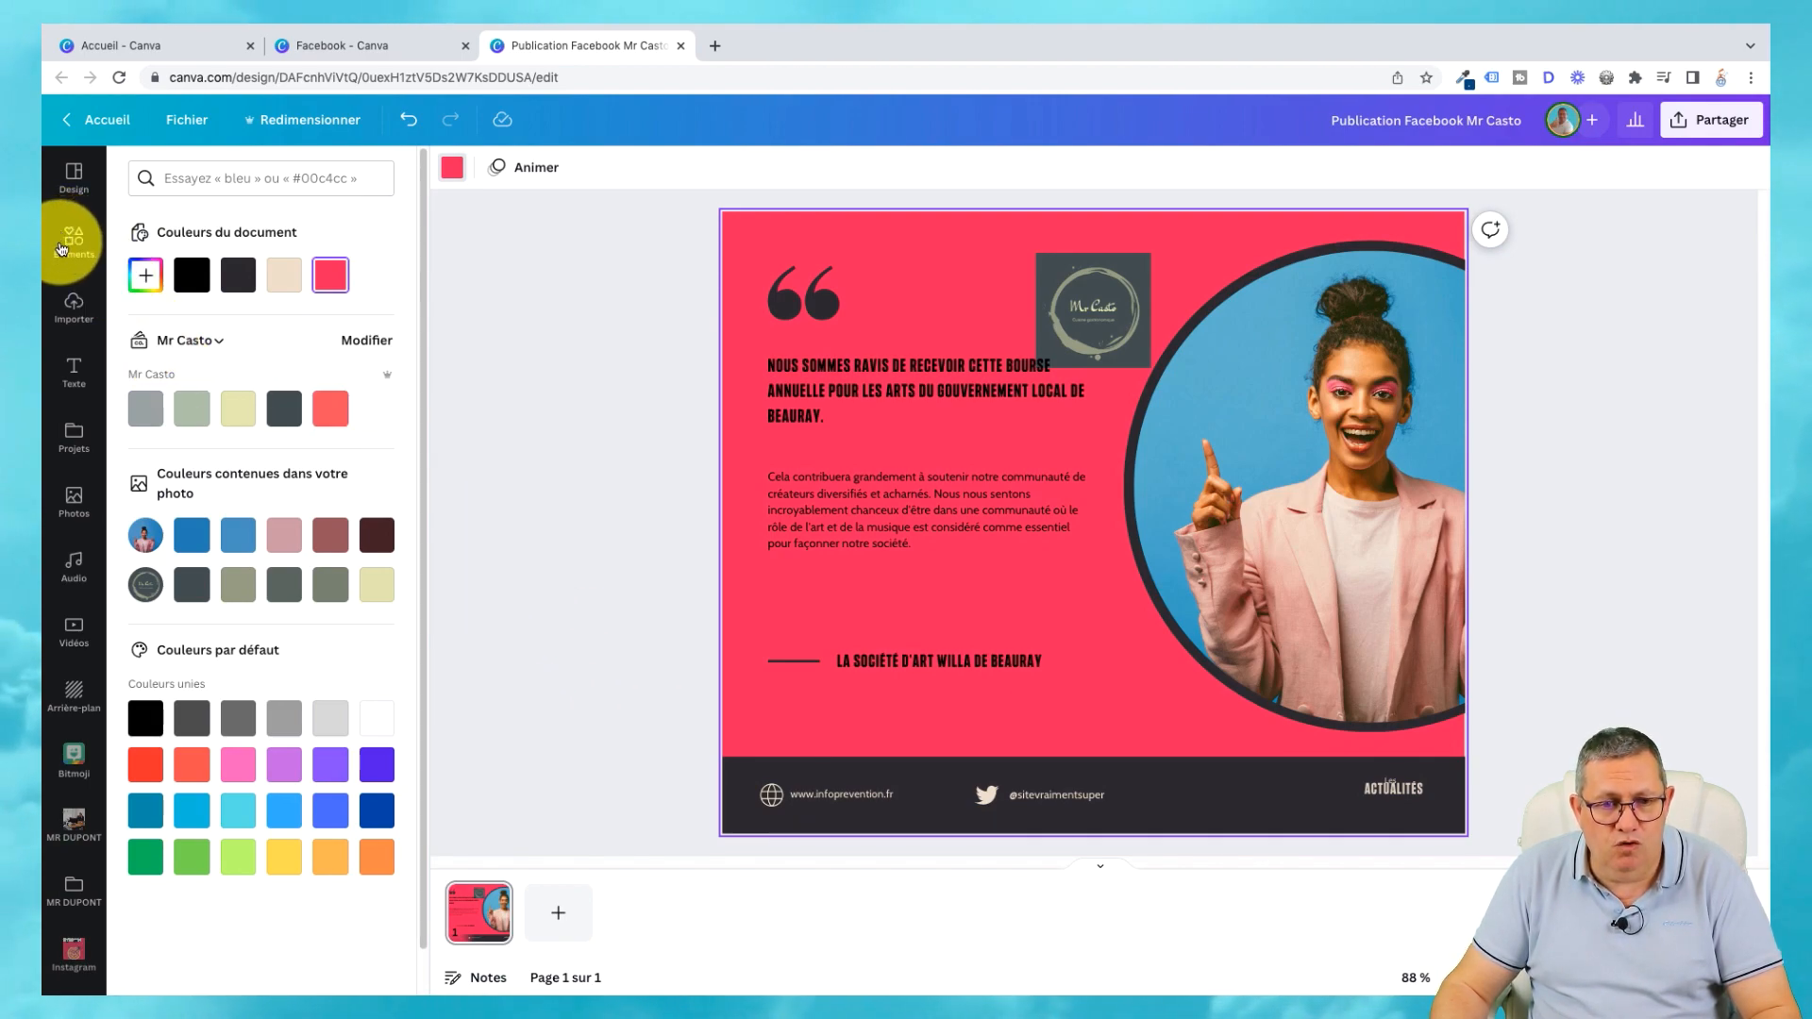
Look over the elements library and the projects inside the editor, including the lists of designs and folders.
{"action": "left_click", "coordinate": [66, 247]}
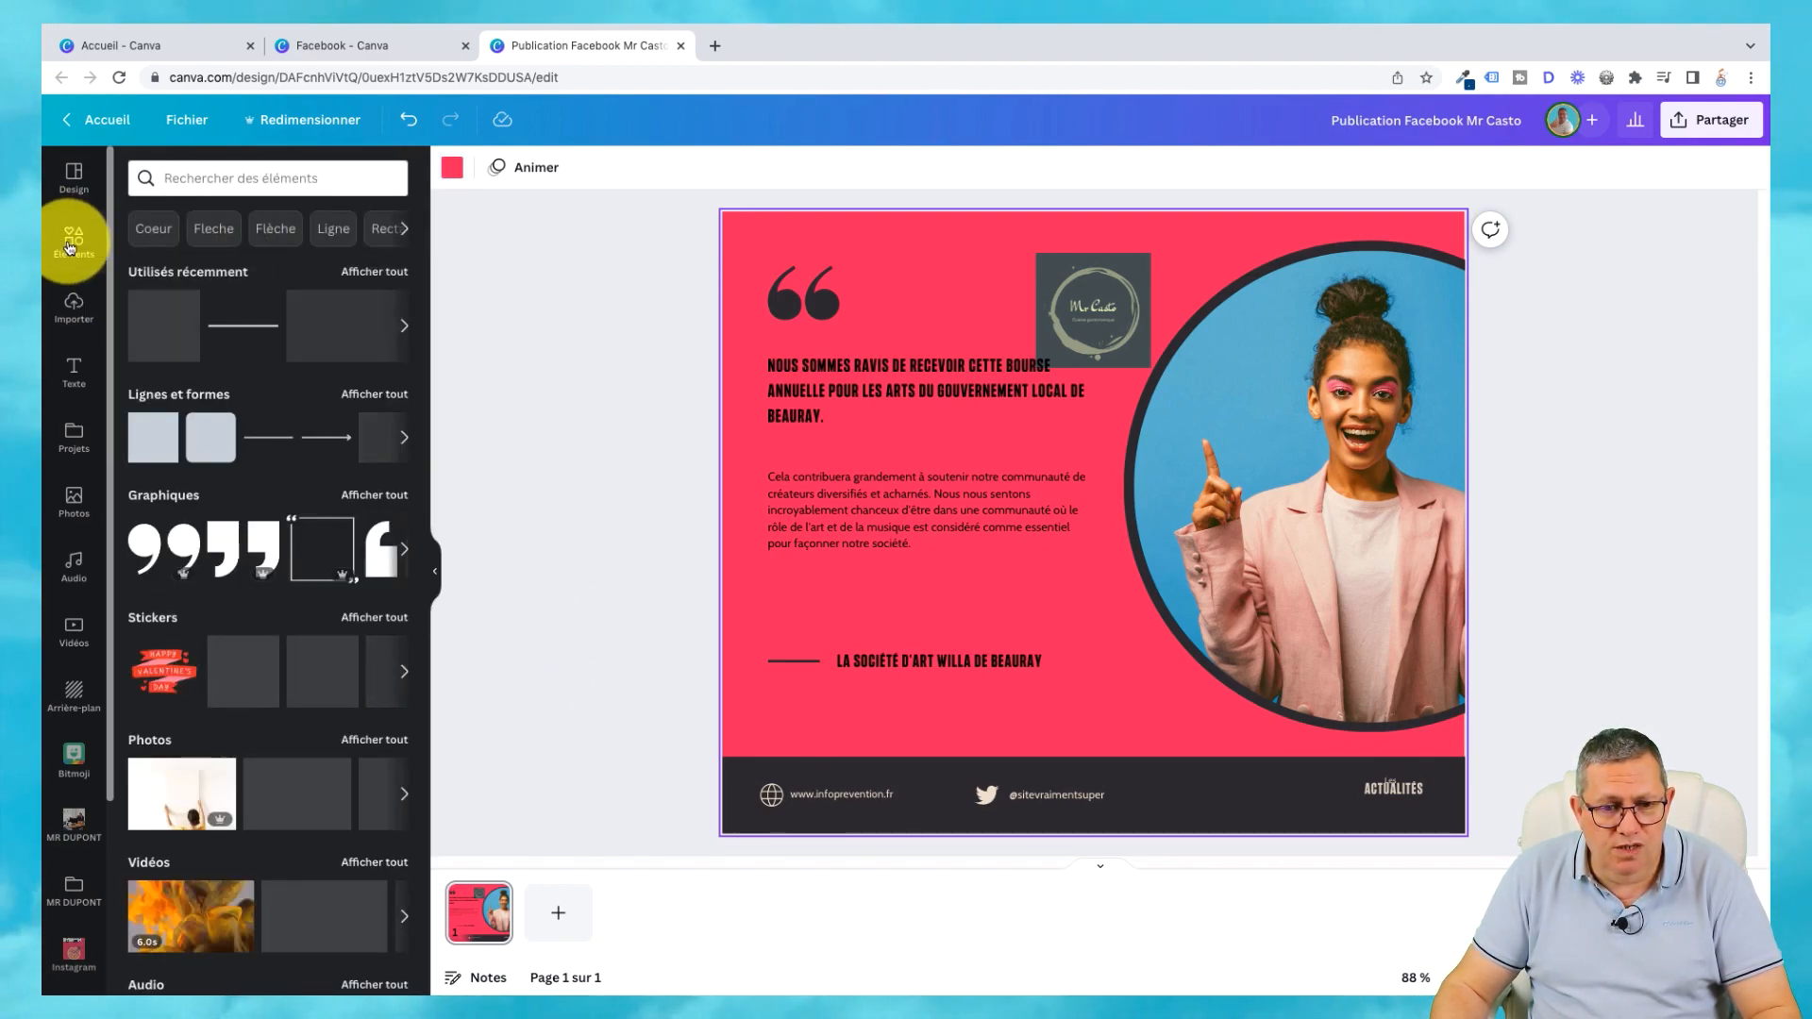
{"action": "left_click", "coordinate": [74, 440]}
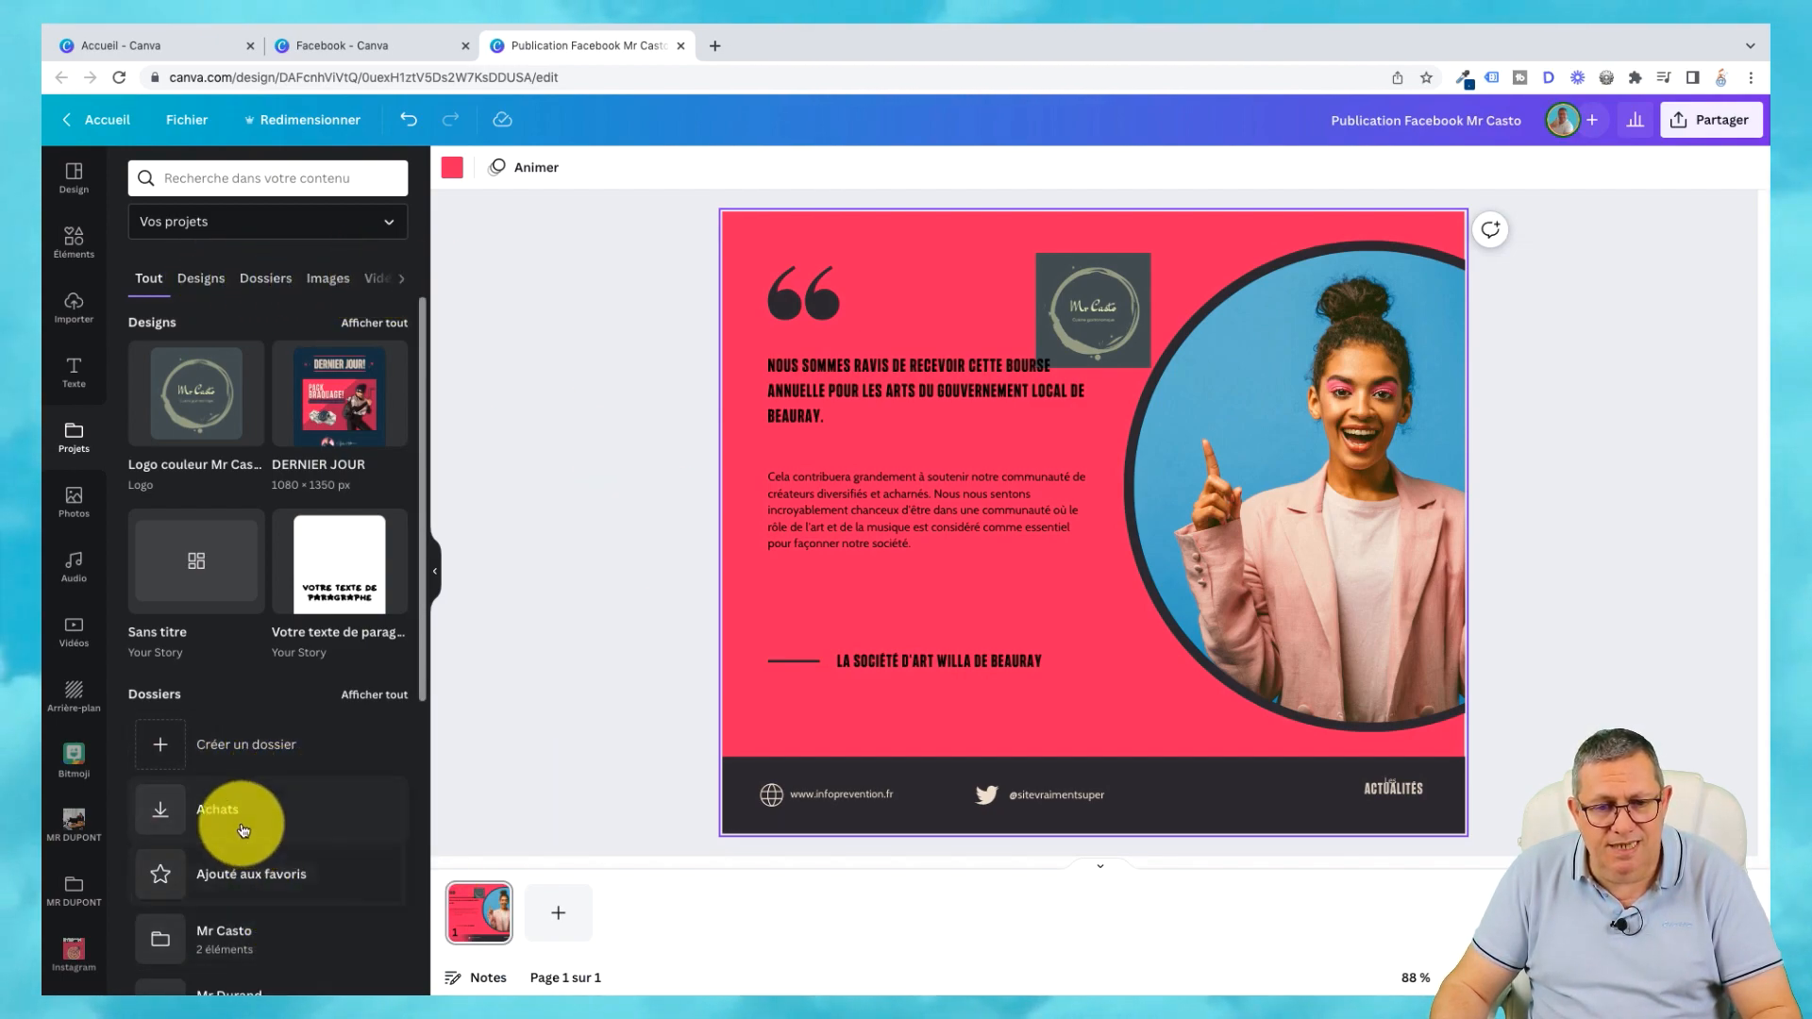
{"action": "scroll", "coordinate": [253, 792], "scroll_direction": "down", "scroll_amount": 5}
{"action": "scroll", "coordinate": [263, 843], "scroll_direction": "up", "scroll_amount": 5}
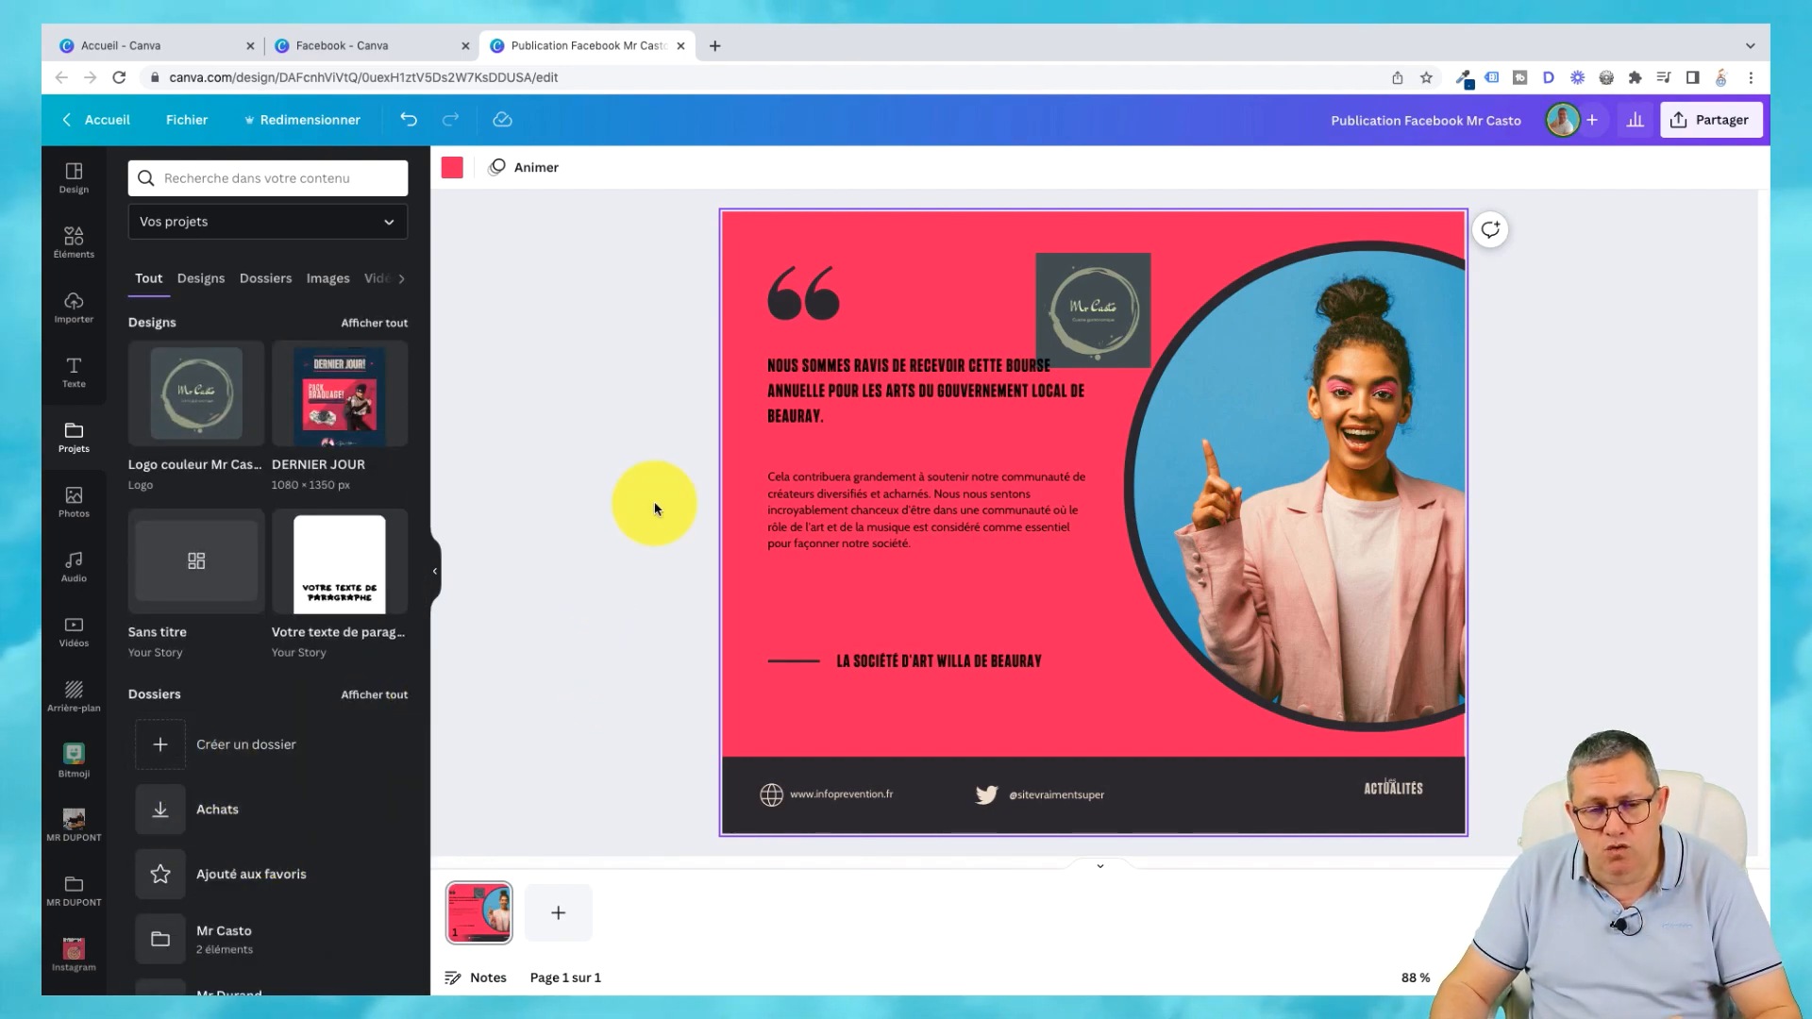
{"action": "left_click", "coordinate": [200, 283]}
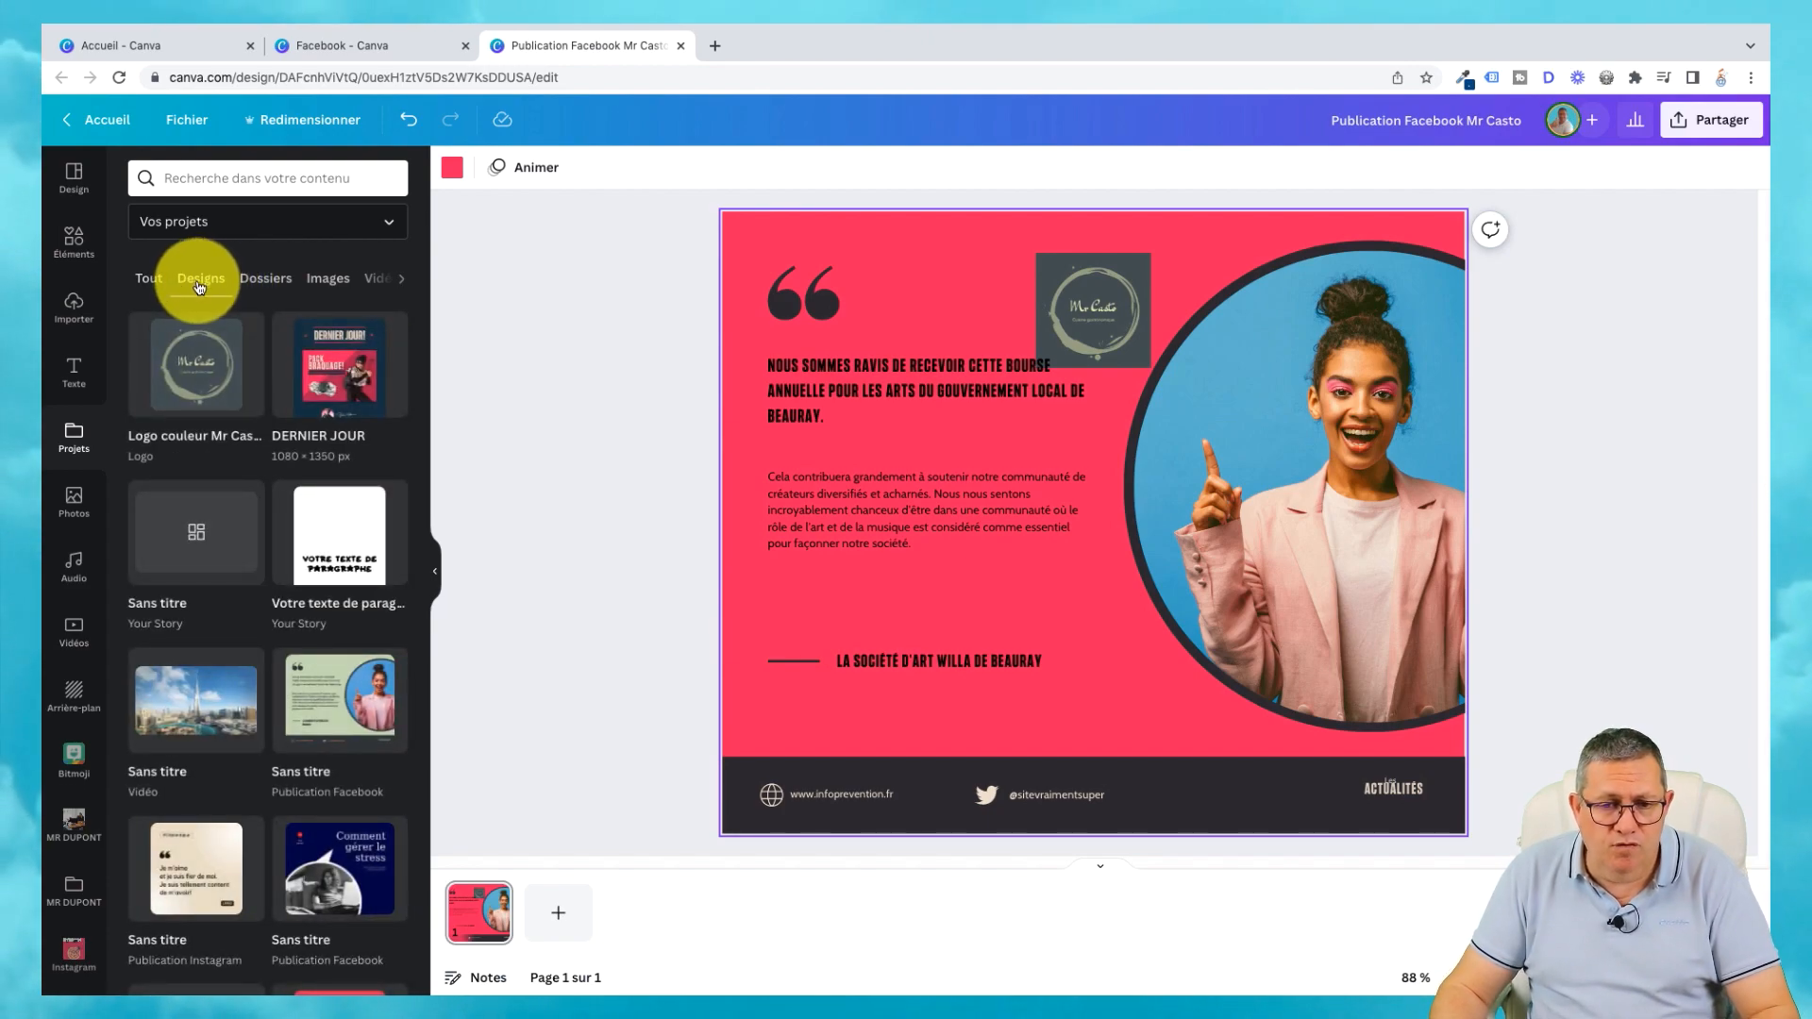
{"action": "left_click", "coordinate": [267, 282]}
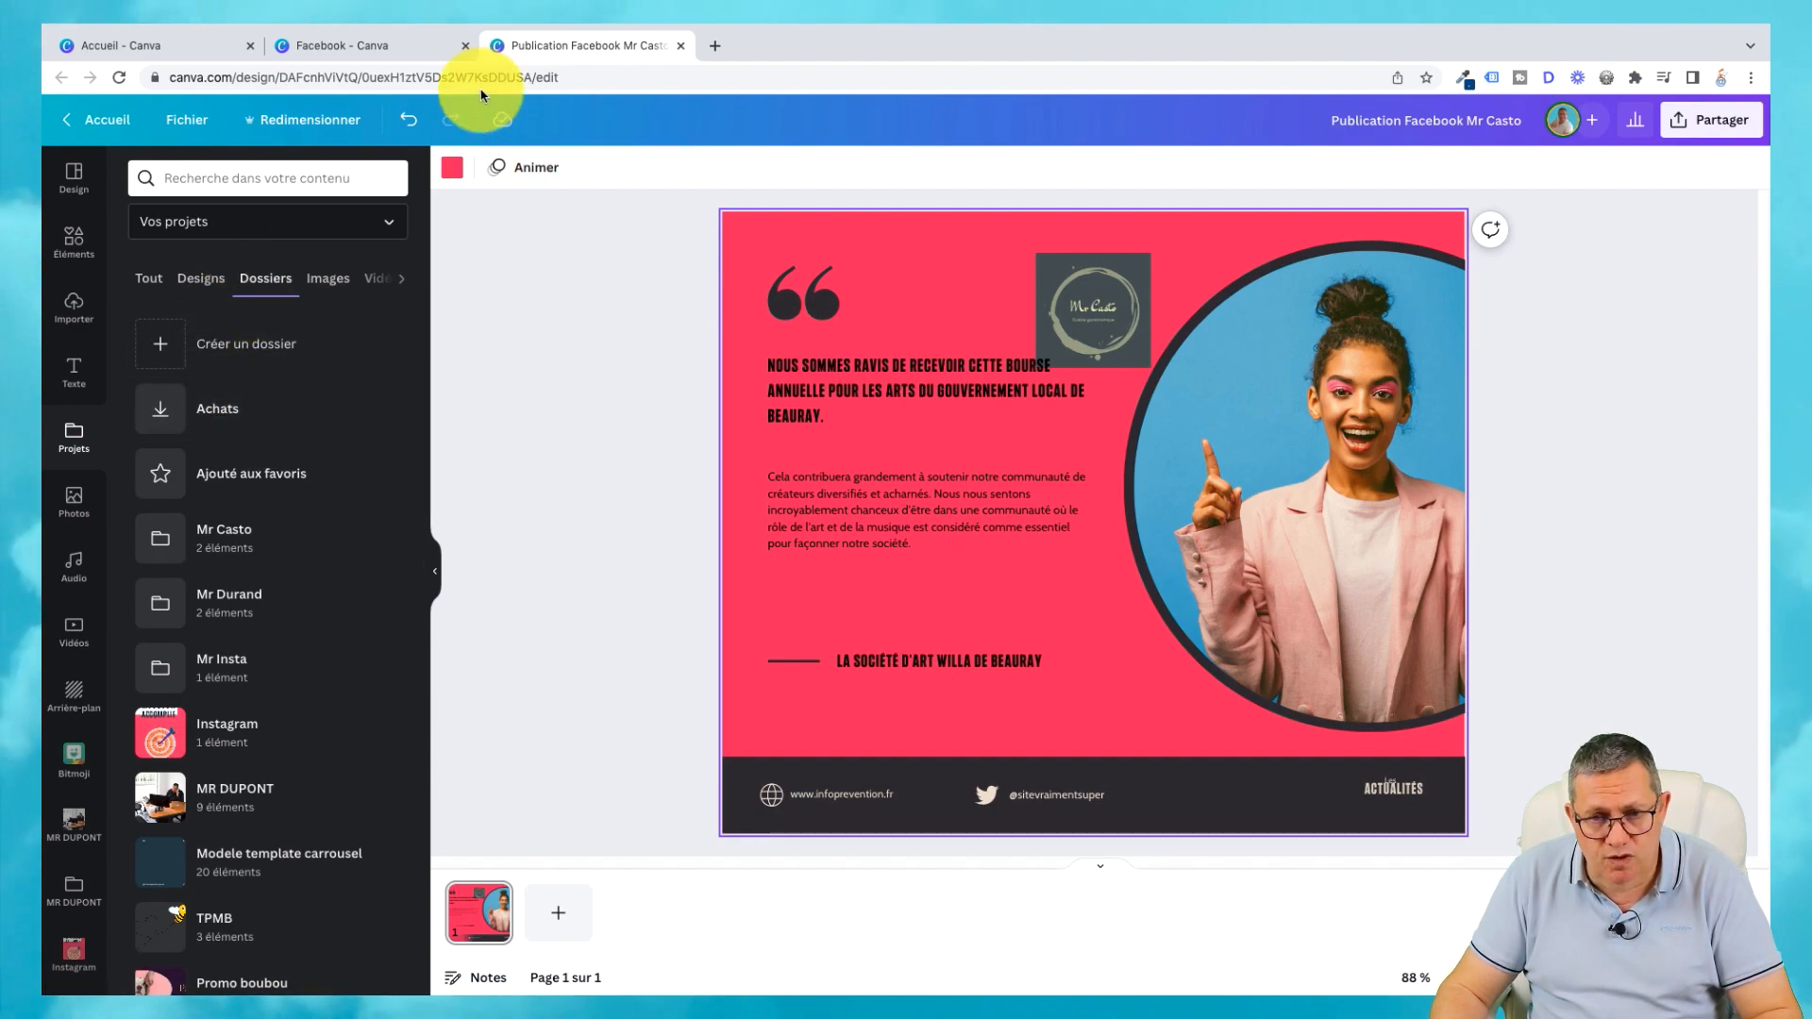
Return to the home page and search for the client's brand name among the projects instead of the templates.
{"action": "left_click", "coordinate": [106, 120]}
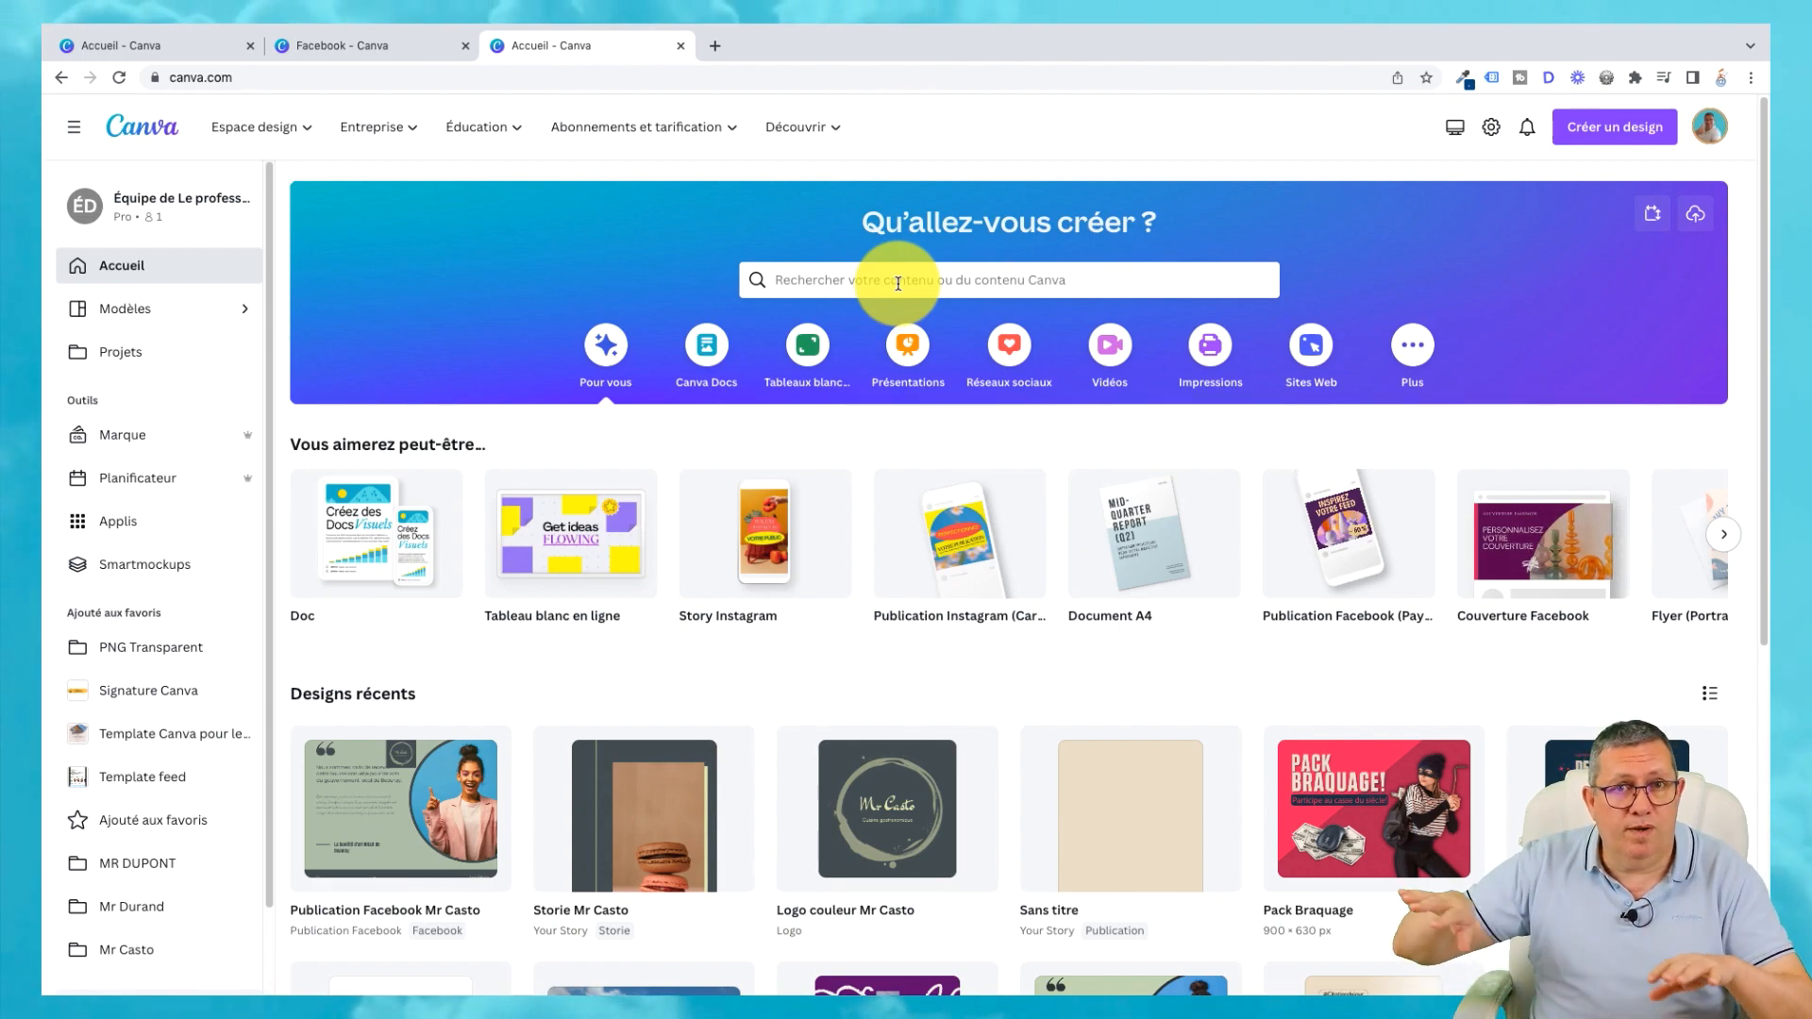
{"action": "left_click", "coordinate": [898, 281]}
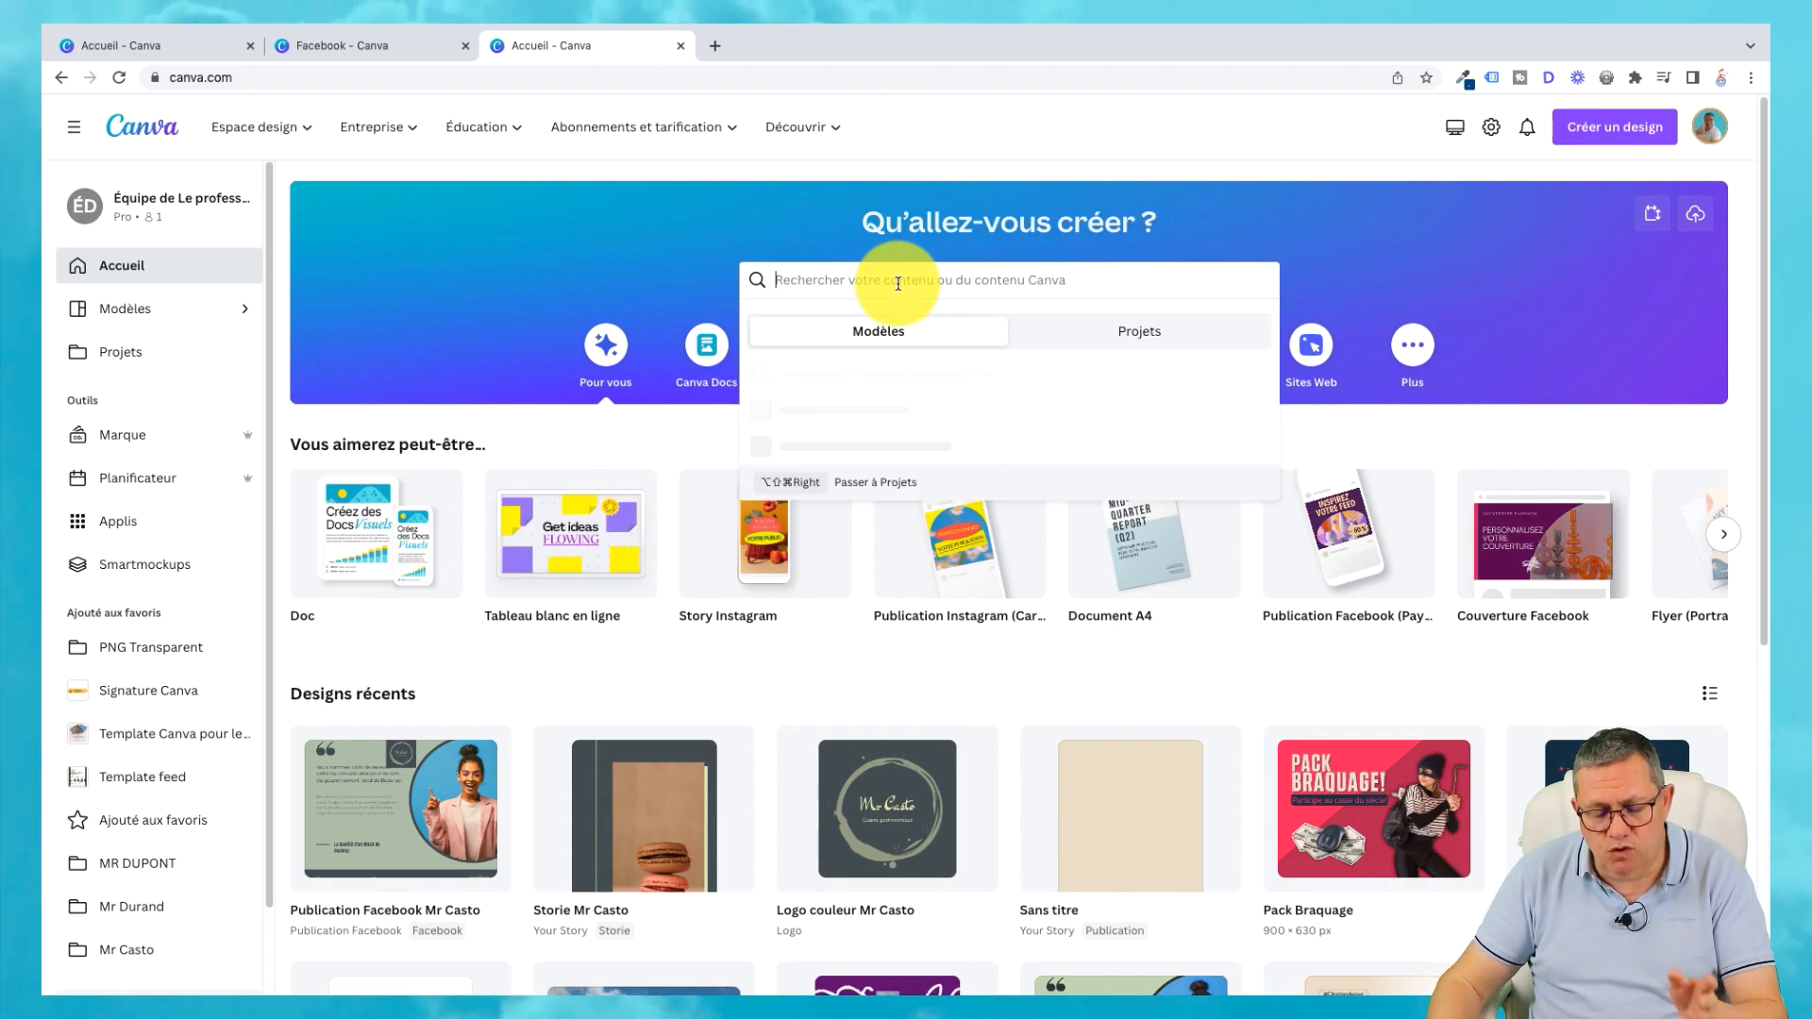
{"action": "type", "text": "M"}
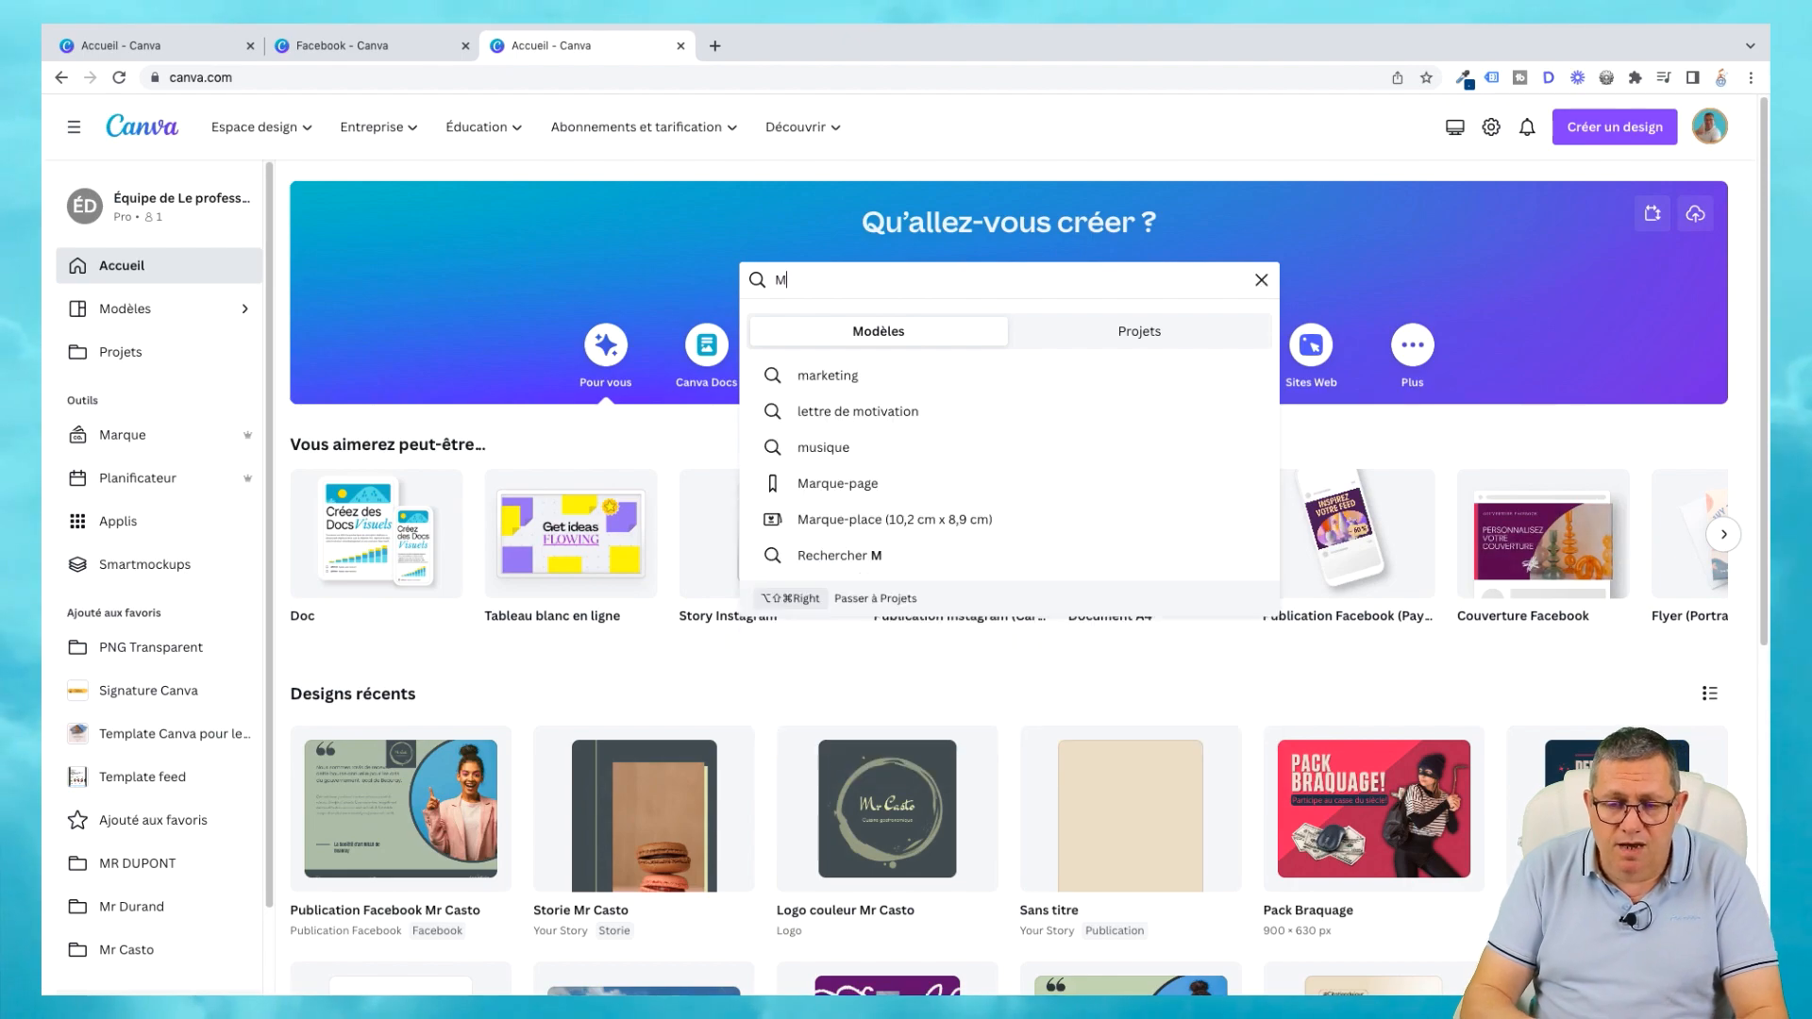
{"action": "type", "text": "r casto"}
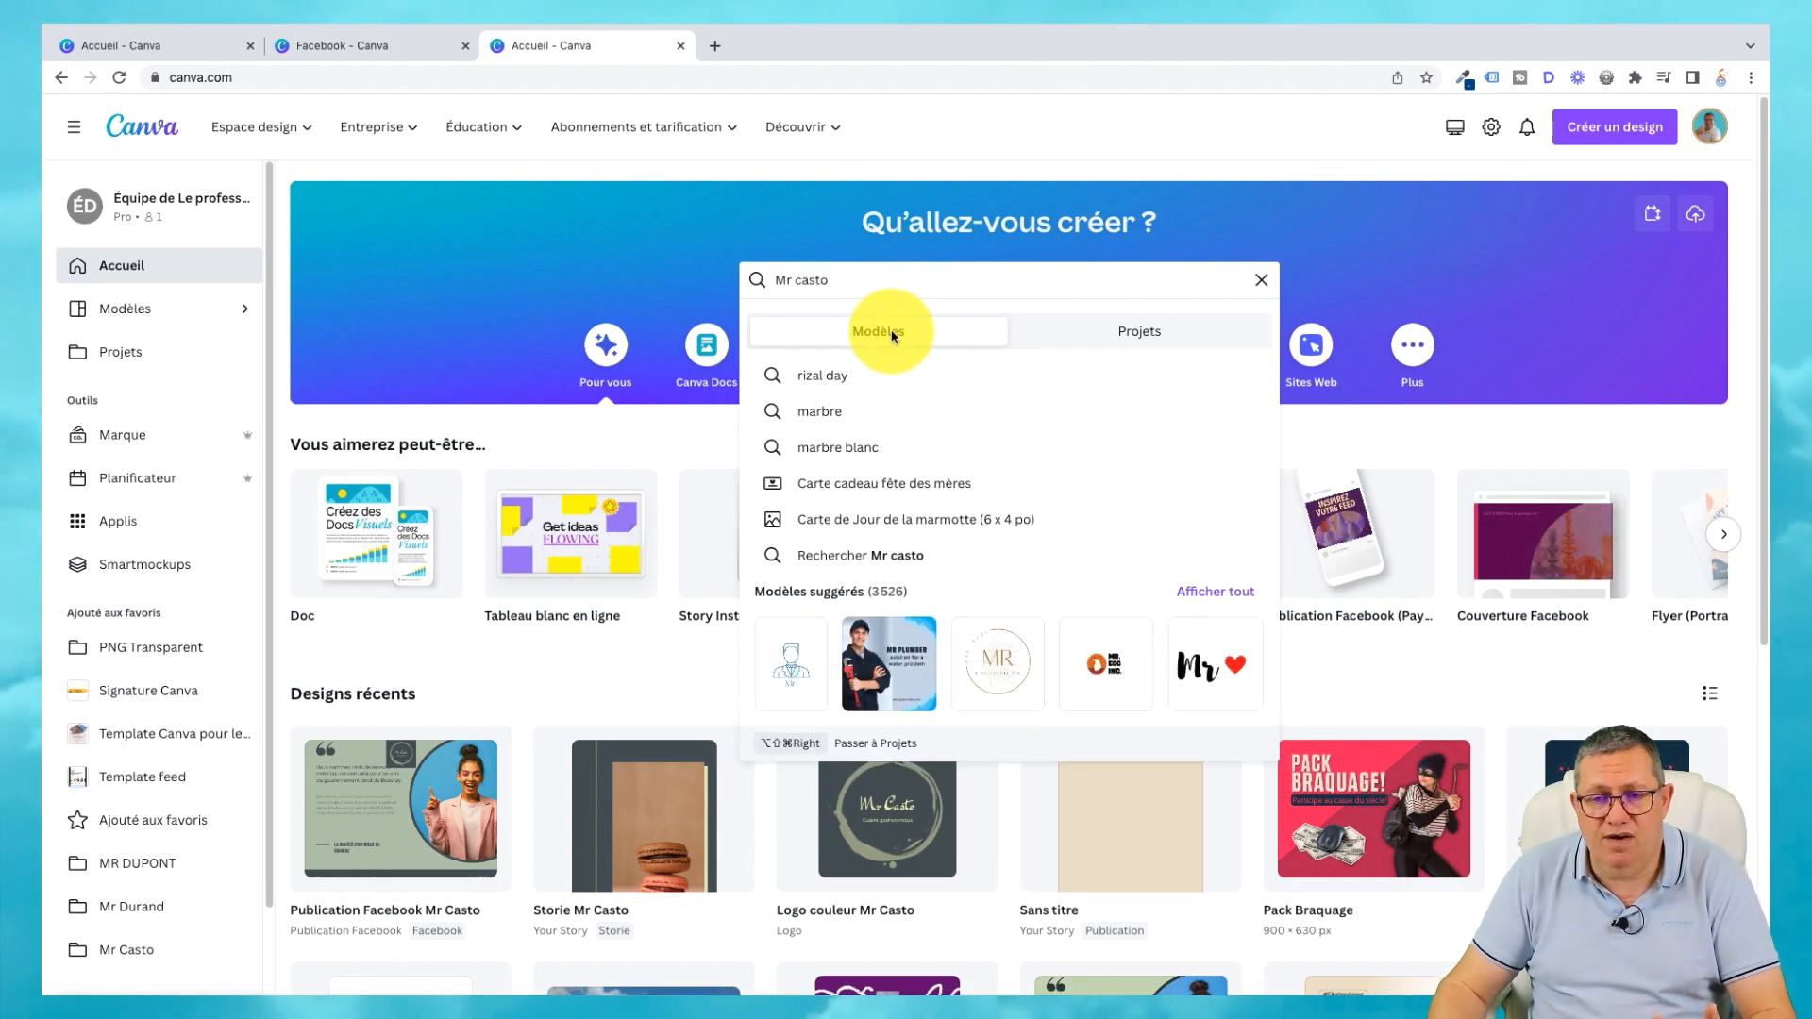
{"action": "left_click", "coordinate": [1188, 335]}
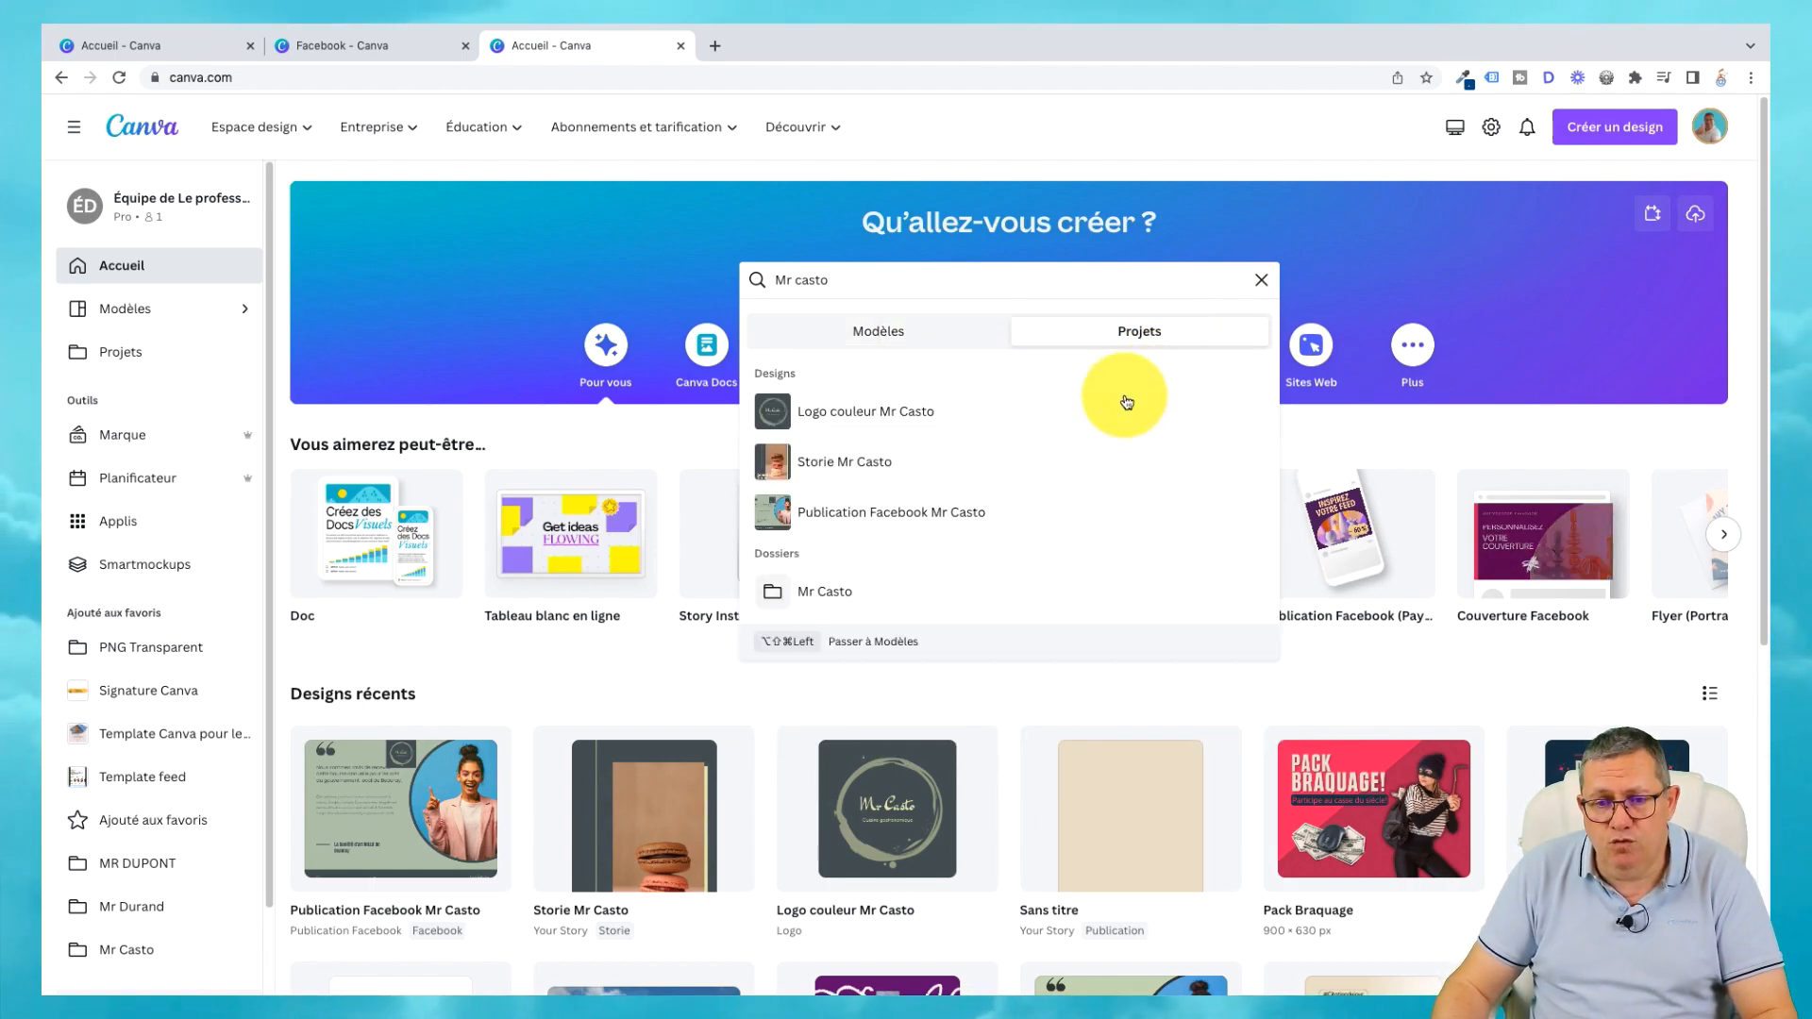